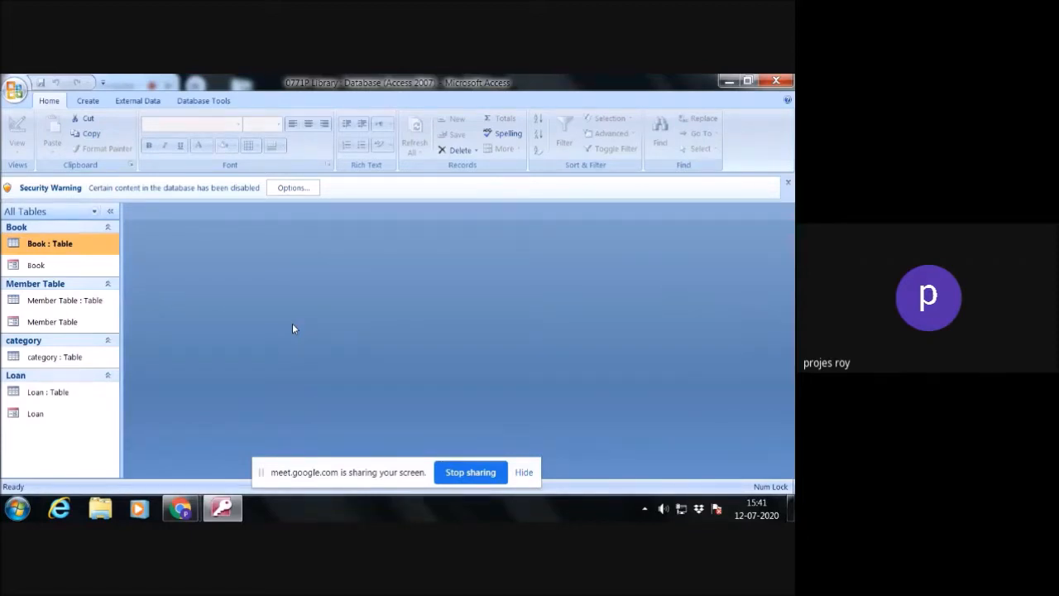
pyautogui.click(87, 101)
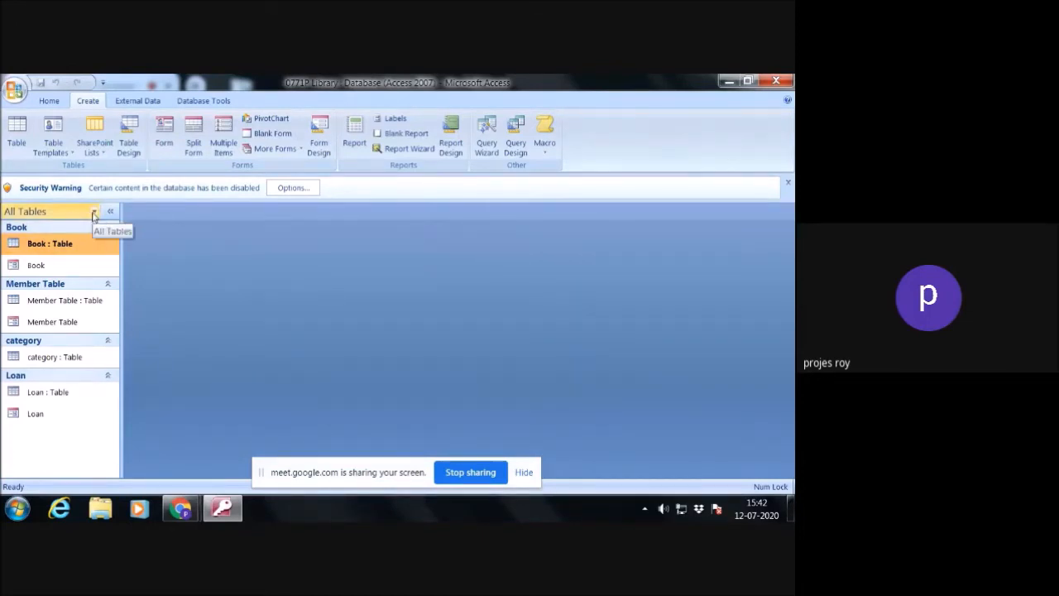
pyautogui.click(94, 213)
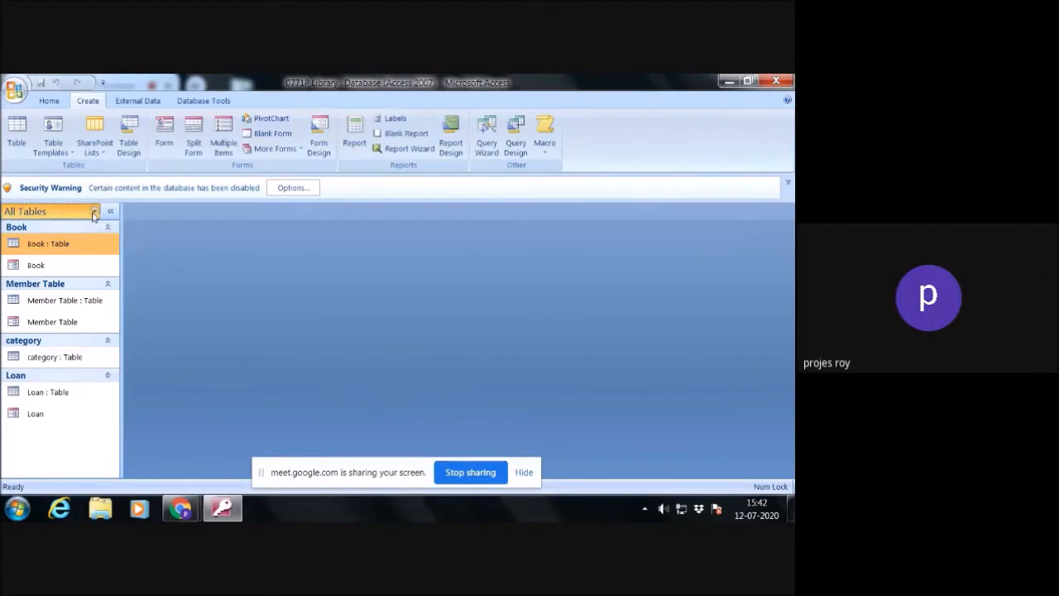
pyautogui.click(186, 251)
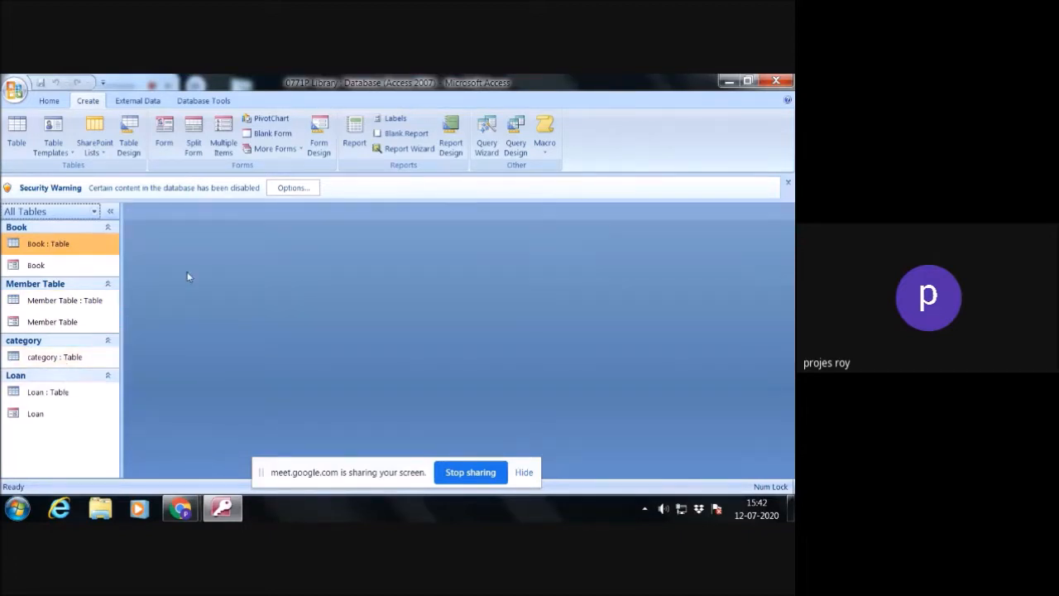
# - View the Book, Member Table and Loan forms one after another, closing each one
pyautogui.doubleClick(53, 266)
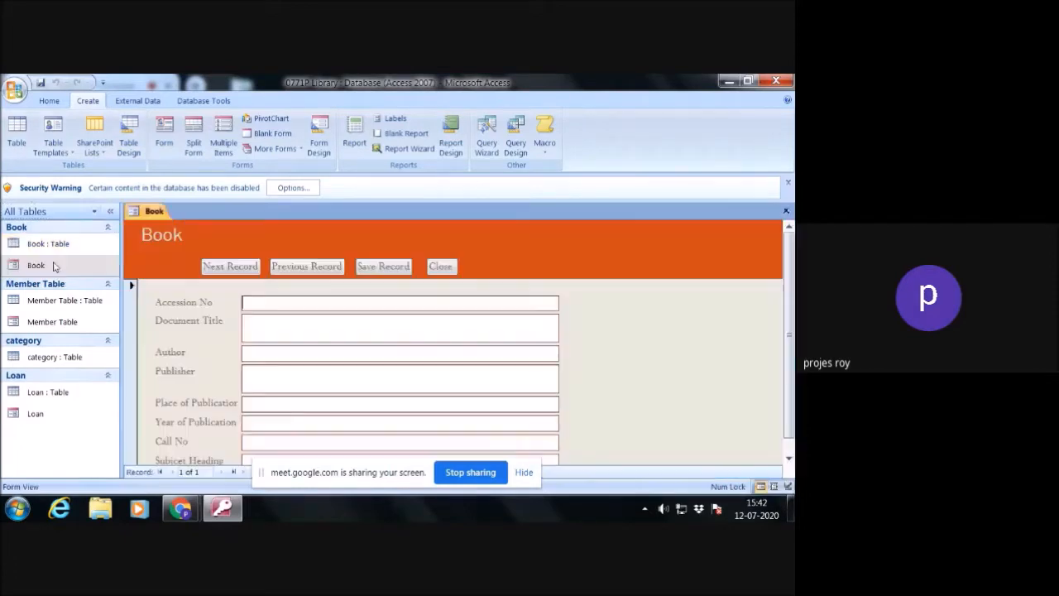
pyautogui.click(447, 267)
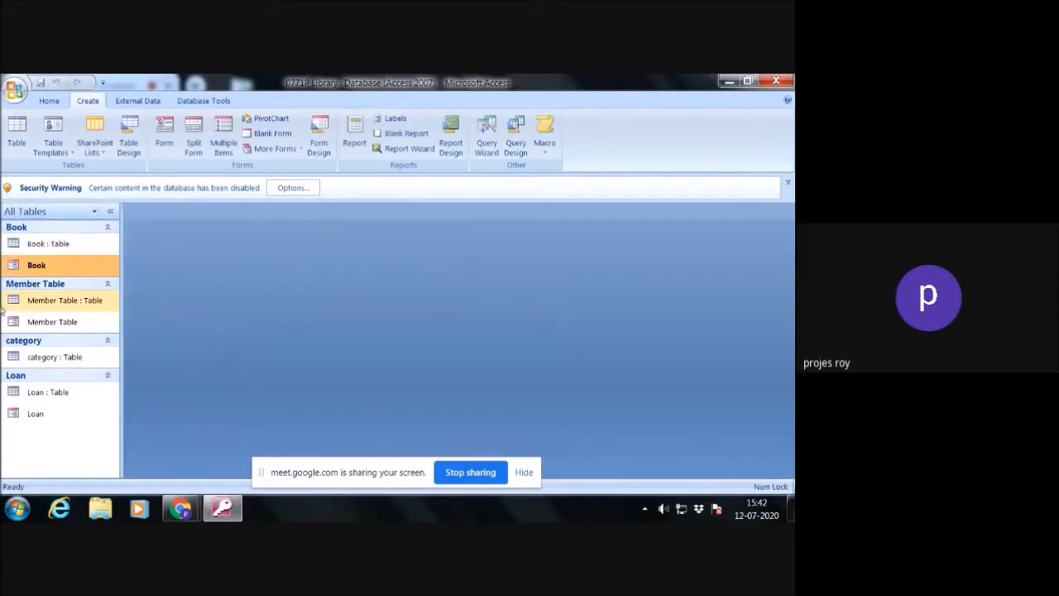
pyautogui.click(48, 328)
pyautogui.doubleClick(47, 328)
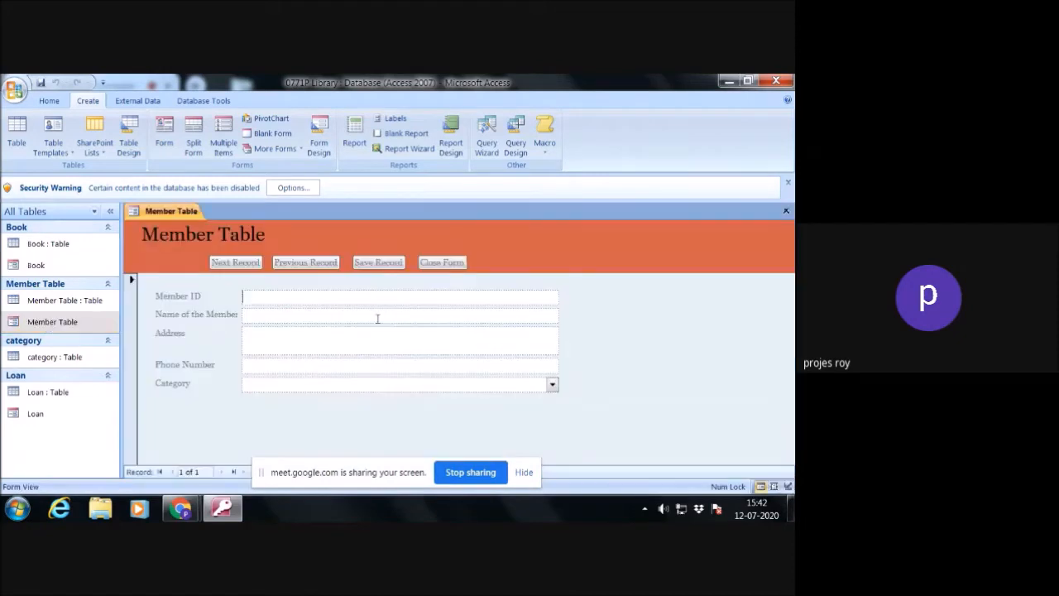
pyautogui.click(447, 266)
pyautogui.doubleClick(34, 417)
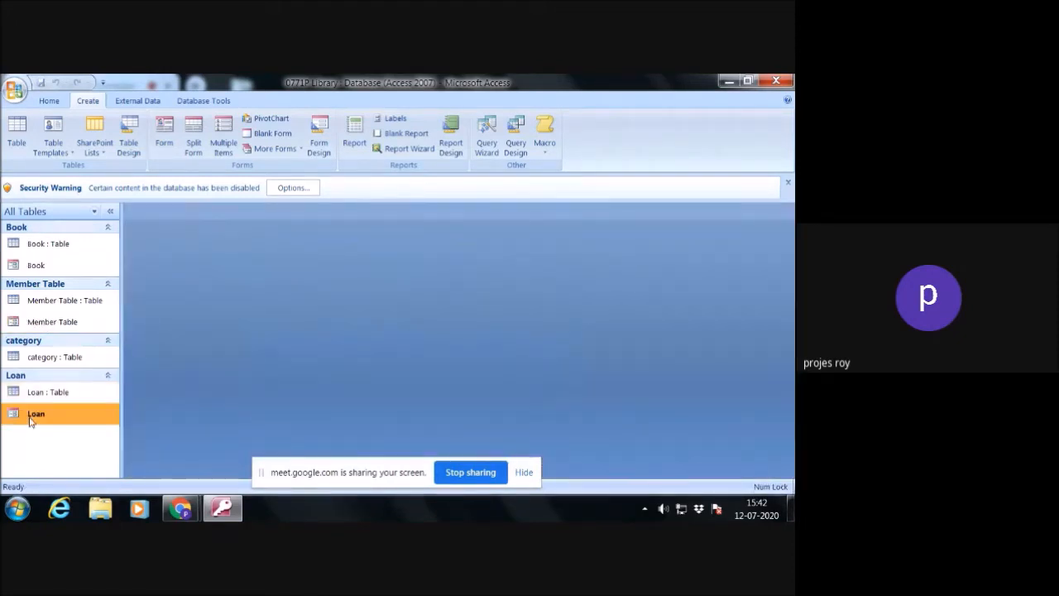
pyautogui.click(341, 268)
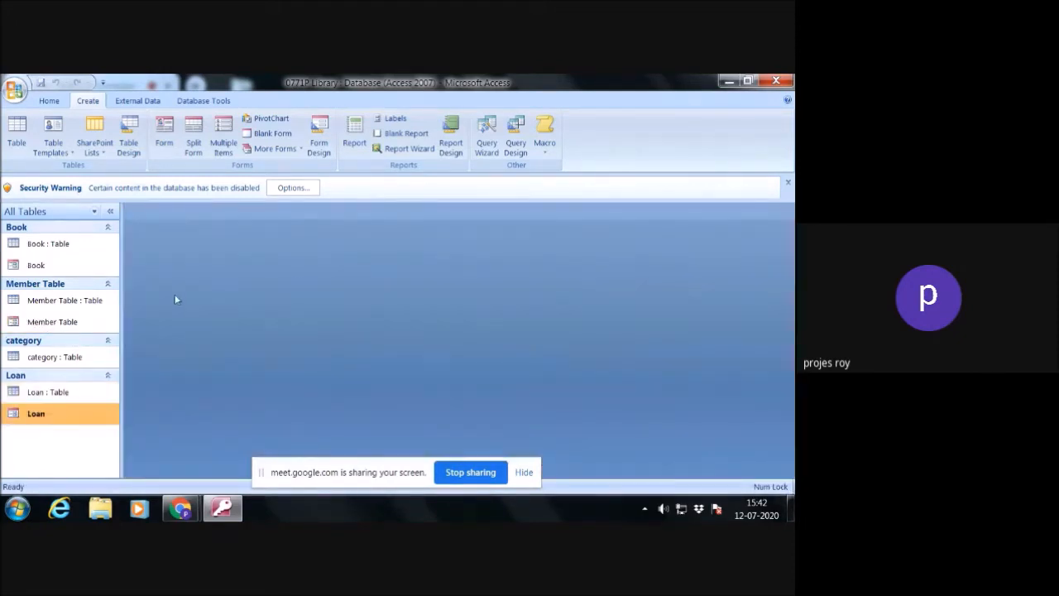
# - Create a new query in design view and add the Book, Loan and Member Table tables to it
pyautogui.click(516, 148)
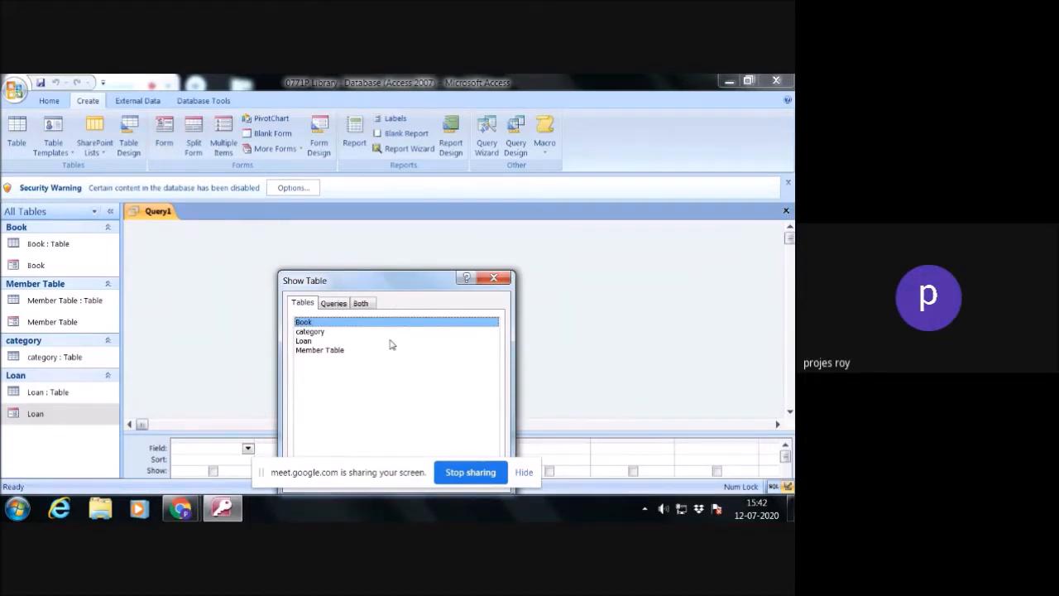
pyautogui.moveTo(426, 285); pyautogui.dragTo(441, 224)
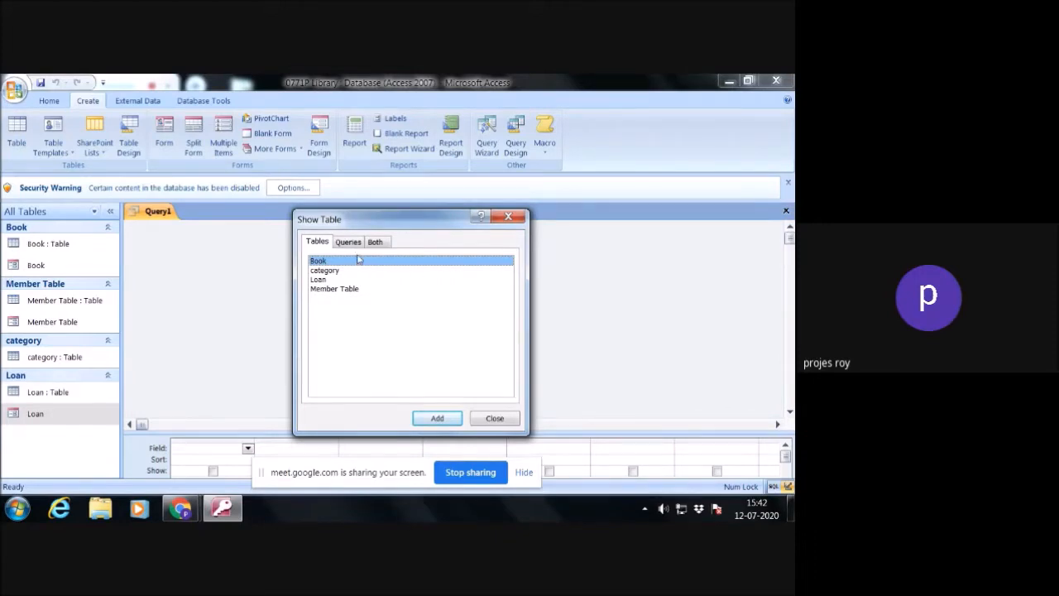
pyautogui.click(441, 420)
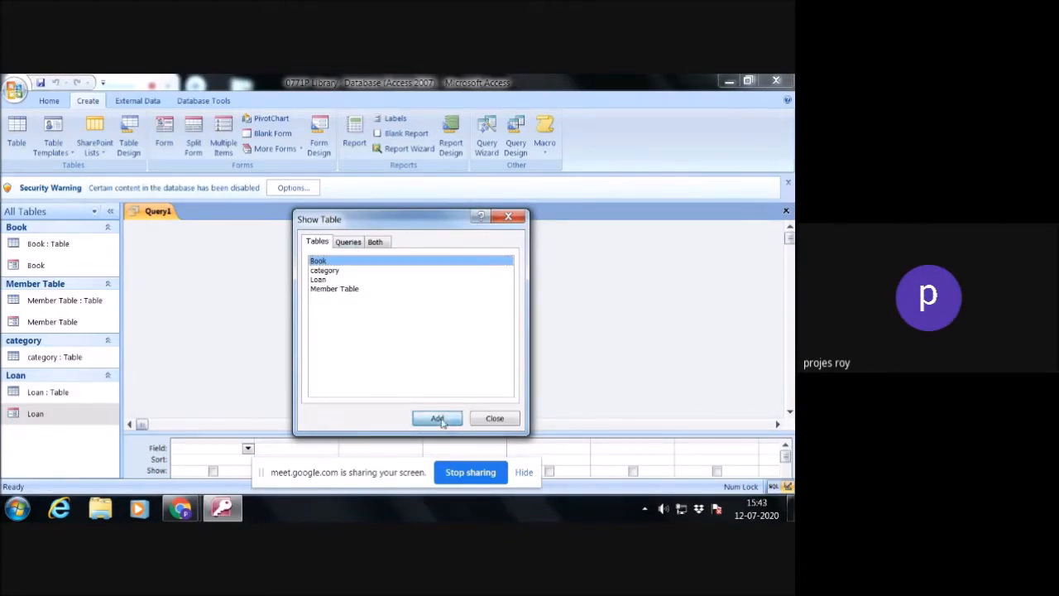
pyautogui.click(329, 280)
pyautogui.click(434, 419)
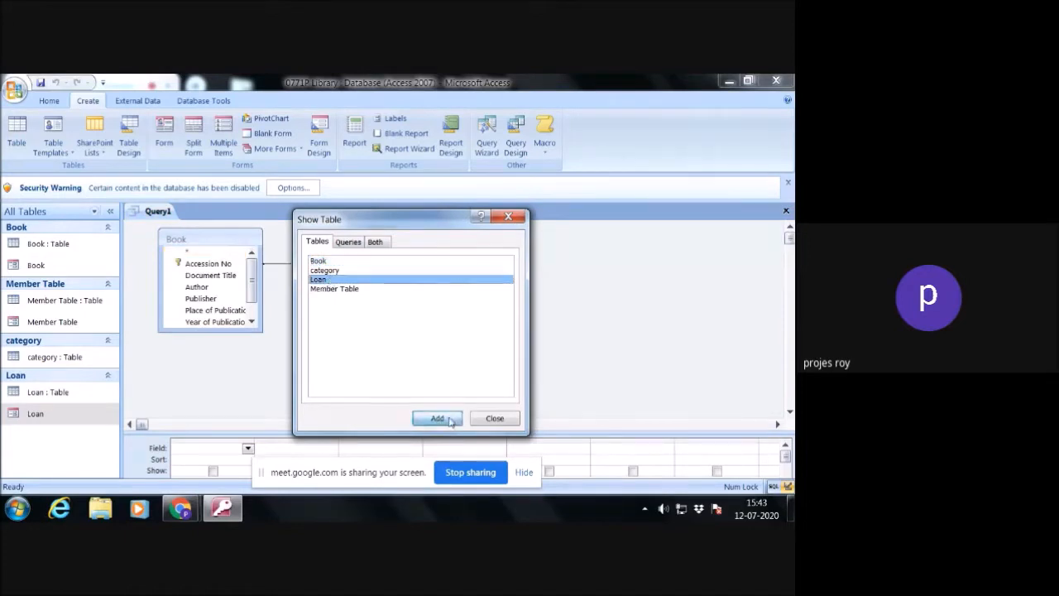
pyautogui.click(353, 288)
pyautogui.click(438, 419)
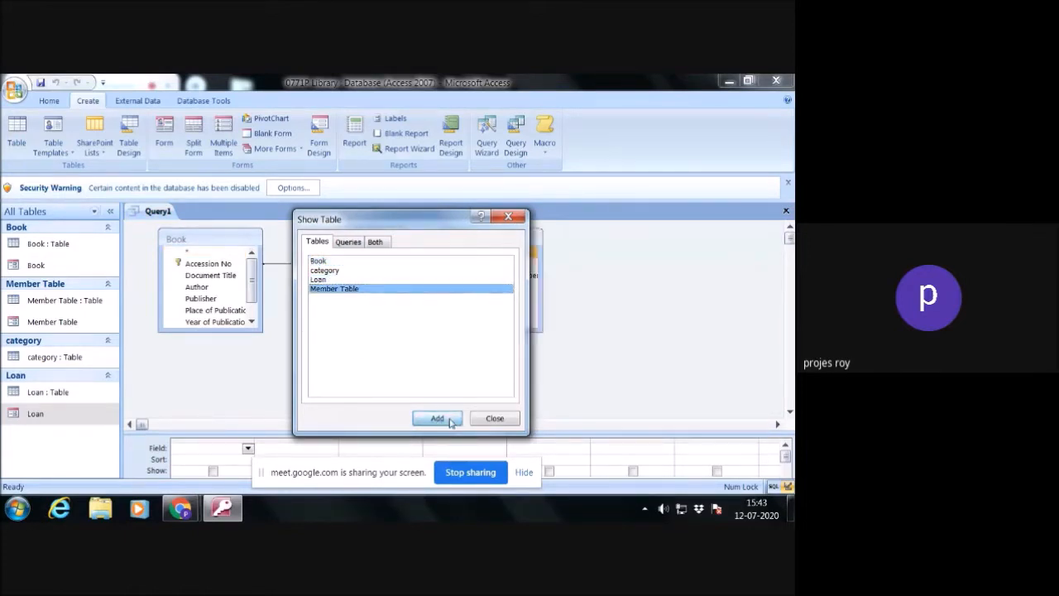
pyautogui.click(497, 419)
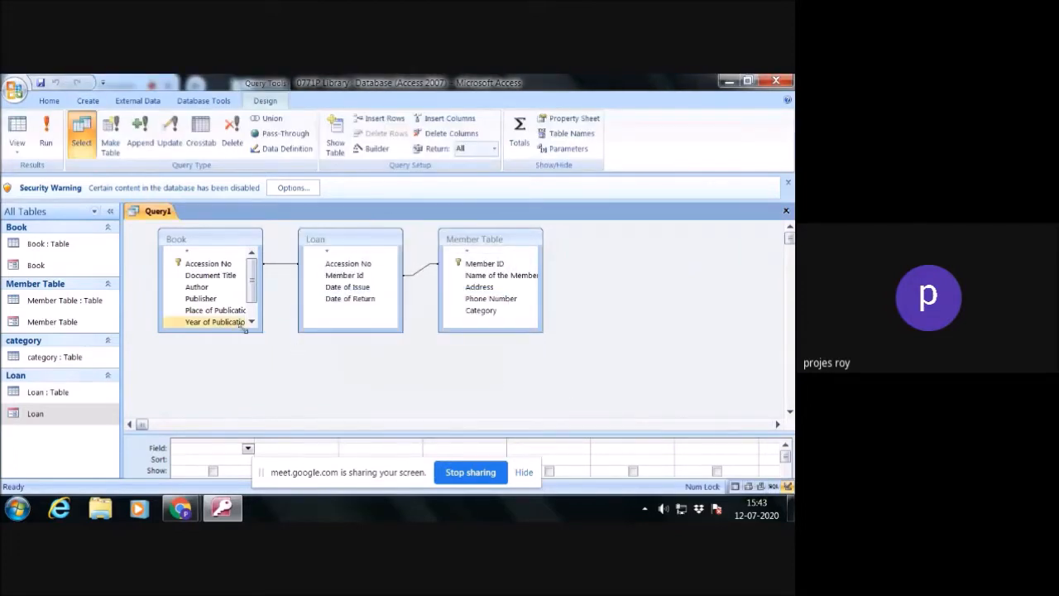
# - Examine the Accession No and Member ID fields that link the Book, Loan and Member Table tables in the query
pyautogui.click(214, 264)
pyautogui.click(333, 275)
pyautogui.click(348, 265)
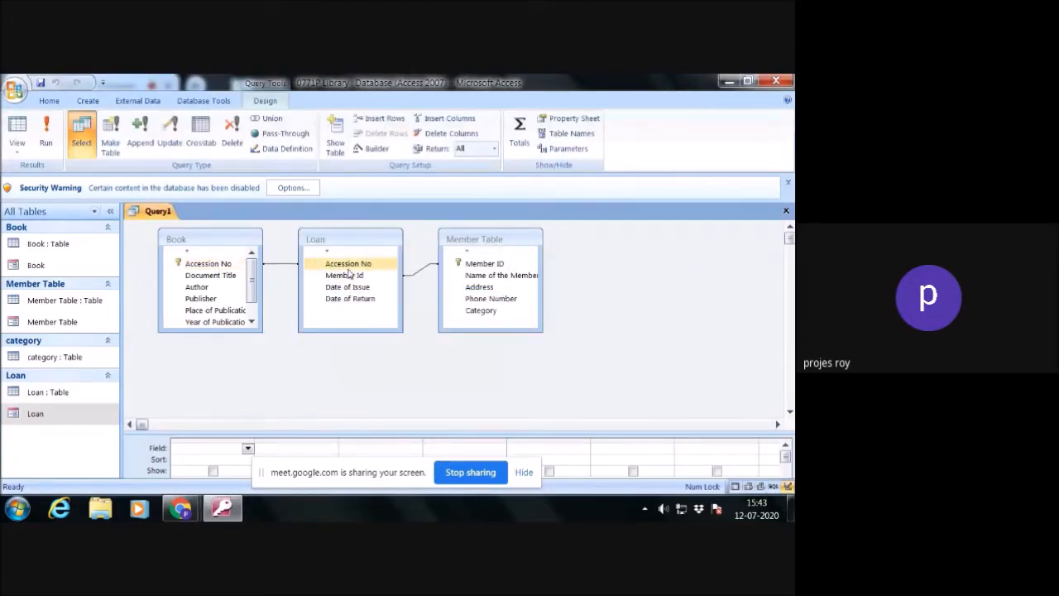
pyautogui.click(210, 264)
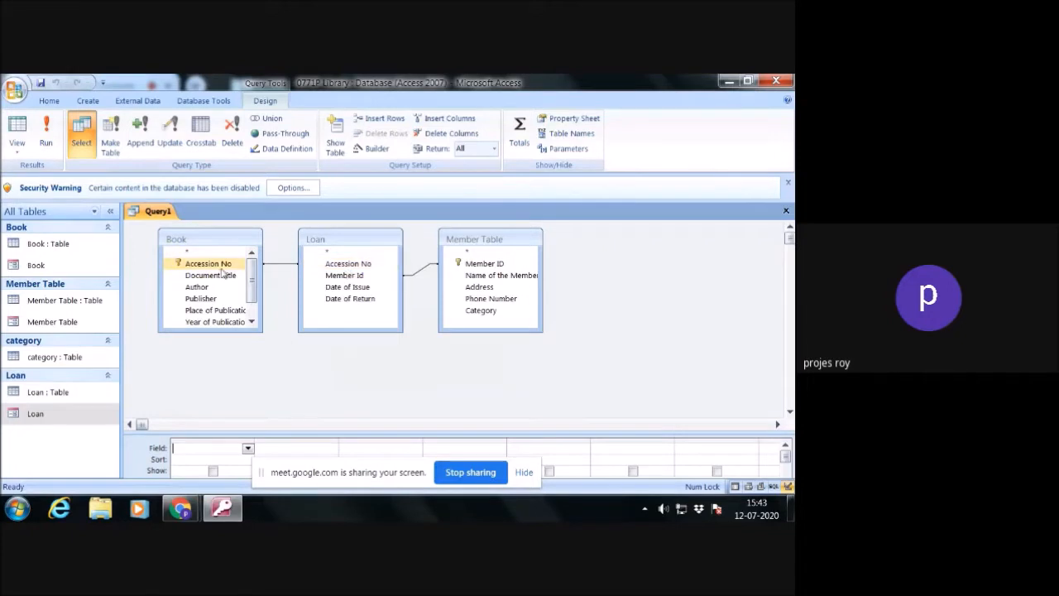
pyautogui.click(323, 266)
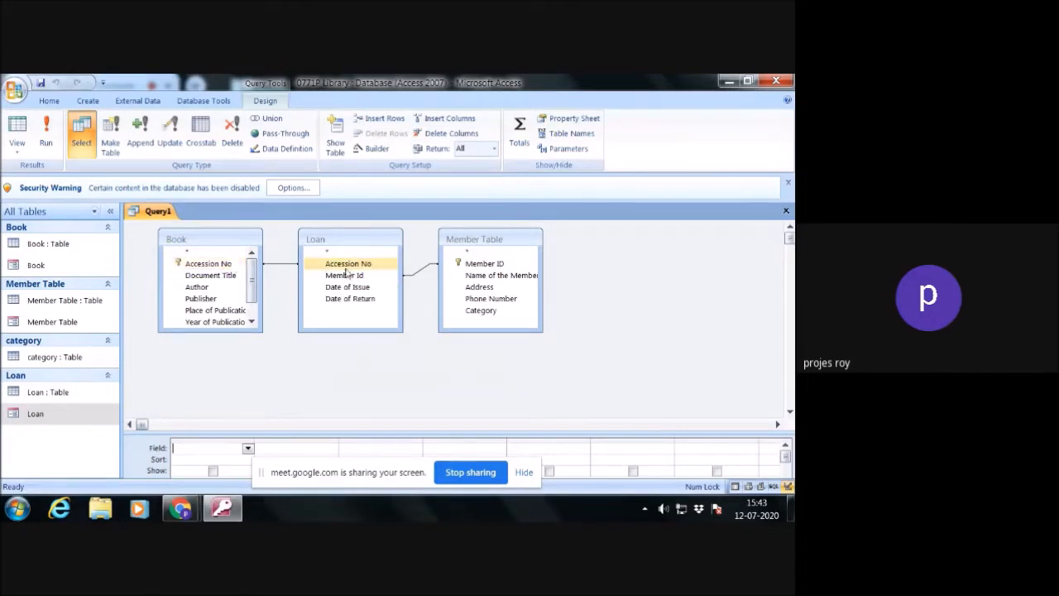
pyautogui.click(475, 264)
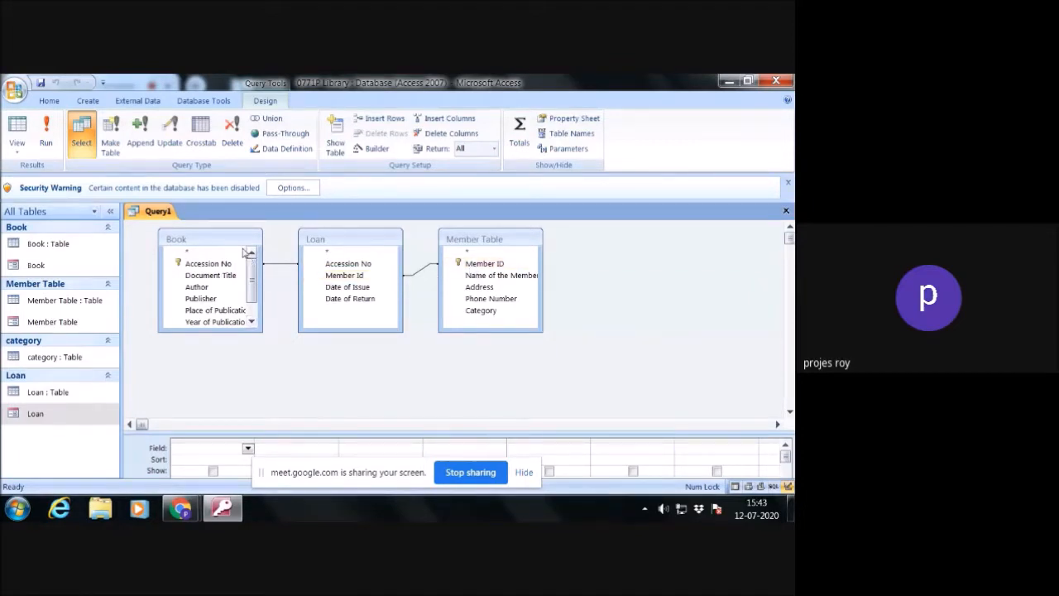
# - Review the database's table relationships and return to the query design
pyautogui.click(209, 101)
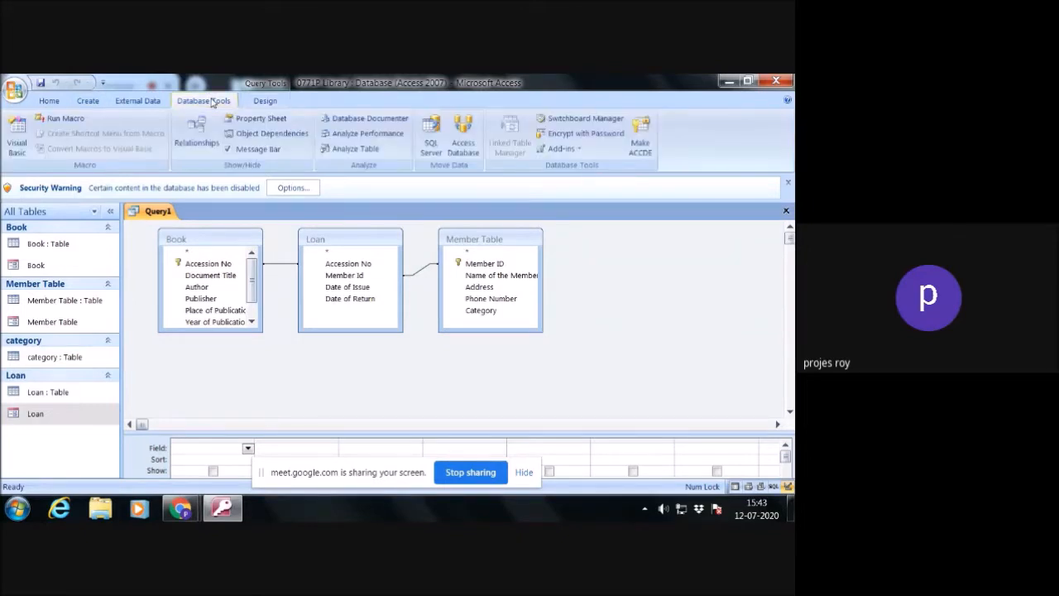
pyautogui.click(201, 132)
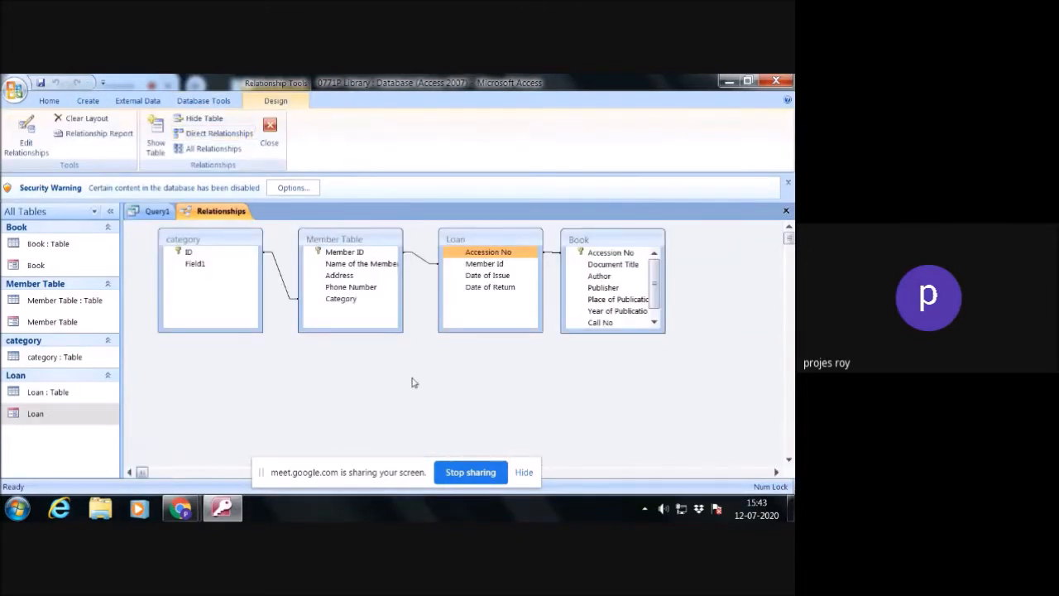
pyautogui.click(786, 210)
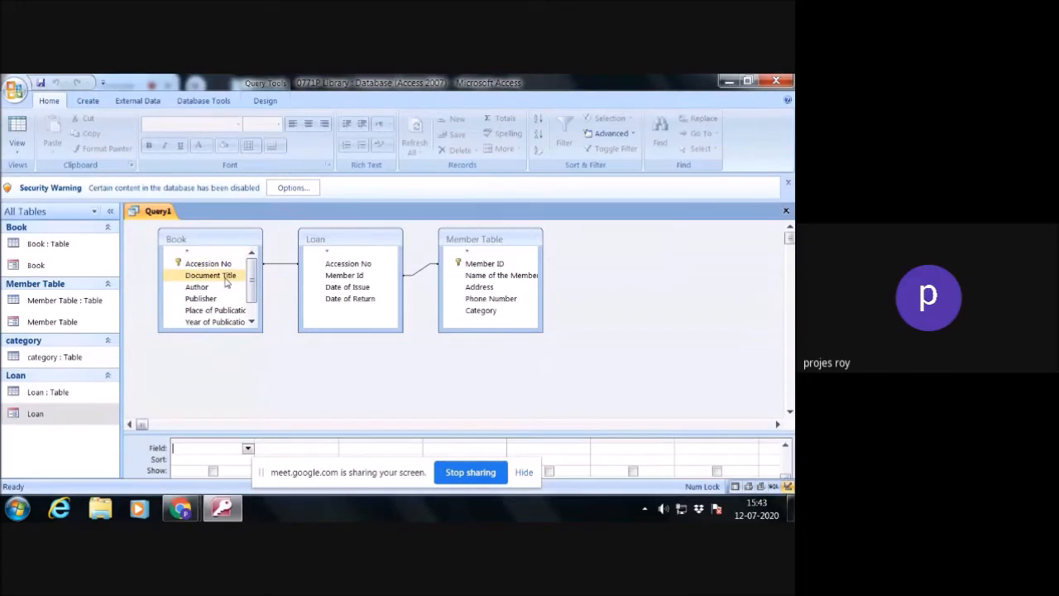
# - Add Document Title, Accession No and Author from Book, plus Member ID and Name of the Member from Member Table, to the query
pyautogui.doubleClick(224, 275)
pyautogui.doubleClick(220, 267)
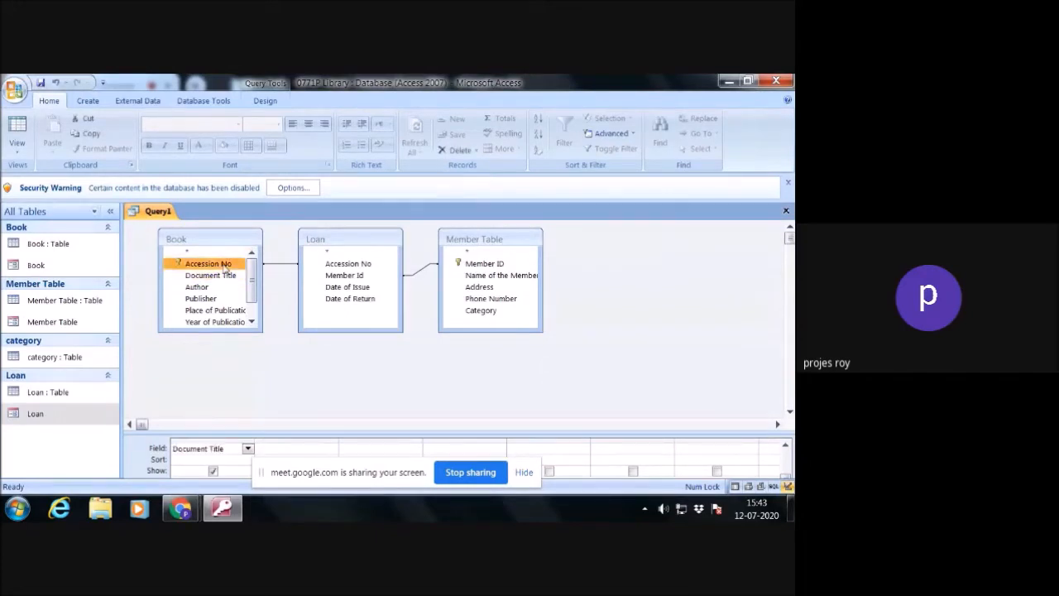
pyautogui.doubleClick(220, 286)
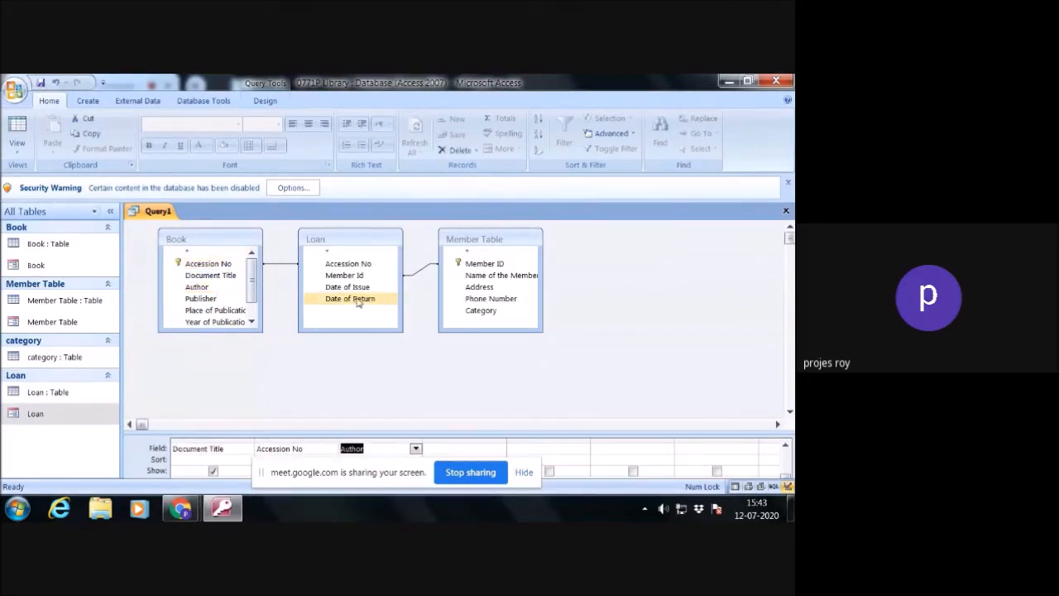
pyautogui.doubleClick(499, 265)
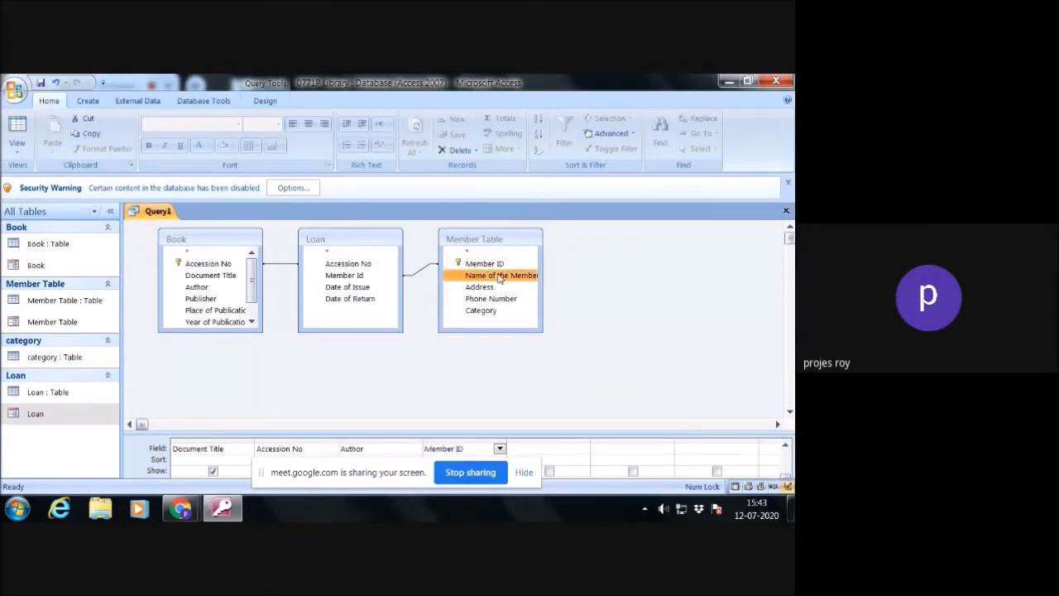
pyautogui.doubleClick(499, 274)
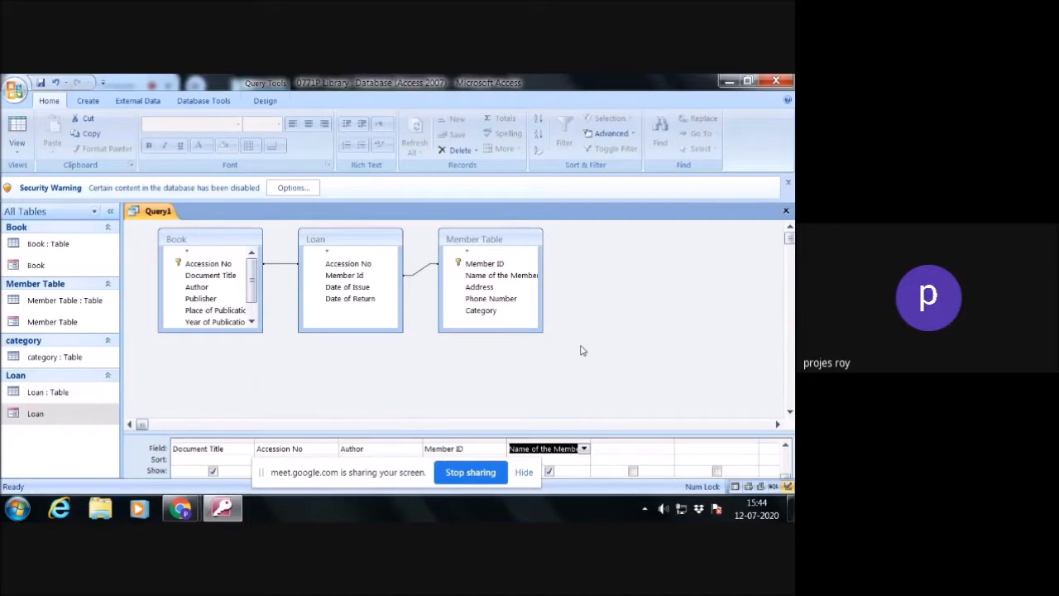
# - Close the query and save it as "Book Issued to Member"
pyautogui.click(786, 212)
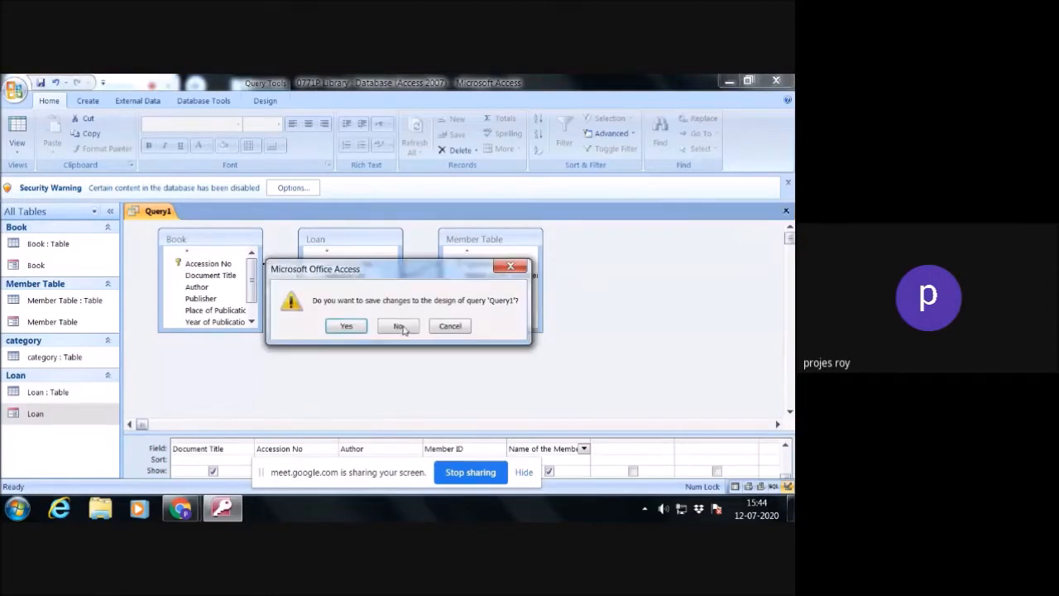
pyautogui.click(348, 326)
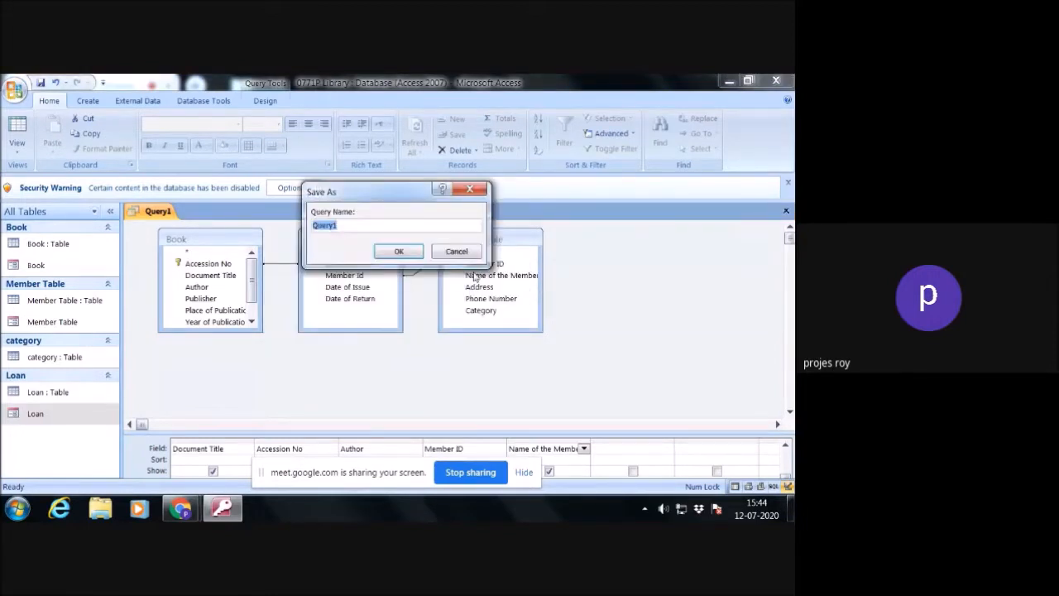
pyautogui.write('Book Issued to Membe')
pyautogui.click(398, 251)
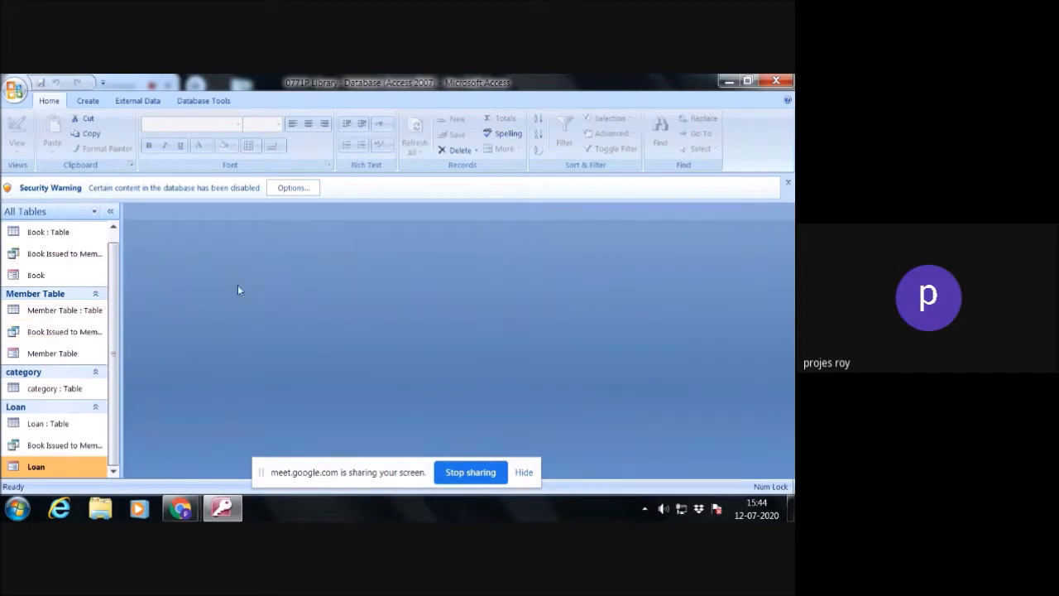
pyautogui.click(114, 228)
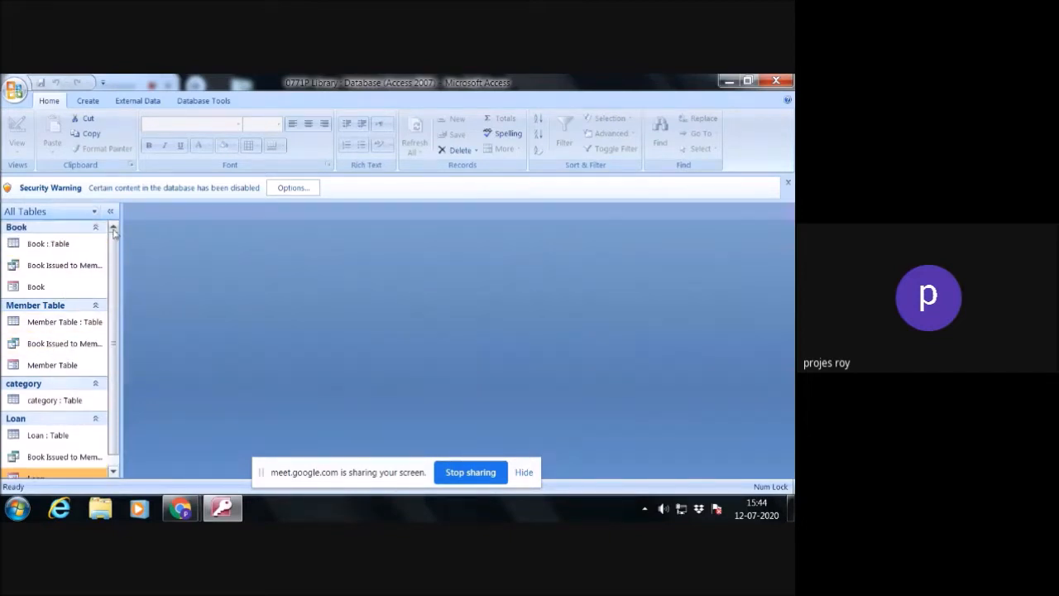
pyautogui.click(74, 212)
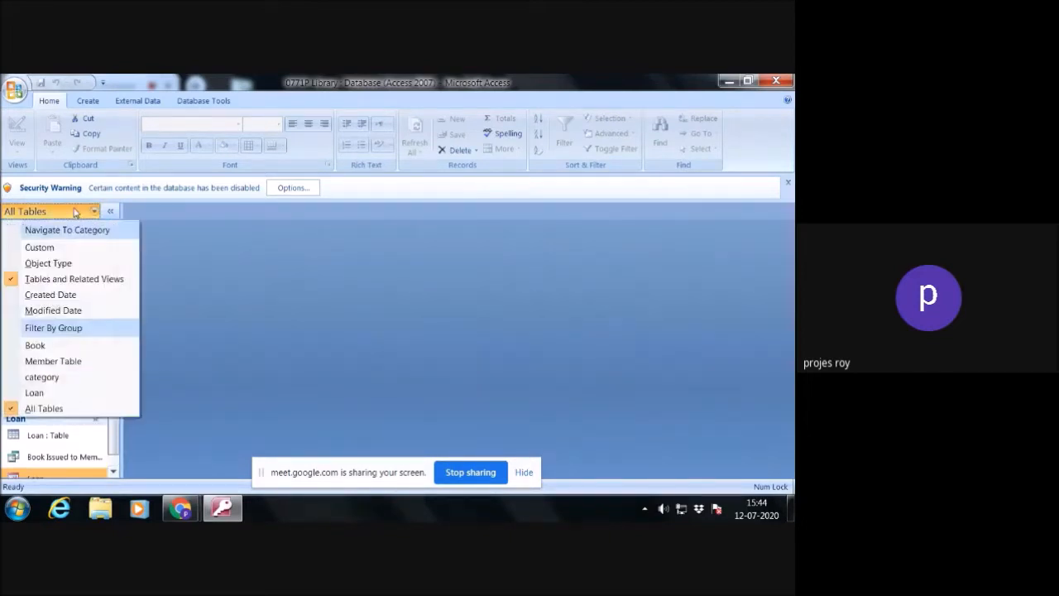
pyautogui.click(160, 232)
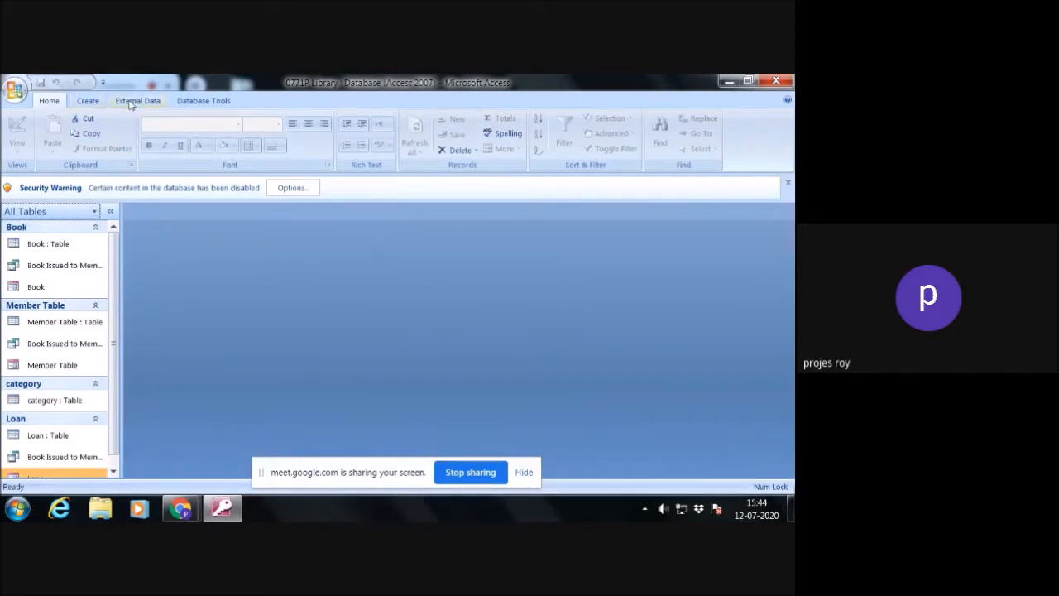
# - Create another query in design view containing only the Book table
pyautogui.click(88, 102)
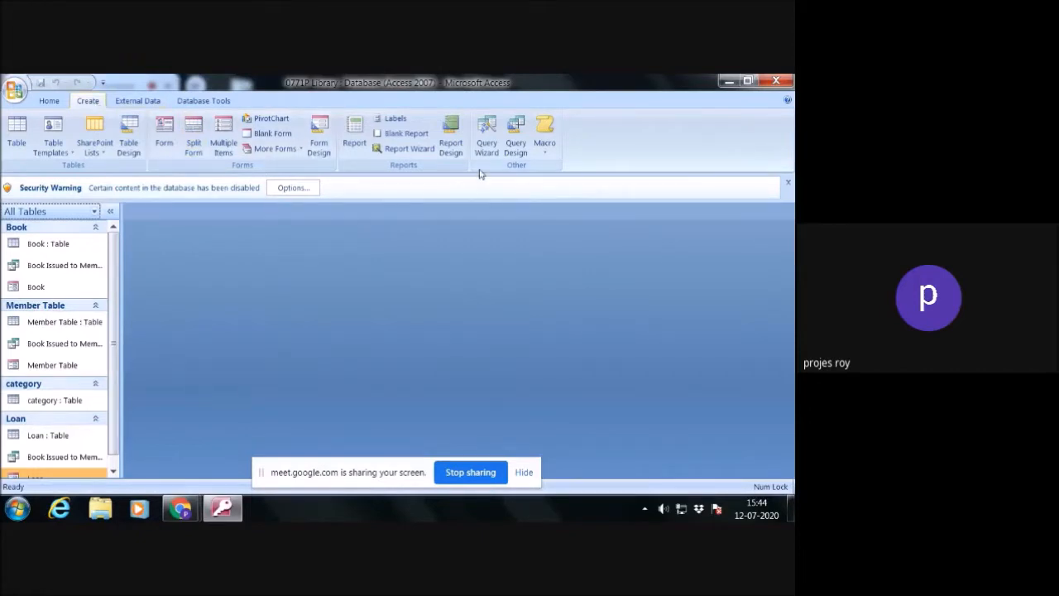
pyautogui.click(515, 145)
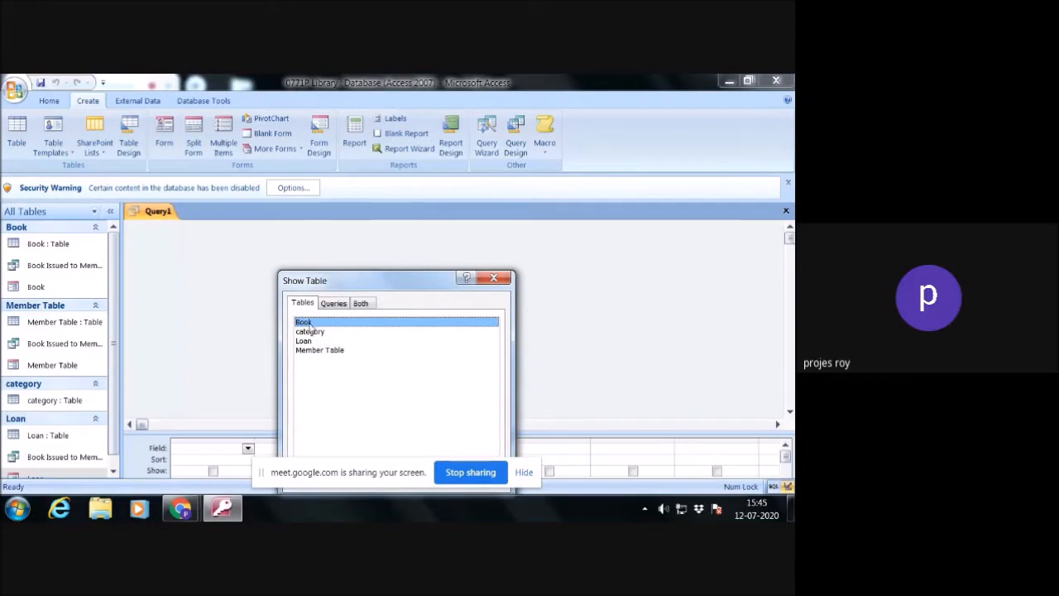
pyautogui.moveTo(411, 276); pyautogui.dragTo(430, 221)
pyautogui.click(447, 424)
pyautogui.click(498, 423)
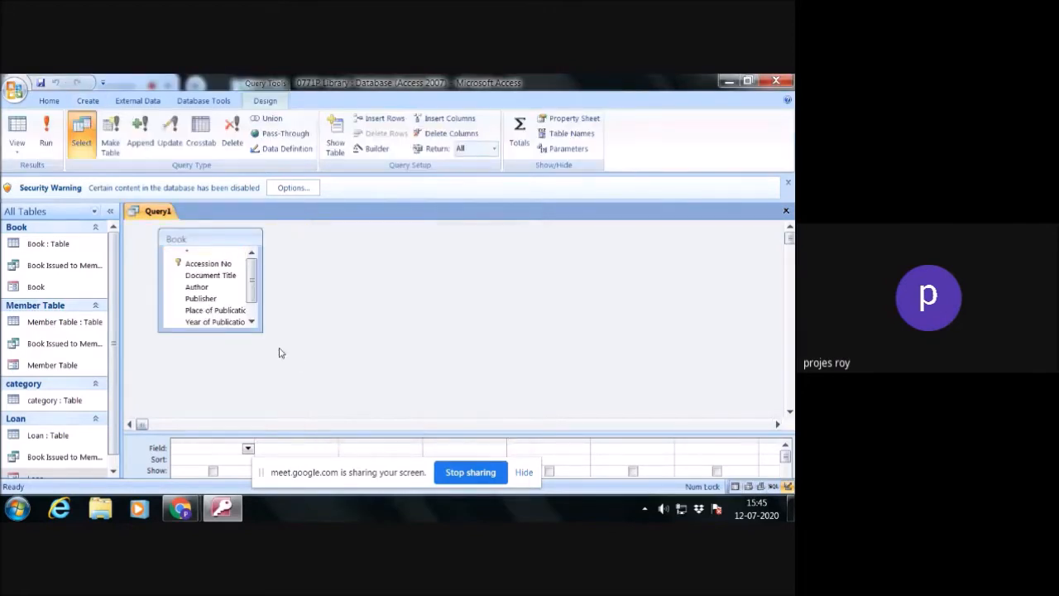
# - Add Document Title, Author, Publisher, Accession No, Place of Publication, Call No, Subjcet Heading and Year of Publication from Book to the query
pyautogui.doubleClick(212, 275)
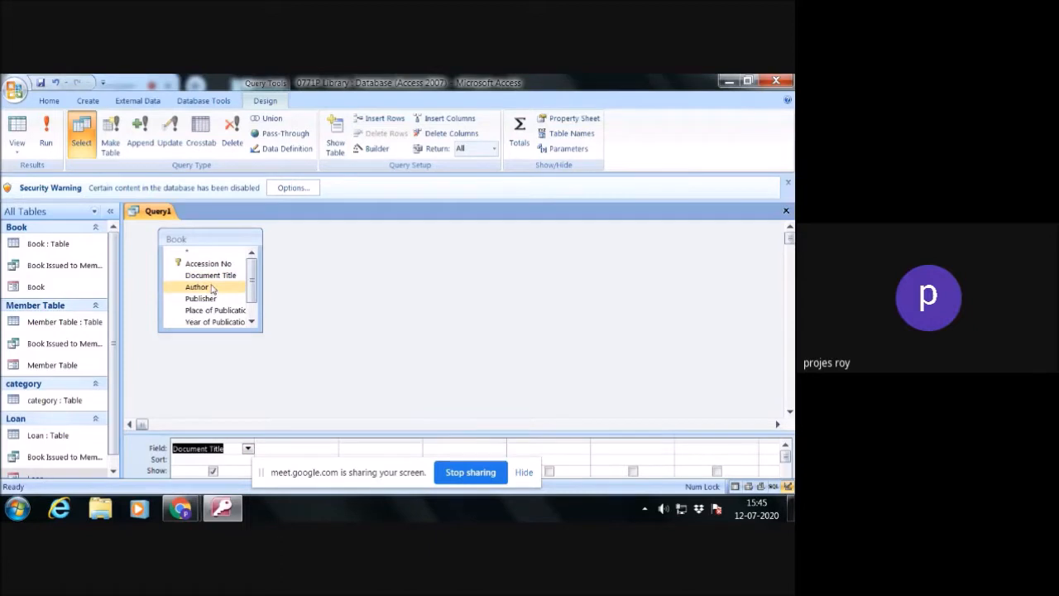
pyautogui.doubleClick(212, 287)
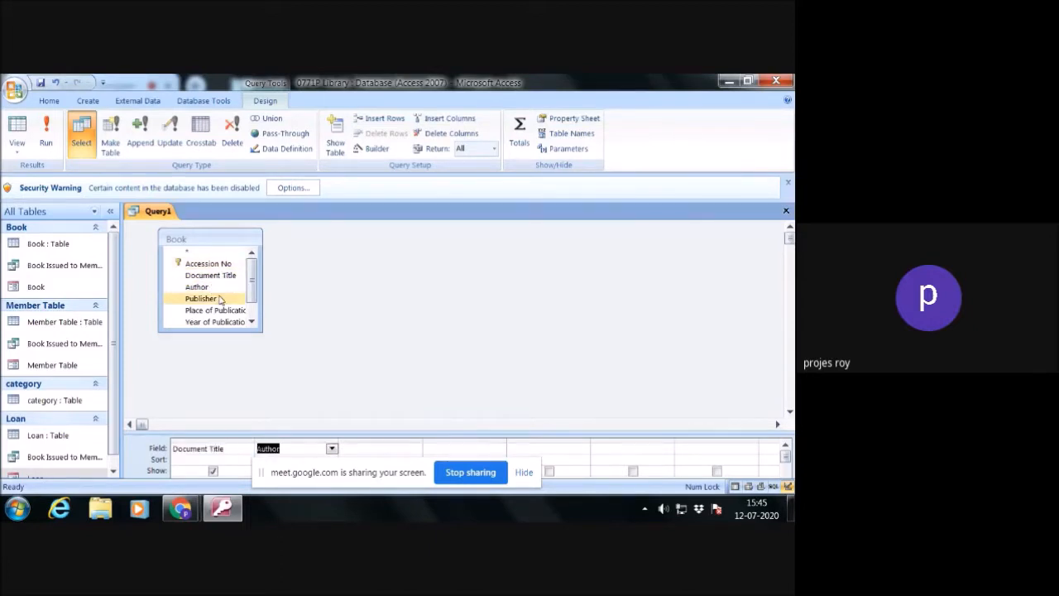
pyautogui.doubleClick(220, 298)
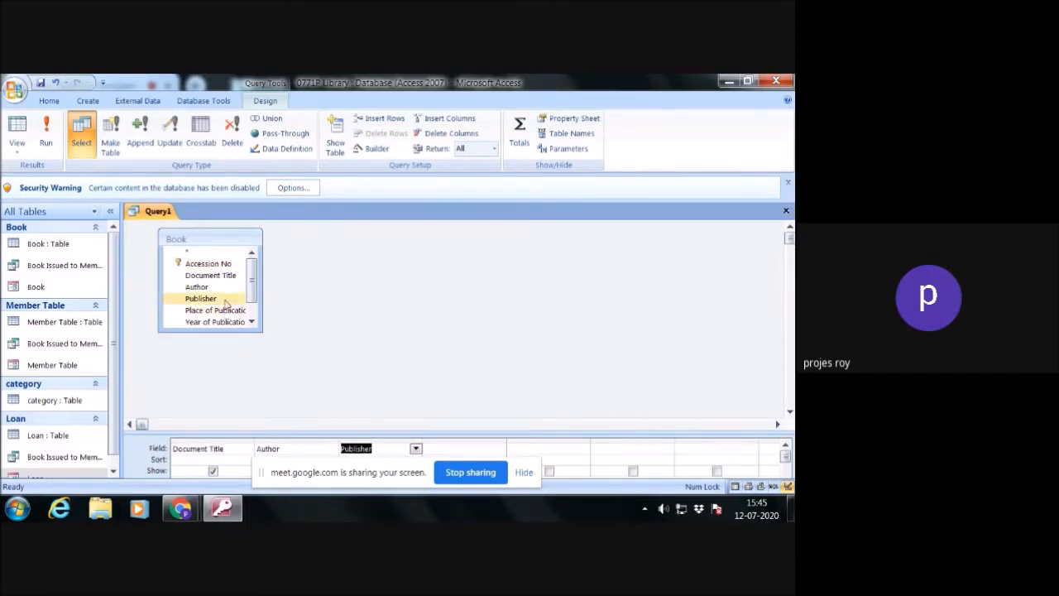
pyautogui.doubleClick(217, 263)
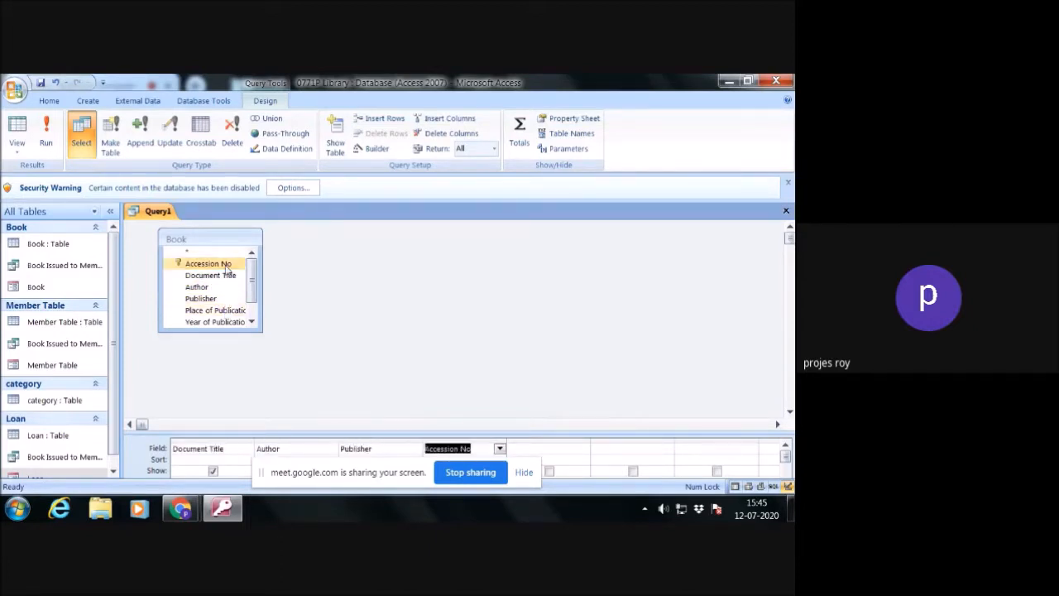
pyautogui.doubleClick(226, 311)
pyautogui.scroll(-2, 240, 310)
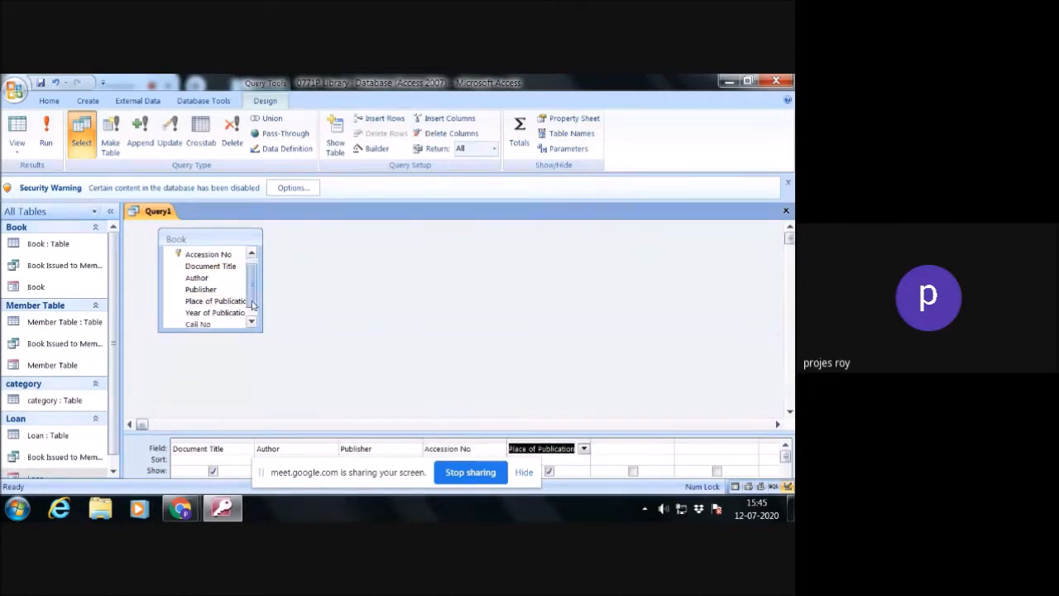
pyautogui.doubleClick(210, 311)
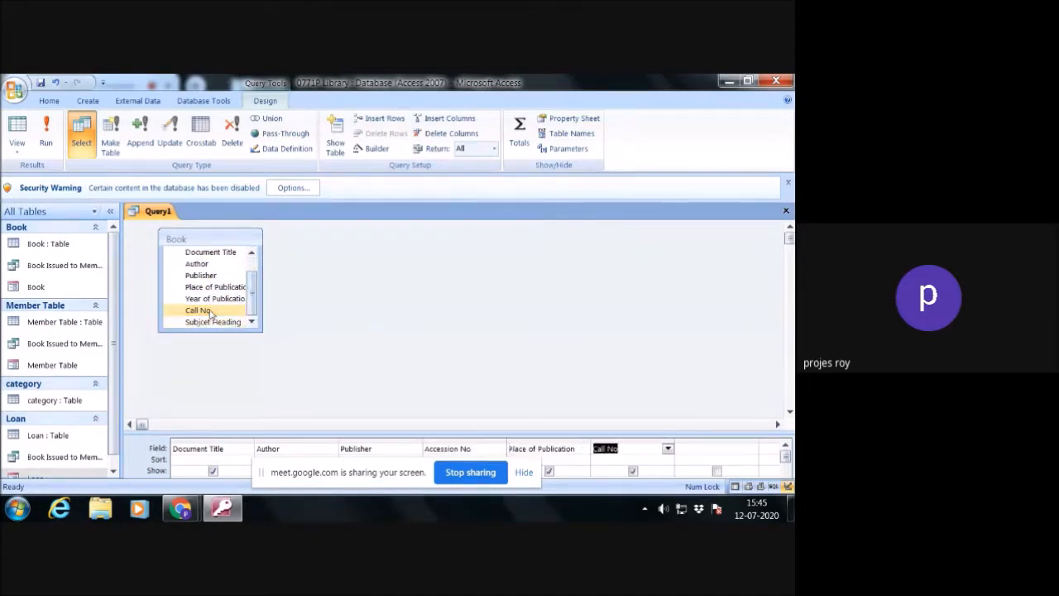
pyautogui.doubleClick(211, 322)
pyautogui.doubleClick(222, 299)
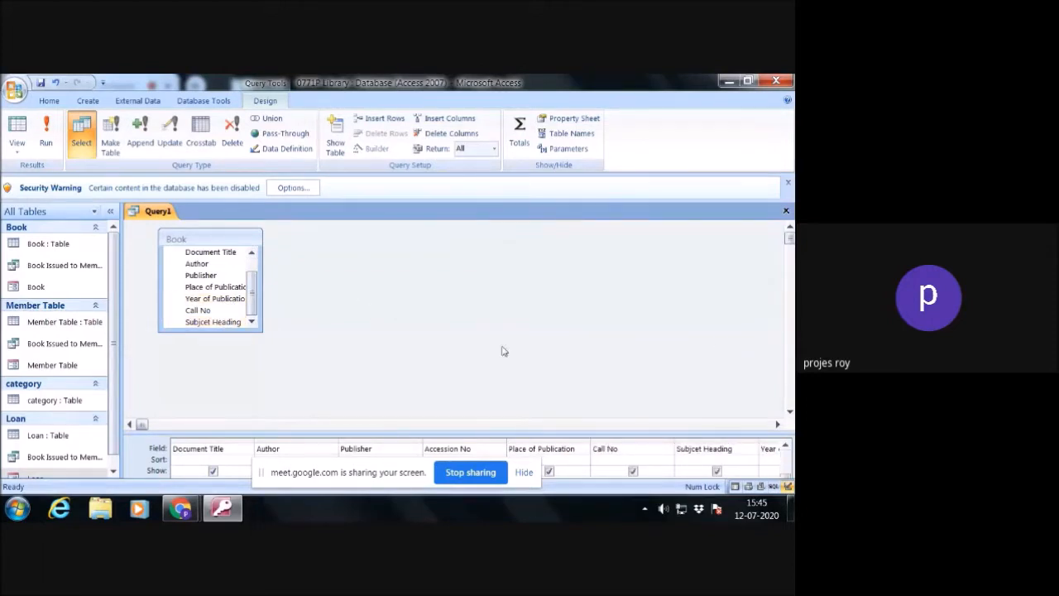
# - Enlarge the query design grid and set the Document Title field's sort order to Ascending
pyautogui.click(790, 411)
pyautogui.click(790, 226)
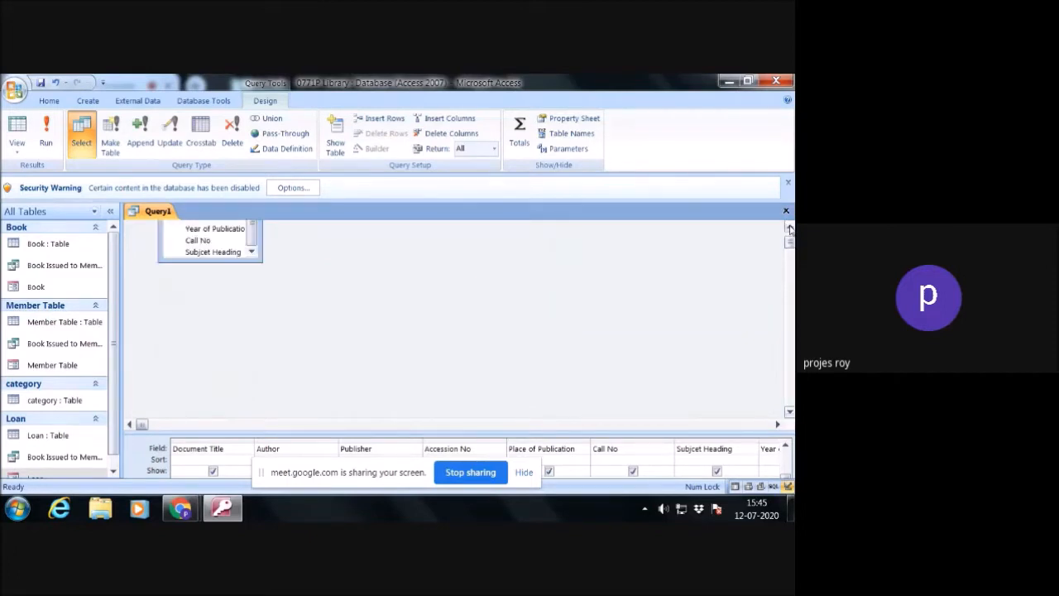
pyautogui.moveTo(562, 431); pyautogui.dragTo(555, 375)
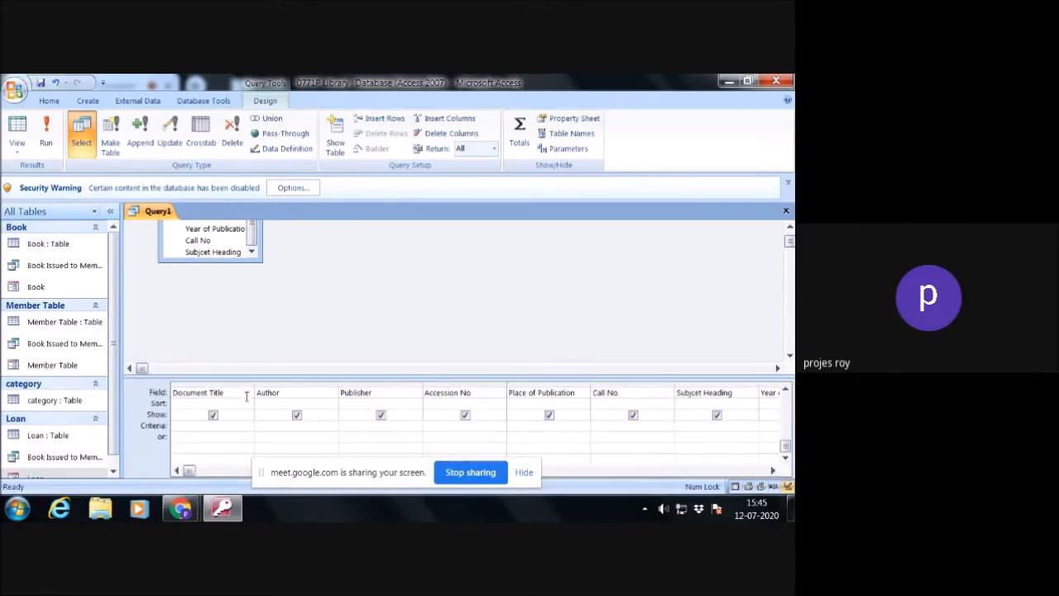
pyautogui.click(189, 405)
pyautogui.click(248, 403)
pyautogui.click(235, 416)
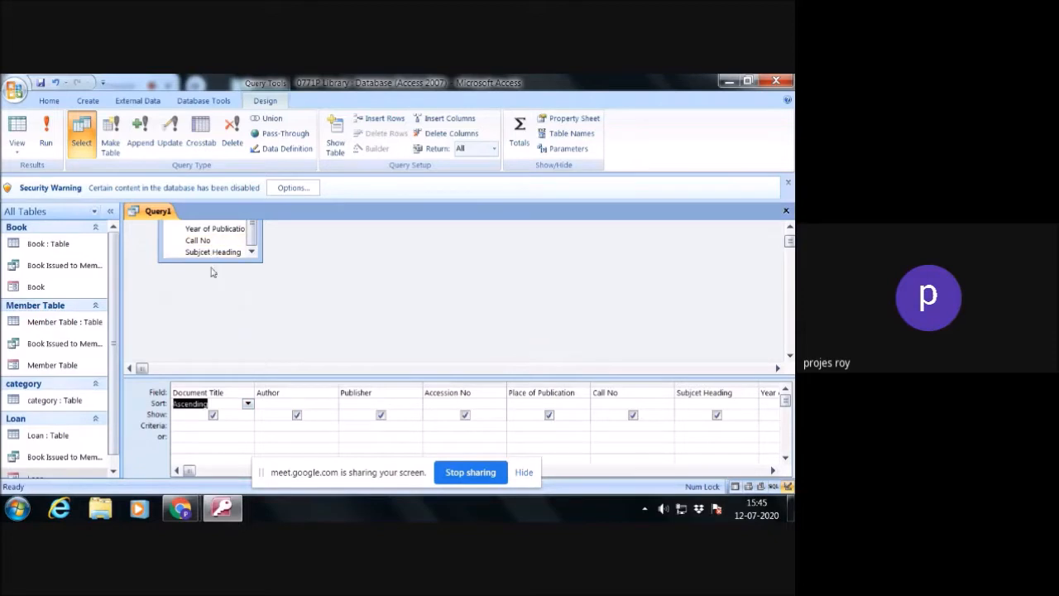
# - Enter Like [] as the criteria for the Document Title field
pyautogui.click(188, 427)
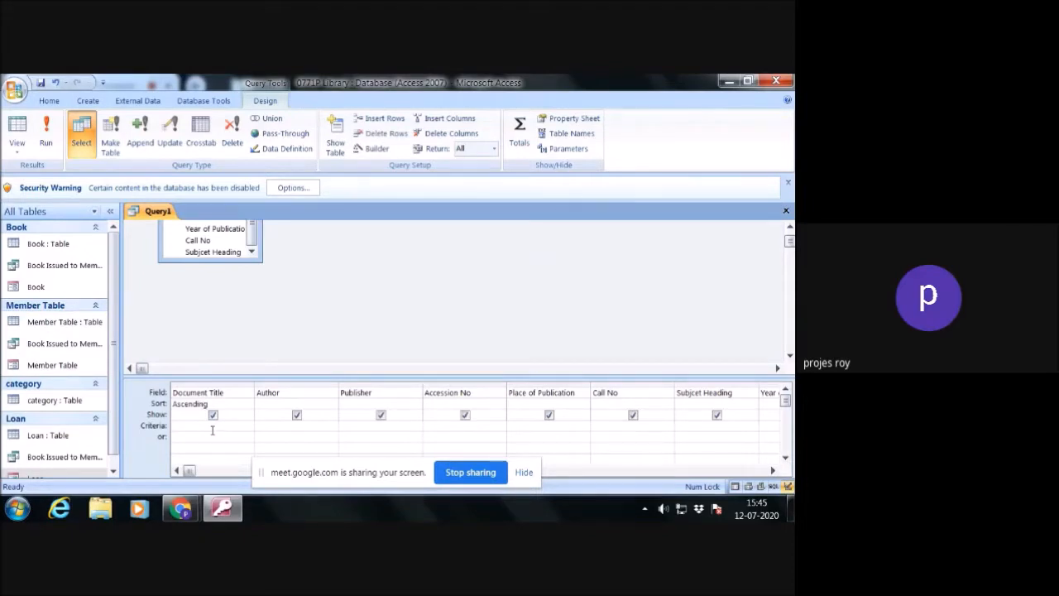
pyautogui.write('like[')
pyautogui.click(212, 439)
# - Define a query parameter [] with the Text data type
pyautogui.rightClick(288, 351)
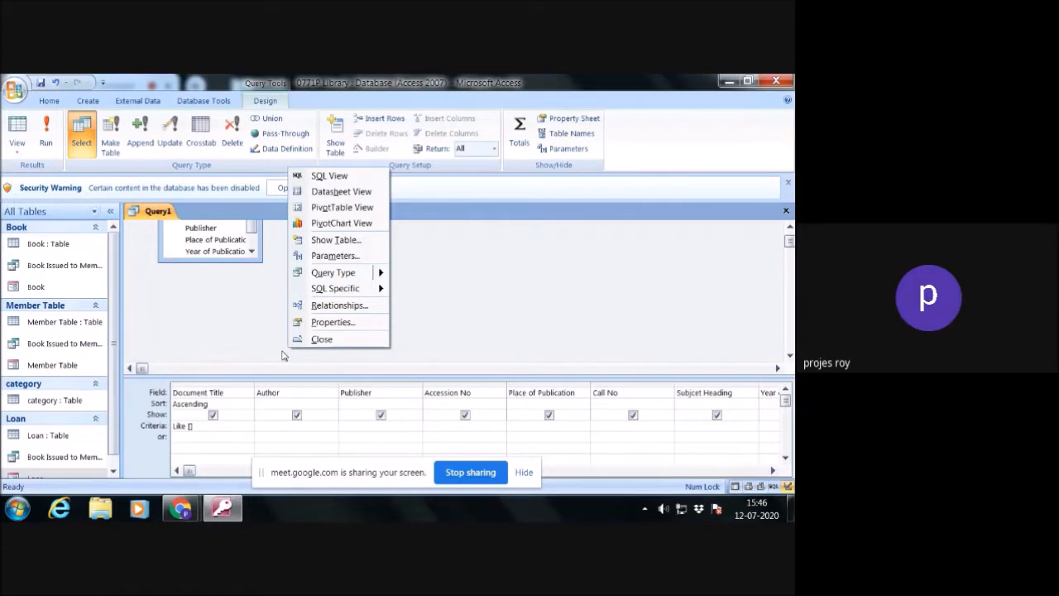
pyautogui.click(331, 255)
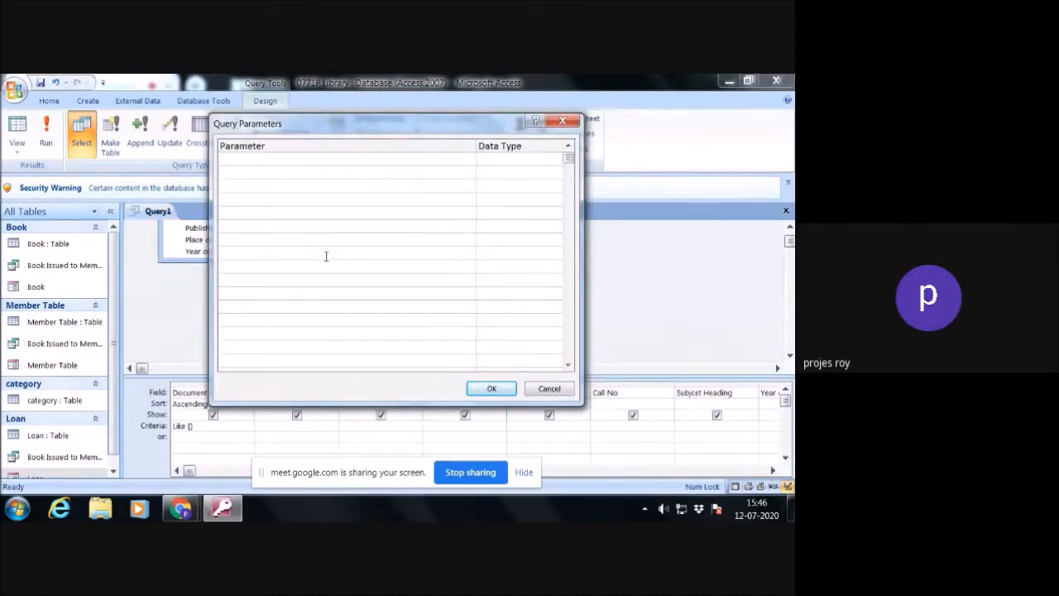
pyautogui.write('[]')
pyautogui.click(522, 158)
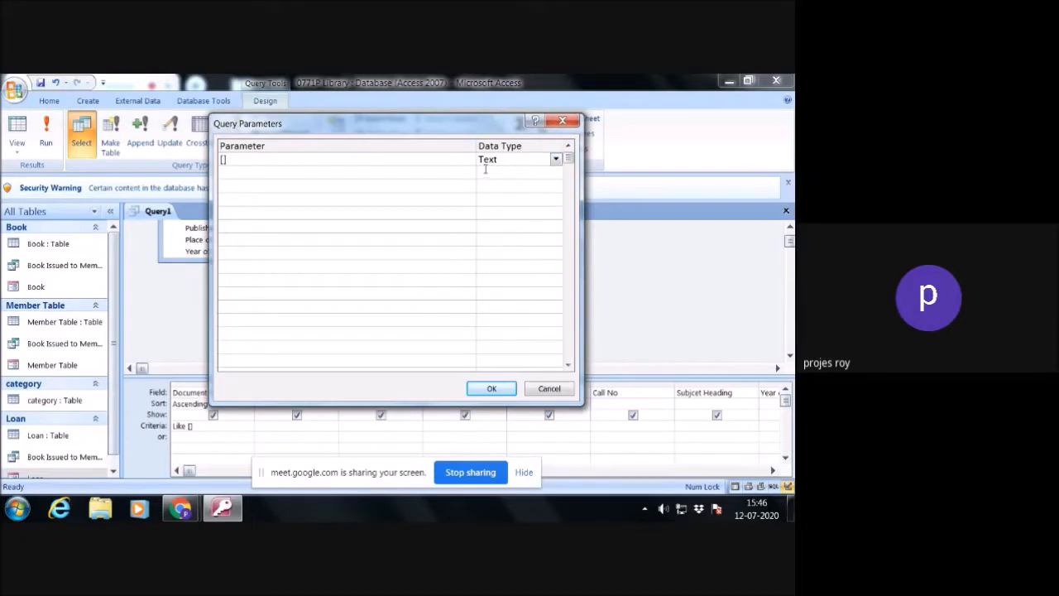
pyautogui.click(494, 388)
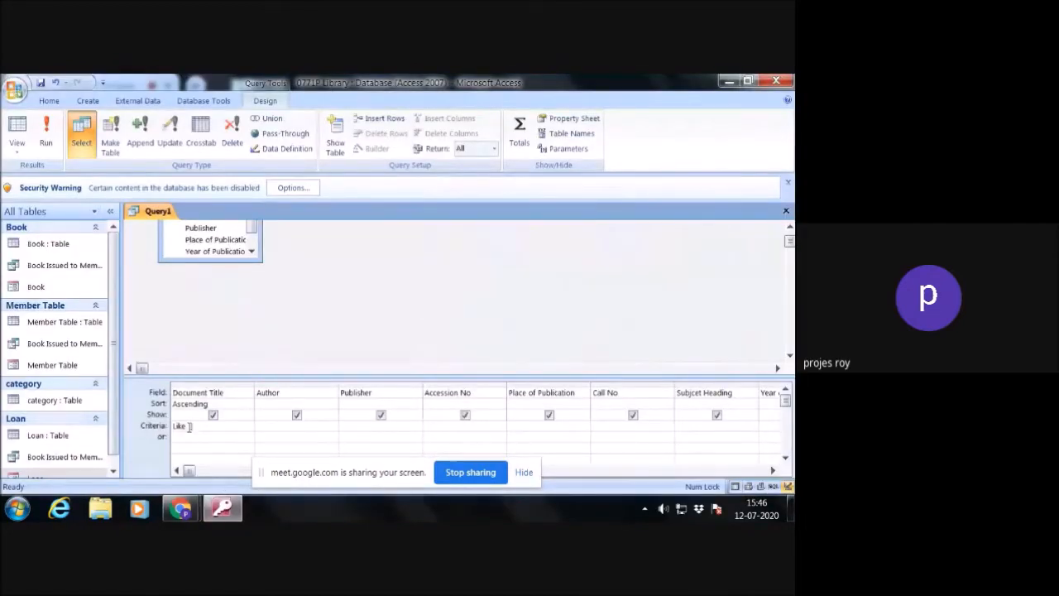
# - Fill the brackets in the Document Title criteria with the prompt "Please input title of the book"
pyautogui.click(191, 427)
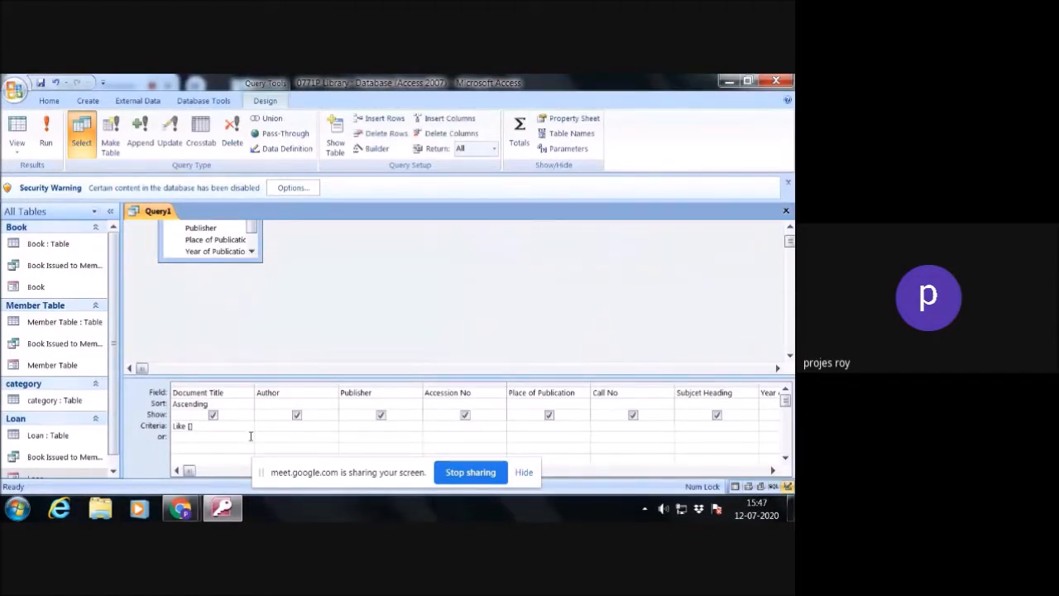
pyautogui.write('P')
pyautogui.write('leas')
pyautogui.write('e input ')
pyautogui.write('title o')
pyautogui.write('f the ')
pyautogui.write('book]')
# - Copy the prompt from the Document Title criteria into the query parameter so it reads [Please input title of the book]
pyautogui.moveTo(244, 425); pyautogui.dragTo(189, 425)
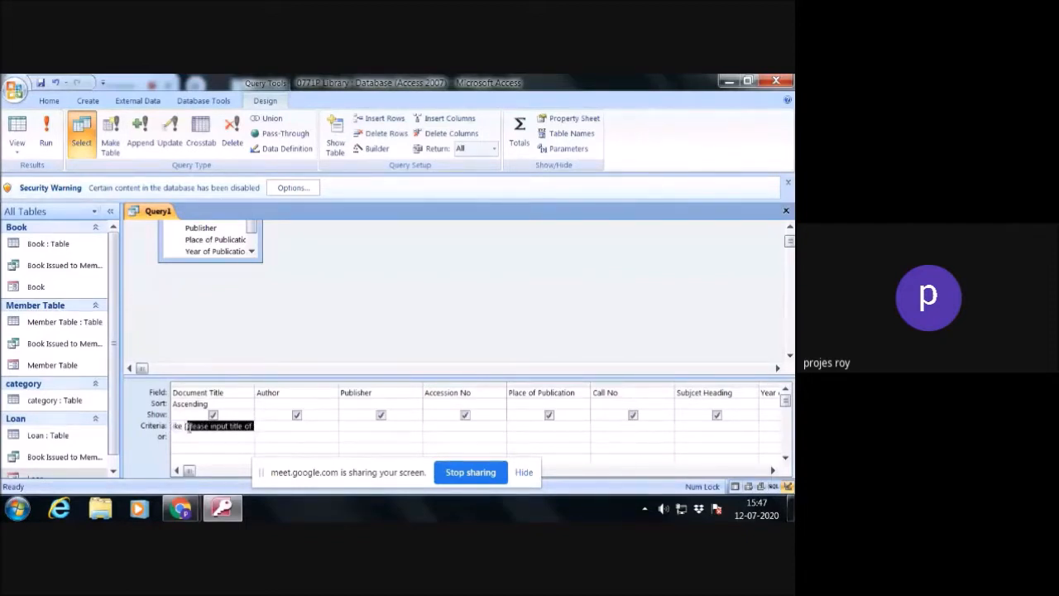
pyautogui.rightClick(189, 427)
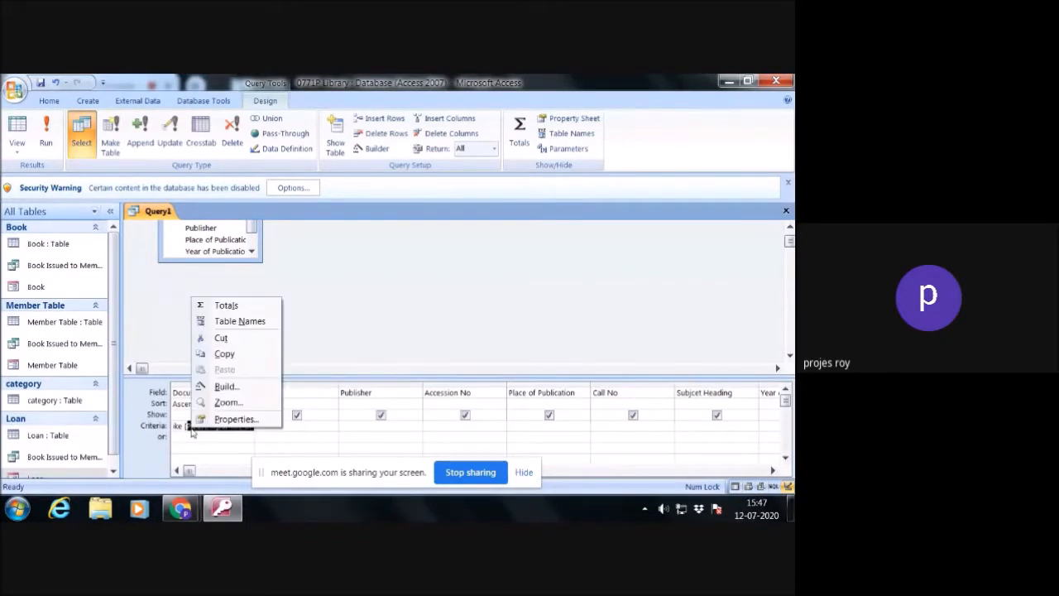
pyautogui.click(226, 355)
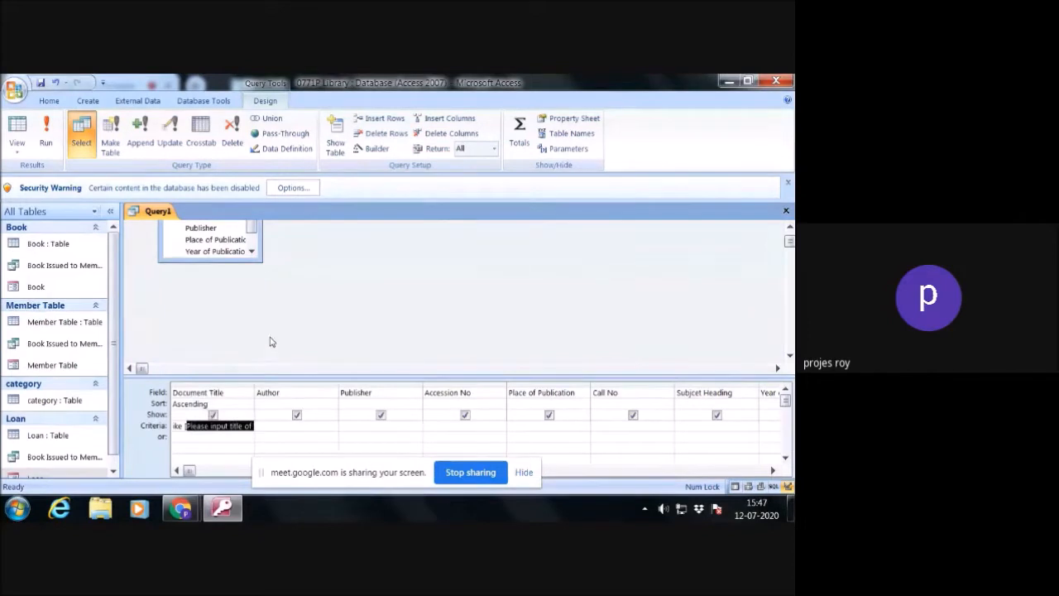
pyautogui.rightClick(271, 339)
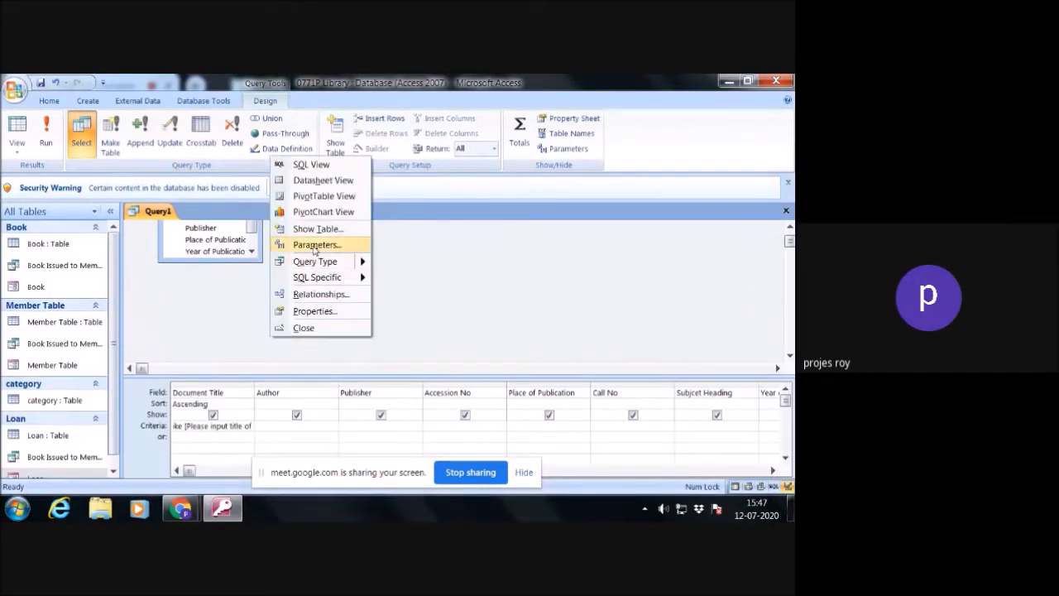
pyautogui.click(239, 351)
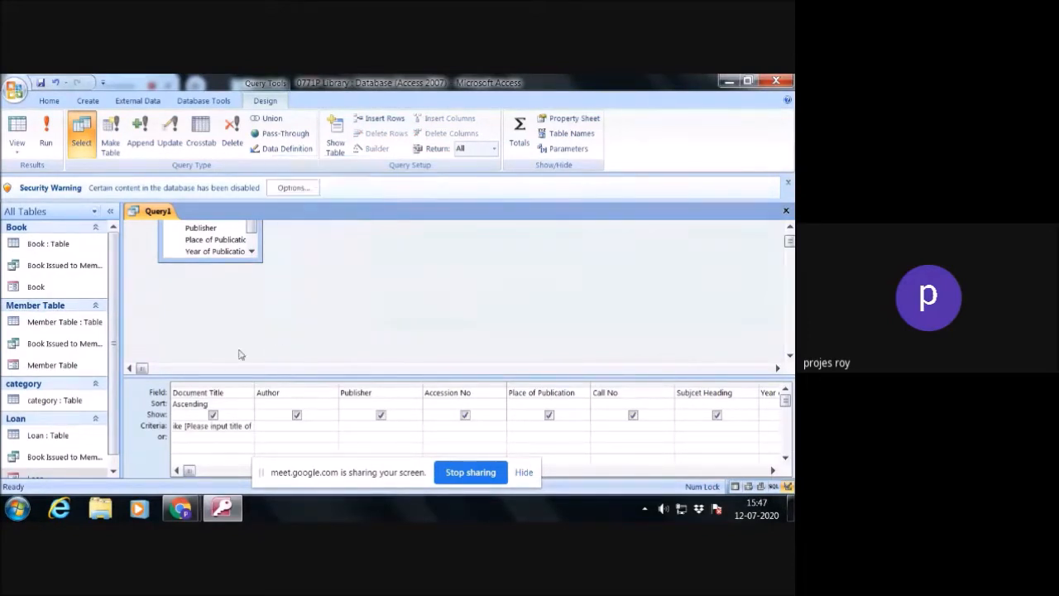
pyautogui.rightClick(289, 325)
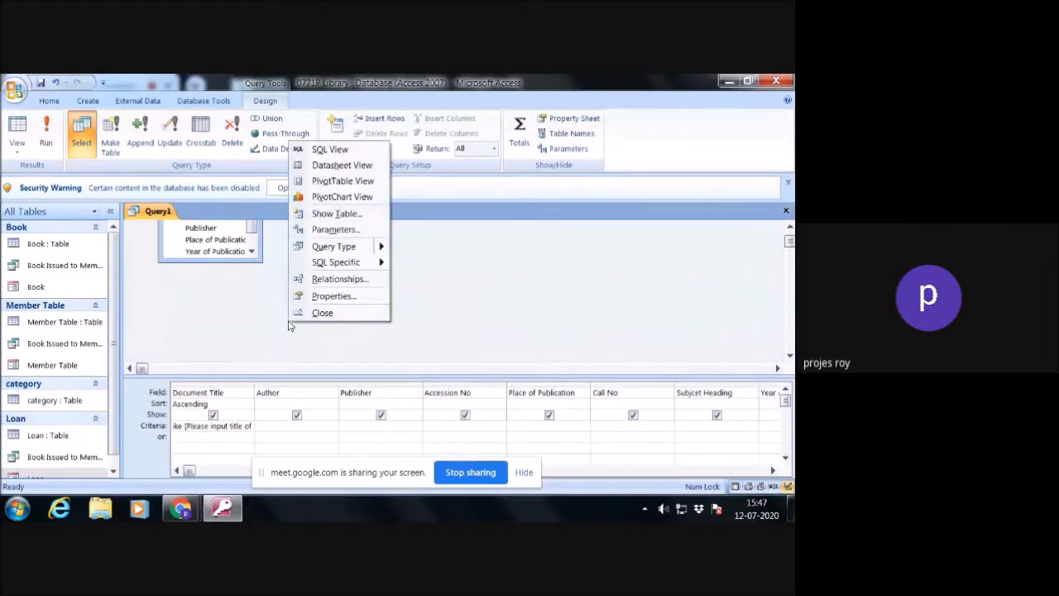
pyautogui.click(316, 231)
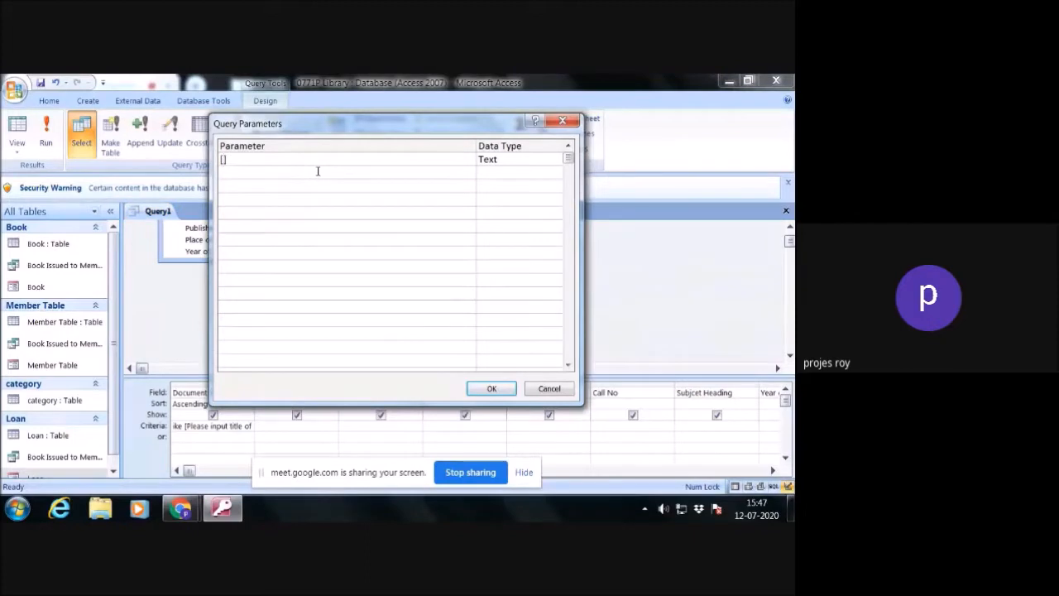
pyautogui.hotkey('ctrl', 'v')
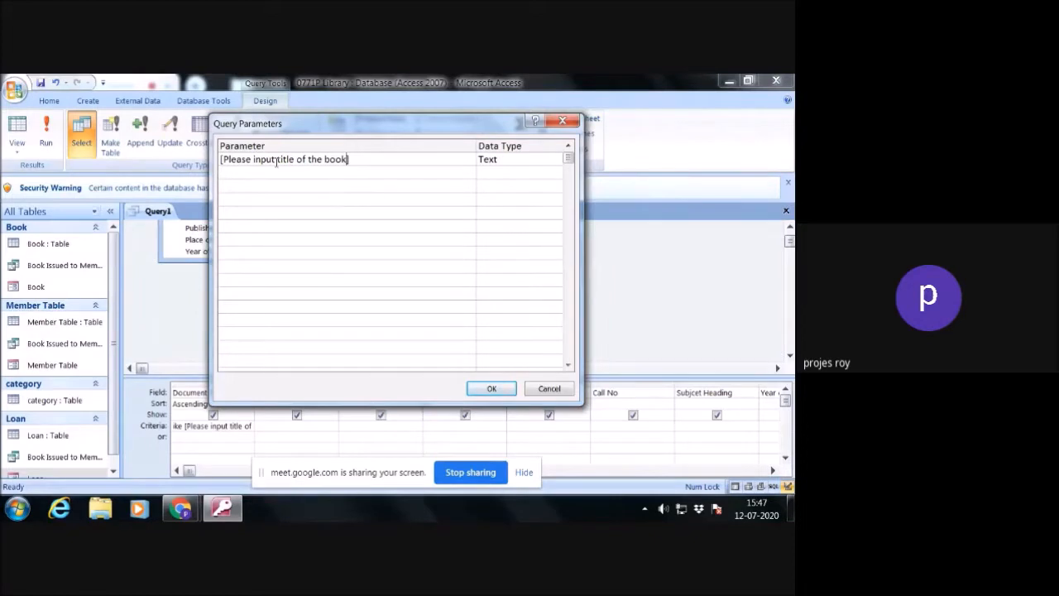
pyautogui.click(492, 388)
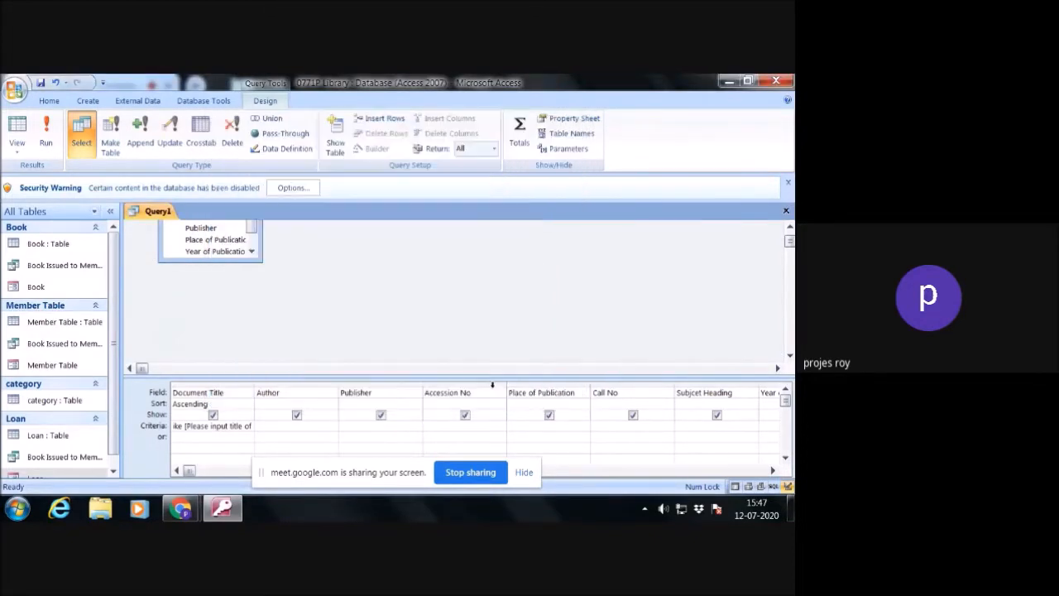
# - Close the query and save it as "Book Search"
pyautogui.click(786, 210)
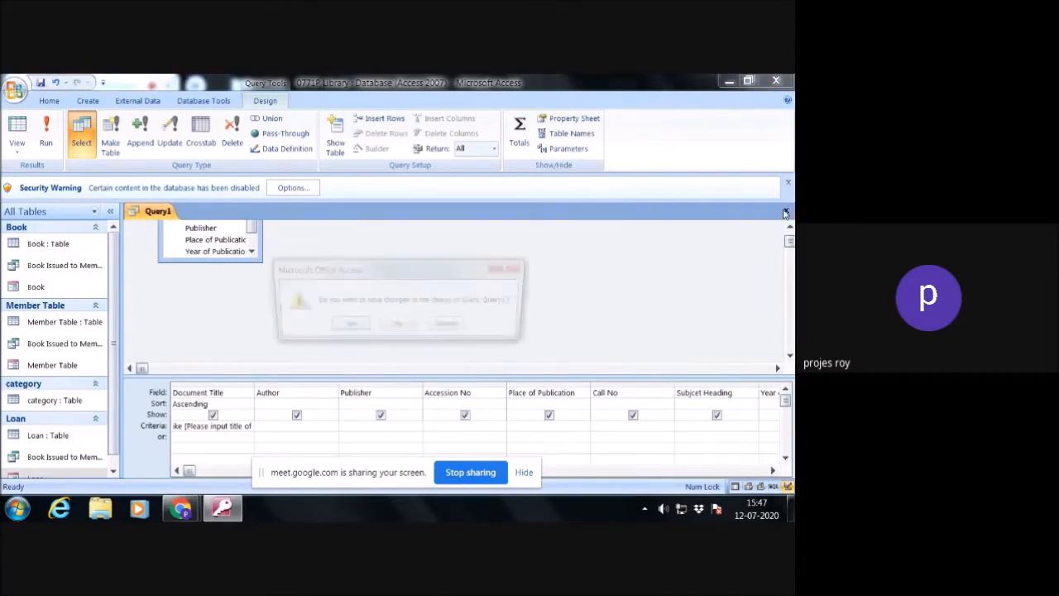
pyautogui.click(344, 327)
pyautogui.write('Book Search')
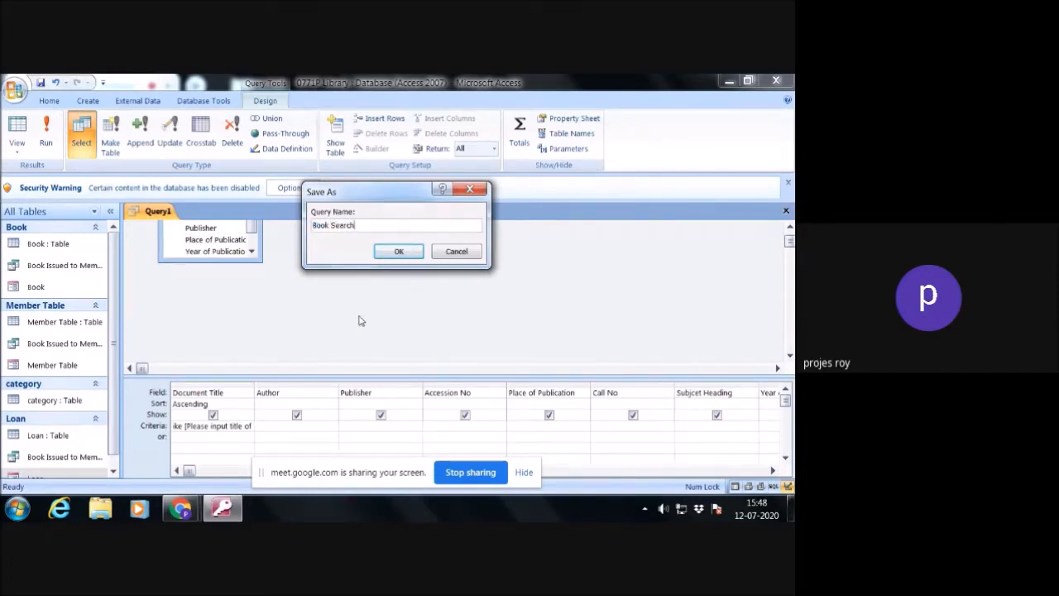
pyautogui.click(398, 252)
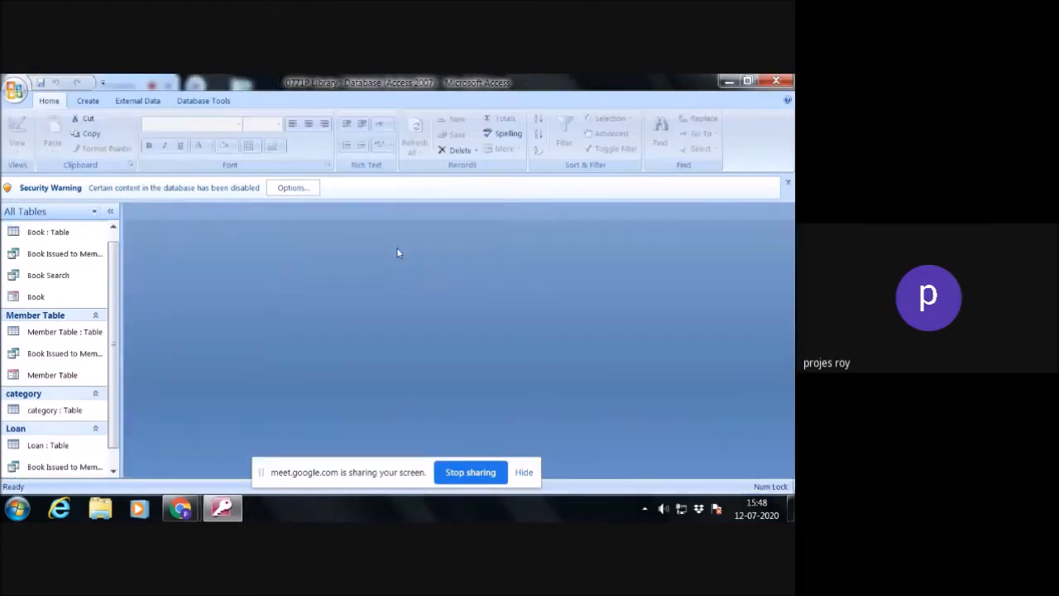
# - Open the Book form and enter Accession No 1 and Document Title "Library Classification"
pyautogui.scroll(-1, 109, 303)
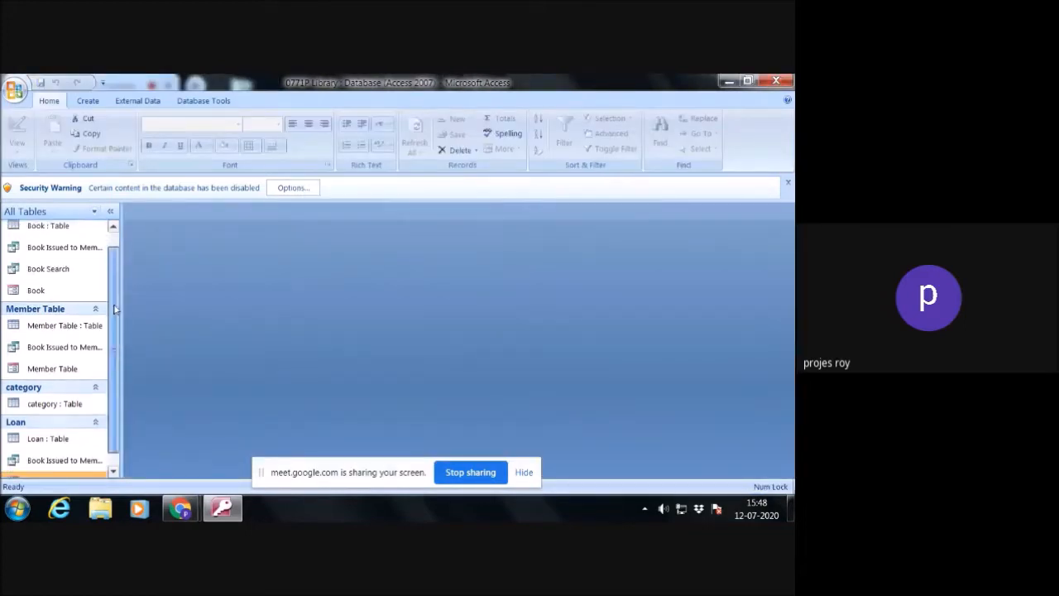
pyautogui.scroll(2, 116, 347)
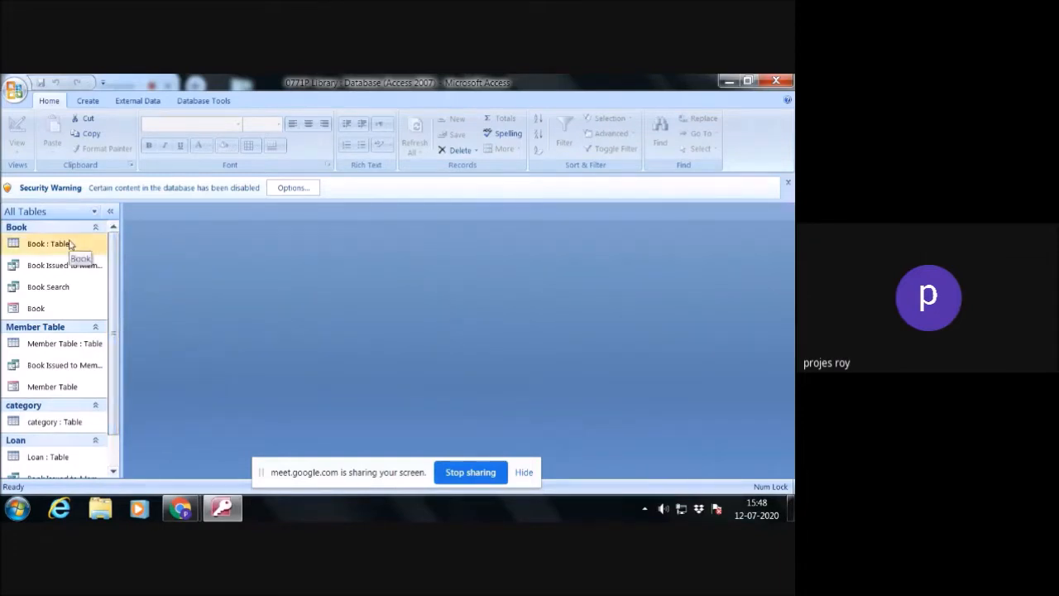
pyautogui.doubleClick(66, 308)
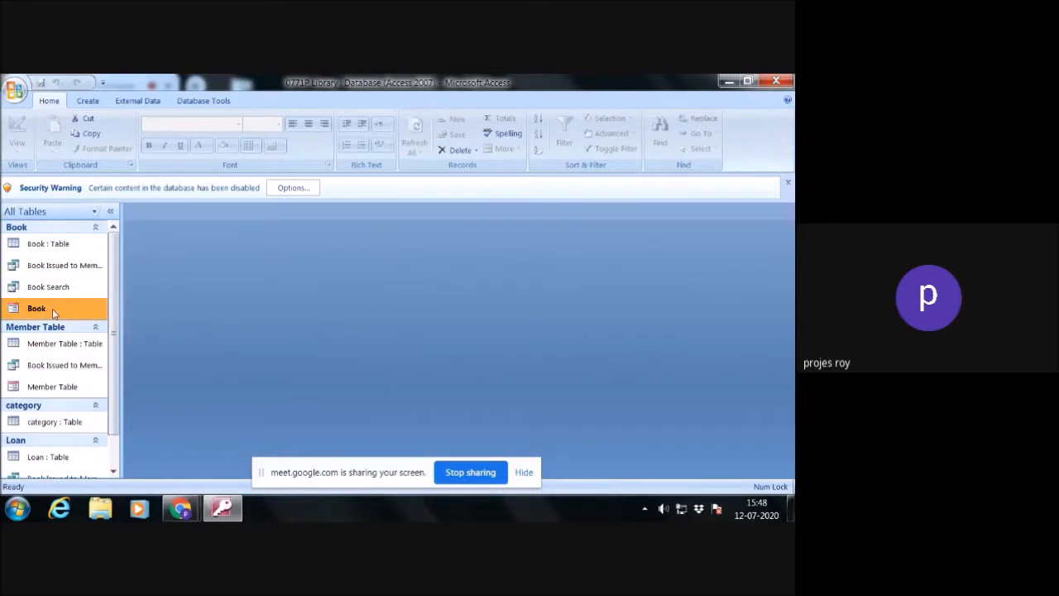
pyautogui.click(292, 305)
pyautogui.write('1')
pyautogui.click(292, 321)
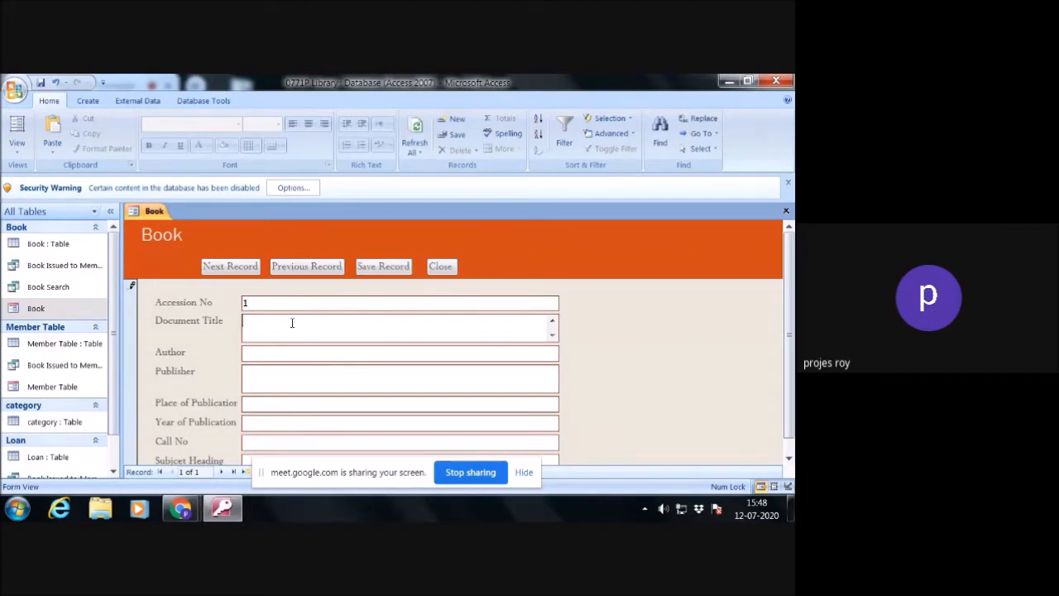
pyautogui.write('Library Classification')
# - Fill in the author's full name, publisher "Vikash Publishing House", place of publication "Delhi" and year of publication 2019 for the book
pyautogui.click(292, 355)
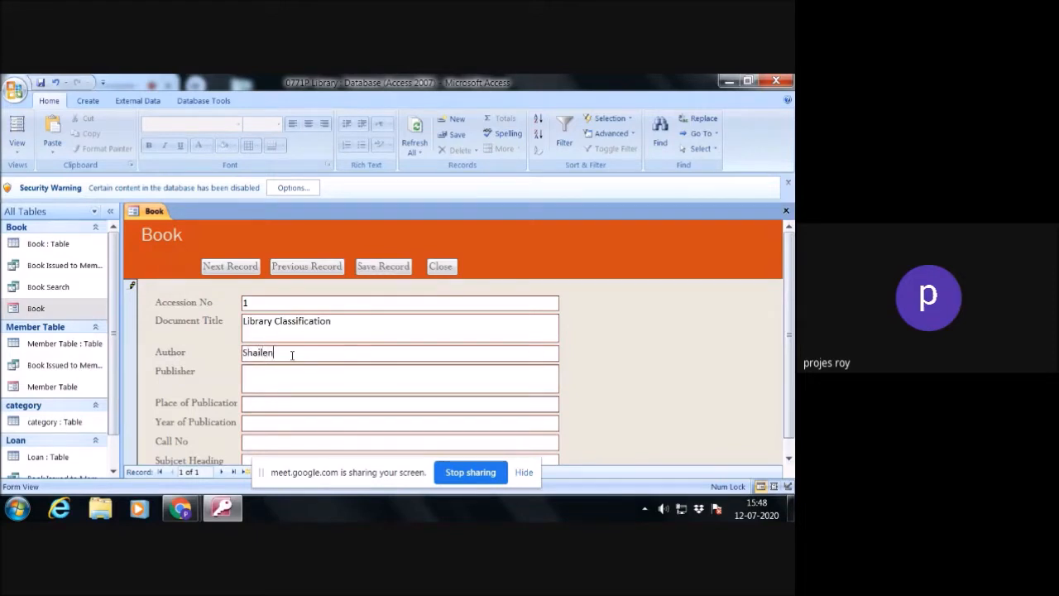
pyautogui.click(297, 376)
pyautogui.write('Vikash PUblishing House')
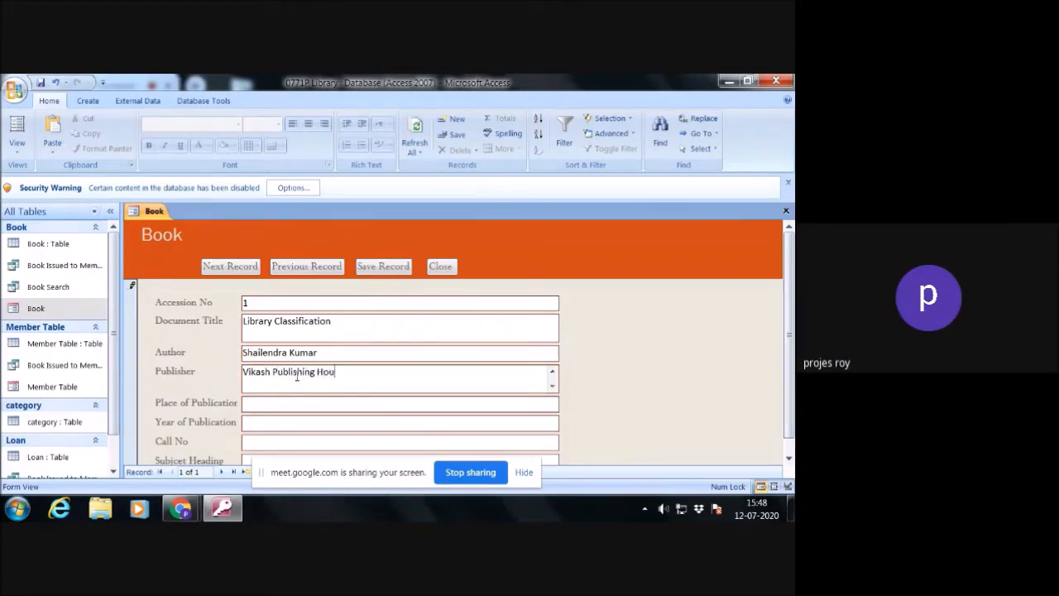
pyautogui.click(317, 402)
pyautogui.write('Delhi')
pyautogui.write('2019')
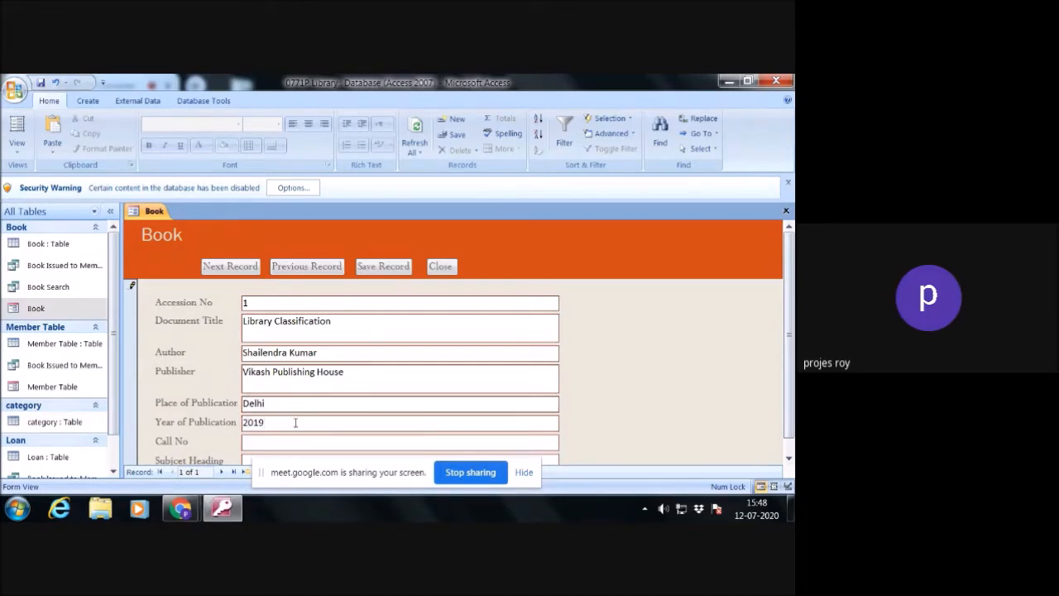
# - Fill in Call No 025.42 KUM and Subject Heading "Library Classification" for the first book
pyautogui.click(289, 442)
pyautogui.write('025.42 KUM')
pyautogui.press('Tab')
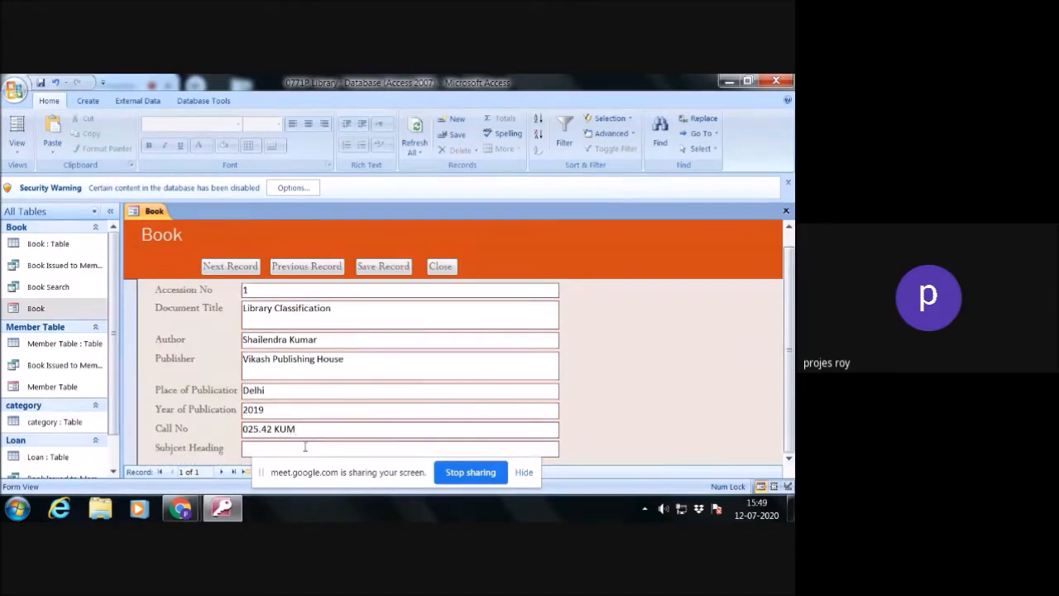
pyautogui.write('Library Classification')
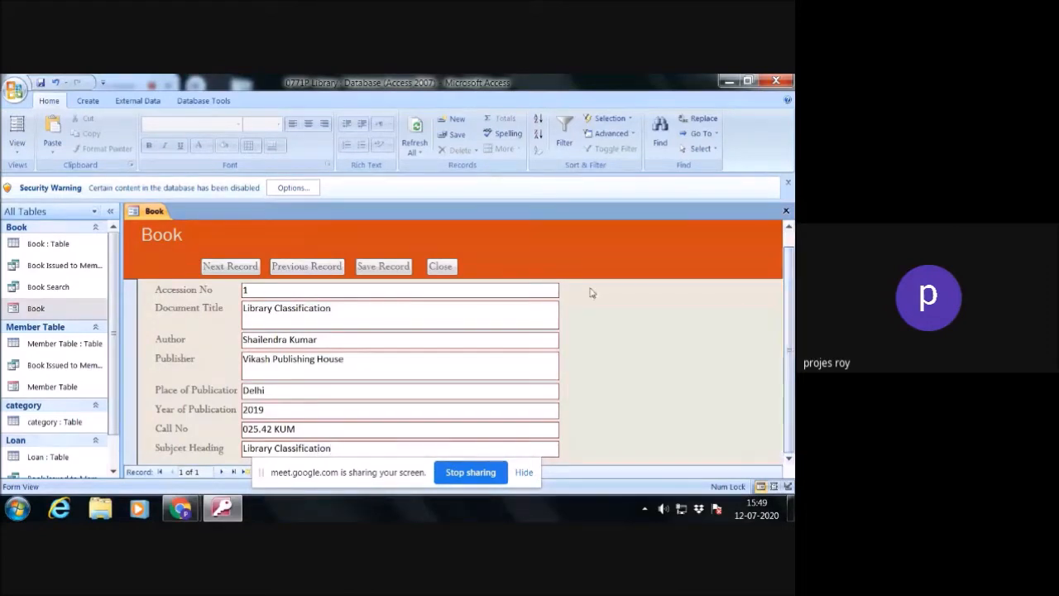
# - Start the next book record with Accession No 2, Document Title "Library Automation" and the author's full name
pyautogui.click(225, 265)
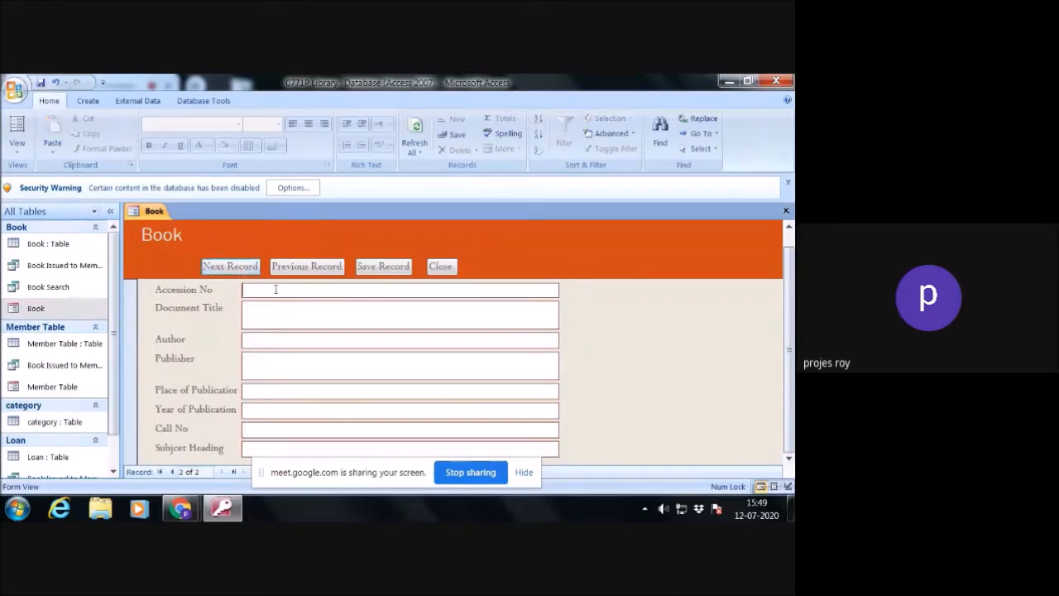
pyautogui.click(275, 288)
pyautogui.write('2')
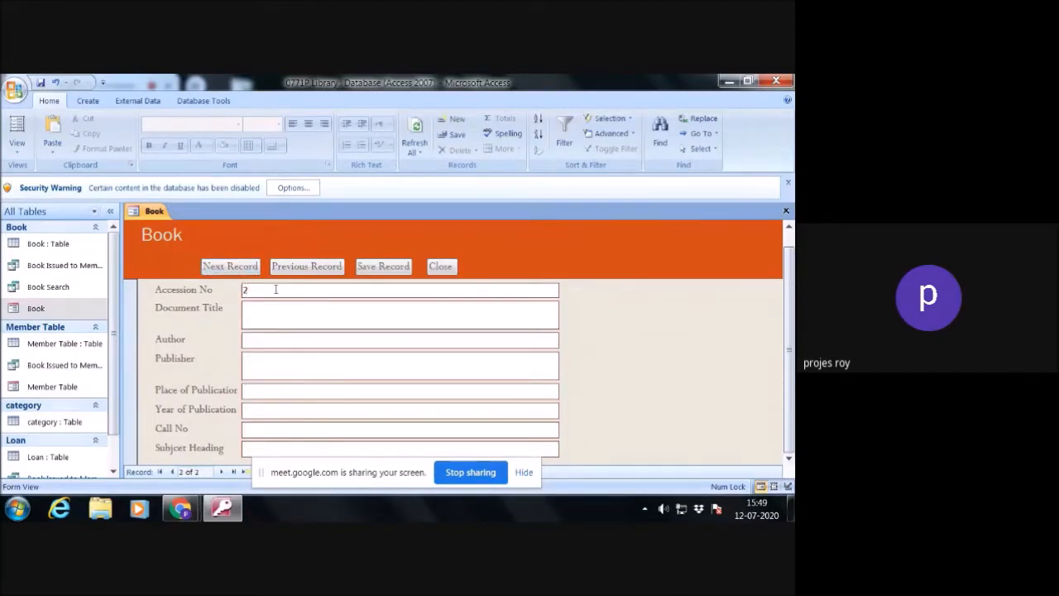
pyautogui.click(272, 311)
pyautogui.write('Library Automa')
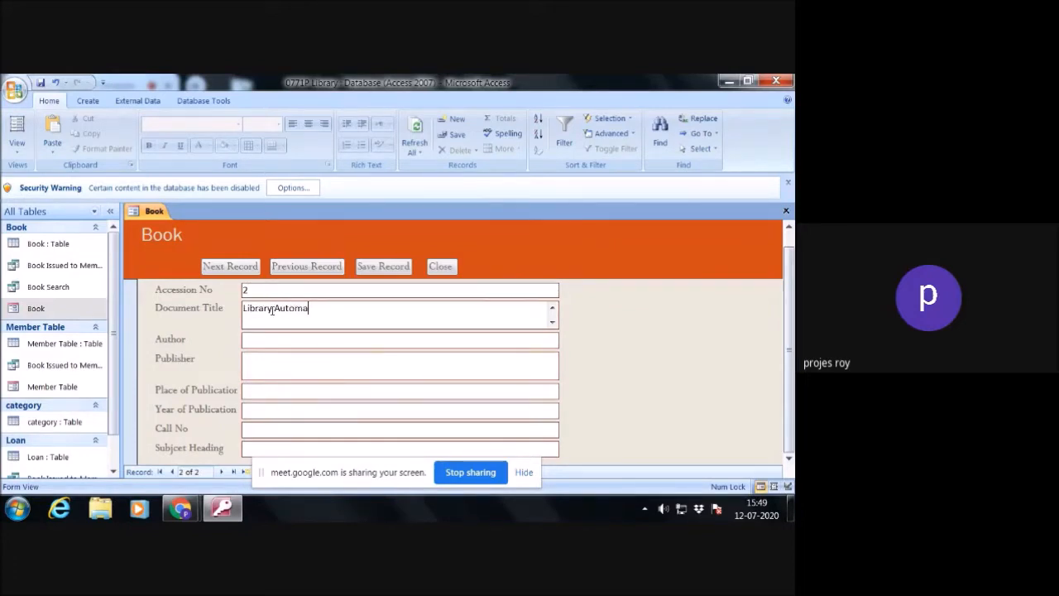
pyautogui.write('tion')
pyautogui.click(269, 340)
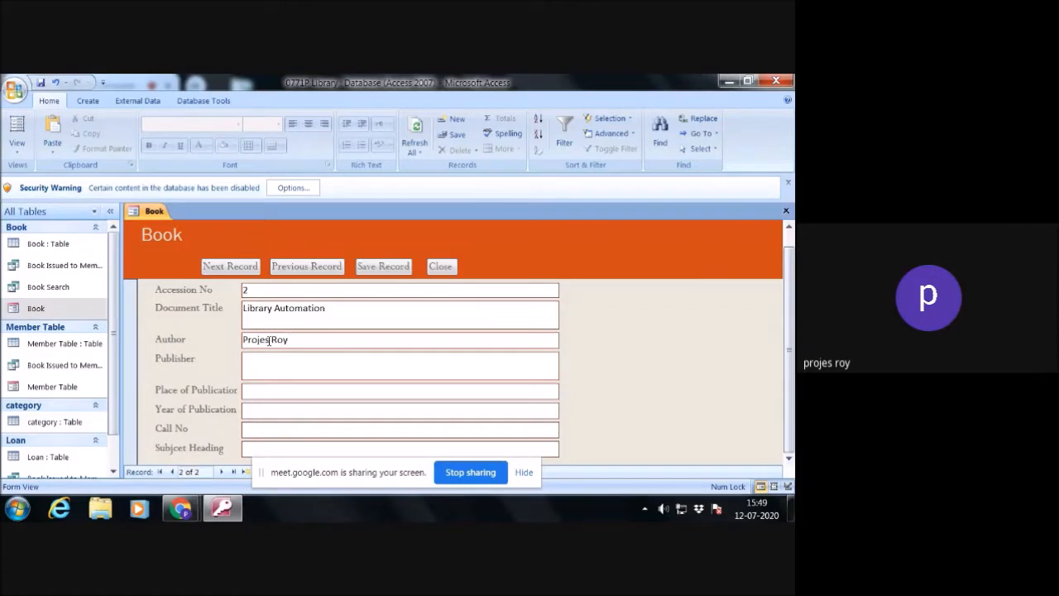
# - Fill in publisher "BPB", place of publication "Noida" and year of publication 2018 for the second book
pyautogui.click(262, 365)
pyautogui.write('BPB')
pyautogui.click(263, 390)
pyautogui.write('Noida')
pyautogui.click(260, 412)
pyautogui.write('2014')
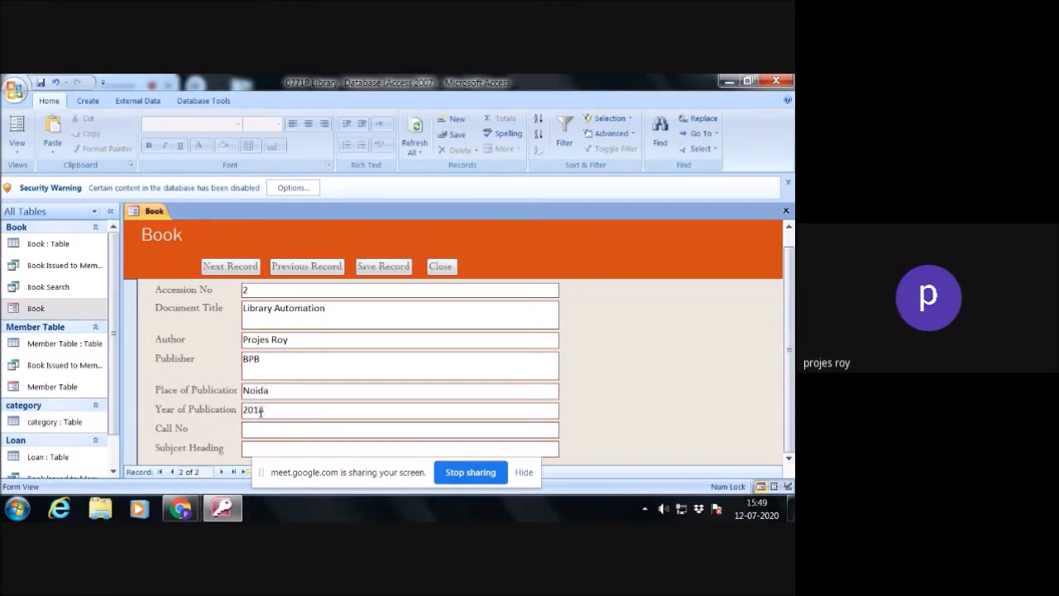
# - Enter the second book's Call No as 005.23 plus the author's surname in capitals, with Subject Heading "Library Automation"
pyautogui.click(248, 429)
pyautogui.write('005.23 ROY')
pyautogui.click(257, 448)
pyautogui.write('Cpbo')
pyautogui.press('BackSpace')
pyautogui.press('BackSpace')
pyautogui.press('BackSpace')
pyautogui.press('BackSpace')
pyautogui.write('Library Automation')
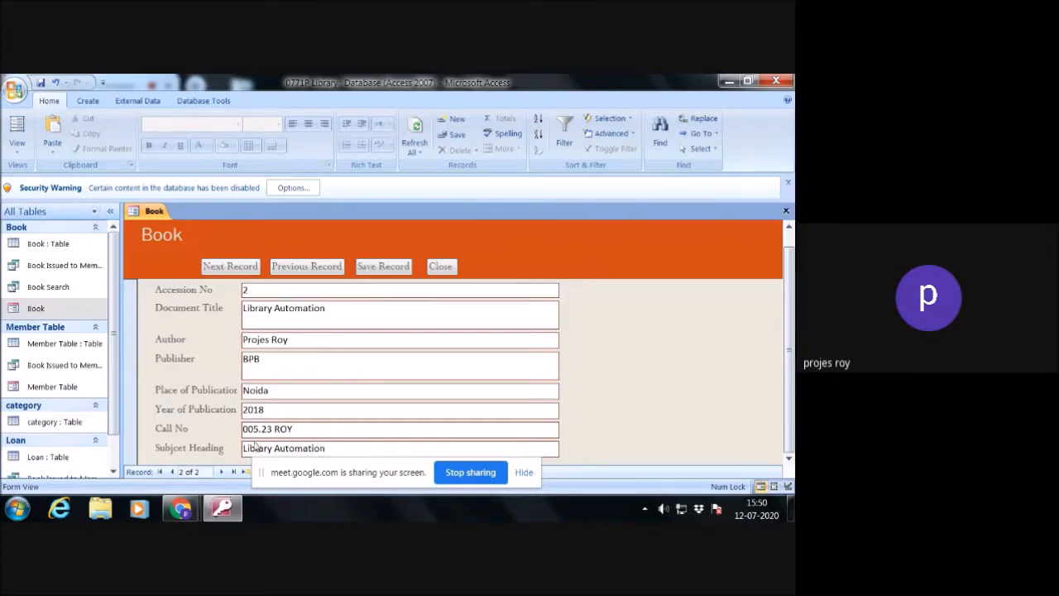
# - Start a third book record with Accession No 3 and Document Title "How to Play Cricket"
pyautogui.click(230, 268)
pyautogui.click(271, 288)
pyautogui.write('3')
pyautogui.click(271, 307)
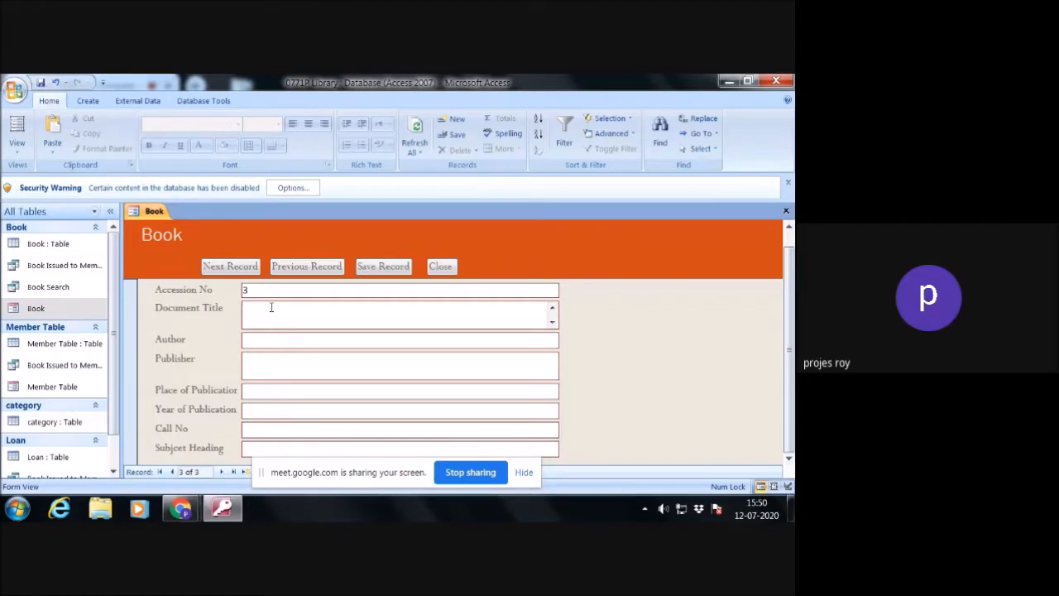
pyautogui.write('How to Pl')
pyautogui.write('ay Cric')
pyautogui.write('cket')
pyautogui.press('BackSpace')
pyautogui.press('BackSpace')
pyautogui.press('BackSpace')
pyautogui.press('BackSpace')
pyautogui.press('BackSpace')
pyautogui.write('ckey=')
pyautogui.press('BackSpace')
pyautogui.press('BackSpace')
pyautogui.write('t')
# - Fill in the author's full name and publisher "CBS" for the third book
pyautogui.click(280, 343)
pyautogui.click(280, 372)
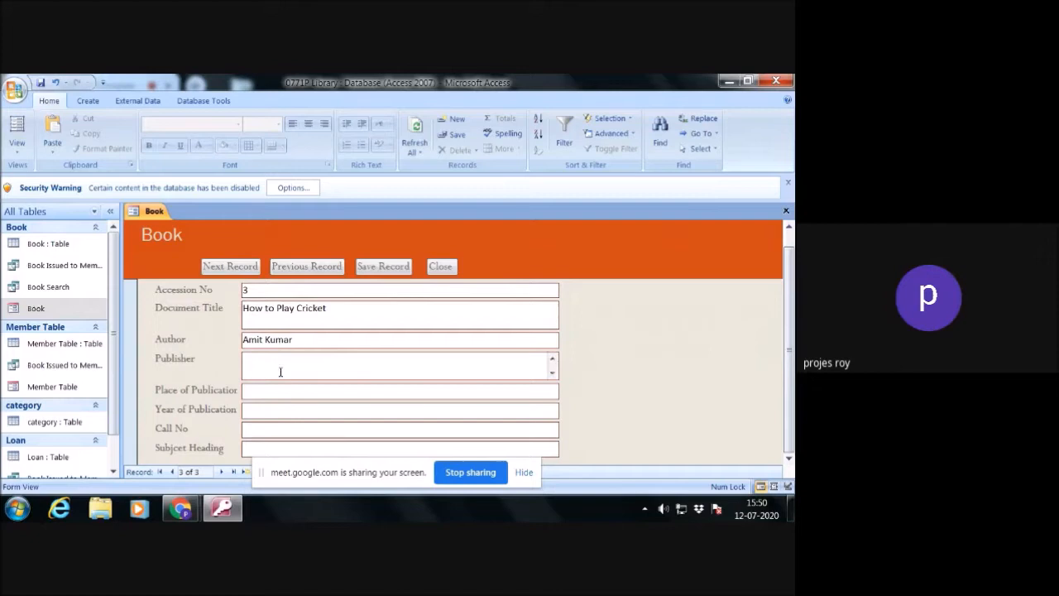
pyautogui.write('CBS')
# - Set the third book's place of publication to "Lucknow" and its year of publication to 2016
pyautogui.click(262, 391)
pyautogui.write('2015')
pyautogui.moveTo(271, 391); pyautogui.dragTo(234, 387)
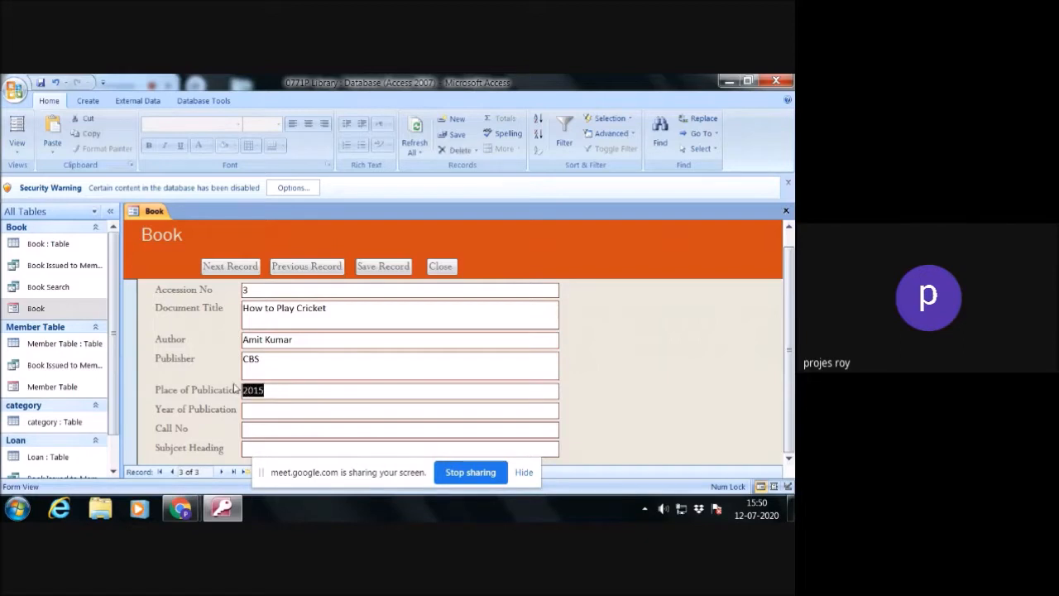
pyautogui.write('Lucknow')
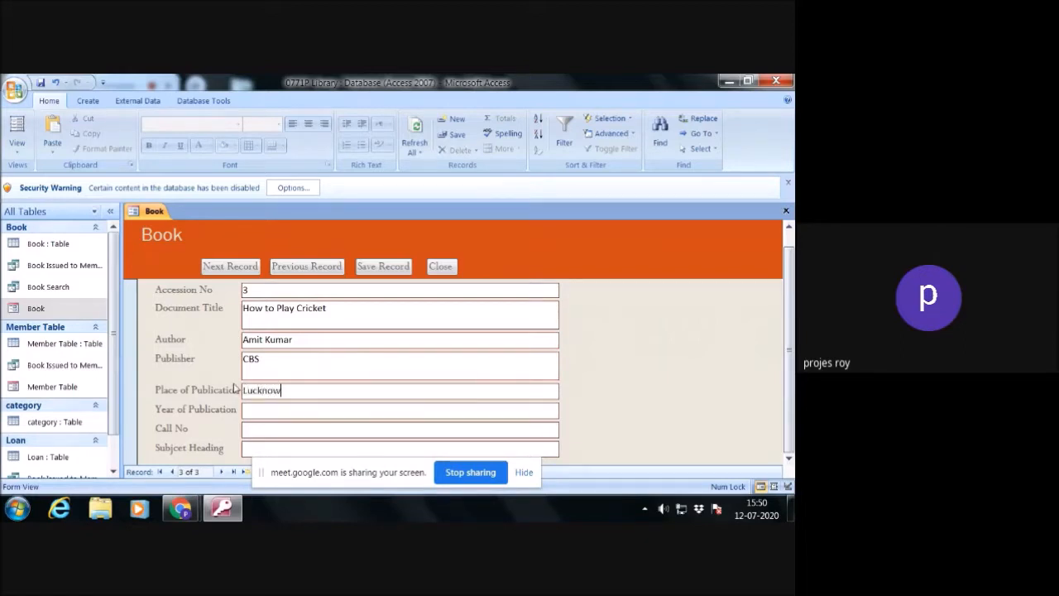
pyautogui.click(261, 411)
pyautogui.write('2016')
# - Enter Call No 724.56 KUM and Subject Heading "Outdoor Game" for the third book and close the Book form
pyautogui.click(264, 430)
pyautogui.write('724.56 KUM')
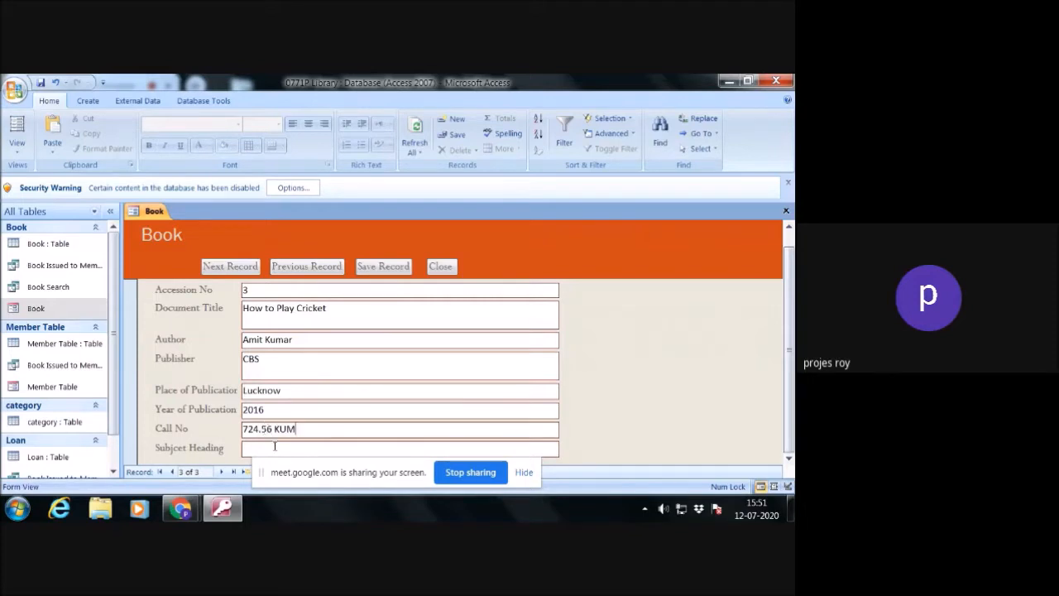
pyautogui.write('Out Door Game')
pyautogui.click(262, 448)
pyautogui.press('BackSpace')
pyautogui.press('Delete')
pyautogui.write('d')
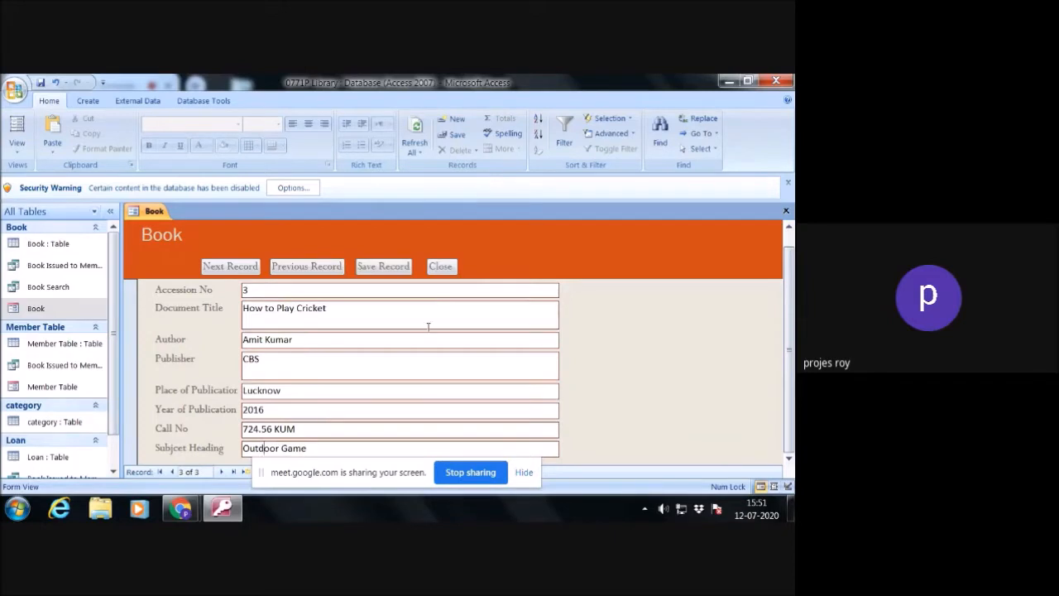
pyautogui.click(443, 266)
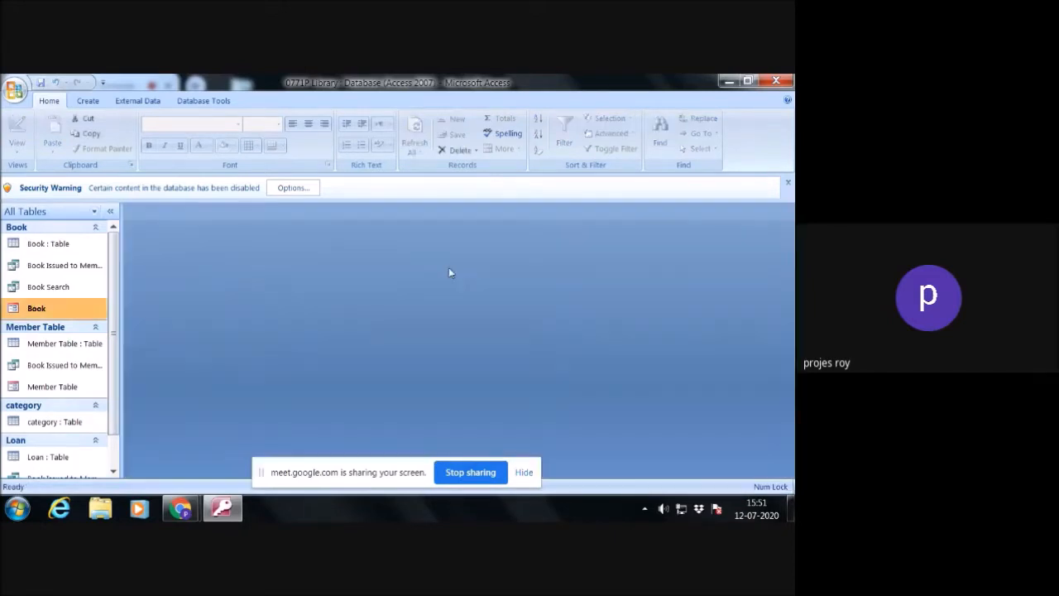
# - Open the Member Table form and dismiss the security warning bar
pyautogui.click(65, 392)
pyautogui.doubleClick(65, 391)
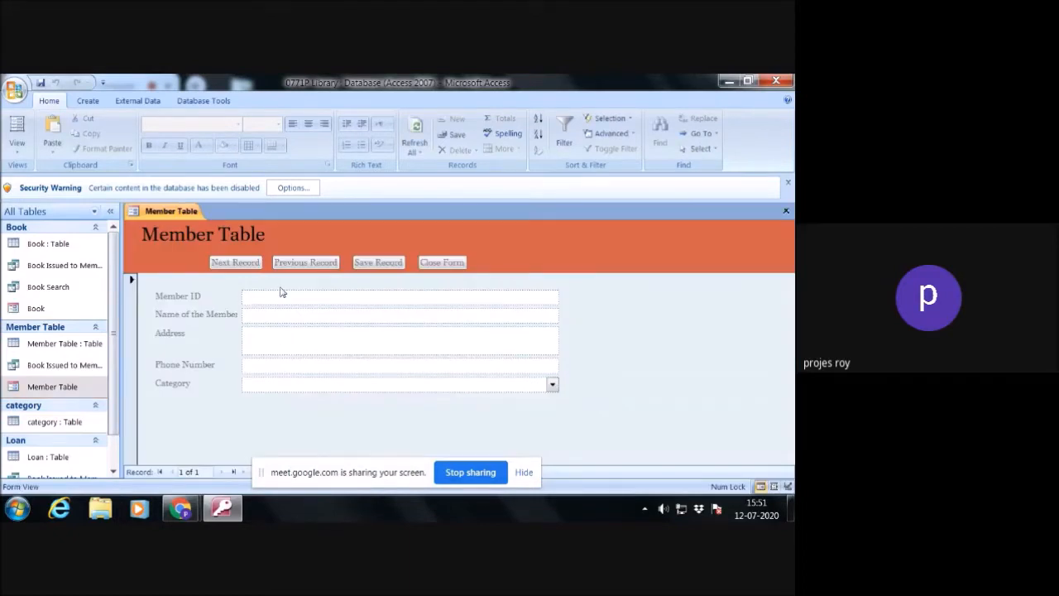
pyautogui.click(788, 184)
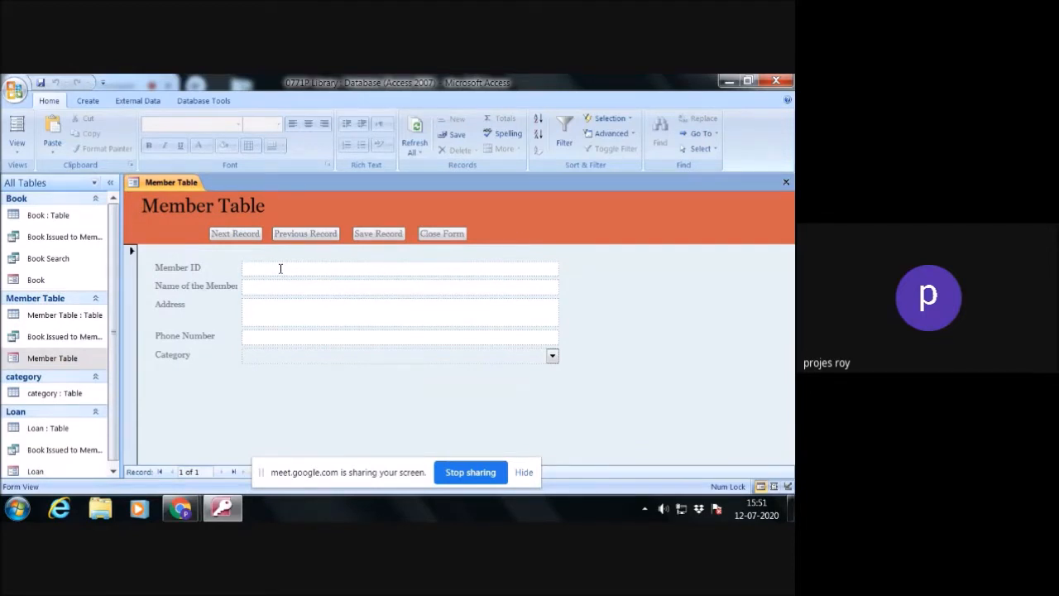
# - Enter the first member's ID and name in the Member Table form
pyautogui.write('200')
pyautogui.press('BackSpace')
pyautogui.write('201')
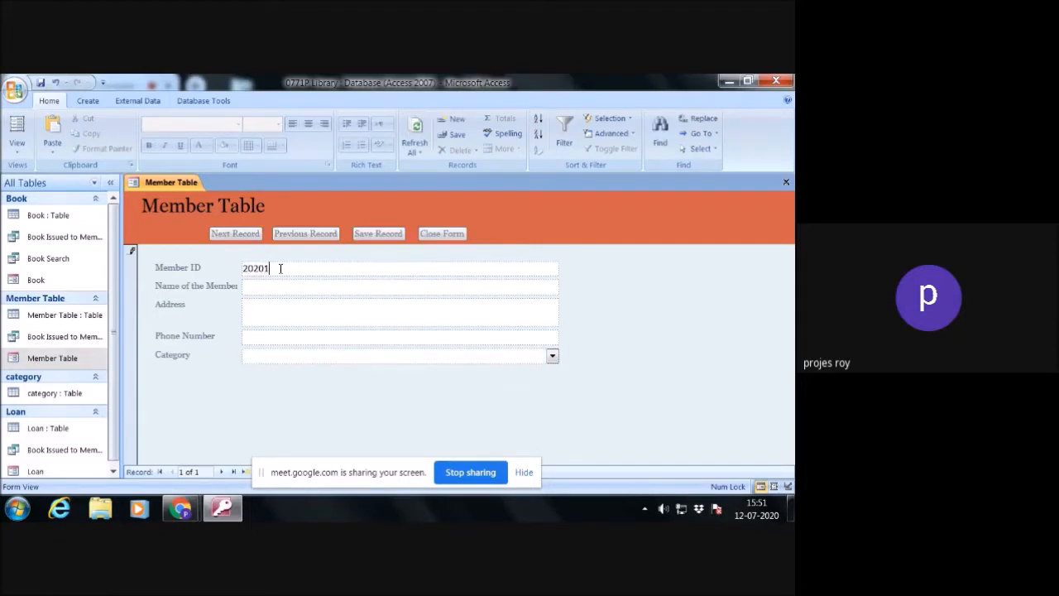
pyautogui.write('01')
pyautogui.press('BackSpace')
pyautogui.press('BackSpace')
pyautogui.press('BackSpace')
pyautogui.press('BackSpace')
pyautogui.press('BackSpace')
pyautogui.press('BackSpace')
pyautogui.press('BackSpace')
pyautogui.write('101')
pyautogui.write('Mihnaz')
# - Fill in the first member's address and phone number and set the category to Students
pyautogui.click(281, 309)
pyautogui.write('Delhi')
pyautogui.click(281, 335)
pyautogui.write('98991')
pyautogui.write('0000')
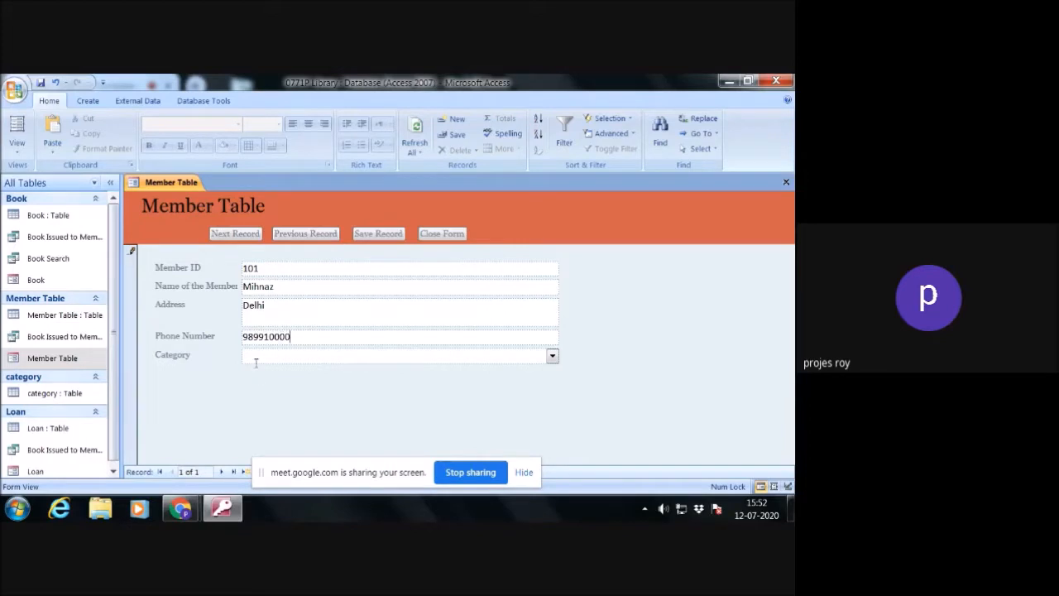
pyautogui.click(551, 356)
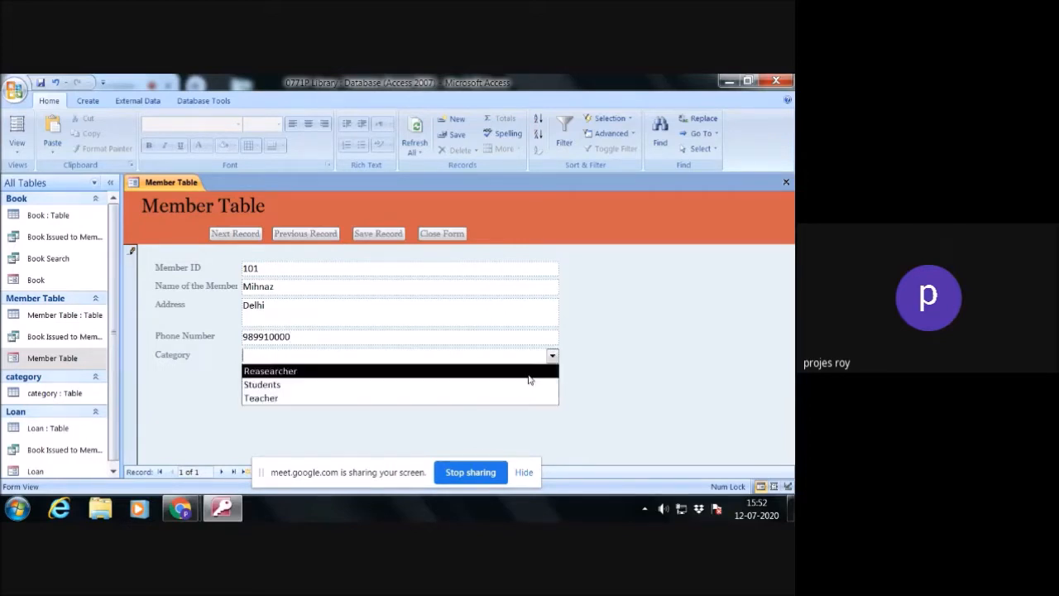
pyautogui.click(517, 386)
# - Start a second member record with the member's ID and full name
pyautogui.click(251, 238)
pyautogui.click(270, 265)
pyautogui.write('102')
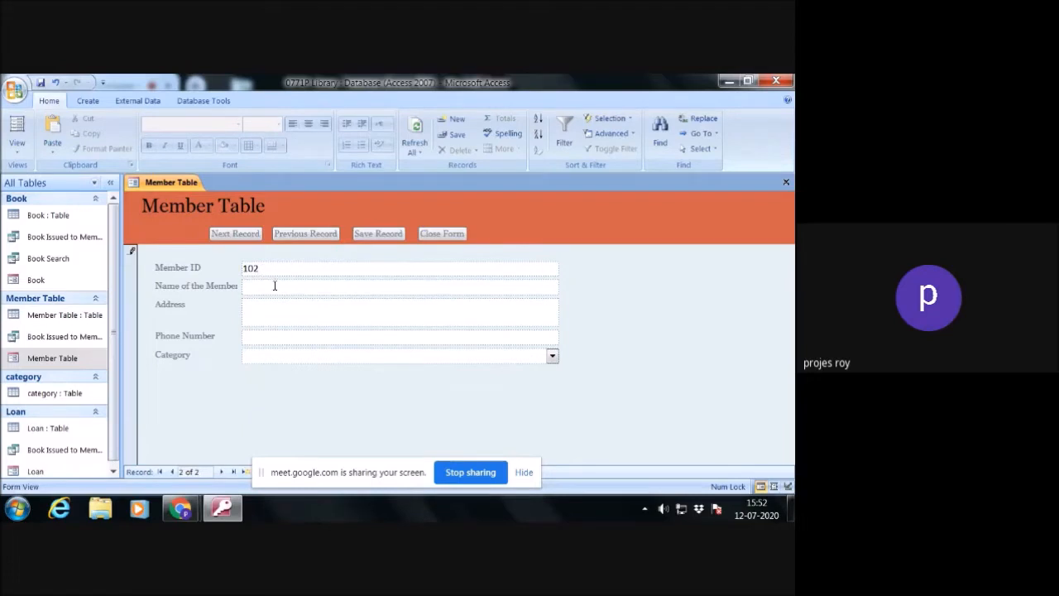
pyautogui.click(274, 286)
# - Fill in the second member's address and phone number and set the category to Teacher
pyautogui.click(288, 318)
pyautogui.write('Vaishali')
pyautogui.click(291, 335)
pyautogui.write('1000010')
pyautogui.click(552, 356)
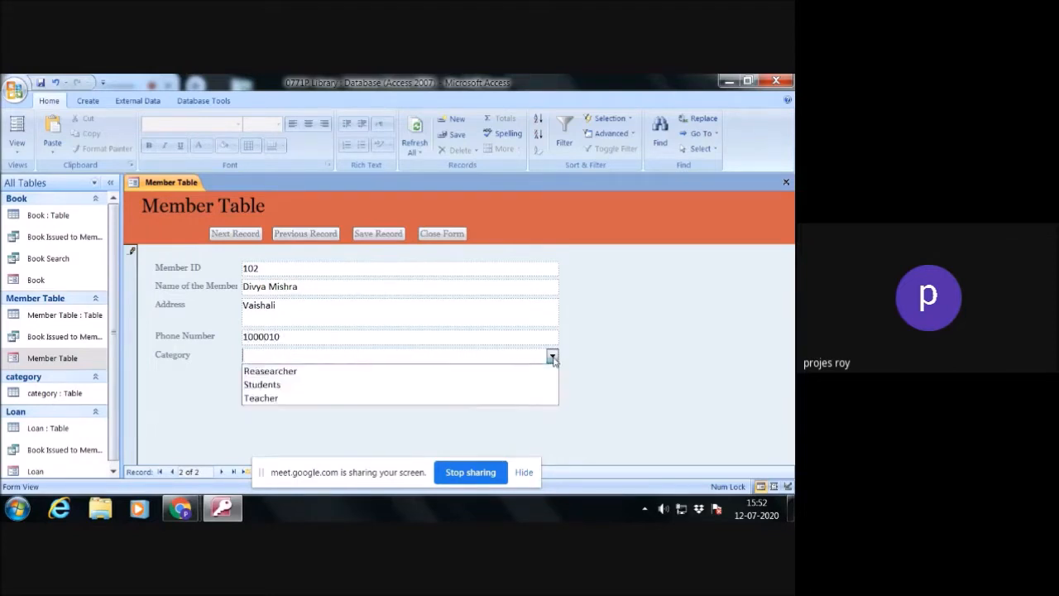
pyautogui.click(501, 398)
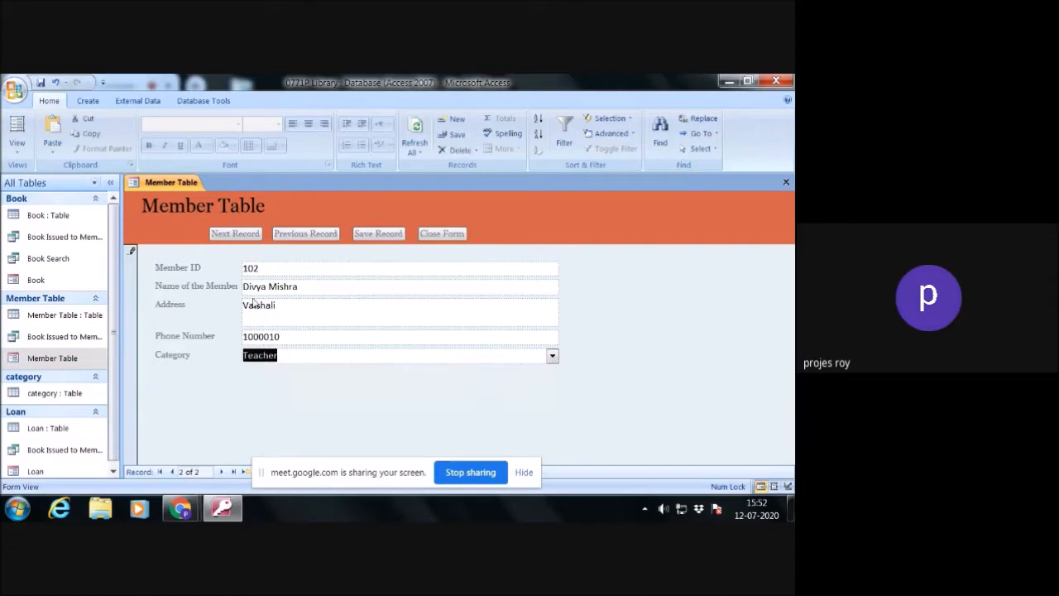
# - Start a third member record with the member's ID and full name
pyautogui.click(235, 234)
pyautogui.click(265, 269)
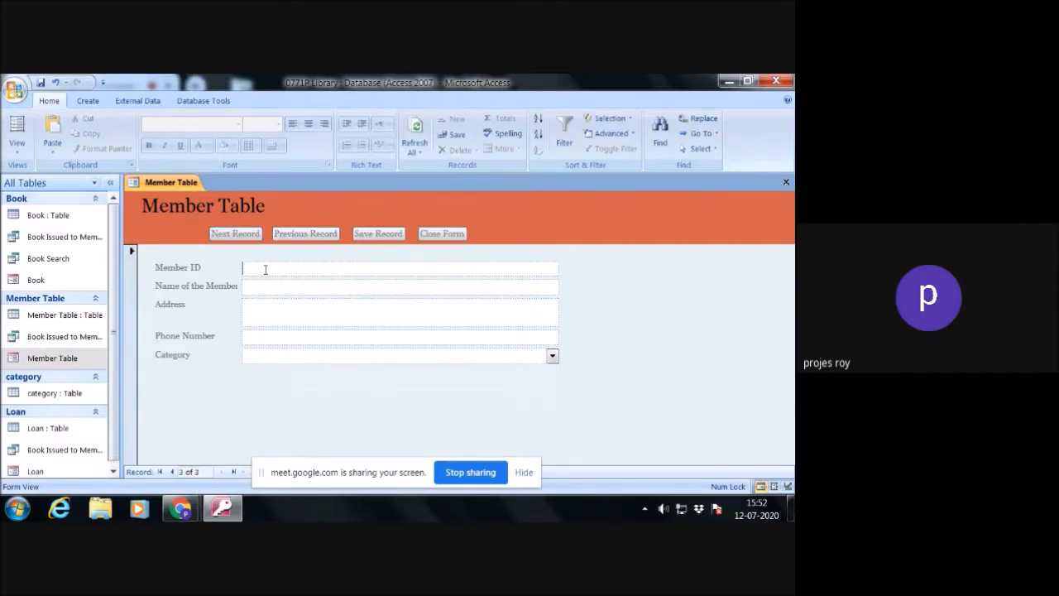
pyautogui.write('203')
pyautogui.click(269, 285)
# - Fill in the third member's address and phone number, set the category to Reasearcher, and close the form
pyautogui.click(283, 312)
pyautogui.write('Vasundahar Enclave')
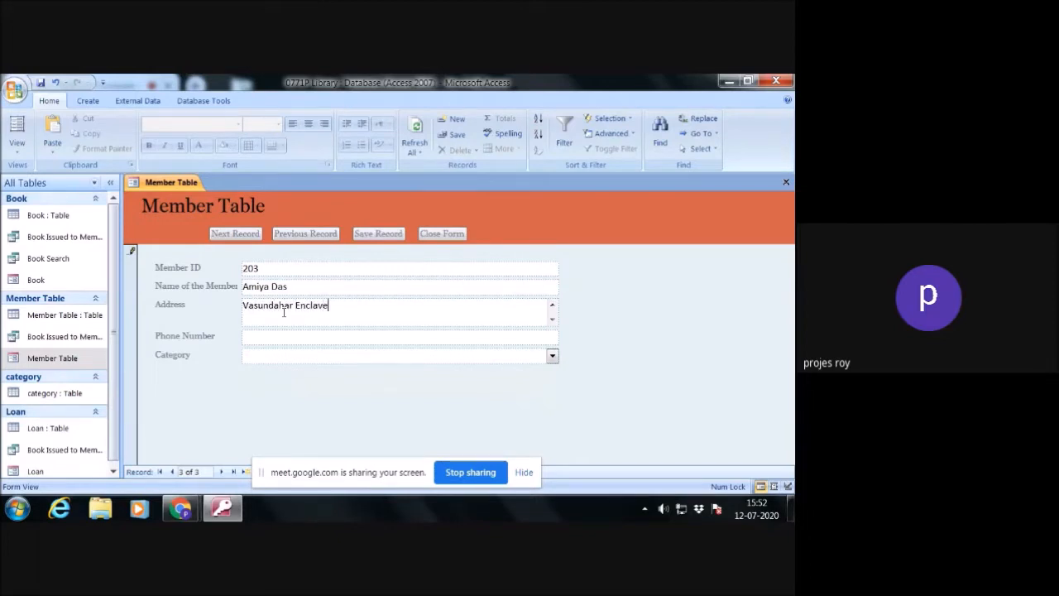
pyautogui.click(292, 339)
pyautogui.write('33333333')
pyautogui.click(552, 356)
pyautogui.click(504, 372)
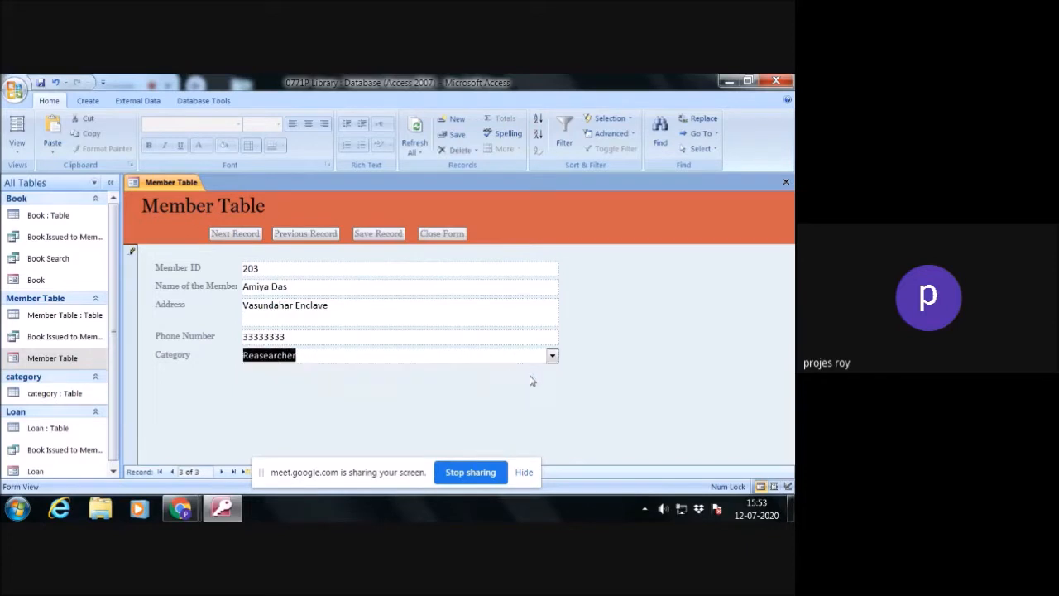
pyautogui.click(235, 234)
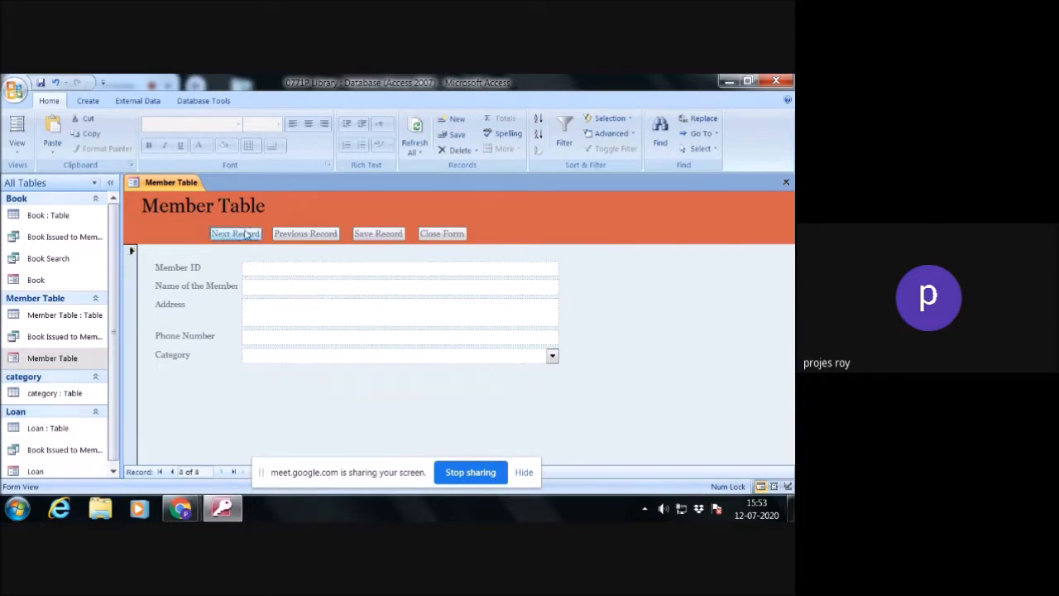
pyautogui.click(443, 234)
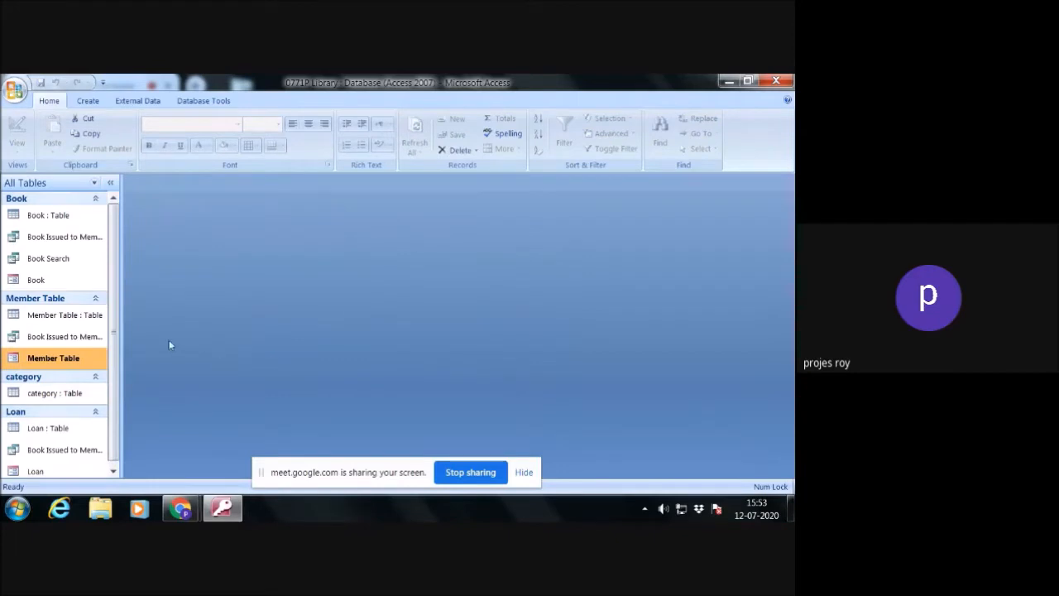
# - Reopen the Book form, page forward and back through the entered book records, and close it
pyautogui.click(69, 281)
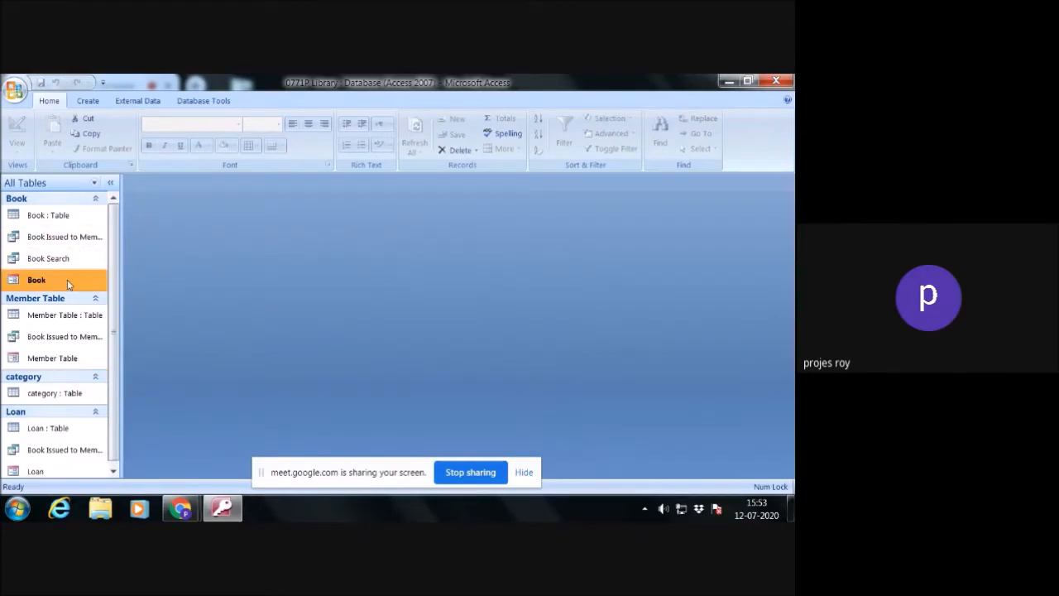
pyautogui.doubleClick(69, 281)
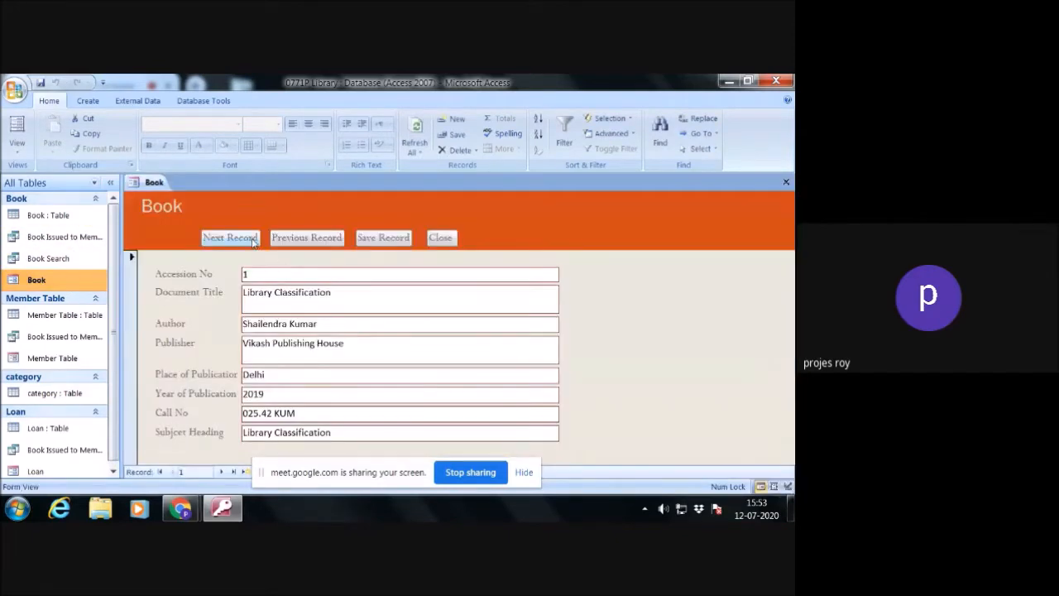
pyautogui.click(230, 238)
pyautogui.click(230, 237)
pyautogui.click(230, 237)
pyautogui.click(308, 237)
pyautogui.click(308, 238)
pyautogui.click(308, 237)
pyautogui.click(308, 239)
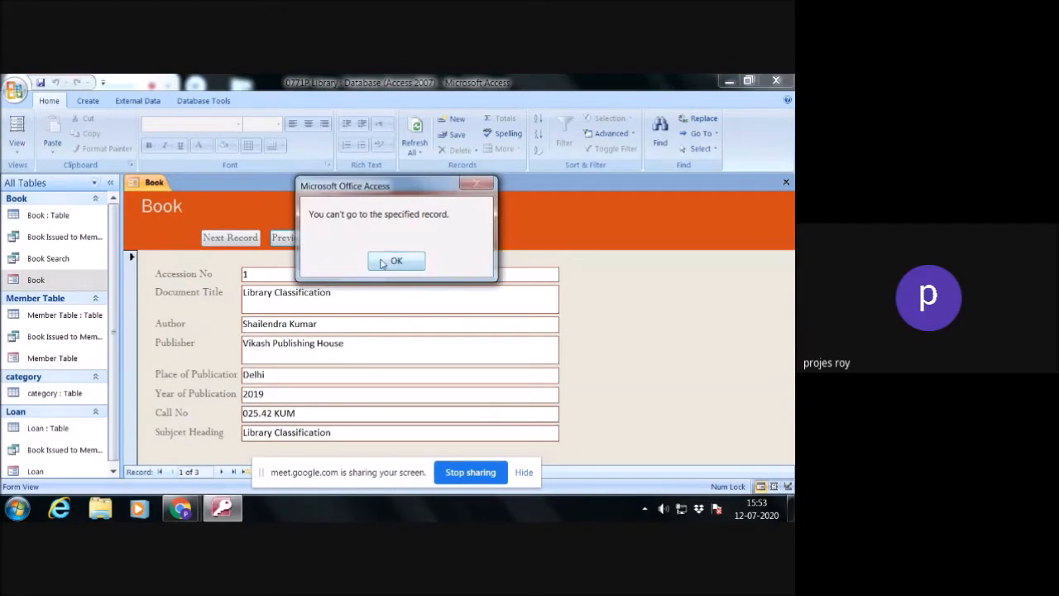
pyautogui.click(383, 263)
pyautogui.click(440, 238)
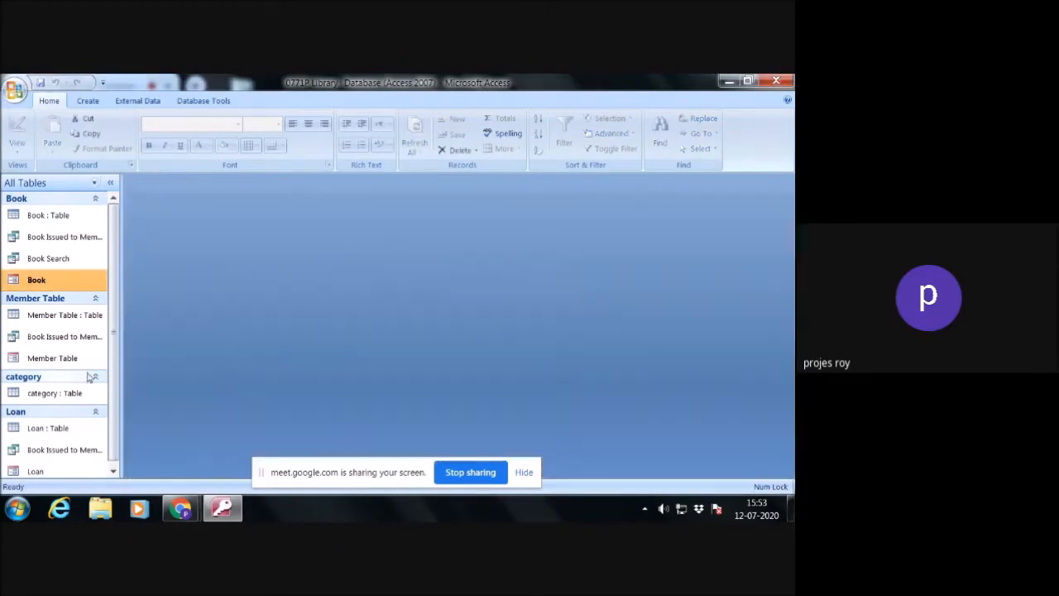
# - Reopen the Member Table form, page forward and back through the entered member records, and close it
pyautogui.doubleClick(55, 364)
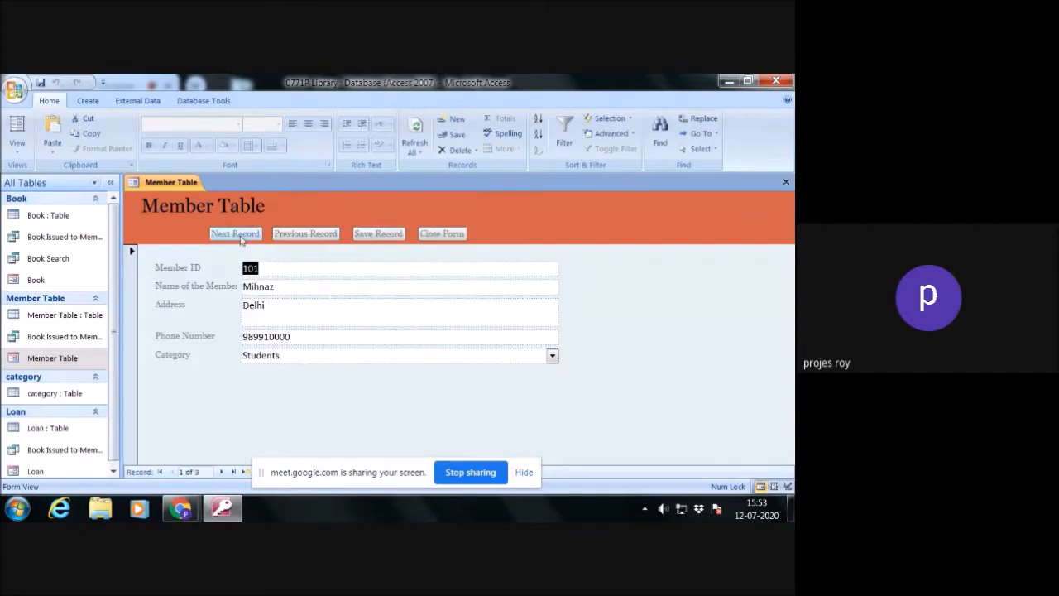
pyautogui.click(236, 234)
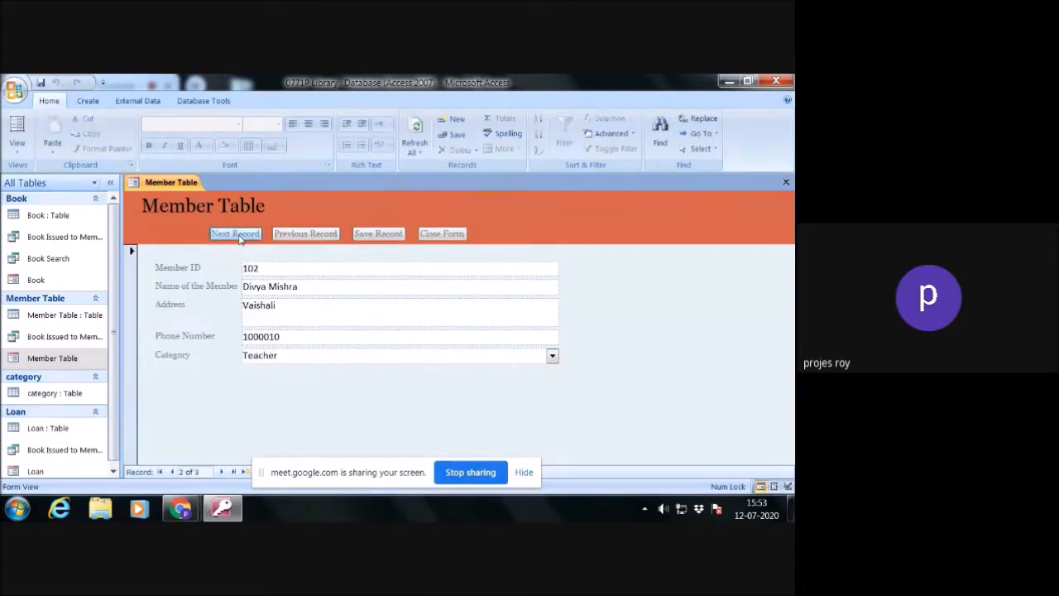
pyautogui.click(236, 234)
pyautogui.click(306, 236)
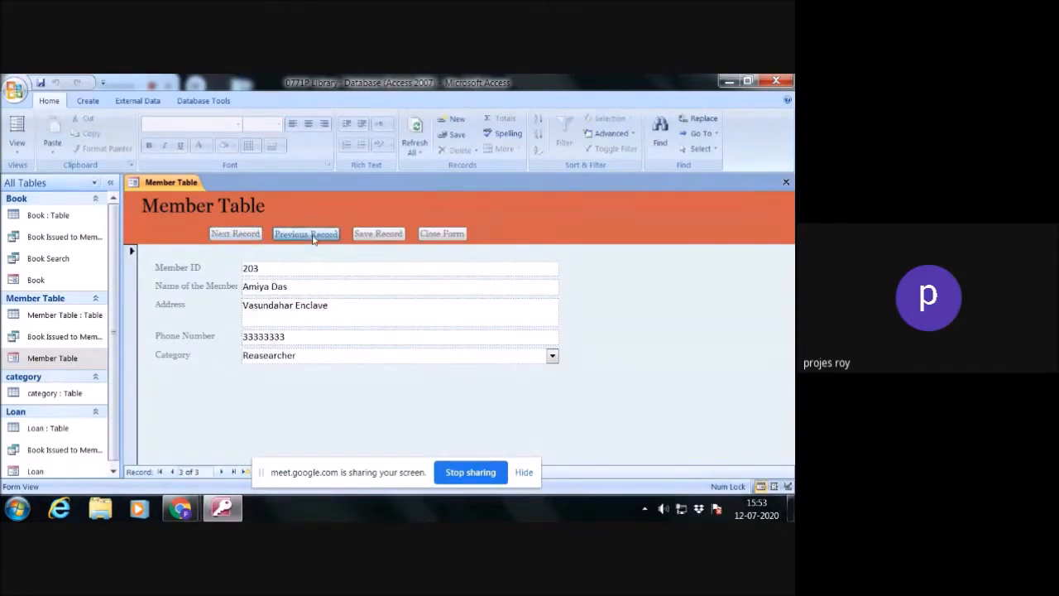
pyautogui.click(307, 236)
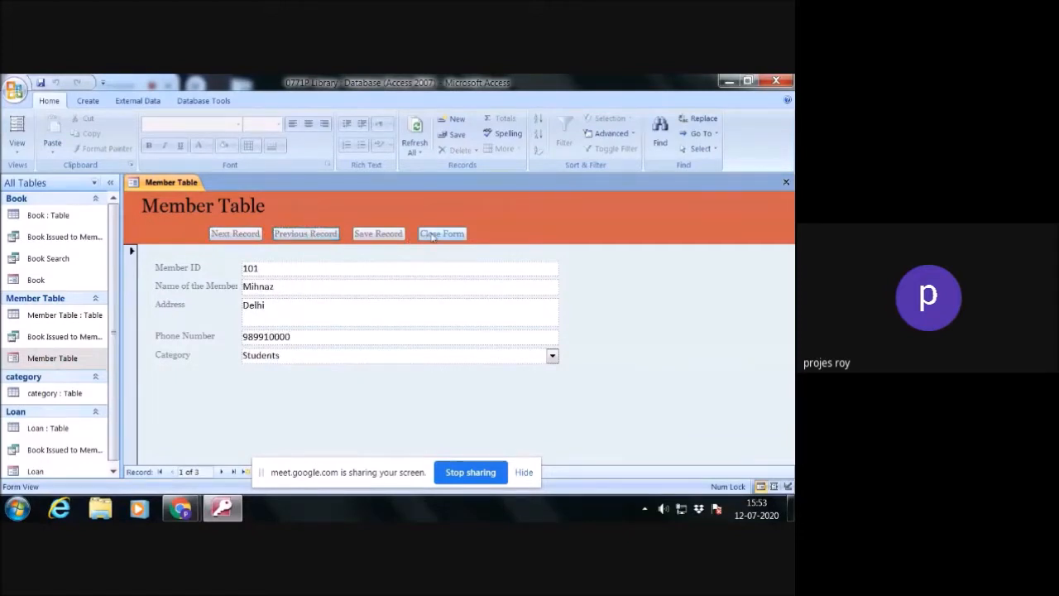
pyautogui.click(377, 234)
pyautogui.click(430, 235)
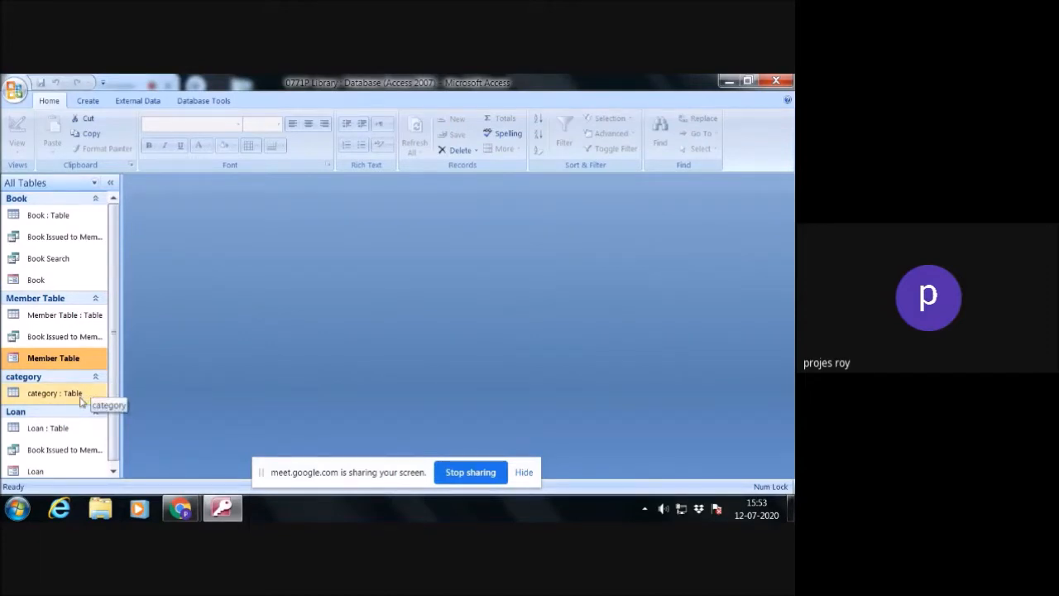
# - Record a loan in the Loan form with accession number 2 and the first member's ID, keeping the default dates, and close the form
pyautogui.scroll(-1, 72, 430)
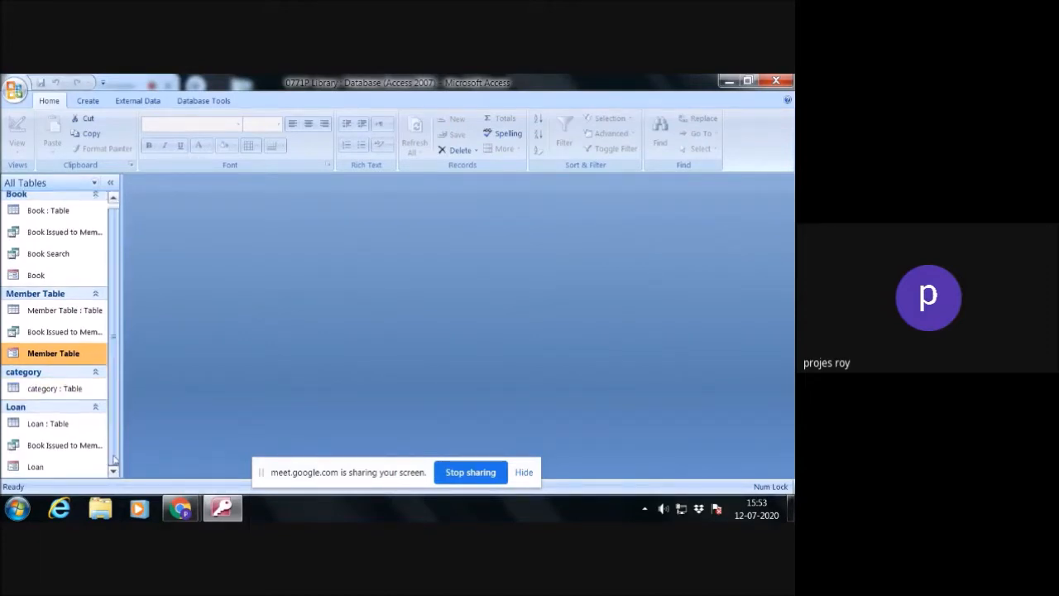
pyautogui.click(58, 468)
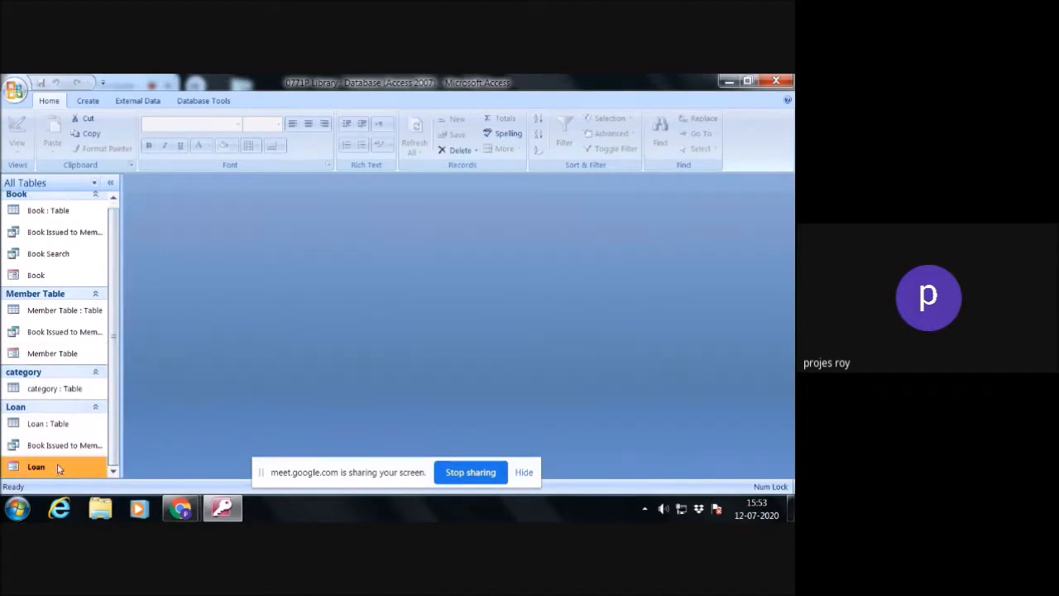
pyautogui.doubleClick(58, 468)
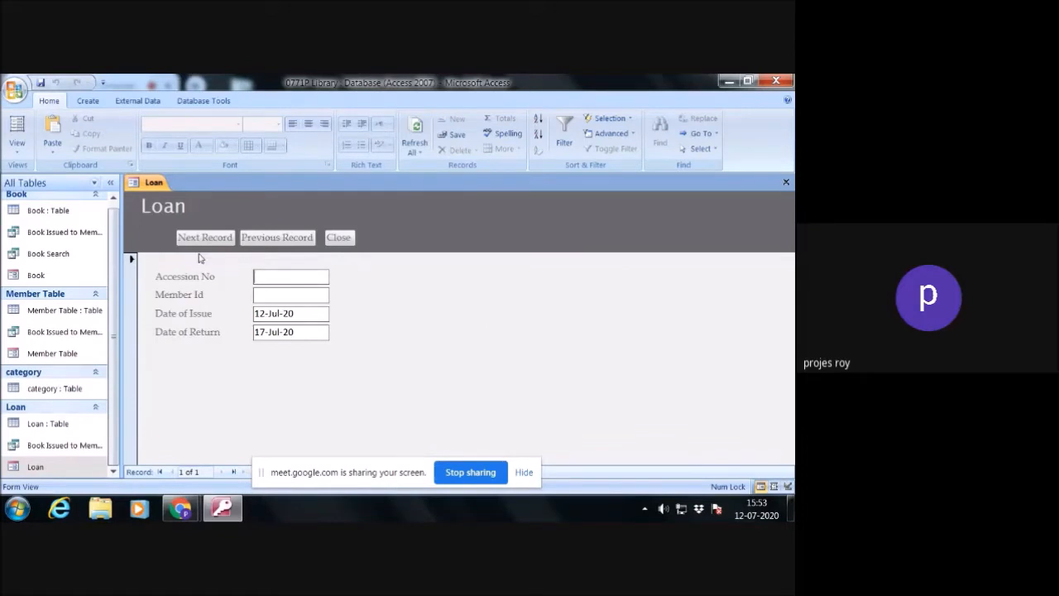
pyautogui.write('2')
pyautogui.click(276, 295)
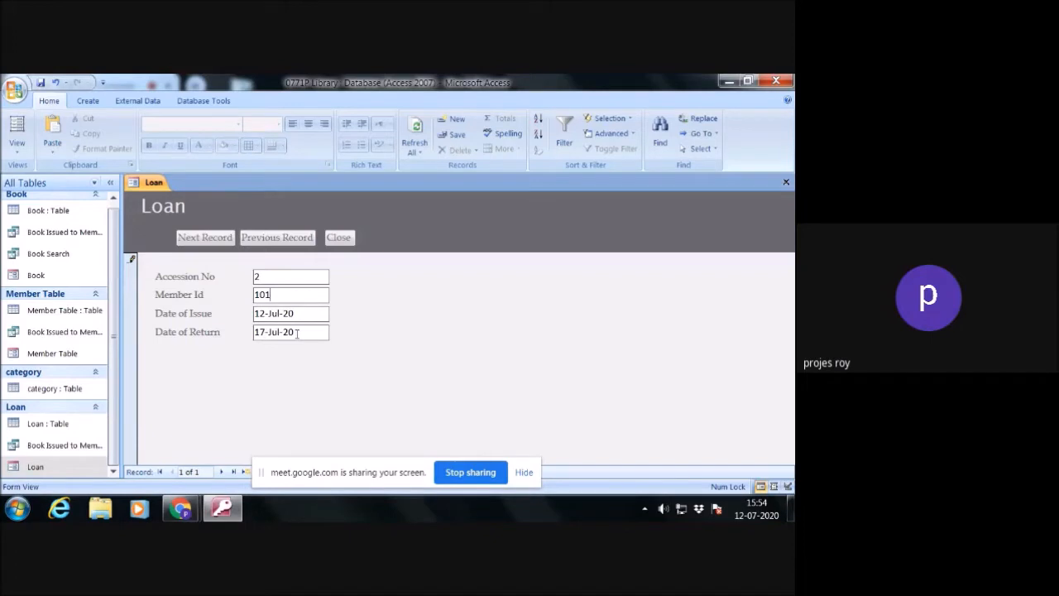
pyautogui.click(209, 238)
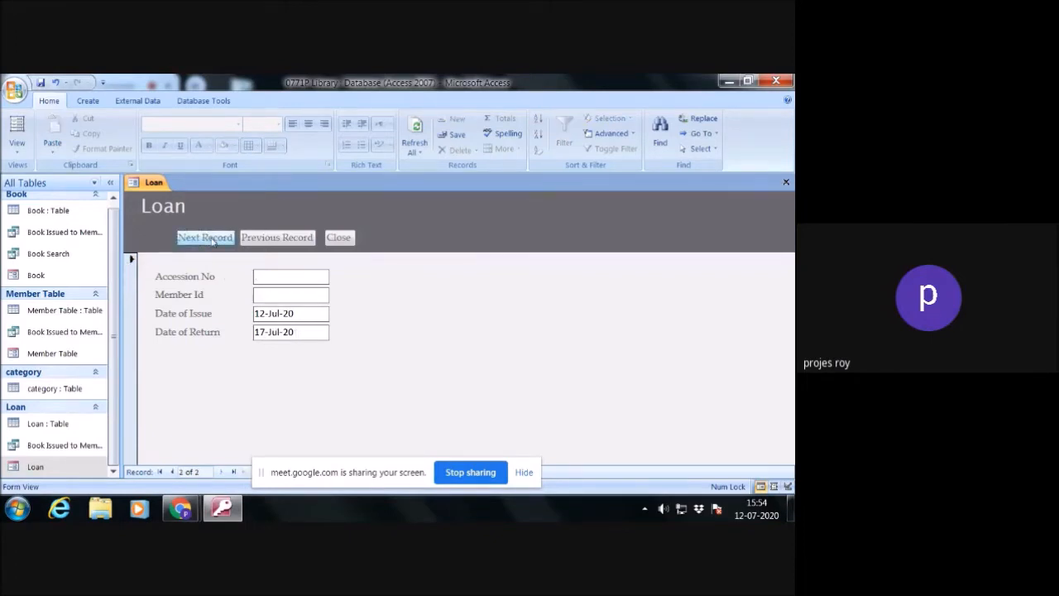
pyautogui.click(338, 237)
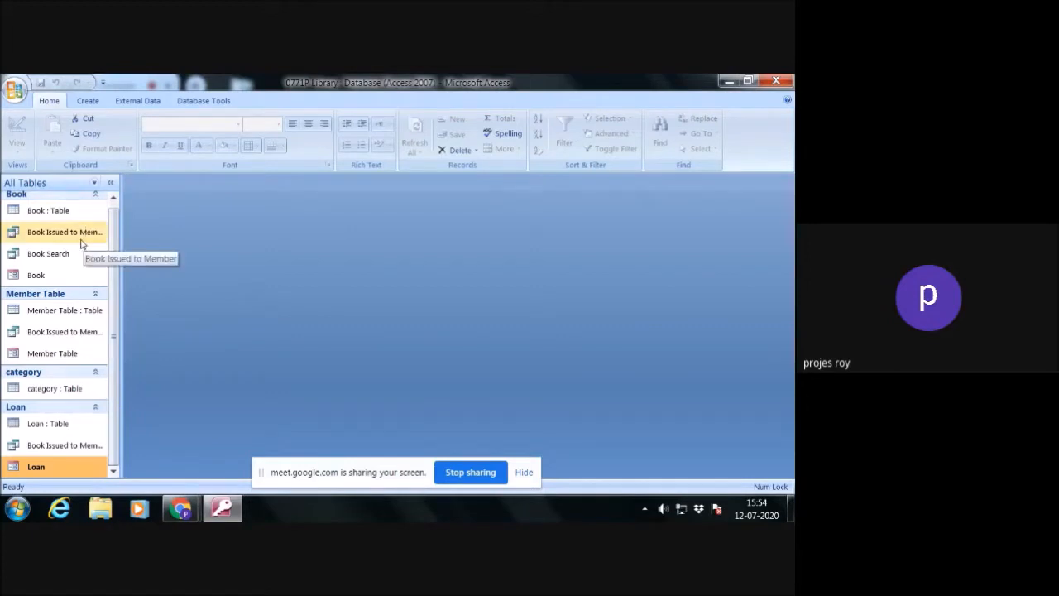
# - Run the Book Issued to Member query, widen the Document Title column to read it, and close it without saving the layout
pyautogui.click(91, 183)
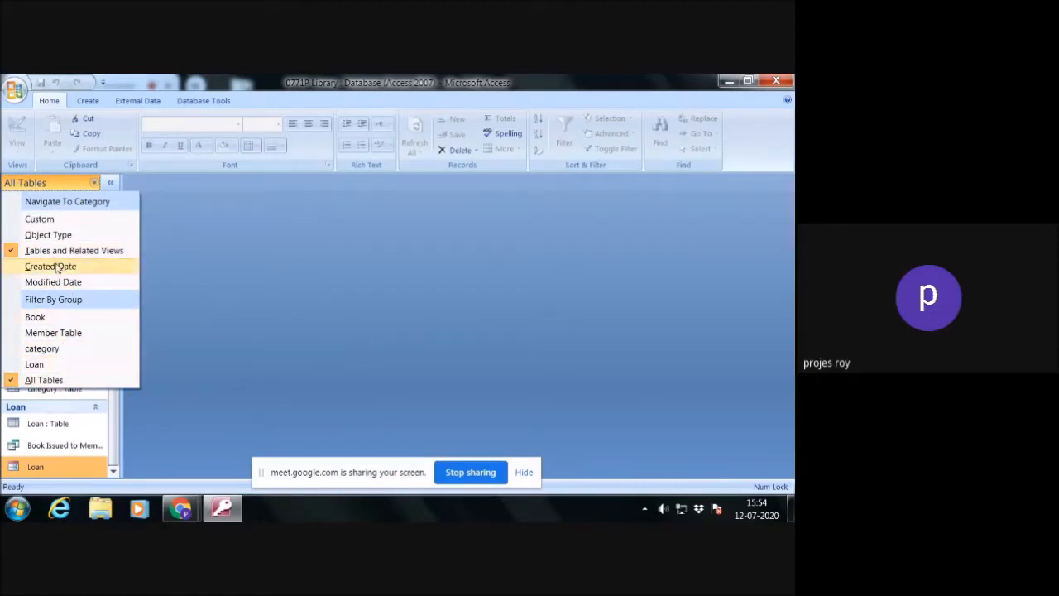
pyautogui.click(216, 260)
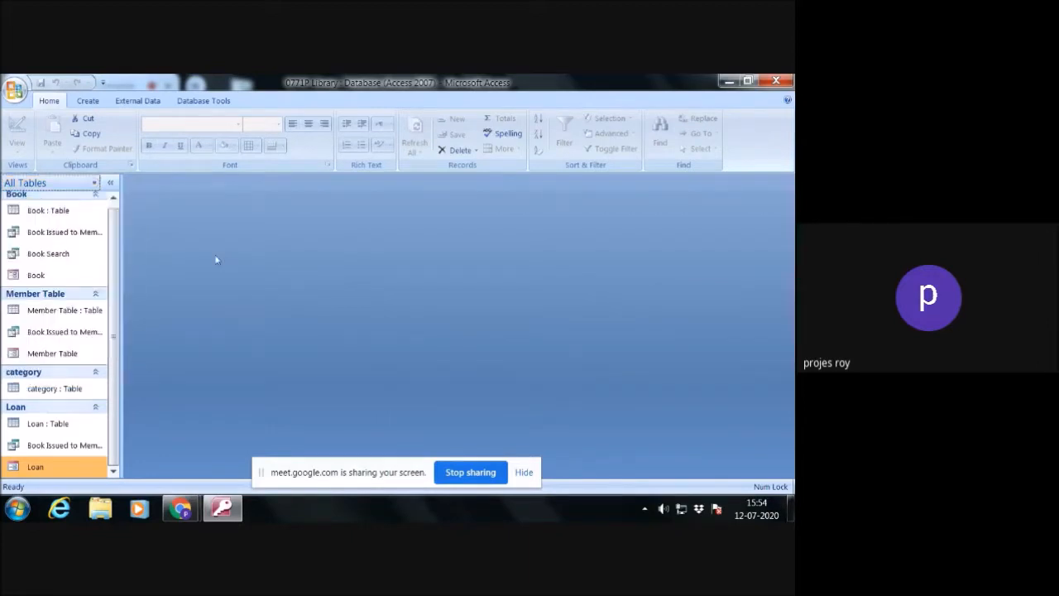
pyautogui.doubleClick(83, 235)
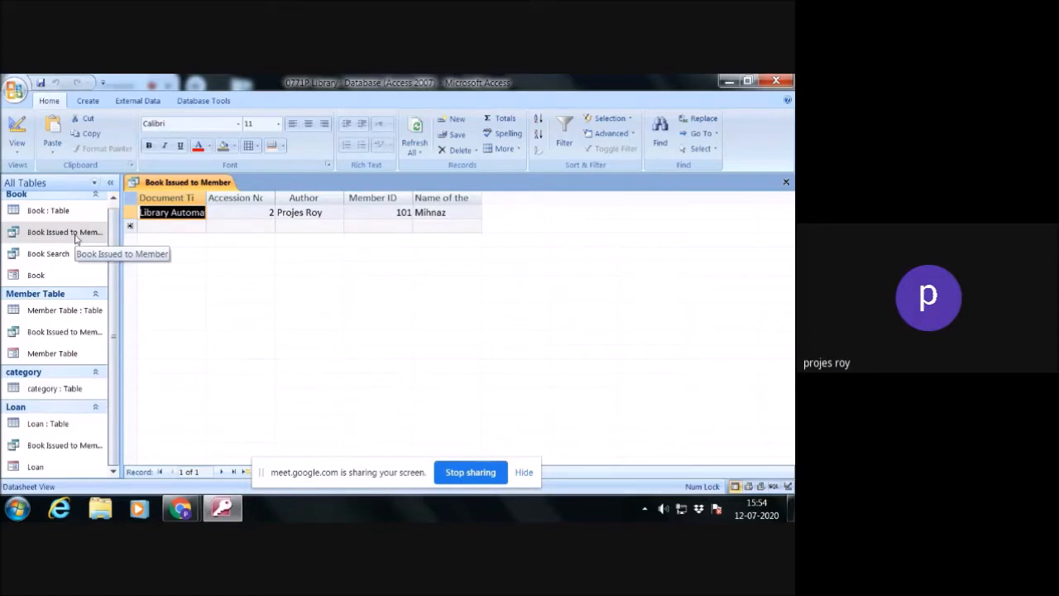
pyautogui.moveTo(206, 199); pyautogui.dragTo(217, 198)
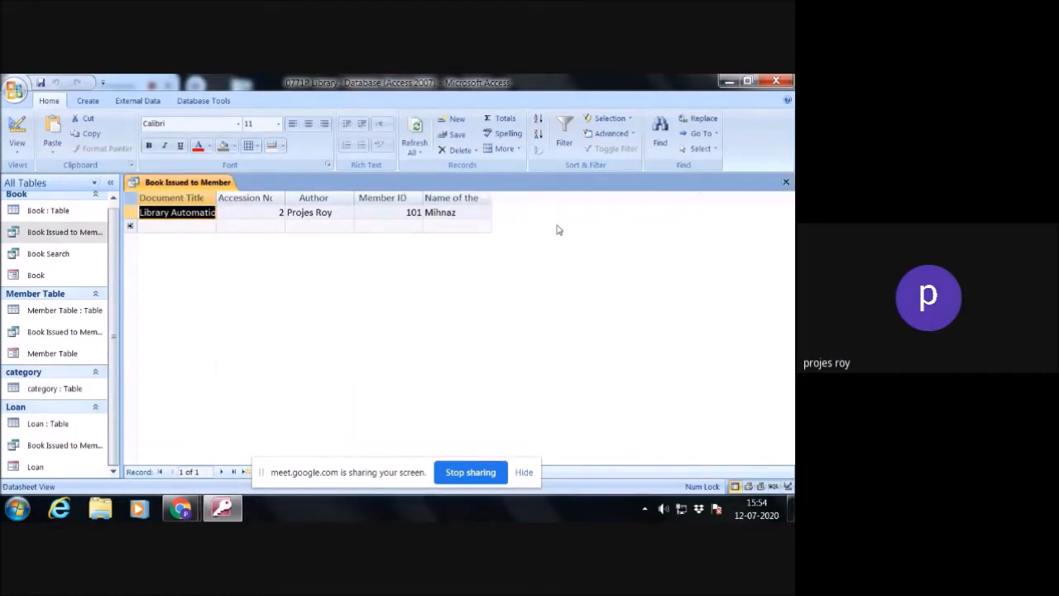
pyautogui.click(786, 183)
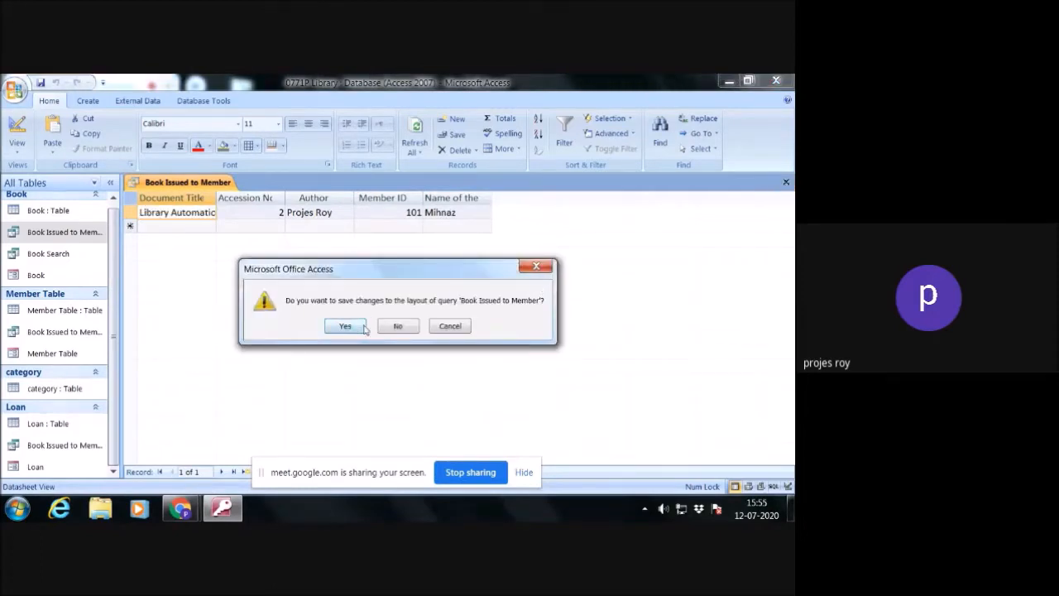
pyautogui.click(391, 329)
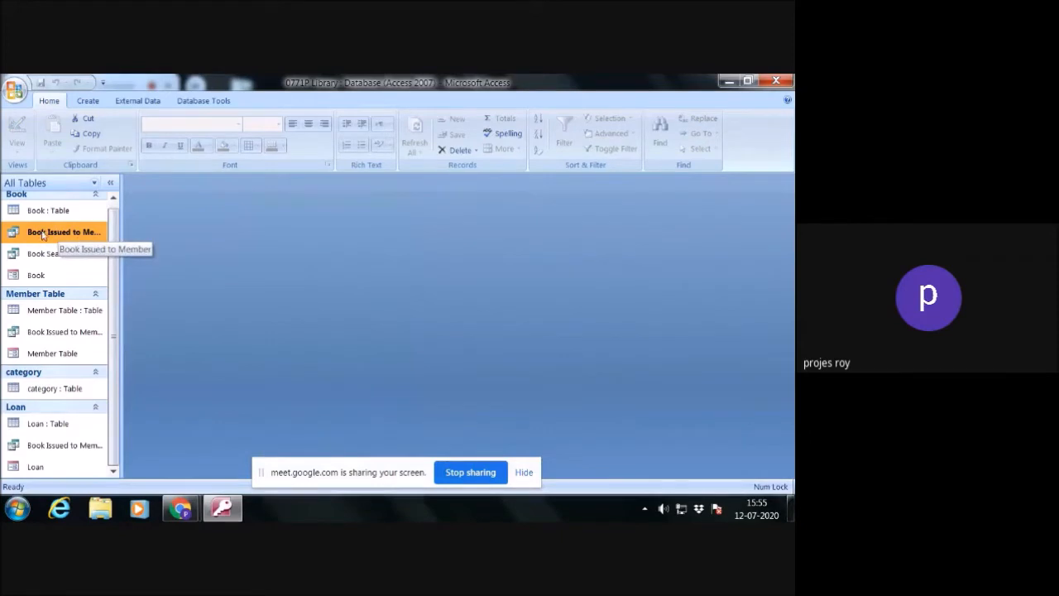
# - Start a new form with the Form Wizard from the Book Issued to Member query and include all its fields
pyautogui.click(89, 101)
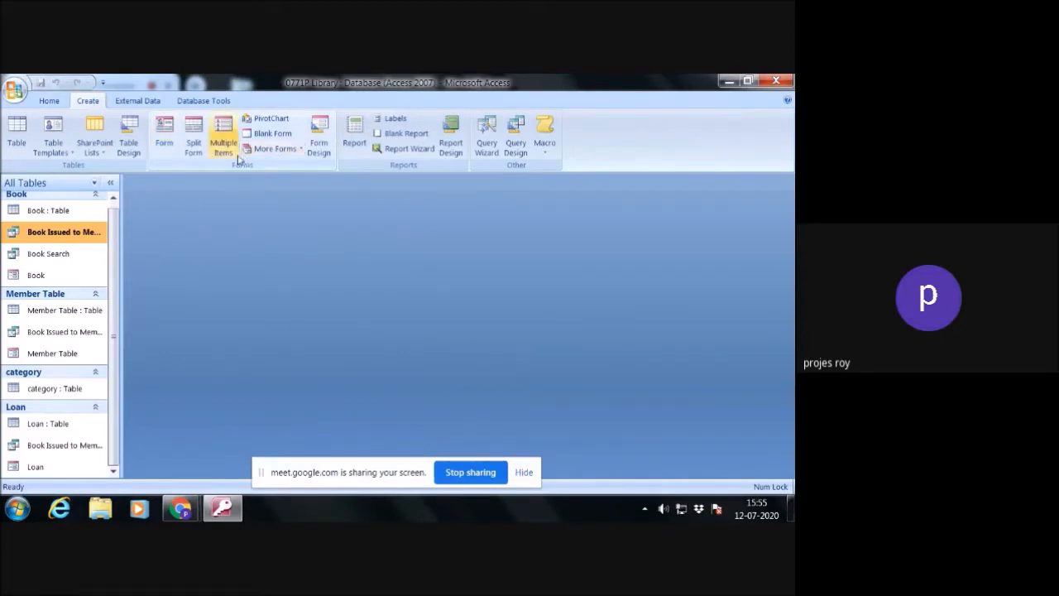
pyautogui.click(302, 154)
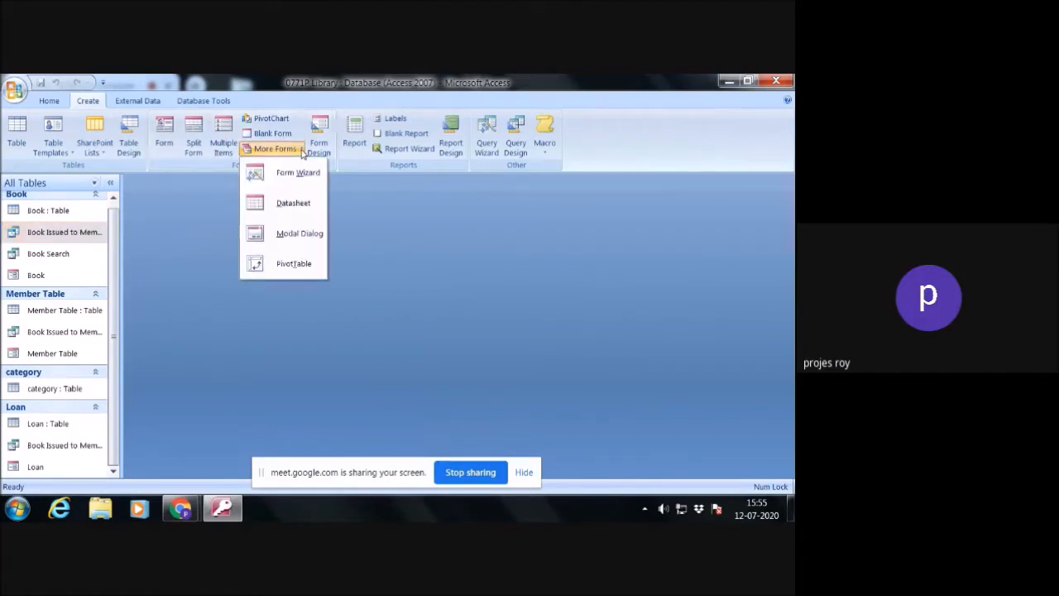
pyautogui.click(294, 175)
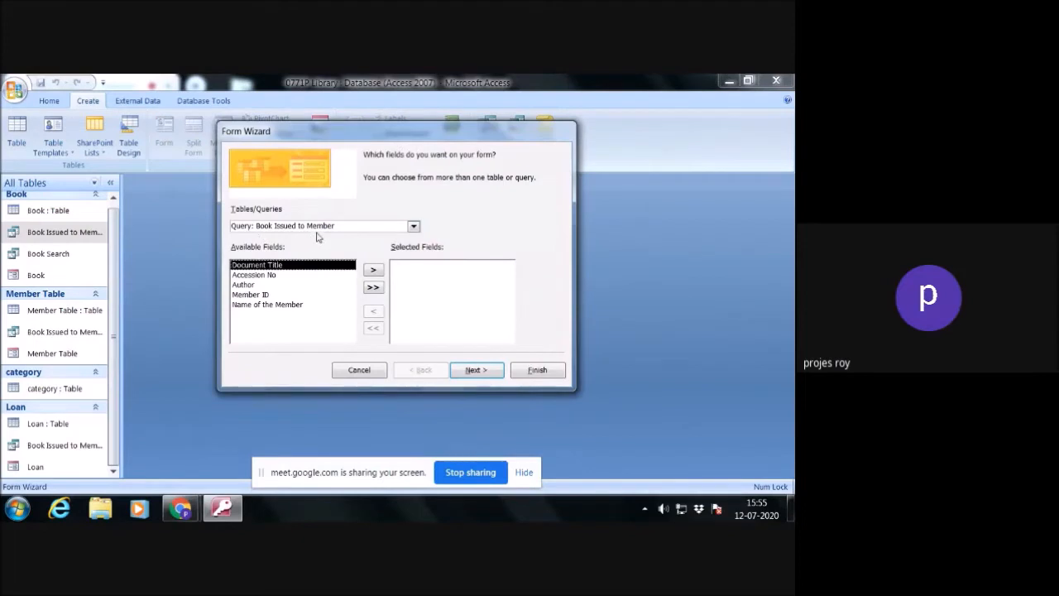
pyautogui.click(413, 226)
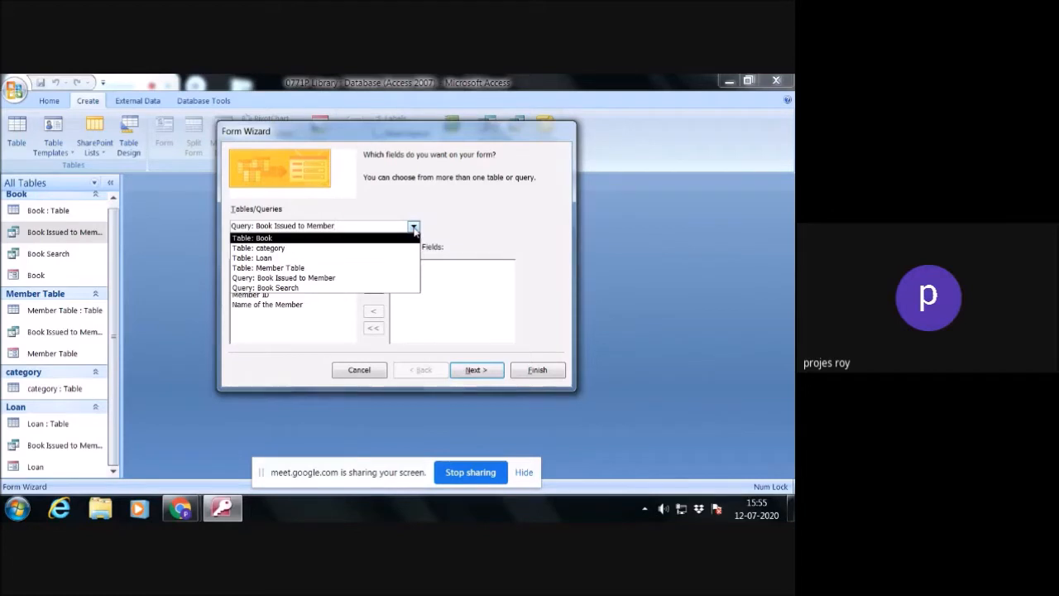
pyautogui.click(414, 228)
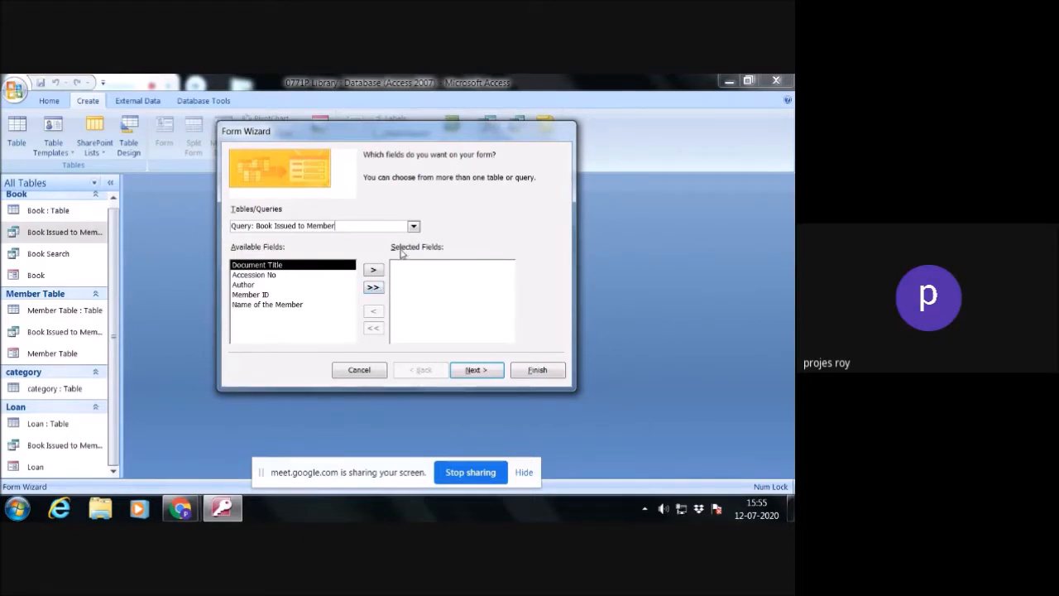
pyautogui.click(372, 288)
# - Keep the Datasheet subform layout, choose the Concourse style, and create the form with the titles Book1 and Member Table Subform
pyautogui.click(478, 371)
pyautogui.click(477, 372)
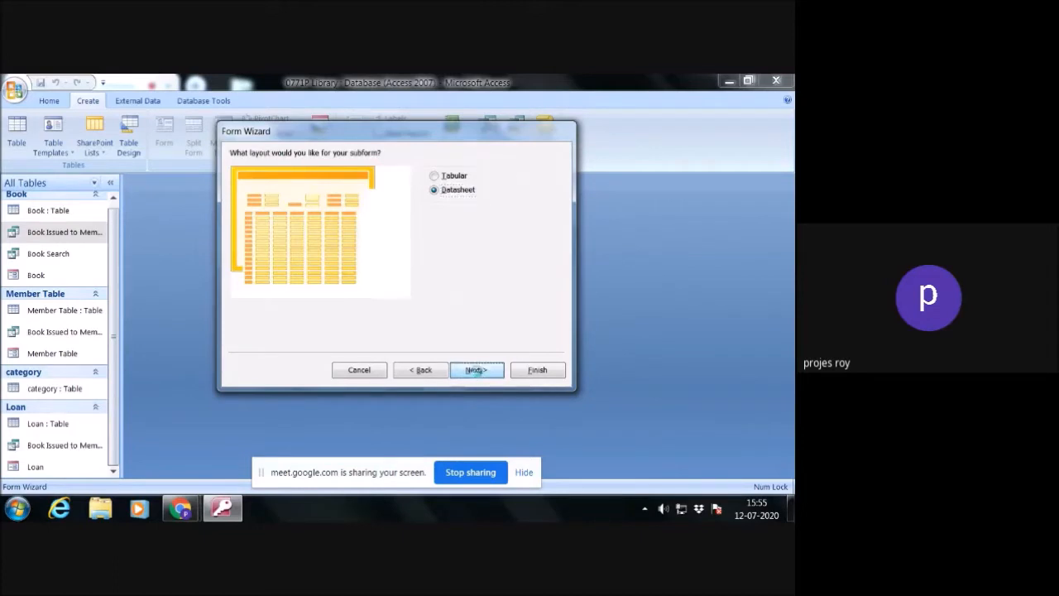
pyautogui.click(476, 372)
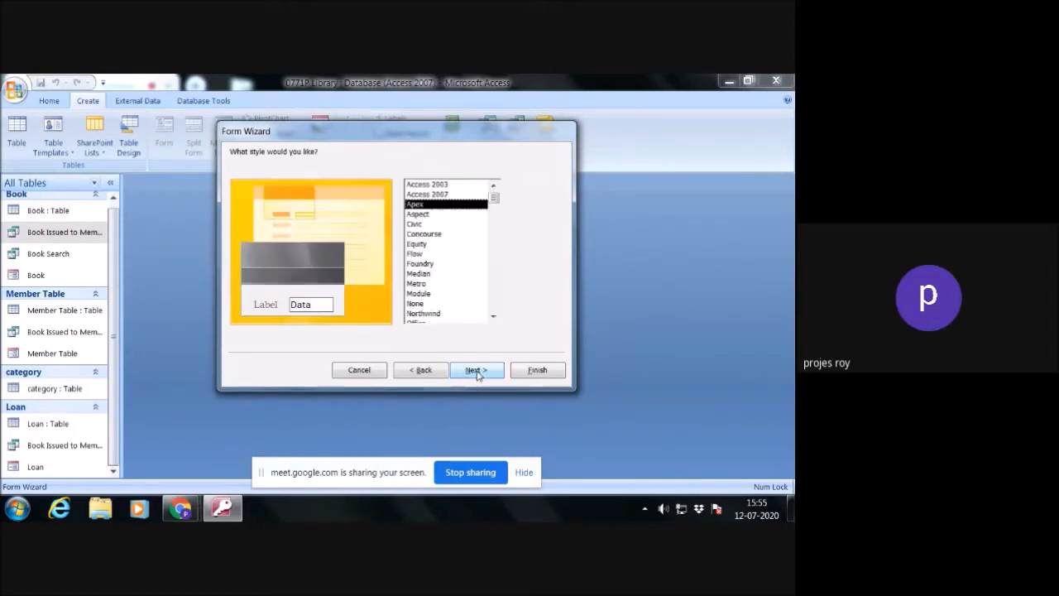
pyautogui.click(420, 234)
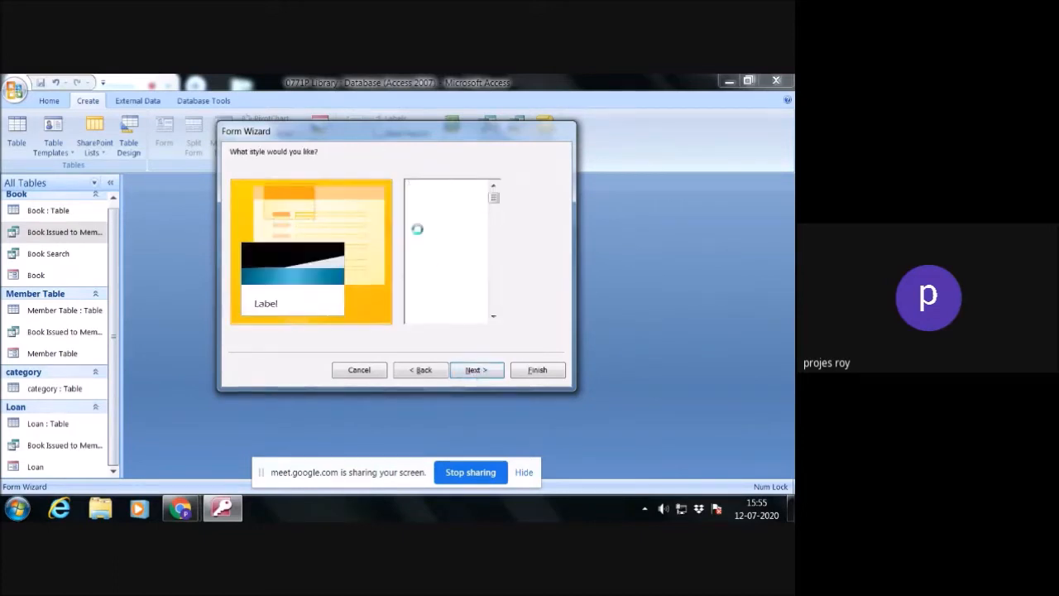
pyautogui.click(478, 371)
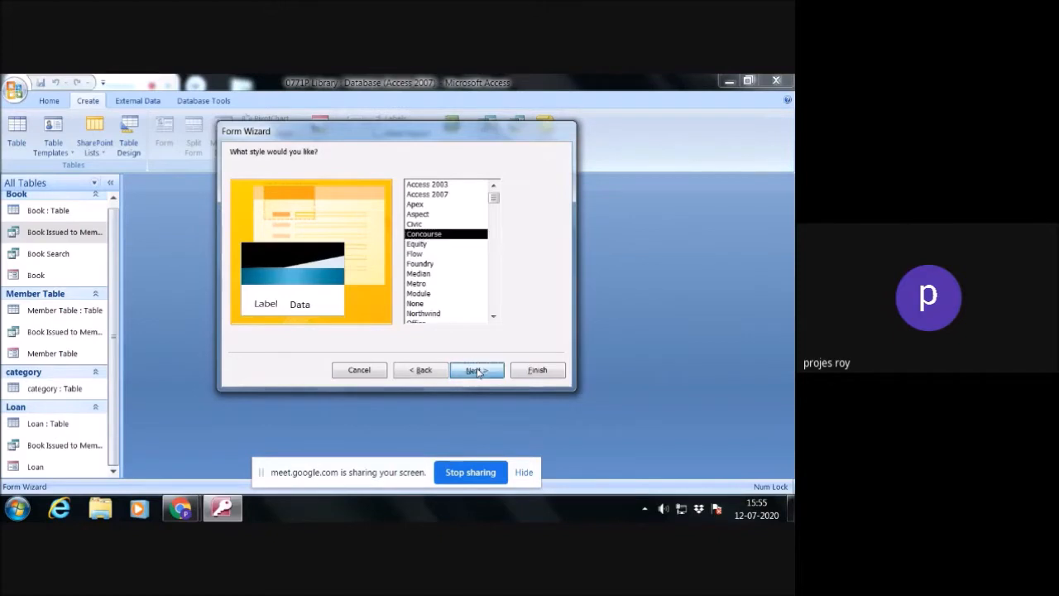
pyautogui.click(537, 370)
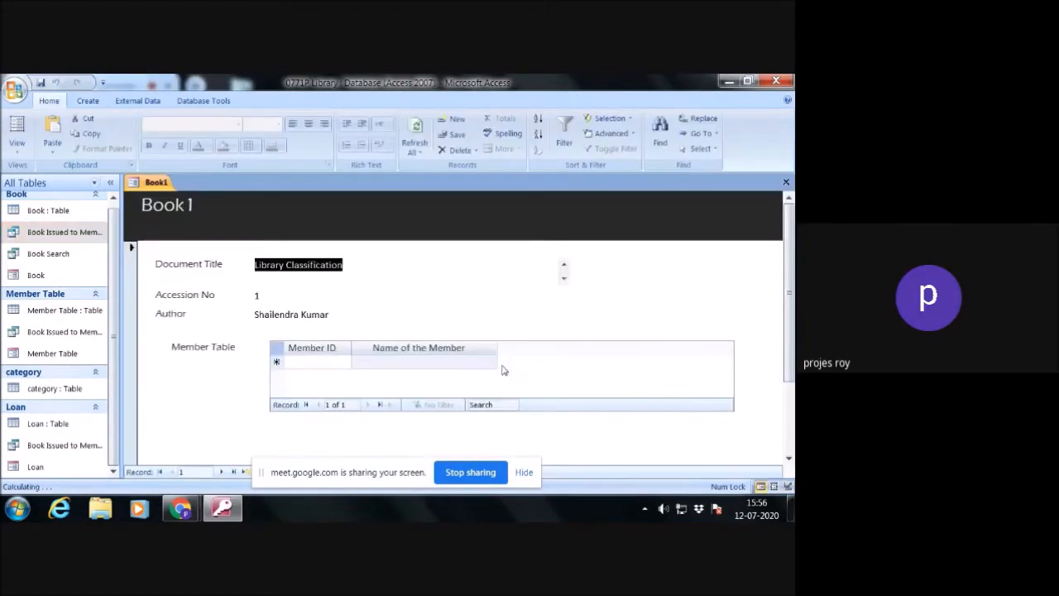
# - Look over the new Book1 form and switch it to Design View
pyautogui.scroll(-1, 335, 306)
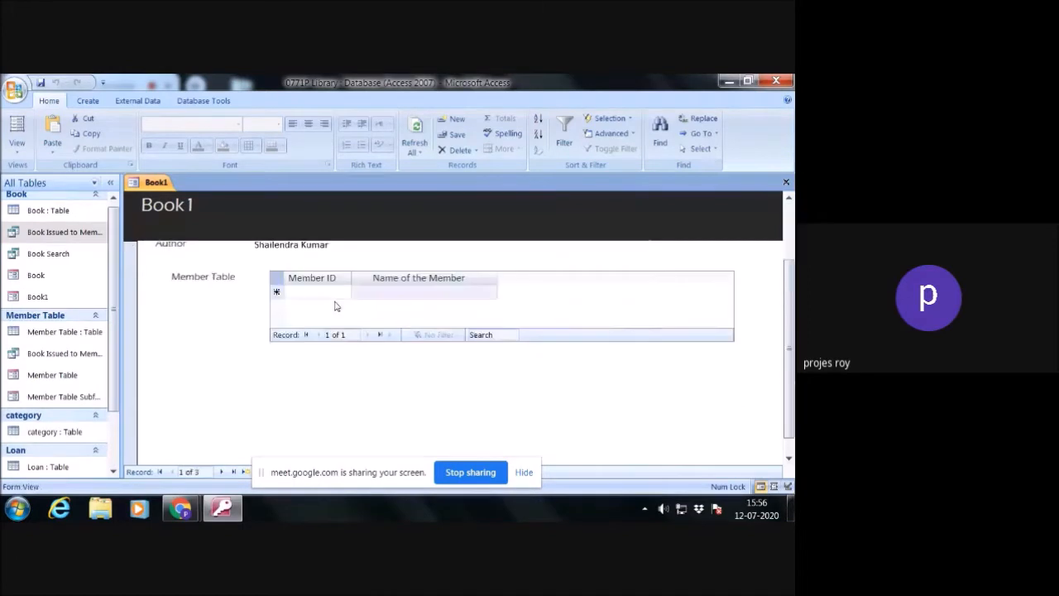
pyautogui.scroll(1, 335, 306)
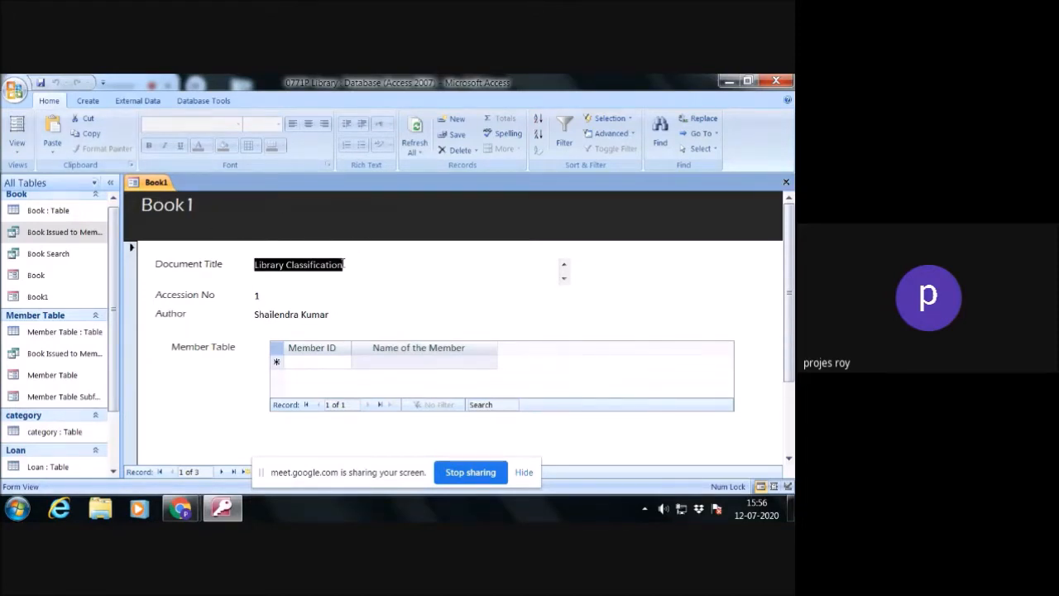
pyautogui.rightClick(618, 266)
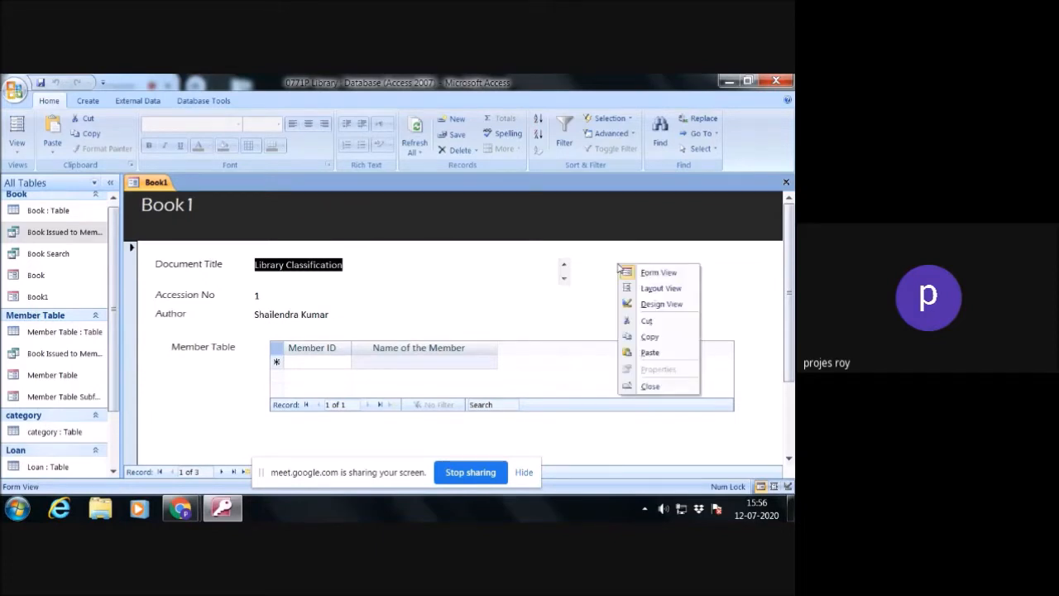
pyautogui.click(659, 305)
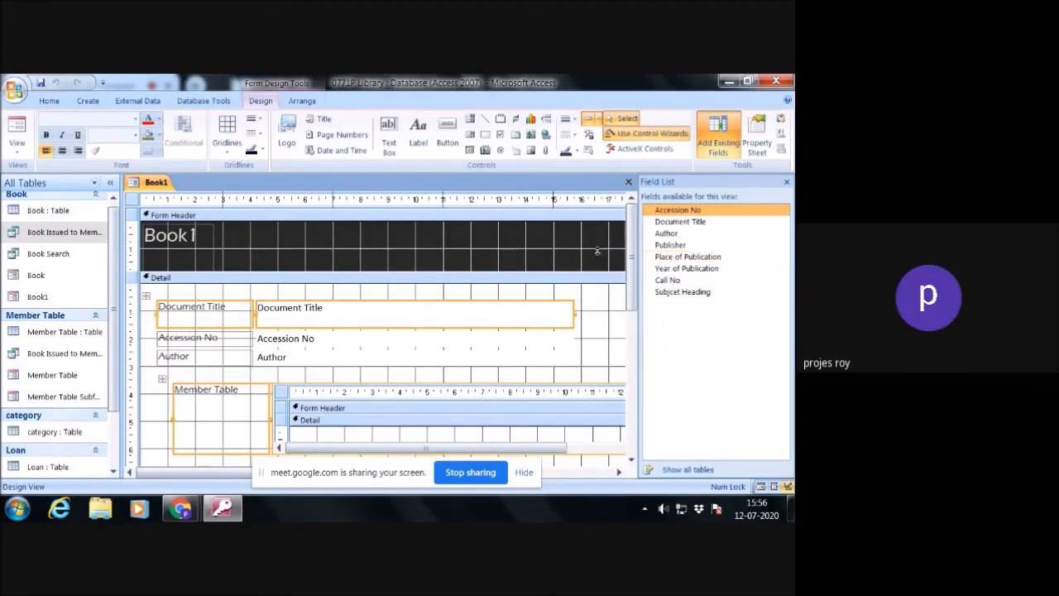
# - Add a command button in the form header beneath the title that goes to the next record, with the text Next Record
pyautogui.click(449, 128)
pyautogui.click(447, 132)
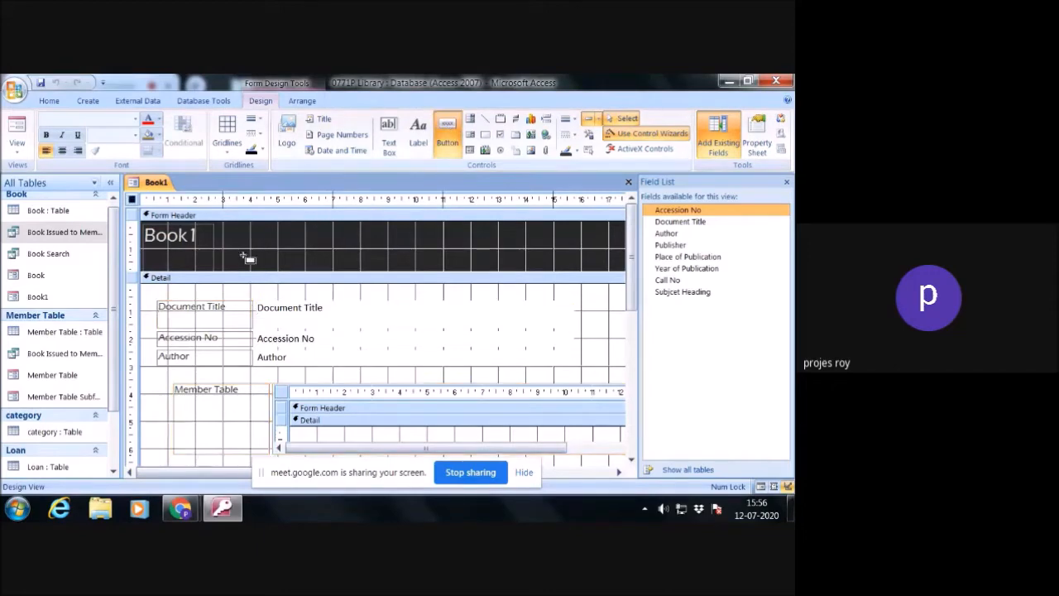
pyautogui.moveTo(241, 251); pyautogui.dragTo(301, 269)
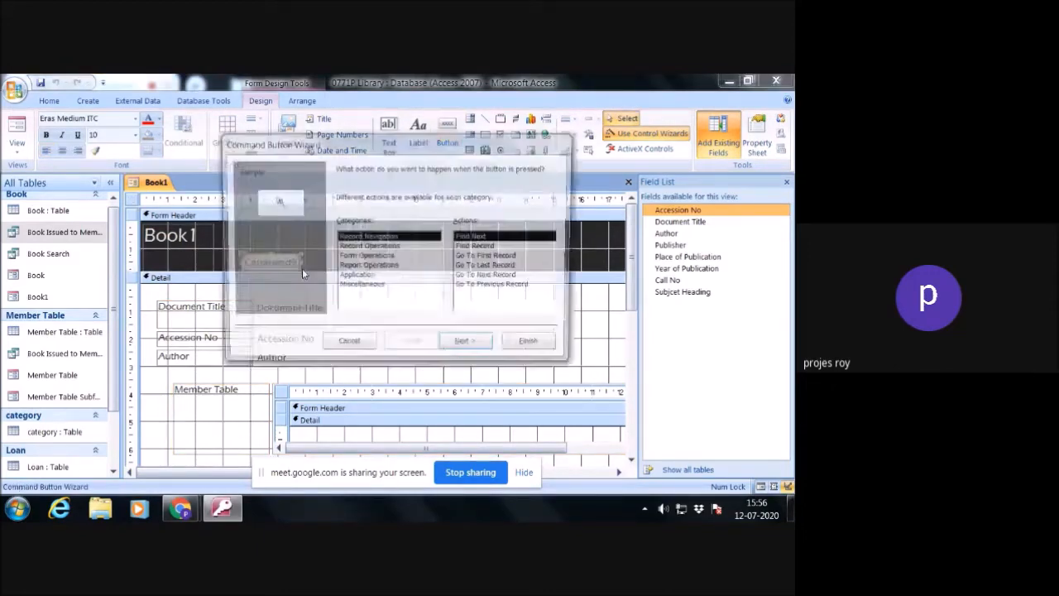
pyautogui.click(389, 248)
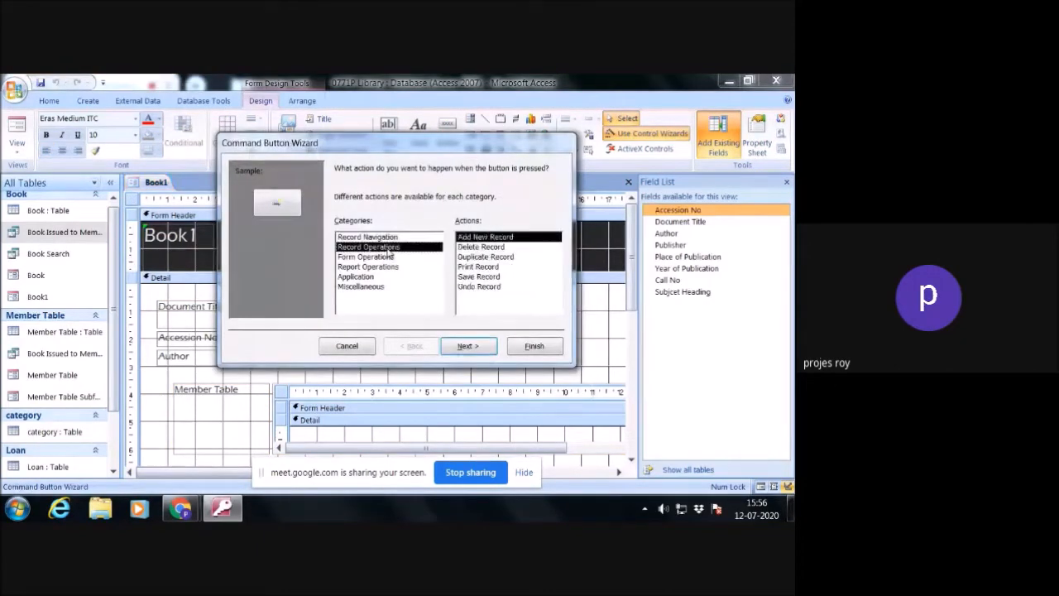
pyautogui.click(388, 238)
pyautogui.click(488, 276)
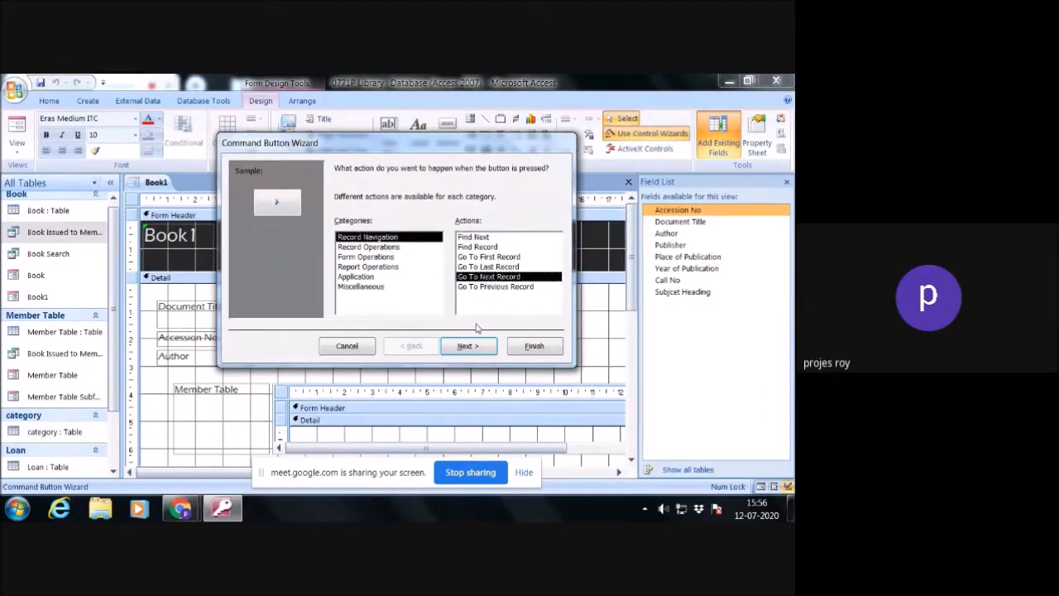
pyautogui.click(469, 346)
pyautogui.click(338, 227)
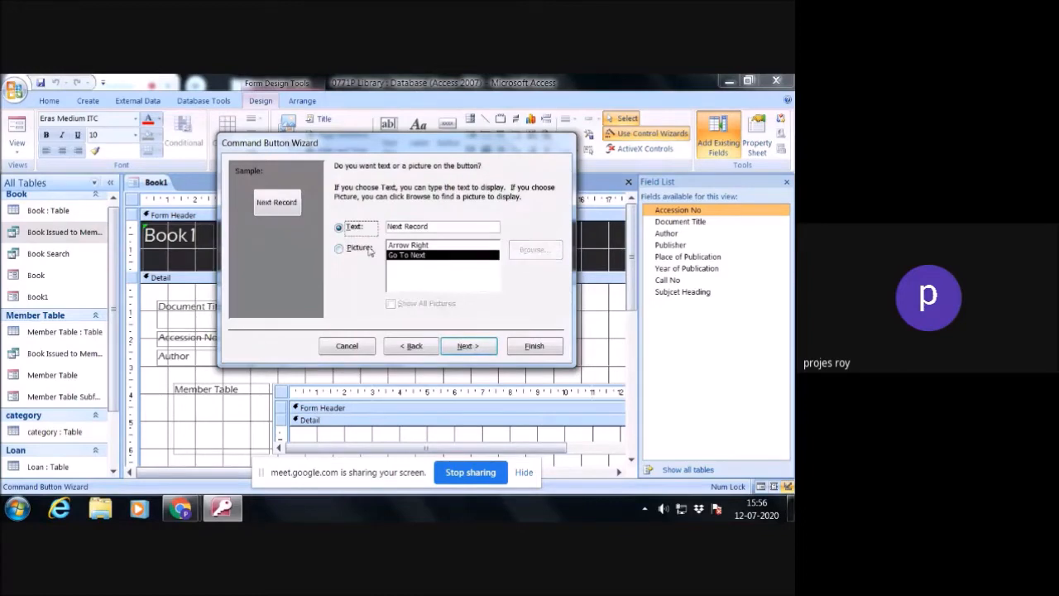
pyautogui.click(467, 345)
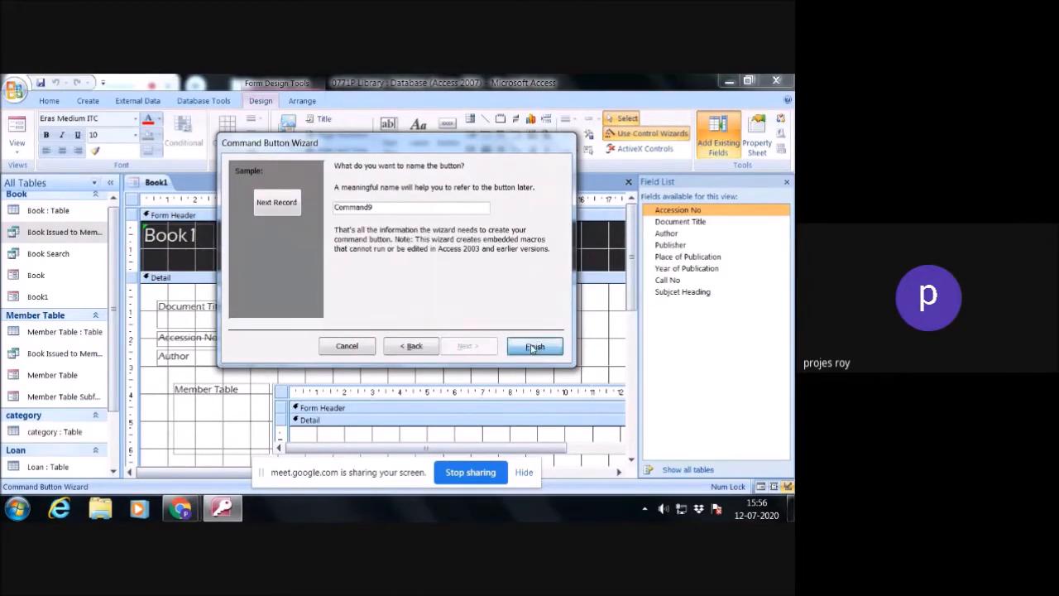
pyautogui.click(530, 347)
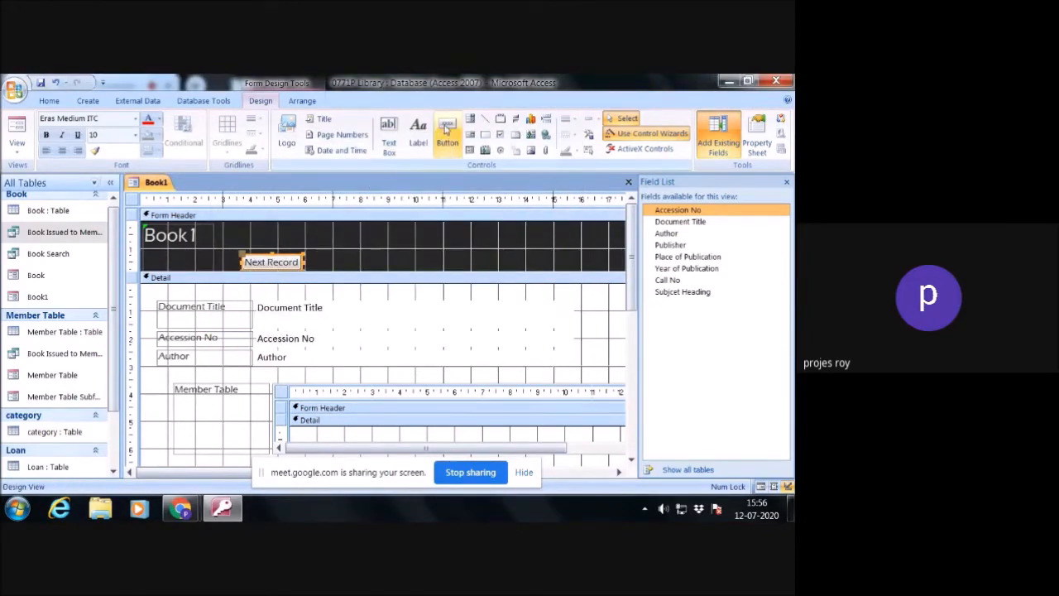
# - Add a command button beside Next Record that goes to the previous record, with the text Previous Record
pyautogui.click(447, 142)
pyautogui.moveTo(311, 256); pyautogui.dragTo(354, 272)
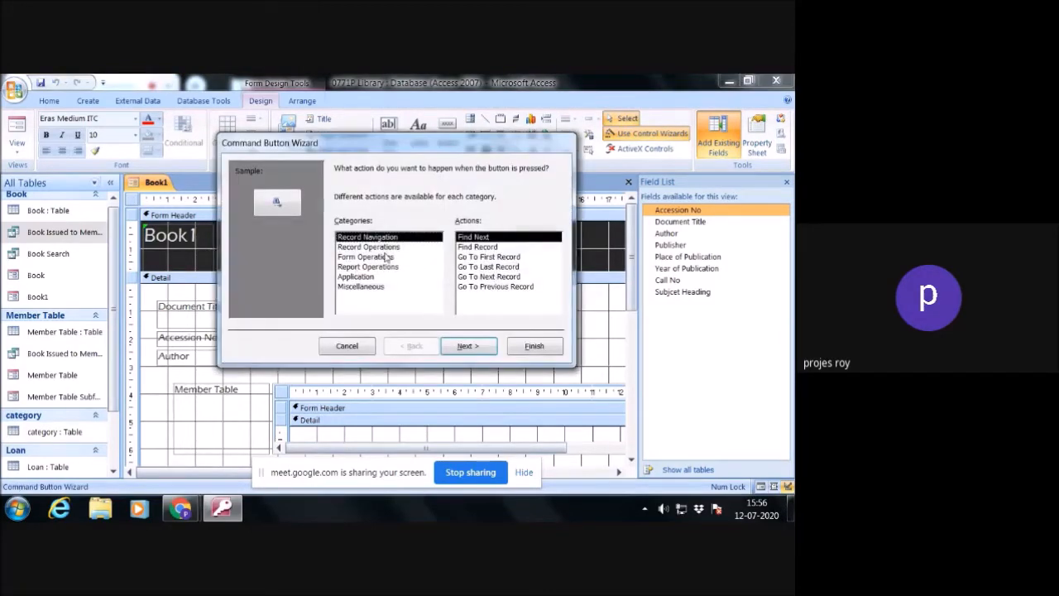
pyautogui.click(495, 287)
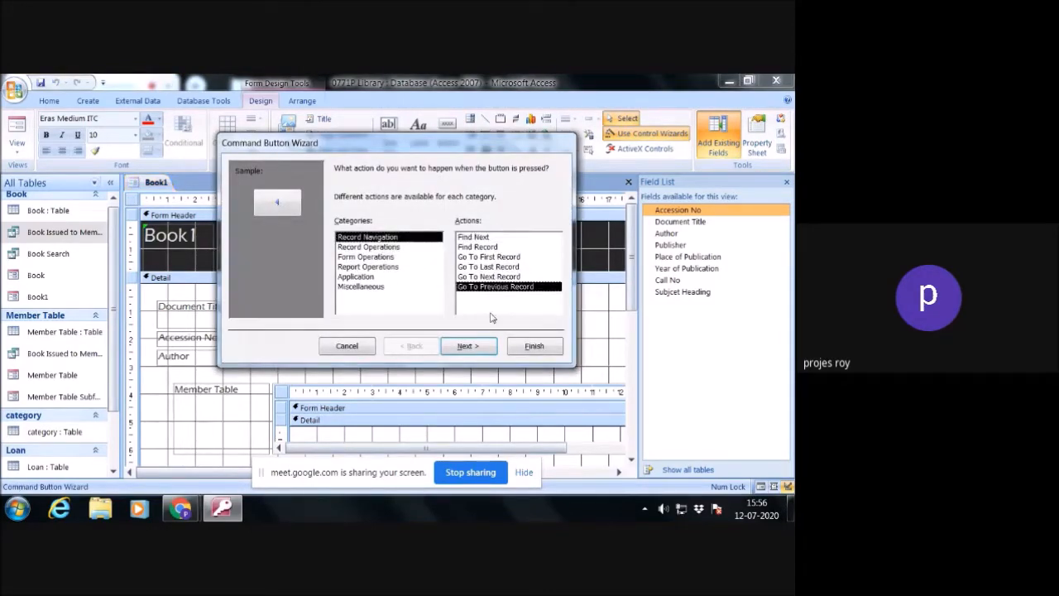
pyautogui.click(475, 347)
pyautogui.click(340, 228)
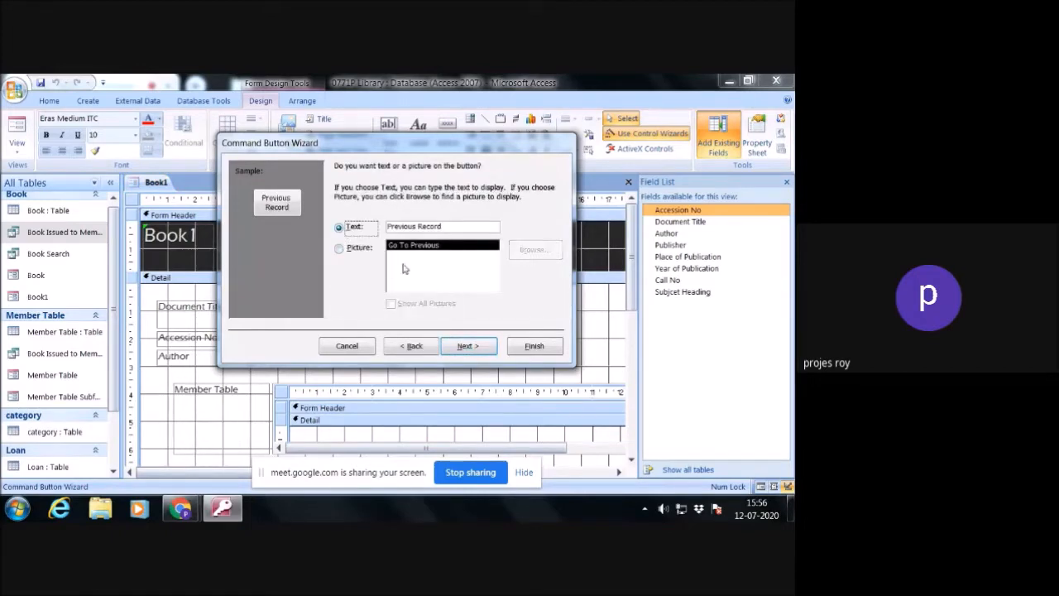
pyautogui.click(473, 349)
pyautogui.click(522, 344)
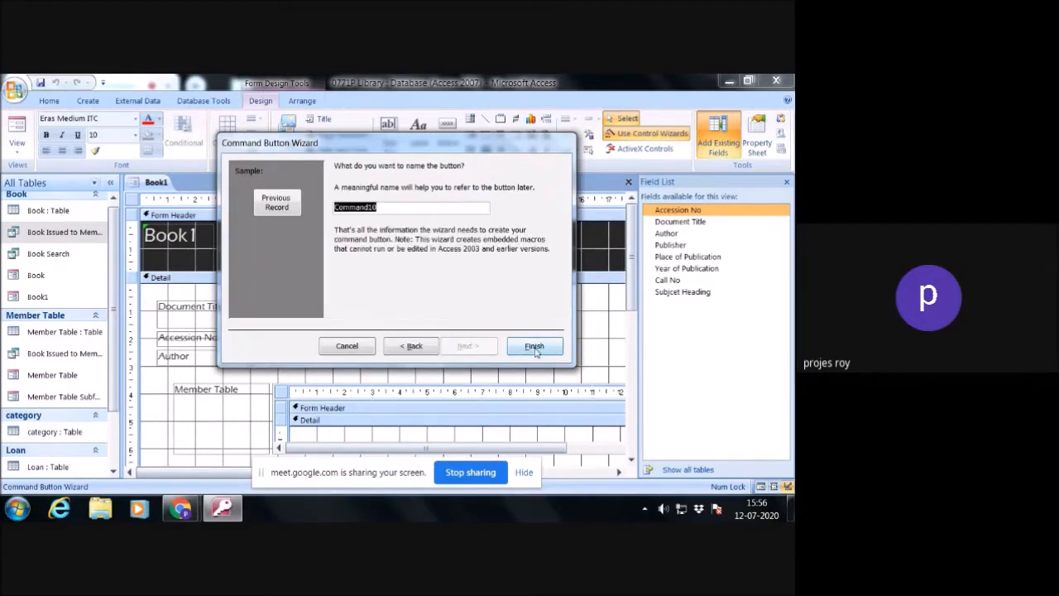
# - Add a command button beside Previous Record using the Find Record navigation action, with the text Find Record
pyautogui.click(447, 132)
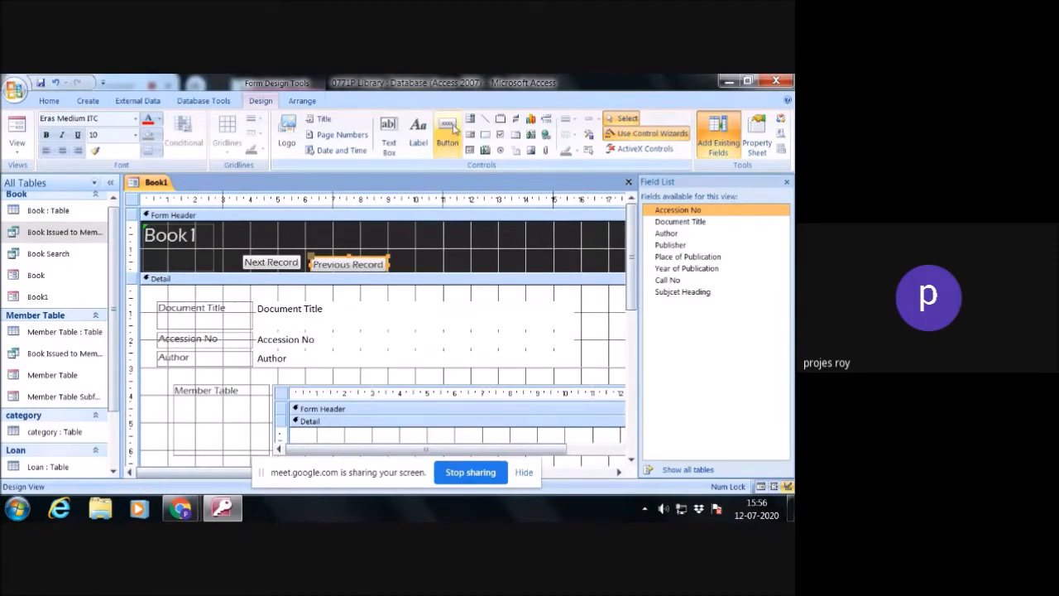
pyautogui.moveTo(399, 257); pyautogui.dragTo(472, 276)
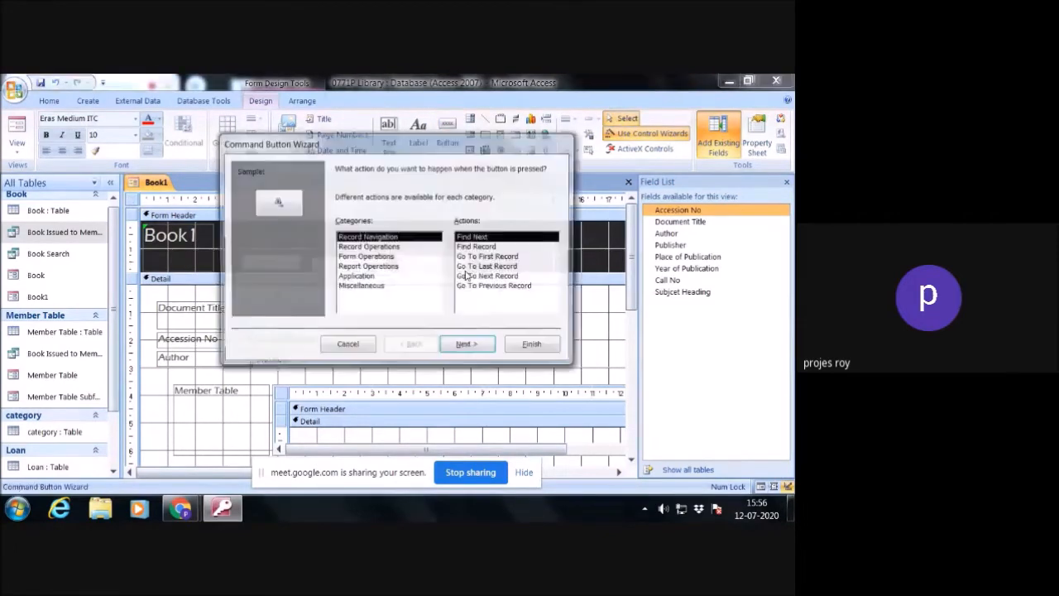
pyautogui.click(369, 247)
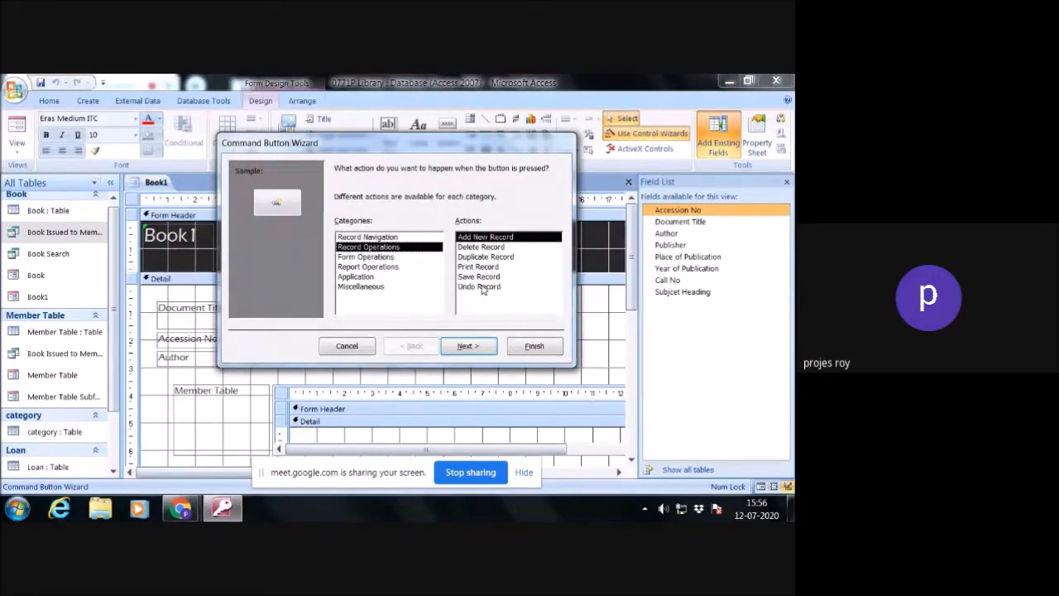
pyautogui.click(371, 257)
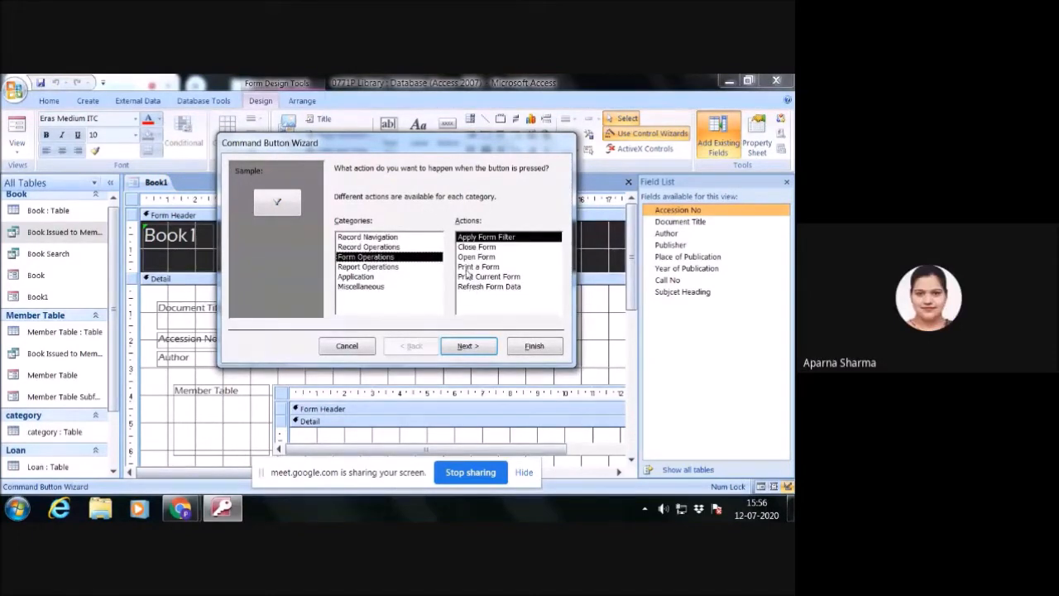
pyautogui.click(476, 248)
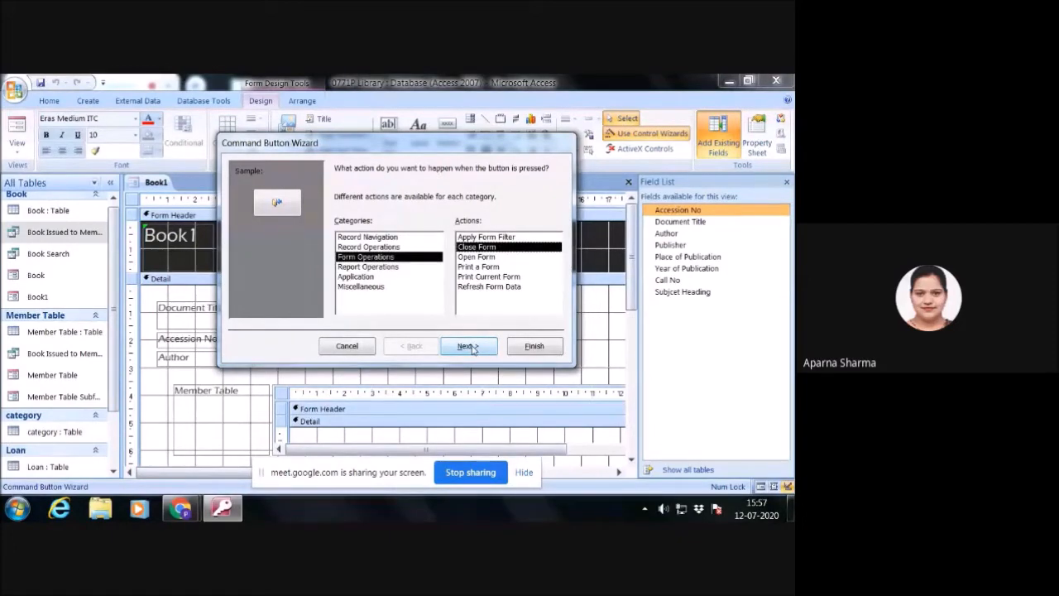
pyautogui.click(385, 238)
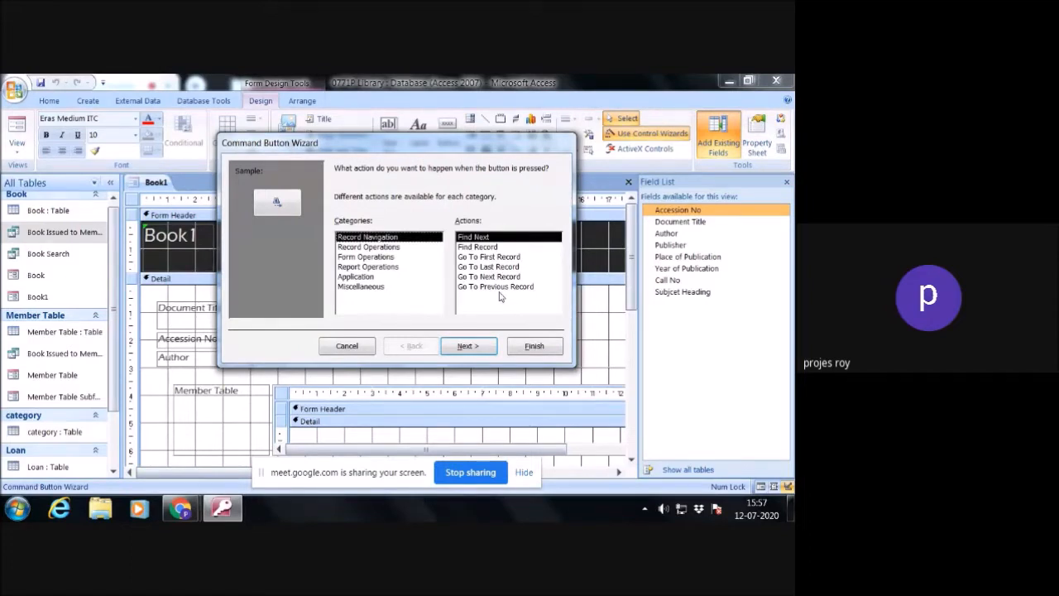
pyautogui.click(483, 249)
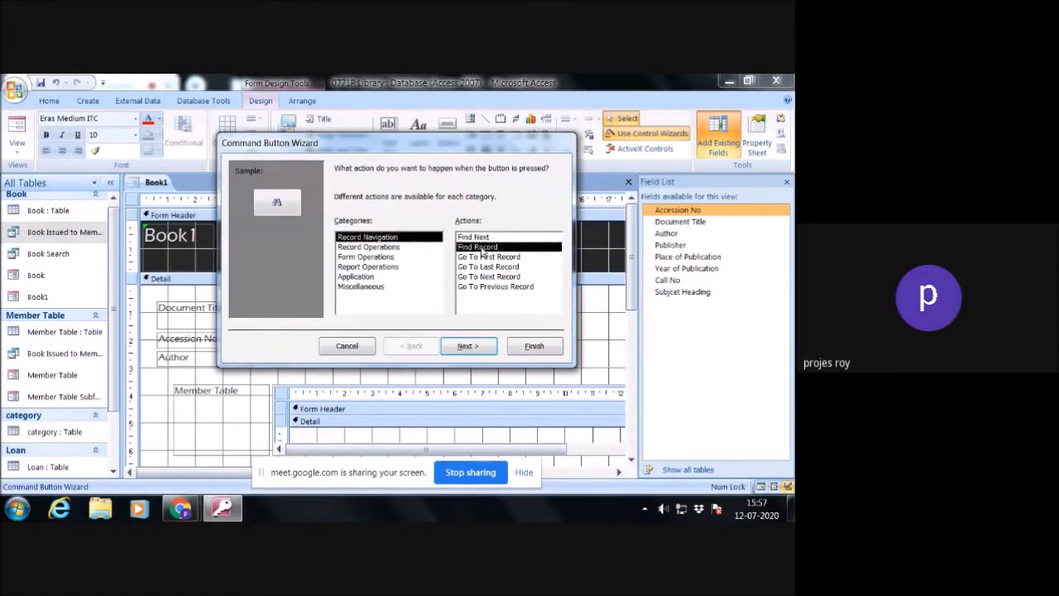
pyautogui.click(468, 346)
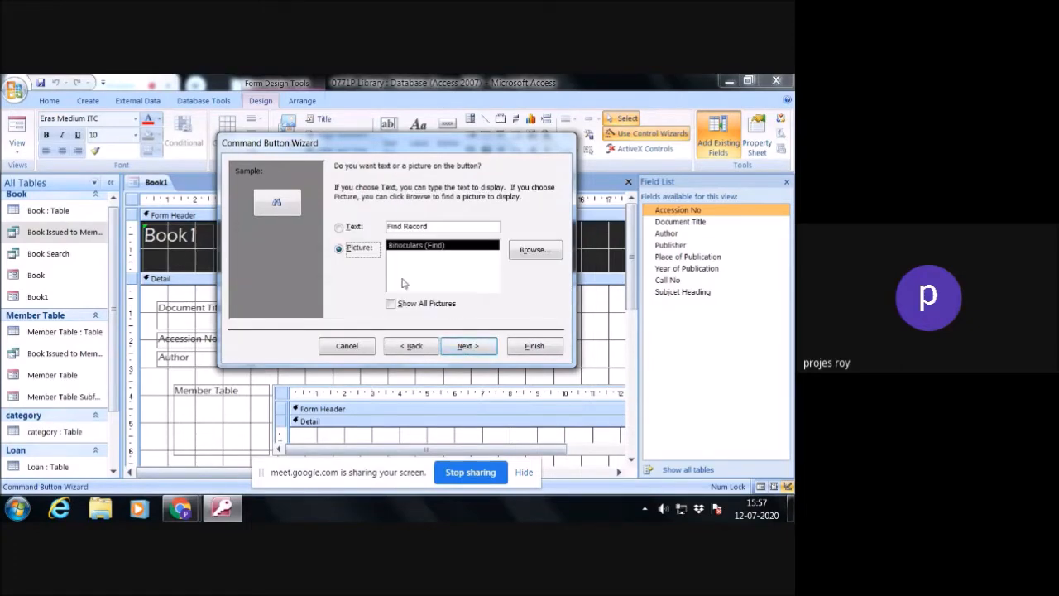
pyautogui.click(355, 227)
pyautogui.click(468, 346)
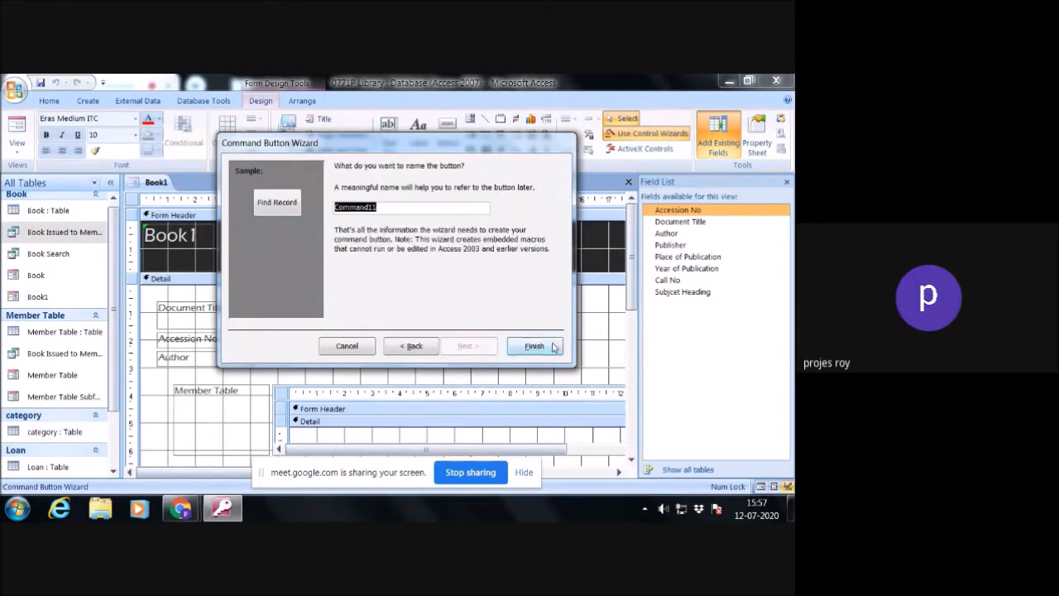
pyautogui.click(535, 346)
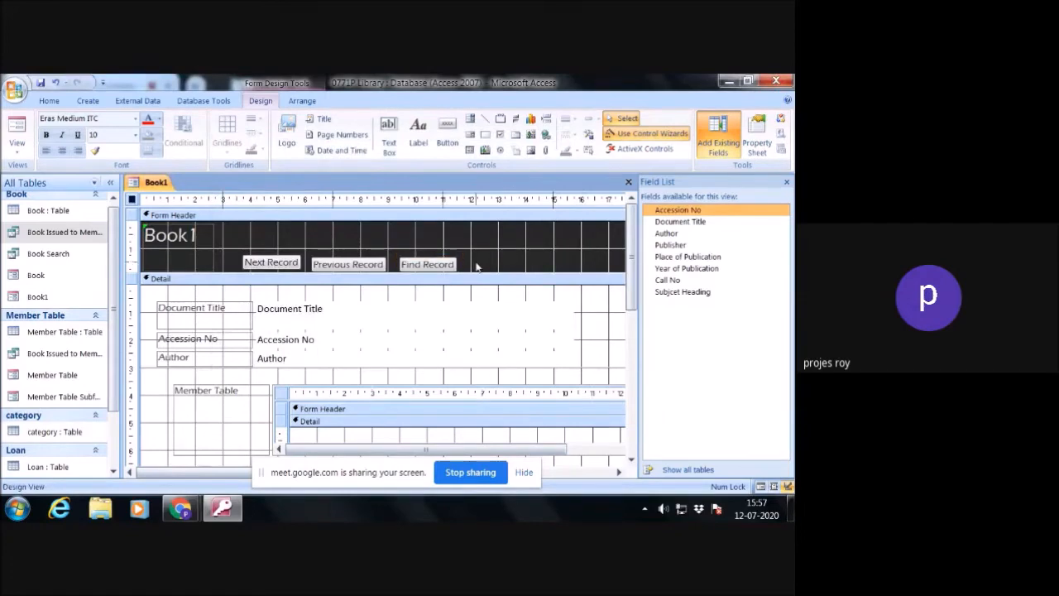
# - Place a command button beside Find Record in the form header and assign it the Close Form action from Form Operations
pyautogui.click(444, 138)
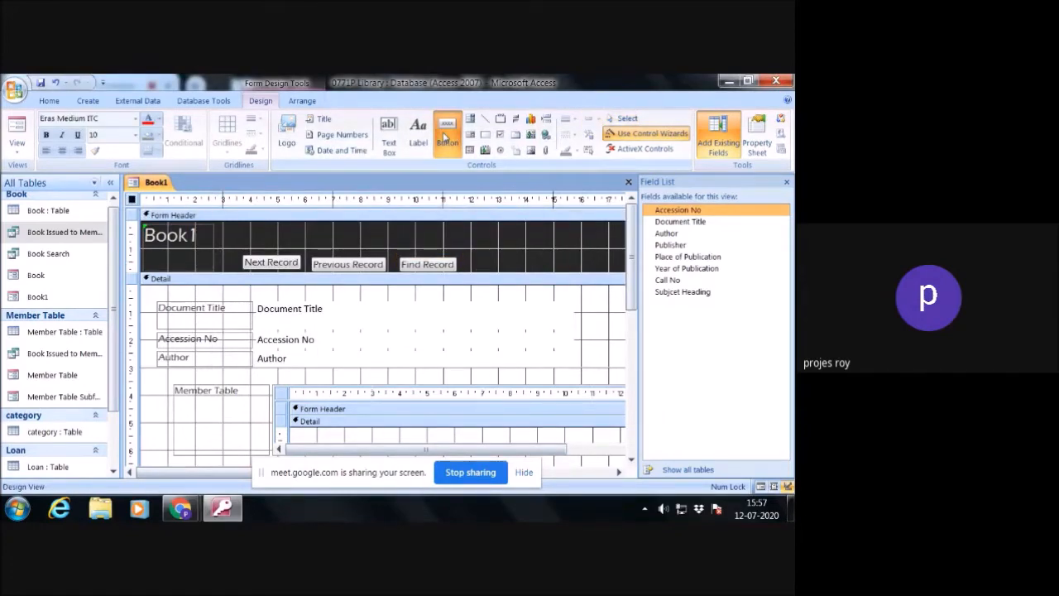
pyautogui.moveTo(473, 252); pyautogui.dragTo(534, 268)
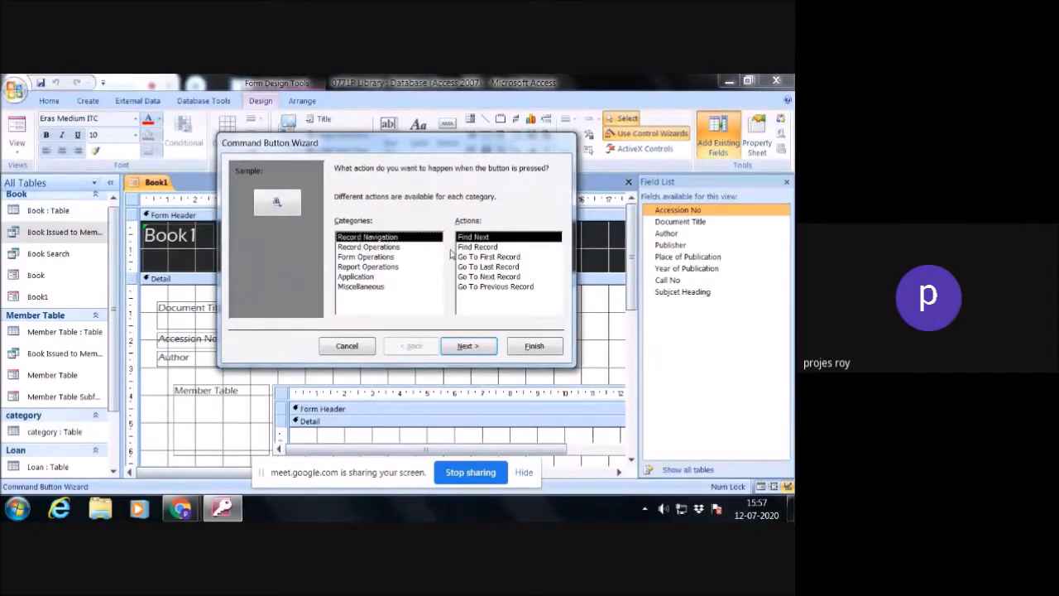
pyautogui.click(390, 248)
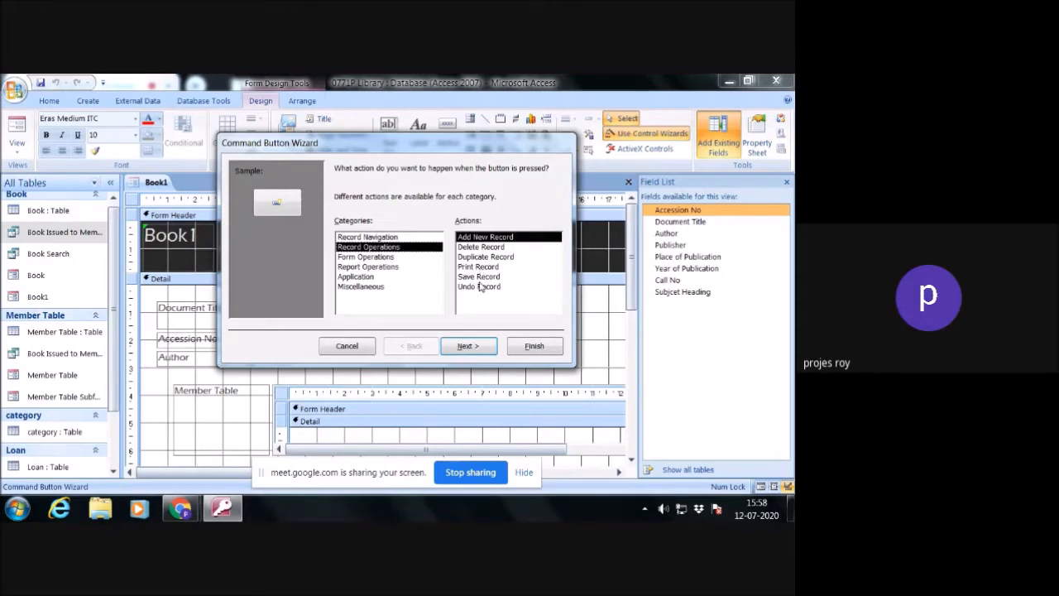
pyautogui.click(372, 237)
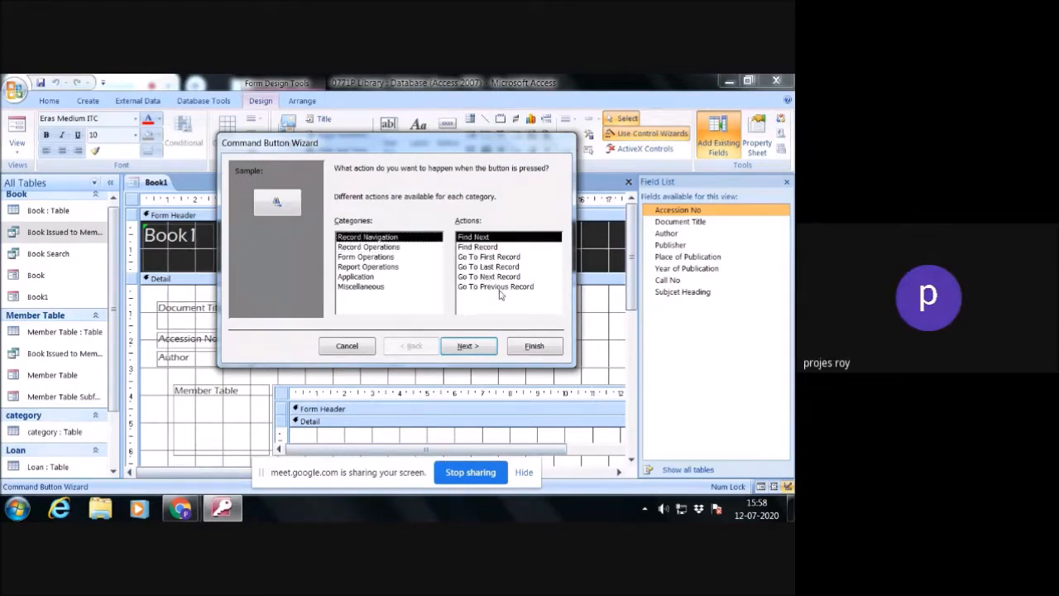
pyautogui.click(384, 258)
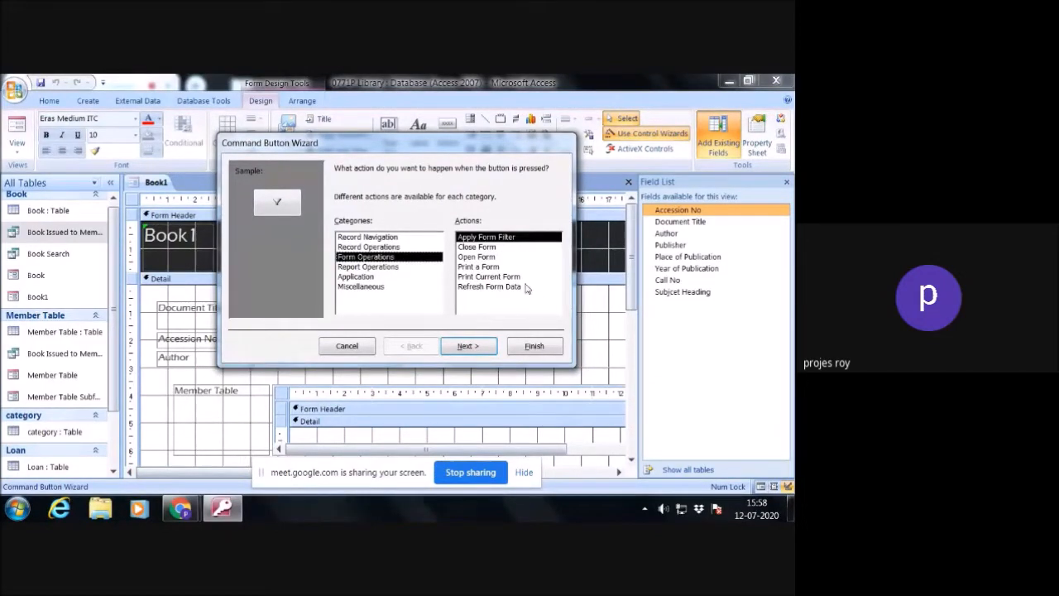
pyautogui.click(478, 248)
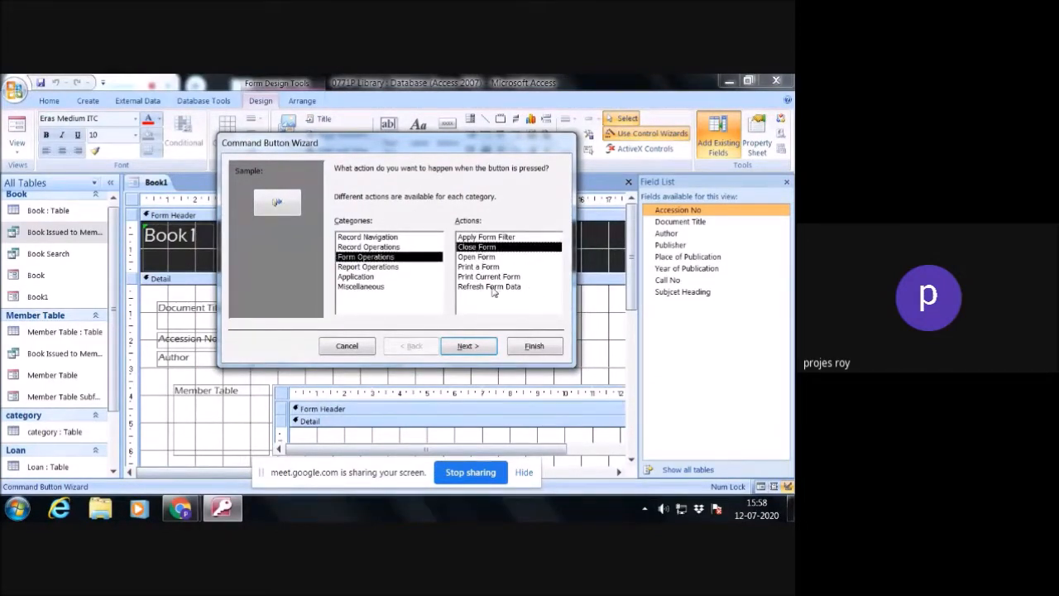
# - Give the close-form button the text Close and finish creating it with its default name
pyautogui.click(469, 346)
pyautogui.click(339, 227)
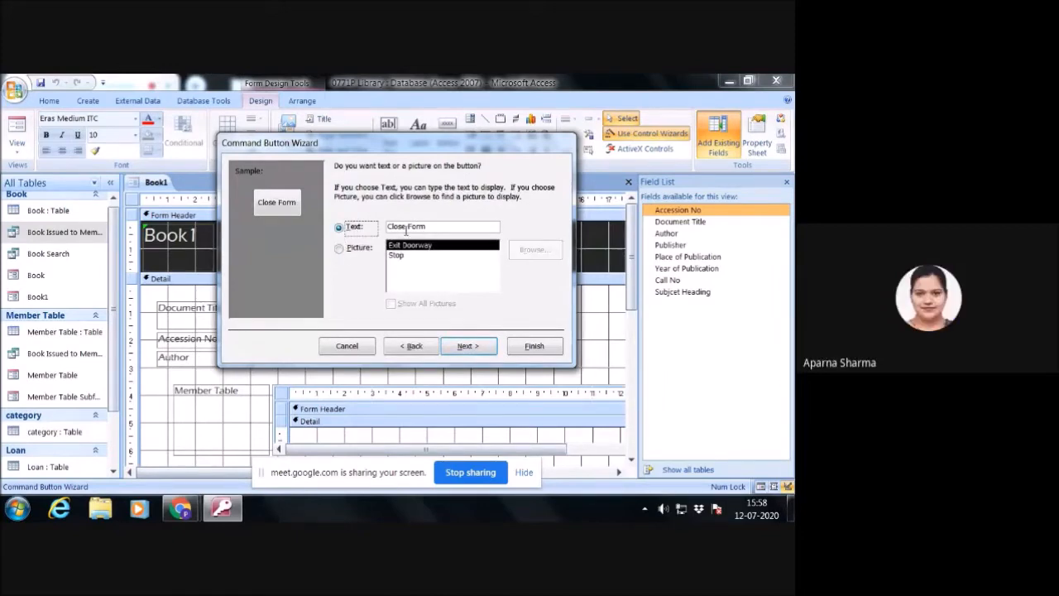
pyautogui.doubleClick(411, 227)
pyautogui.press('Delete')
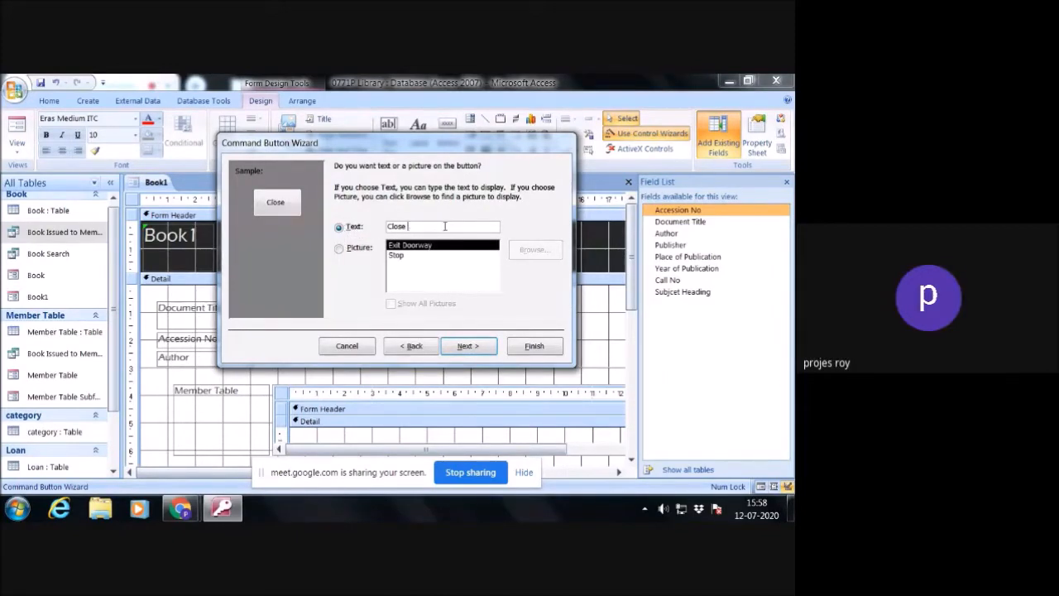
pyautogui.click(486, 346)
pyautogui.click(534, 346)
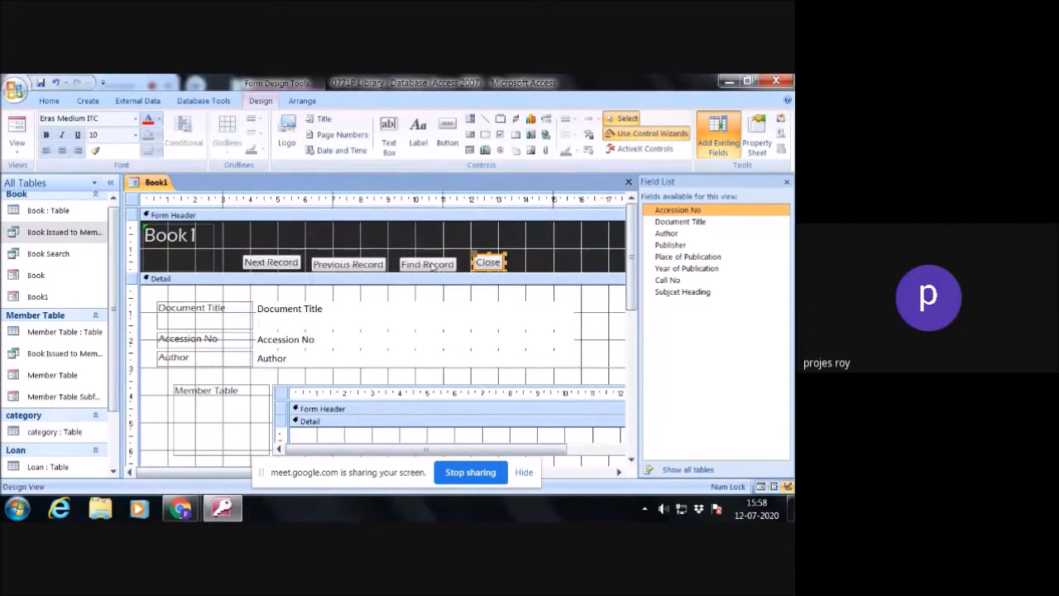
pyautogui.click(432, 265)
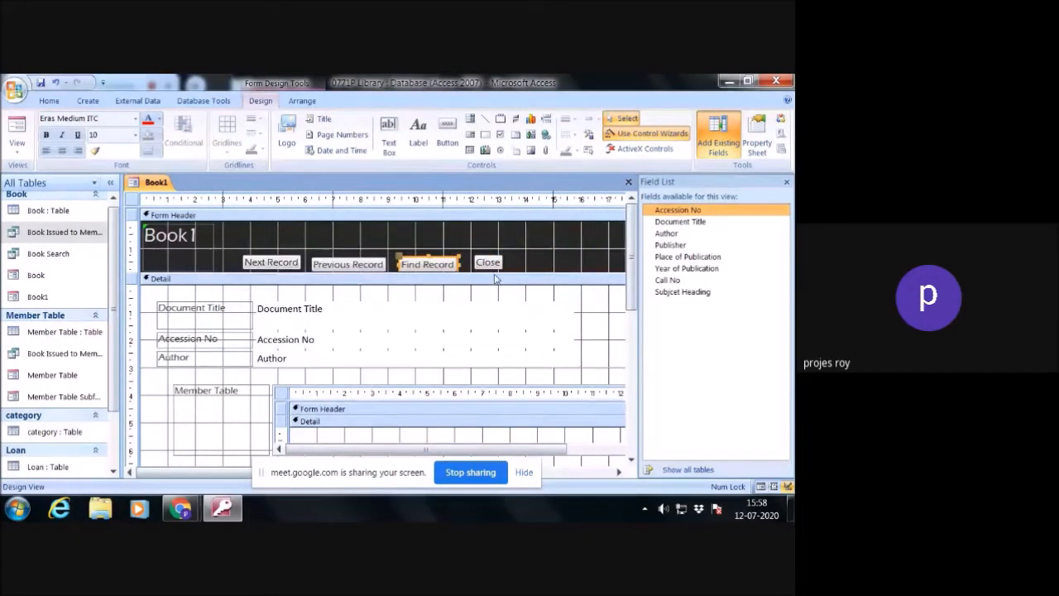
pyautogui.press('Delete')
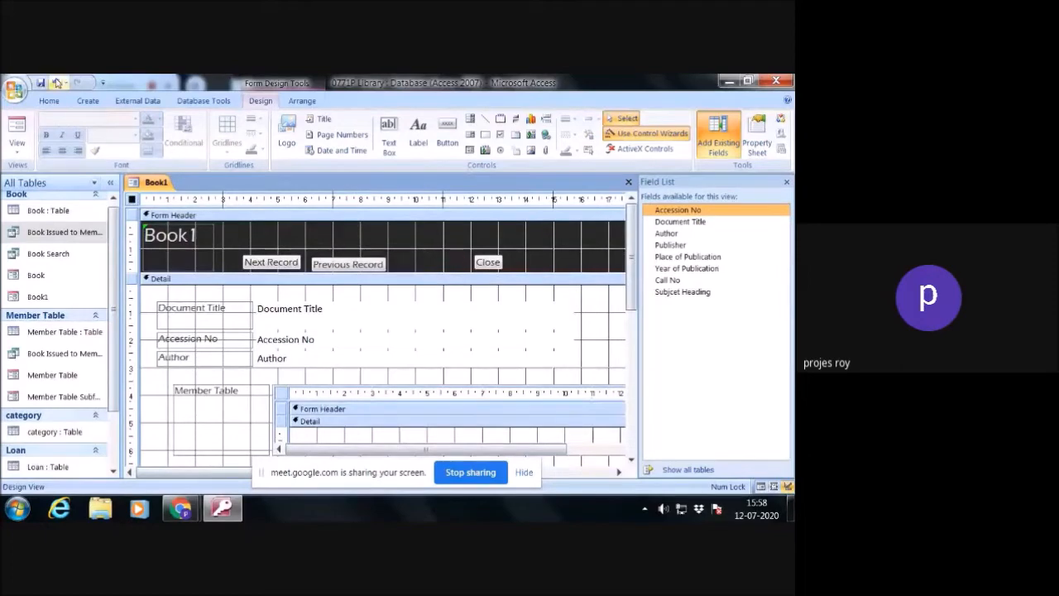
pyautogui.click(56, 83)
pyautogui.click(464, 255)
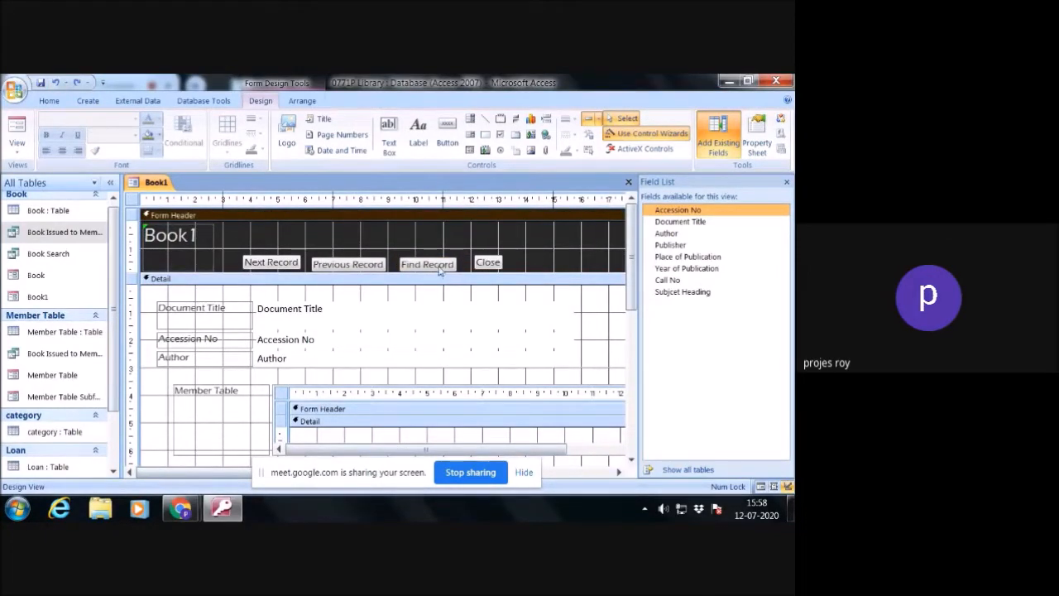
# - Align the Previous Record, Find Record and Close buttons in the form header on one line with the Next Record button
pyautogui.click(372, 265)
pyautogui.click(428, 265)
pyautogui.click(427, 263)
pyautogui.click(472, 266)
pyautogui.click(492, 263)
pyautogui.moveTo(492, 264); pyautogui.dragTo(491, 261)
pyautogui.click(508, 265)
pyautogui.click(490, 260)
pyautogui.click(526, 254)
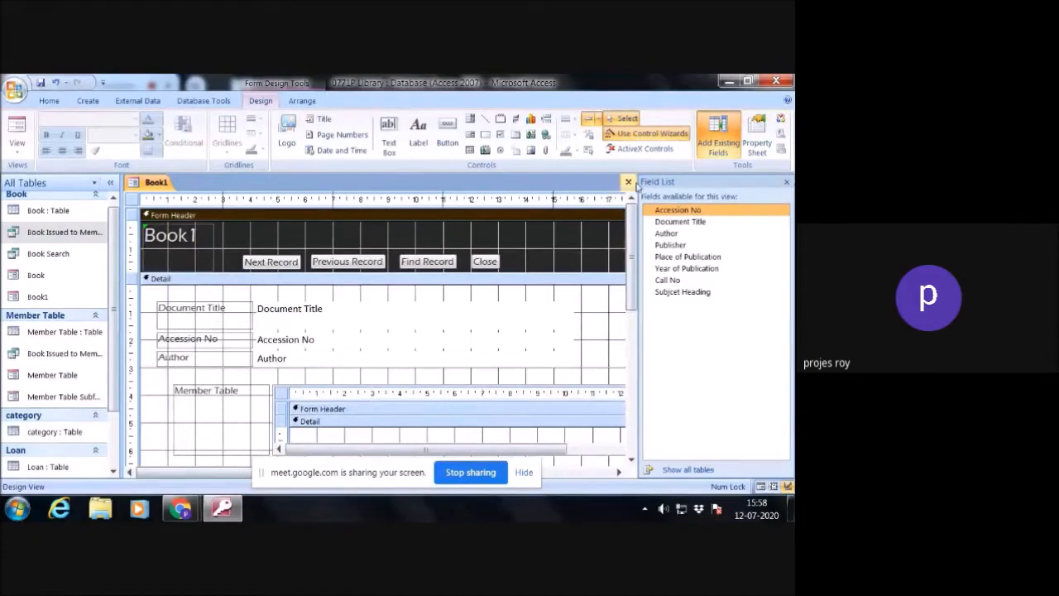
# - Close the field list and the Book1 design with its changes saved, and reopen the form to test its Close button
pyautogui.click(786, 182)
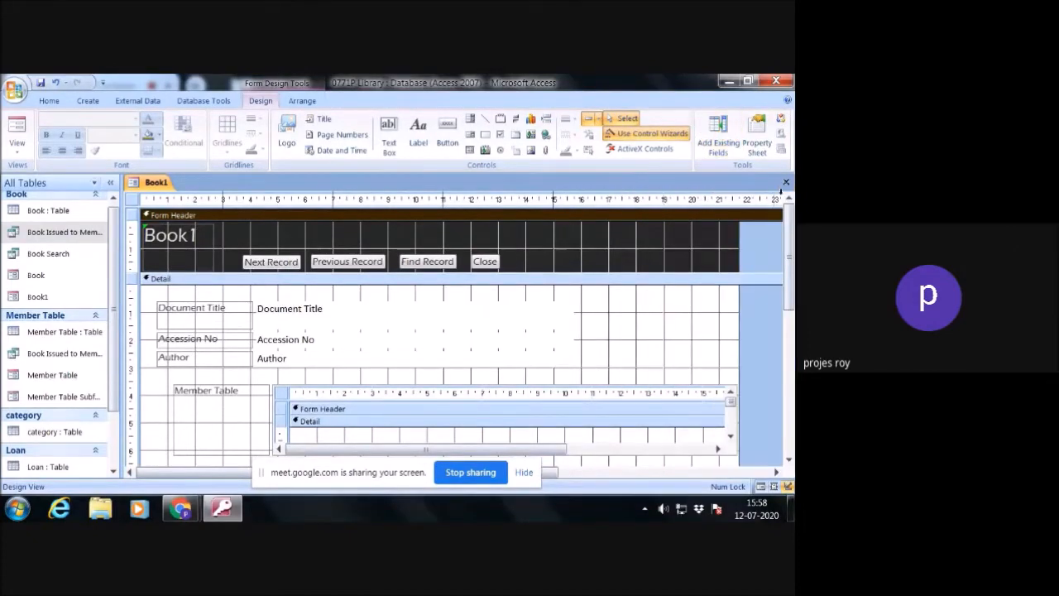
pyautogui.click(786, 182)
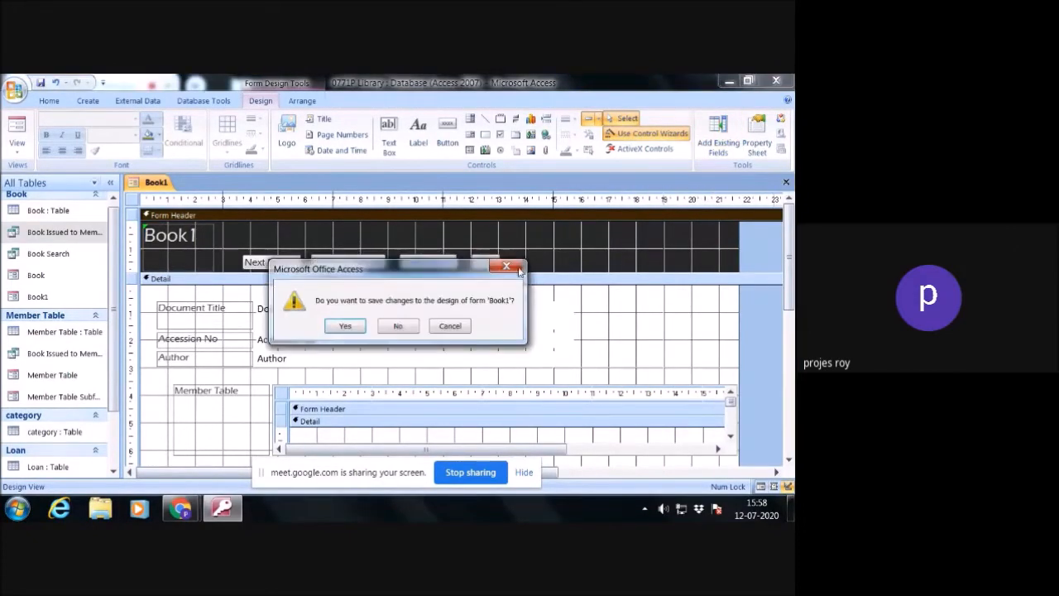
pyautogui.click(346, 326)
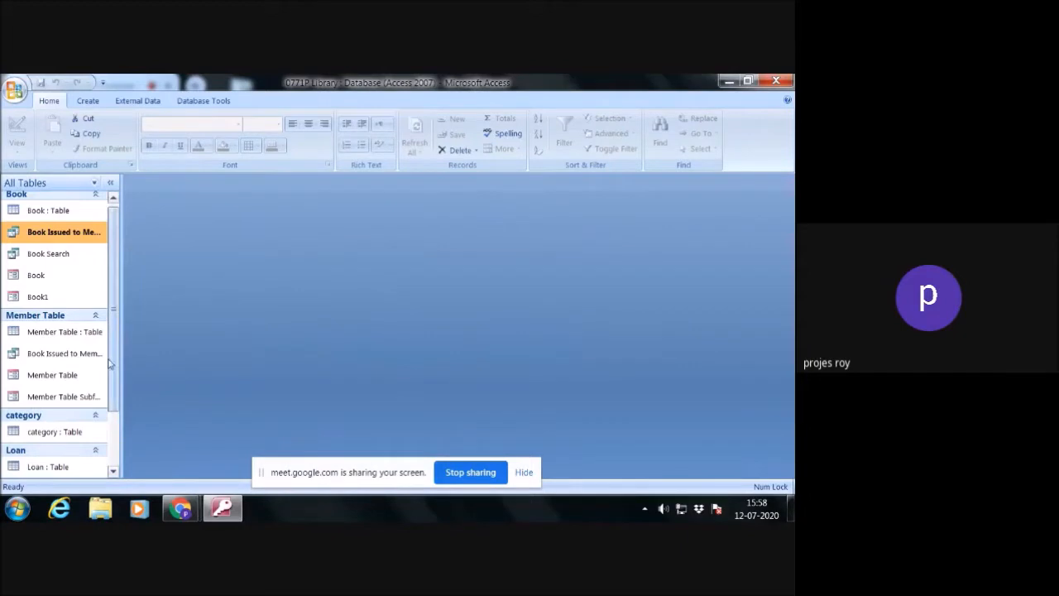
pyautogui.doubleClick(60, 297)
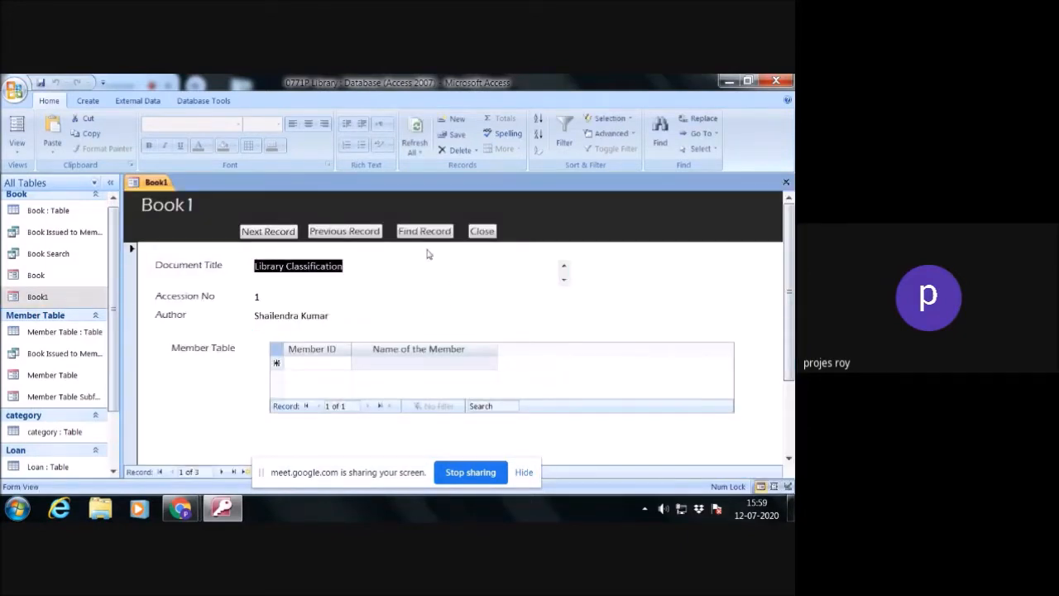
pyautogui.click(487, 233)
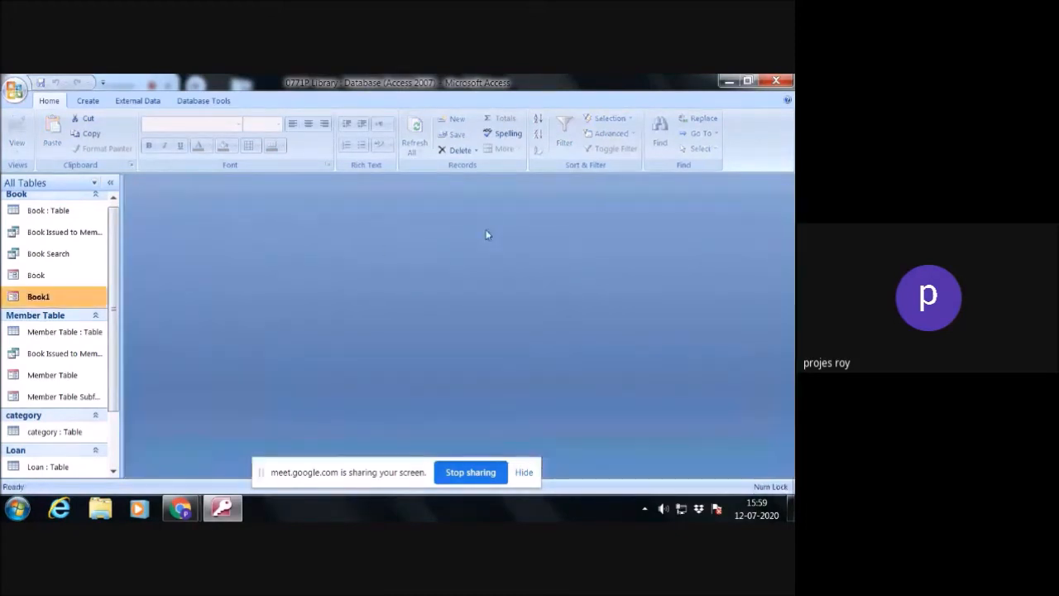
# - Run the Book Search query with "cricket" as the title of the book
pyautogui.doubleClick(57, 255)
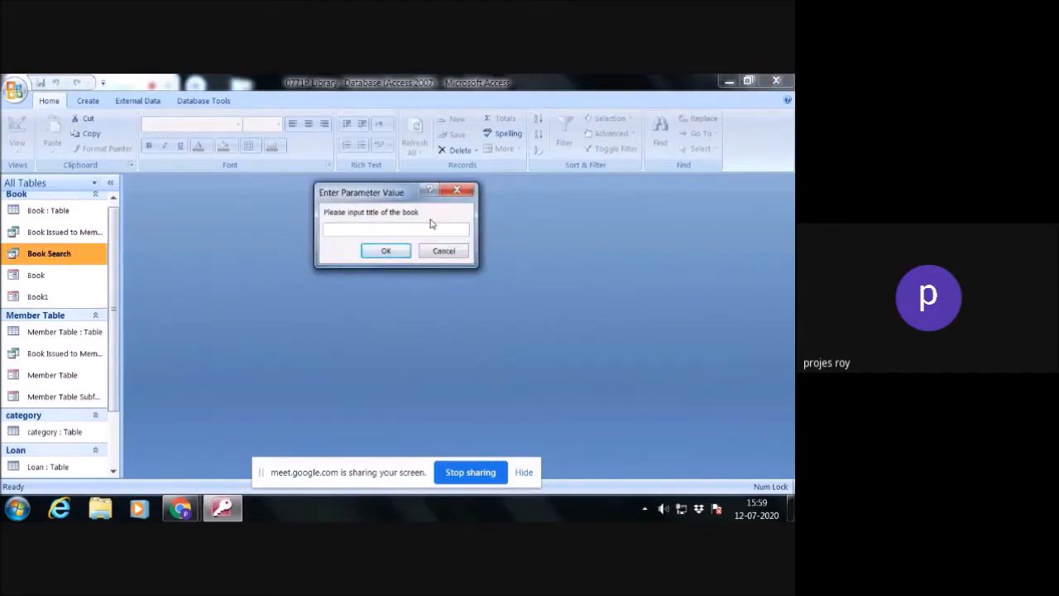
pyautogui.write('cricket*')
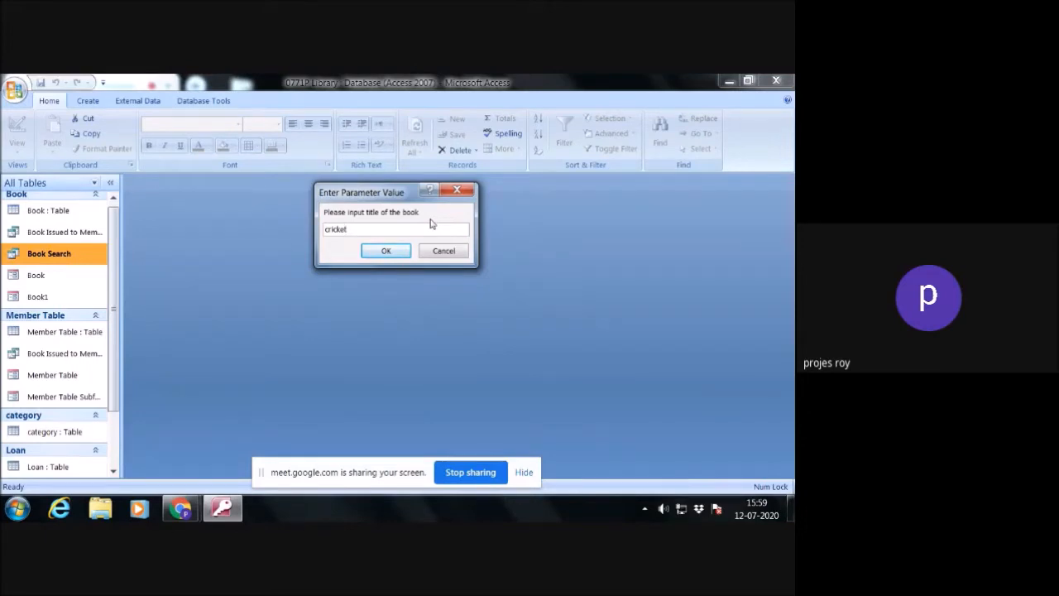
# - Extend the requested title to "cricket*", run the Book Search query and close its results
pyautogui.write('*')
pyautogui.press('Return')
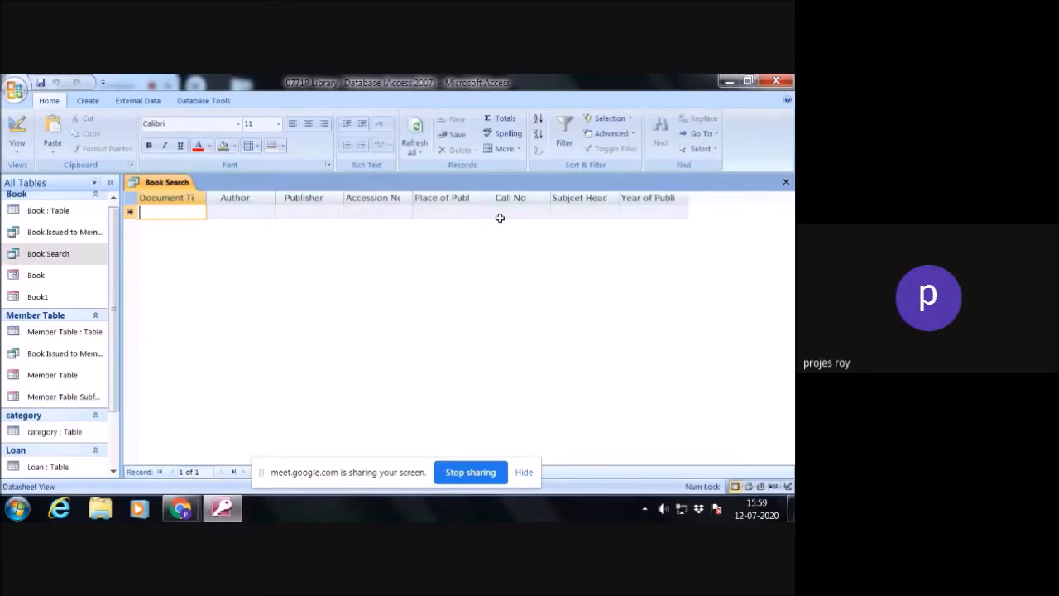
pyautogui.click(786, 182)
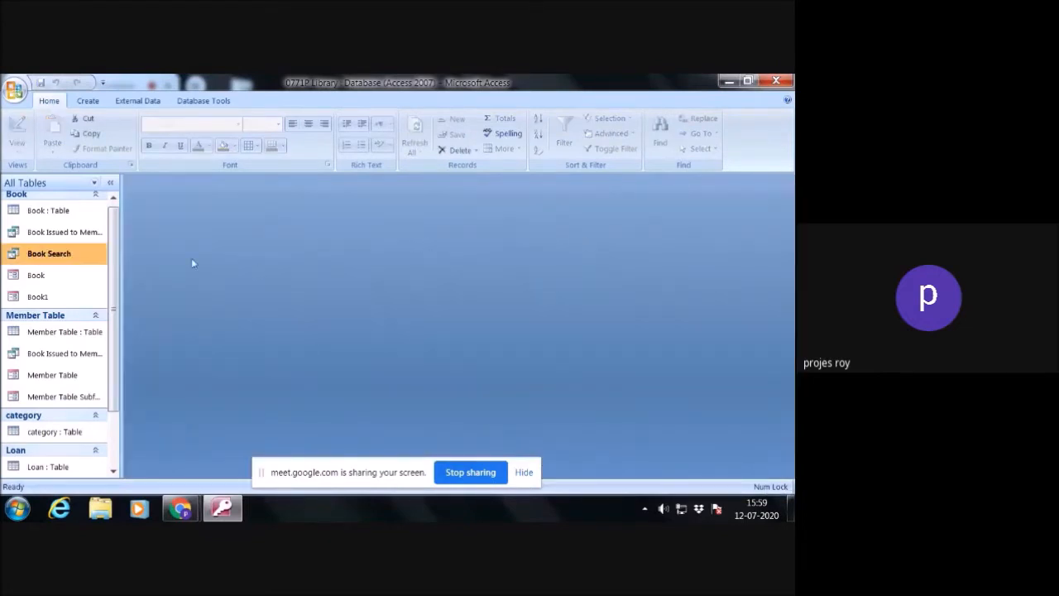
# - Run the Book Search query with "library" as the title of the book
pyautogui.doubleClick(65, 255)
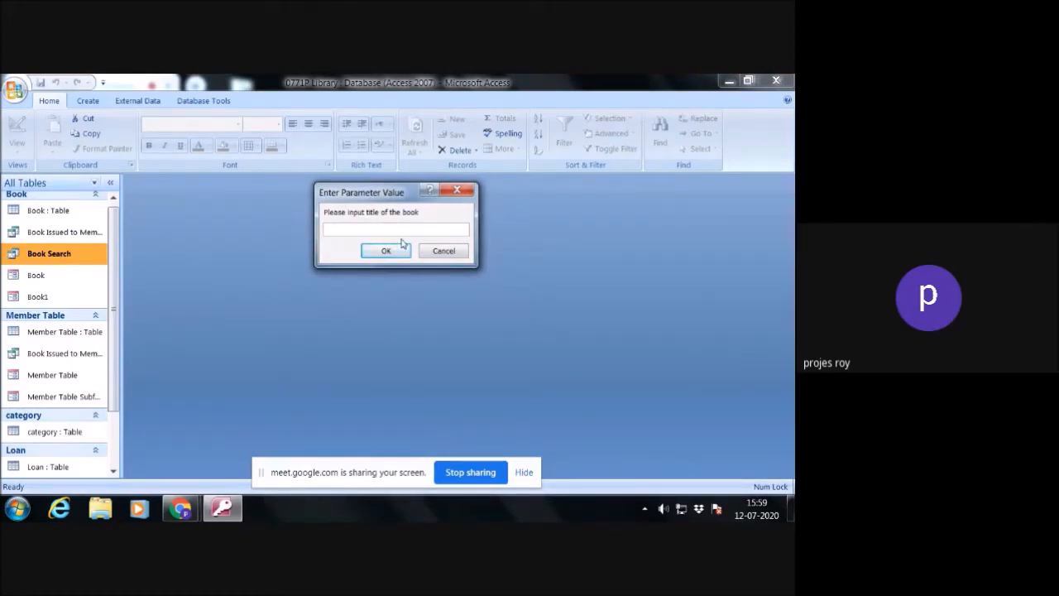
pyautogui.write('library')
pyautogui.click(402, 246)
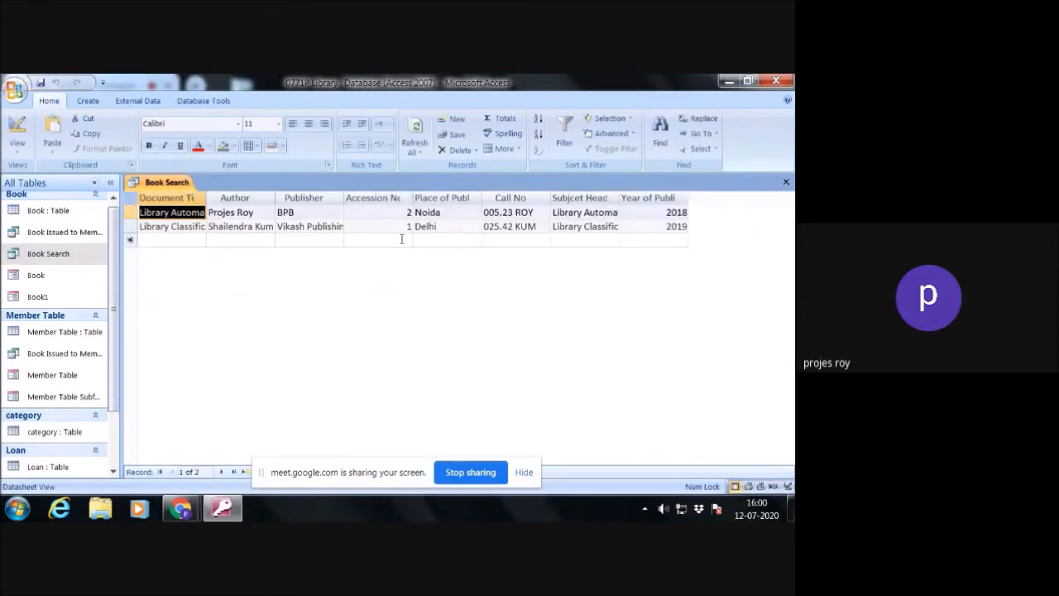
# - Widen the Document Title column to fit the full titles and close the Book Search query with its layout changes saved
pyautogui.click(203, 200)
pyautogui.click(448, 403)
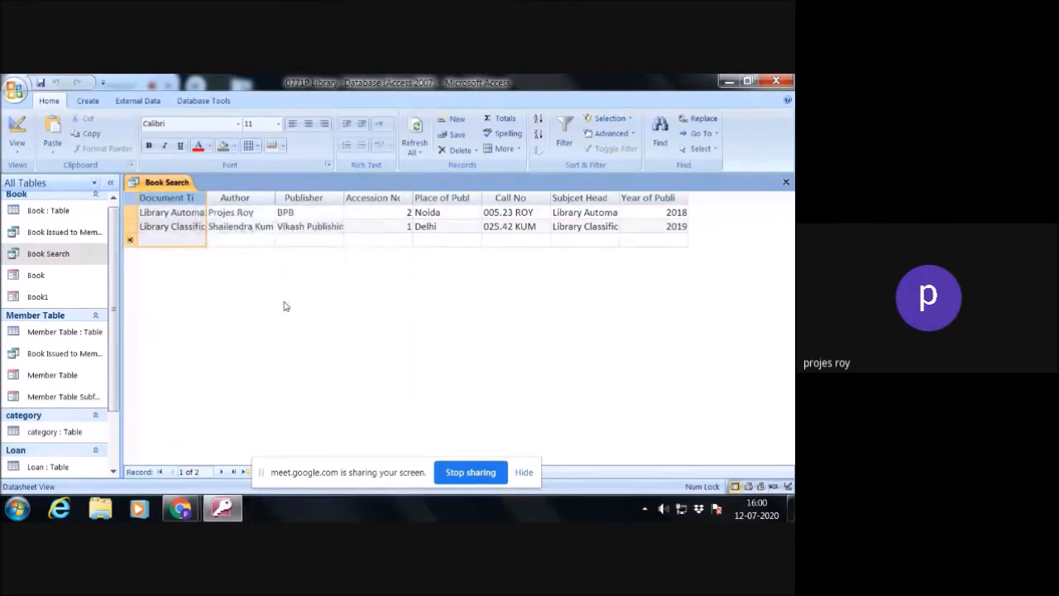
pyautogui.moveTo(209, 194); pyautogui.dragTo(230, 198)
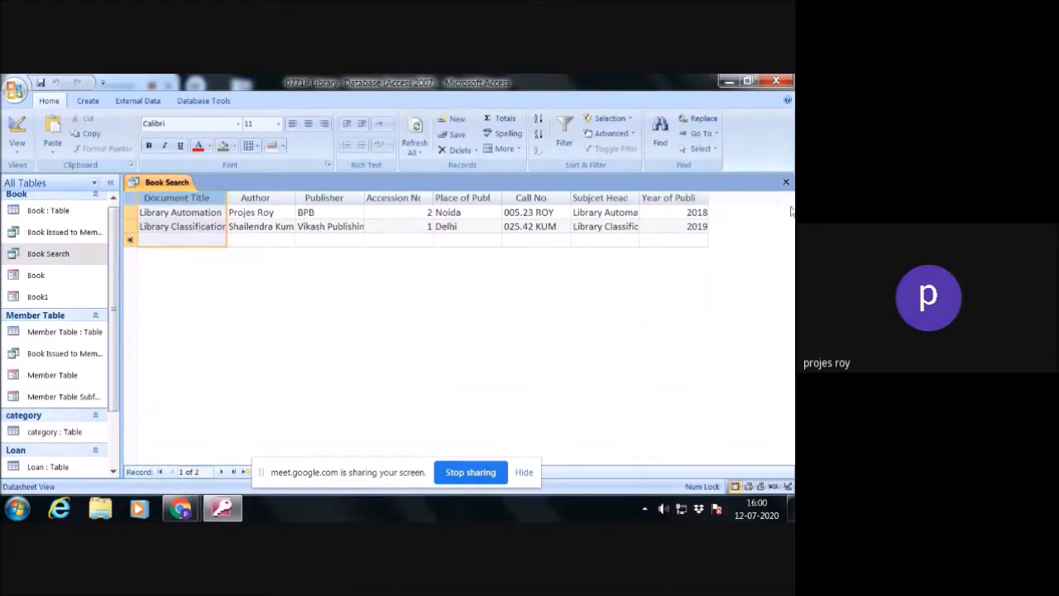
pyautogui.moveTo(227, 198); pyautogui.dragTo(252, 198)
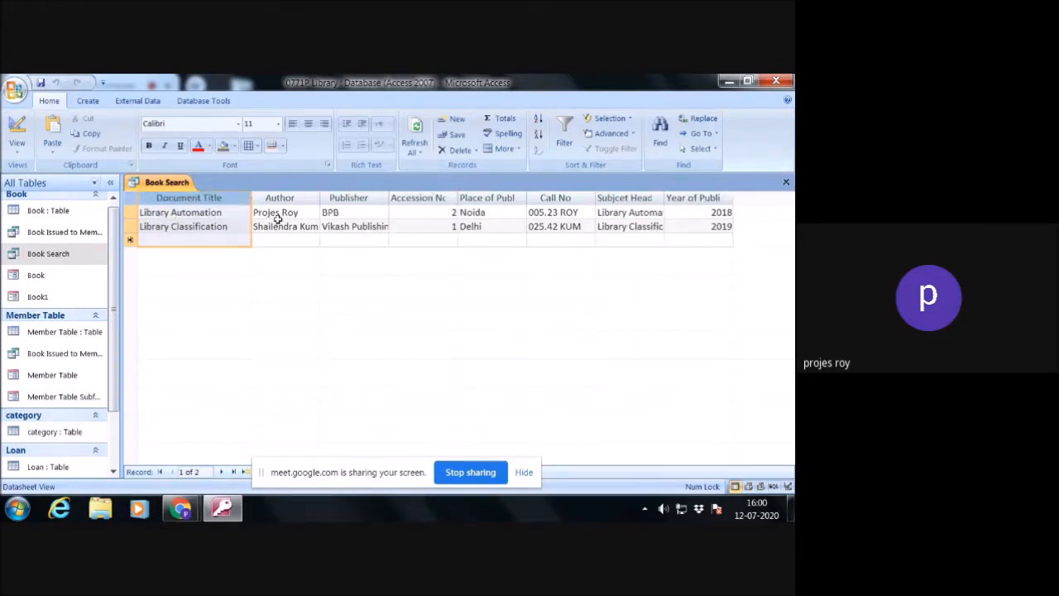
pyautogui.click(785, 182)
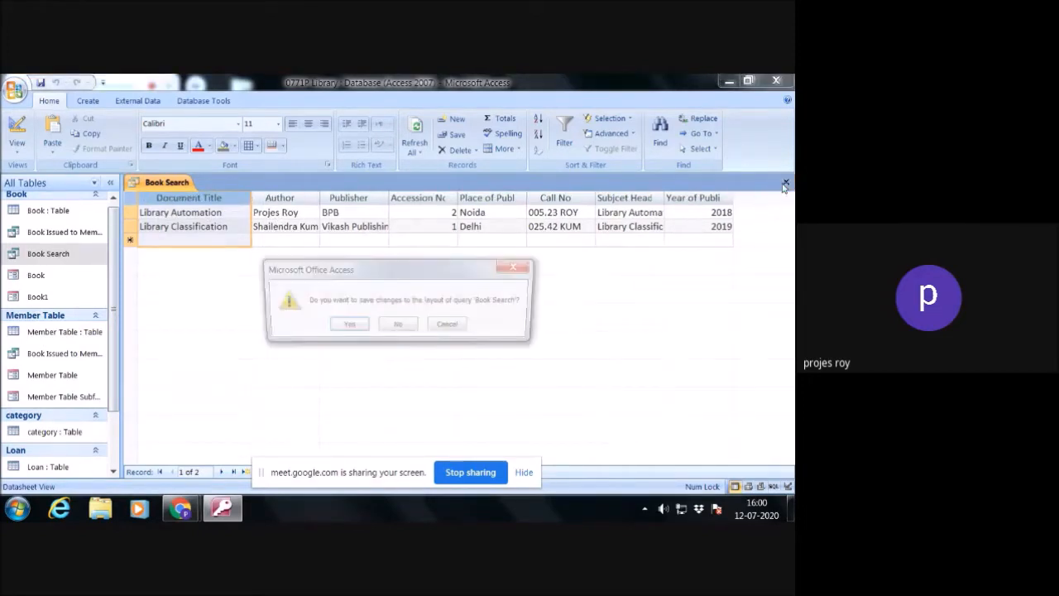
pyautogui.click(349, 324)
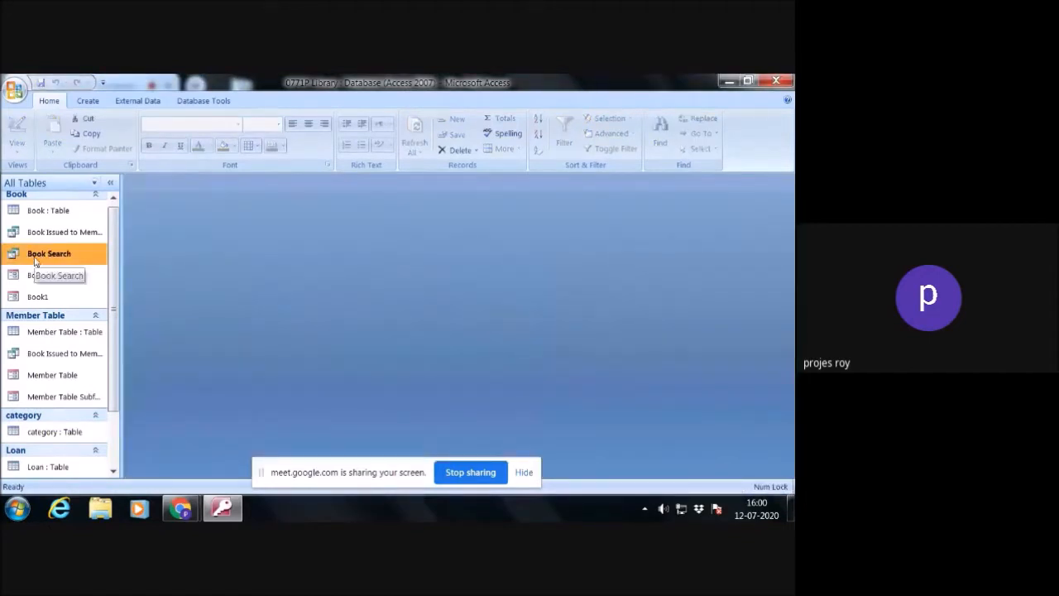
# - Run the Book Search query with "library Automation" as the title and close its results
pyautogui.doubleClick(35, 263)
pyautogui.write('library A')
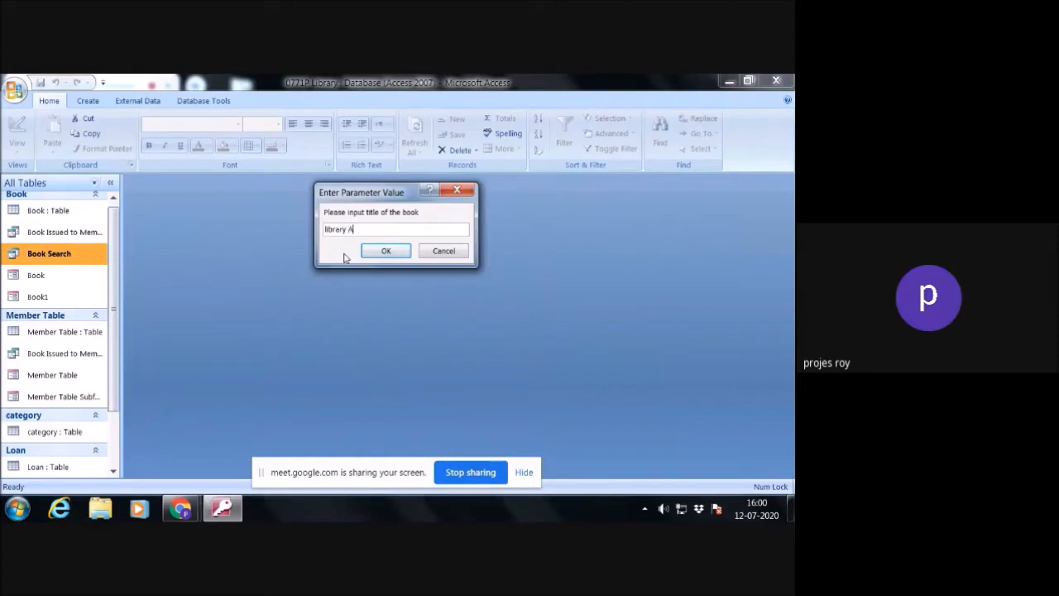
pyautogui.write('utomation')
pyautogui.click(383, 251)
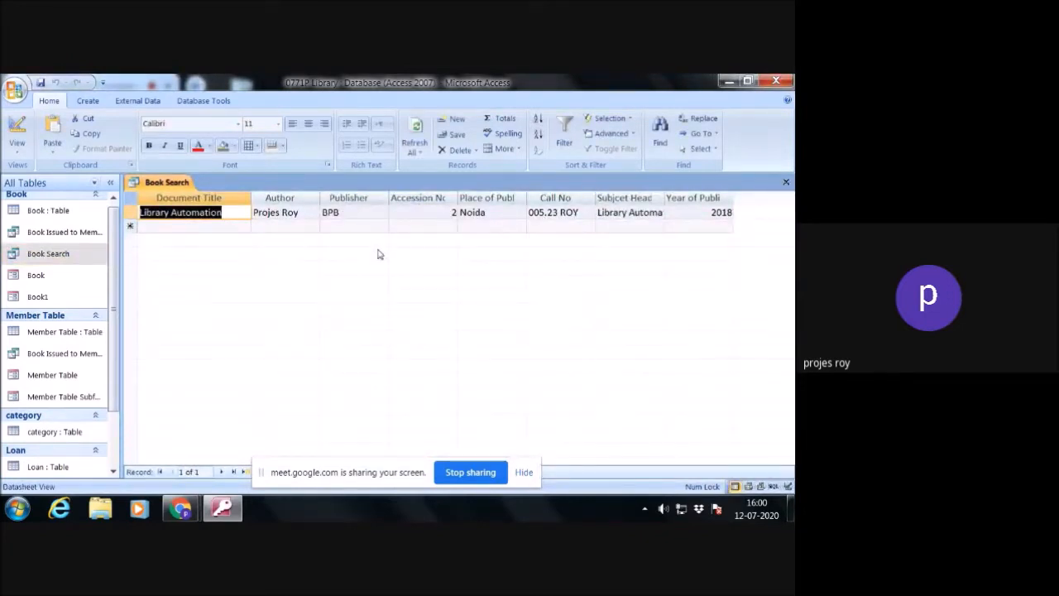
pyautogui.click(786, 182)
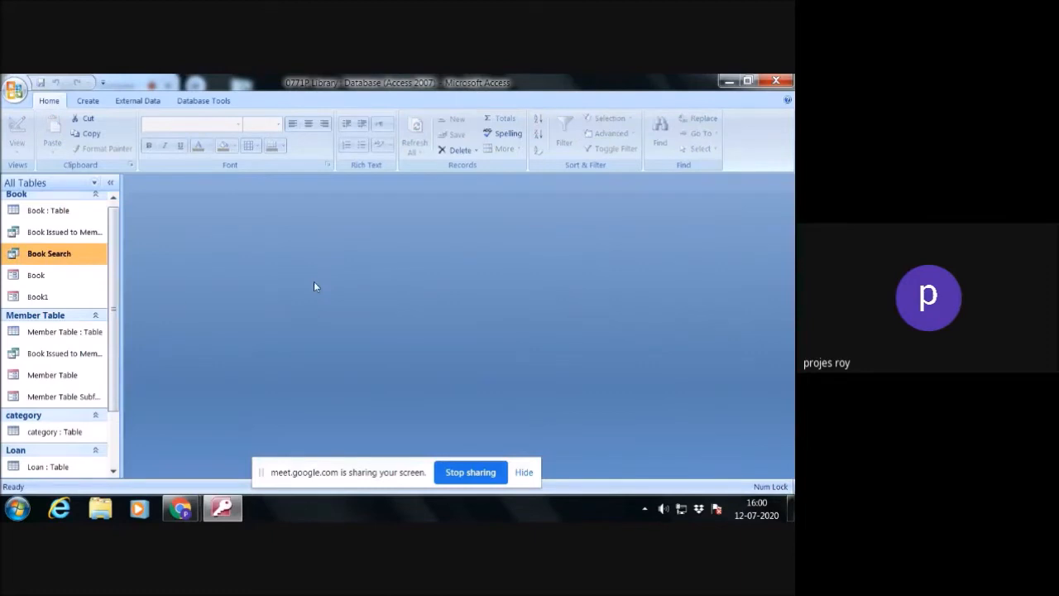
# - Open the Book form, advance to its third record to check the document title, and close the form
pyautogui.doubleClick(67, 261)
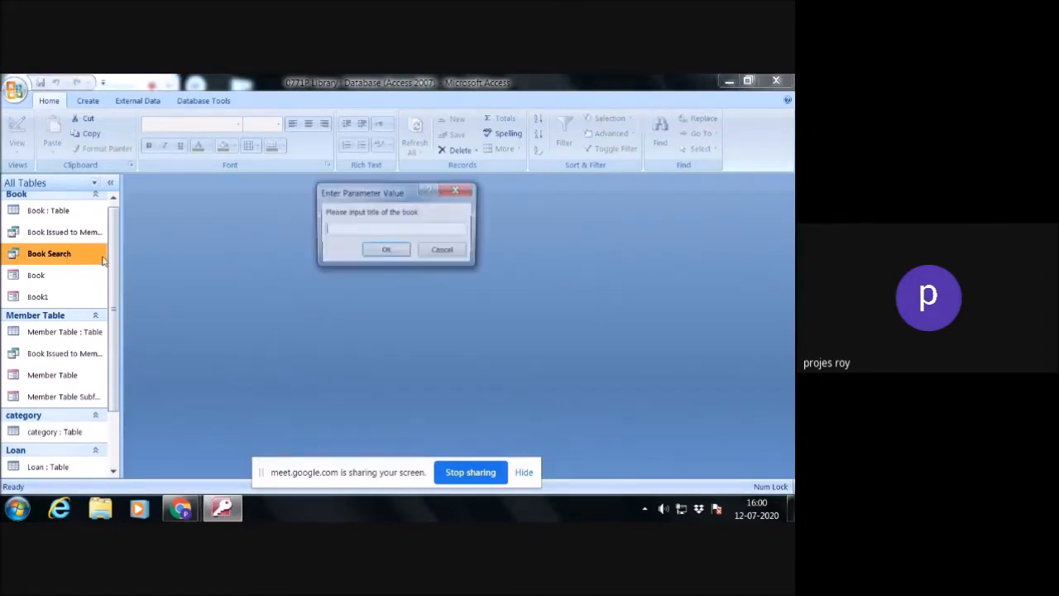
pyautogui.click(437, 252)
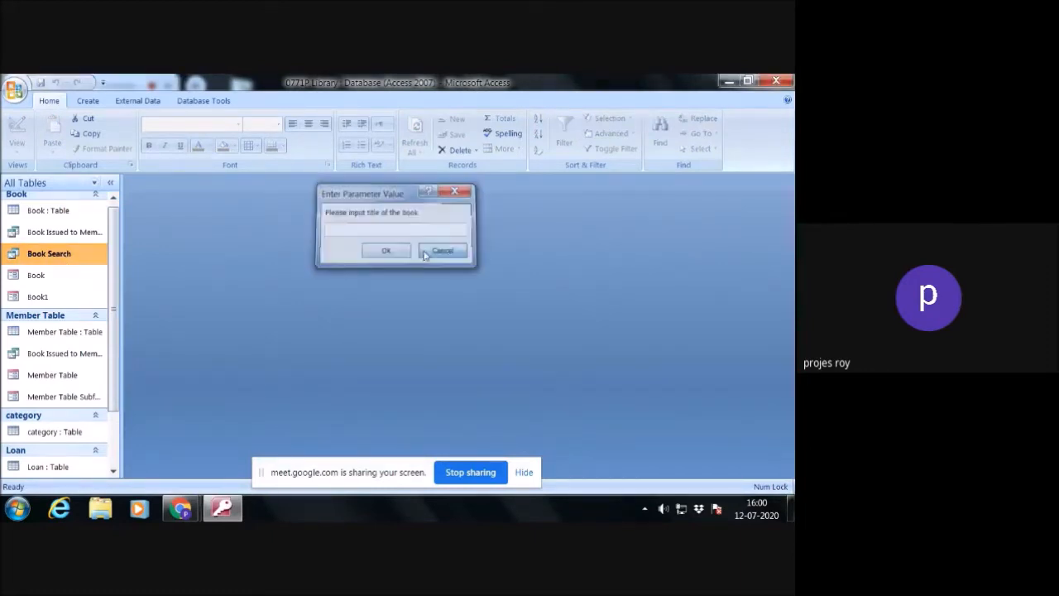
pyautogui.doubleClick(55, 275)
pyautogui.click(248, 240)
pyautogui.click(250, 241)
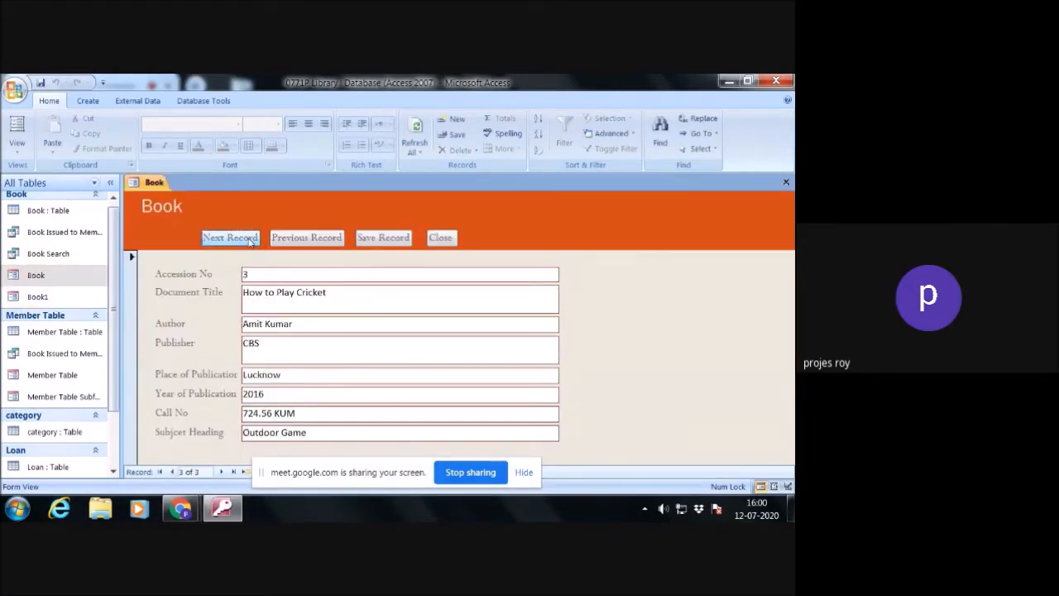
pyautogui.click(440, 238)
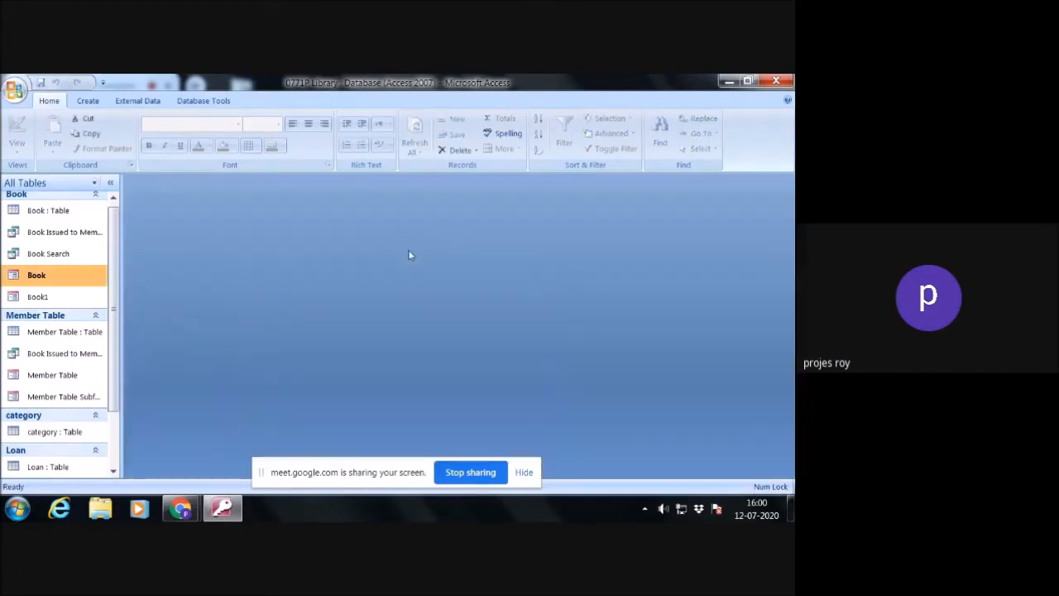
# - Run the Book Search query with "*cricket" as the title and close its results
pyautogui.click(38, 257)
pyautogui.doubleClick(39, 258)
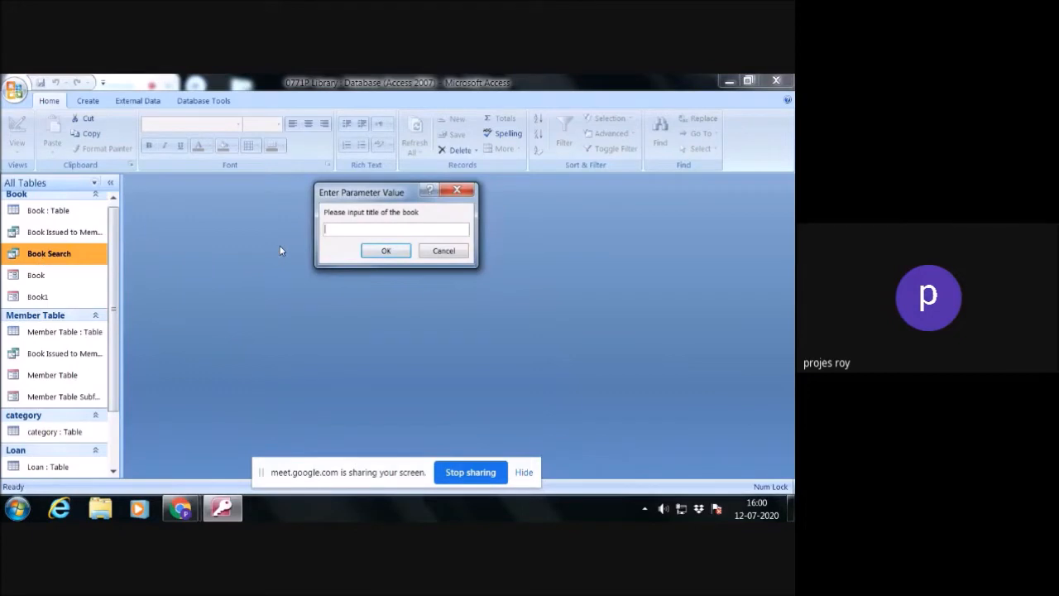
pyautogui.write('*cricket')
pyautogui.press('Return')
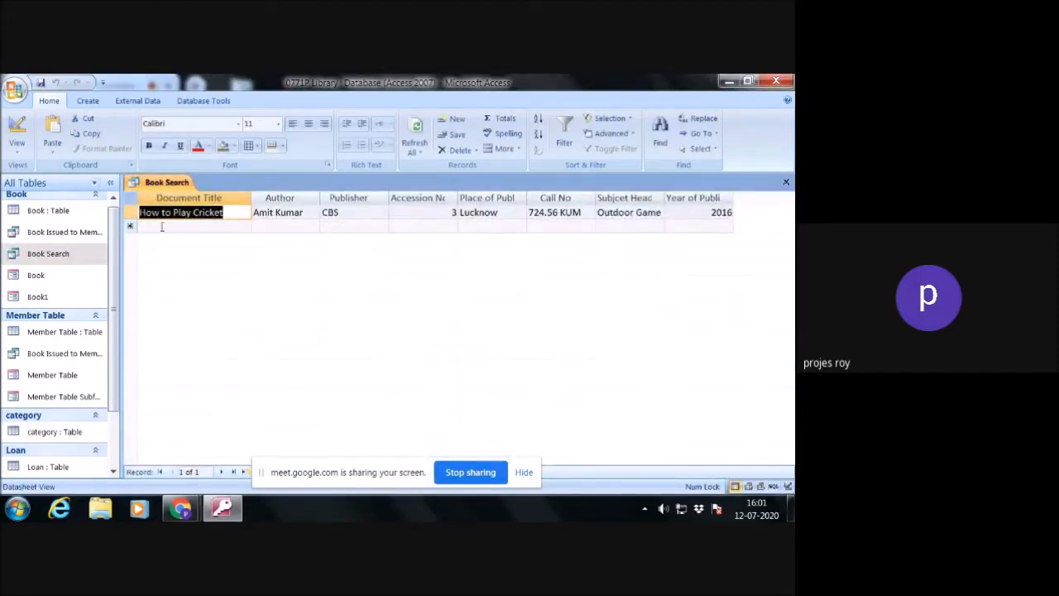
pyautogui.click(786, 183)
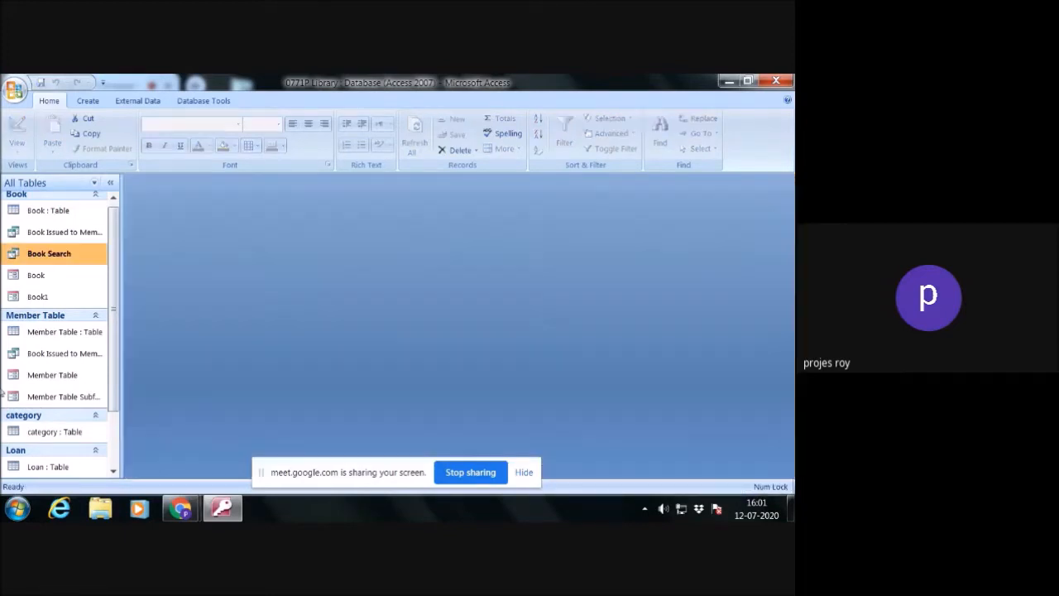
# - Run the Book Search query with the partial title "*cri*" and close its results
pyautogui.doubleClick(47, 252)
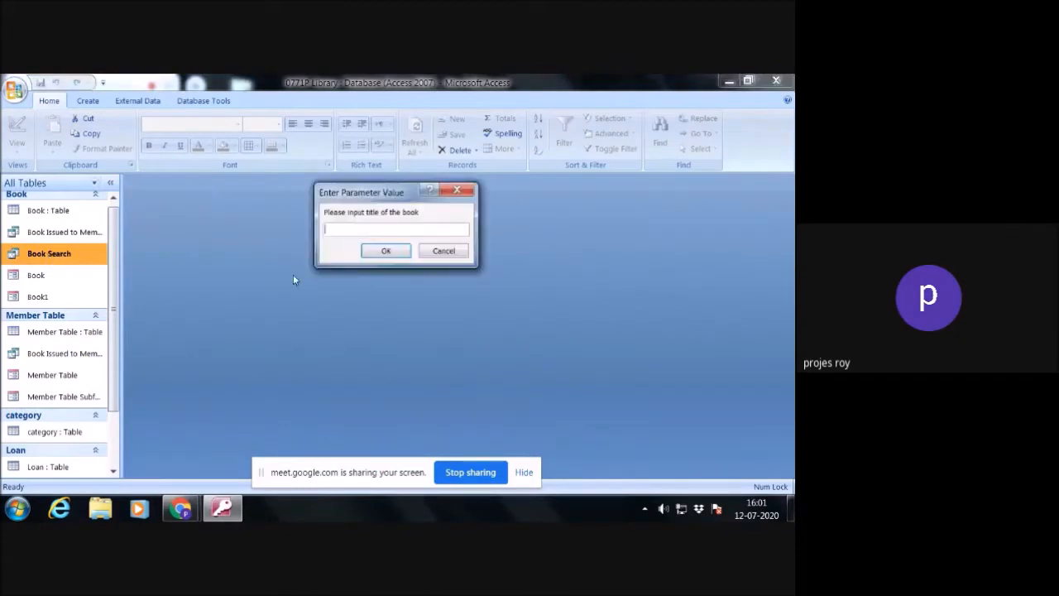
pyautogui.write('*cri*')
pyautogui.press('Return')
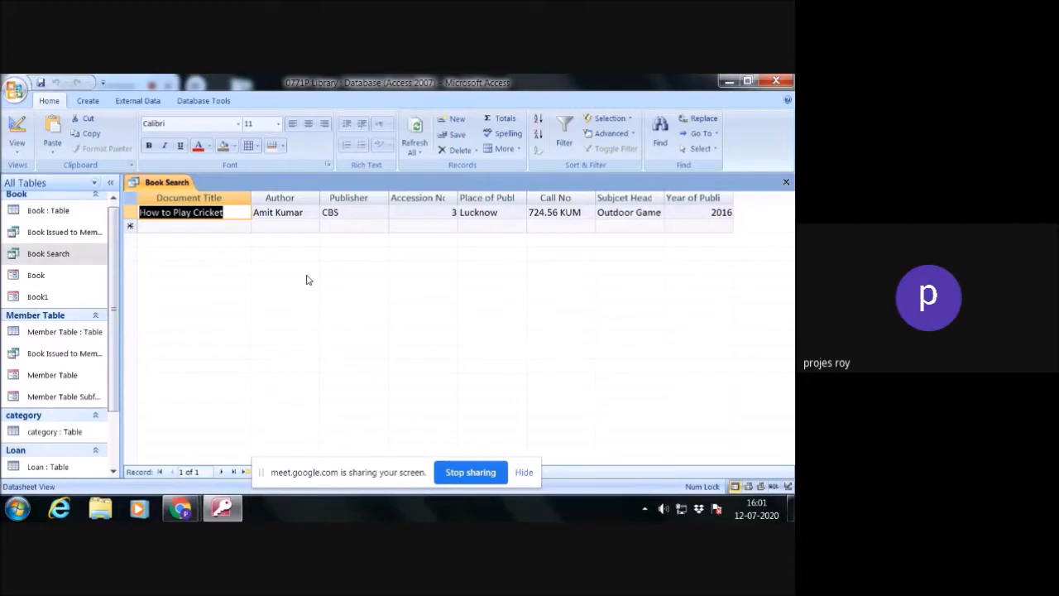
pyautogui.click(786, 182)
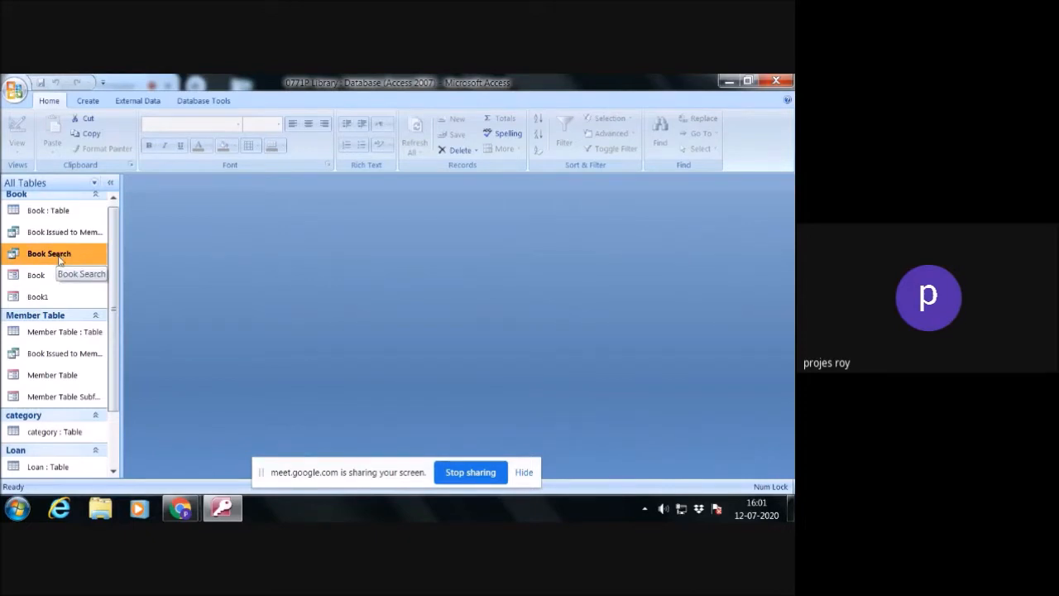
# - Start a Form Wizard form based on the Book Search query with all its fields and the Tabular layout
pyautogui.click(89, 101)
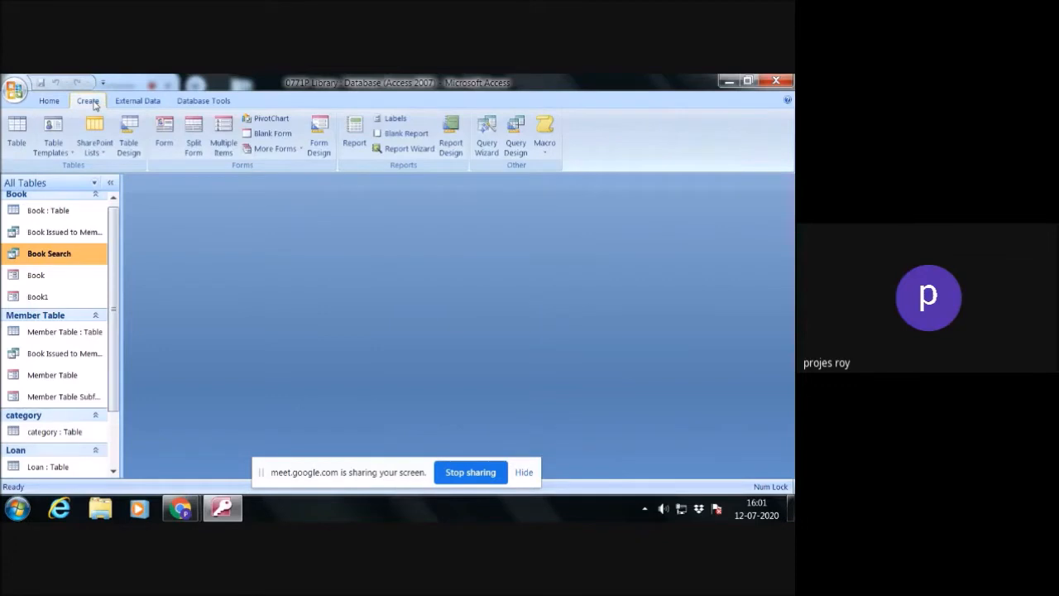
pyautogui.click(297, 150)
pyautogui.click(300, 174)
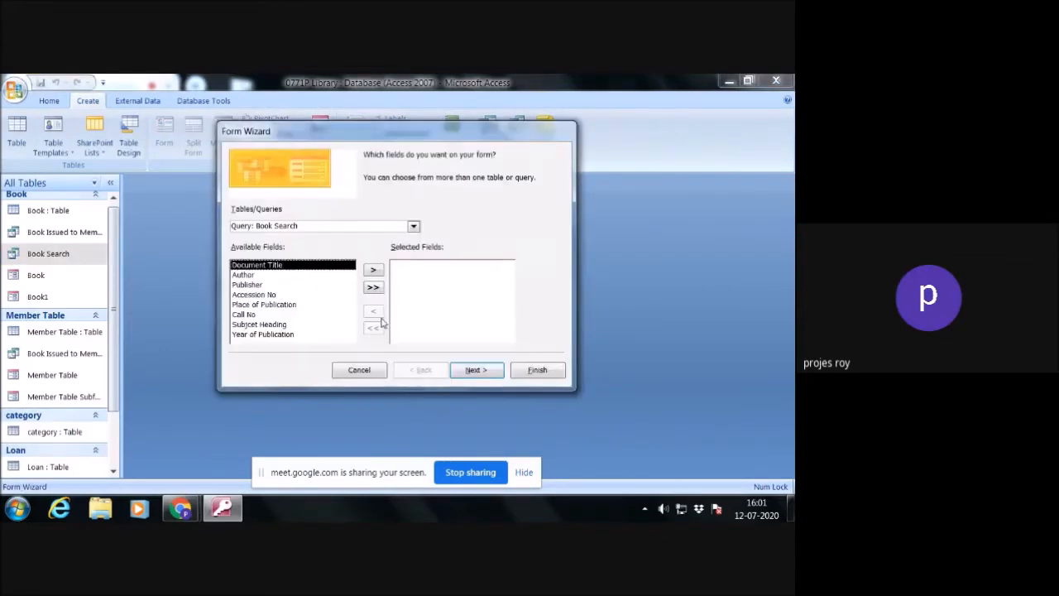
pyautogui.click(412, 228)
pyautogui.click(412, 227)
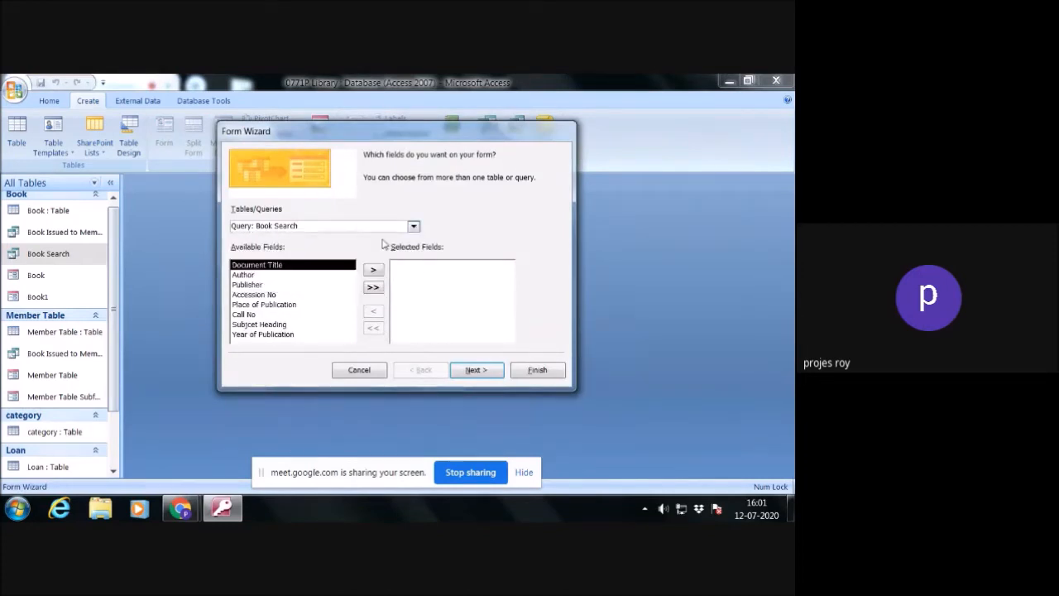
pyautogui.click(377, 290)
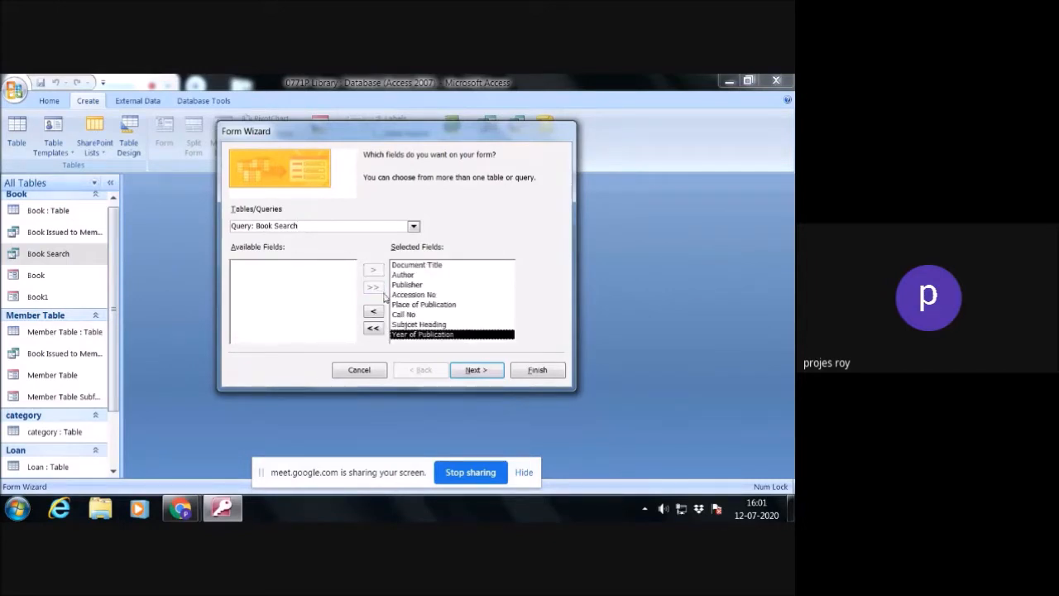
pyautogui.click(476, 372)
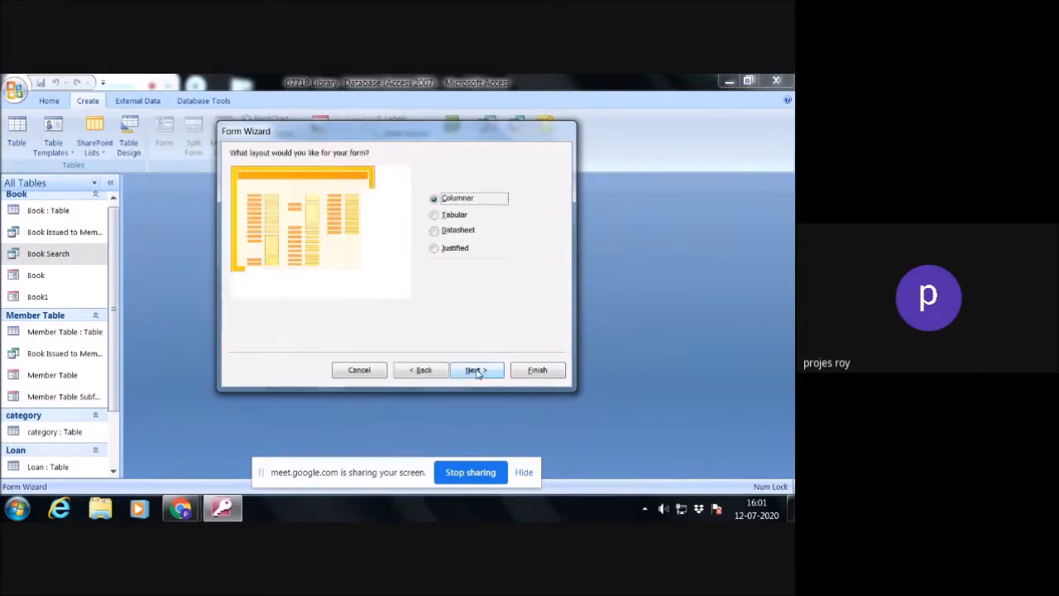
pyautogui.click(434, 215)
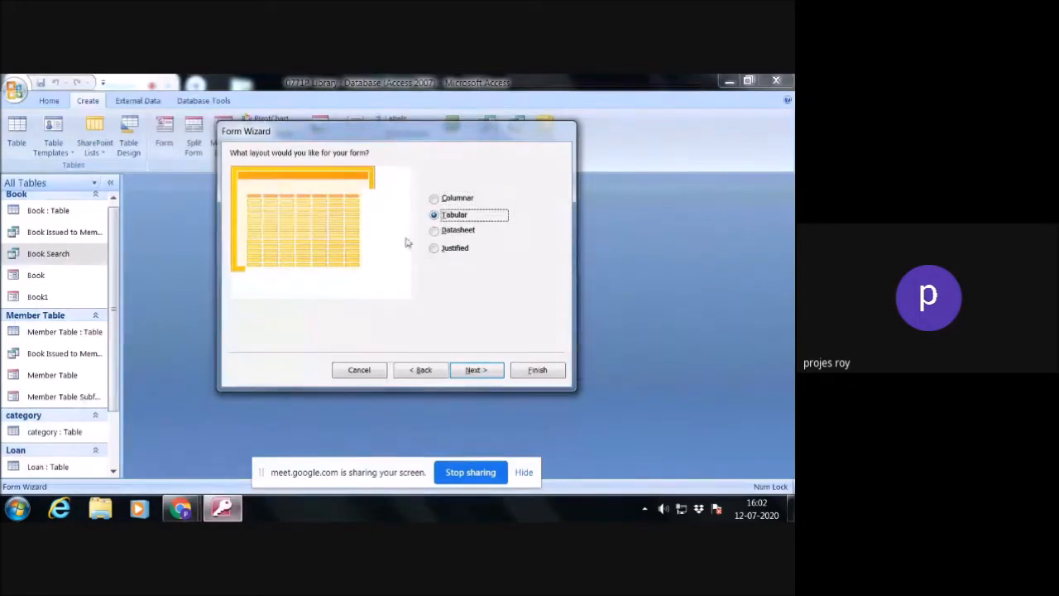
pyautogui.click(478, 372)
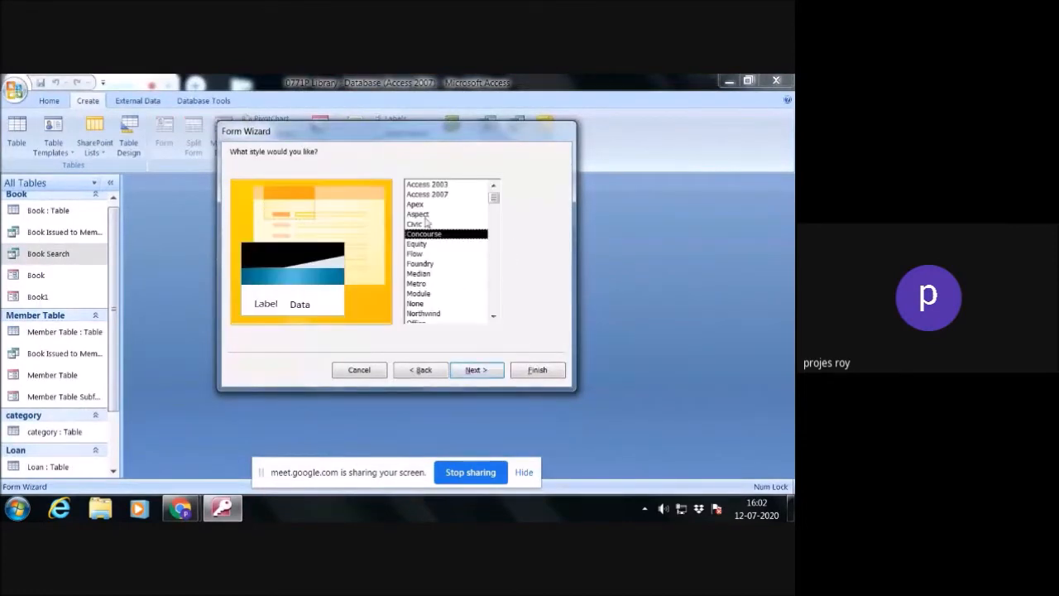
# - Choose the Metro style and finish the form with the title Book Search, opening it to view information
pyautogui.click(423, 214)
pyautogui.click(422, 204)
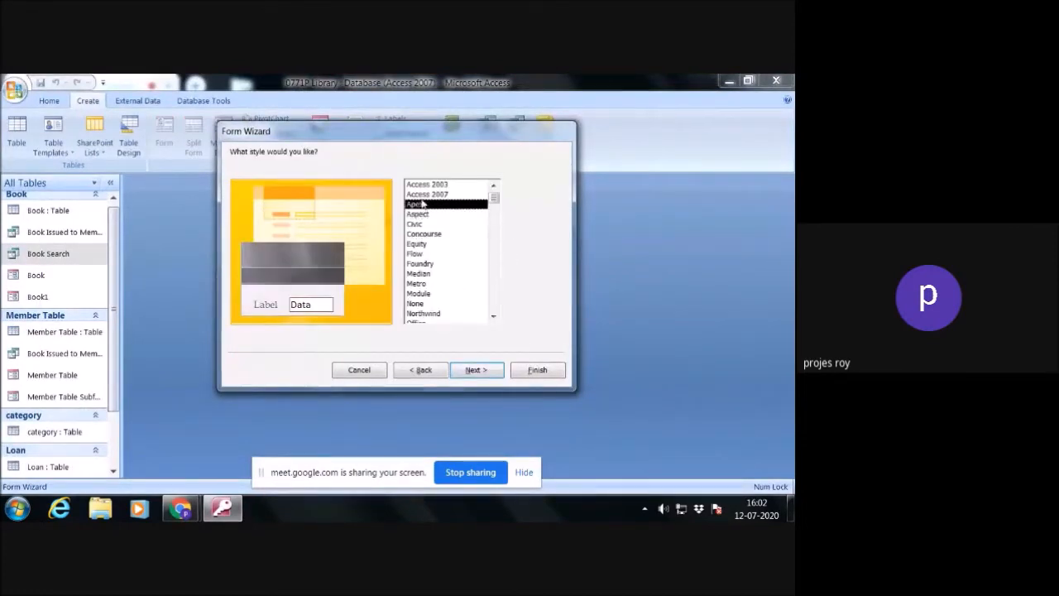
pyautogui.click(427, 195)
pyautogui.click(429, 184)
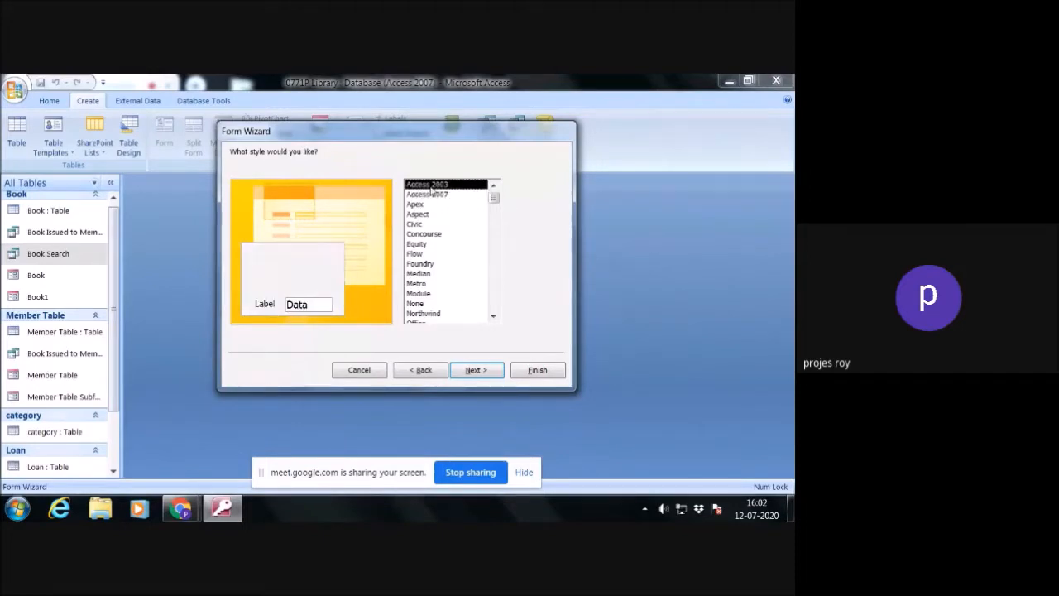
pyautogui.click(420, 253)
pyautogui.click(423, 263)
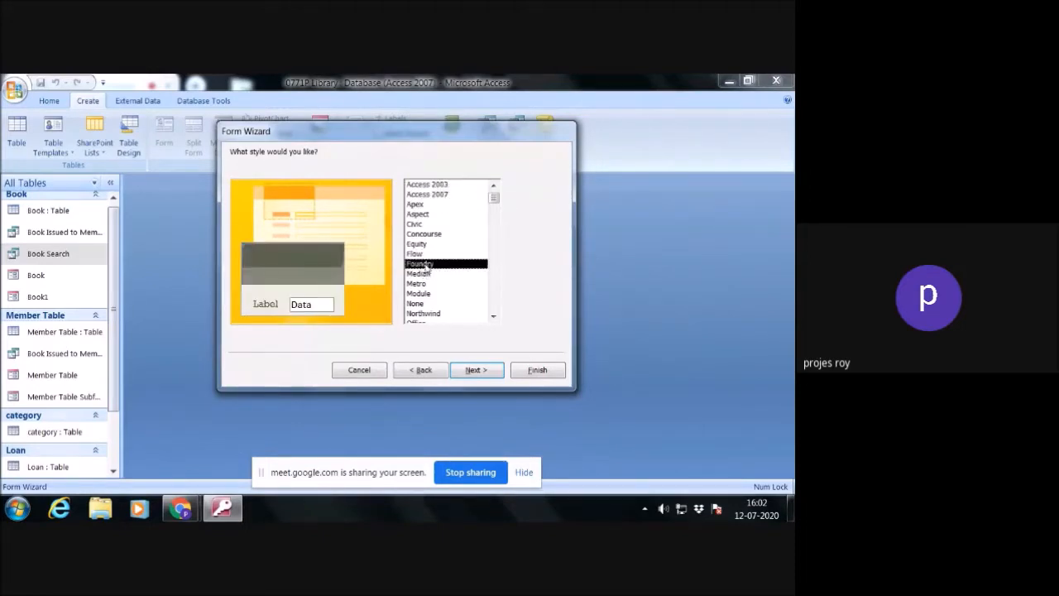
pyautogui.click(425, 273)
pyautogui.click(425, 284)
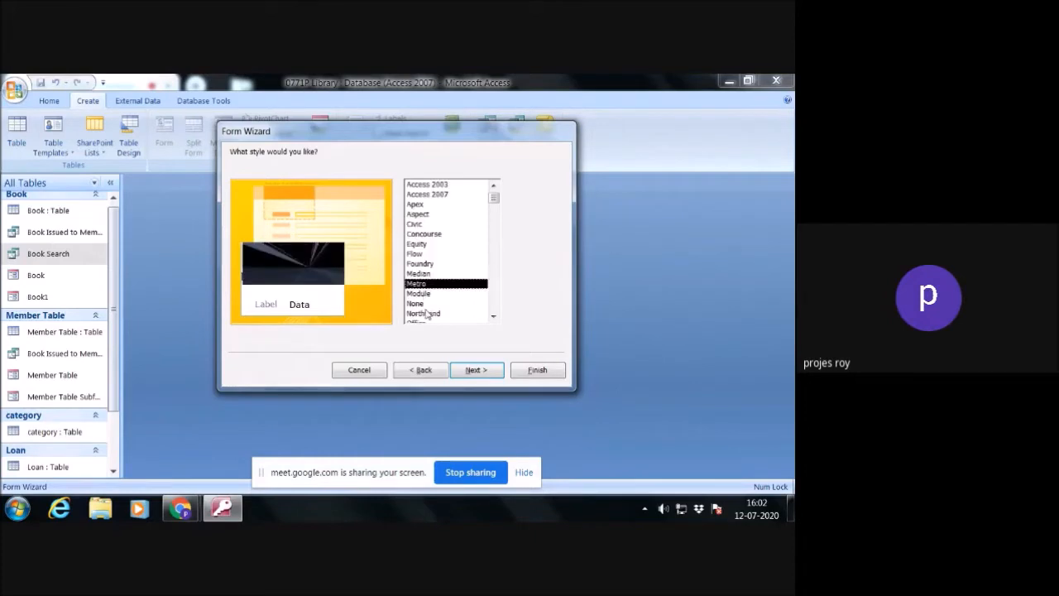
pyautogui.click(479, 369)
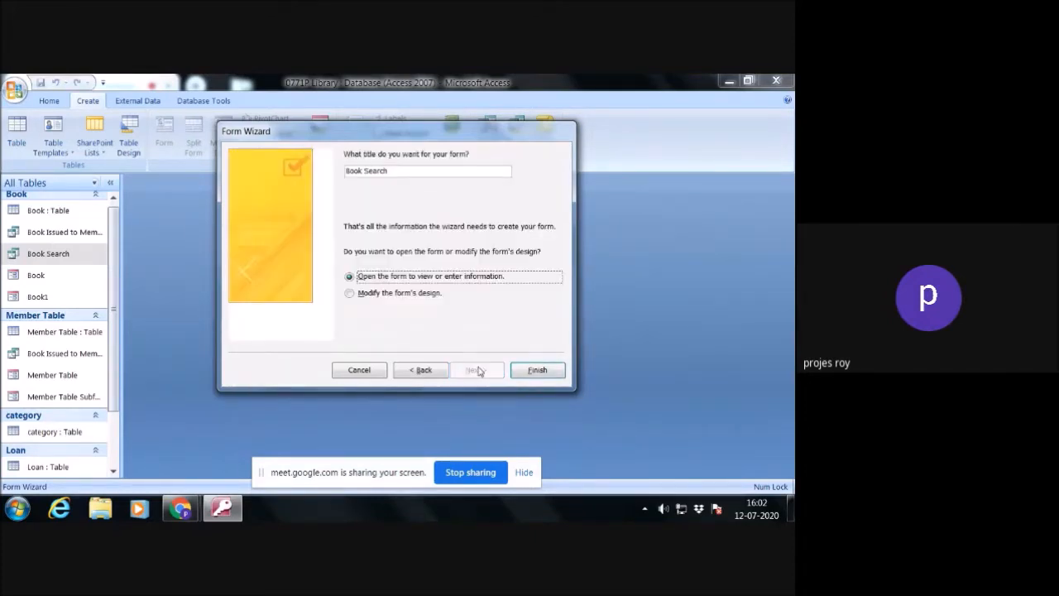
pyautogui.click(538, 370)
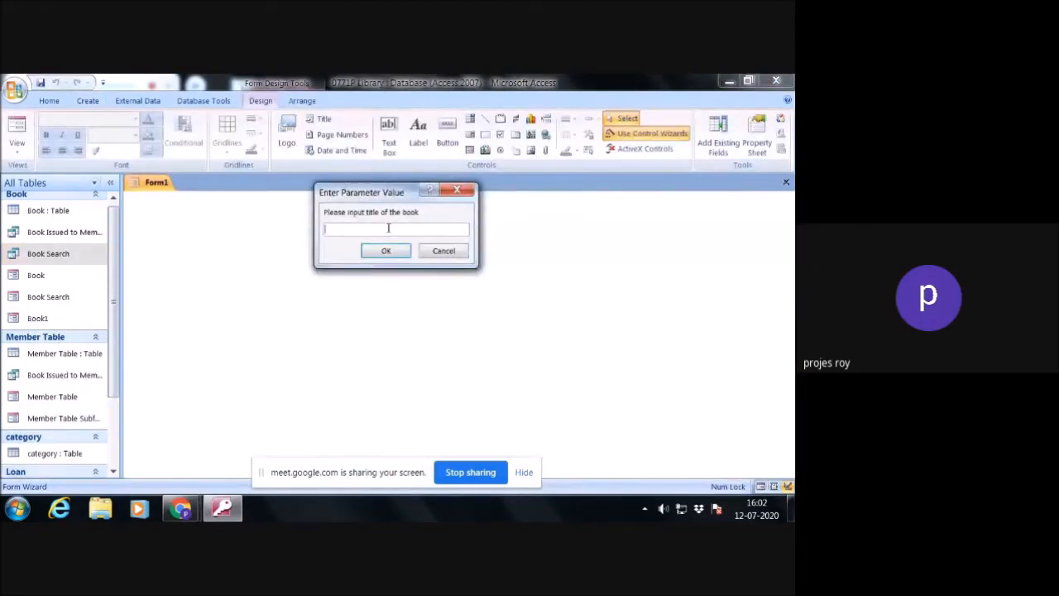
# - Enter a title search value at the parameter prompt to open the Book Search form's records, and switch the form to Design View
pyautogui.write('8')
pyautogui.press('Return')
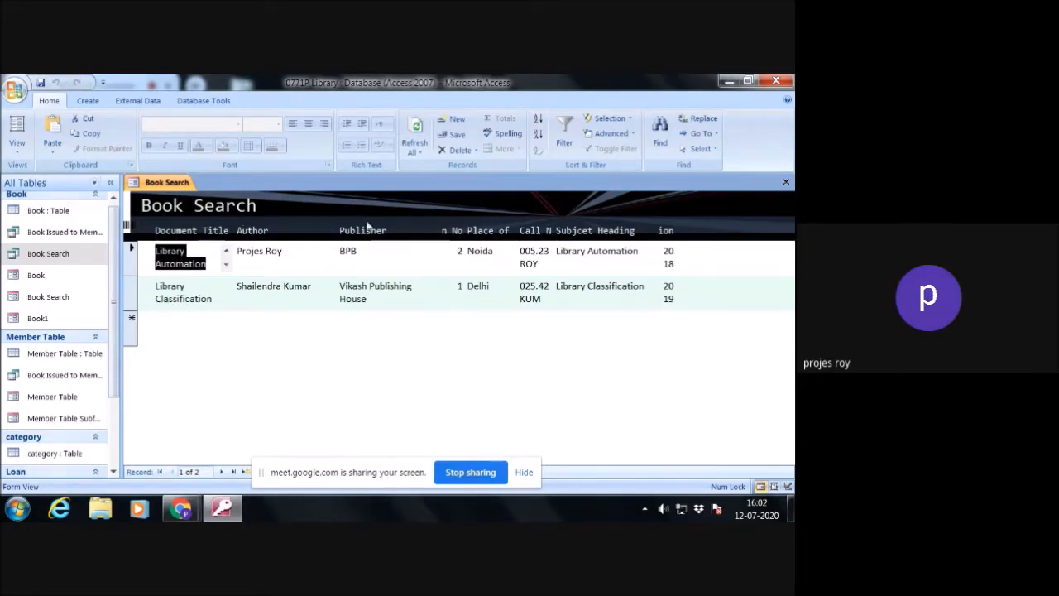
pyautogui.rightClick(521, 355)
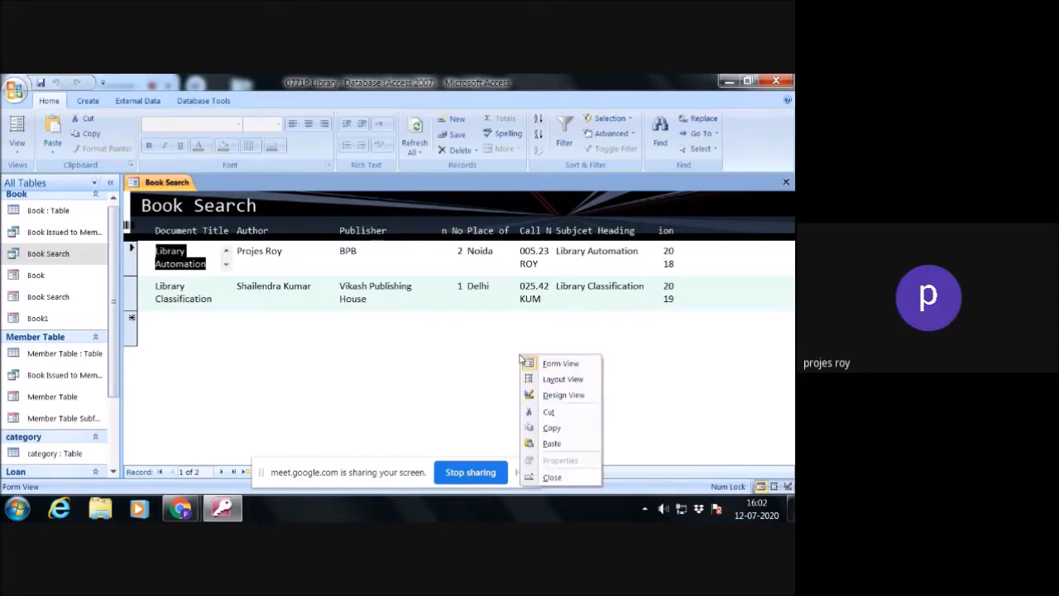
pyautogui.click(556, 397)
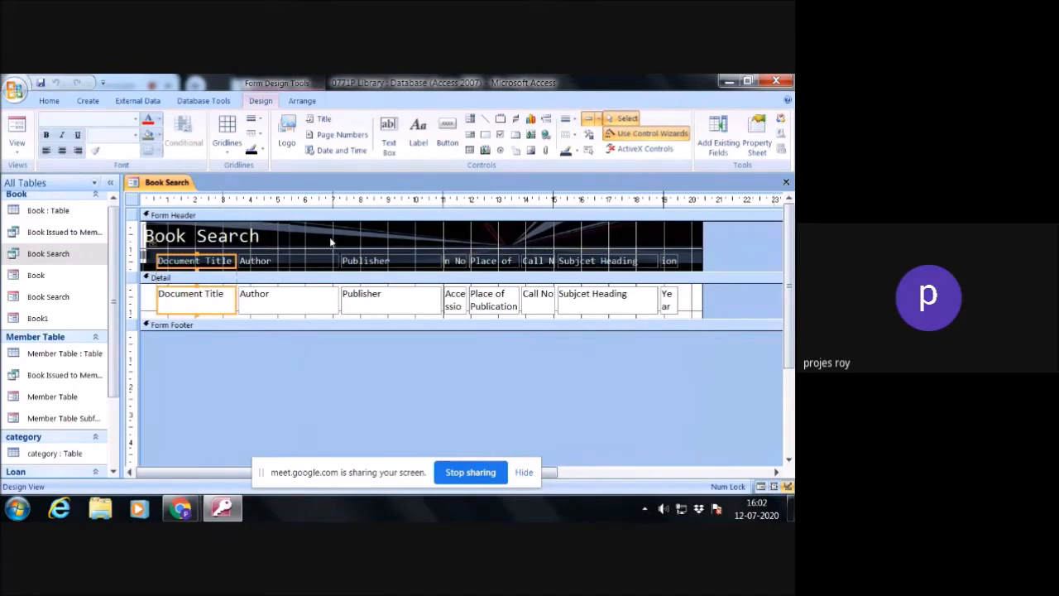
# - Add a Go To First Record command button with the text First Record to the form header, beside the Book Search title
pyautogui.click(447, 137)
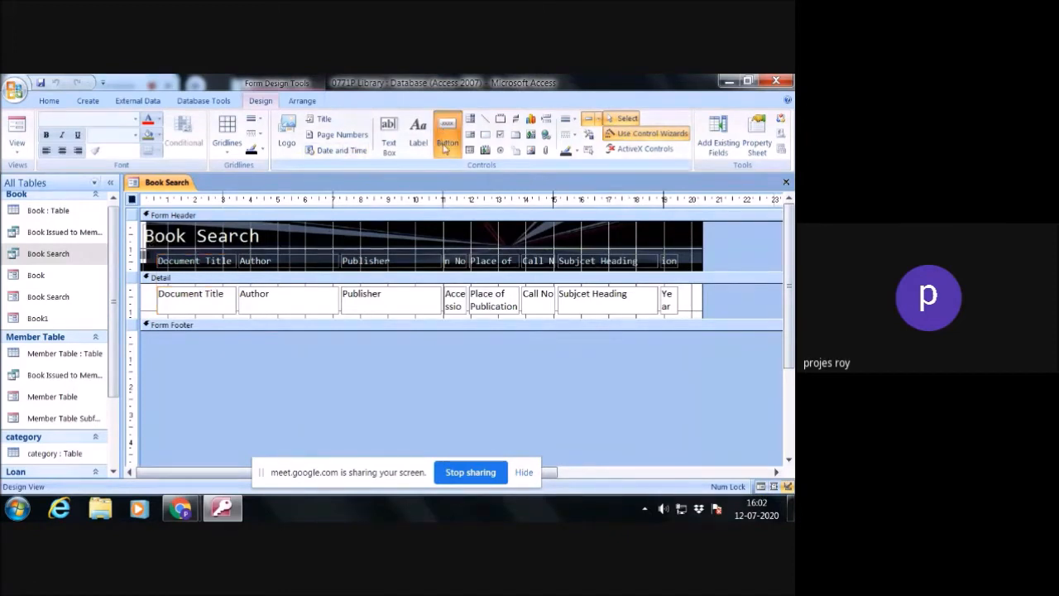
pyautogui.moveTo(307, 226); pyautogui.dragTo(367, 247)
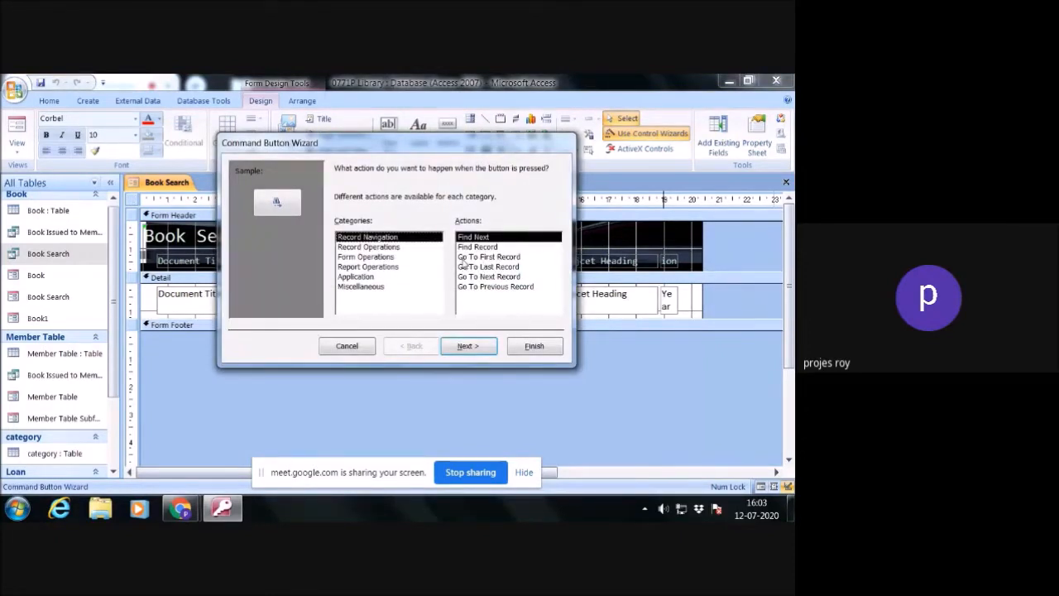
pyautogui.click(478, 264)
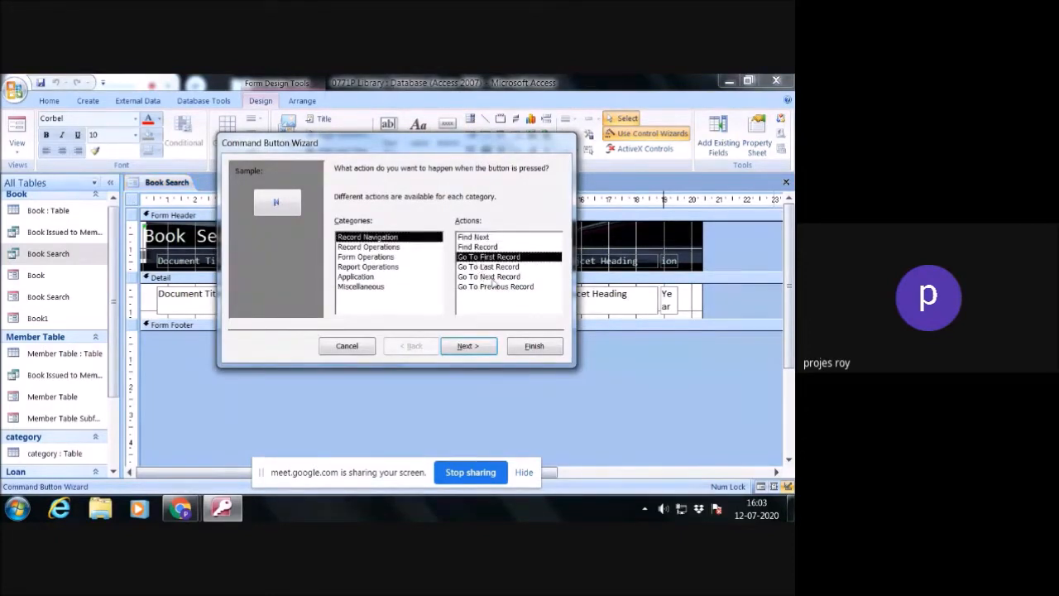
pyautogui.click(468, 346)
pyautogui.click(354, 229)
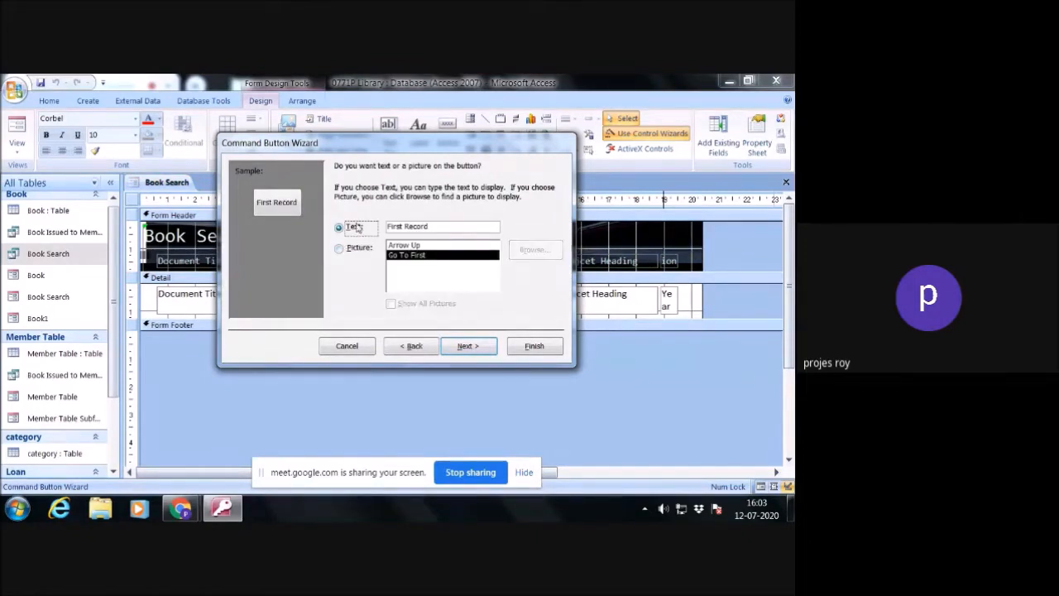
pyautogui.click(469, 346)
pyautogui.click(535, 349)
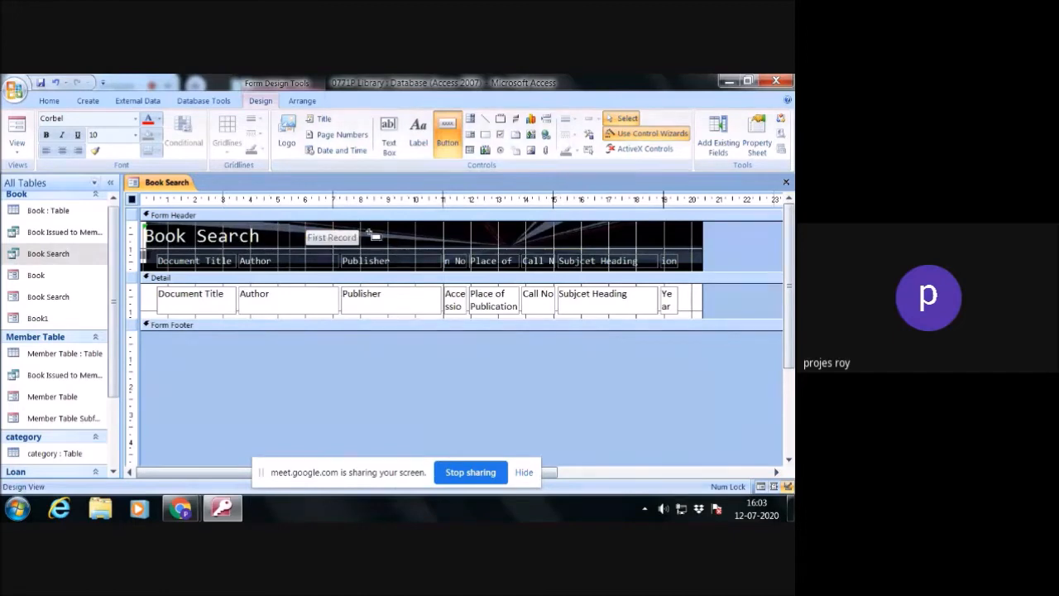
# - Add a Go To Last Record command button with the text Last Record beside the First Record button
pyautogui.moveTo(366, 231); pyautogui.dragTo(422, 248)
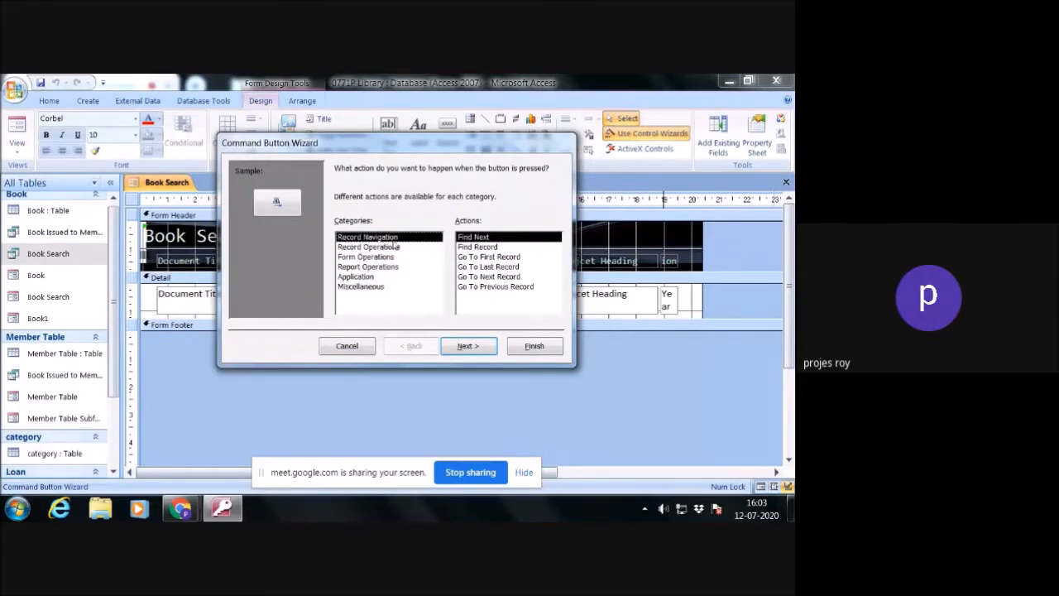
pyautogui.click(495, 268)
pyautogui.click(468, 346)
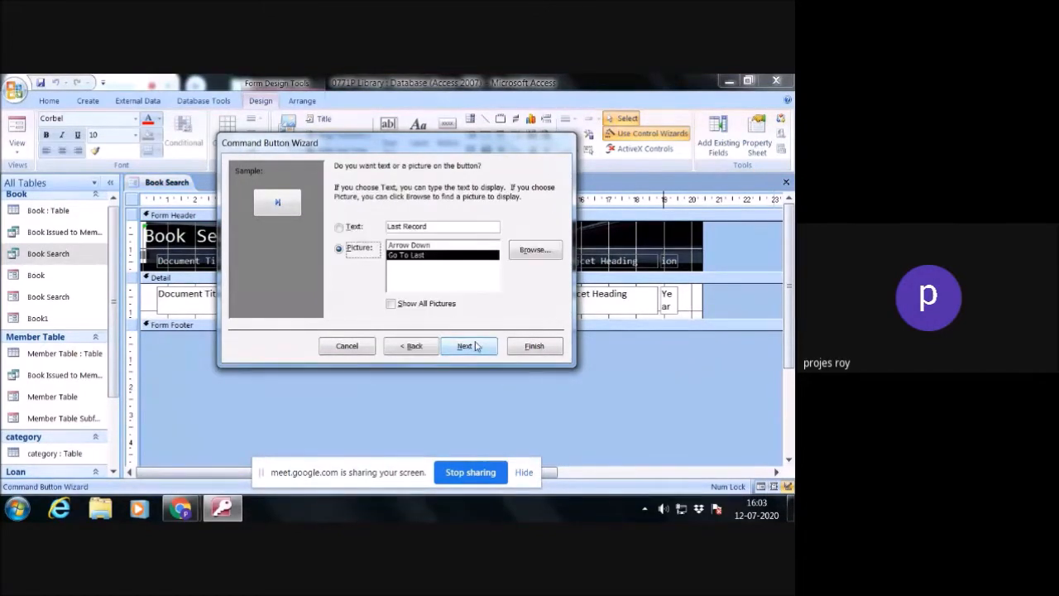
pyautogui.click(344, 229)
pyautogui.click(469, 346)
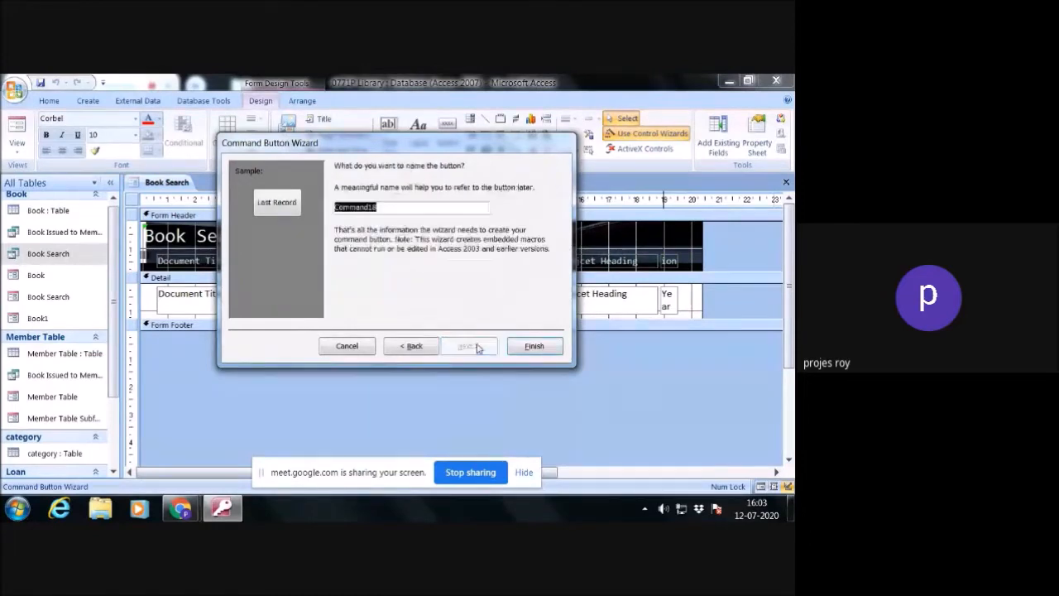
pyautogui.click(534, 346)
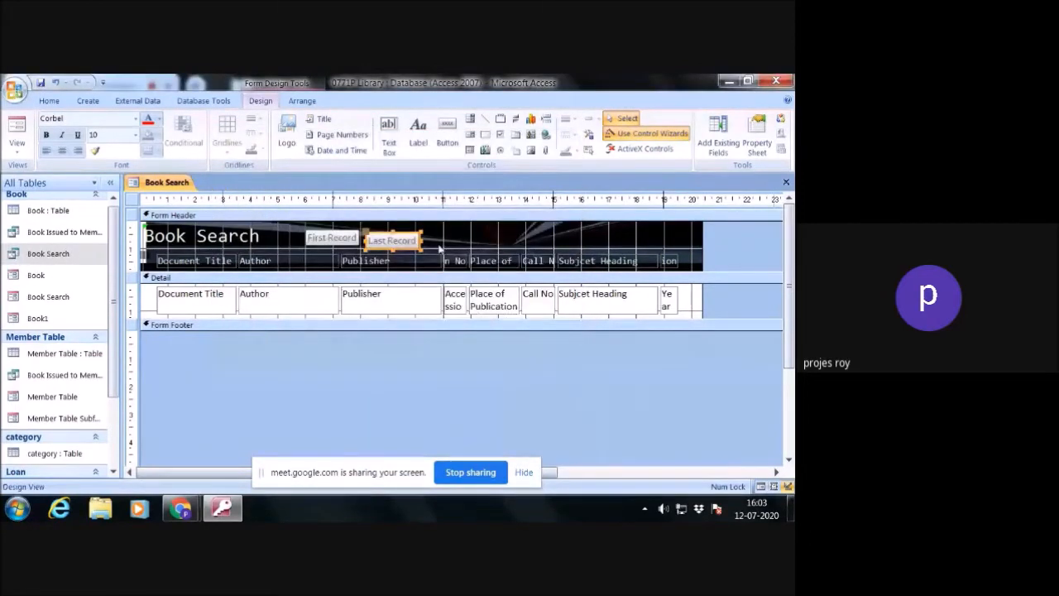
# - Add a Close Form command button with its text shortened to Close, beside the Last Record button in the form header
pyautogui.click(447, 132)
pyautogui.moveTo(428, 232); pyautogui.dragTo(478, 248)
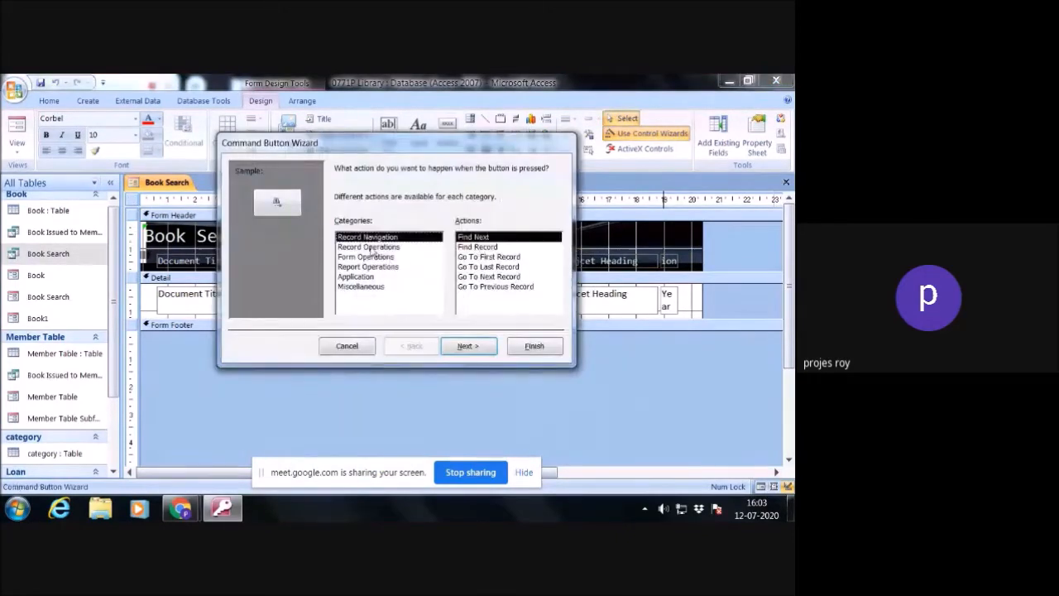
pyautogui.click(371, 257)
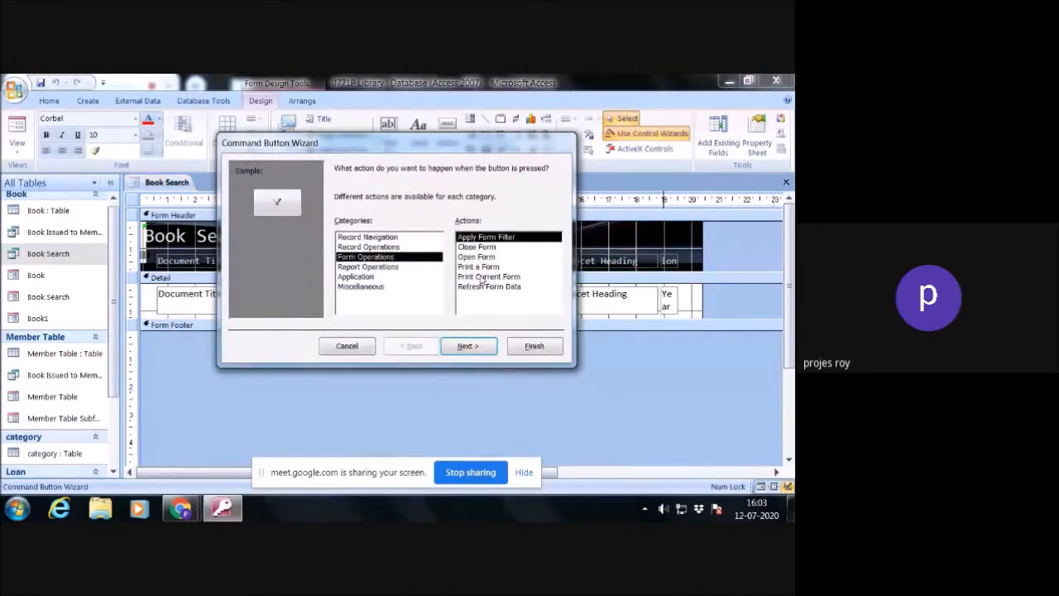
pyautogui.click(477, 247)
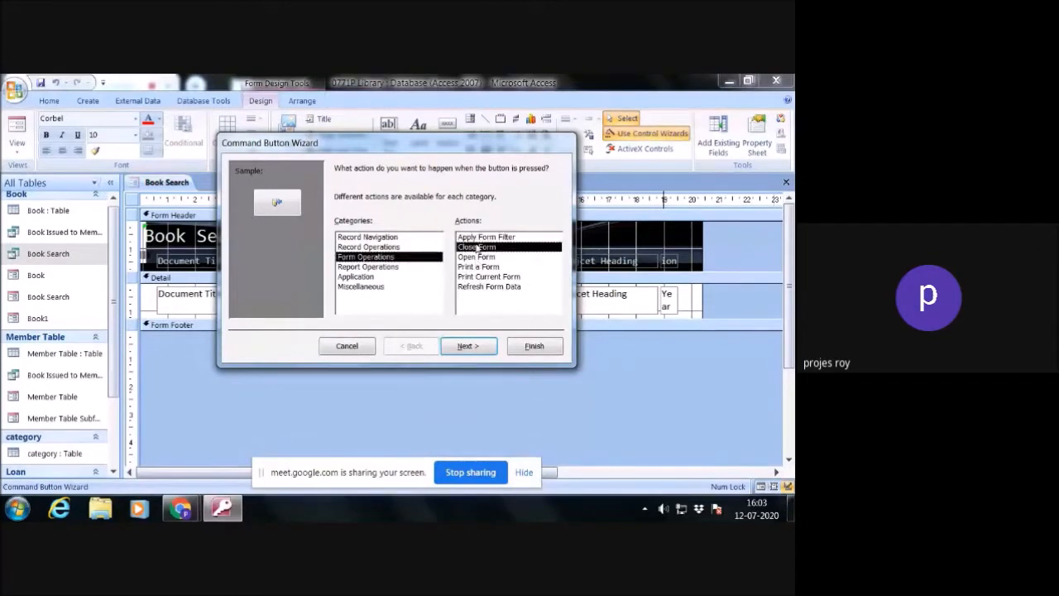
pyautogui.click(469, 346)
pyautogui.click(356, 227)
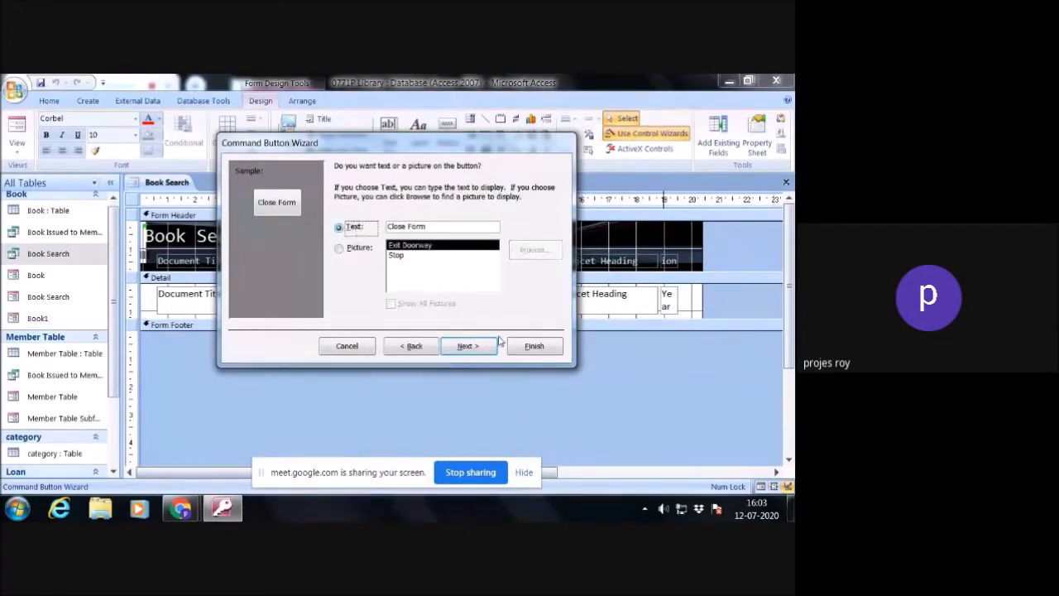
pyautogui.click(469, 346)
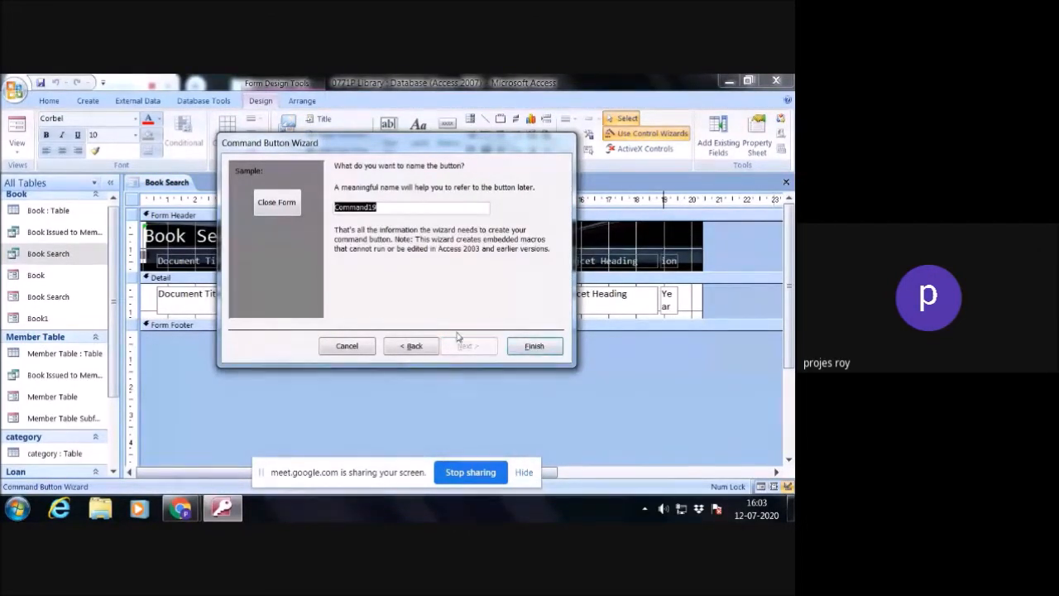
pyautogui.click(414, 346)
pyautogui.moveTo(407, 226); pyautogui.dragTo(443, 226)
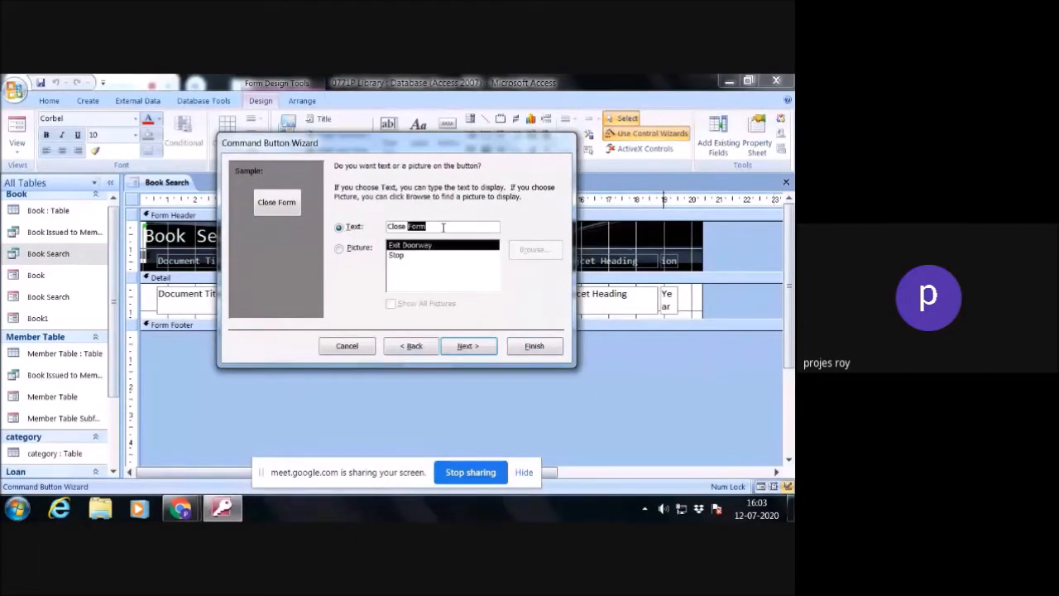
pyautogui.press('BackSpace')
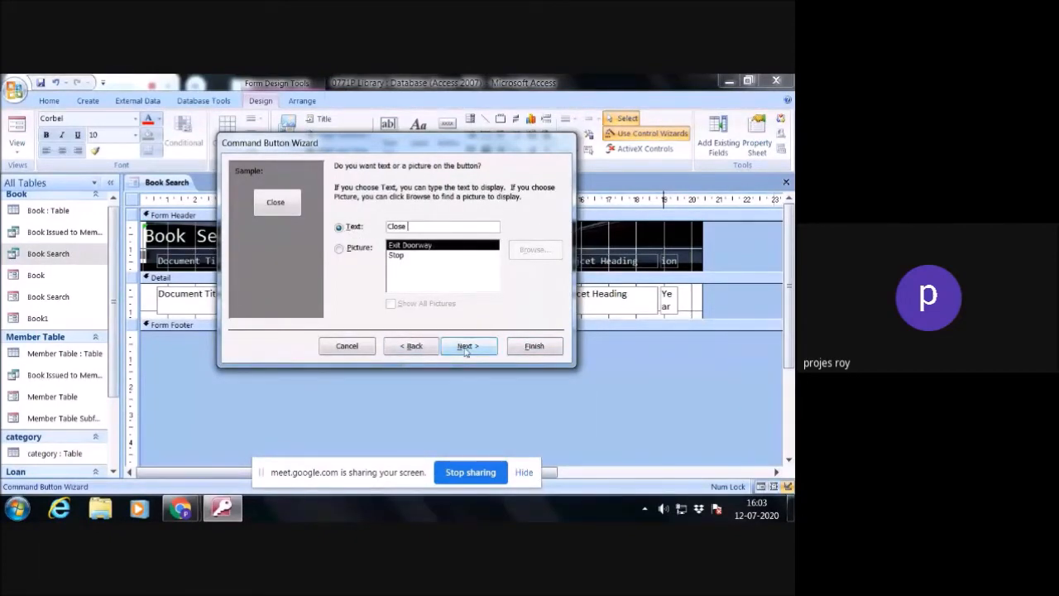
pyautogui.click(473, 347)
pyautogui.click(534, 346)
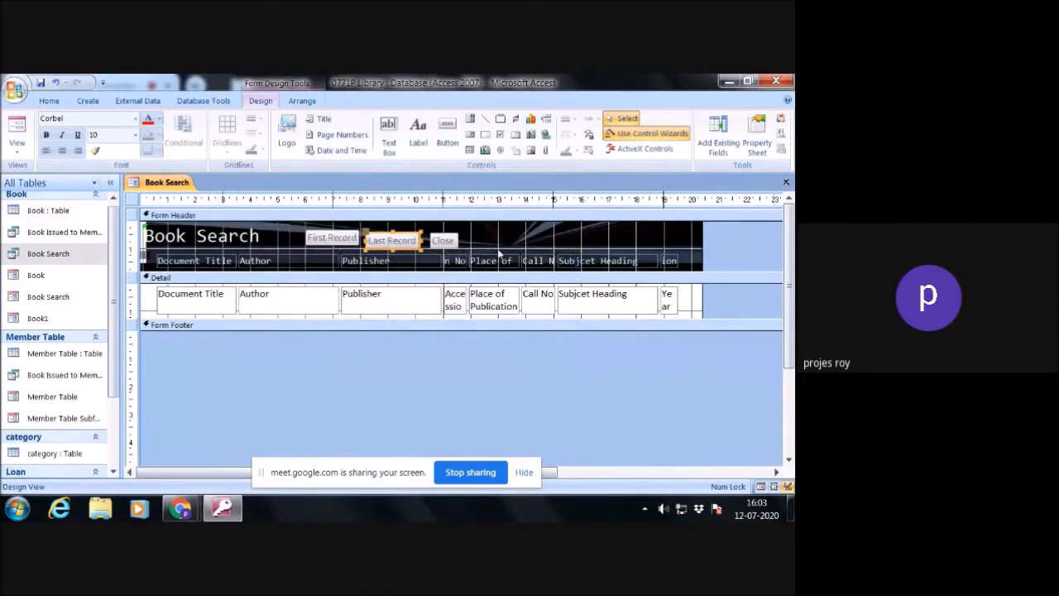
# - Nudge the Last Record and Close buttons up level with First Record, and close the Book Search form, saving its design
pyautogui.press('Up')
pyautogui.press('Tab')
pyautogui.press('Up')
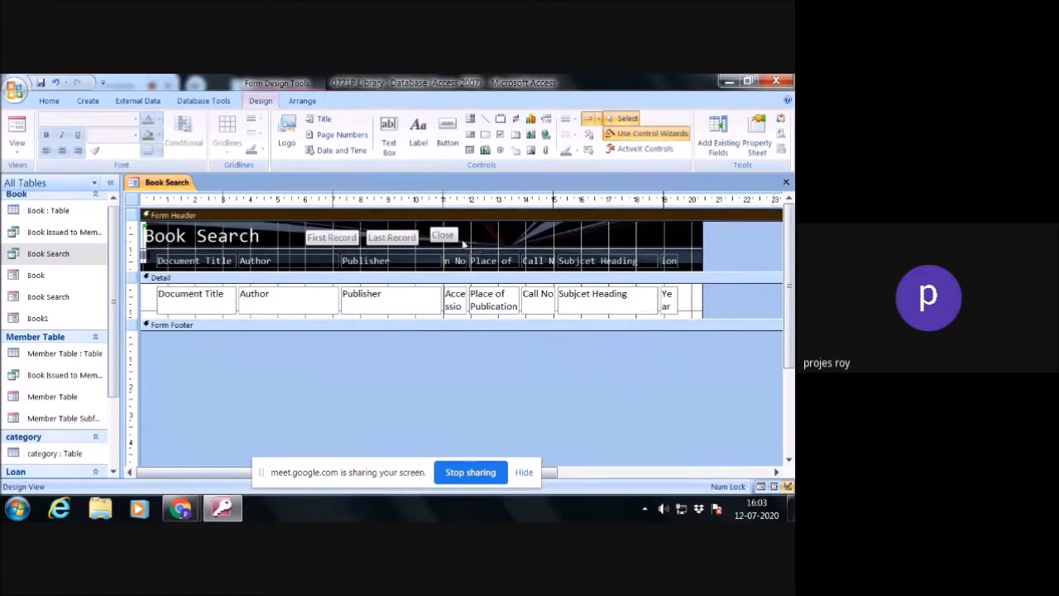
pyautogui.click(521, 245)
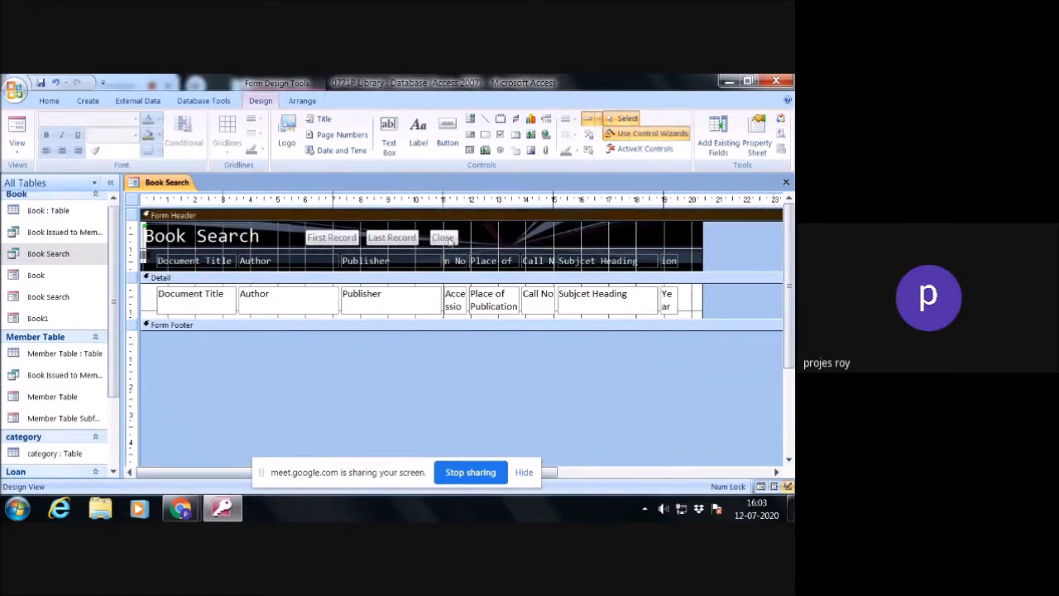
pyautogui.click(786, 182)
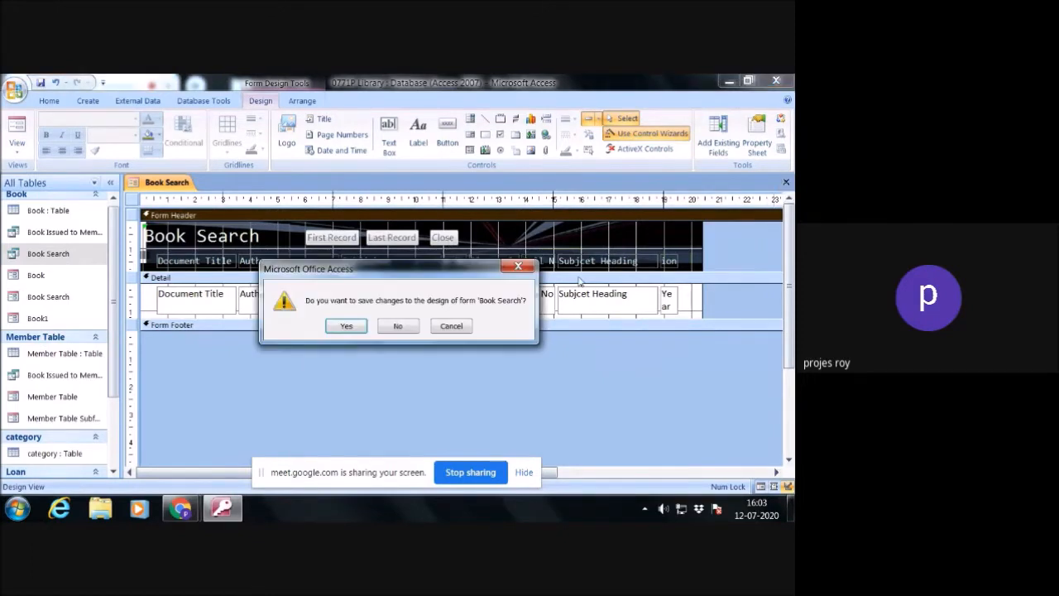
pyautogui.click(346, 326)
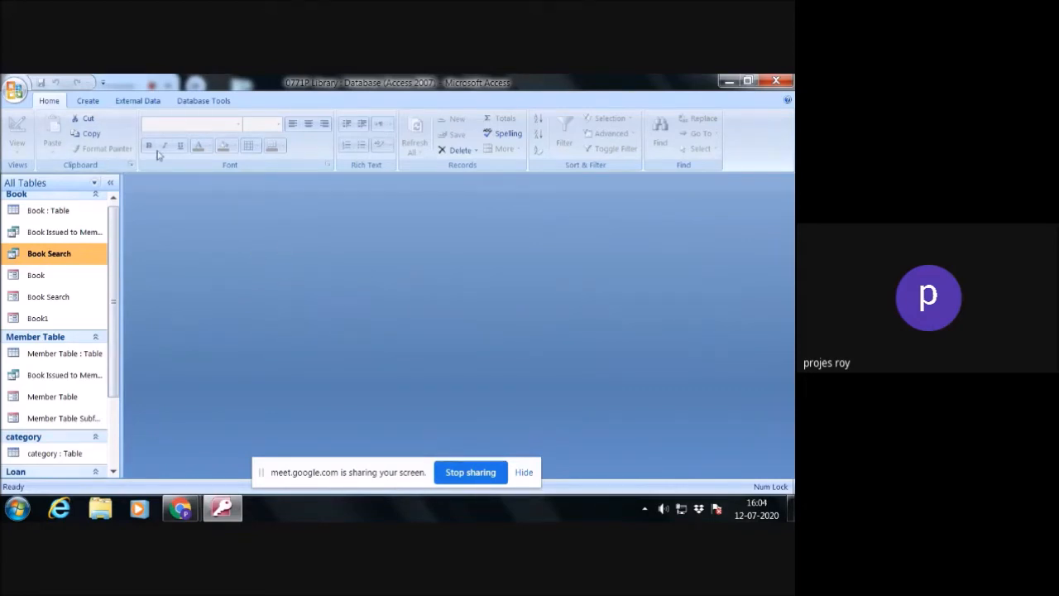
# - Create a blank form in Design View and widen its Detail area to about 17.5 on the ruler
pyautogui.click(88, 101)
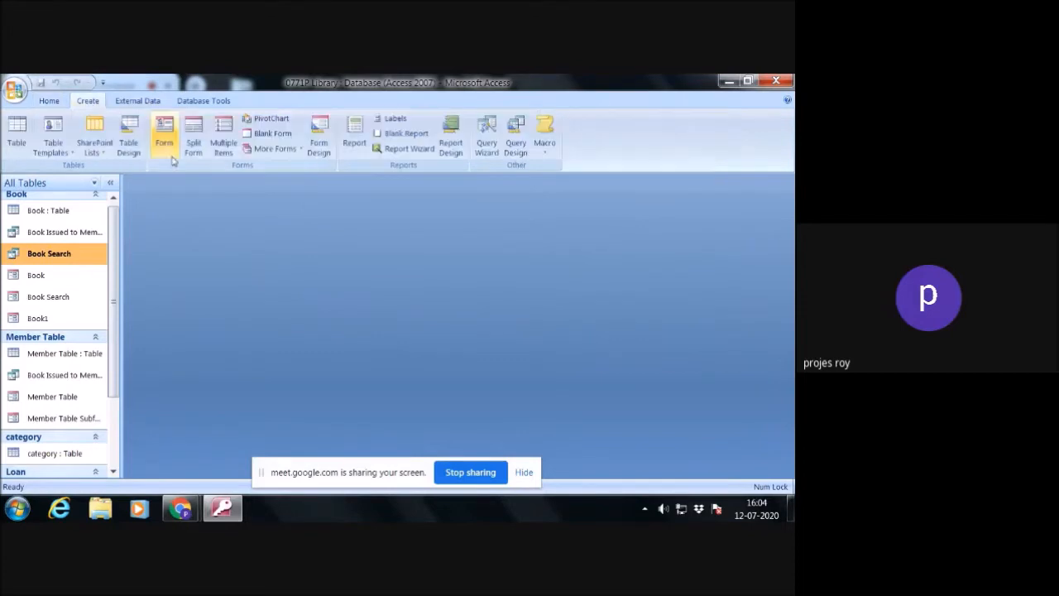
pyautogui.click(319, 143)
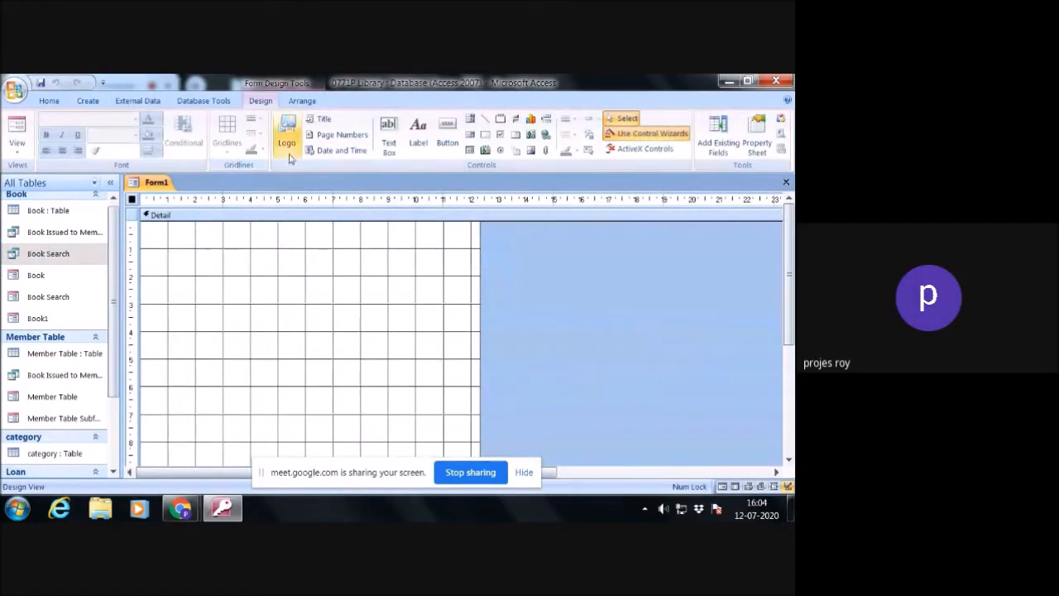
pyautogui.moveTo(480, 244); pyautogui.dragTo(626, 228)
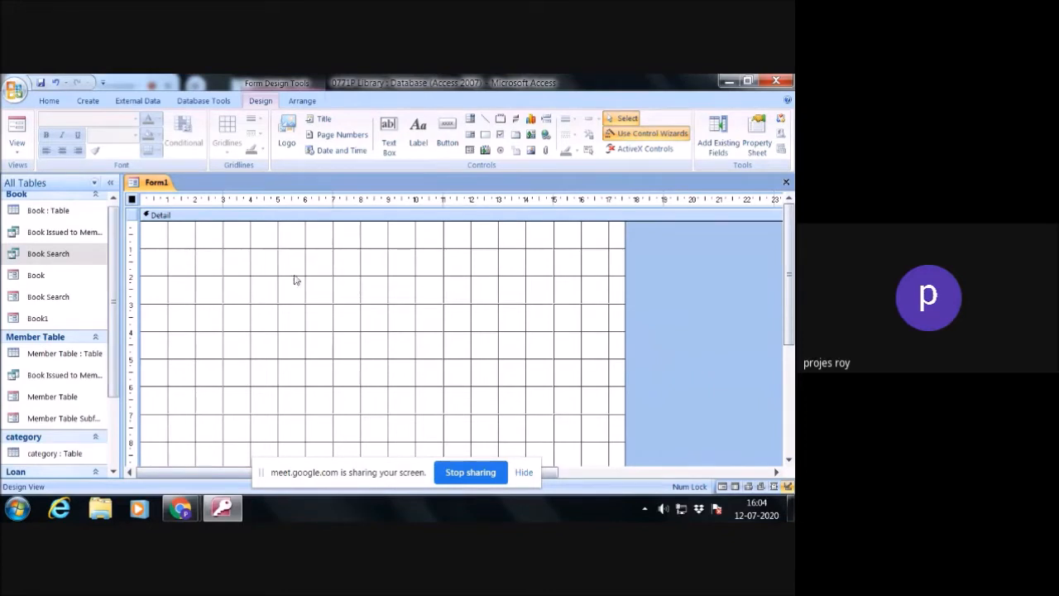
# - Place a label across the upper part of the Detail section with the text 0771P Library
pyautogui.click(416, 133)
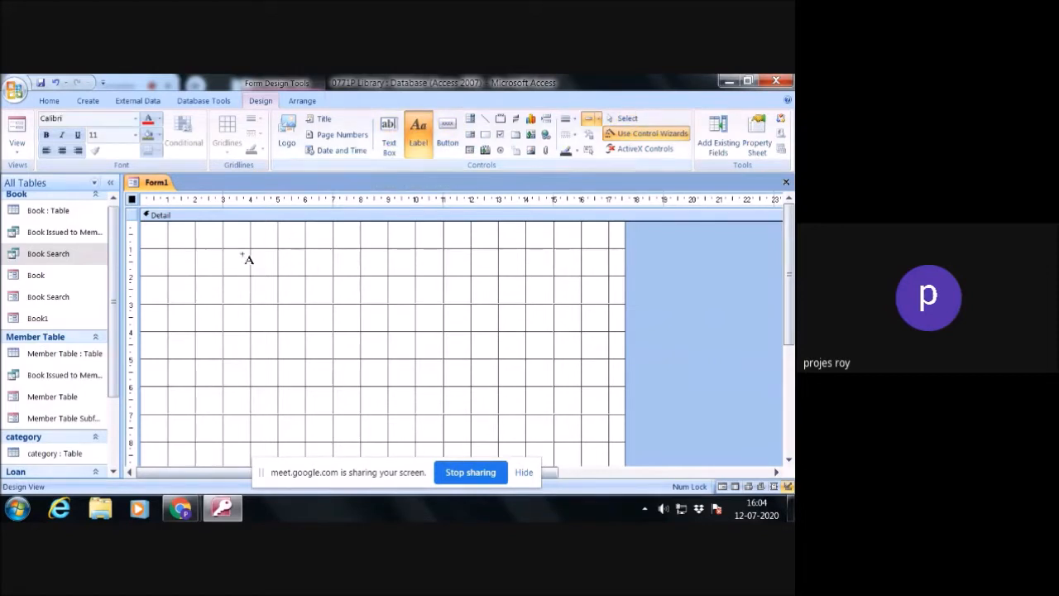
pyautogui.moveTo(234, 232); pyautogui.dragTo(488, 278)
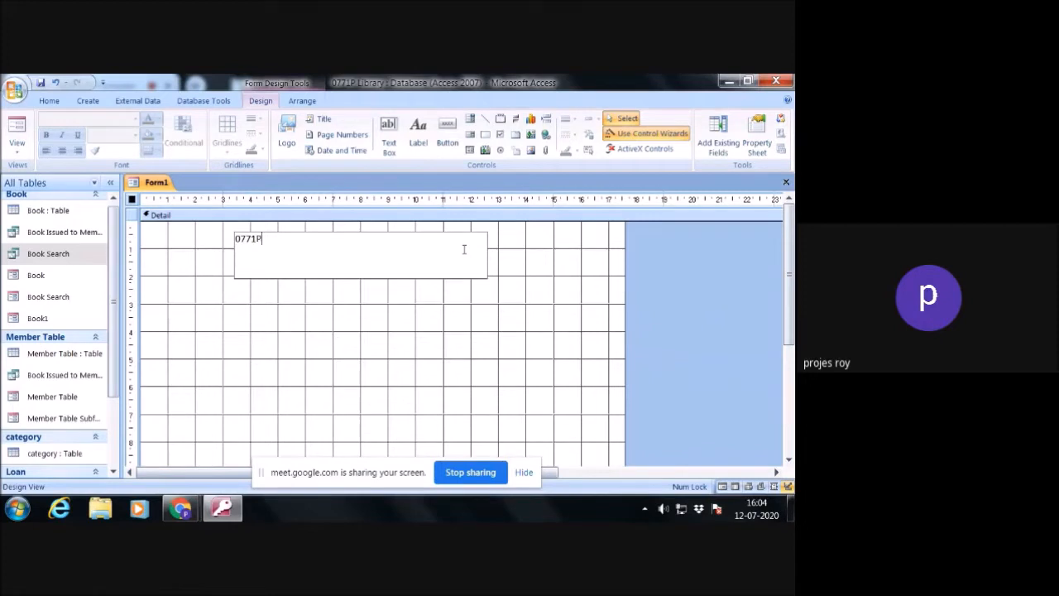
pyautogui.write('0771P Library')
pyautogui.moveTo(305, 239); pyautogui.dragTo(224, 239)
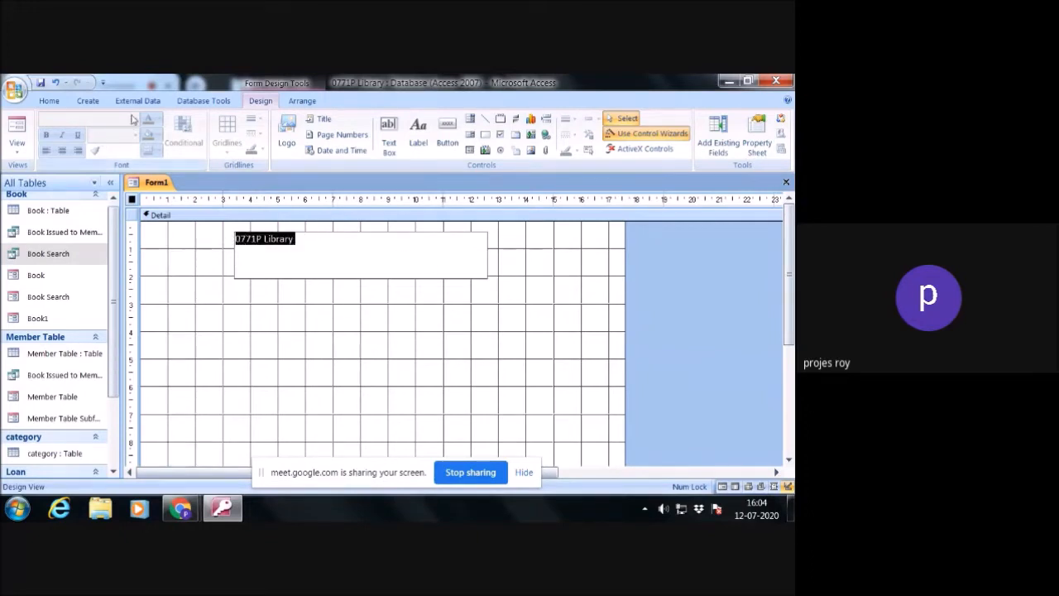
pyautogui.click(343, 276)
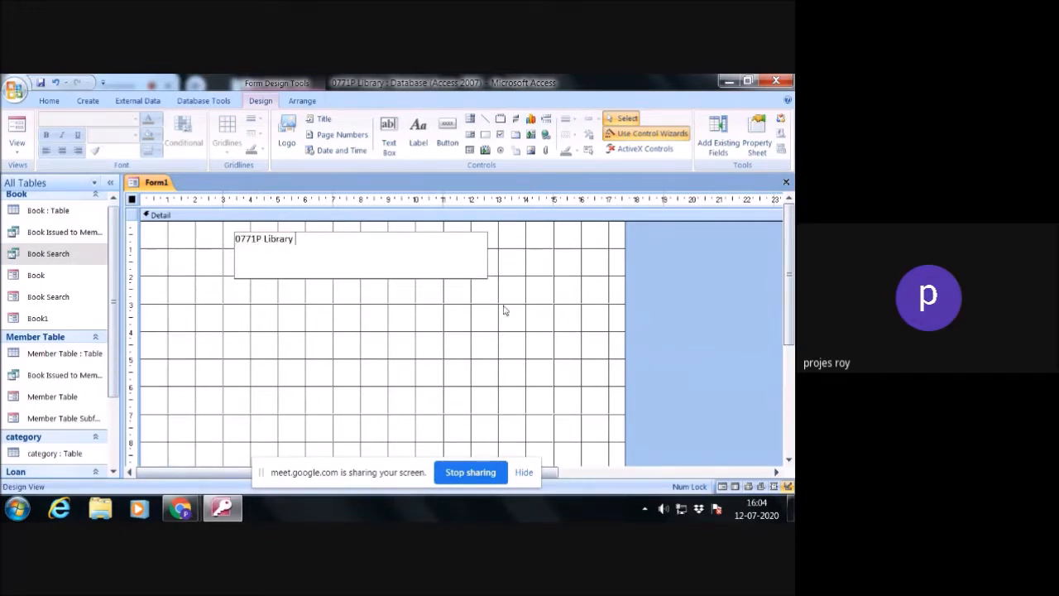
pyautogui.click(419, 276)
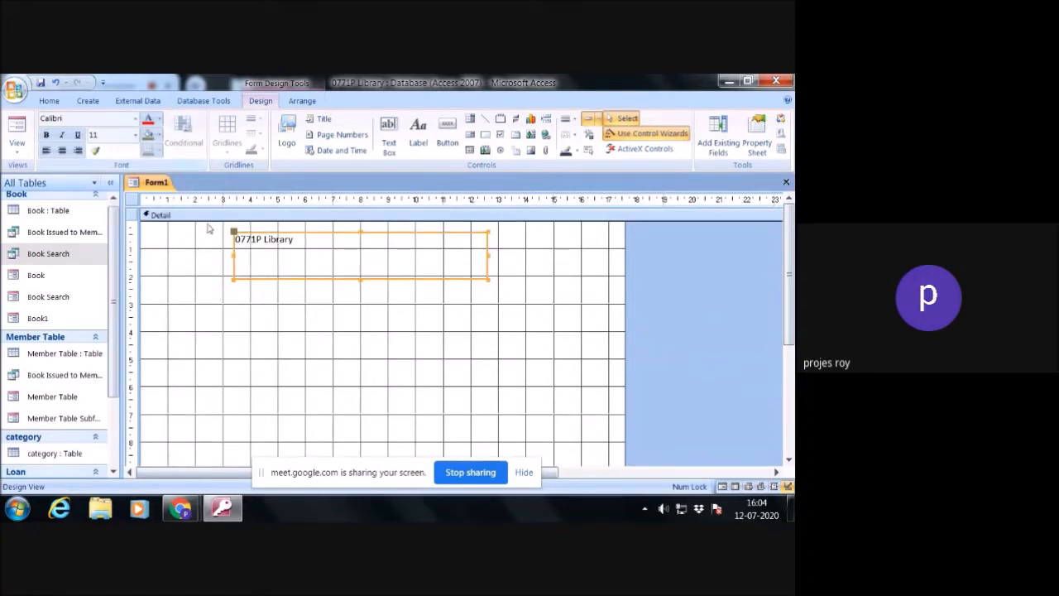
# - Set the 0771P Library label's font size to 48 and resize its frame to fit the enlarged text
pyautogui.click(136, 135)
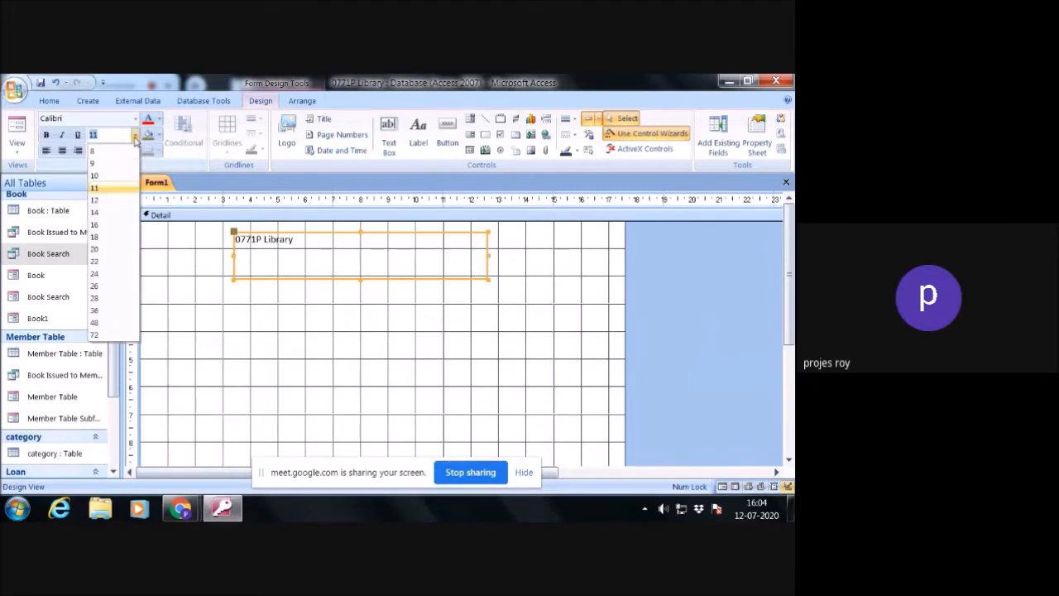
pyautogui.click(95, 323)
pyautogui.moveTo(488, 277); pyautogui.dragTo(577, 298)
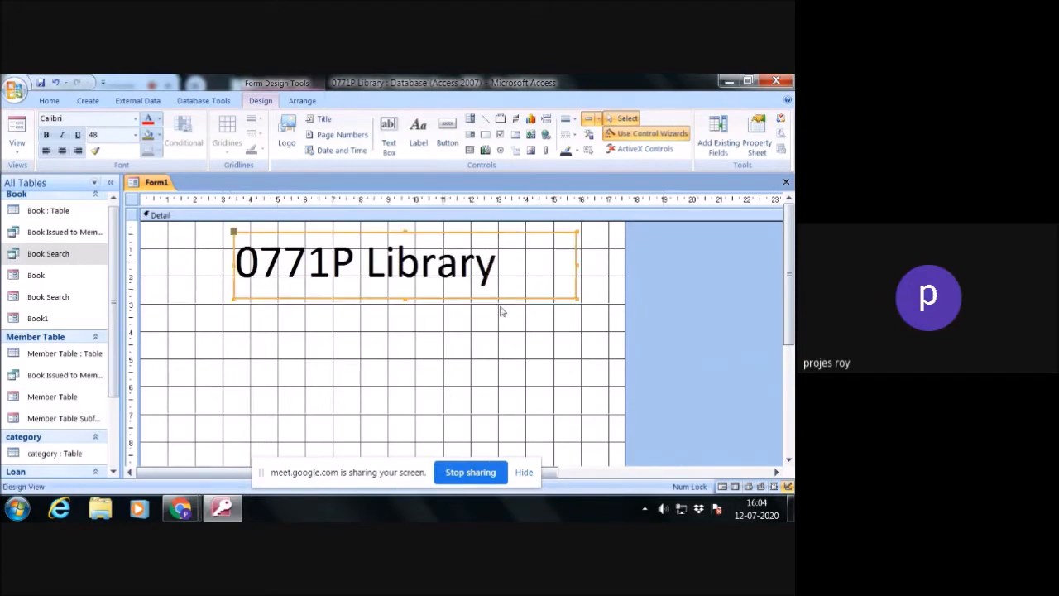
pyautogui.moveTo(577, 295); pyautogui.dragTo(508, 293)
pyautogui.click(507, 333)
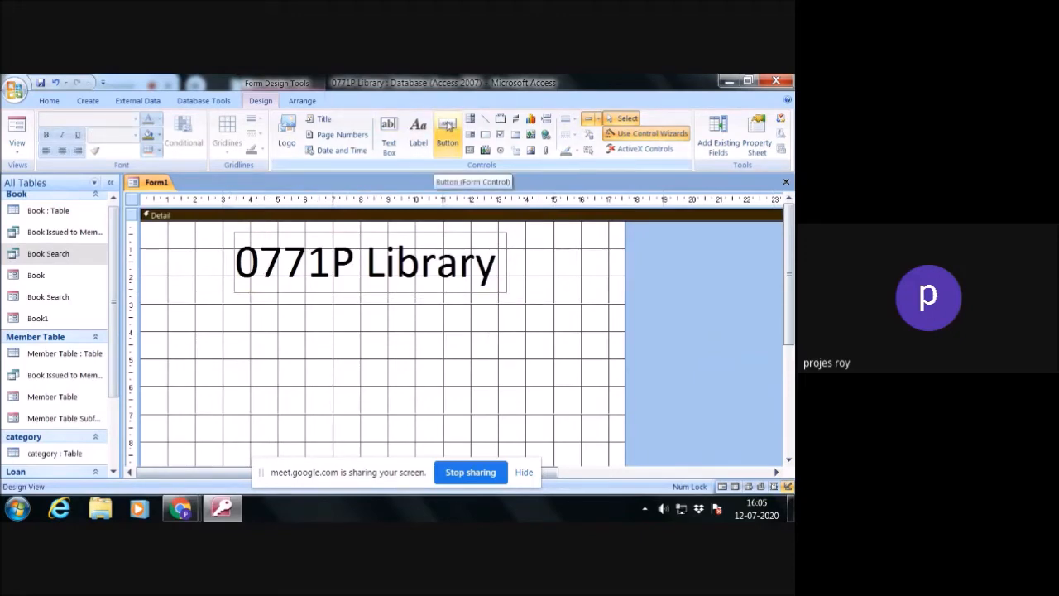
# - Place a command button below the 0771P Library label that opens the Book form and shows all the records
pyautogui.click(446, 125)
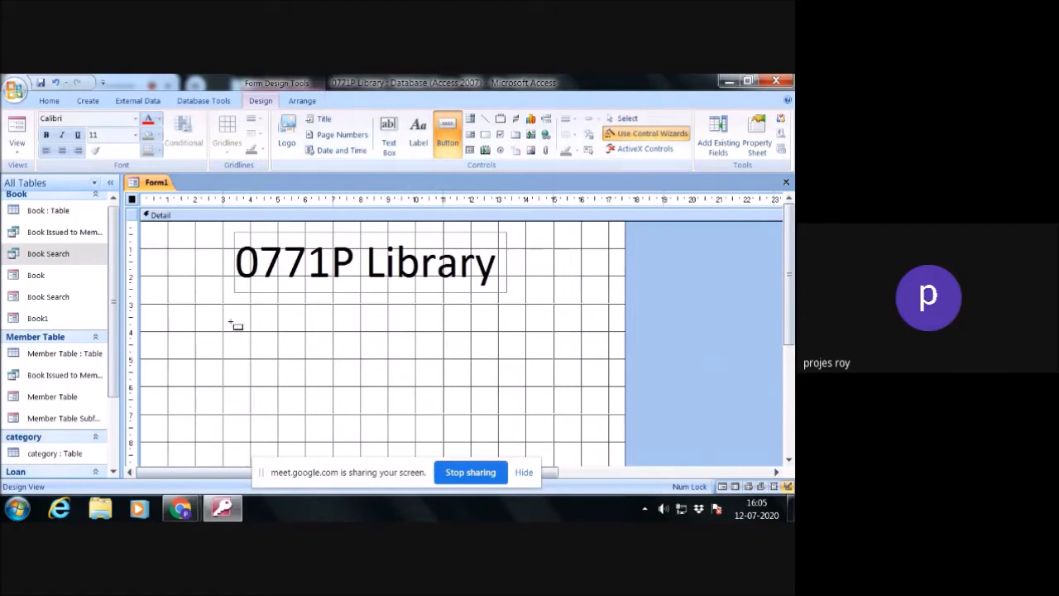
pyautogui.moveTo(236, 308); pyautogui.dragTo(306, 343)
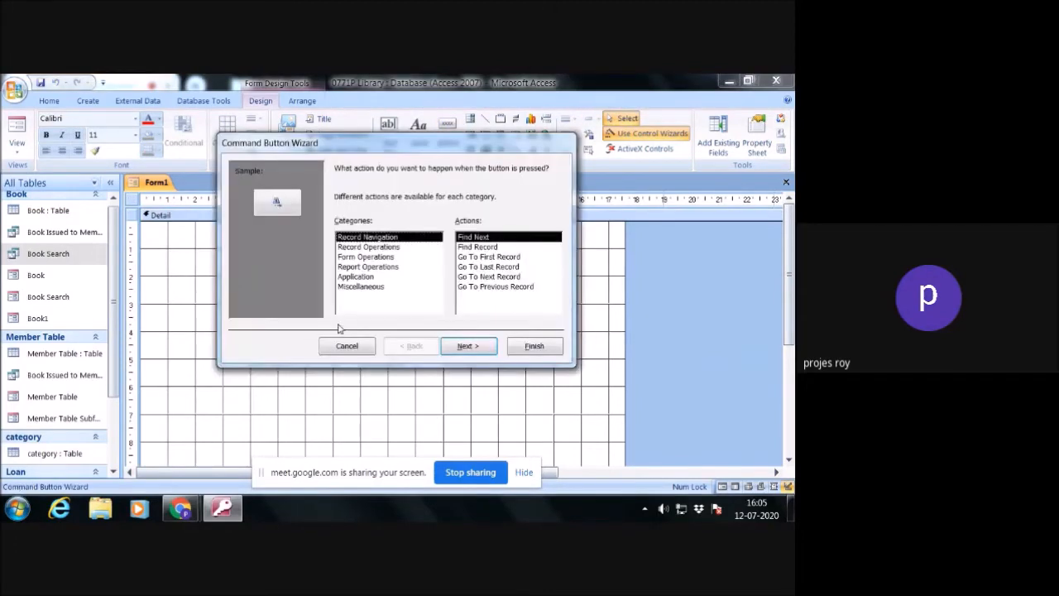
pyautogui.click(377, 258)
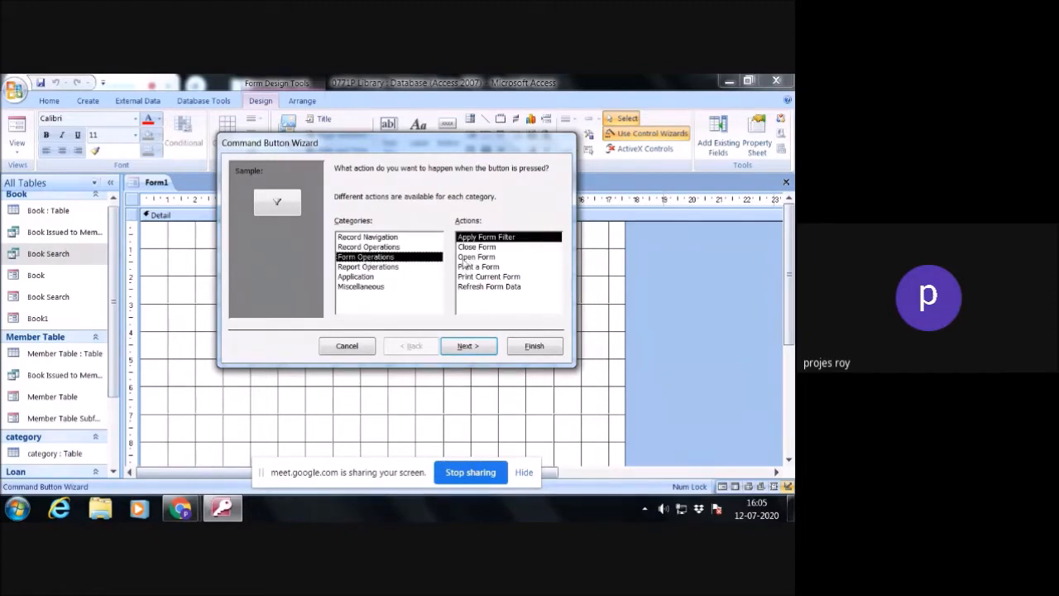
pyautogui.click(467, 257)
pyautogui.click(468, 346)
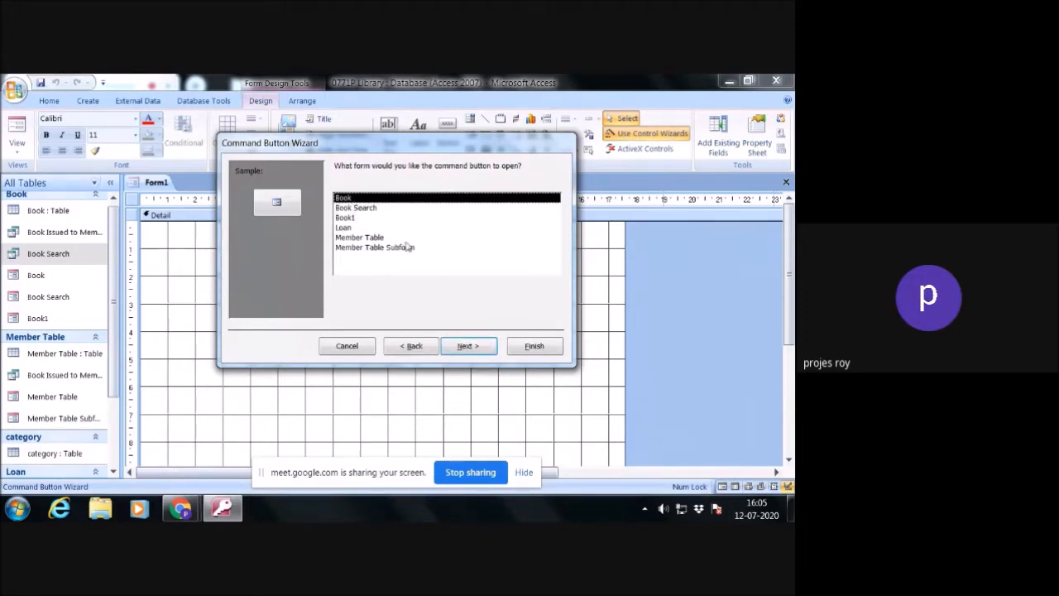
pyautogui.click(467, 347)
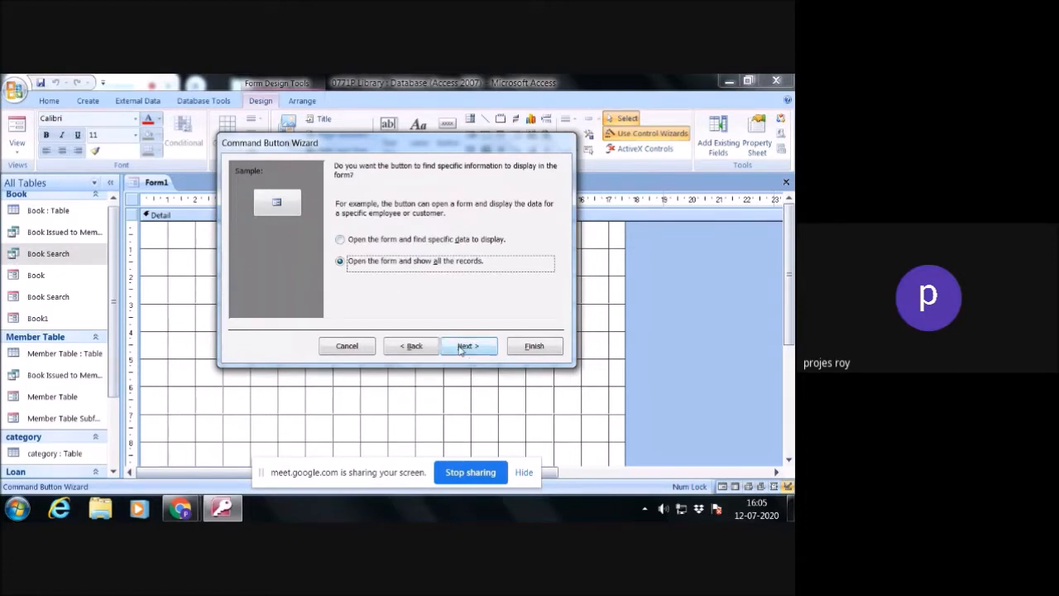
pyautogui.click(468, 347)
# - Give the new command button the text Book Data input, keep its default name and finish the wizard
pyautogui.click(339, 228)
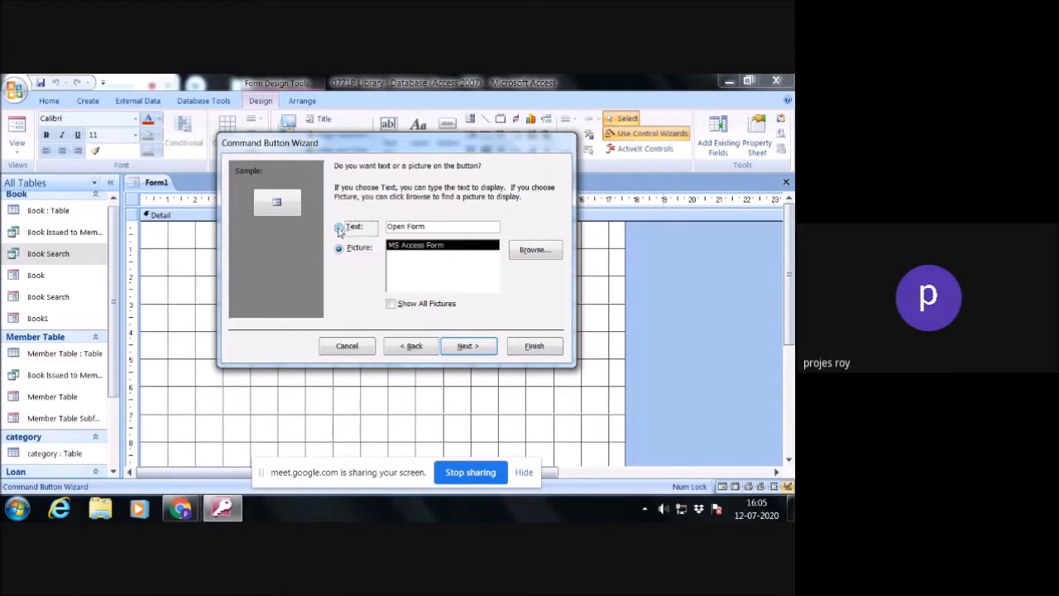
pyautogui.moveTo(436, 228); pyautogui.dragTo(385, 228)
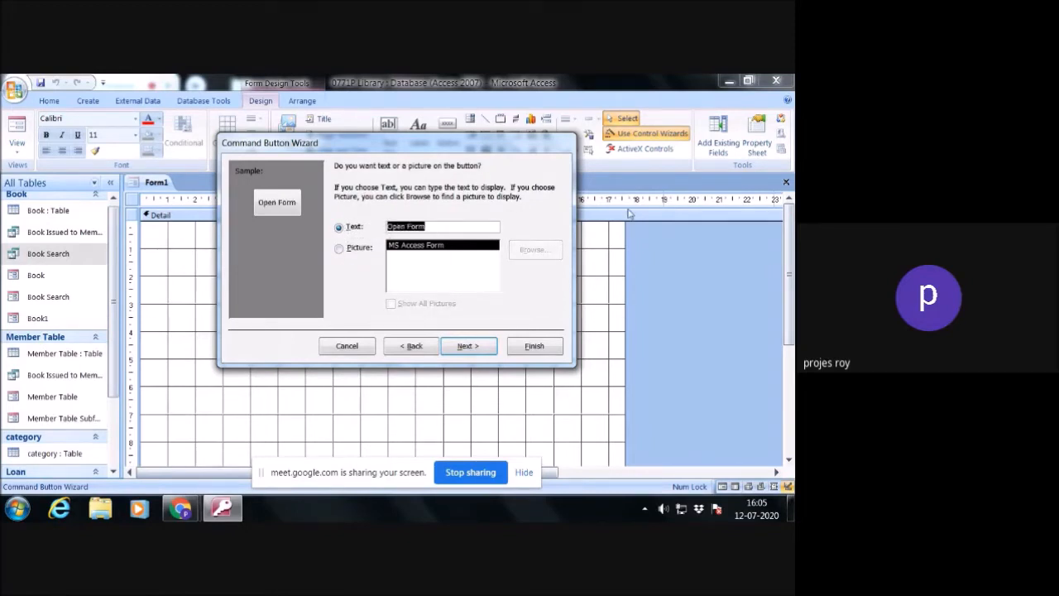
pyautogui.write('Book')
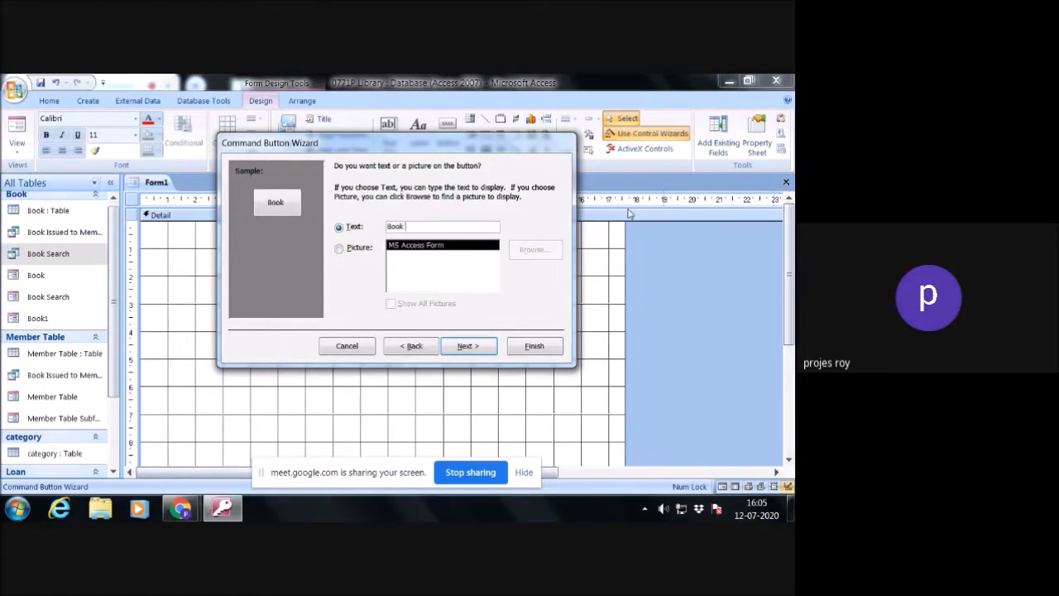
pyautogui.write(' Data input')
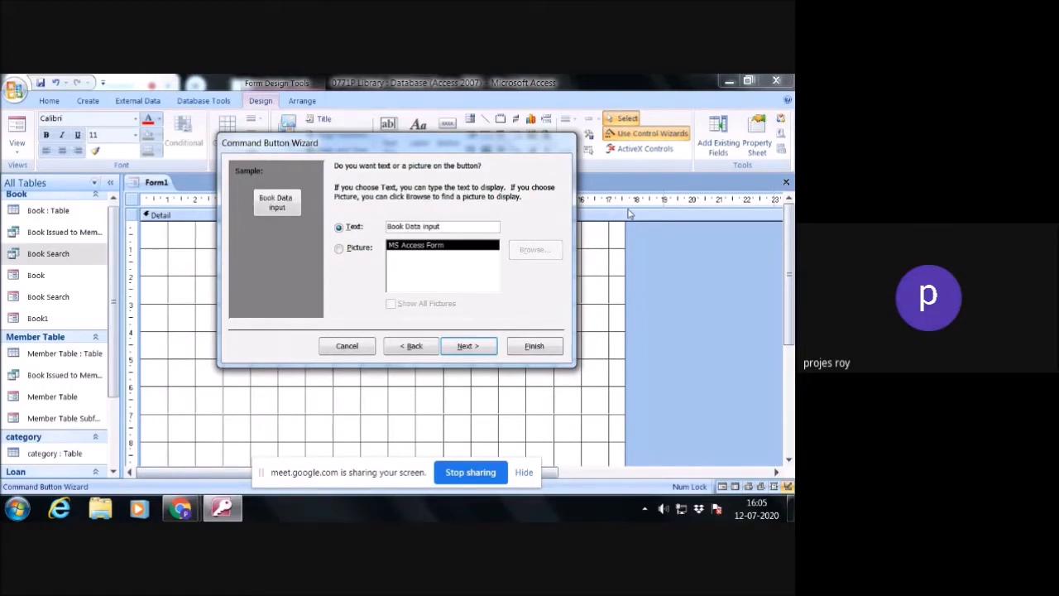
pyautogui.click(467, 346)
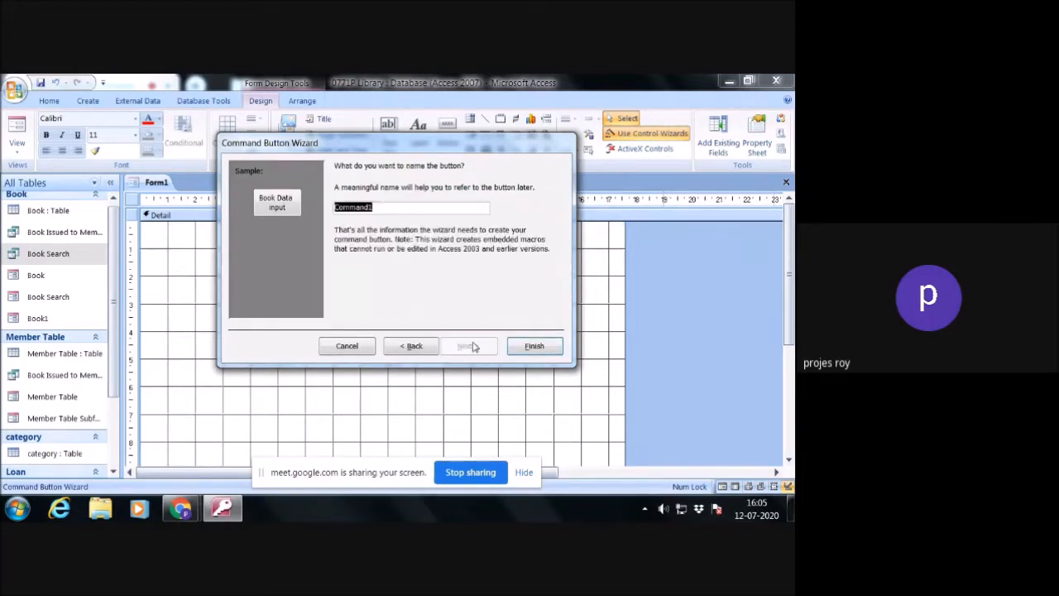
pyautogui.click(534, 346)
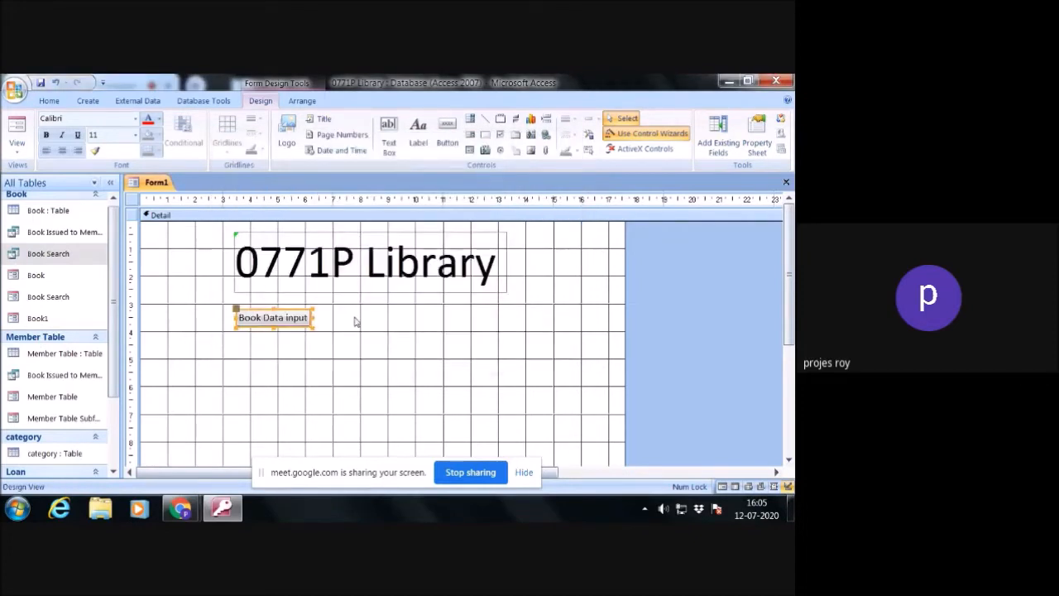
# - Add a text command button beside Book Data input that opens the Member Table form and shows all the records
pyautogui.click(448, 133)
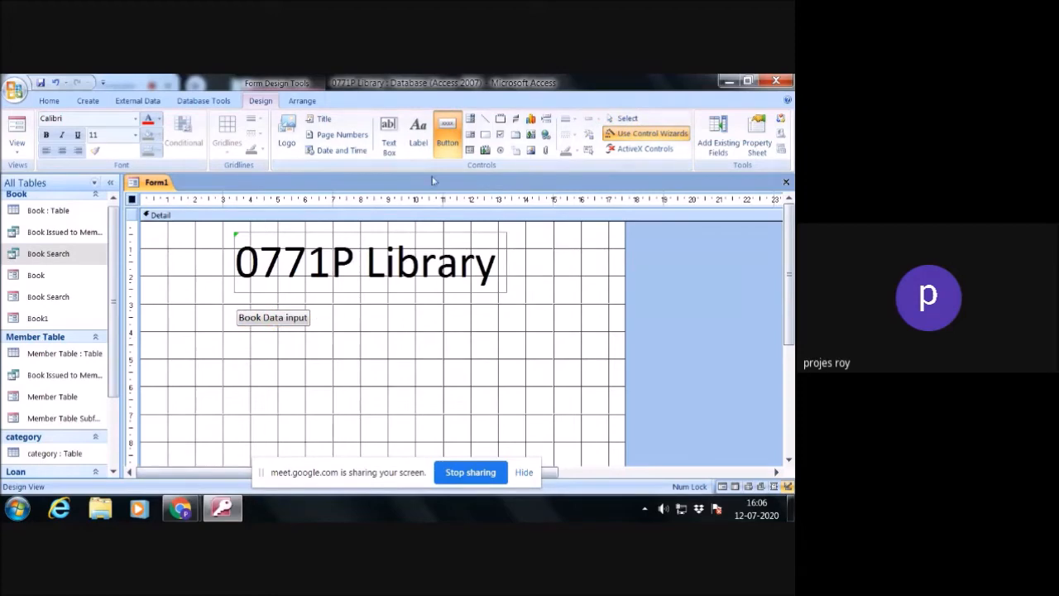
pyautogui.moveTo(325, 312); pyautogui.dragTo(408, 332)
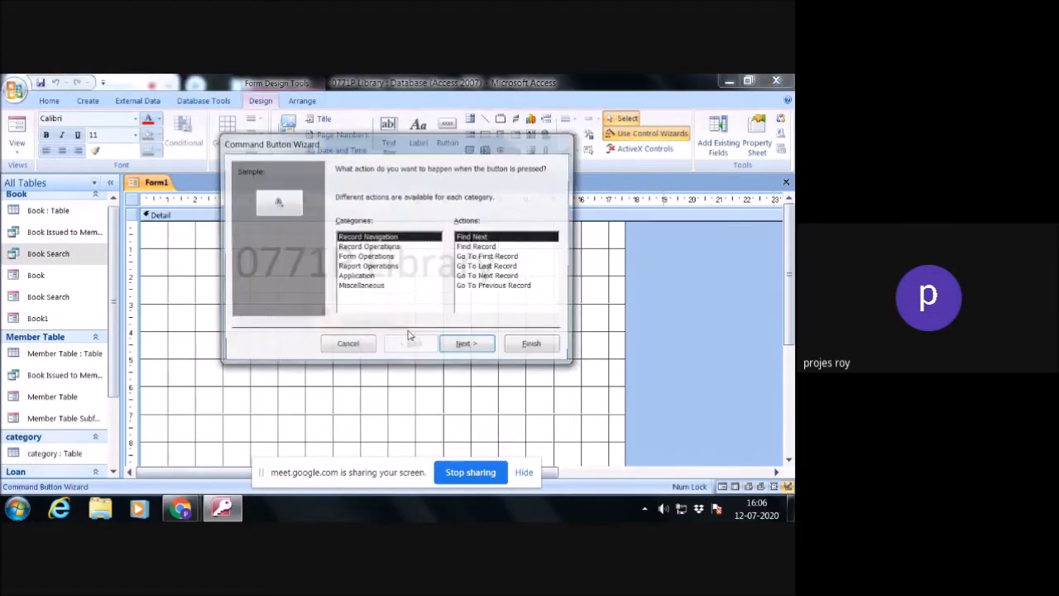
pyautogui.click(387, 258)
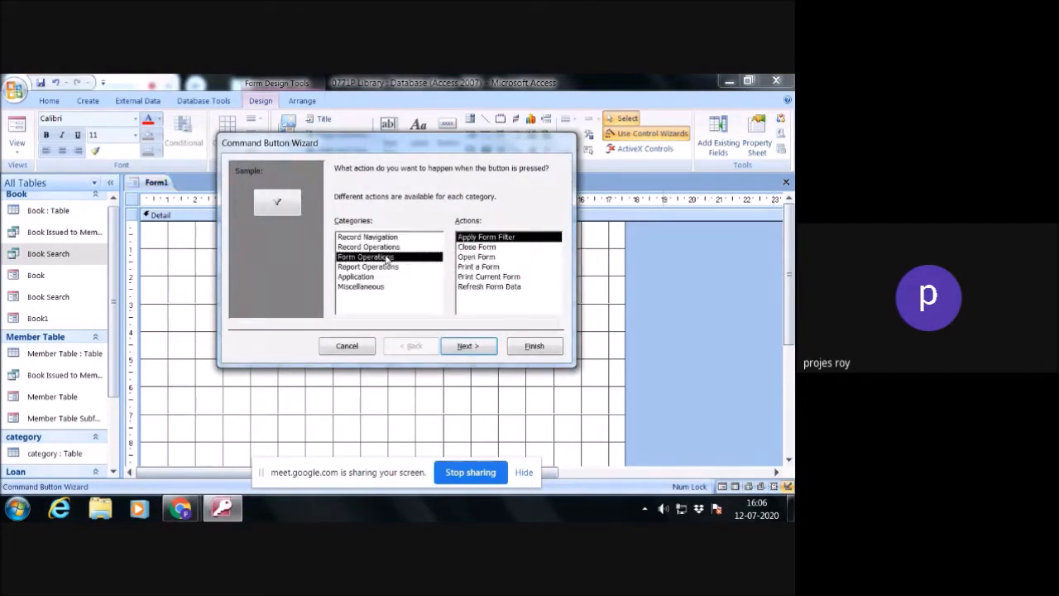
pyautogui.click(478, 257)
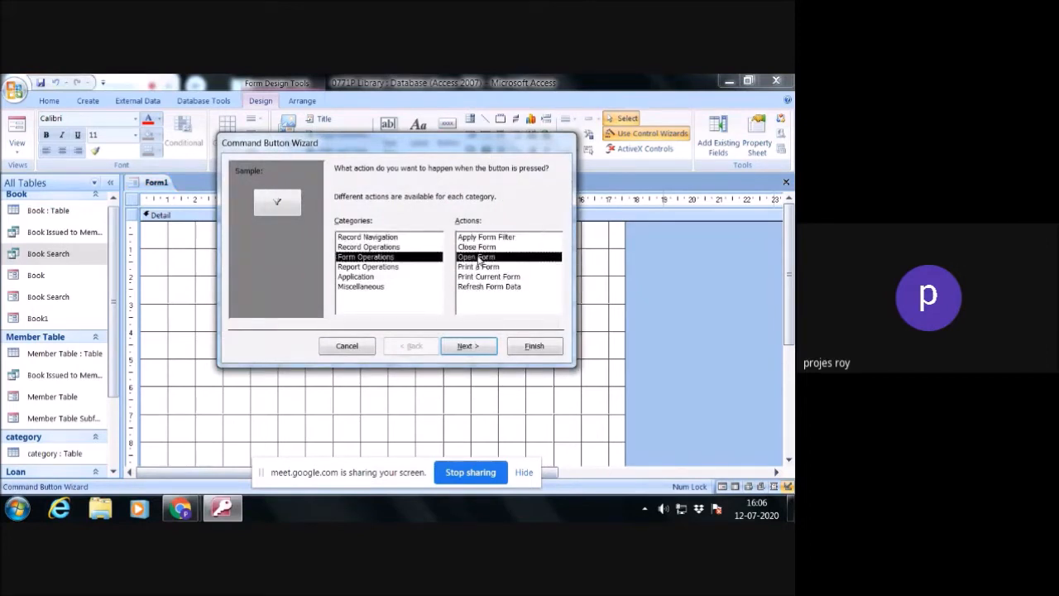
pyautogui.click(468, 346)
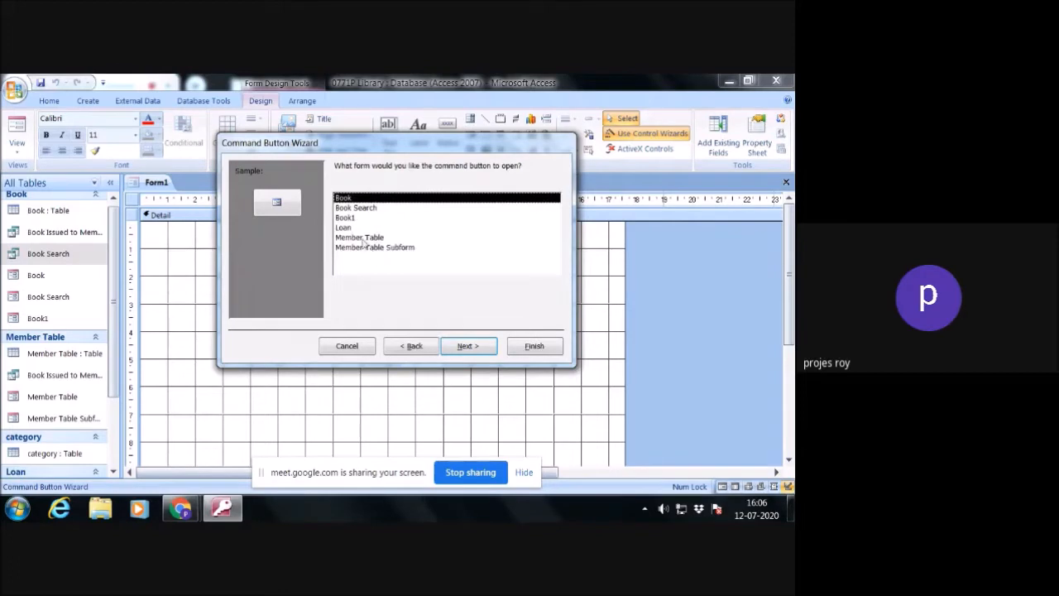
pyautogui.click(358, 239)
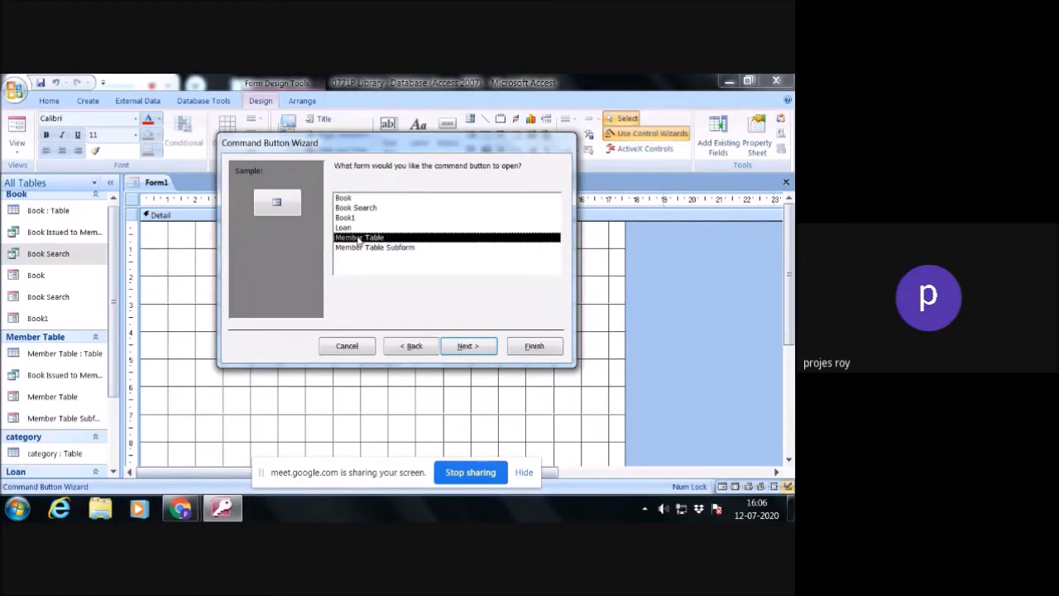
pyautogui.click(470, 346)
pyautogui.click(465, 347)
pyautogui.click(338, 229)
pyautogui.click(430, 226)
pyautogui.doubleClick(422, 226)
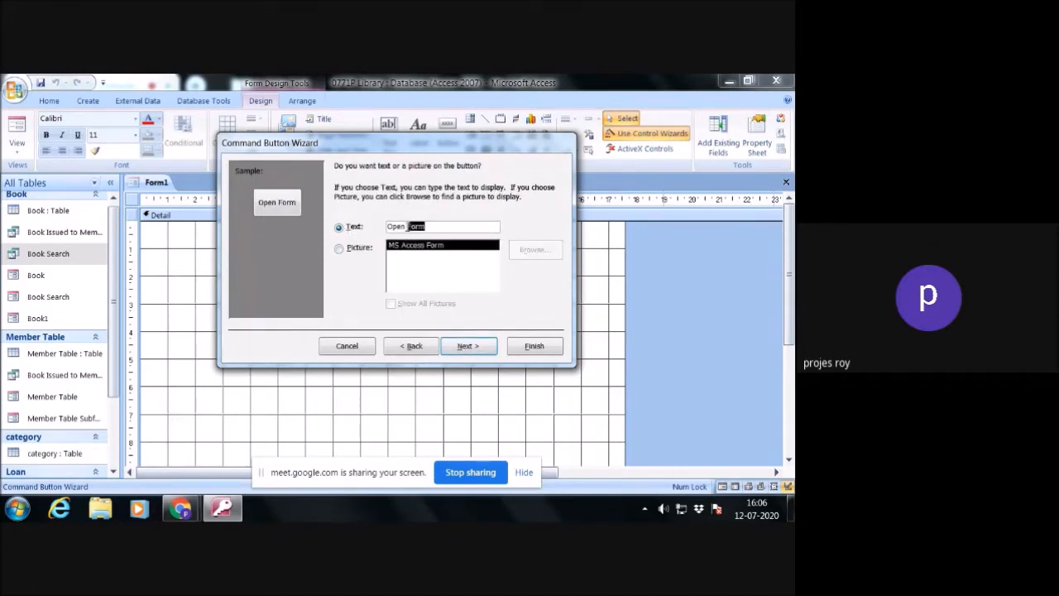
pyautogui.write('Memeber')
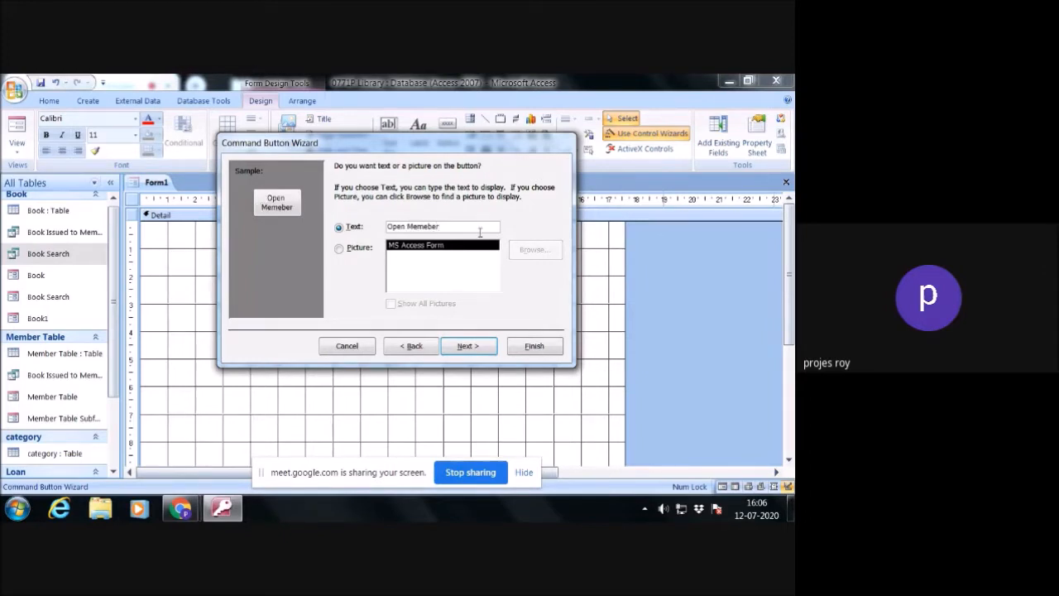
pyautogui.write(' Data')
# - Replace the button's text with Input Memeber Data, keep its default name and finish the wizard
pyautogui.moveTo(468, 223); pyautogui.dragTo(377, 225)
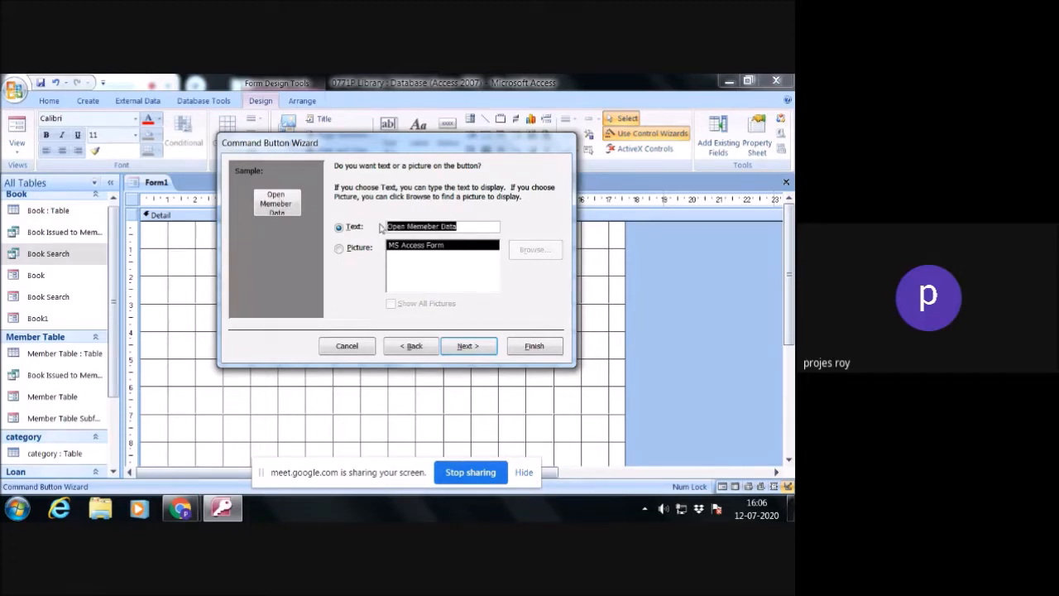
pyautogui.write('Input')
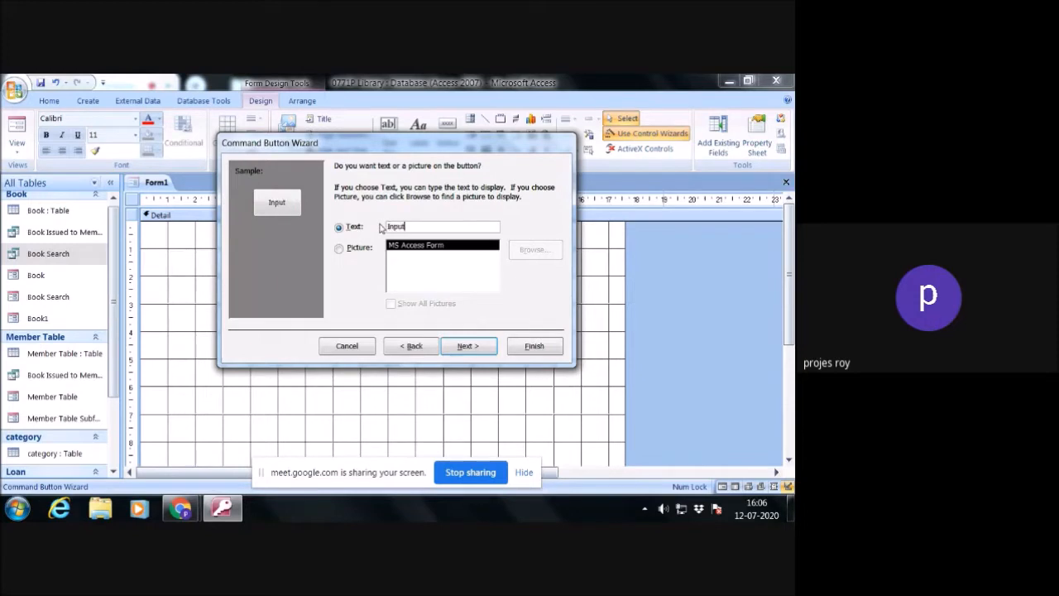
pyautogui.write(' Memeber Data')
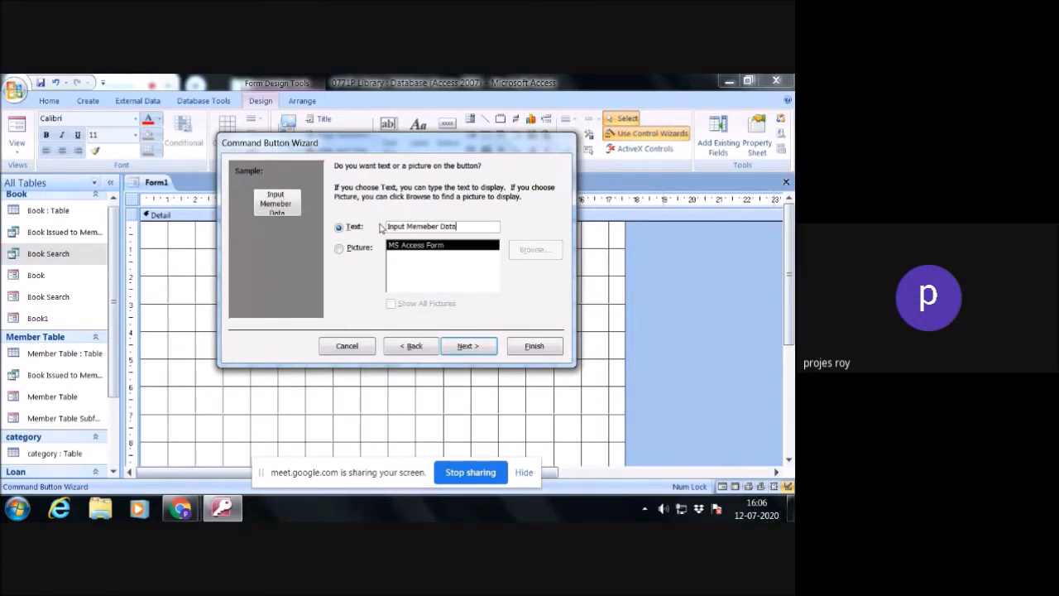
pyautogui.click(468, 346)
pyautogui.click(528, 347)
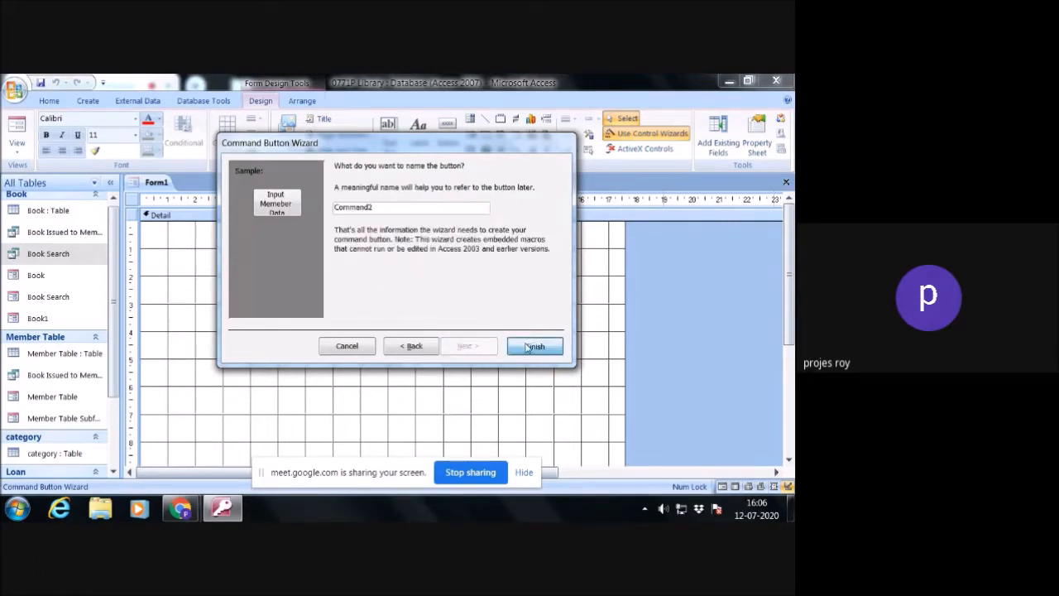
pyautogui.click(485, 331)
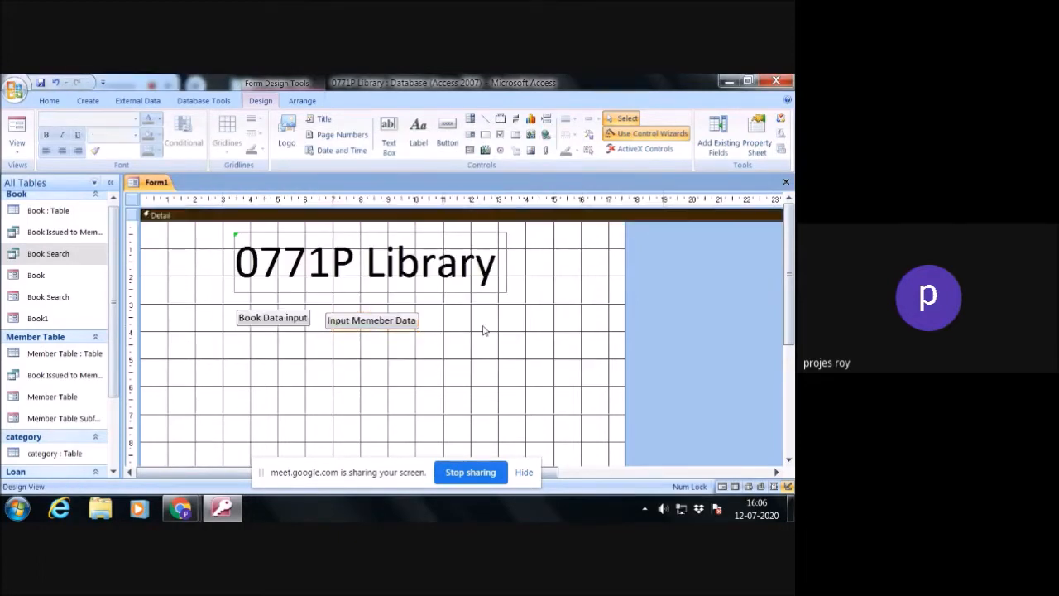
# - Set the Book Data input button's font size to 18 and enlarge the button so its text fits on two lines
pyautogui.click(394, 323)
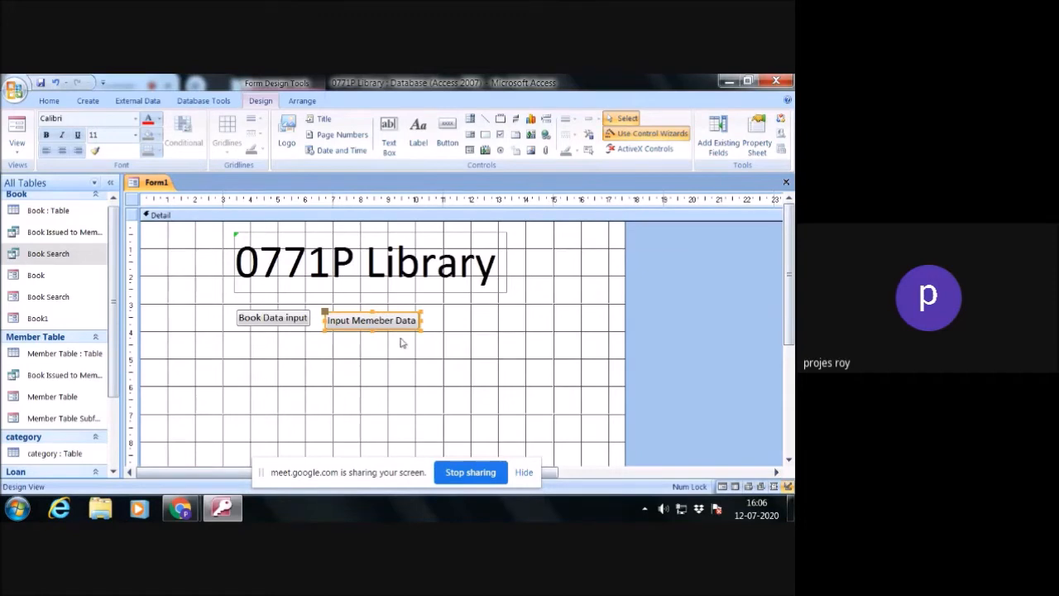
pyautogui.click(303, 320)
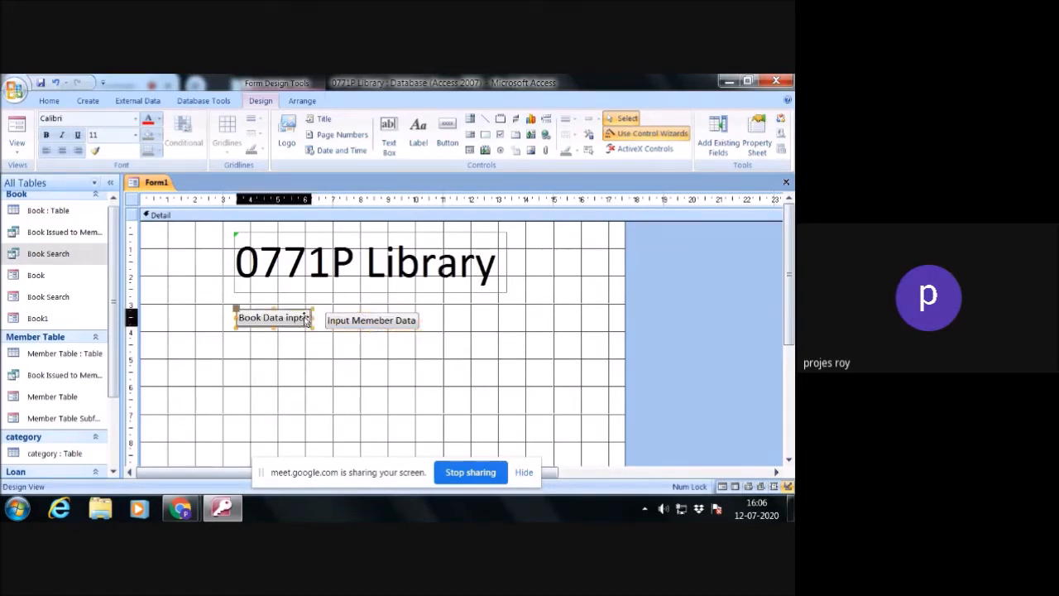
pyautogui.click(135, 135)
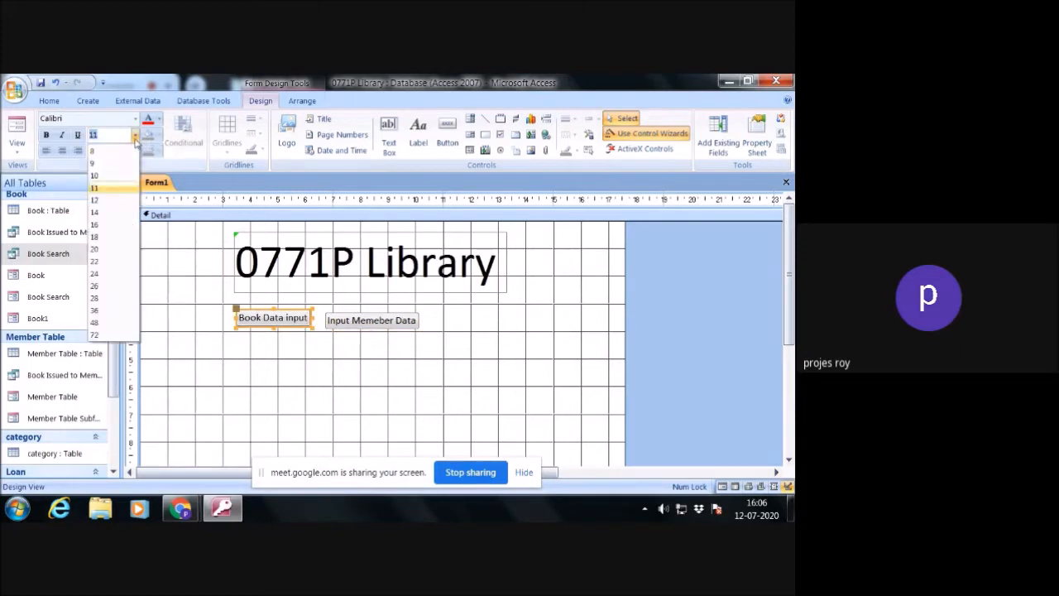
pyautogui.click(109, 237)
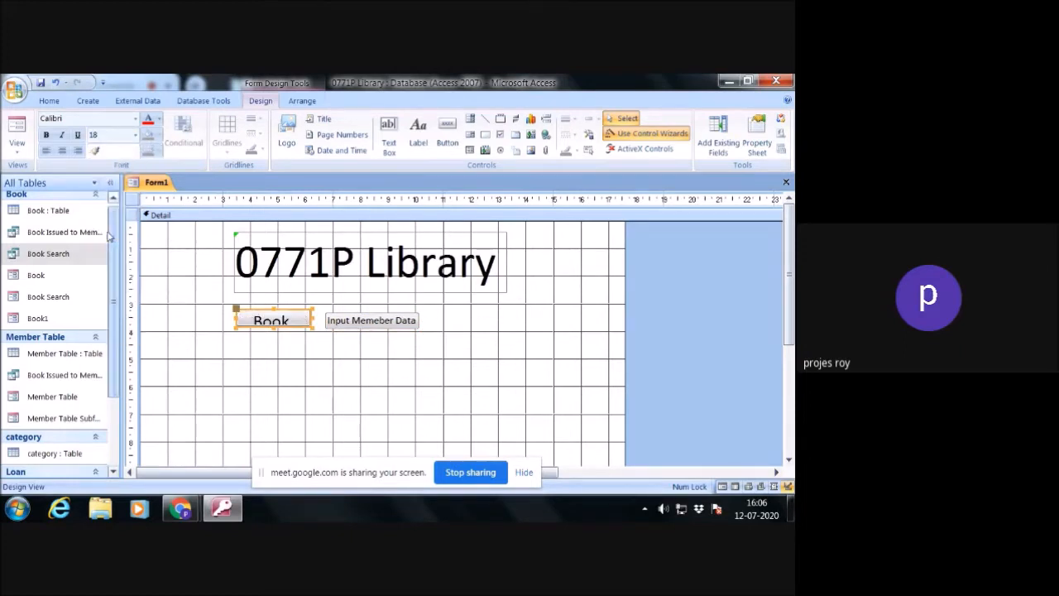
pyautogui.moveTo(311, 326); pyautogui.dragTo(318, 357)
pyautogui.click(368, 356)
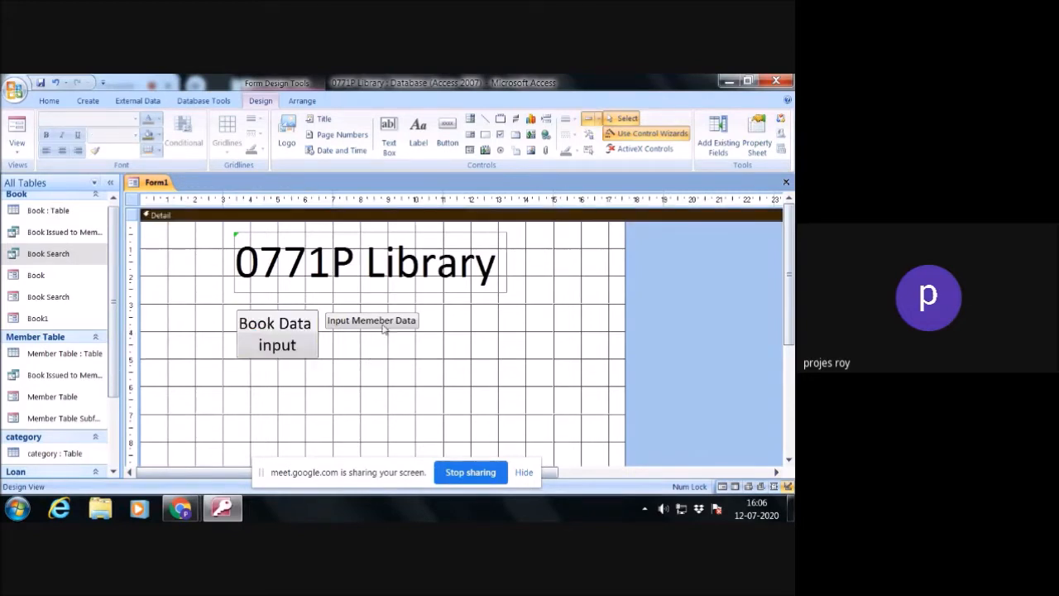
# - Set the Input Memeber Data button's font size to 18 and enlarge it, aligning its upper edge with the Book Data input button
pyautogui.click(386, 323)
pyautogui.click(136, 137)
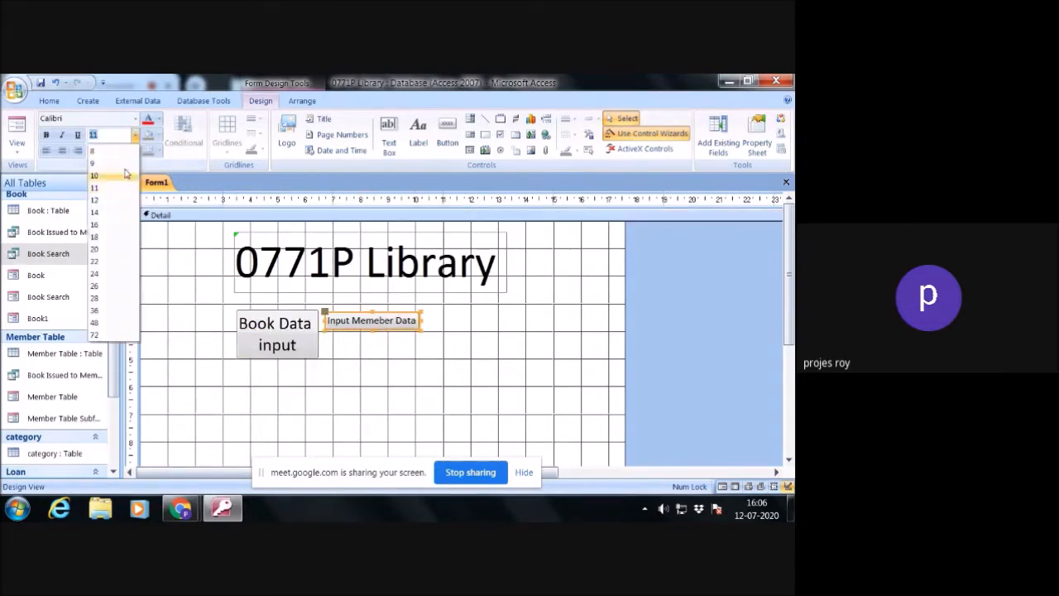
pyautogui.click(106, 237)
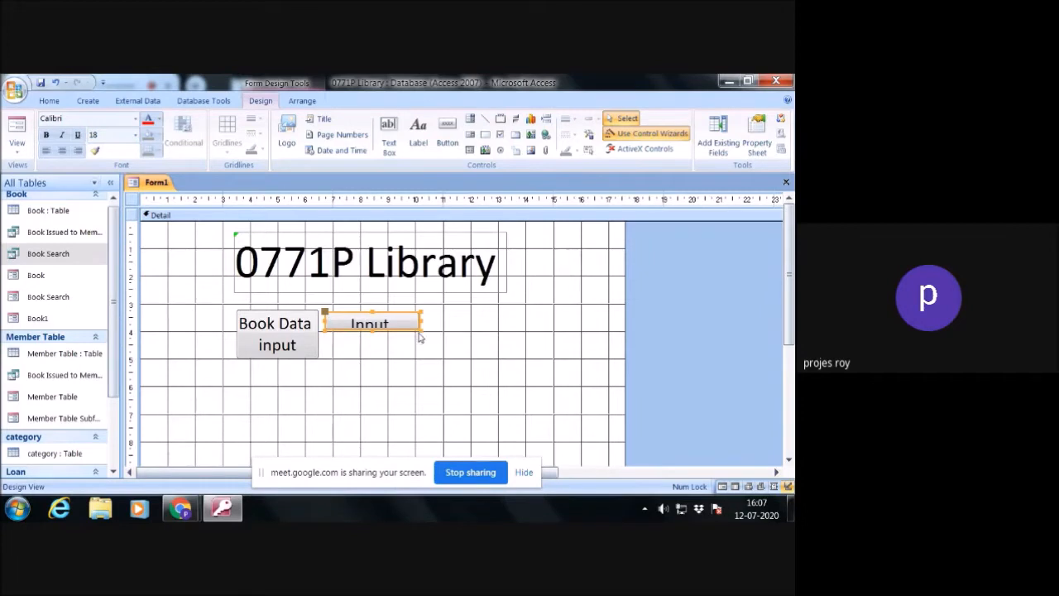
pyautogui.moveTo(422, 329); pyautogui.dragTo(425, 359)
pyautogui.click(447, 329)
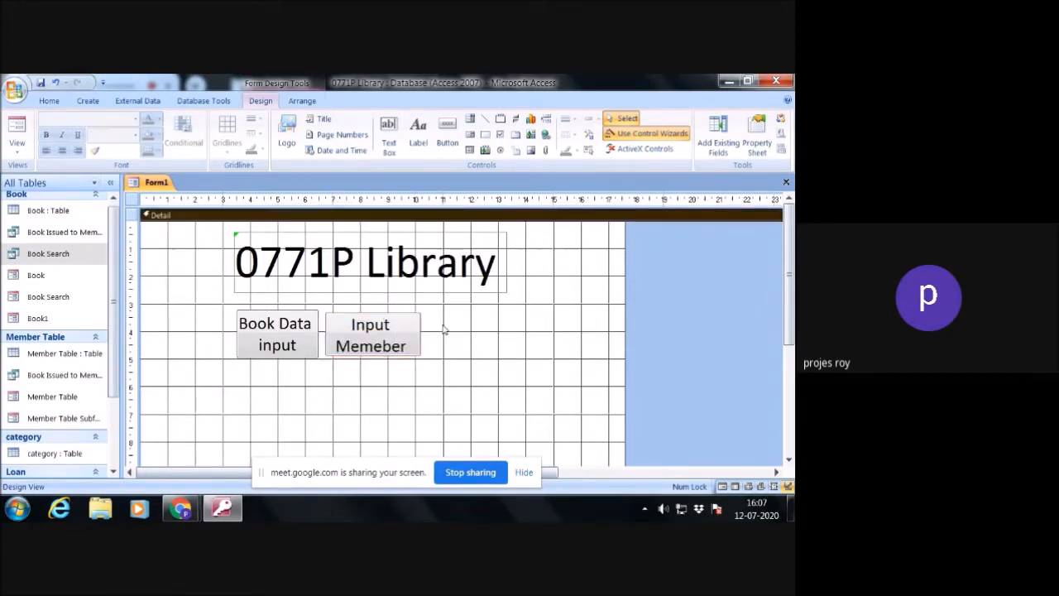
pyautogui.click(381, 321)
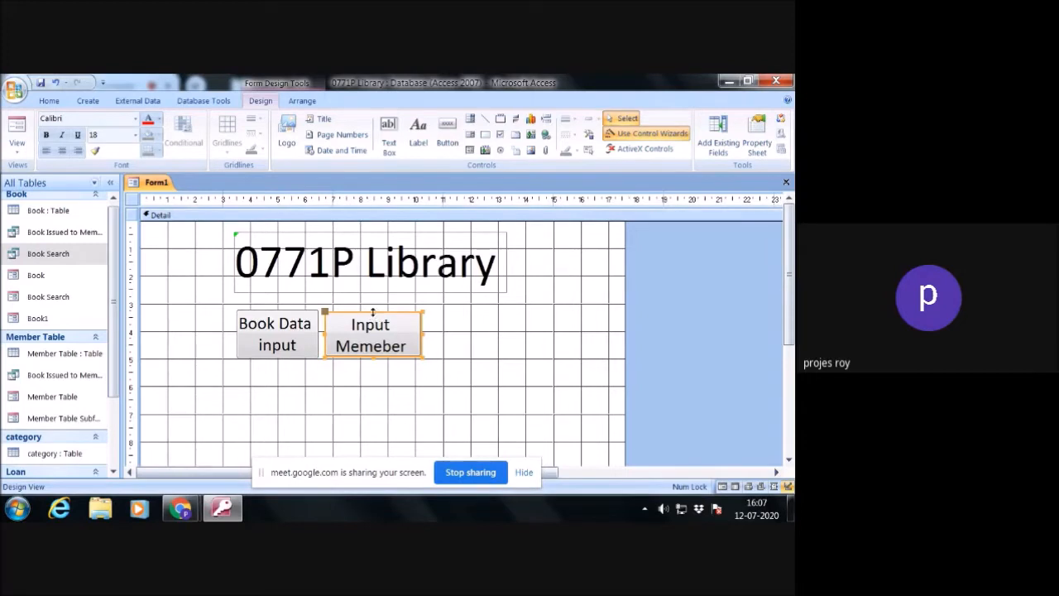
pyautogui.moveTo(372, 312); pyautogui.dragTo(372, 303)
pyautogui.click(505, 333)
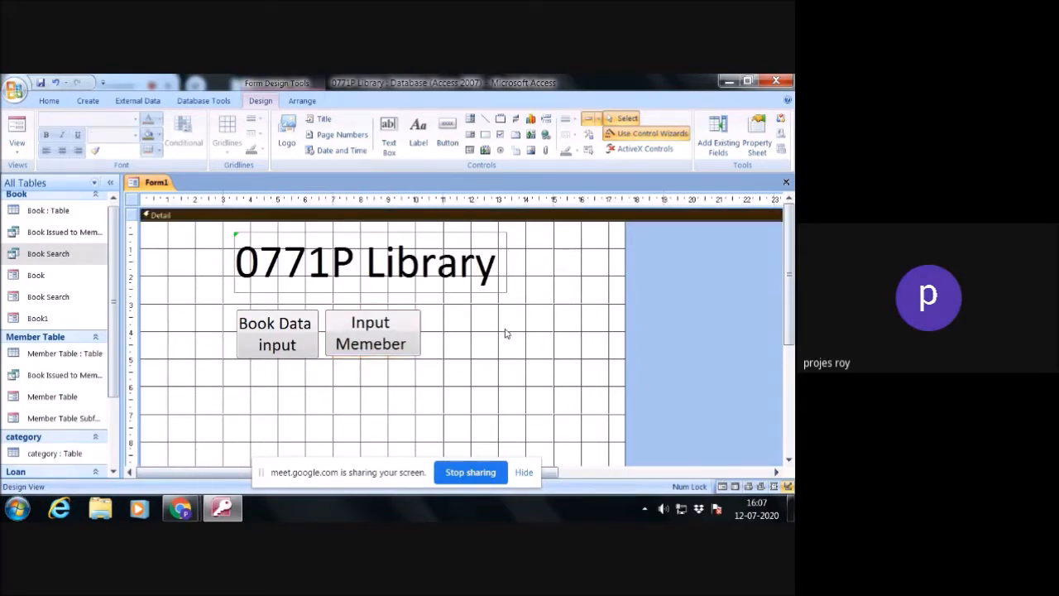
# - Add a command button beside the Input Memeber Data button that opens the Loan form and shows all the records
pyautogui.click(447, 131)
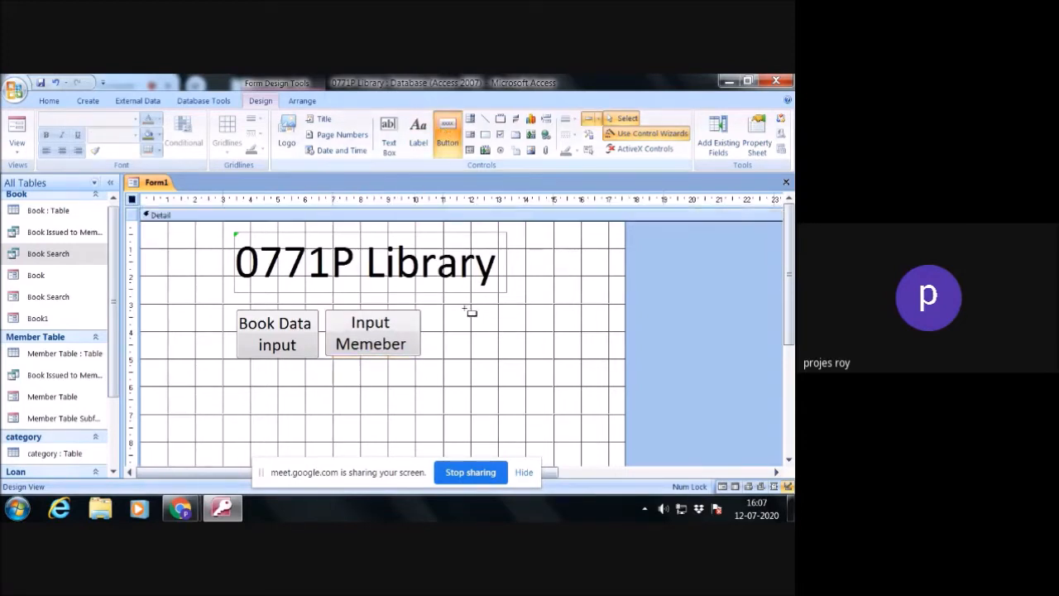
pyautogui.moveTo(434, 308); pyautogui.dragTo(519, 356)
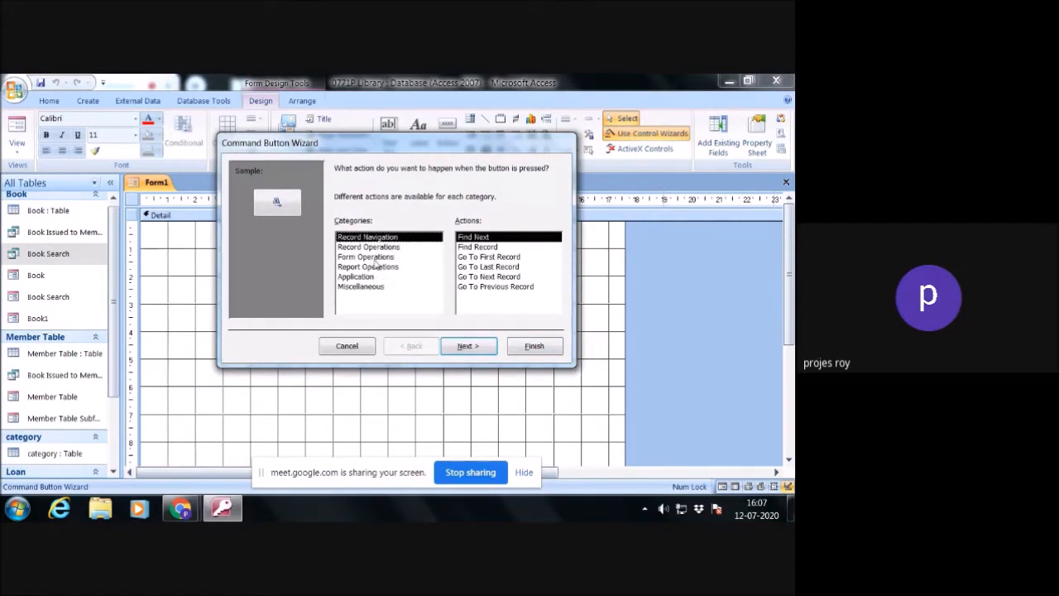
pyautogui.click(374, 258)
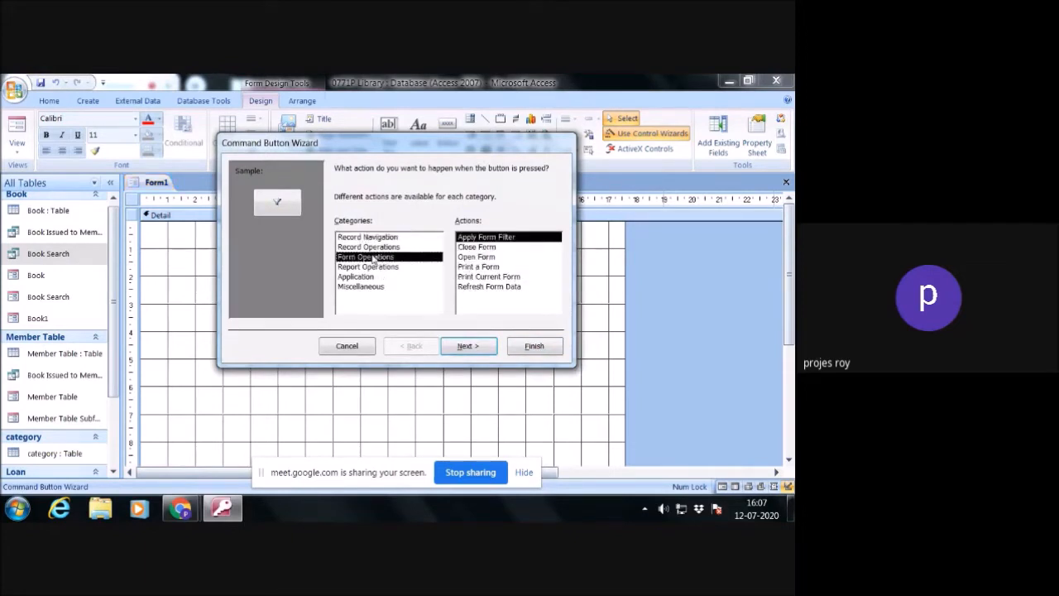
pyautogui.click(482, 257)
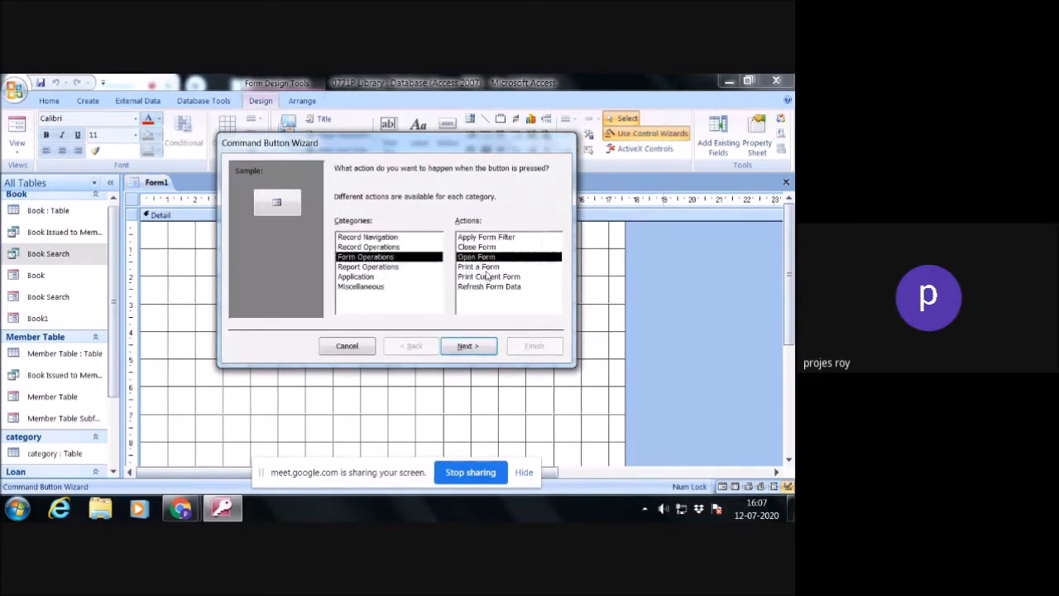
pyautogui.click(471, 345)
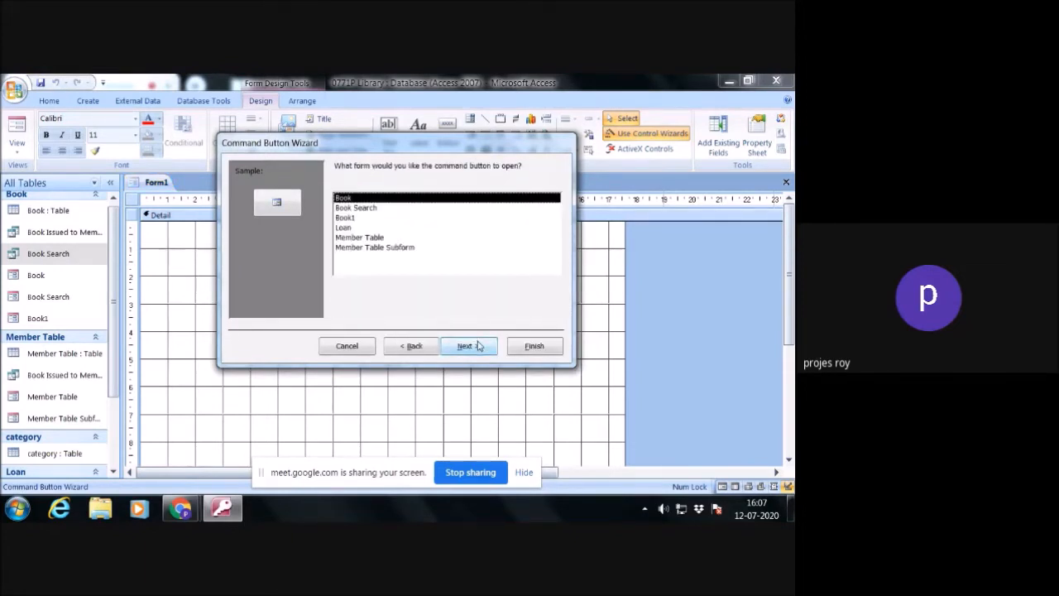
pyautogui.click(351, 227)
pyautogui.click(471, 345)
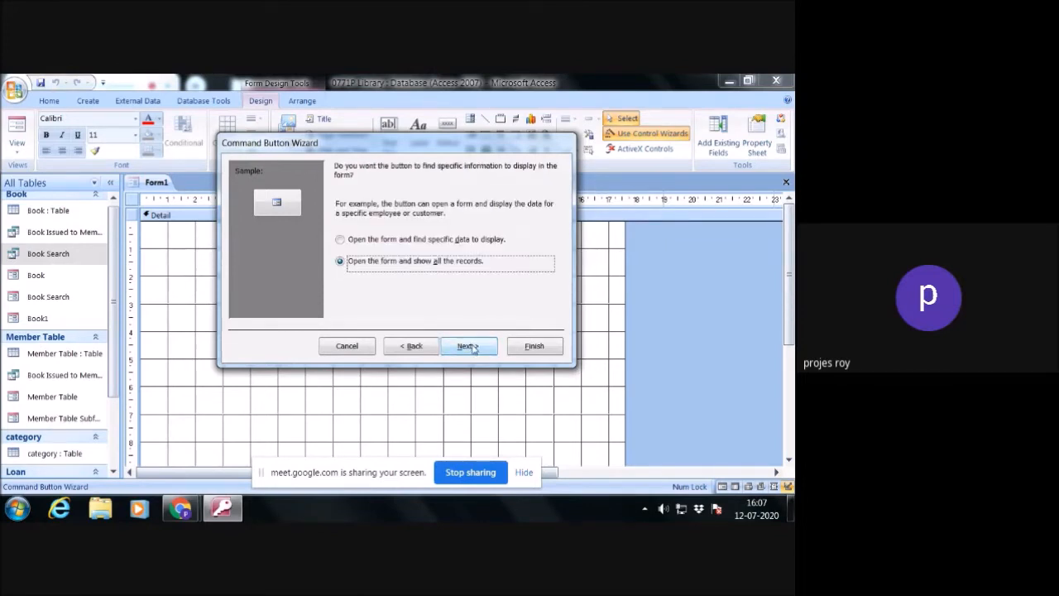
pyautogui.click(468, 346)
# - Give the button the text Ciculation of Book, keep its default name and finish the wizard
pyautogui.click(340, 228)
pyautogui.moveTo(427, 226); pyautogui.dragTo(386, 226)
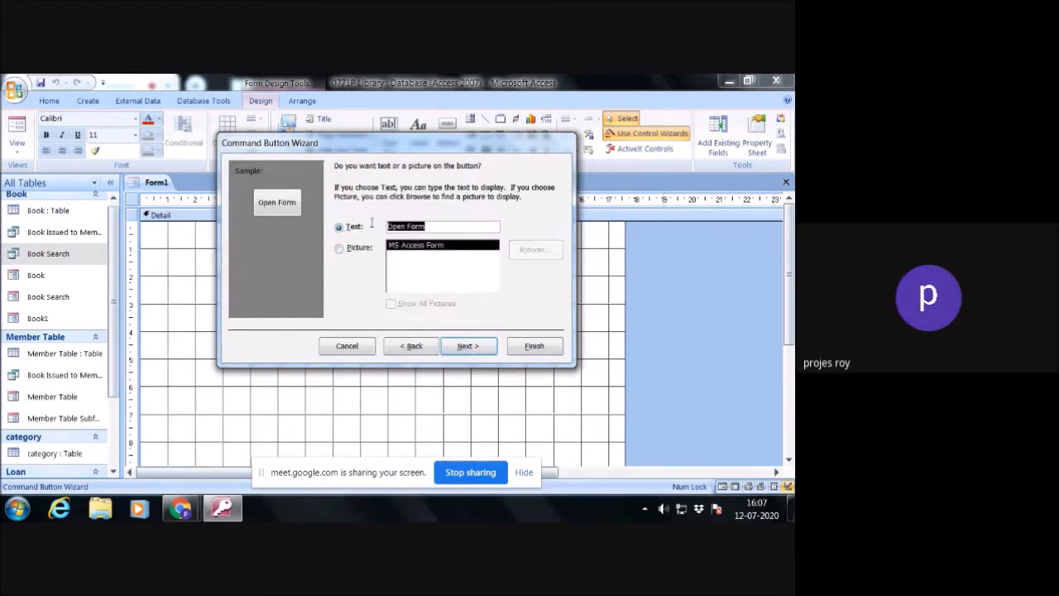
pyautogui.write('Ciculation of Books')
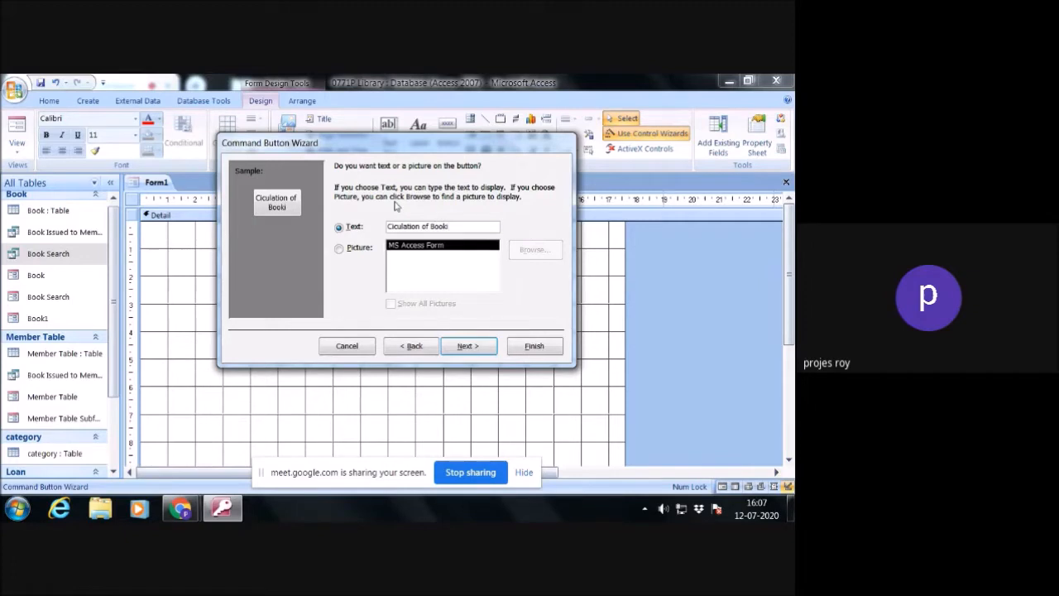
pyautogui.click(468, 346)
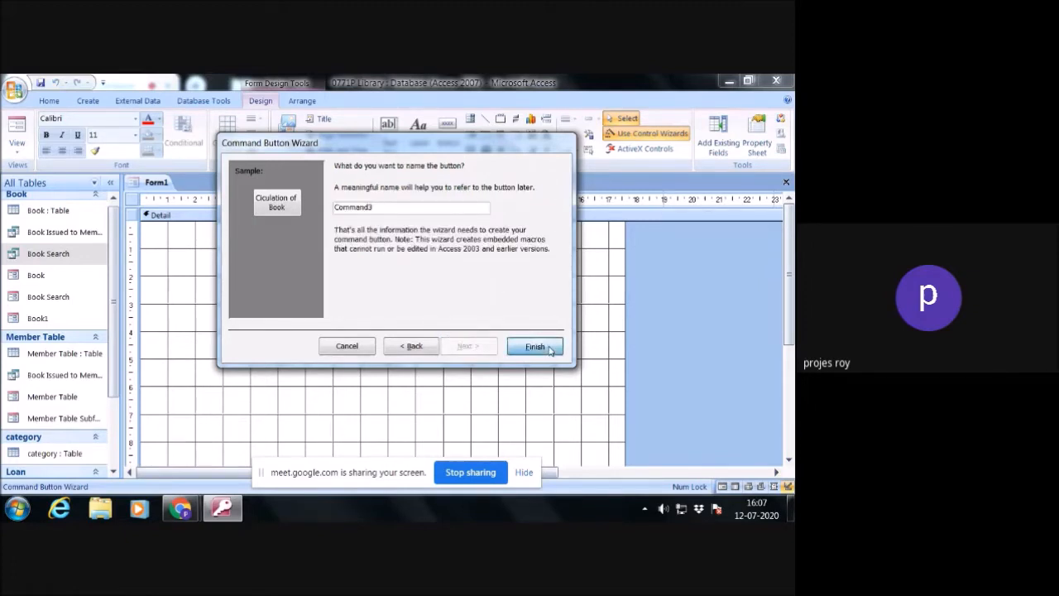
pyautogui.click(536, 346)
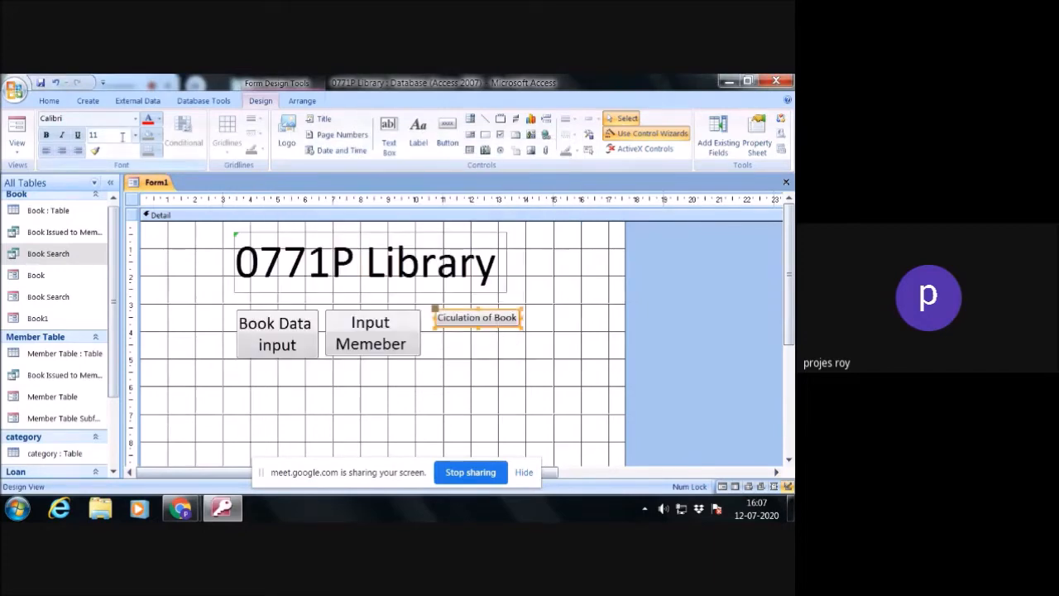
# - Set the Ciculation of Book button's font size to 18 and enlarge the button so its text fits on two lines
pyautogui.click(136, 139)
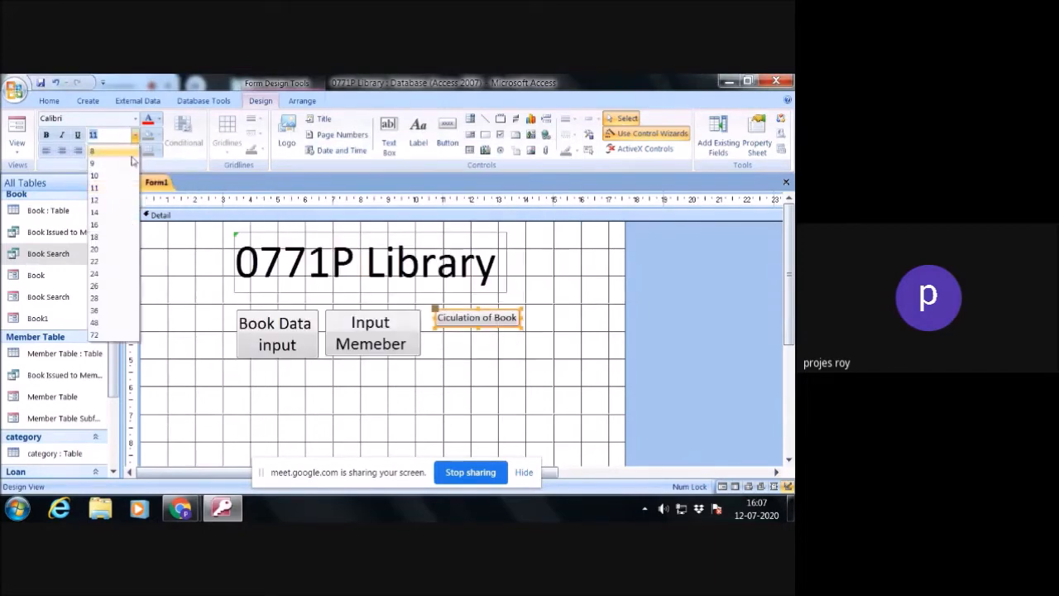
pyautogui.click(104, 239)
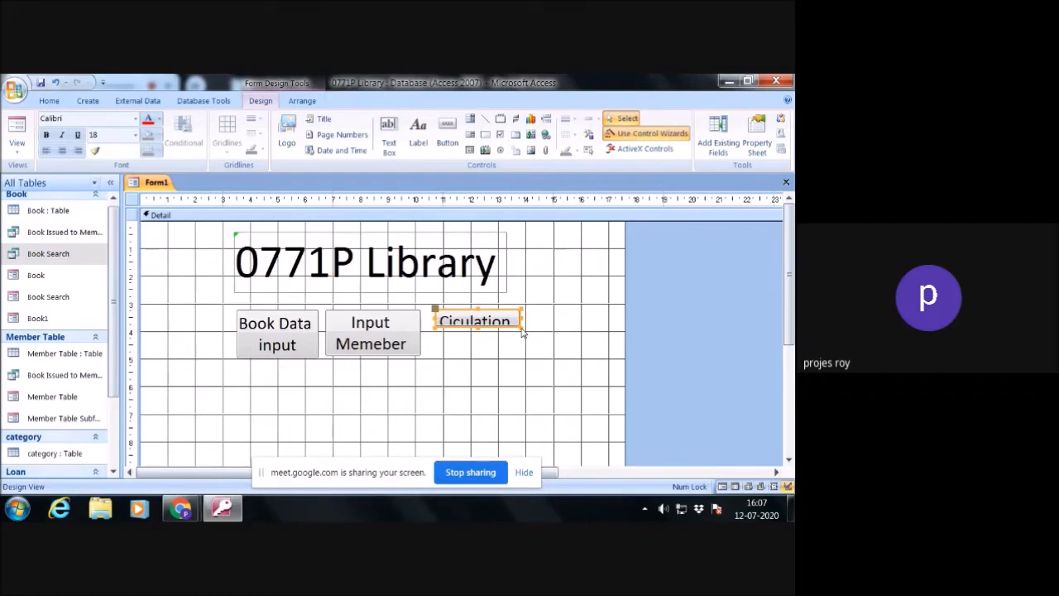
pyautogui.moveTo(521, 326); pyautogui.dragTo(528, 356)
pyautogui.click(545, 316)
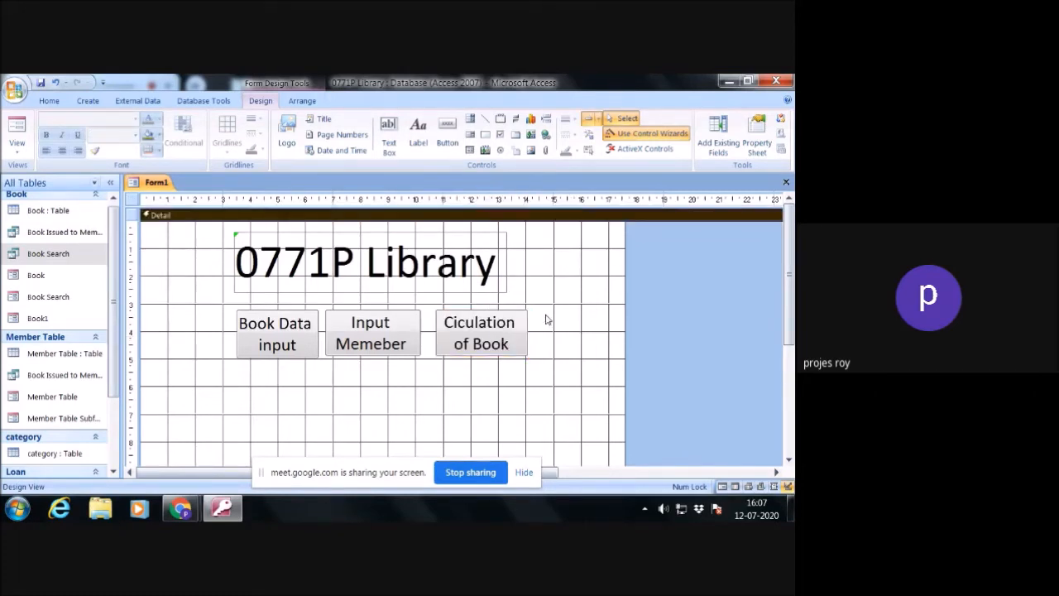
# - Adjust the Input Memeber Data button's position and height so it lines up with the Book Data input button
pyautogui.click(373, 353)
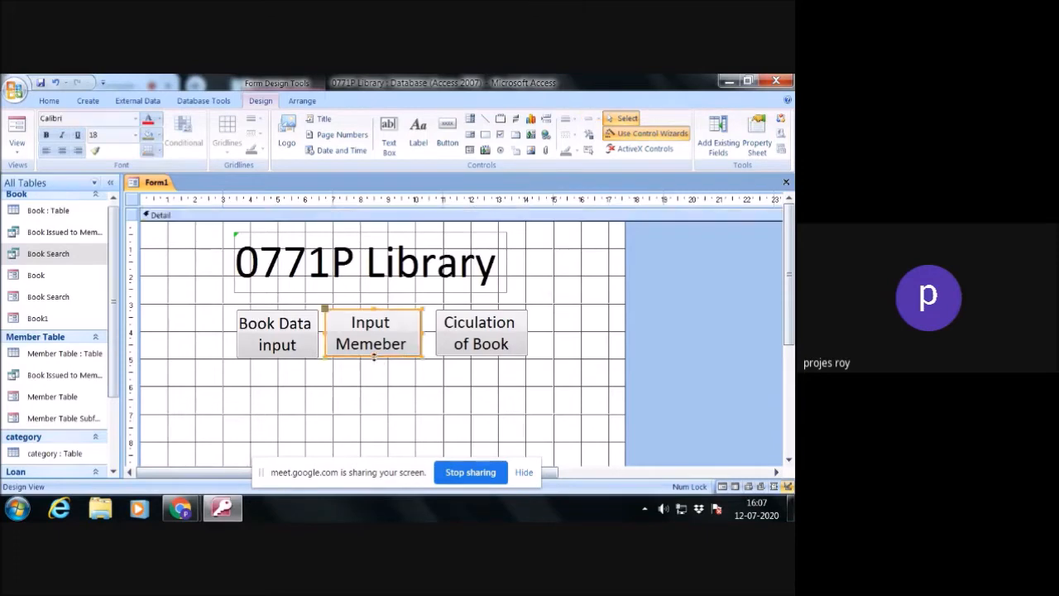
pyautogui.moveTo(374, 357); pyautogui.dragTo(379, 354)
pyautogui.click(560, 345)
pyautogui.click(379, 353)
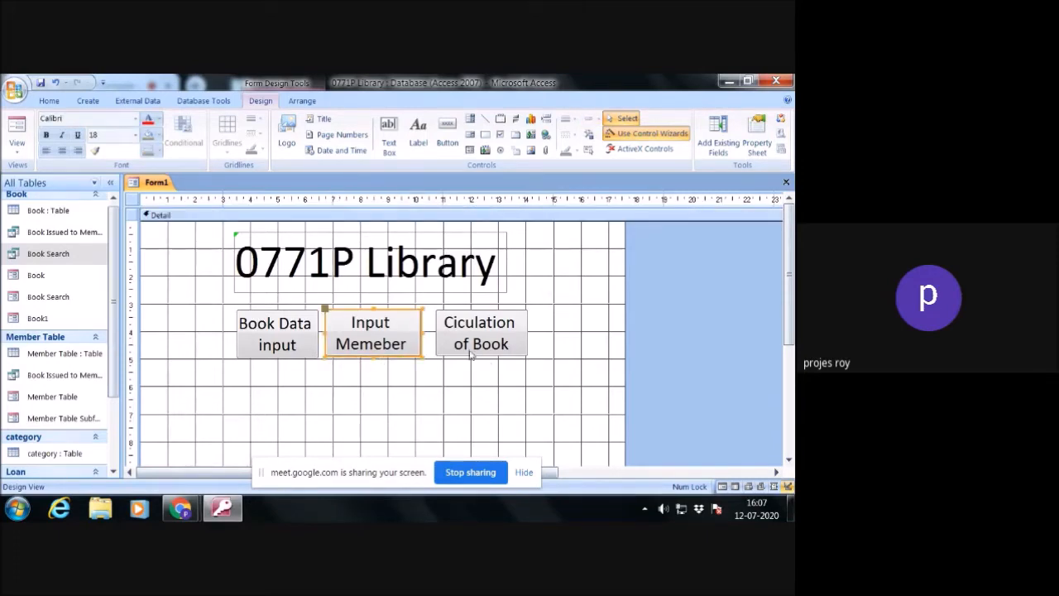
pyautogui.press('Down')
pyautogui.click(565, 347)
pyautogui.click(397, 329)
pyautogui.moveTo(371, 312); pyautogui.dragTo(368, 308)
pyautogui.click(577, 352)
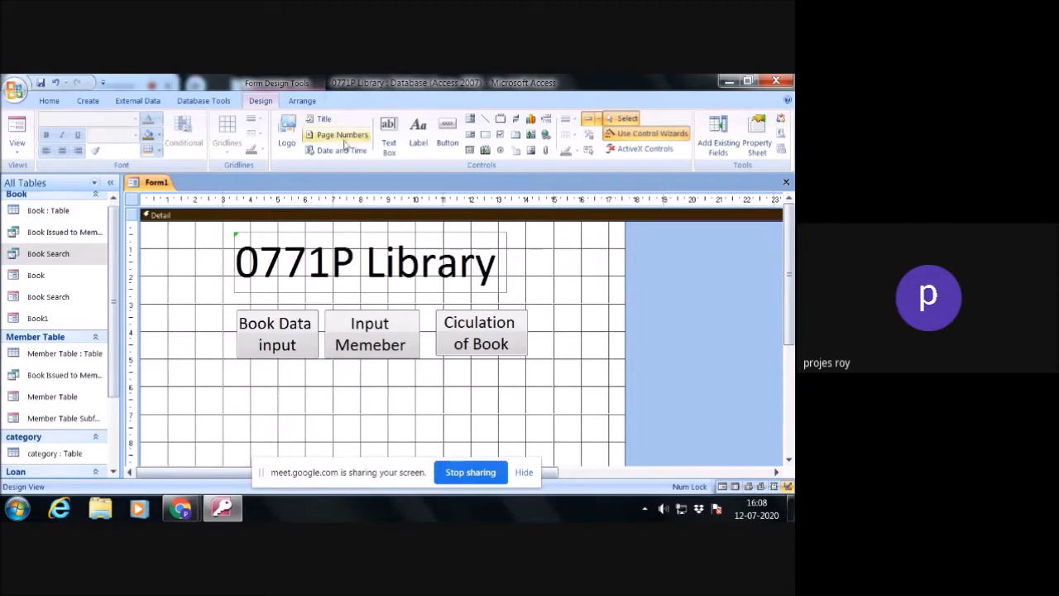
# - Add a command button below the first row of buttons that opens the Book Search form and shows all the records
pyautogui.click(448, 126)
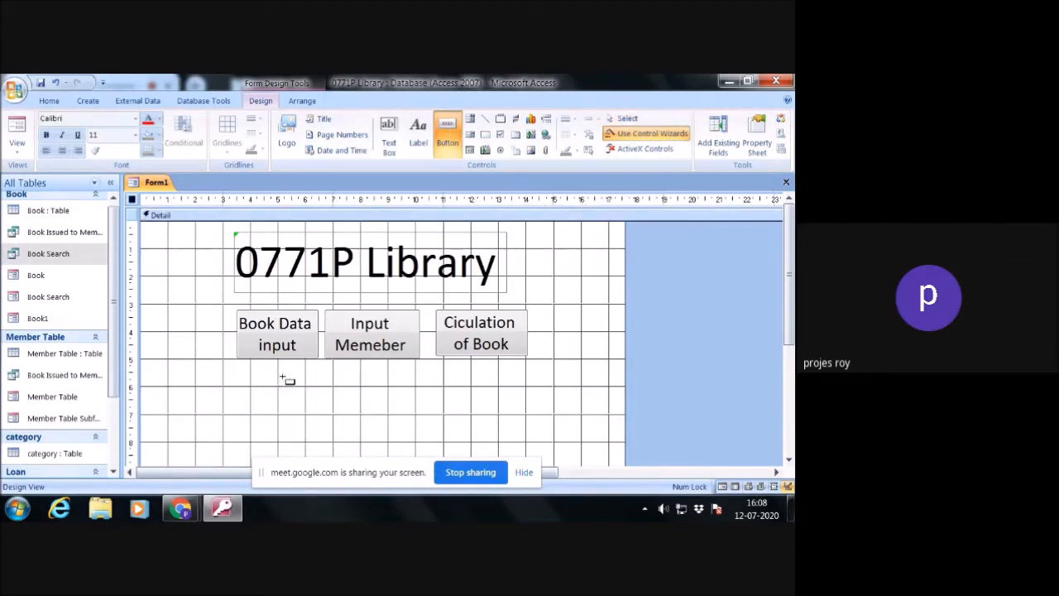
pyautogui.moveTo(286, 376); pyautogui.dragTo(366, 413)
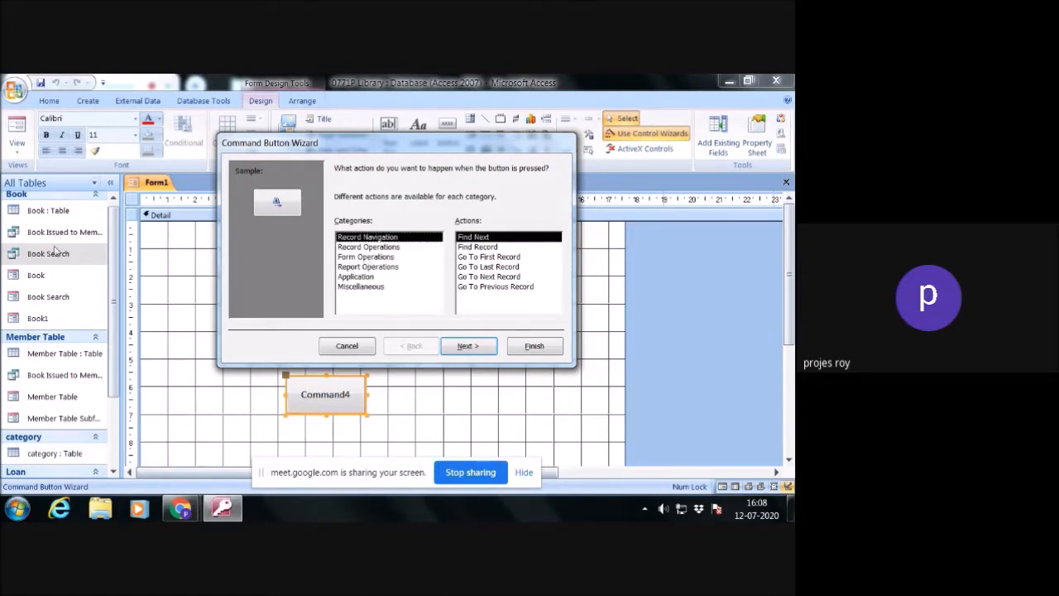
pyautogui.click(368, 258)
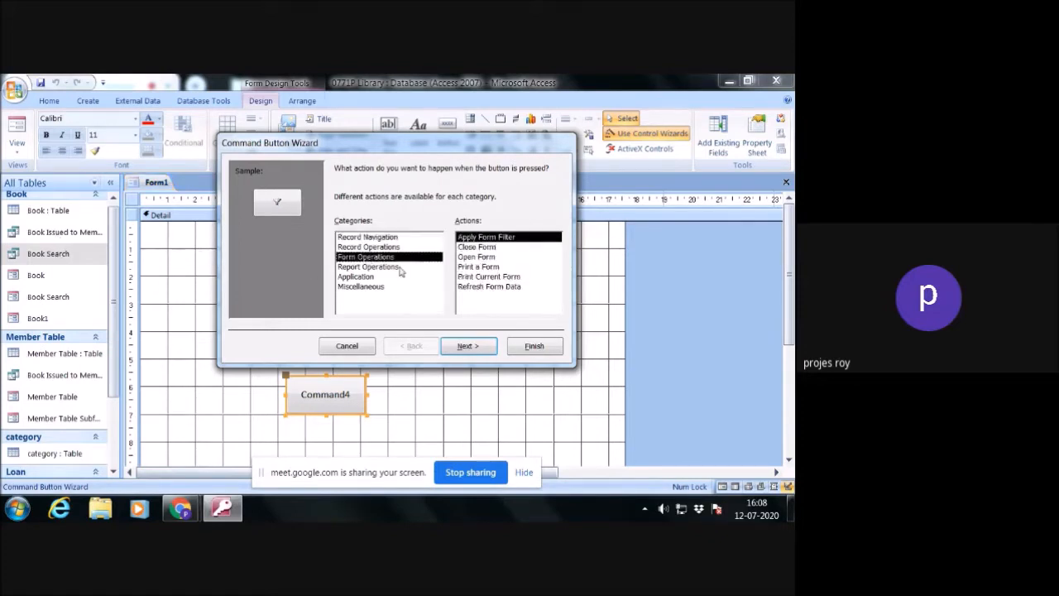
pyautogui.click(483, 257)
pyautogui.click(469, 346)
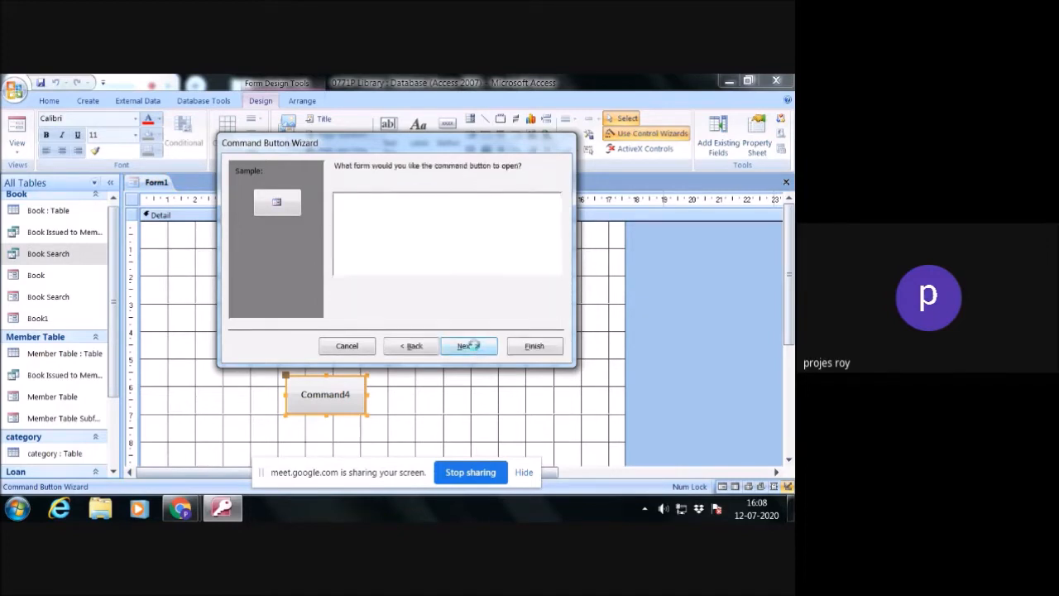
pyautogui.click(358, 209)
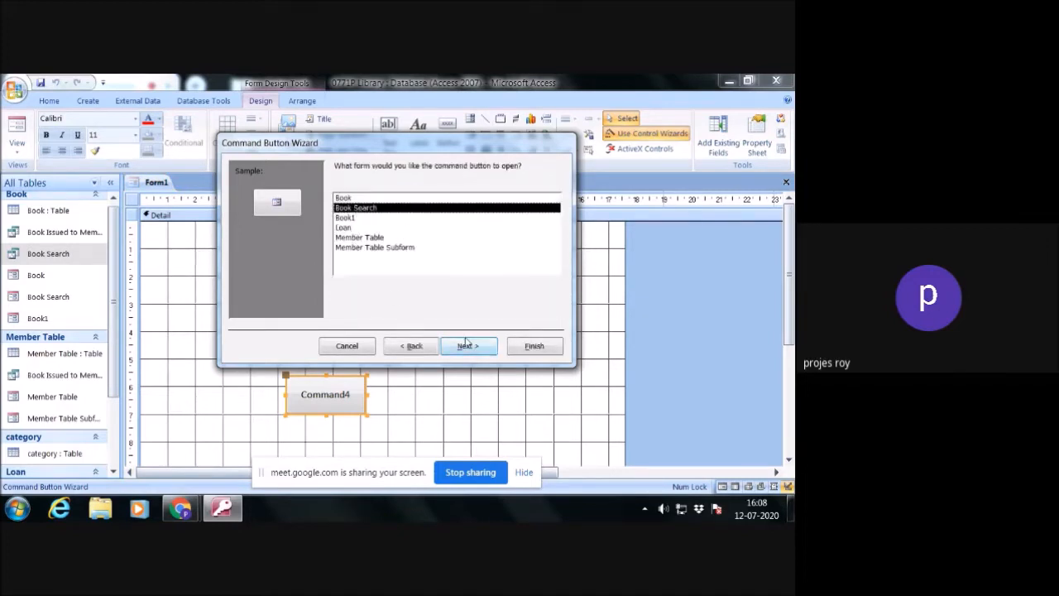
pyautogui.click(469, 346)
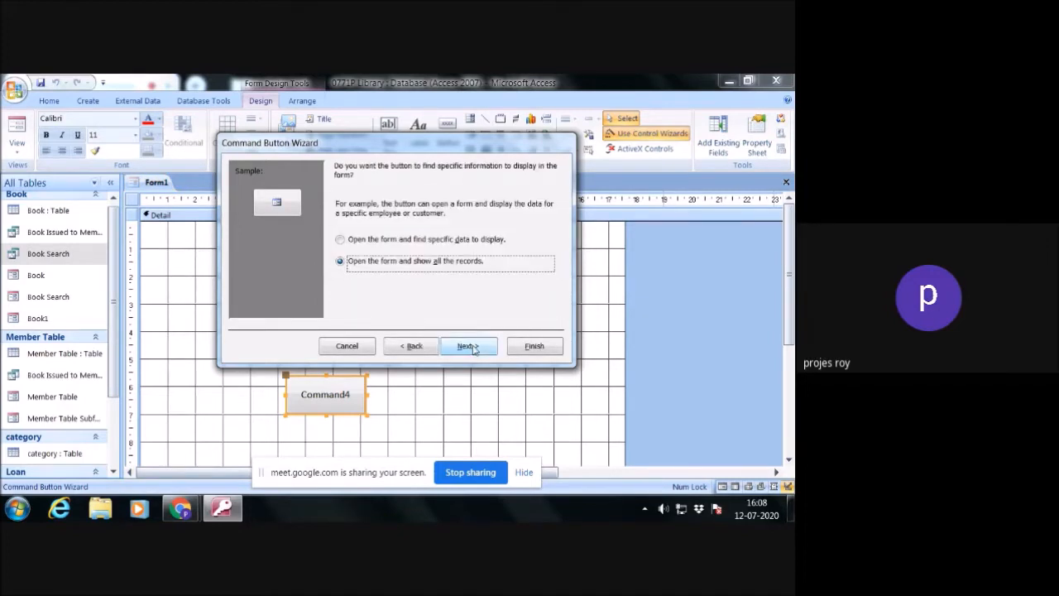
pyautogui.click(530, 351)
pyautogui.click(470, 347)
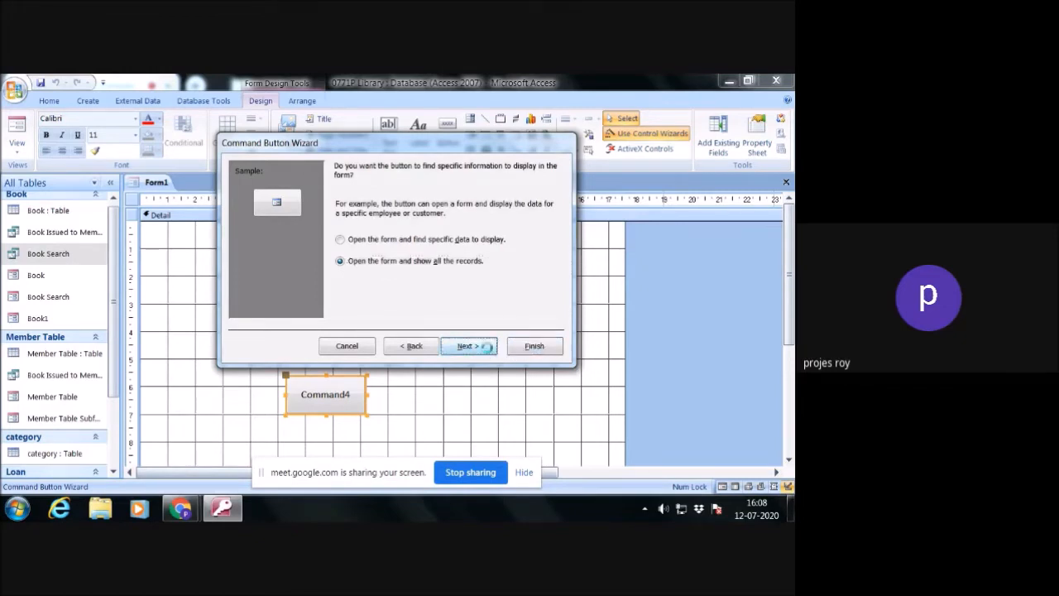
# - Give the button the text Book Search, keep its default name and finish the wizard
pyautogui.click(341, 227)
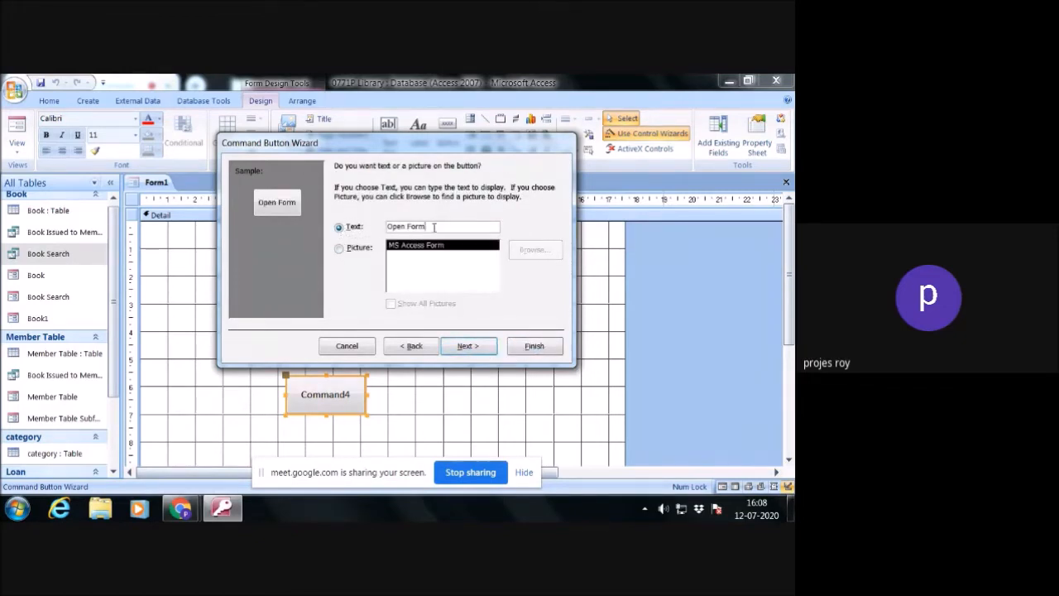
pyautogui.moveTo(426, 230); pyautogui.dragTo(392, 227)
pyautogui.write('Book Search')
pyautogui.click(486, 345)
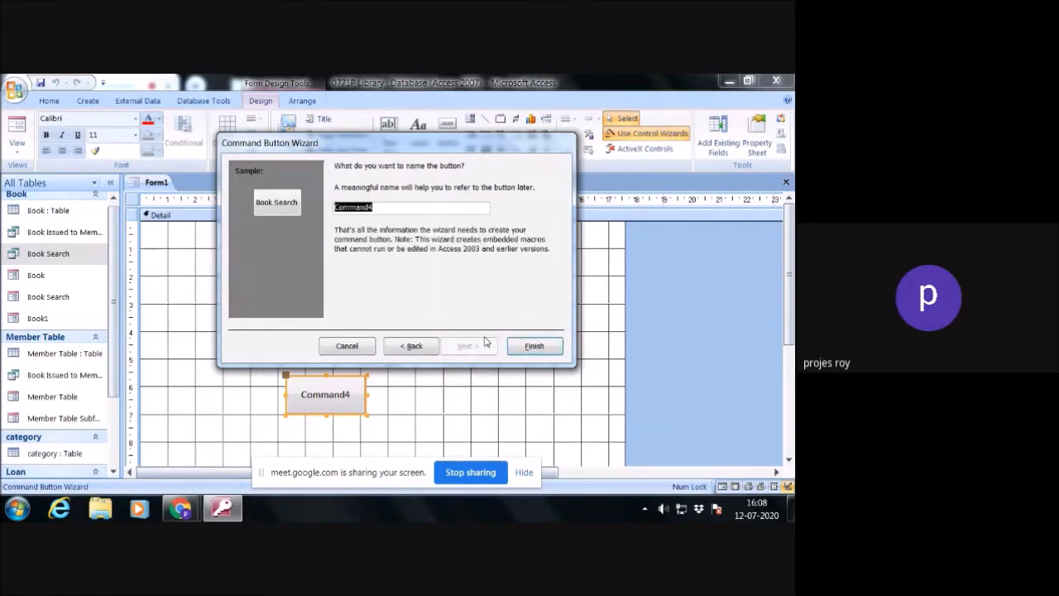
pyautogui.click(532, 345)
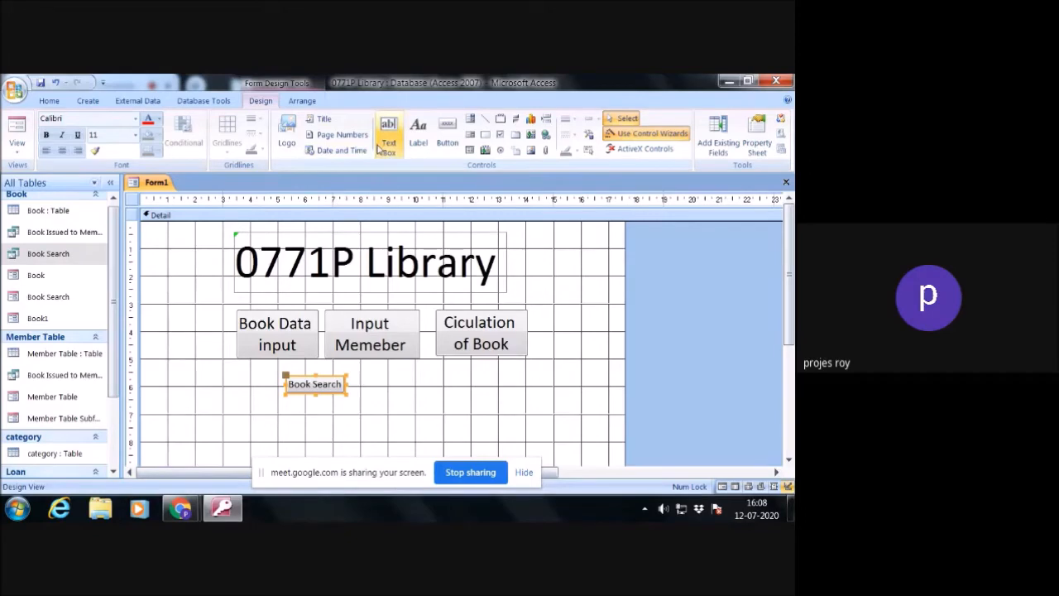
# - Add a command button beside the Book Search button that opens the Book1 form and shows all the records
pyautogui.click(447, 132)
pyautogui.moveTo(365, 376); pyautogui.dragTo(436, 392)
pyautogui.moveTo(432, 388); pyautogui.dragTo(433, 389)
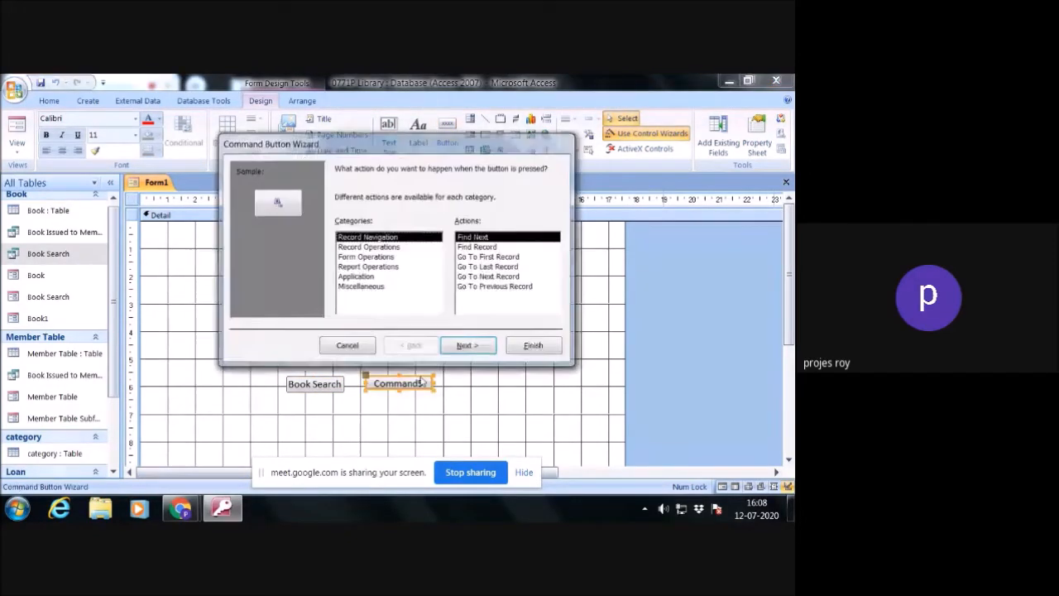
pyautogui.click(380, 257)
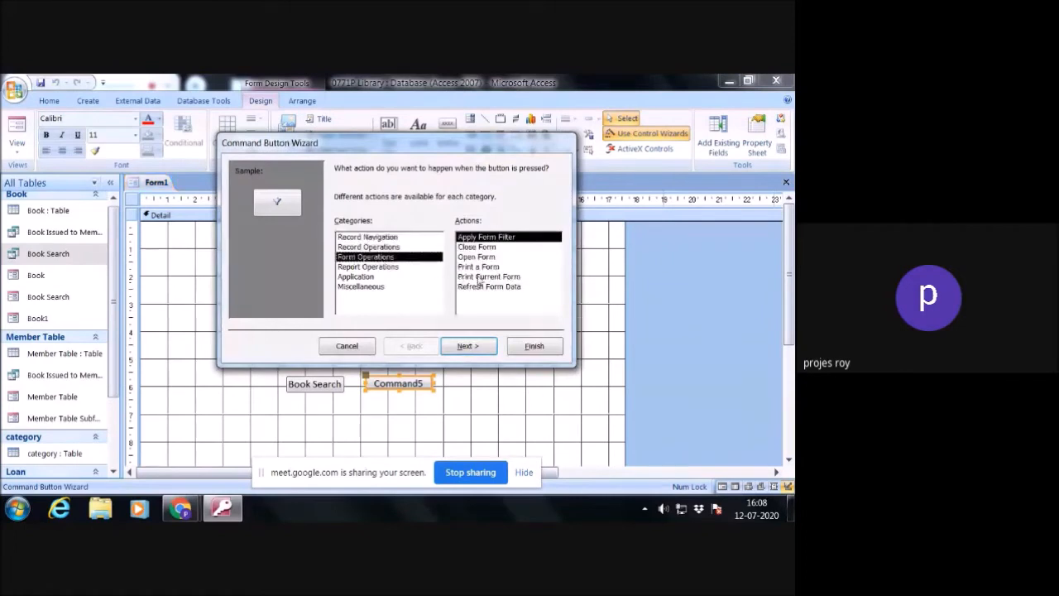
pyautogui.click(477, 257)
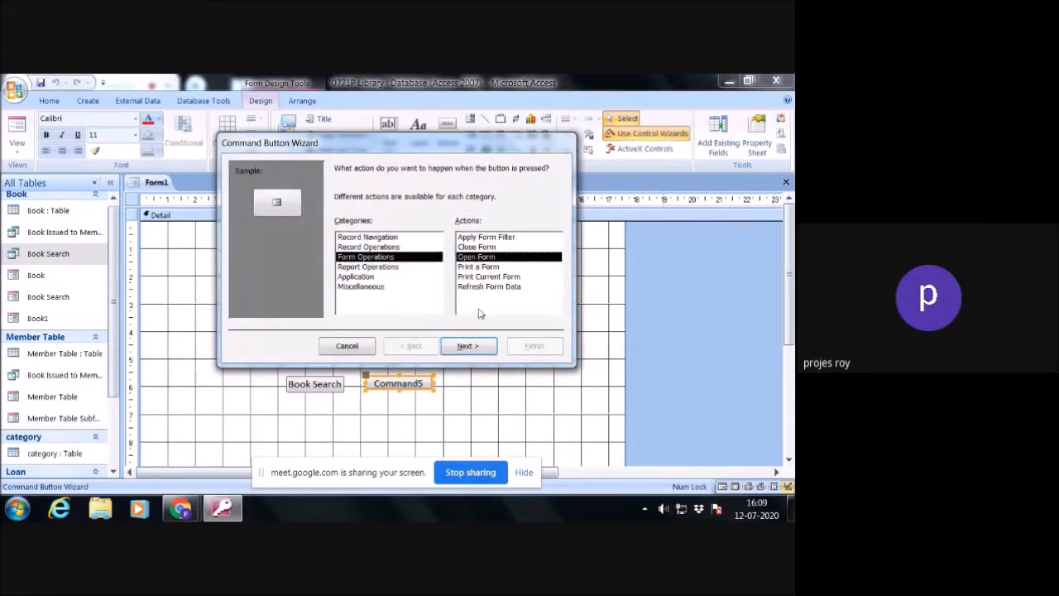
pyautogui.click(468, 346)
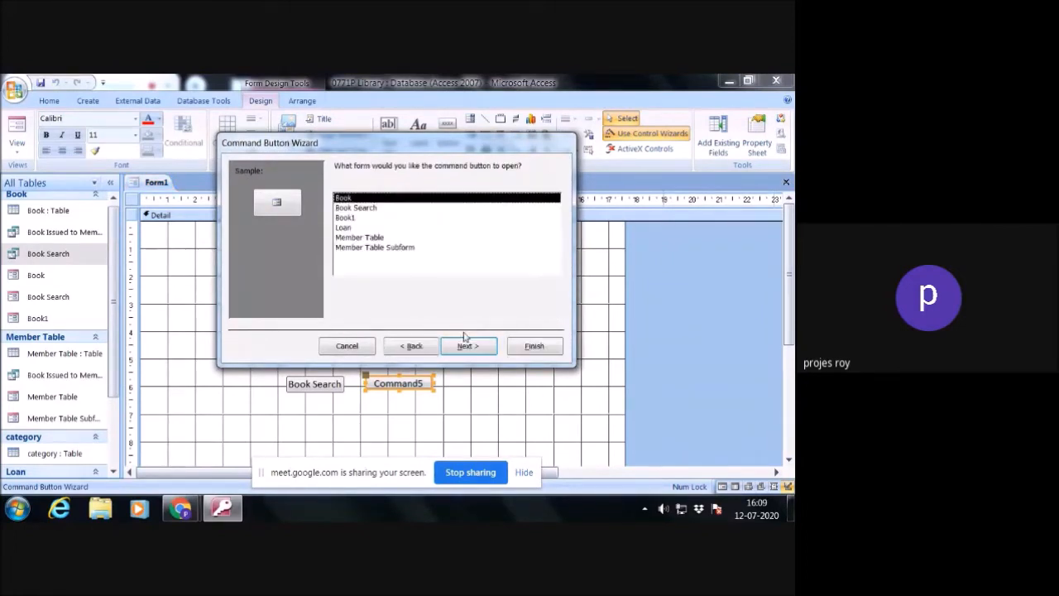
pyautogui.click(351, 220)
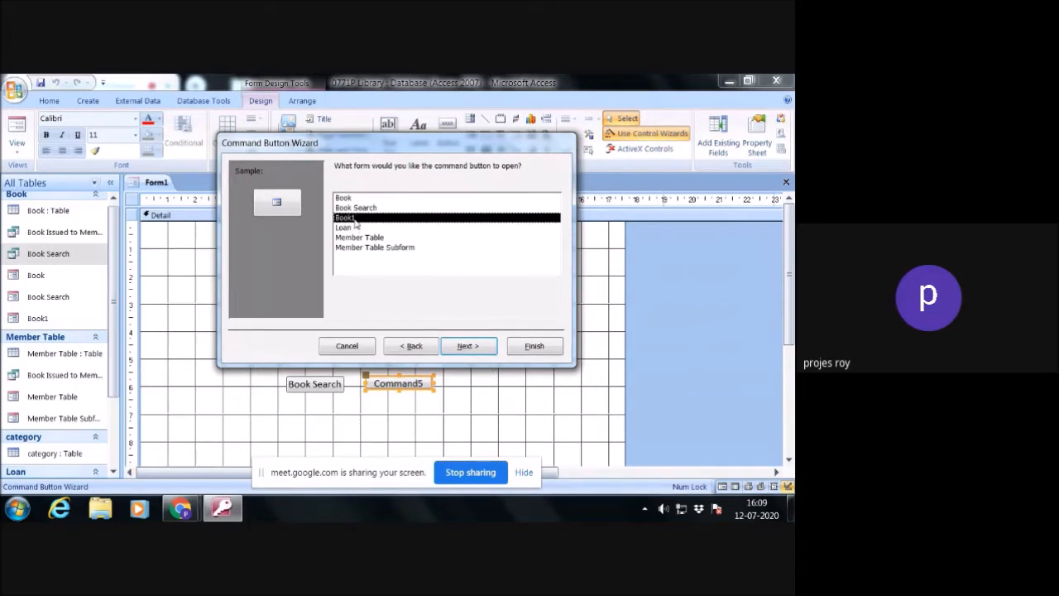
pyautogui.click(465, 345)
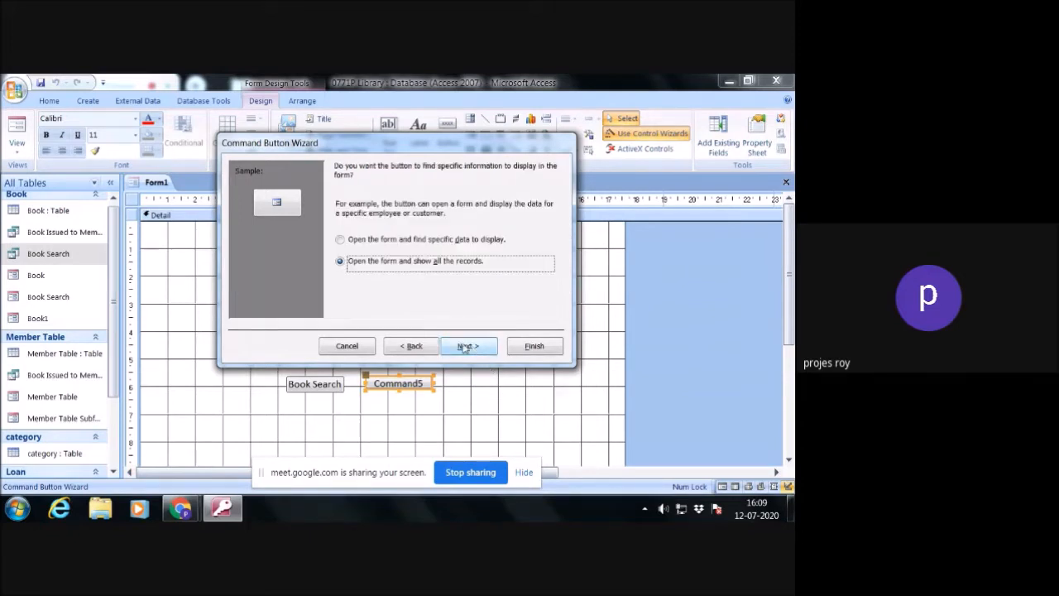
pyautogui.click(465, 346)
# - Give the new button the text Books with Member, keep its default name and finish the wizard
pyautogui.click(339, 226)
pyautogui.moveTo(424, 226); pyautogui.dragTo(387, 226)
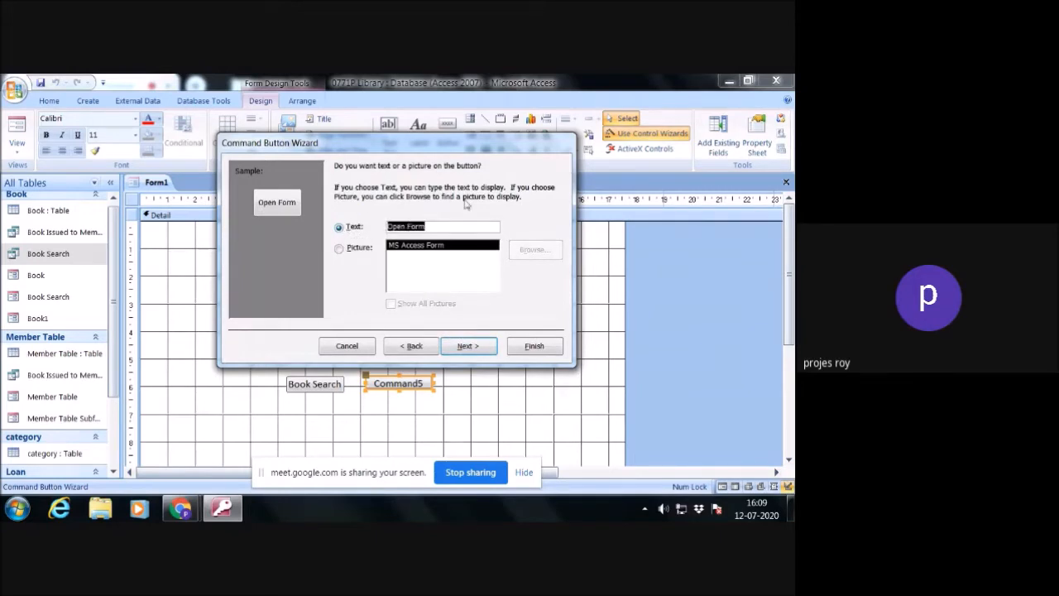
pyautogui.write('Books with ')
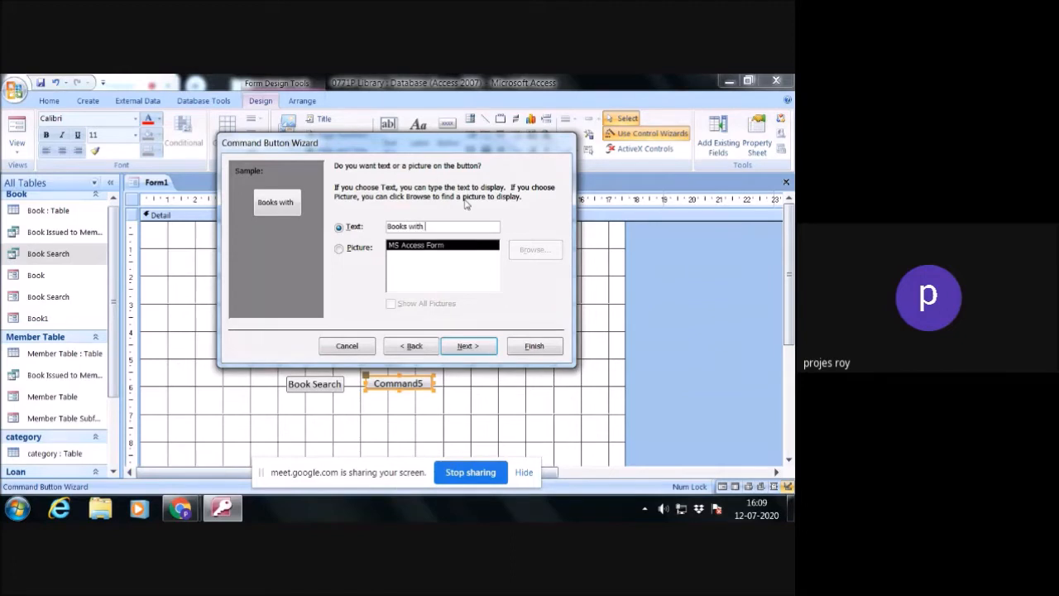
pyautogui.write('Member')
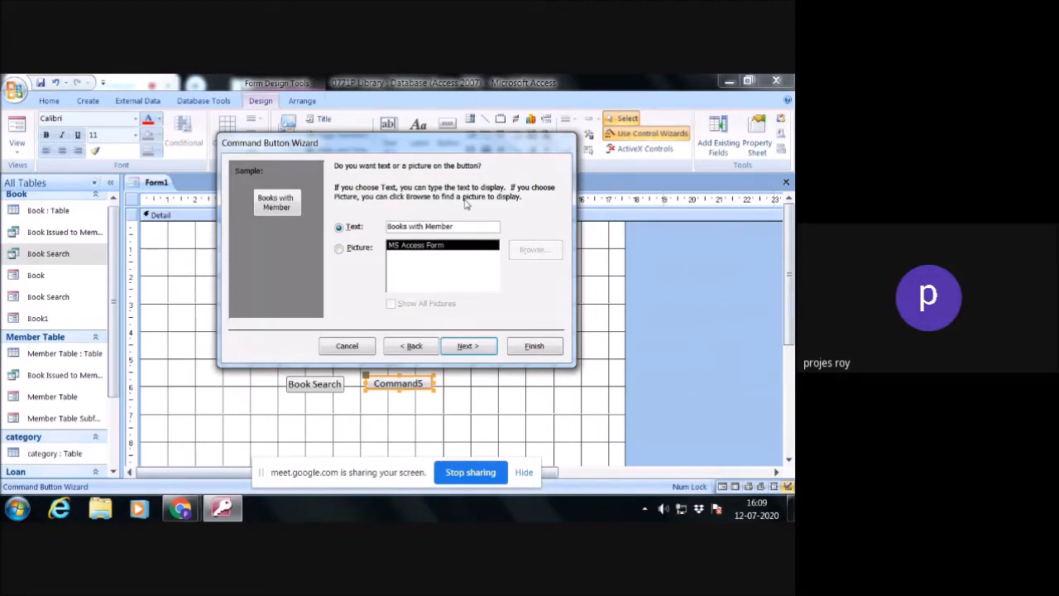
pyautogui.click(467, 346)
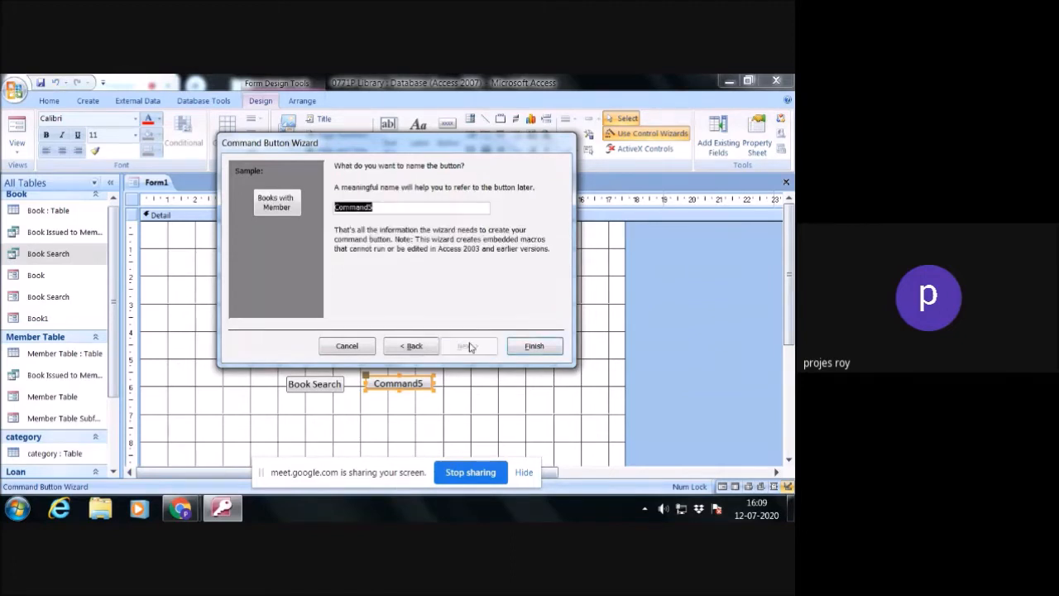
pyautogui.click(535, 347)
# - Set the Book Search button's font size to 18 and make it taller to fit both words
pyautogui.click(332, 388)
pyautogui.click(135, 134)
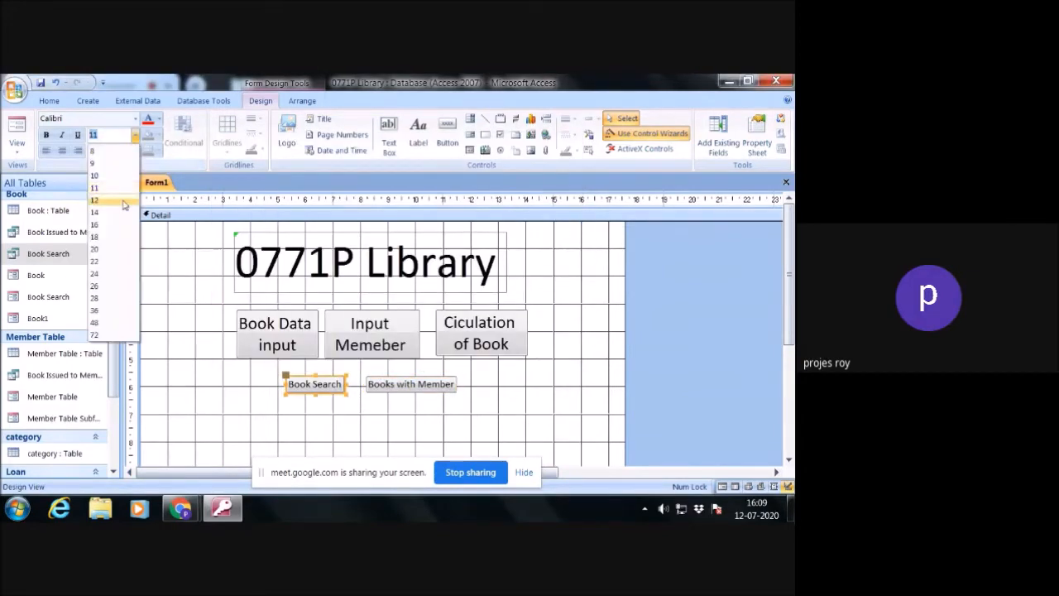
pyautogui.click(116, 237)
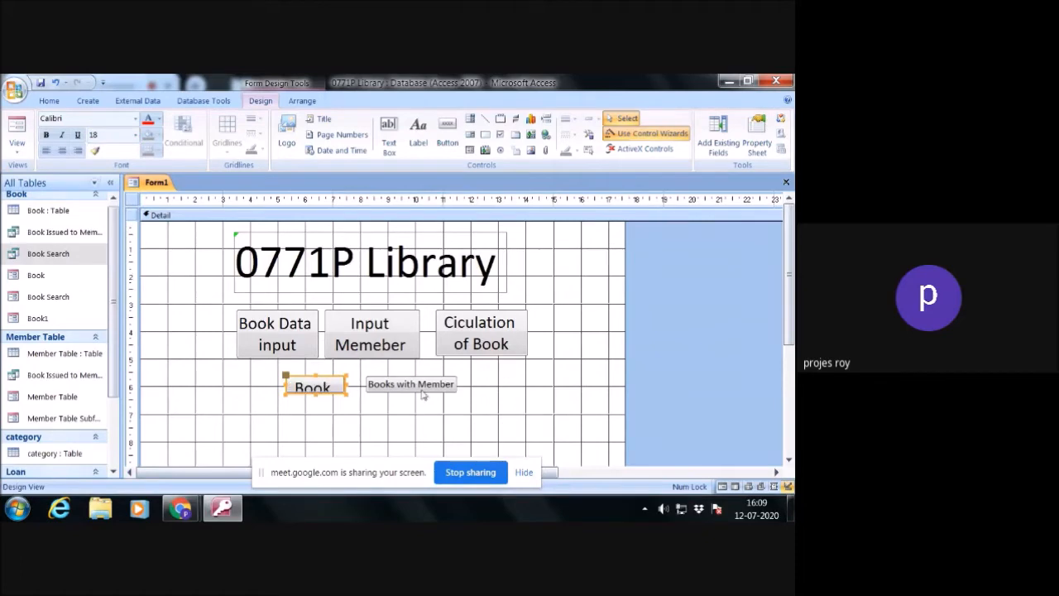
pyautogui.moveTo(346, 394); pyautogui.dragTo(349, 418)
# - Set the Books with Member button's font size to 18 and enlarge it to fit its two-line text
pyautogui.click(412, 391)
pyautogui.click(135, 135)
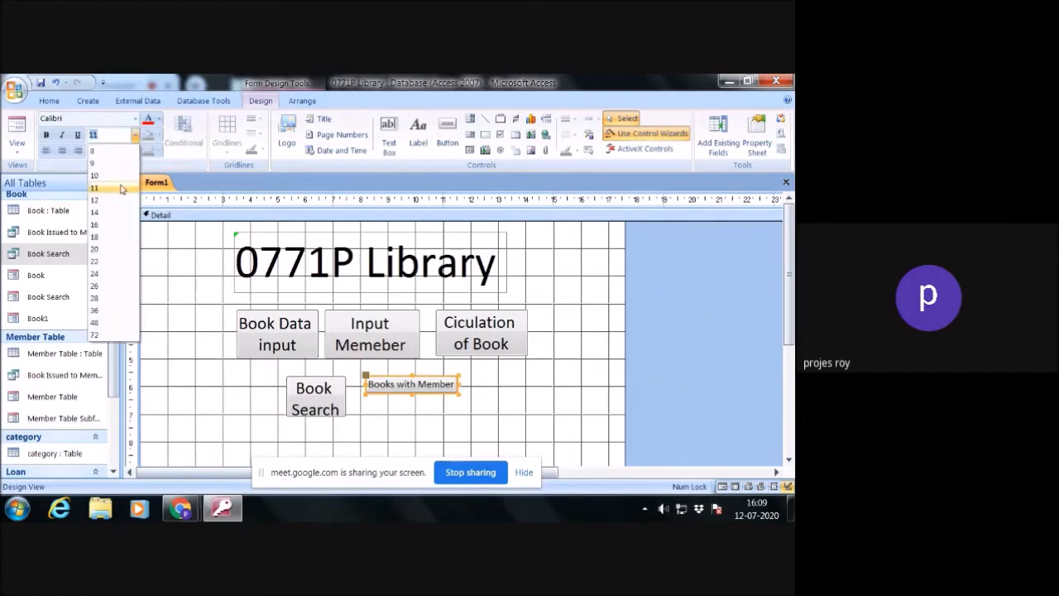
pyautogui.click(113, 237)
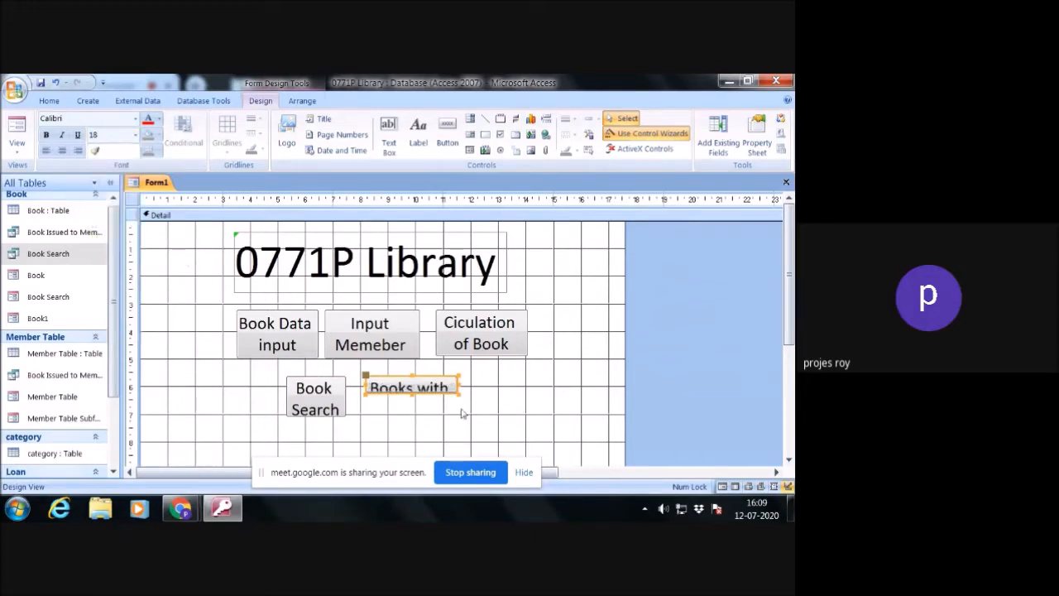
pyautogui.moveTo(460, 394); pyautogui.dragTo(466, 418)
pyautogui.click(489, 412)
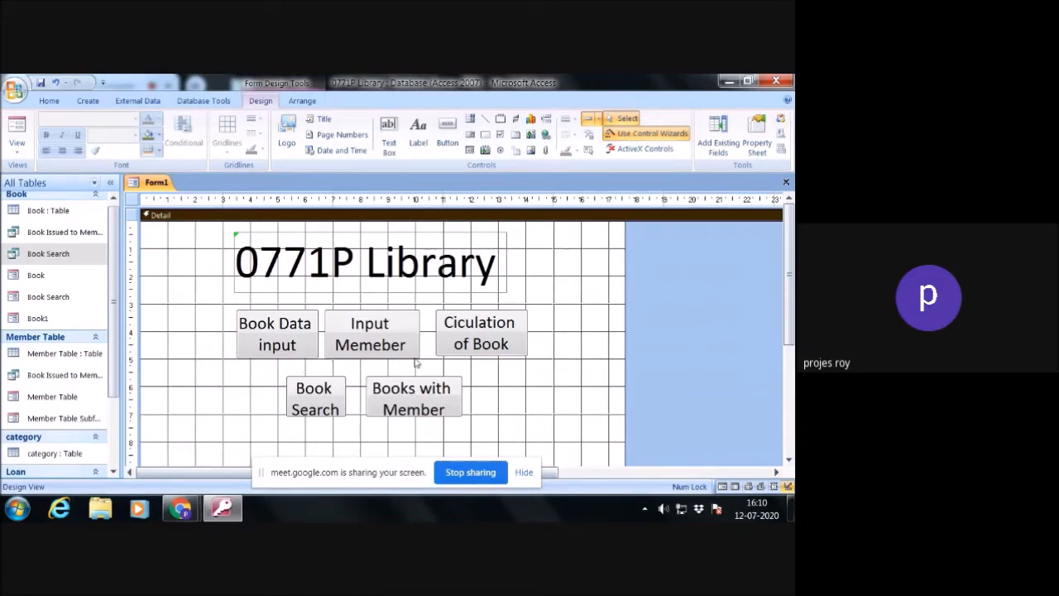
# - Close the library form and save it under the name Main Form
pyautogui.click(786, 183)
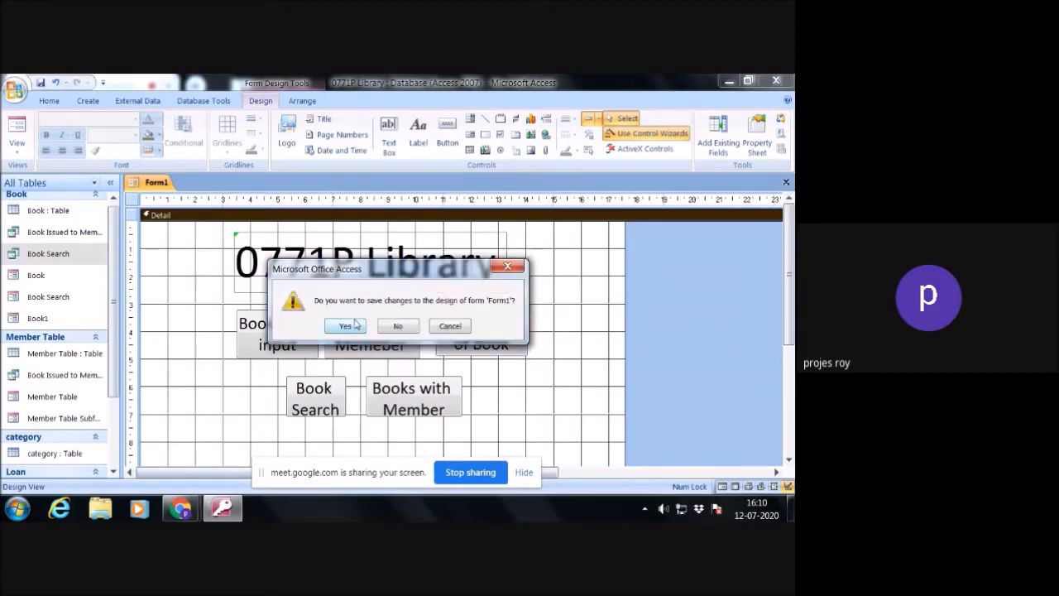
pyautogui.click(345, 325)
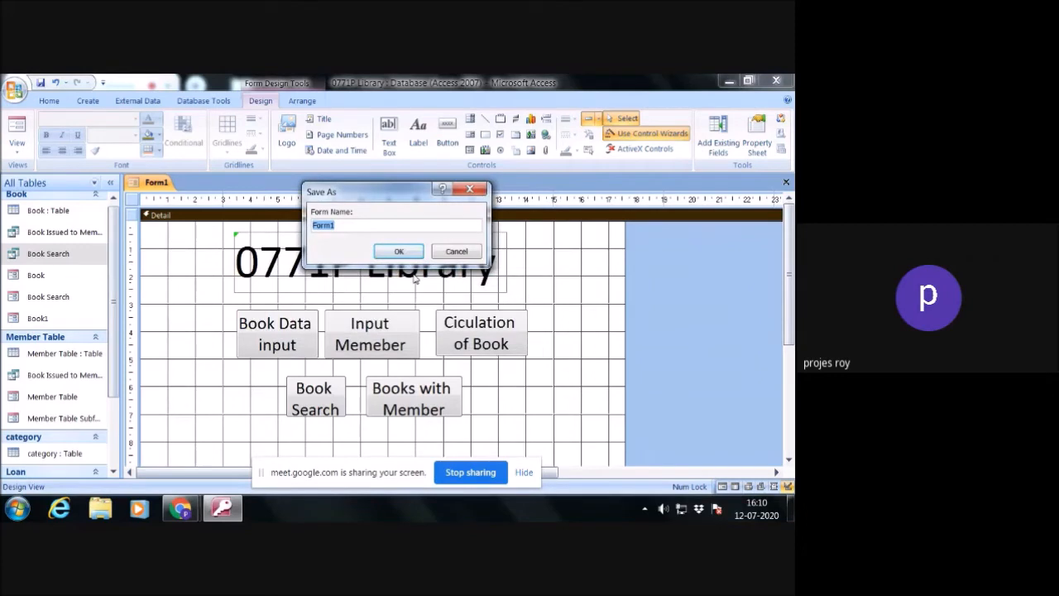
pyautogui.write('M')
pyautogui.write('ain Forom')
pyautogui.click(399, 253)
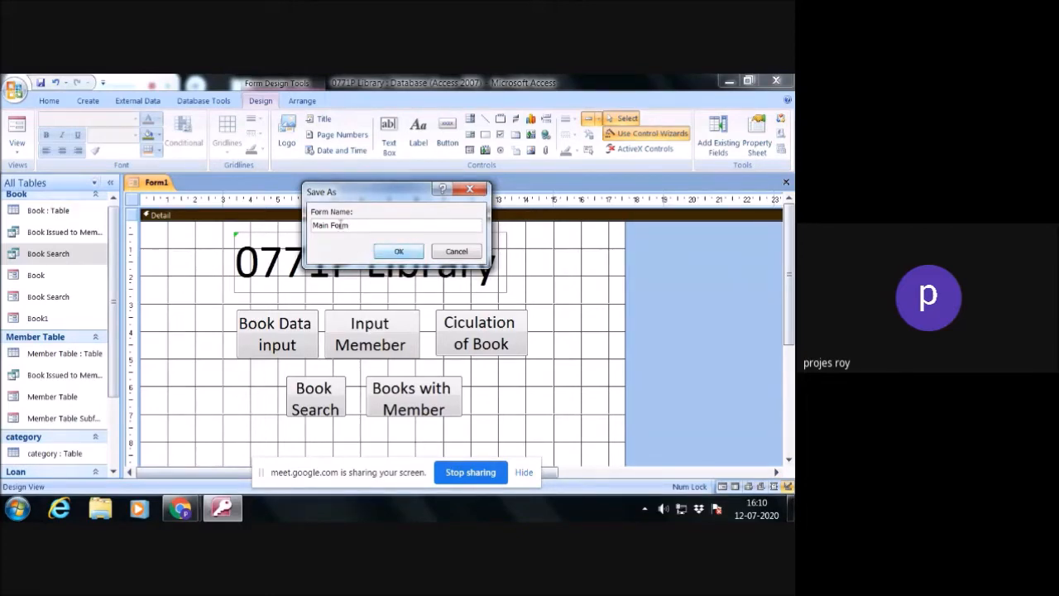
pyautogui.moveTo(332, 225); pyautogui.dragTo(358, 225)
pyautogui.click(402, 252)
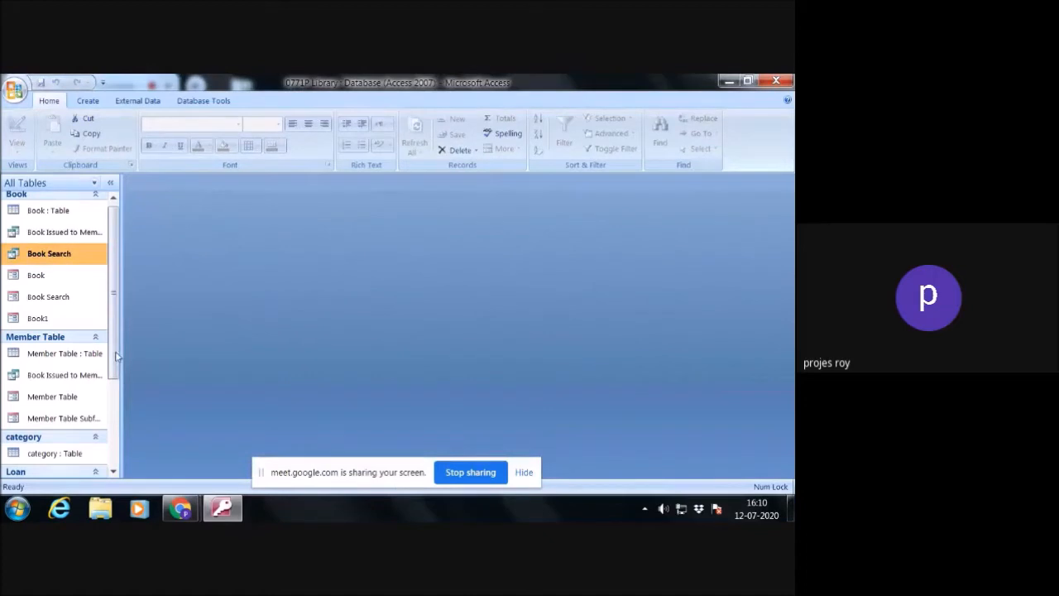
# - Open the saved Main Form from the unrelated objects in Form View
pyautogui.moveTo(114, 369); pyautogui.dragTo(111, 460)
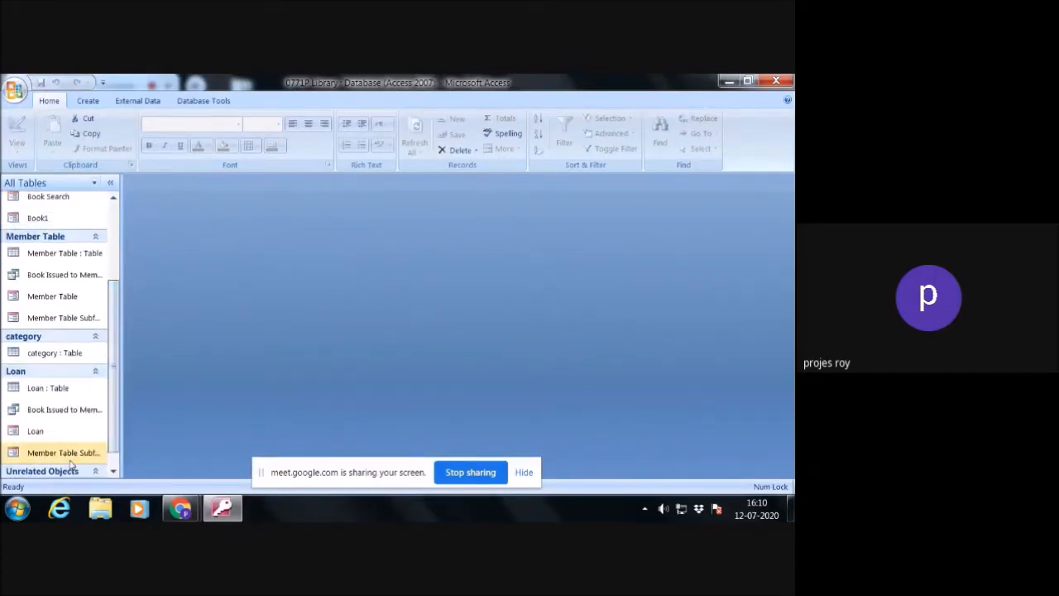
pyautogui.scroll(-1, 41, 451)
pyautogui.doubleClick(46, 470)
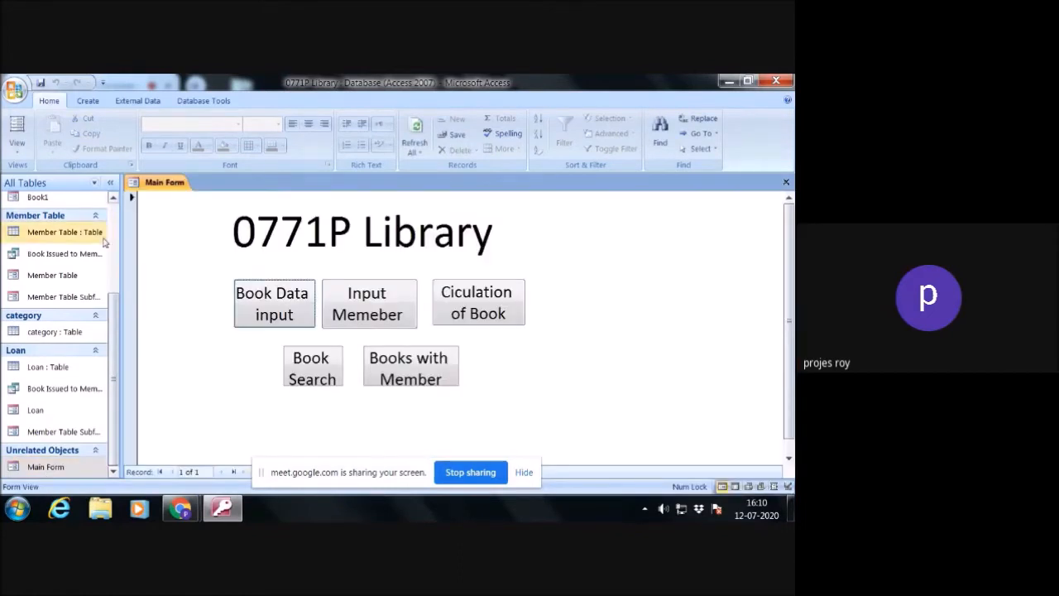
pyautogui.click(131, 199)
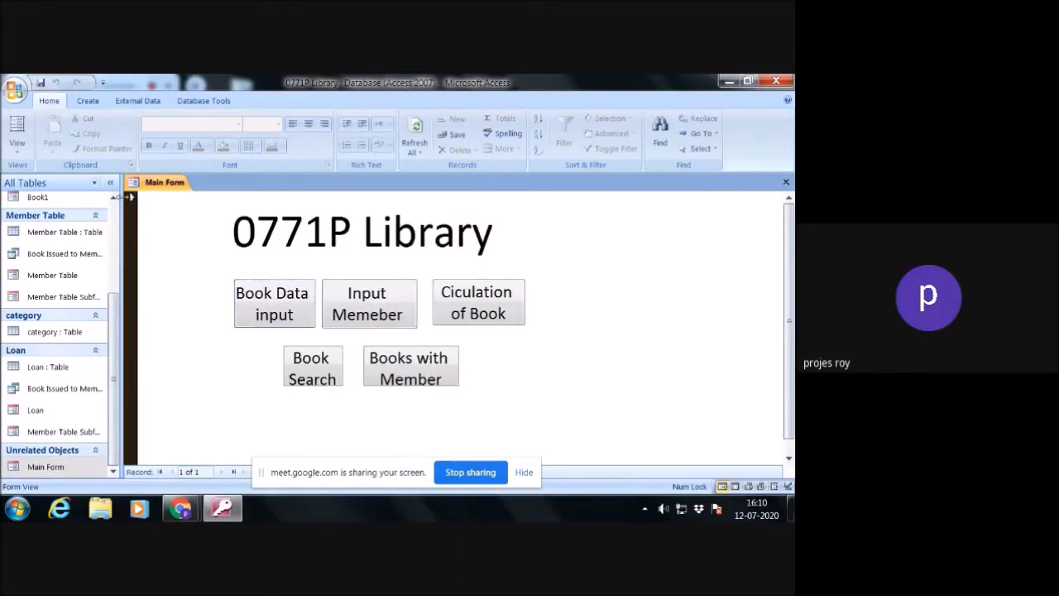
pyautogui.click(566, 258)
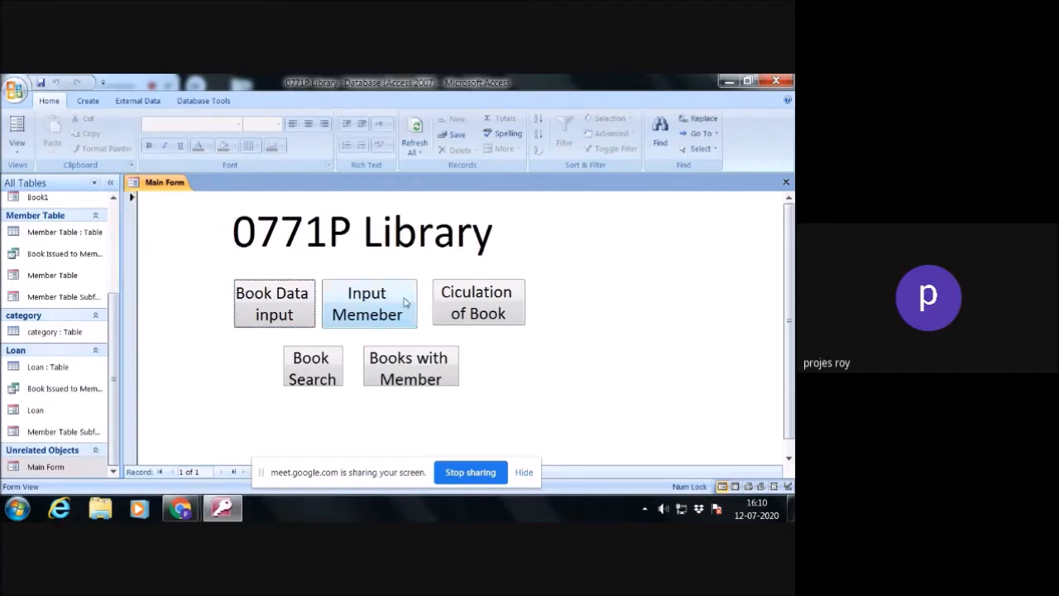
# - Test the book, member and circulation buttons on the main form, closing each form they open
pyautogui.click(282, 310)
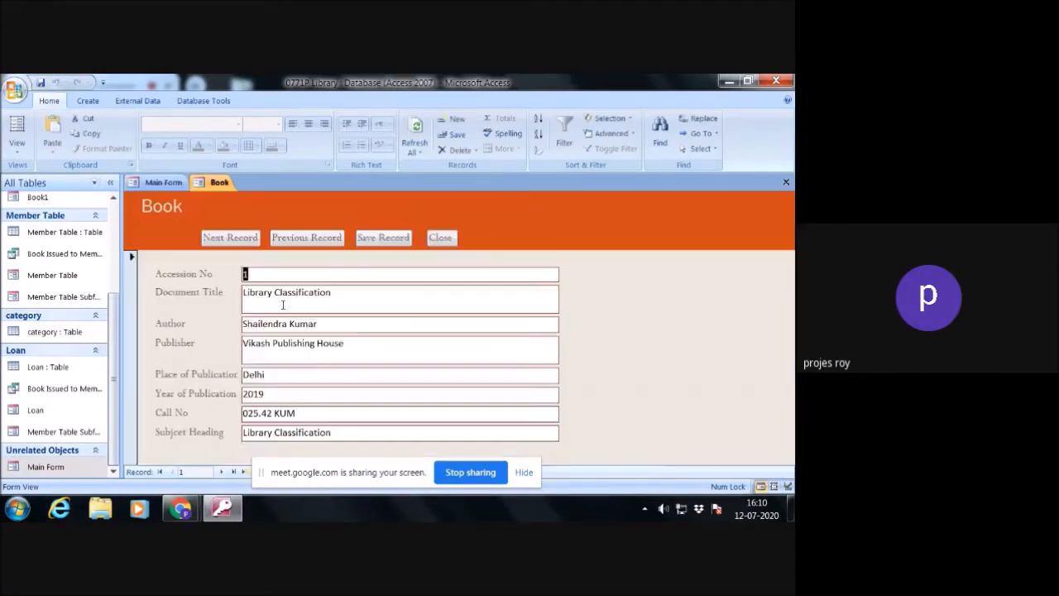
pyautogui.click(441, 237)
pyautogui.click(379, 319)
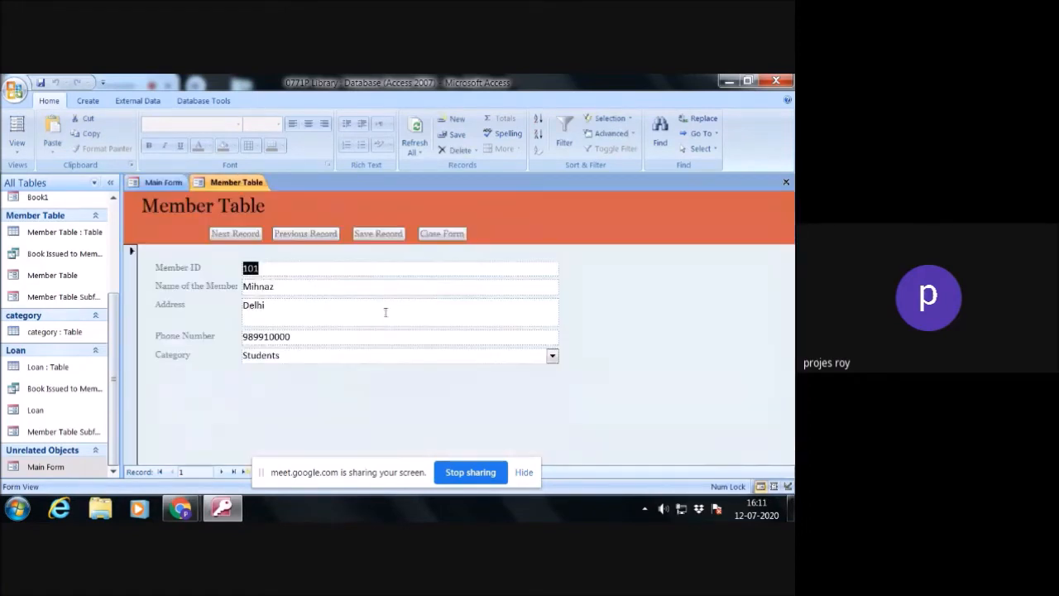
pyautogui.click(443, 235)
pyautogui.click(486, 297)
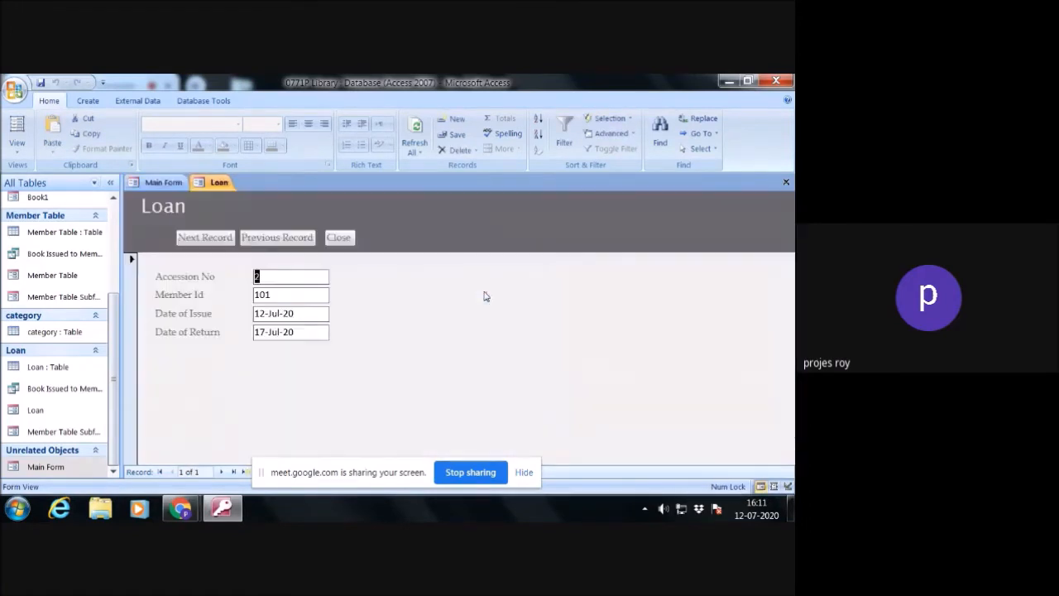
pyautogui.click(339, 237)
# - Test the Book Search button by searching for the title Library, and close the results form
pyautogui.click(318, 375)
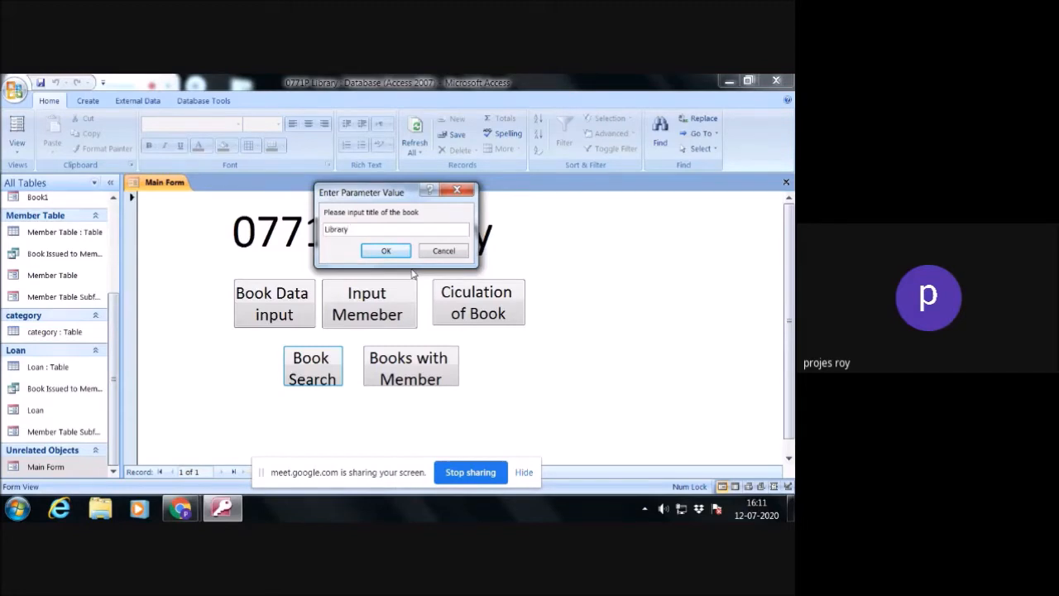
pyautogui.press('Return')
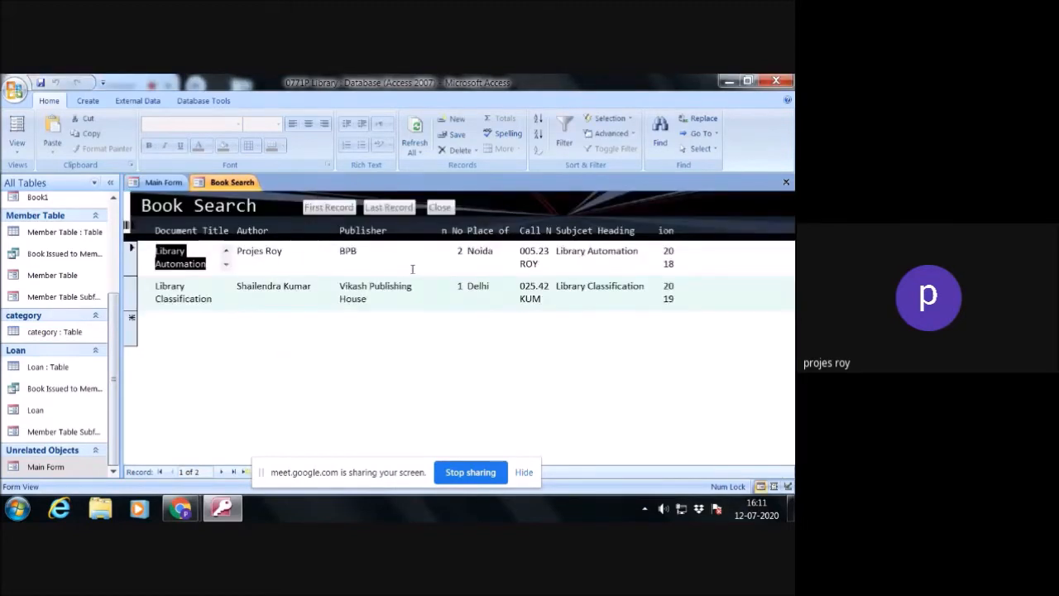
pyautogui.click(443, 208)
# - Test the Books with Member button and go to the next and previous records in the Book1 form
pyautogui.click(422, 370)
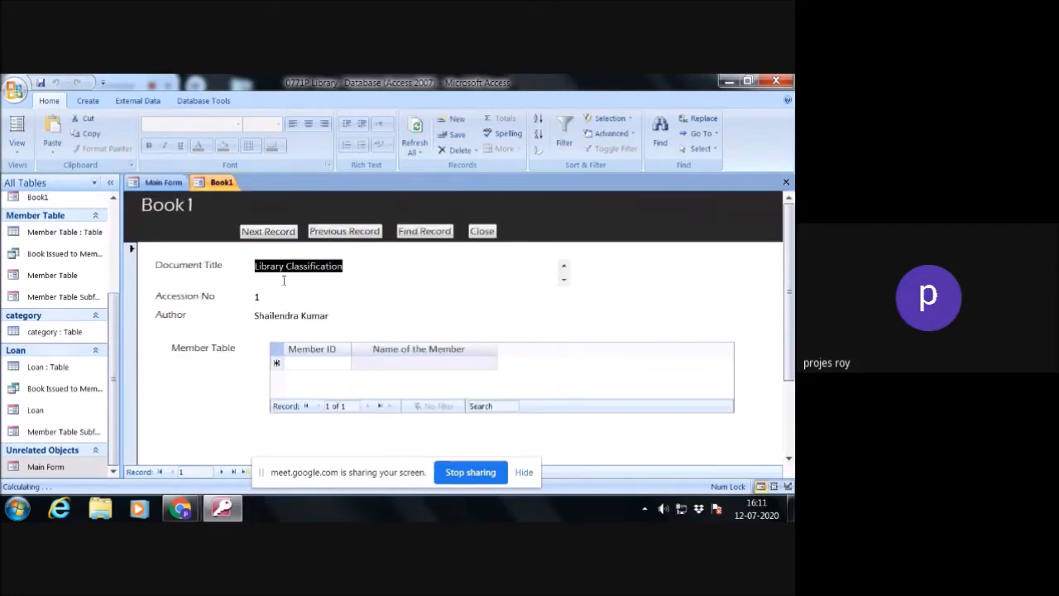
pyautogui.click(285, 231)
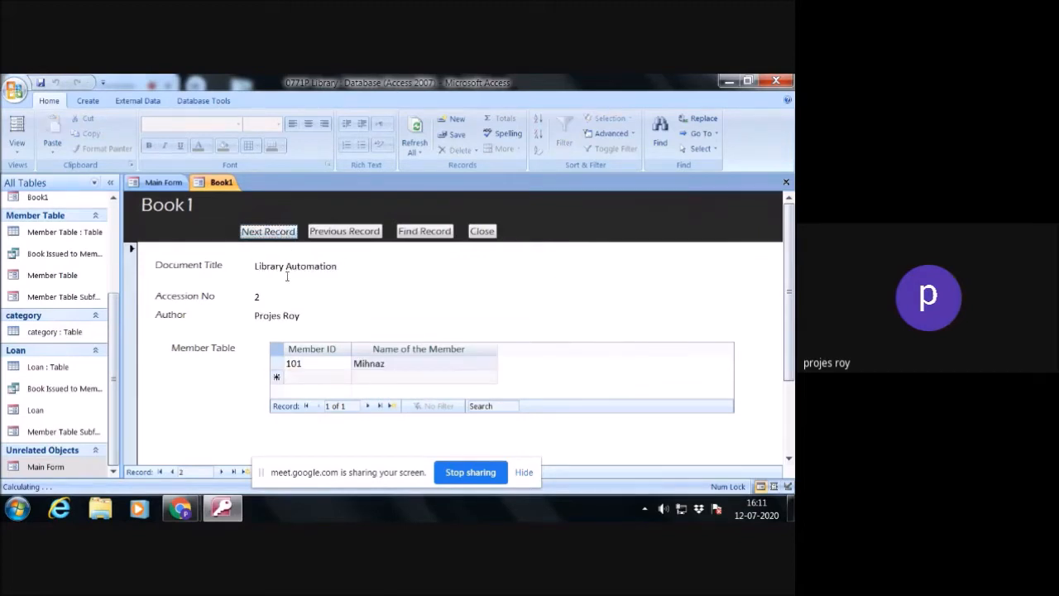
pyautogui.click(343, 232)
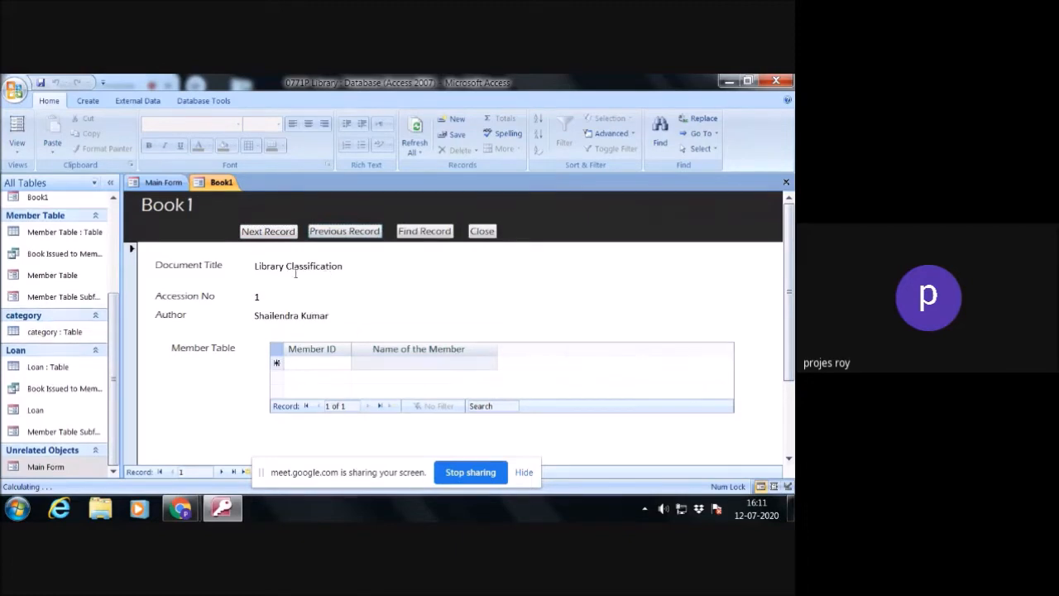
# - Switch the Book1 form to Design View
pyautogui.rightClick(489, 295)
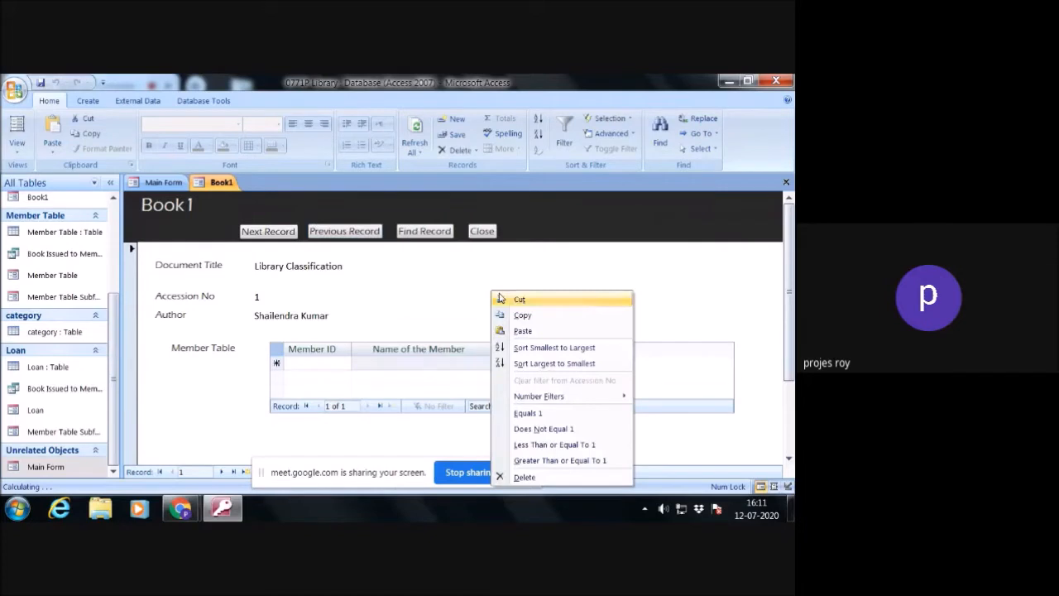
pyautogui.rightClick(405, 265)
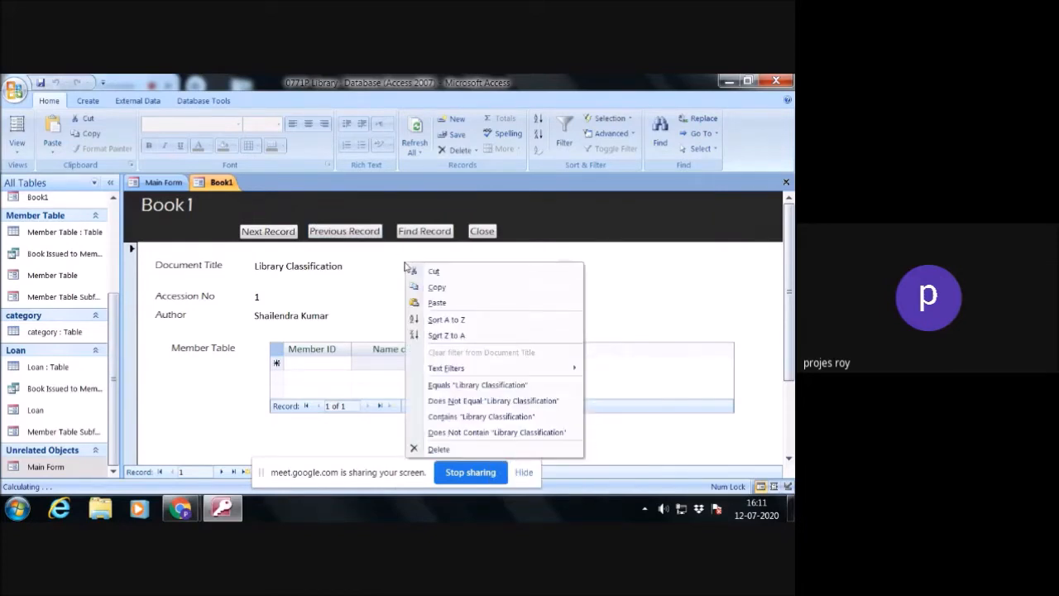
pyautogui.rightClick(382, 258)
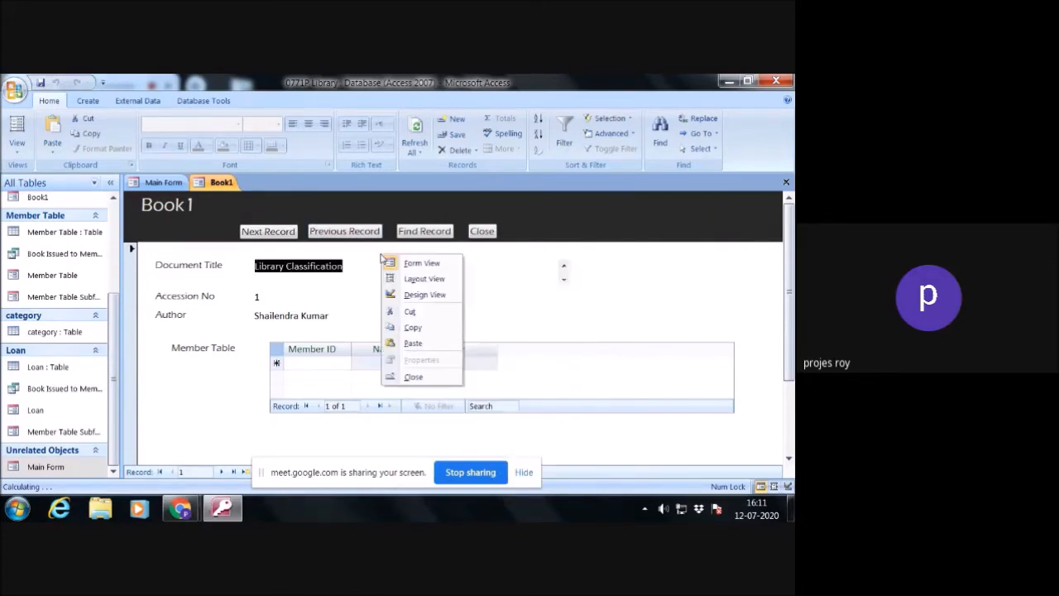
pyautogui.click(645, 307)
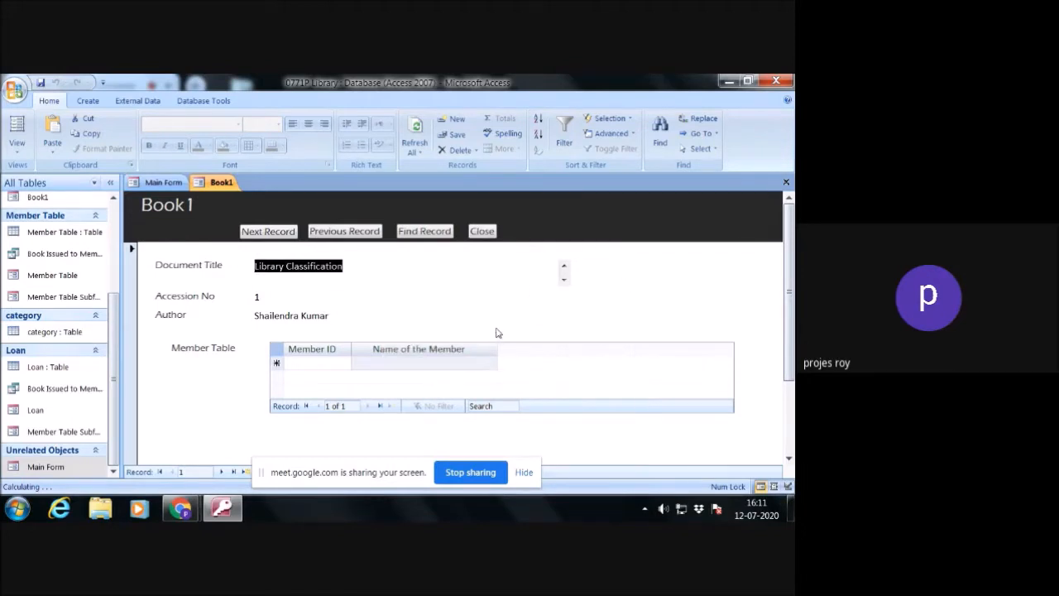
pyautogui.click(497, 317)
pyautogui.rightClick(596, 252)
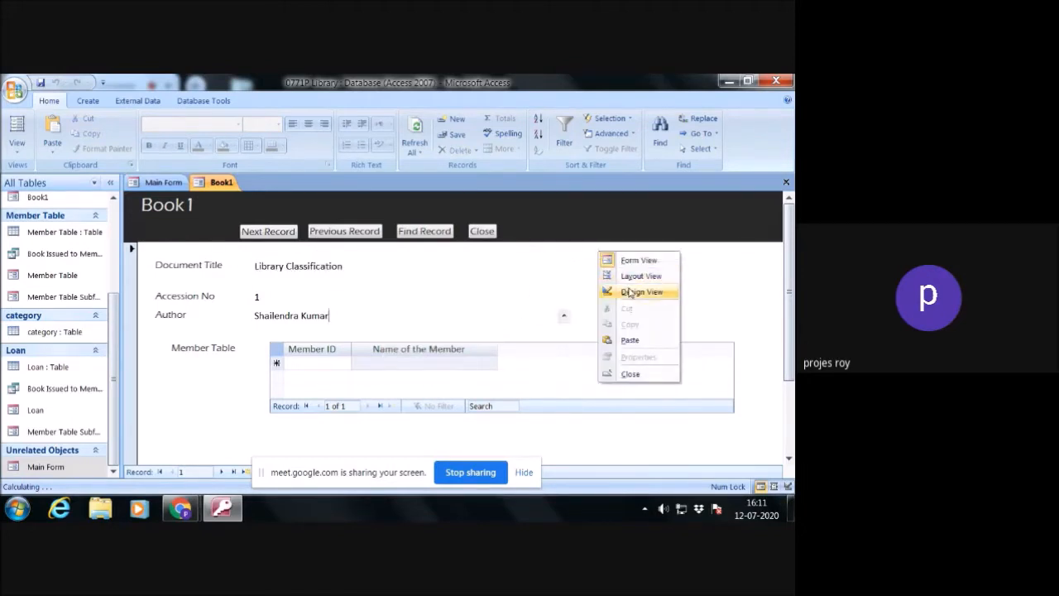
pyautogui.click(631, 292)
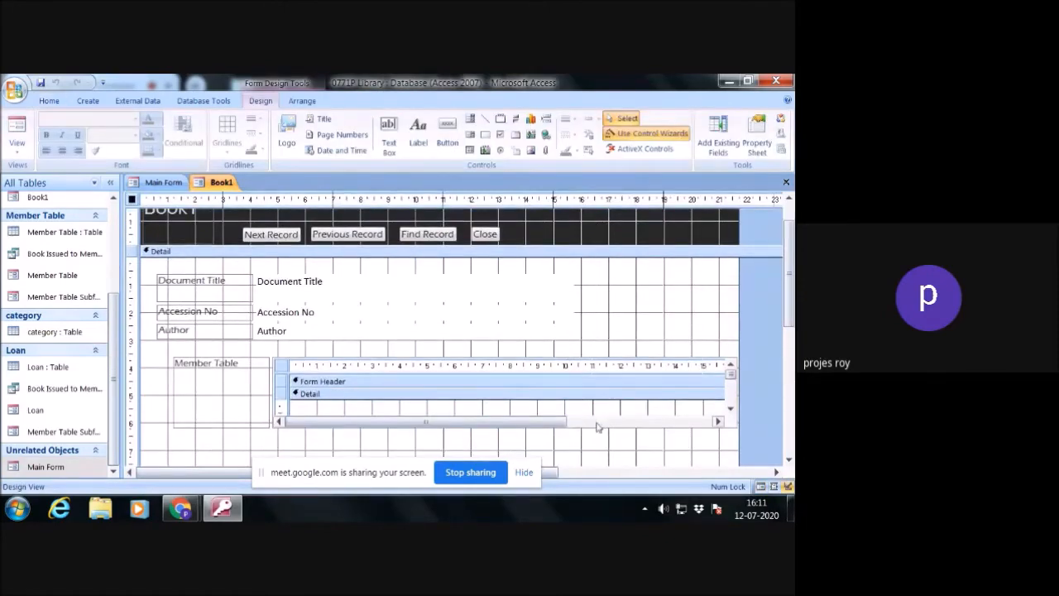
# - Move the Member Table subform and its label up to just below the Author field
pyautogui.click(699, 426)
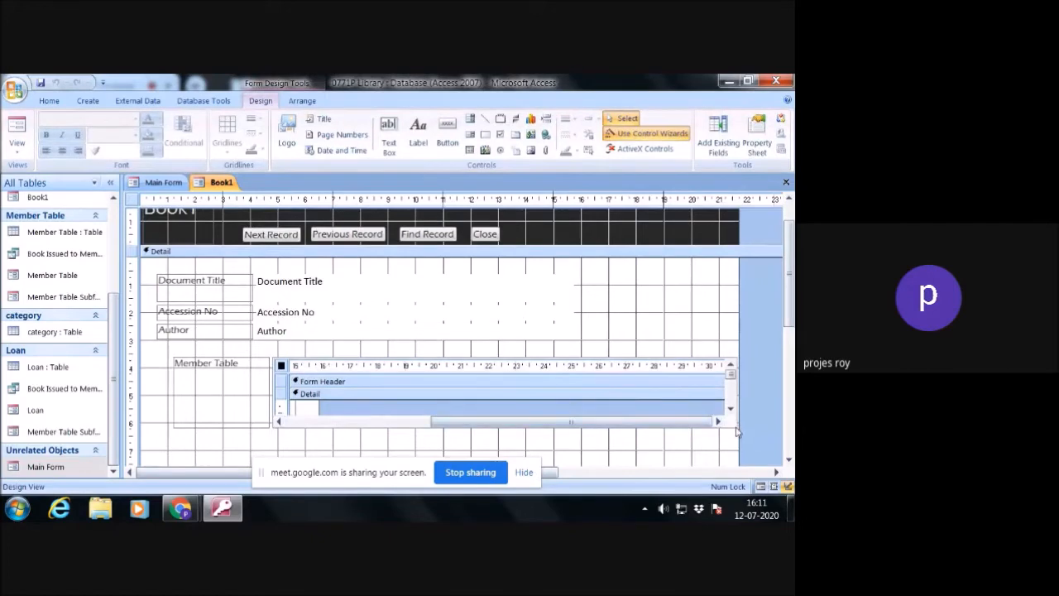
pyautogui.click(299, 422)
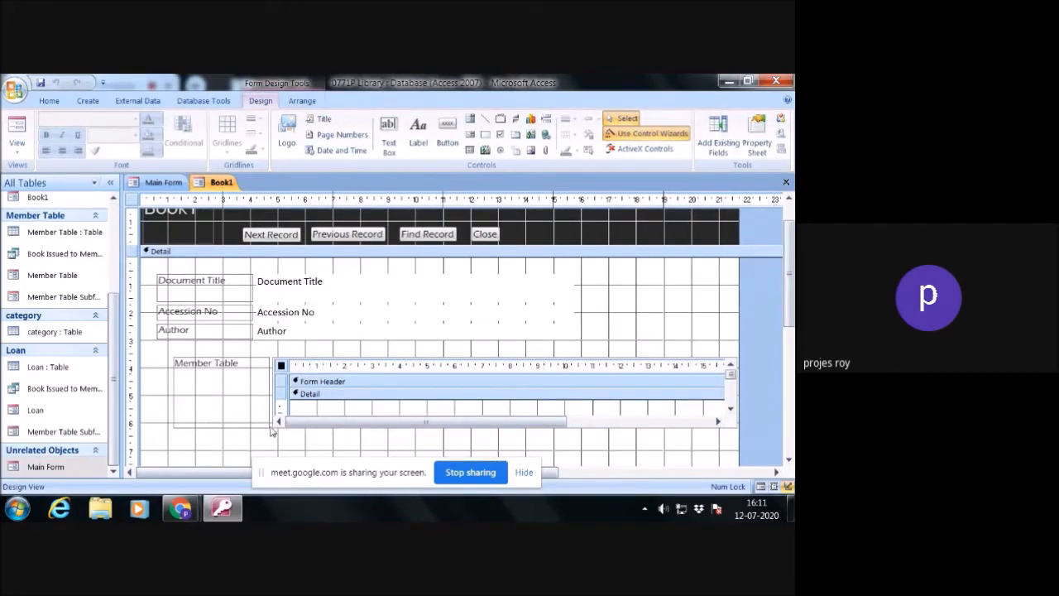
pyautogui.click(294, 410)
pyautogui.click(286, 430)
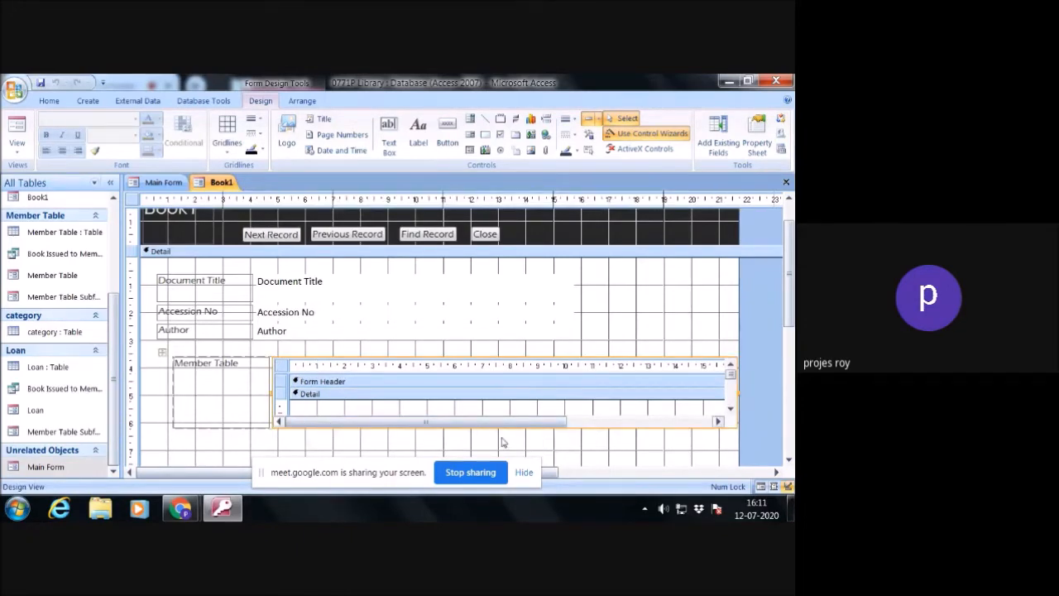
pyautogui.click(384, 431)
pyautogui.moveTo(383, 431); pyautogui.dragTo(385, 414)
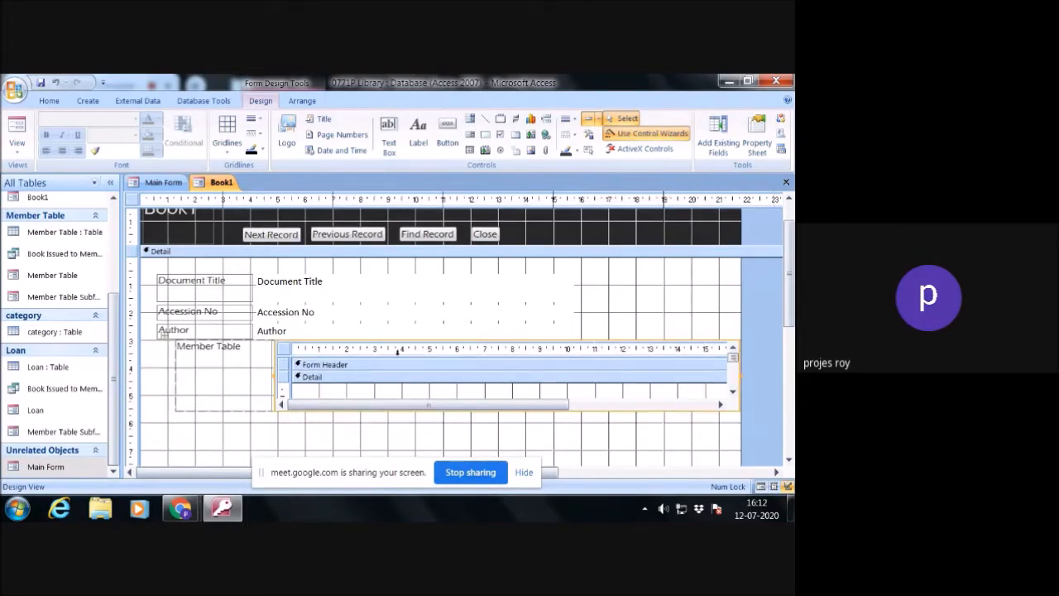
# - Lower and shorten the Member Table subform and its label to leave a gap below Author, and close Book1 with its changes saved
pyautogui.moveTo(402, 343); pyautogui.dragTo(404, 362)
pyautogui.moveTo(740, 429); pyautogui.dragTo(733, 411)
pyautogui.click(703, 432)
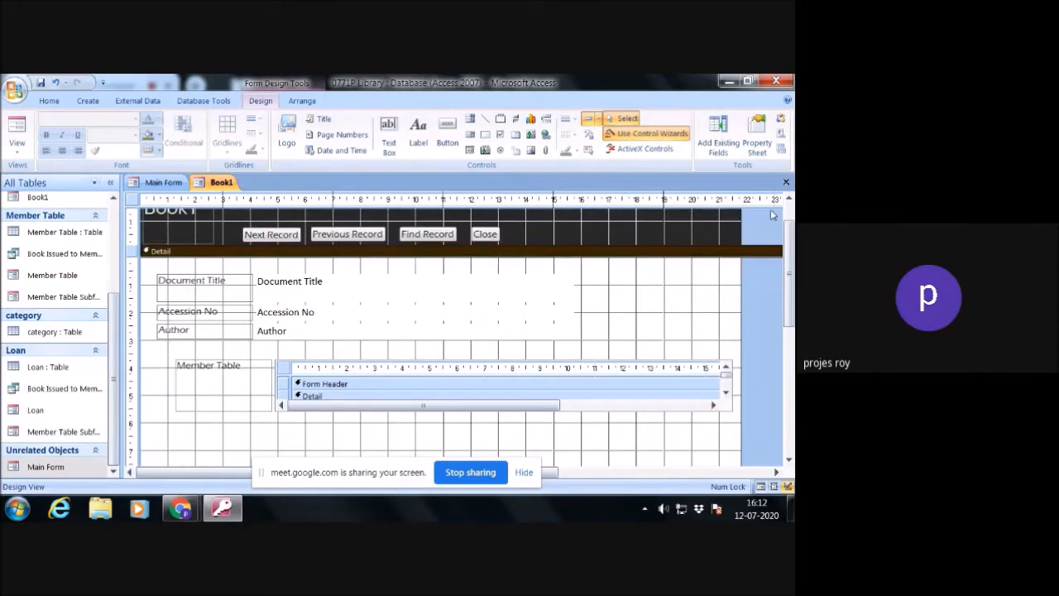
pyautogui.click(786, 181)
pyautogui.click(347, 326)
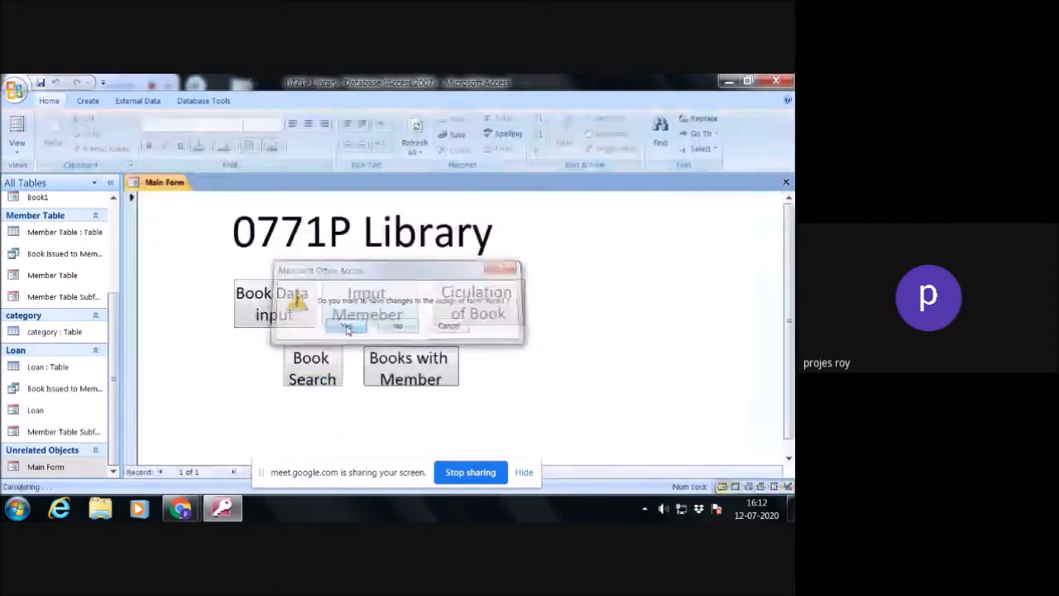
# - Open Book1 with the Main Form's Books with Member button and test going forward and back through the records
pyautogui.click(424, 364)
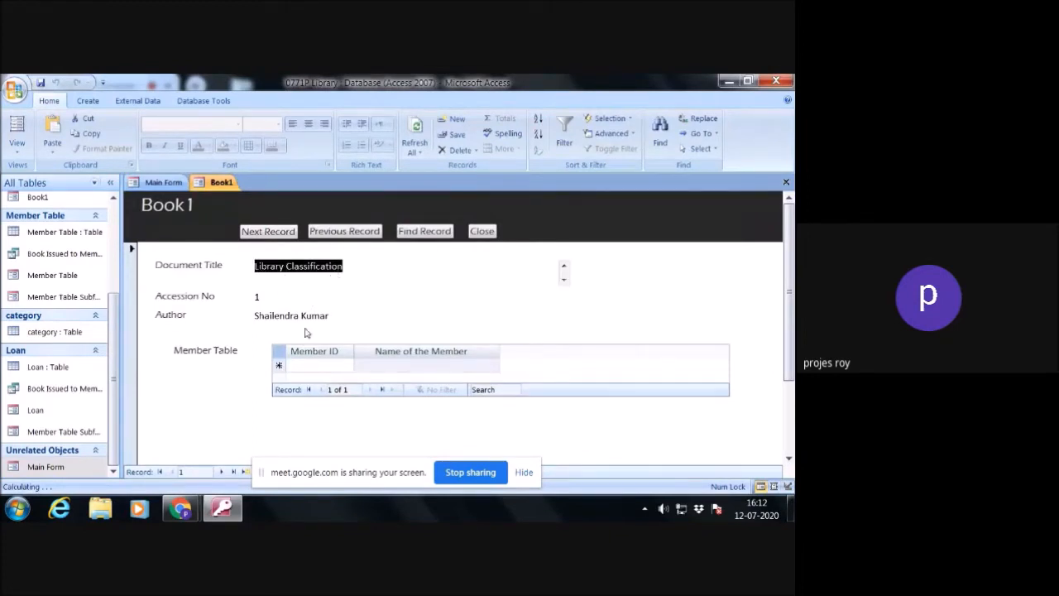
pyautogui.click(282, 235)
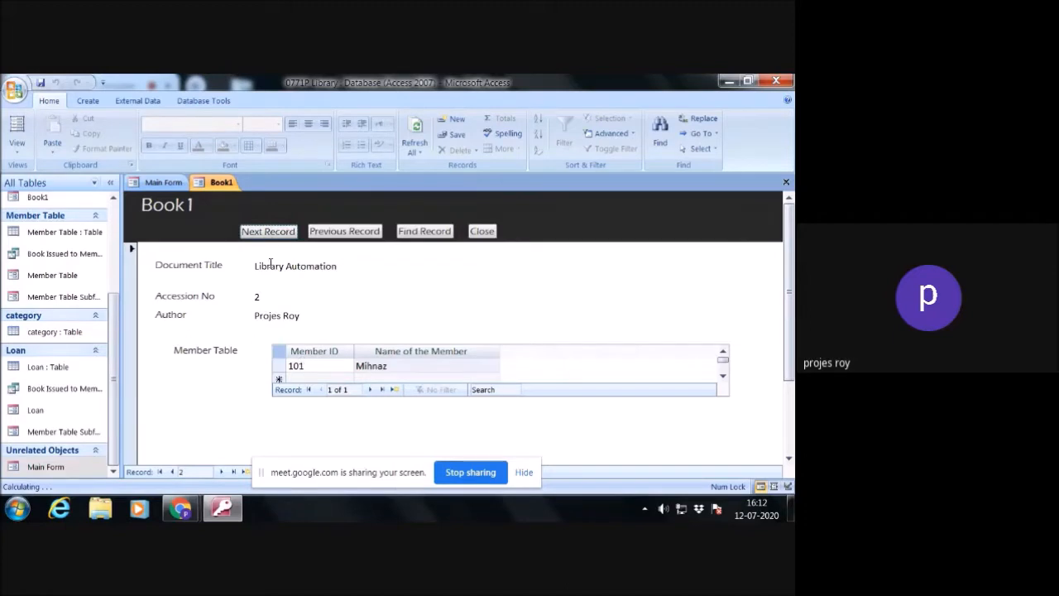
pyautogui.click(270, 234)
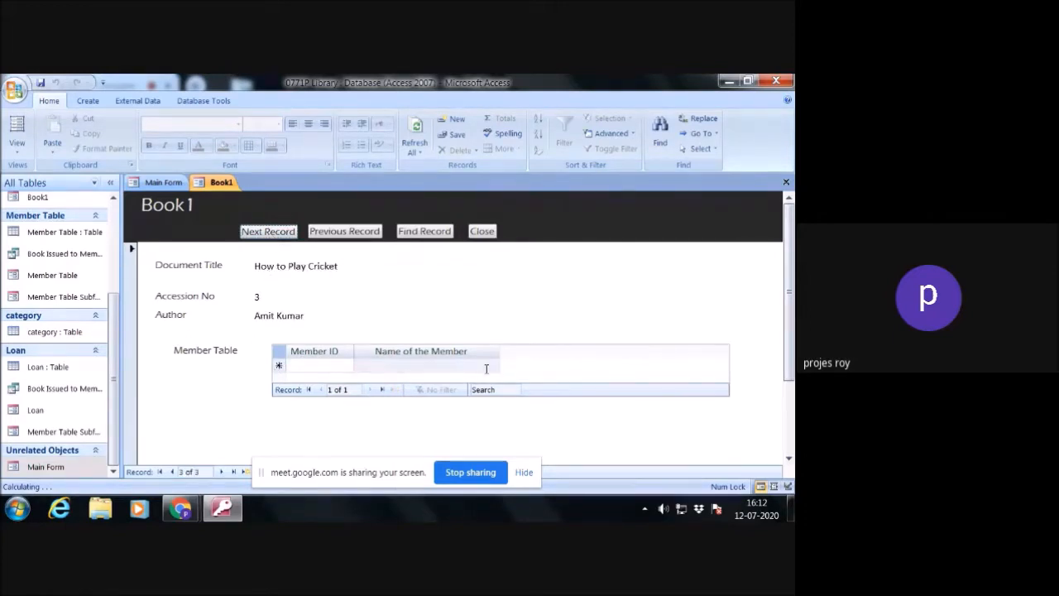
pyautogui.click(344, 232)
pyautogui.click(345, 232)
pyautogui.click(344, 233)
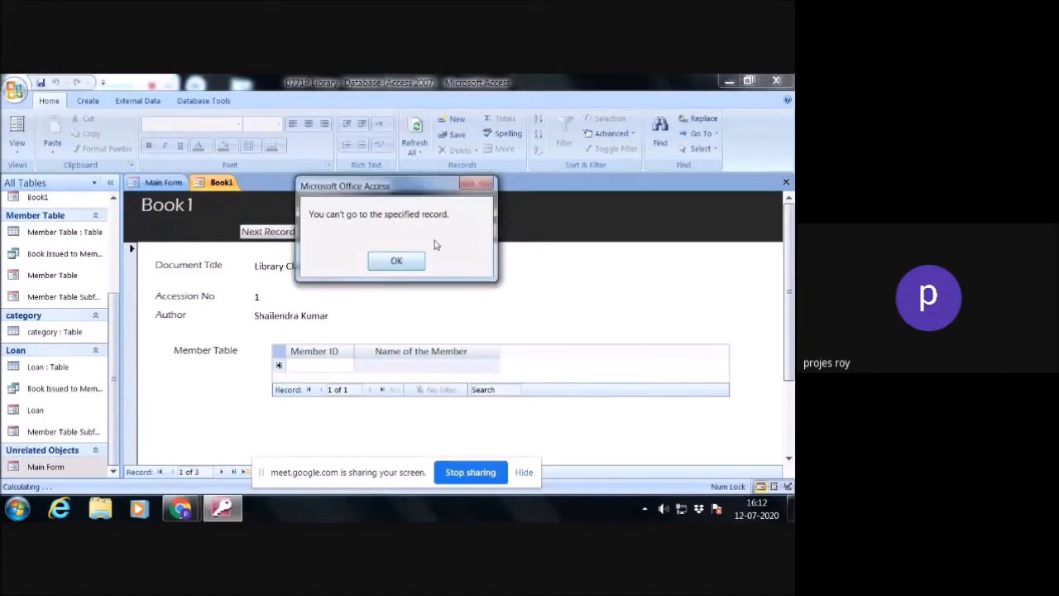
pyautogui.click(394, 263)
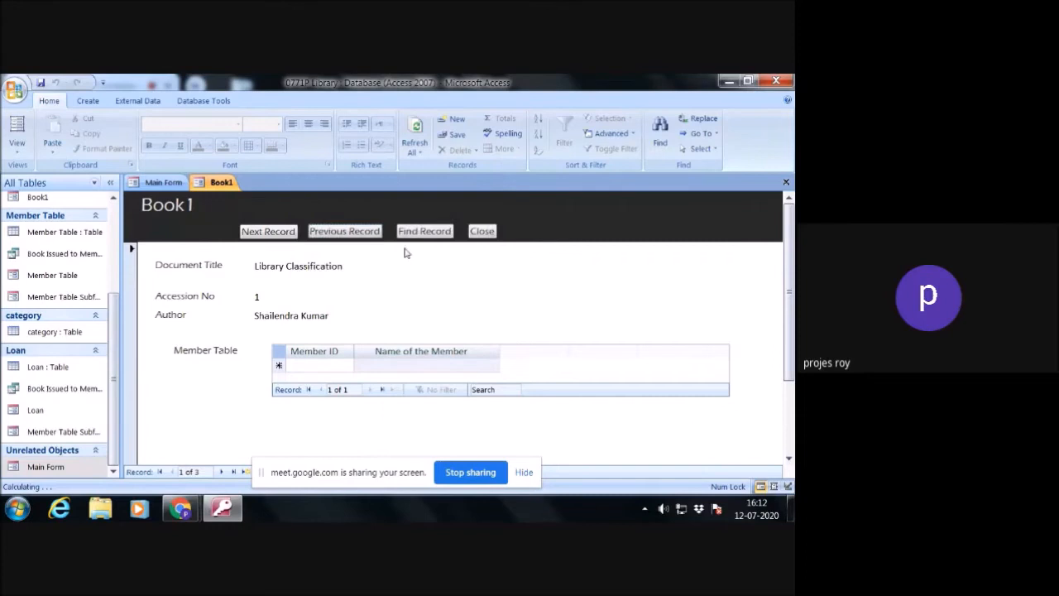
pyautogui.click(308, 266)
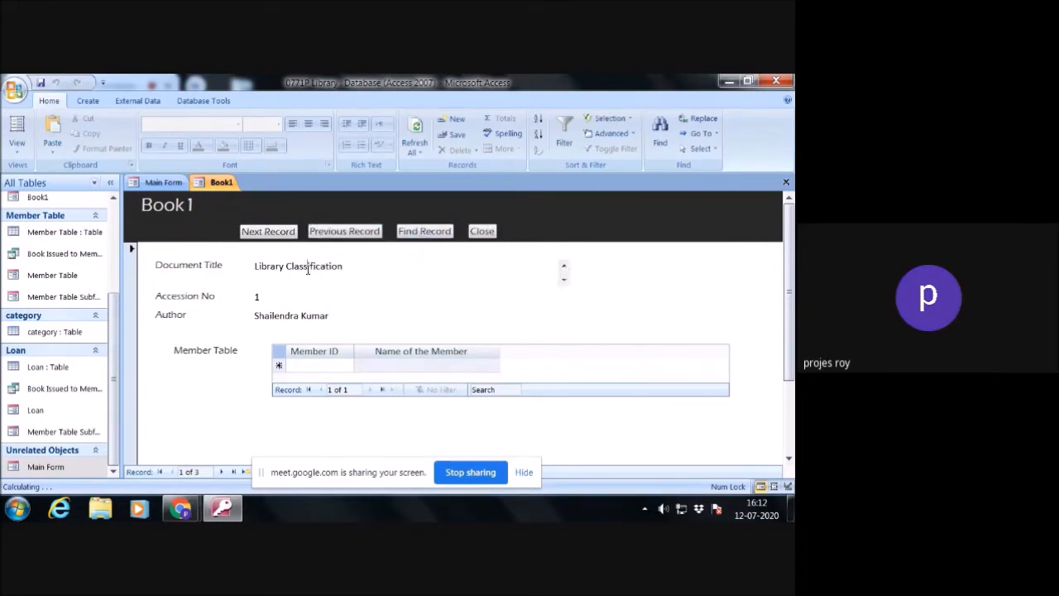
pyautogui.click(424, 232)
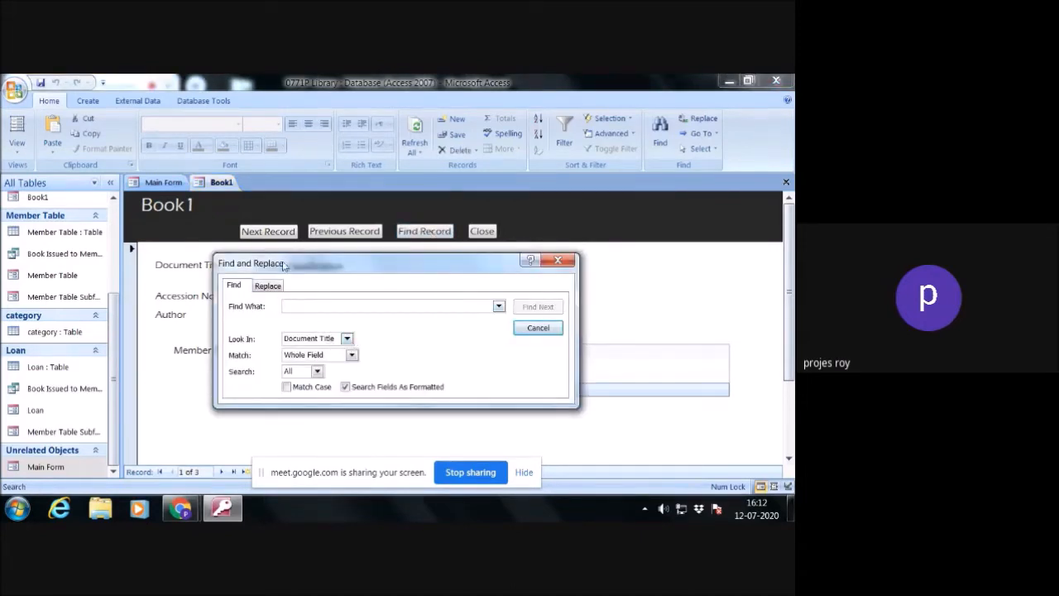
pyautogui.click(560, 262)
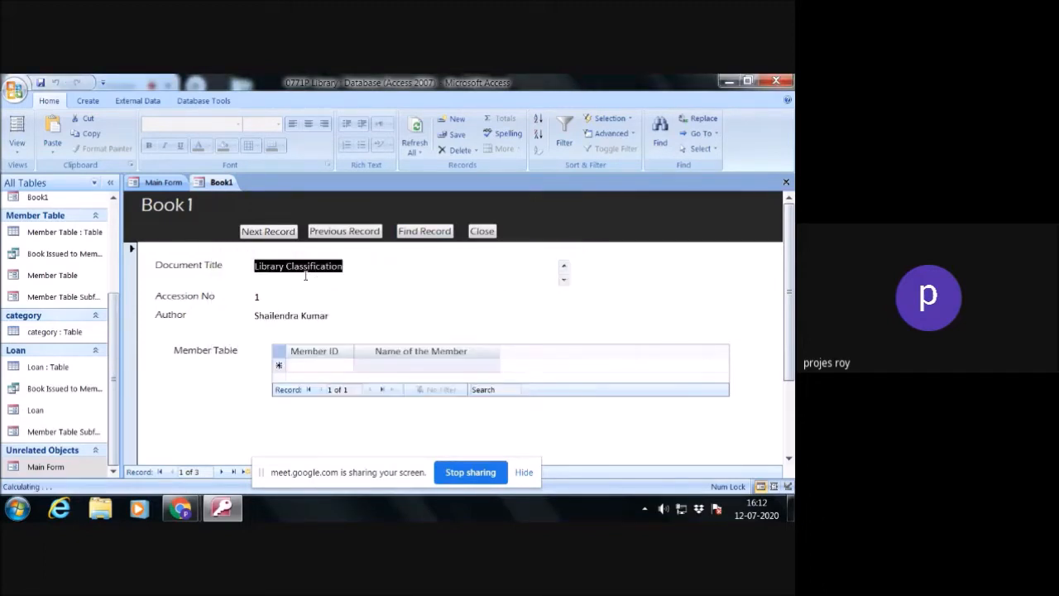
pyautogui.click(339, 316)
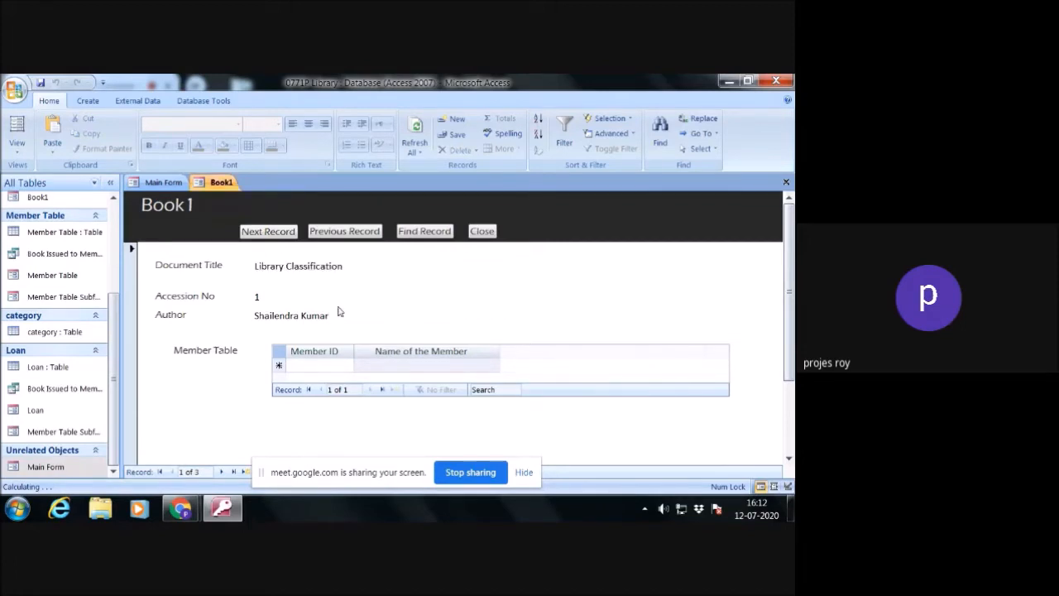
# - Start Find Record on the Document Title field and set the match to Any Part of Field
pyautogui.click(306, 266)
pyautogui.click(423, 232)
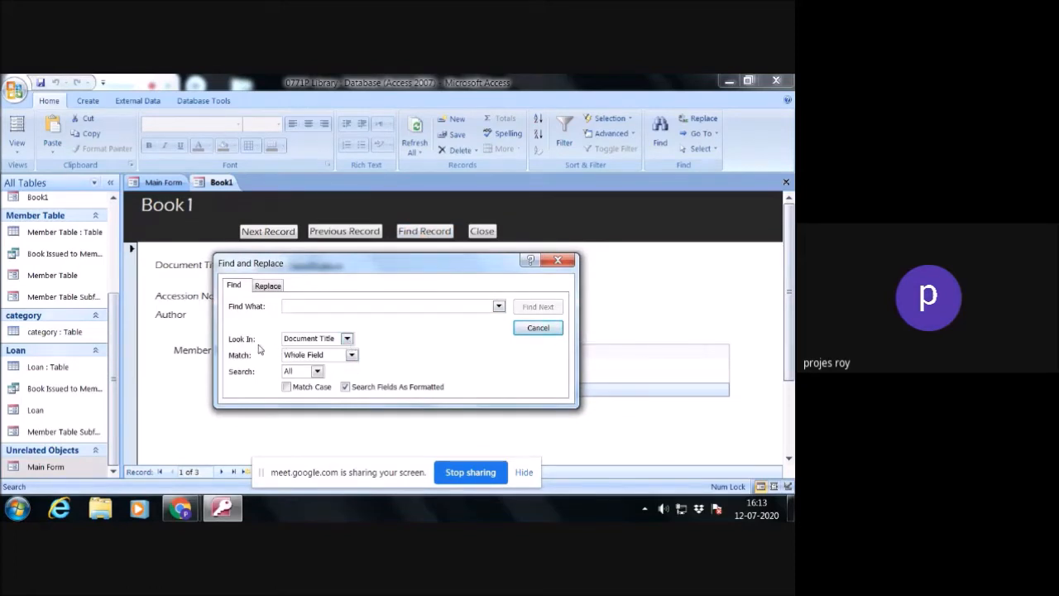
pyautogui.click(346, 342)
pyautogui.click(341, 349)
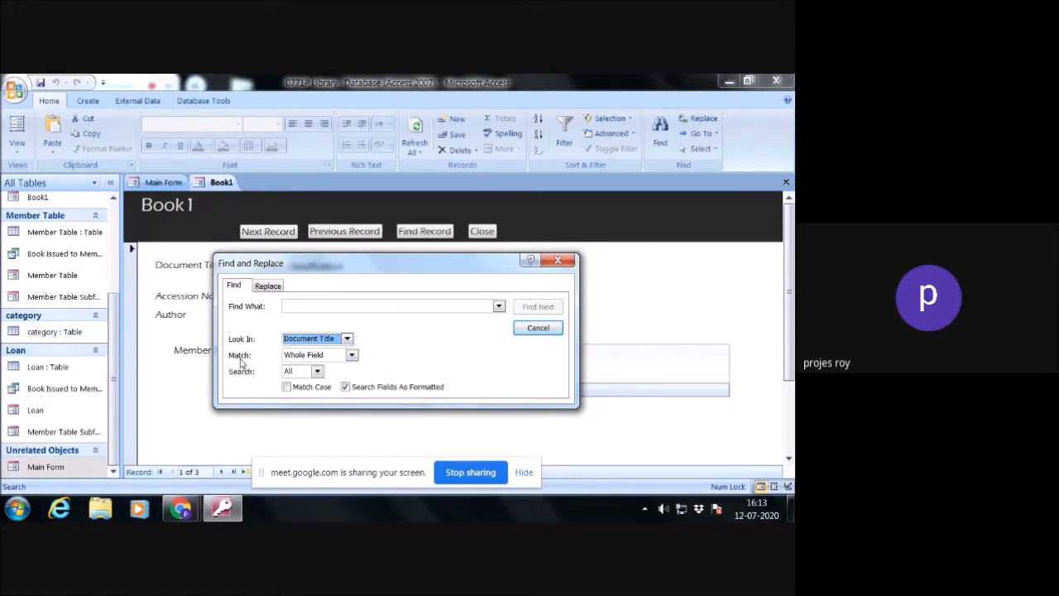
pyautogui.click(351, 355)
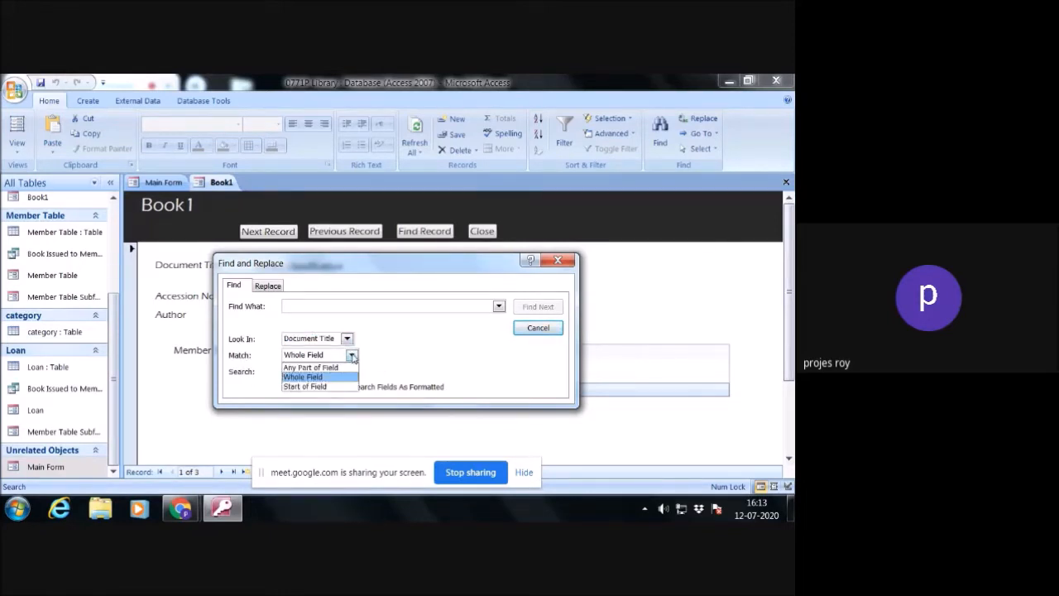
pyautogui.click(341, 369)
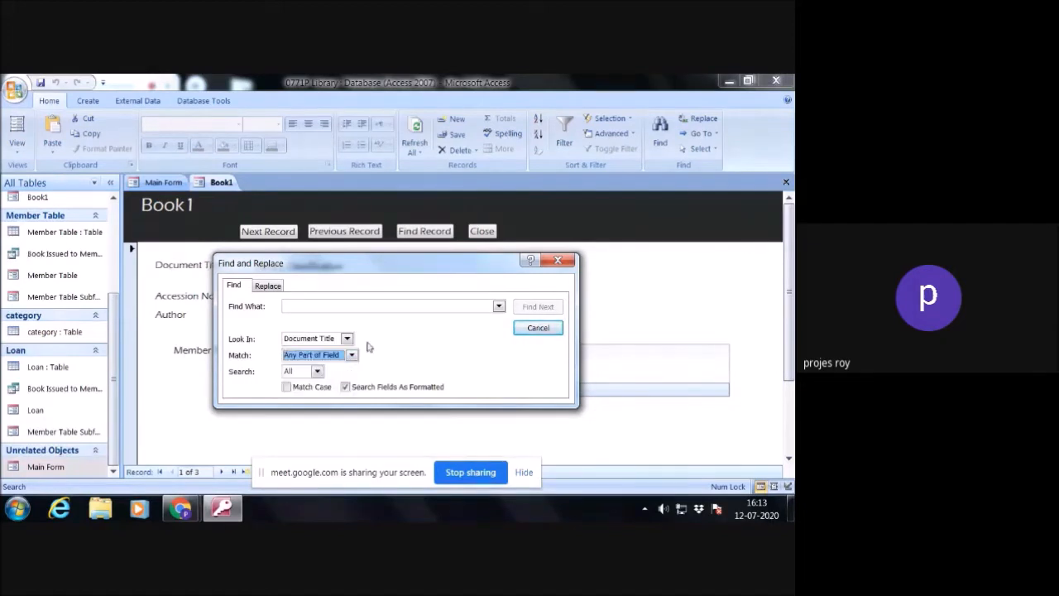
# - Search the document titles for cricket with the search window moved clear of the record, and close the search
pyautogui.click(347, 305)
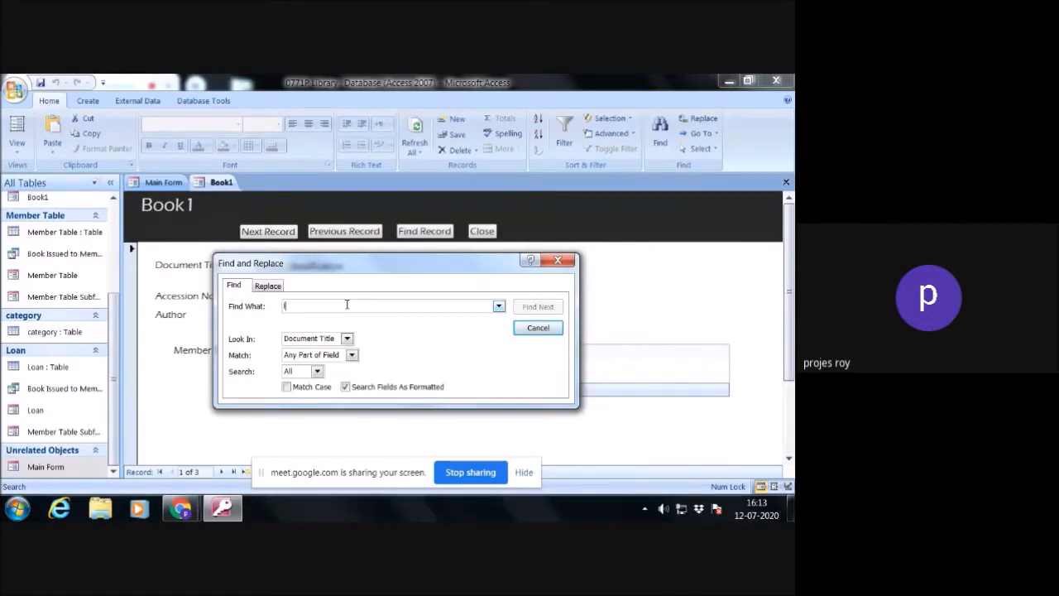
pyautogui.write('lib')
pyautogui.press('BackSpace')
pyautogui.write('cricket')
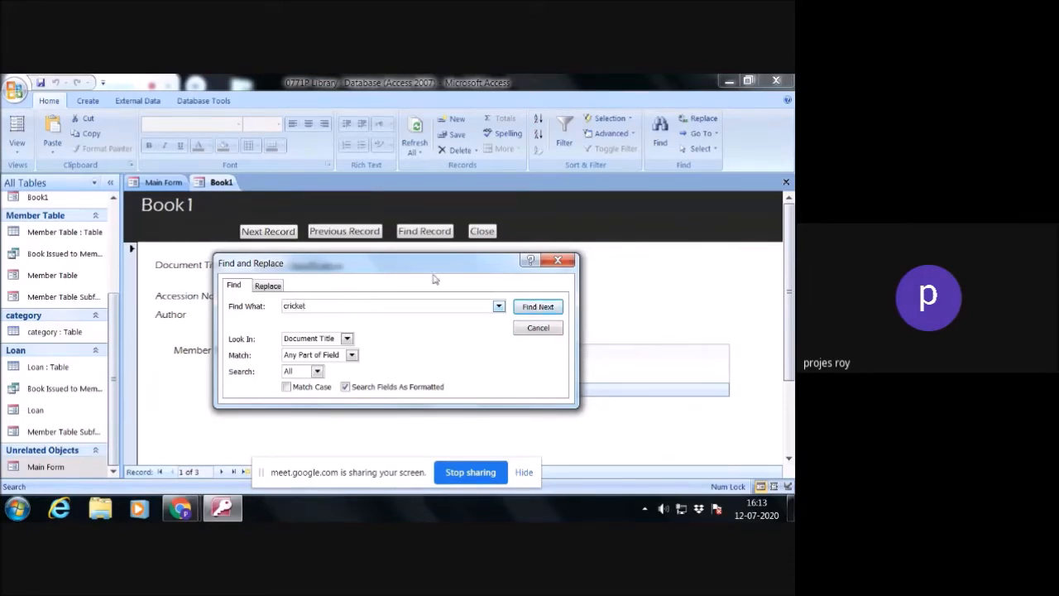
pyautogui.moveTo(444, 264); pyautogui.dragTo(519, 98)
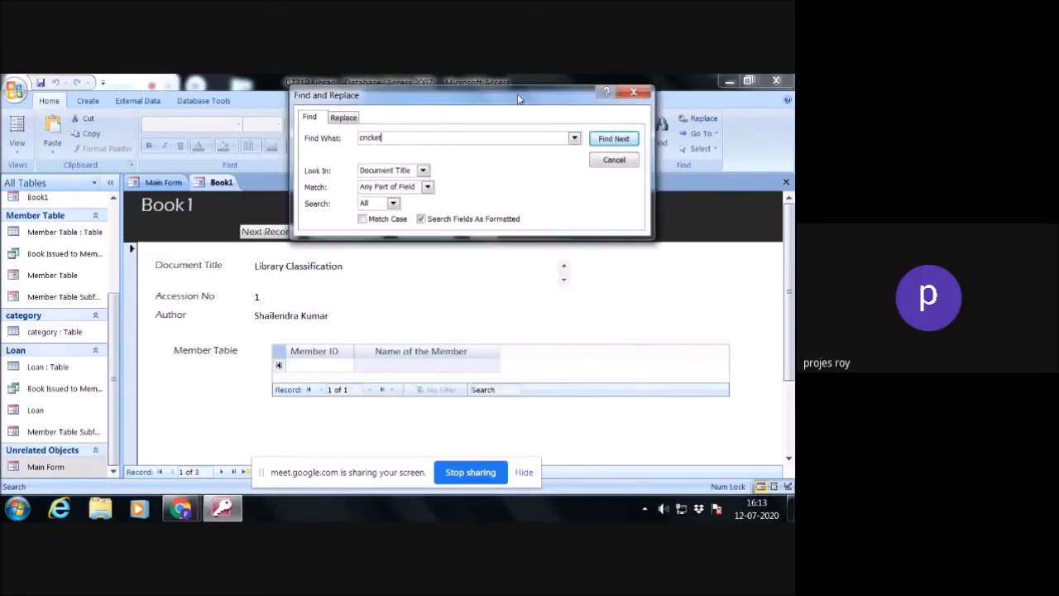
pyautogui.click(601, 142)
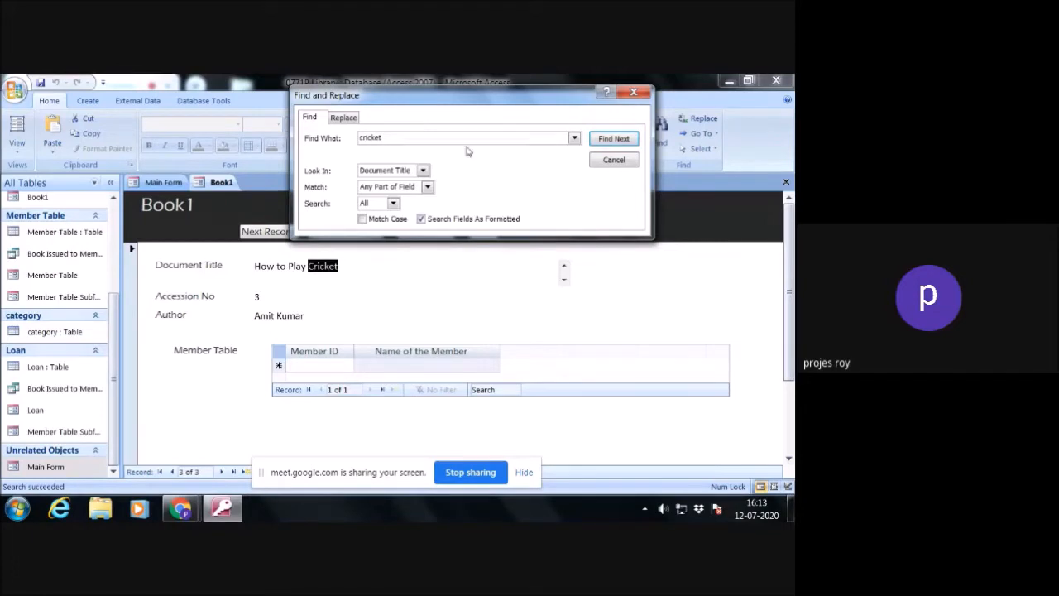
pyautogui.moveTo(404, 139); pyautogui.dragTo(321, 142)
pyautogui.click(623, 165)
# - Test Find Record on the Author field by searching for an author's first name, and close the search
pyautogui.click(303, 315)
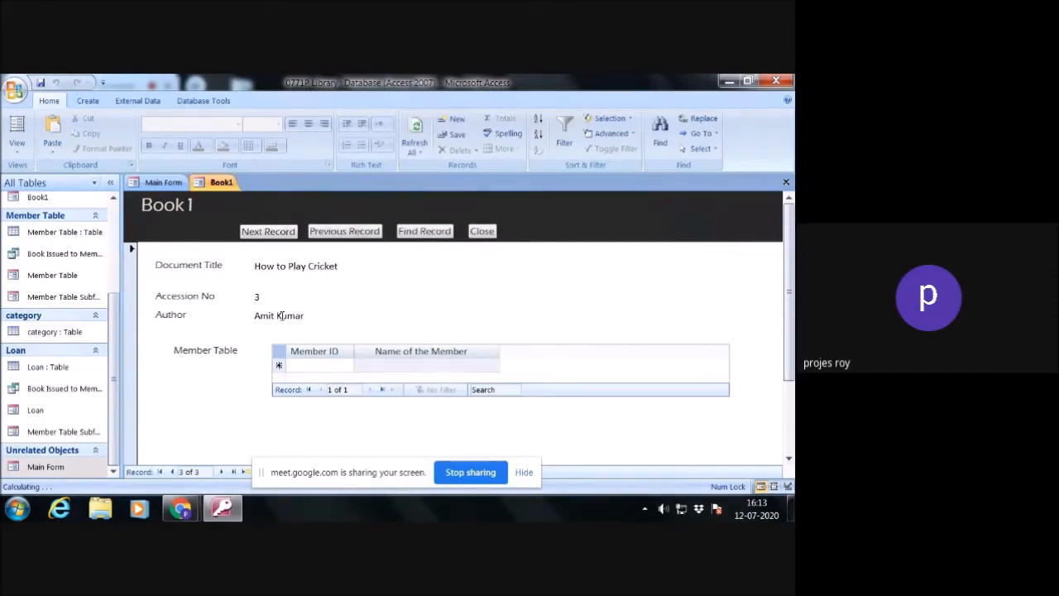
pyautogui.click(424, 231)
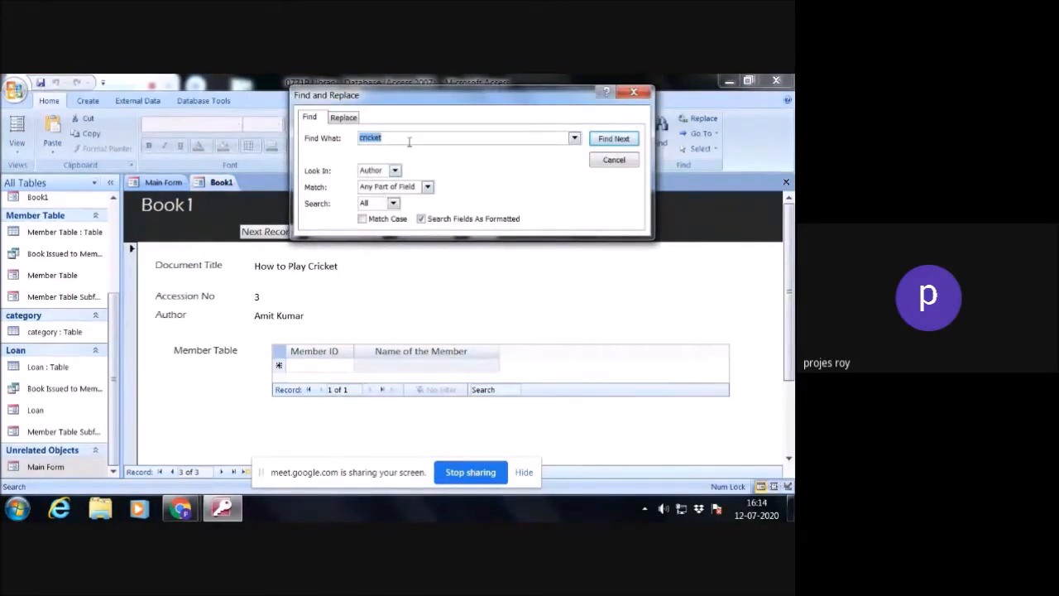
pyautogui.write('projes')
pyautogui.click(612, 139)
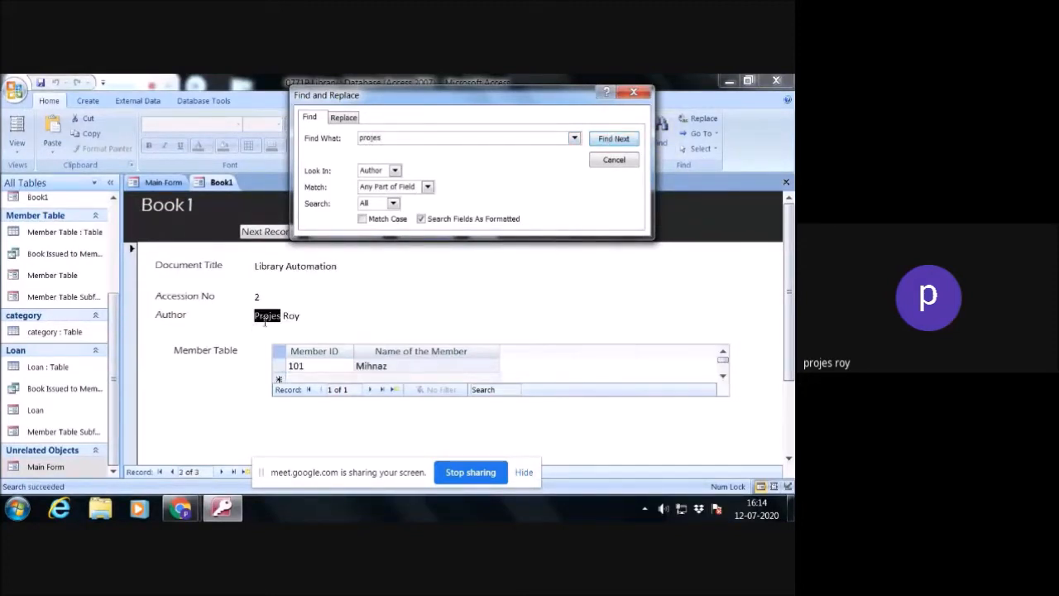
pyautogui.click(614, 161)
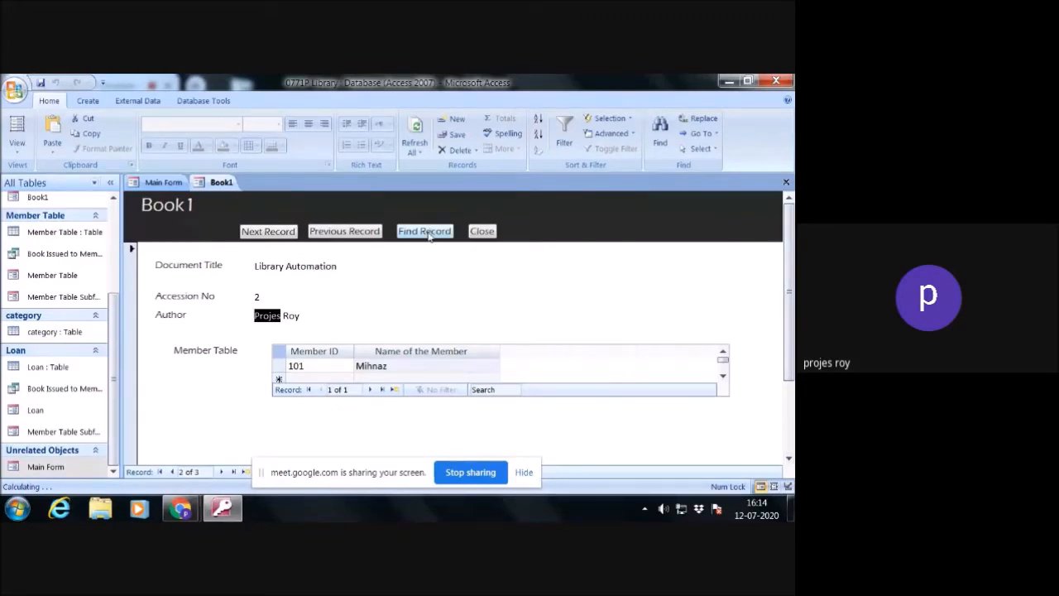
# - Close the Book1 form and the Main Form
pyautogui.click(483, 232)
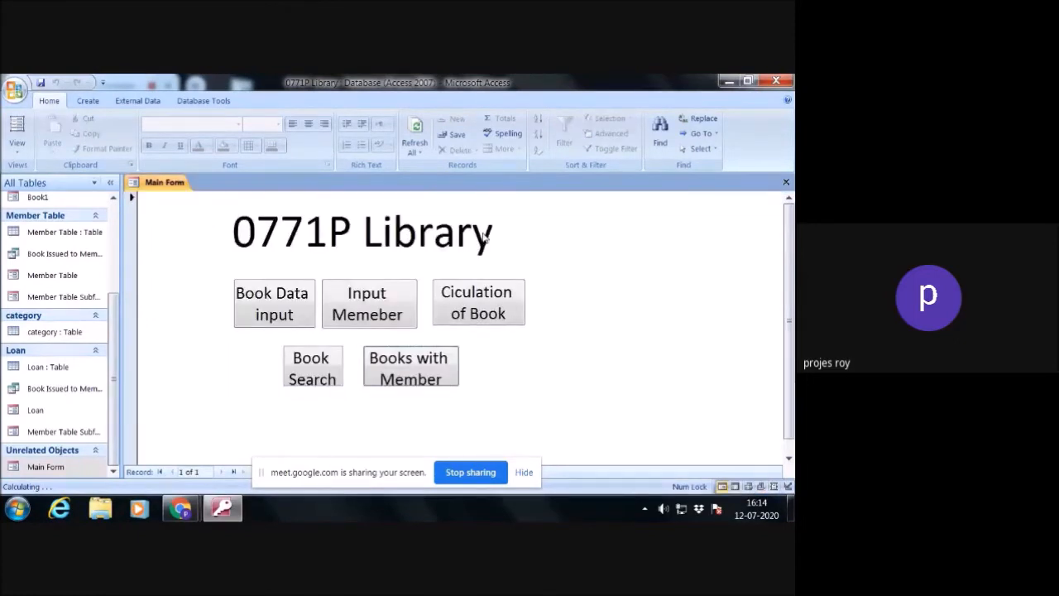
pyautogui.click(786, 183)
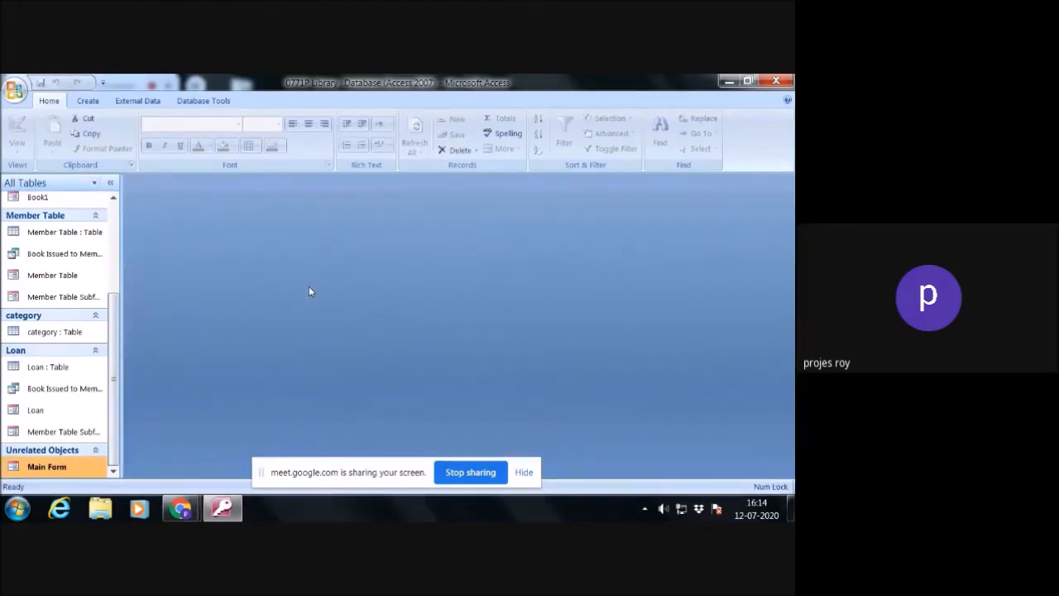
# - Create a new query in Design View containing the Book, Loan and Member Table tables
pyautogui.click(87, 101)
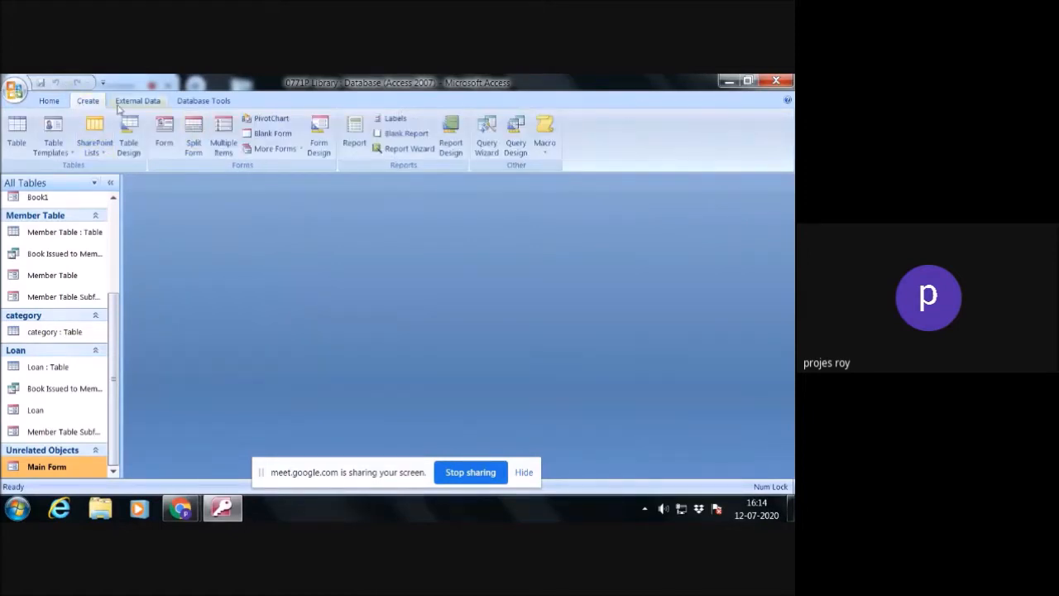
pyautogui.click(516, 149)
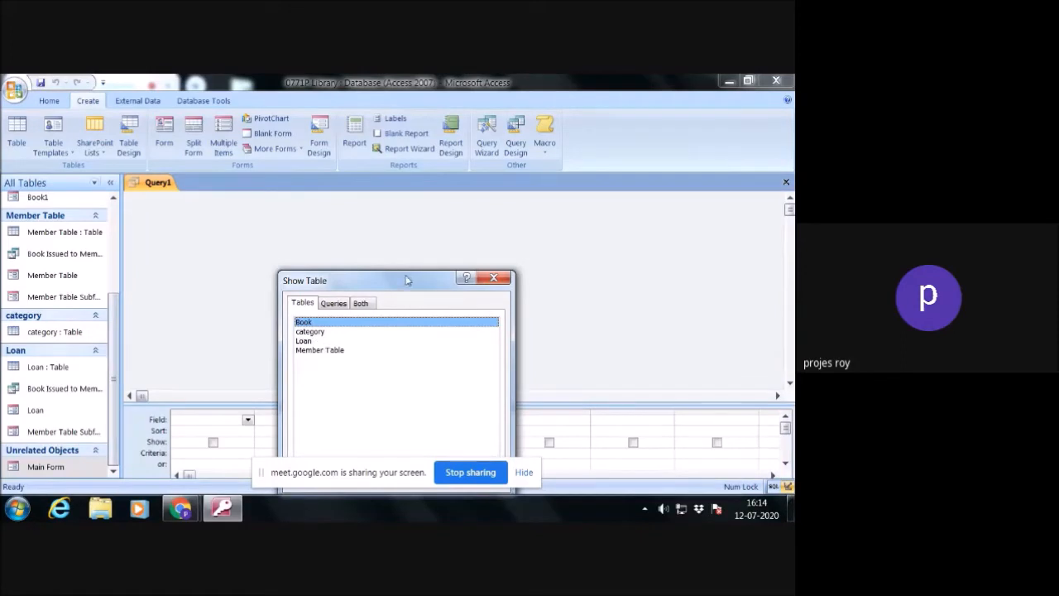
pyautogui.moveTo(406, 279); pyautogui.dragTo(422, 221)
pyautogui.click(436, 420)
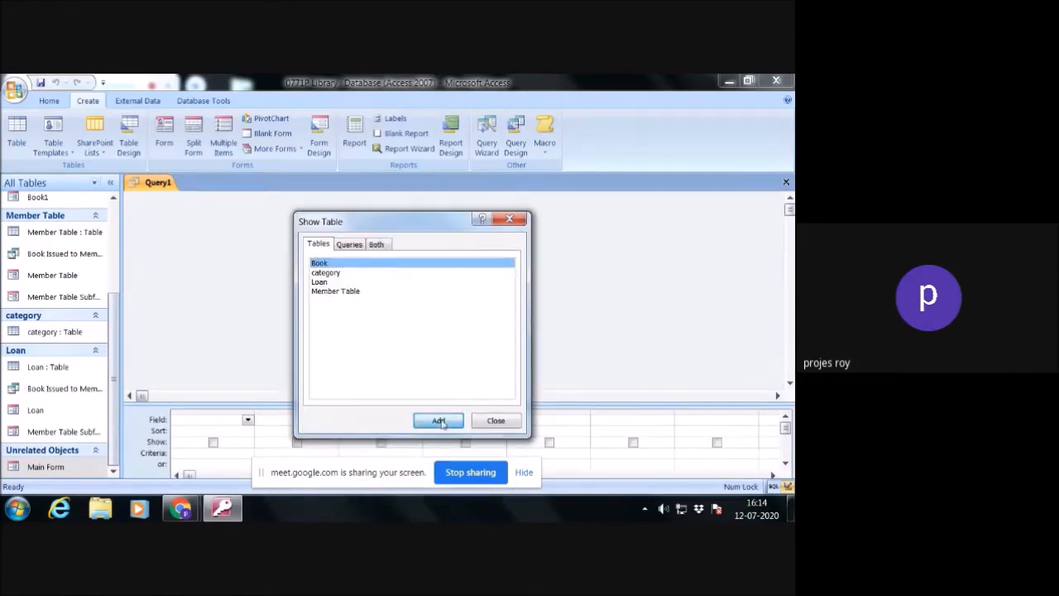
pyautogui.click(345, 274)
pyautogui.click(334, 283)
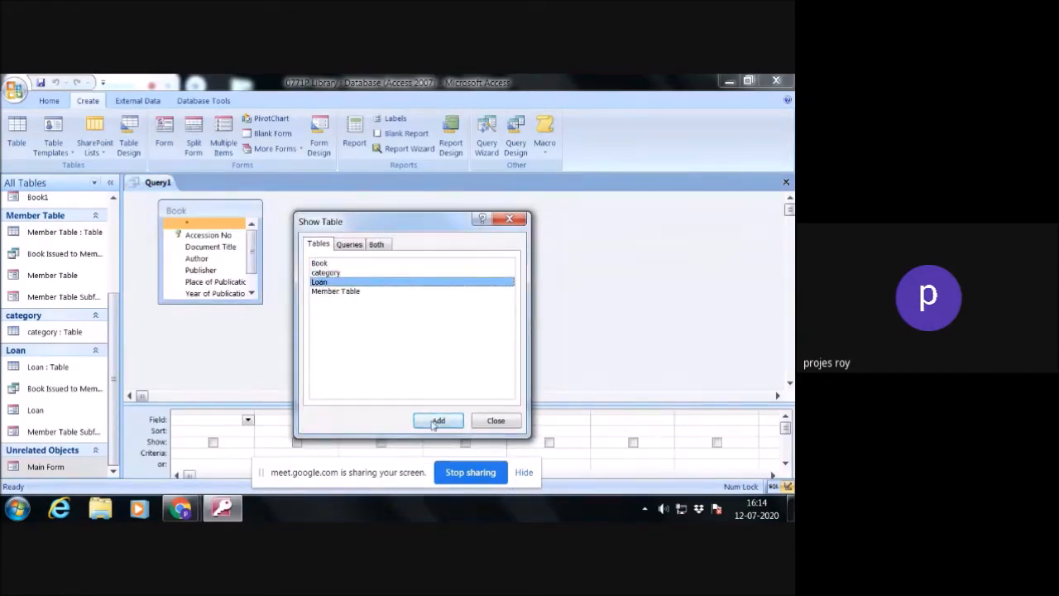
pyautogui.click(432, 422)
pyautogui.click(361, 292)
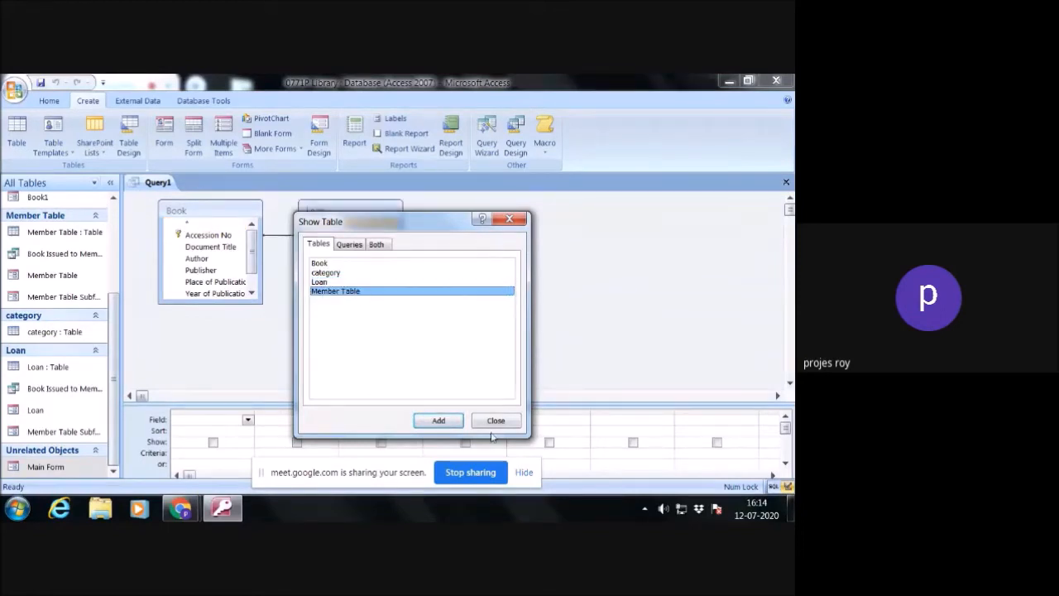
pyautogui.click(453, 422)
pyautogui.click(500, 420)
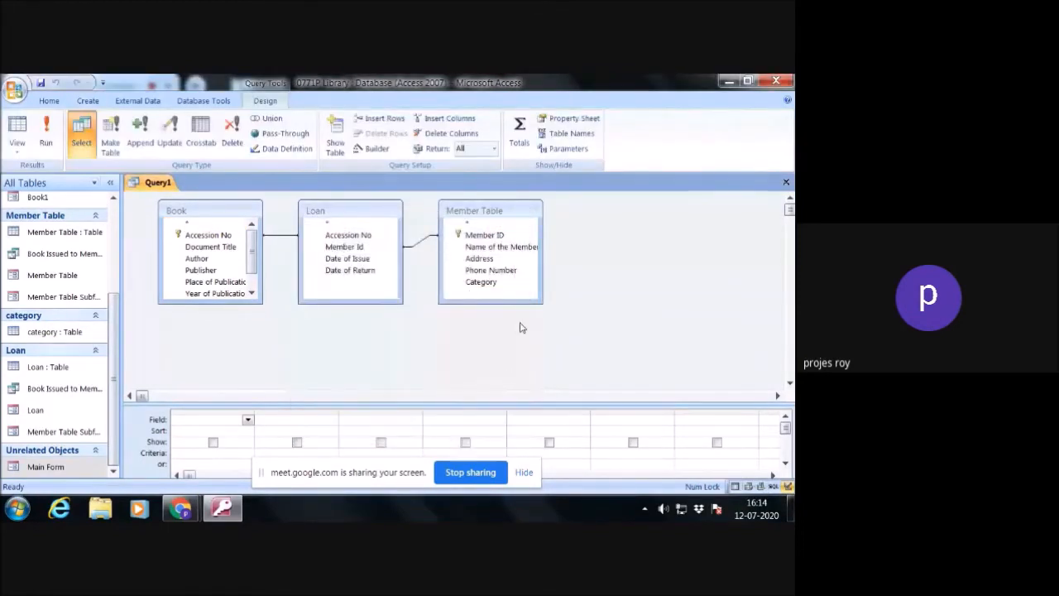
# - Add Name of the Member, Member ID and Category from Member Table, plus Accession No and Document Title from Book, to the query
pyautogui.doubleClick(502, 247)
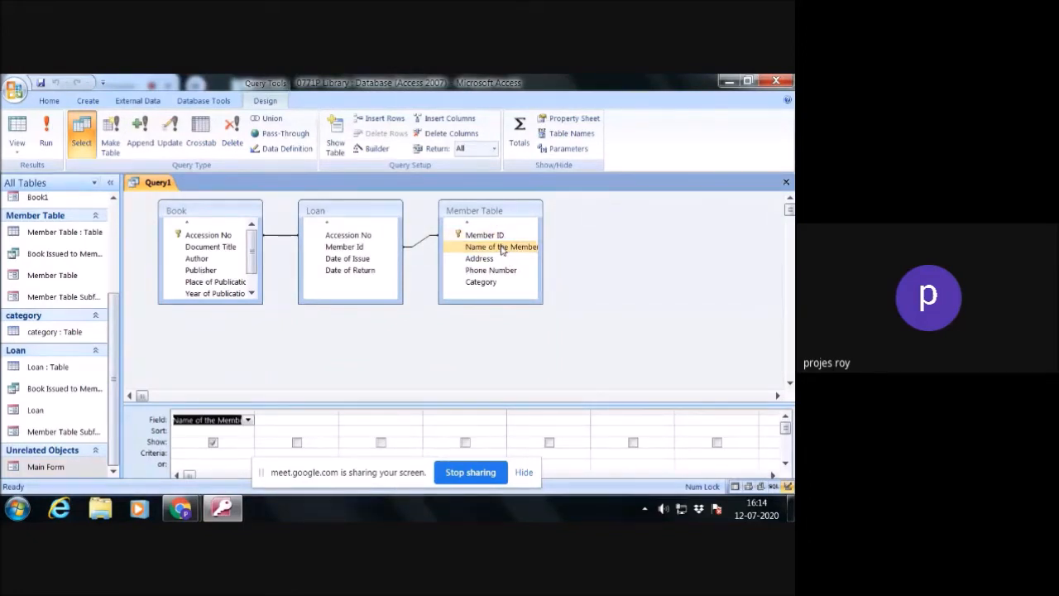
pyautogui.doubleClick(483, 235)
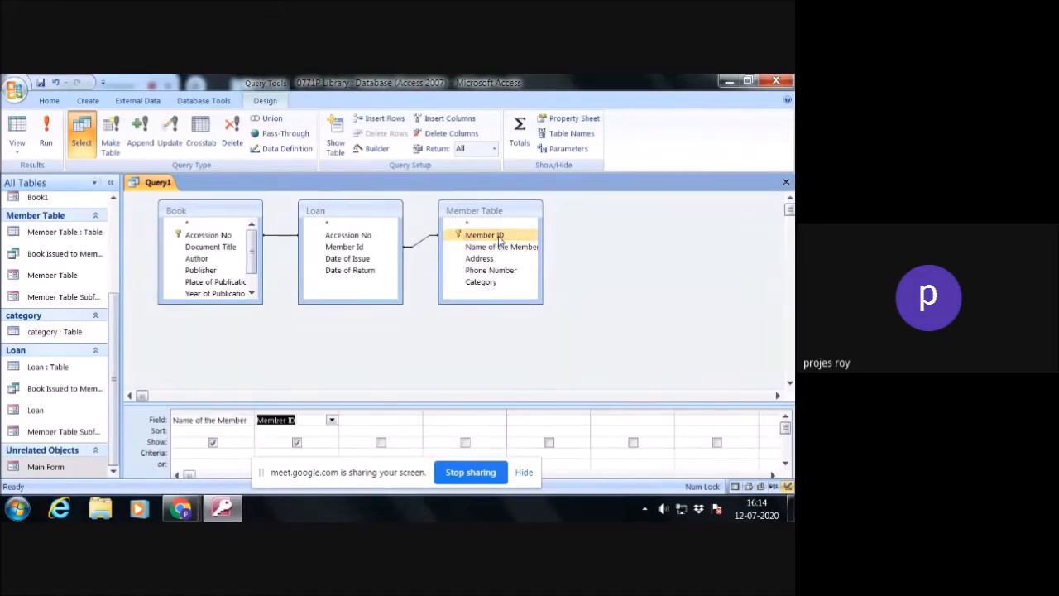
pyautogui.doubleClick(492, 283)
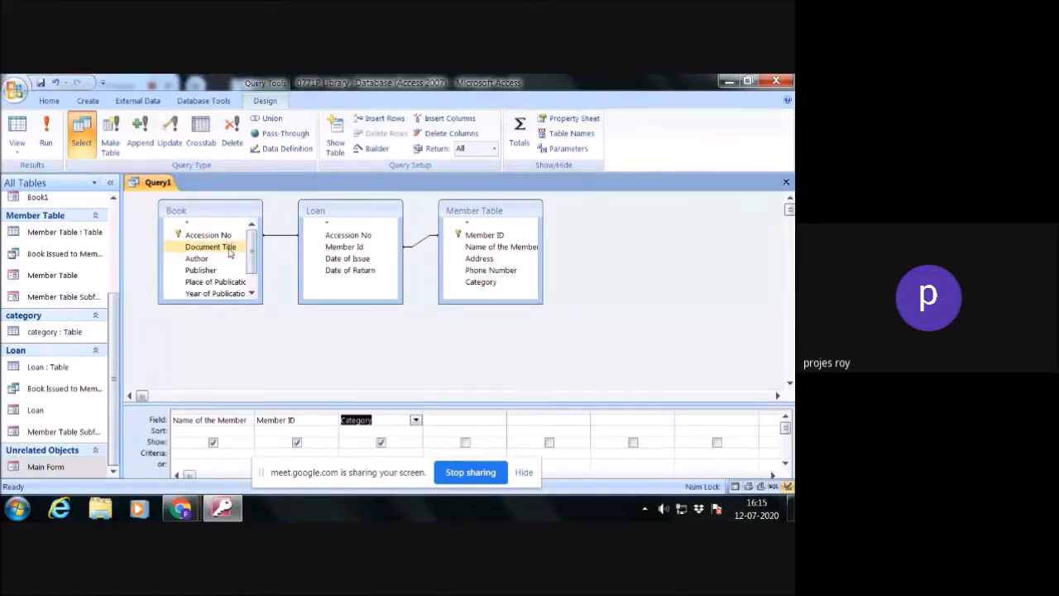
pyautogui.doubleClick(229, 235)
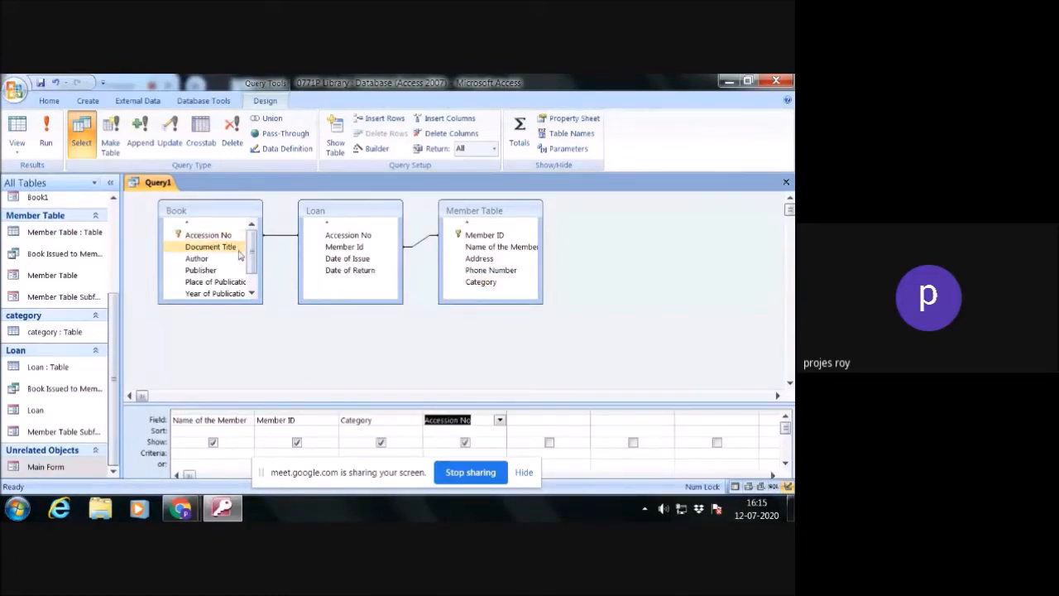
pyautogui.doubleClick(229, 245)
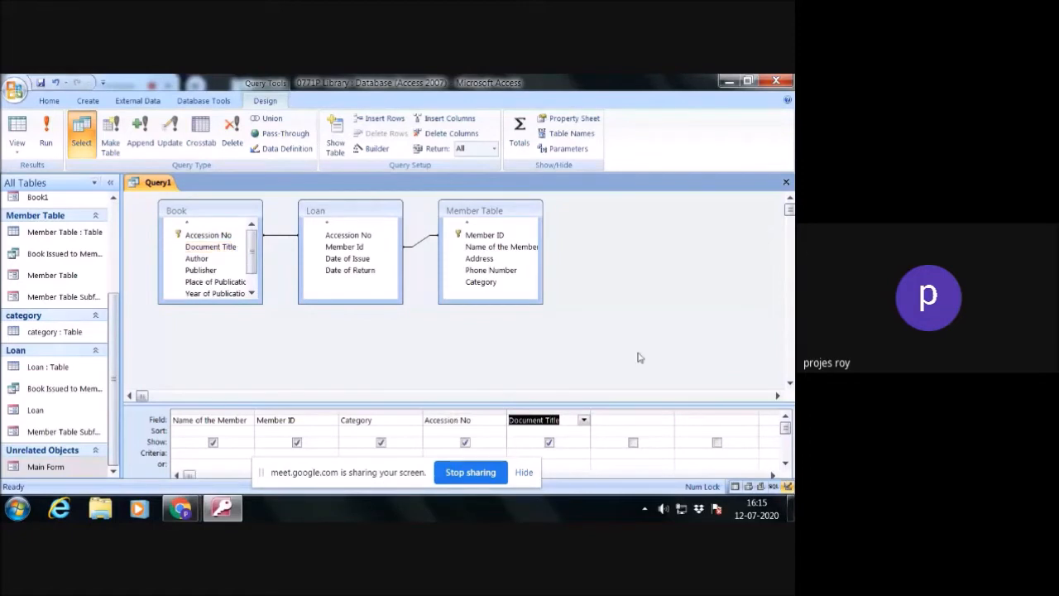
# - Close the query and save it as Memeber issued Book
pyautogui.click(784, 184)
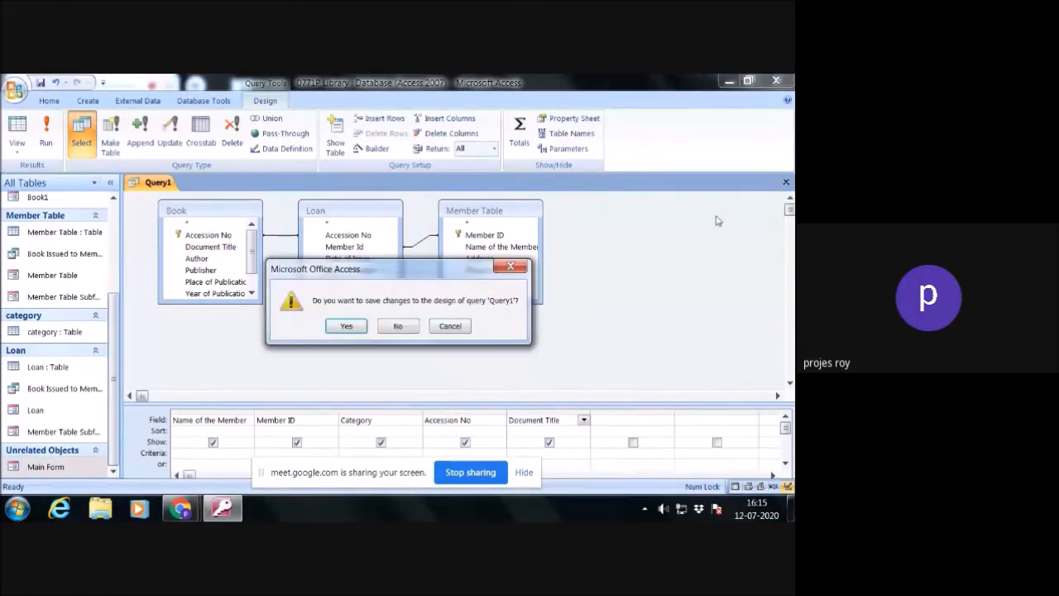
pyautogui.click(346, 326)
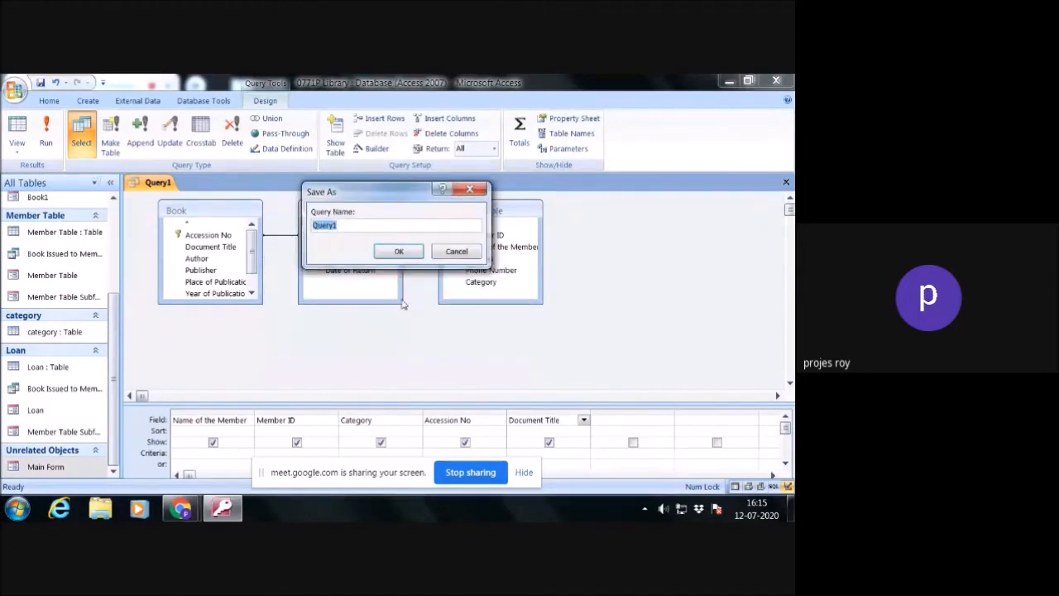
pyautogui.write('Memeber with book')
pyautogui.press('BackSpace')
pyautogui.press('BackSpace')
pyautogui.press('BackSpace')
pyautogui.press('BackSpace')
pyautogui.press('BackSpace')
pyautogui.press('BackSpace')
pyautogui.write('issued Book')
pyautogui.click(399, 251)
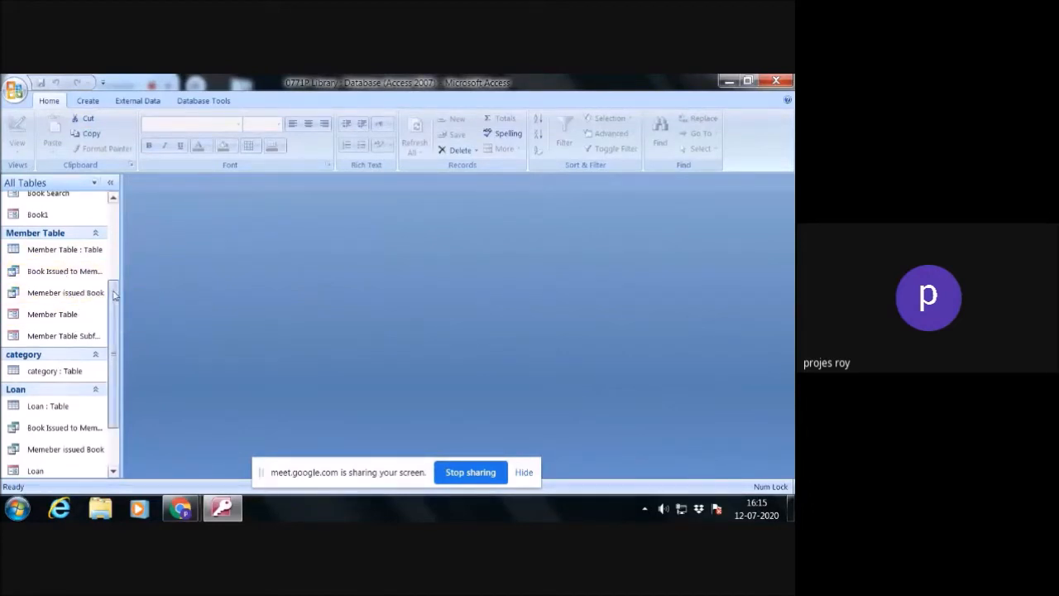
# - Review the Book Issued to Member query, close it, and start a Form Wizard form using all of its fields
pyautogui.doubleClick(67, 430)
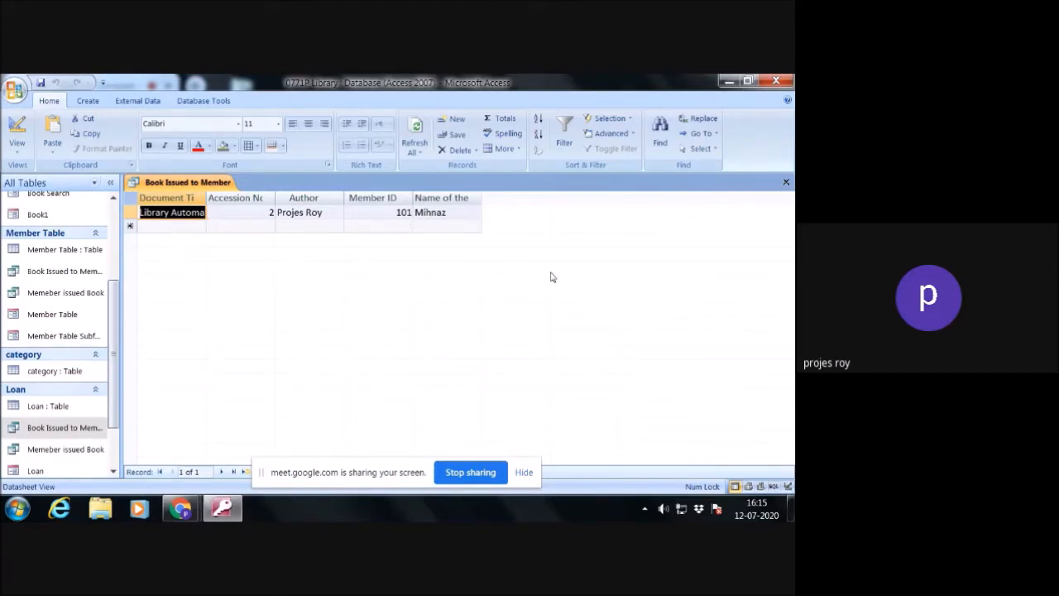
pyautogui.click(786, 182)
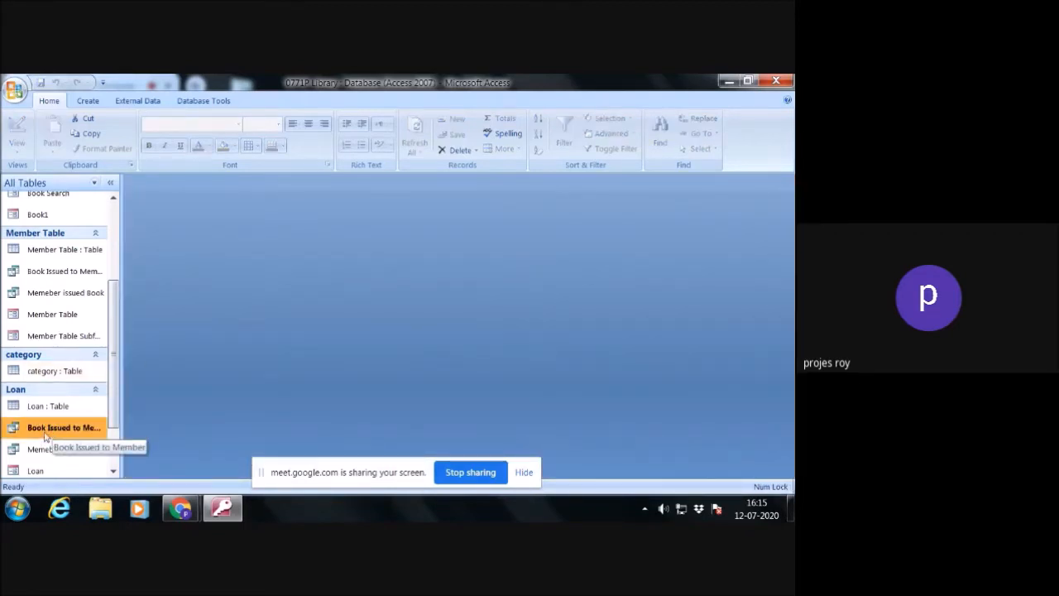
pyautogui.click(89, 101)
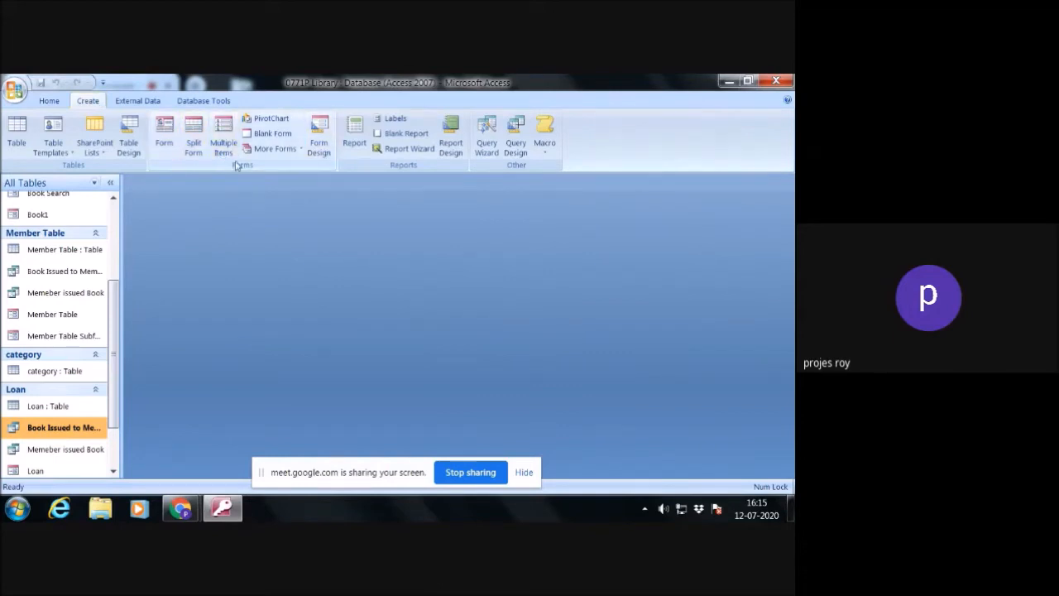
pyautogui.click(303, 154)
pyautogui.click(294, 174)
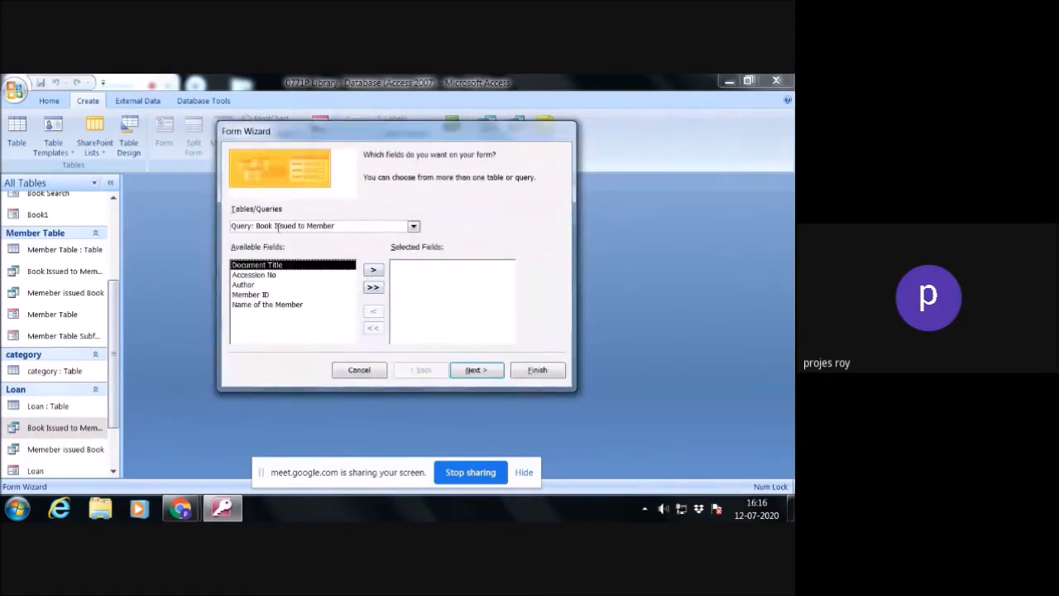
pyautogui.click(374, 288)
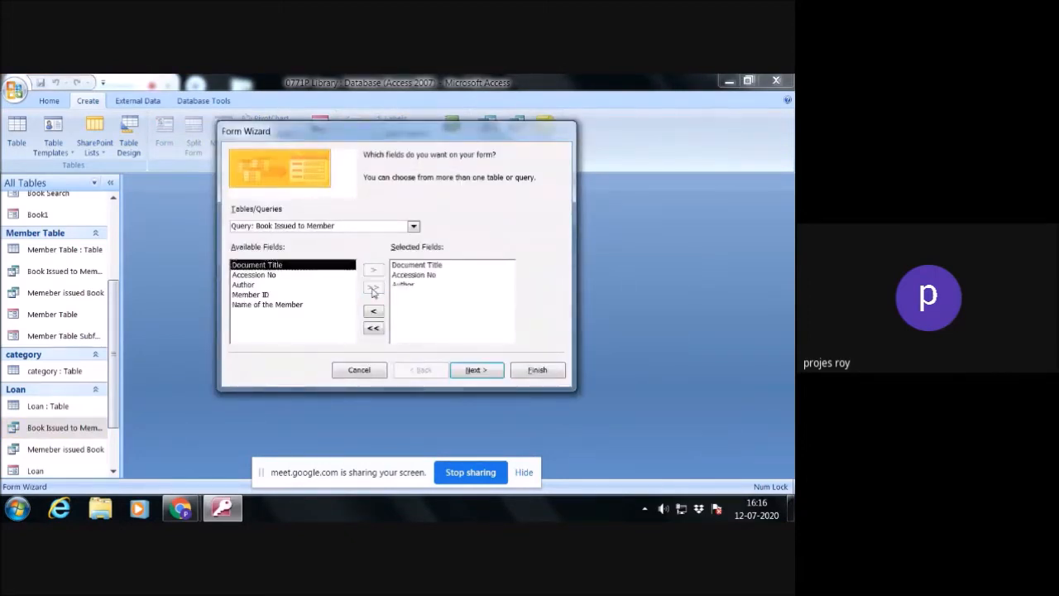
pyautogui.click(475, 370)
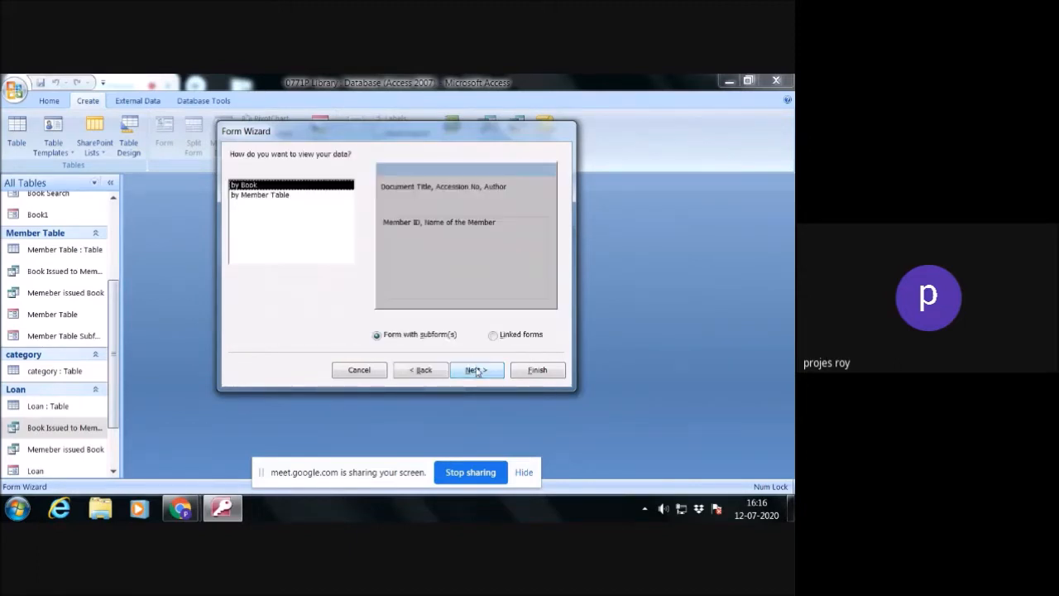
# - Go back from the subform layout choice and set the form's data to be viewed by Member Table
pyautogui.click(478, 370)
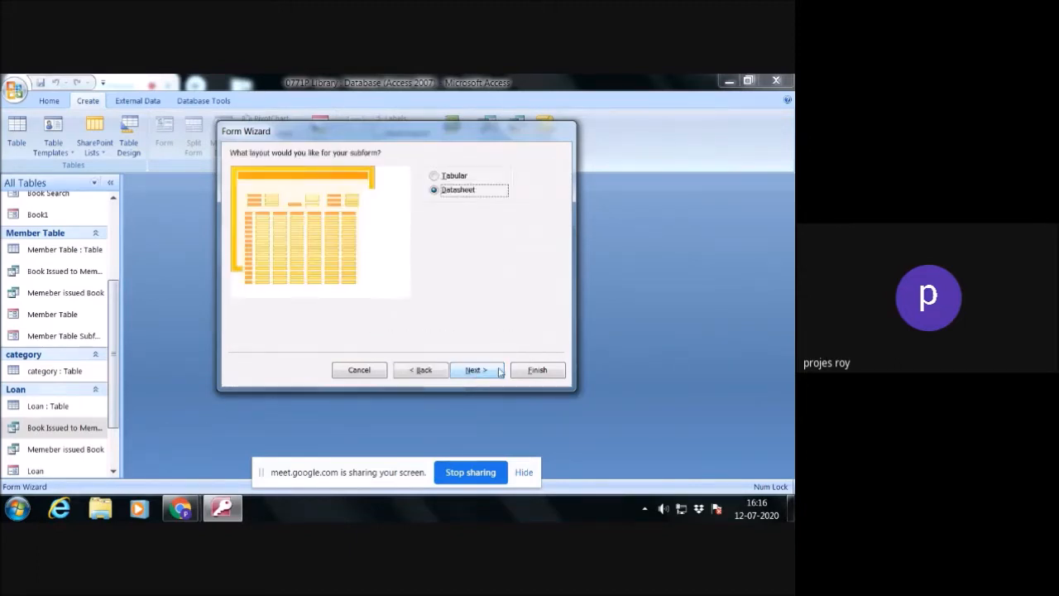
pyautogui.click(442, 372)
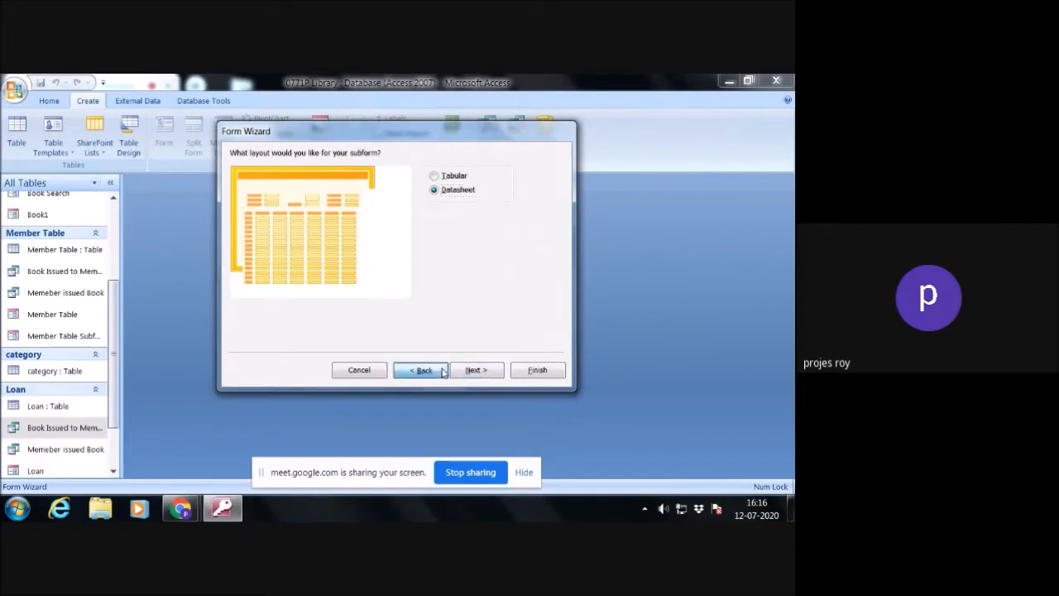
pyautogui.click(469, 373)
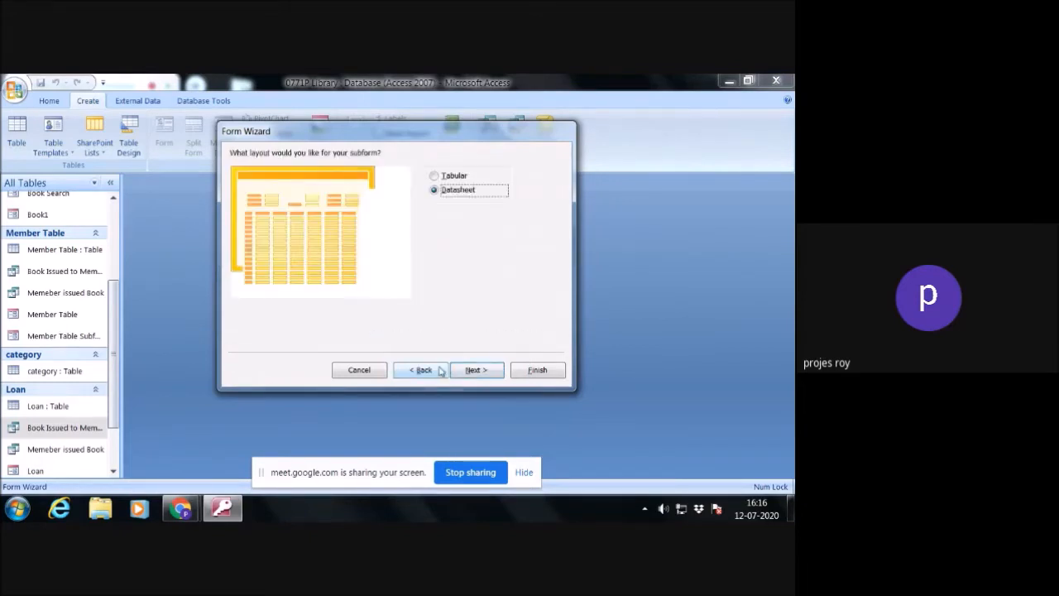
pyautogui.click(439, 371)
pyautogui.click(246, 195)
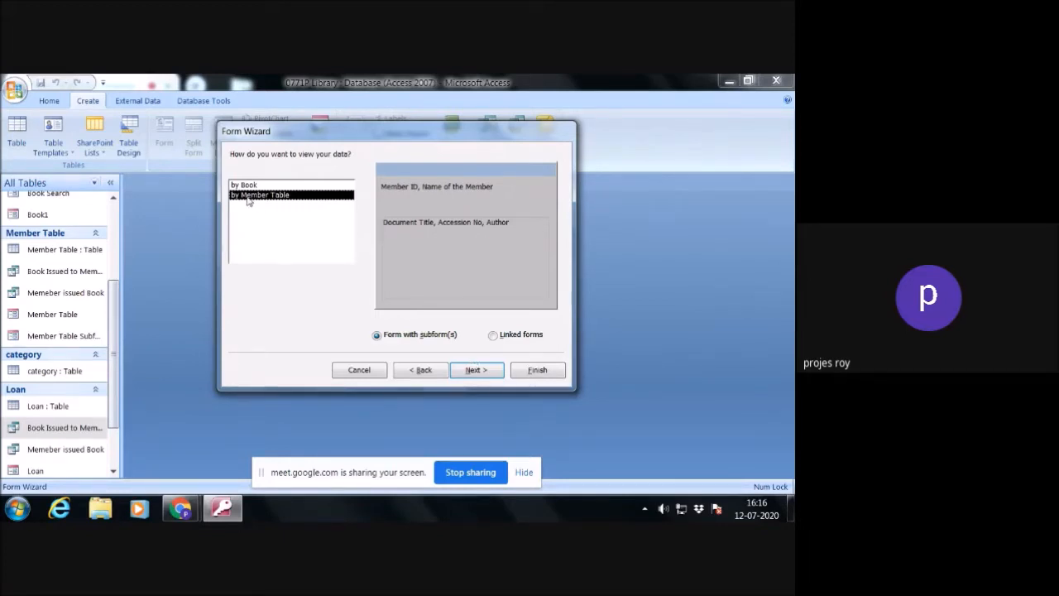
# - Accept the Datasheet subform layout, choose the Origin style after previewing others, and finish creating the form
pyautogui.click(484, 374)
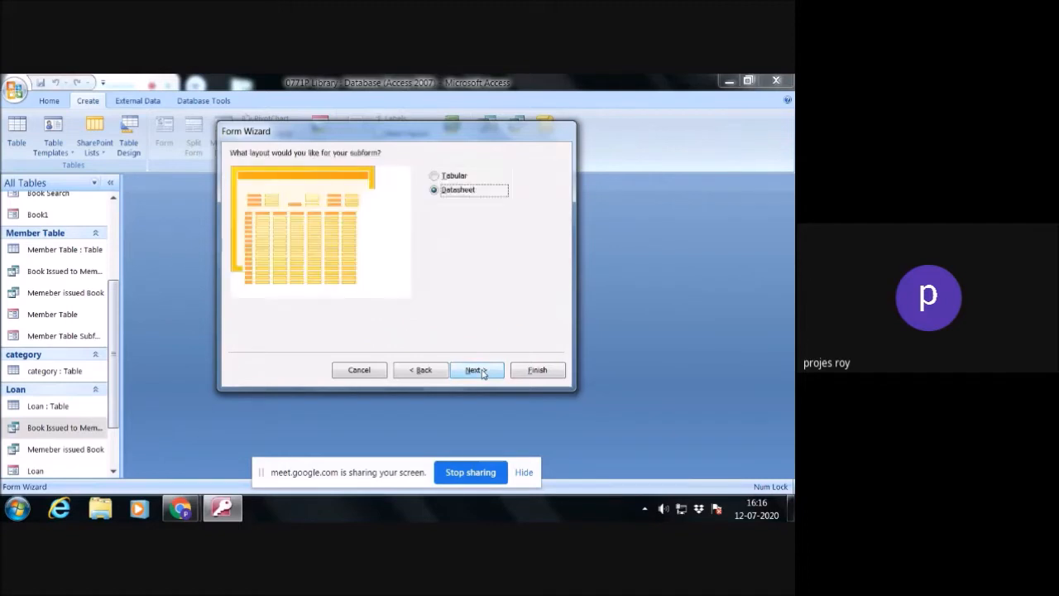
pyautogui.click(483, 374)
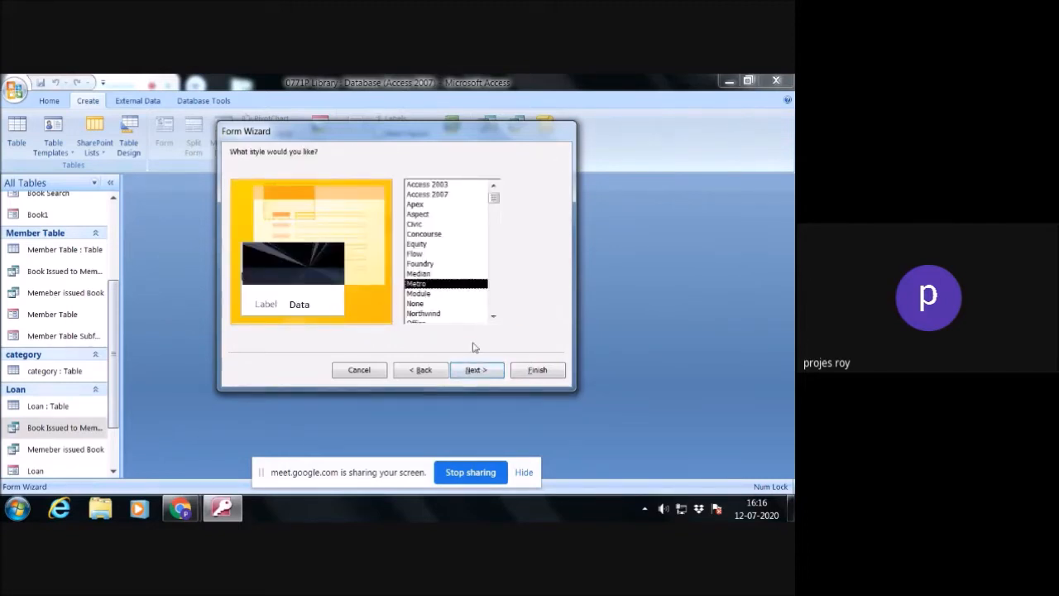
pyautogui.click(427, 295)
pyautogui.click(438, 313)
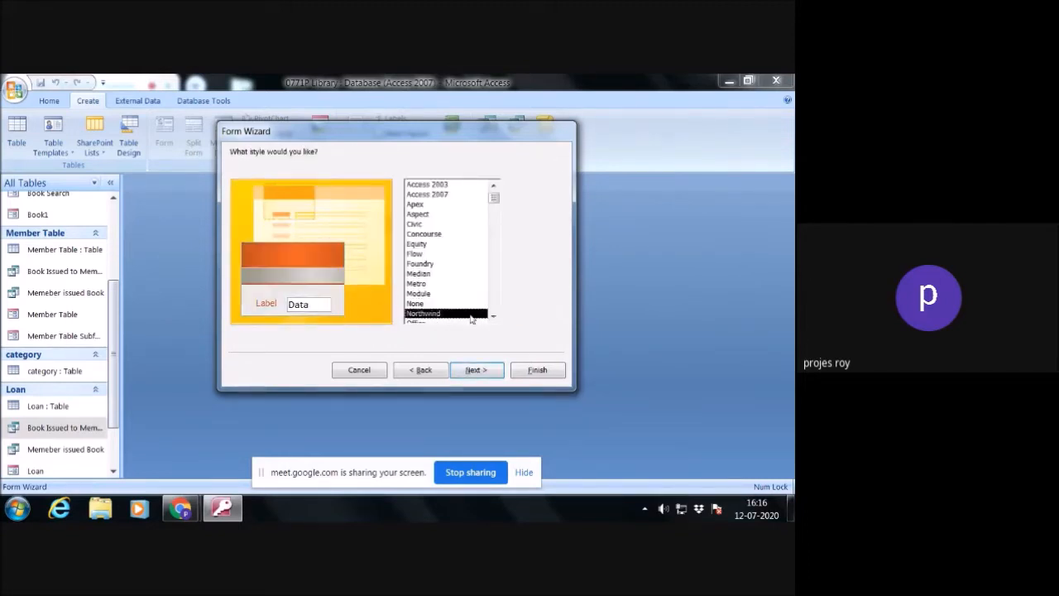
pyautogui.click(493, 317)
pyautogui.doubleClick(493, 318)
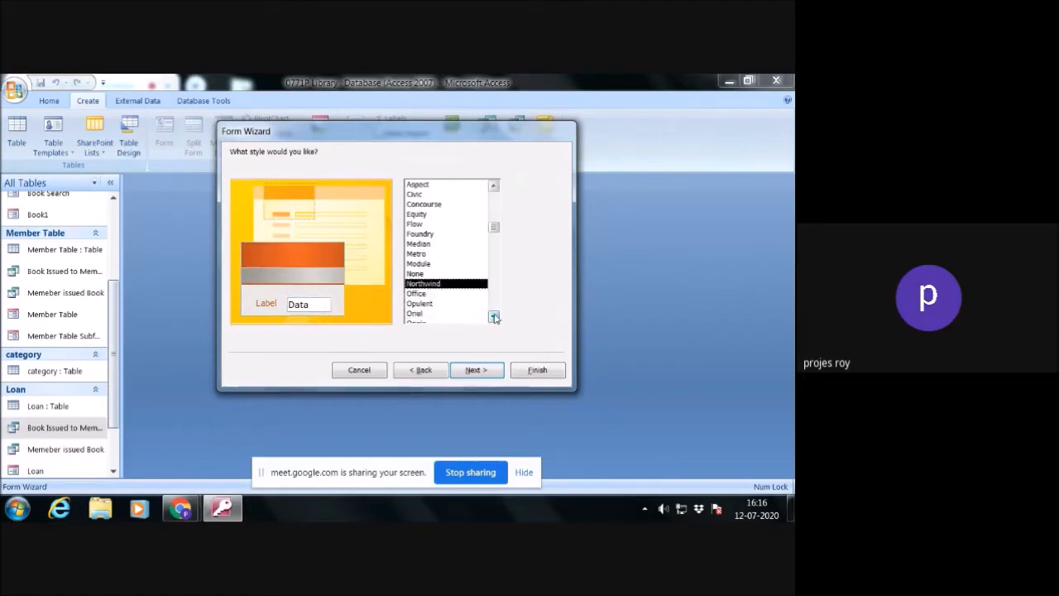
pyautogui.click(422, 294)
pyautogui.click(422, 304)
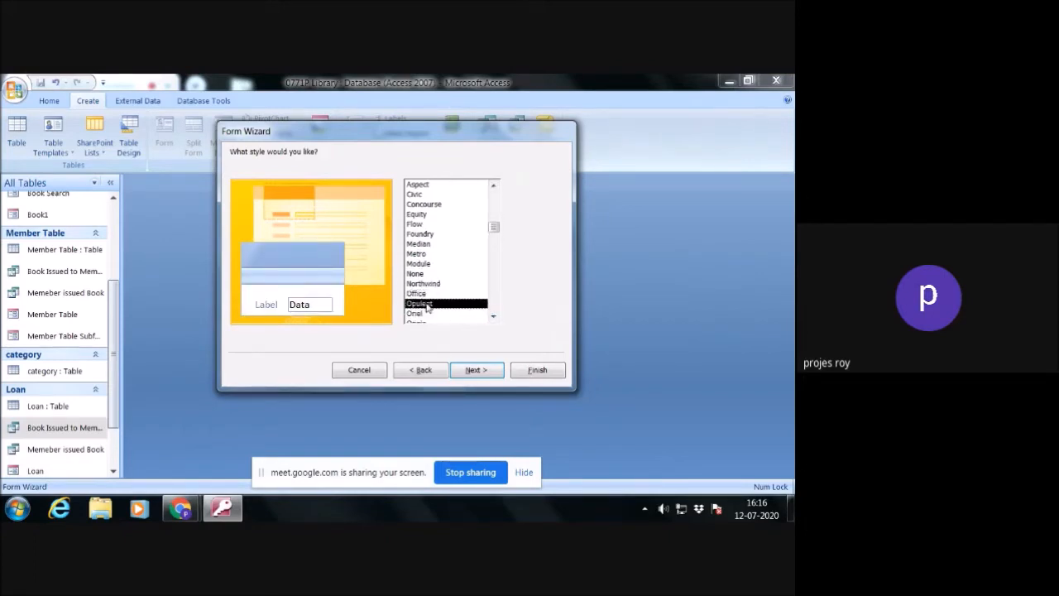
pyautogui.click(418, 314)
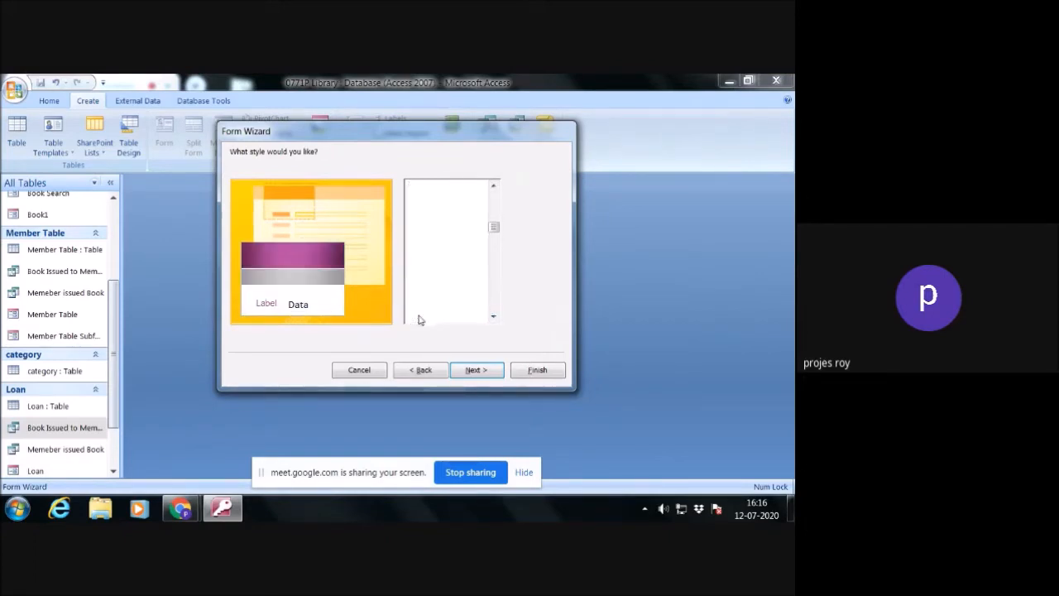
pyautogui.click(494, 318)
pyautogui.click(424, 314)
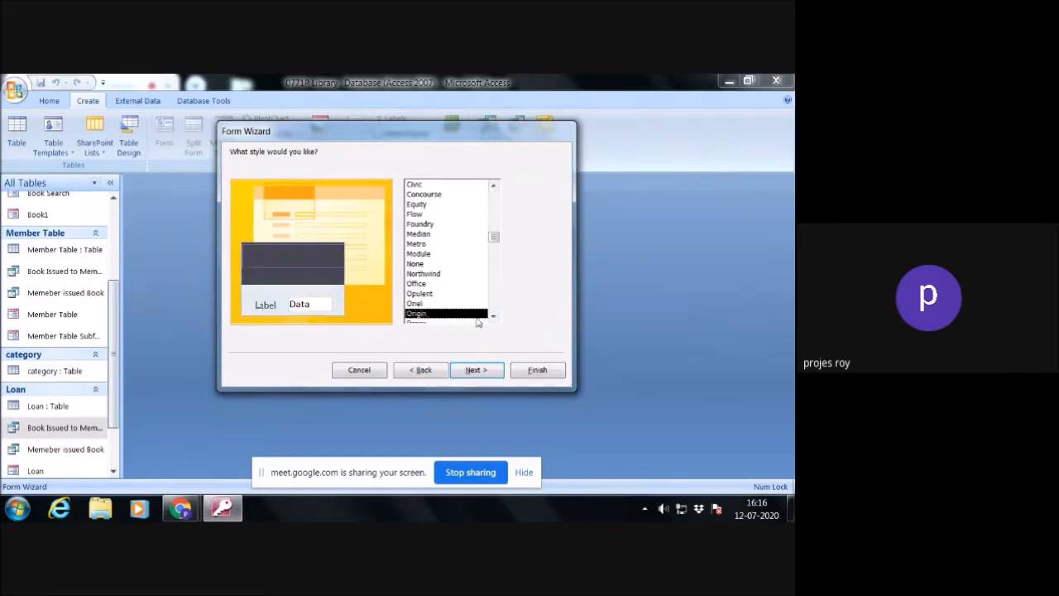
pyautogui.click(477, 370)
pyautogui.click(530, 372)
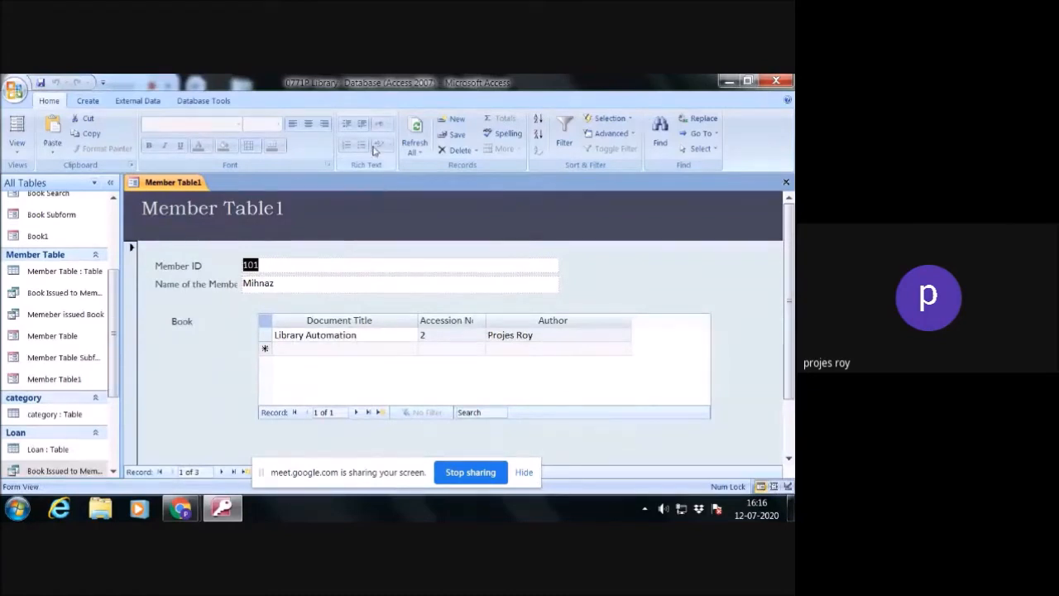
# - Open the Member Table1 form in Design View and add a Next Record button with a text label to the form header
pyautogui.rightClick(590, 259)
pyautogui.click(629, 295)
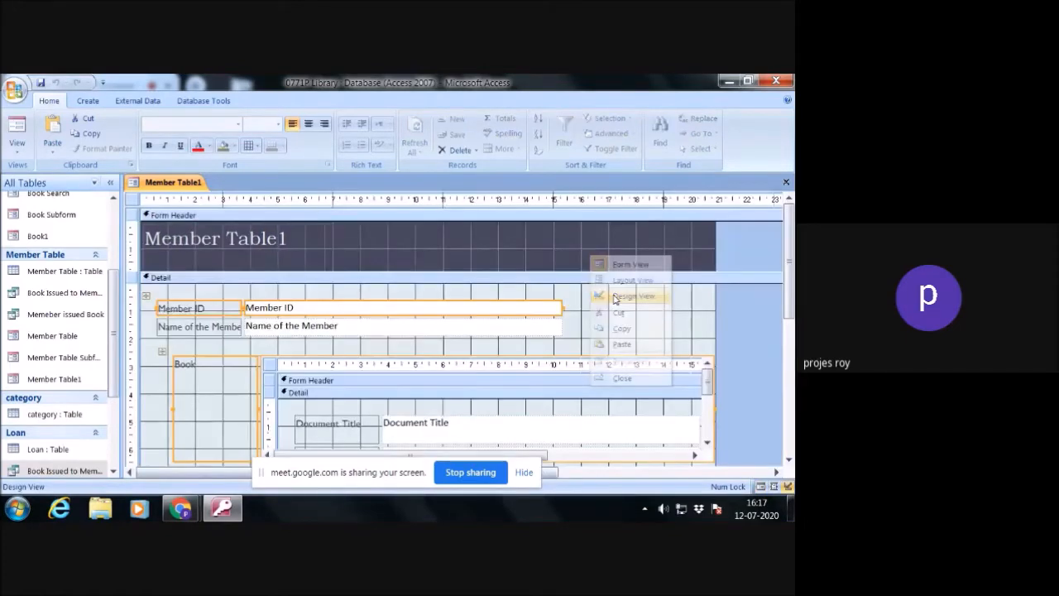
pyautogui.click(445, 142)
pyautogui.click(477, 254)
pyautogui.moveTo(347, 248); pyautogui.dragTo(405, 270)
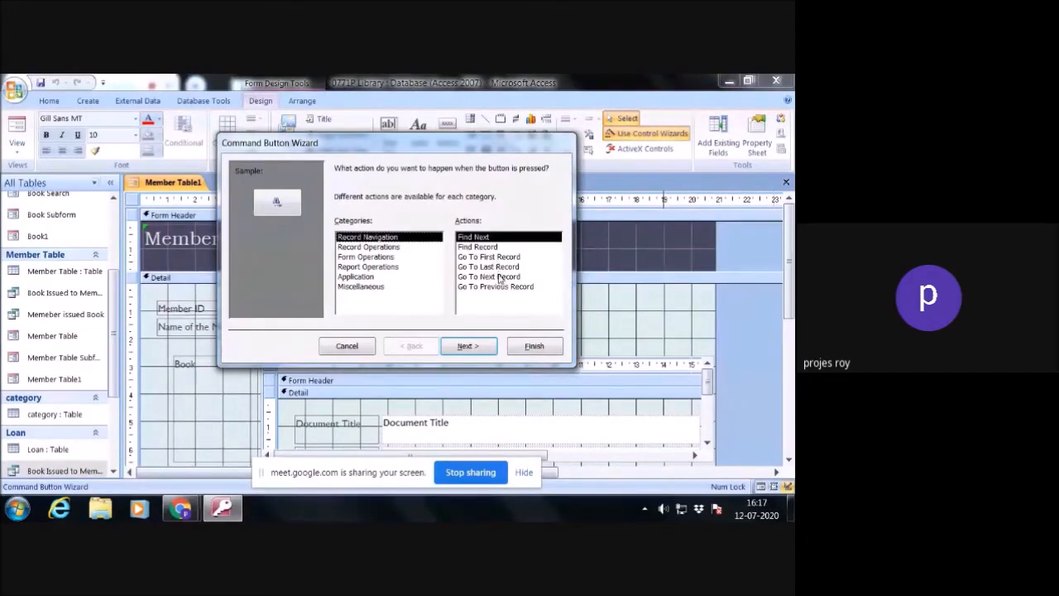
pyautogui.click(499, 277)
pyautogui.click(469, 345)
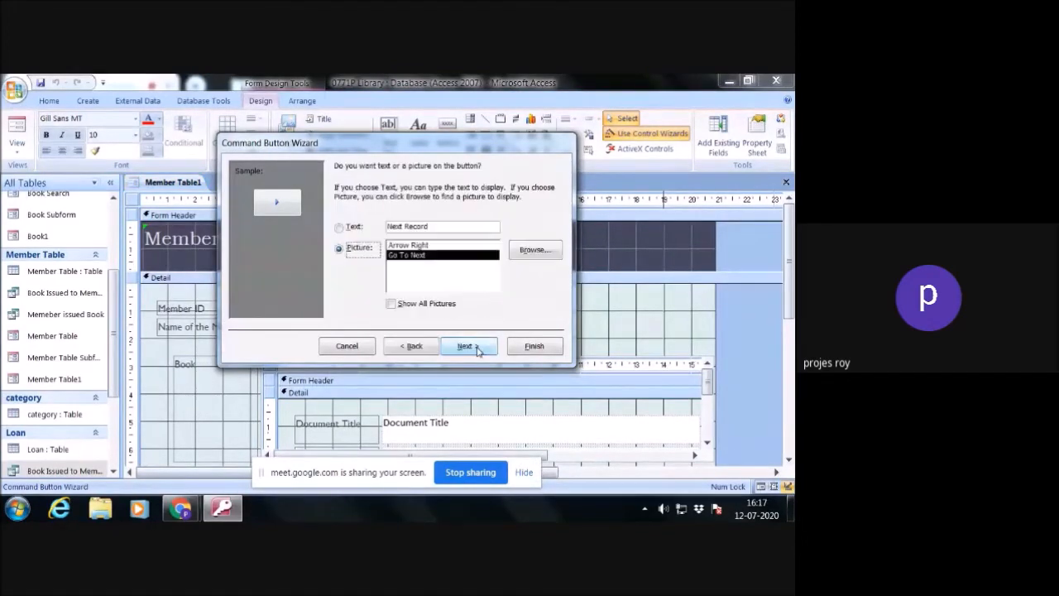
pyautogui.click(353, 227)
pyautogui.click(468, 346)
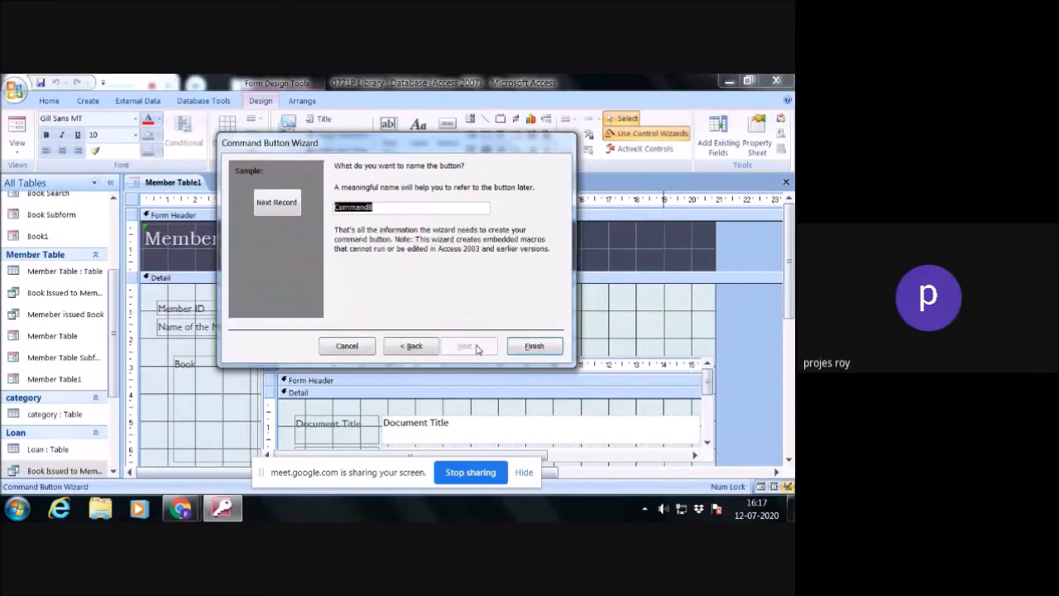
pyautogui.click(535, 346)
# - Add a Previous Record button with a text label beside the Next Record button, using the Go To Previous Record action
pyautogui.click(446, 132)
pyautogui.moveTo(420, 253); pyautogui.dragTo(455, 270)
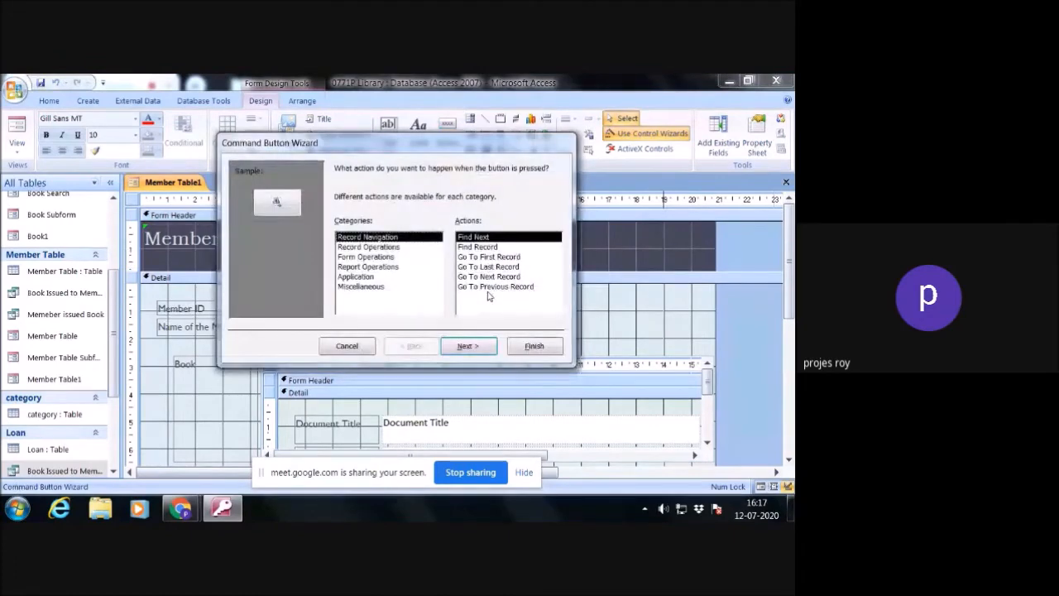
pyautogui.click(492, 287)
pyautogui.click(467, 346)
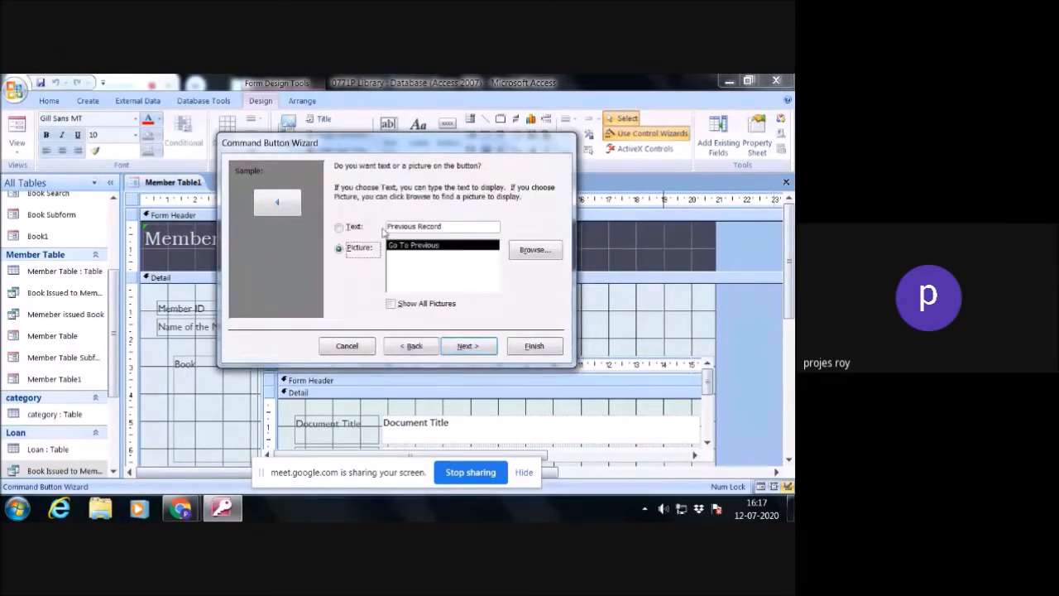
pyautogui.click(364, 227)
pyautogui.click(476, 346)
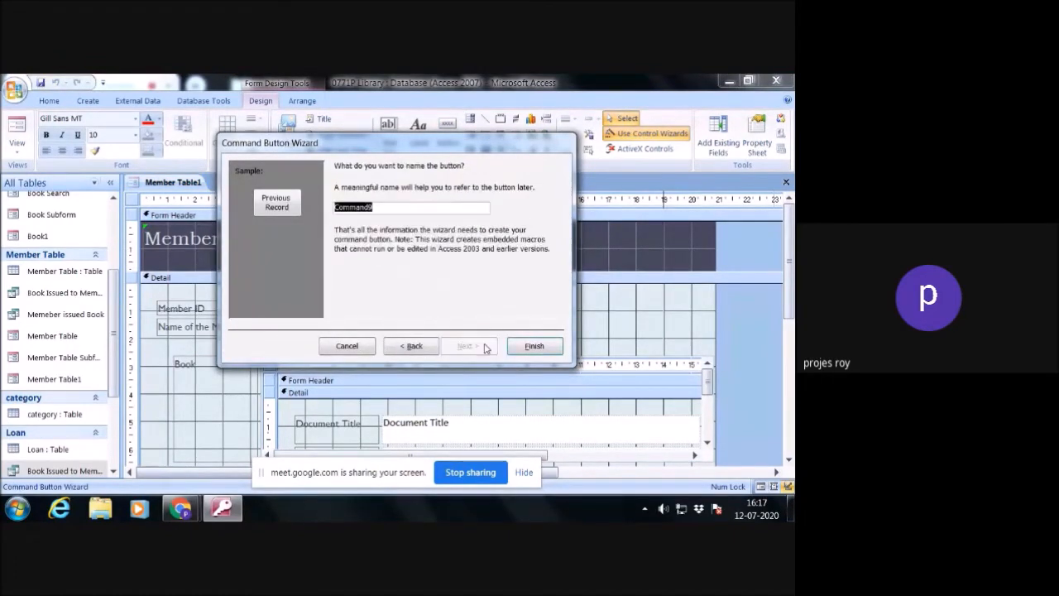
pyautogui.click(536, 349)
# - Delete the stray Command7 button from the header and add a text-labelled Close Form button in its place
pyautogui.click(521, 263)
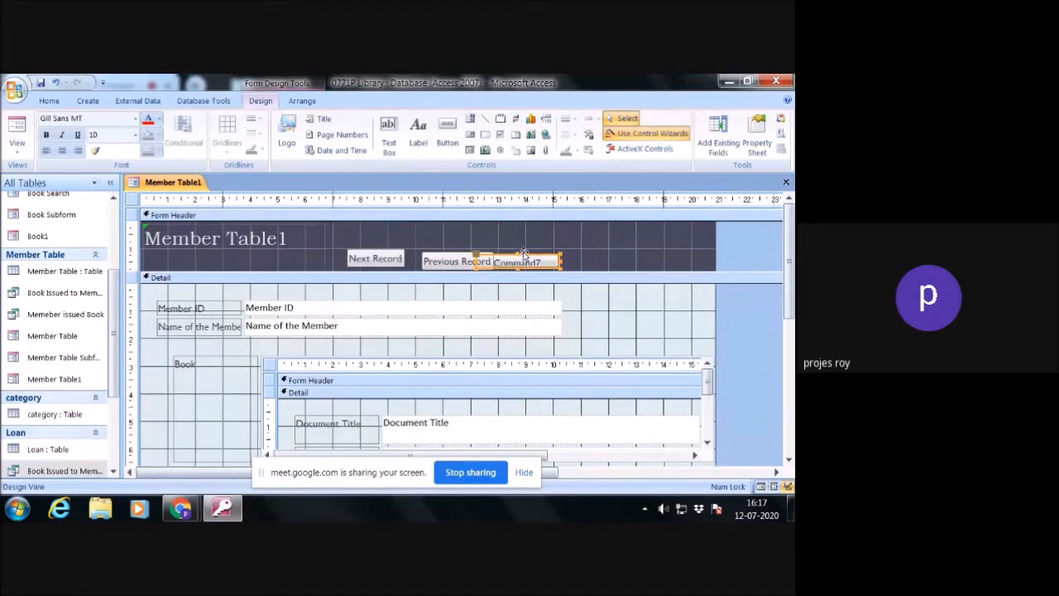
pyautogui.press('Delete')
pyautogui.click(447, 133)
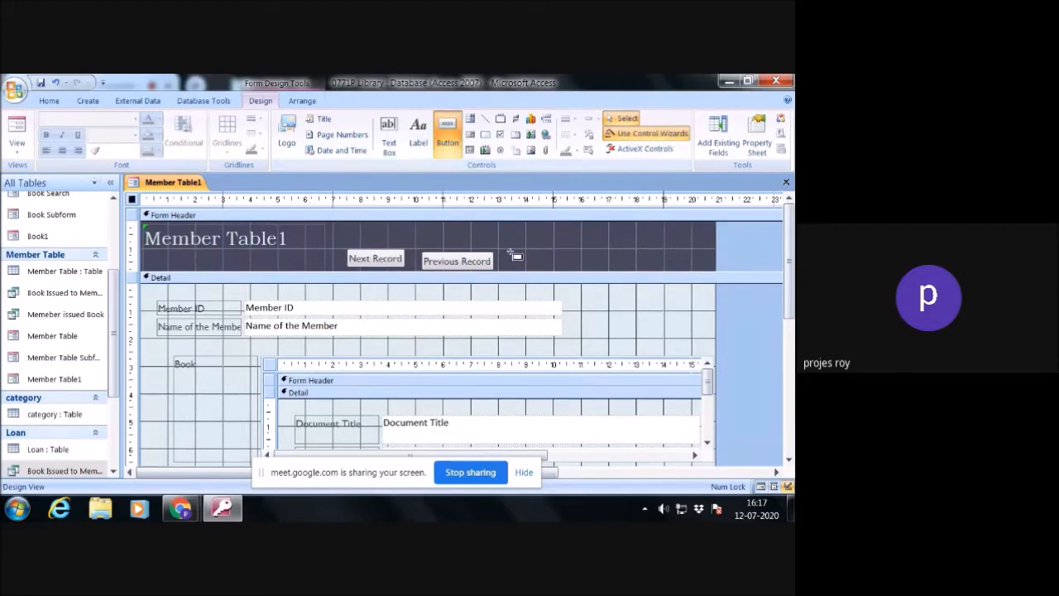
pyautogui.moveTo(510, 249); pyautogui.dragTo(564, 269)
pyautogui.click(380, 258)
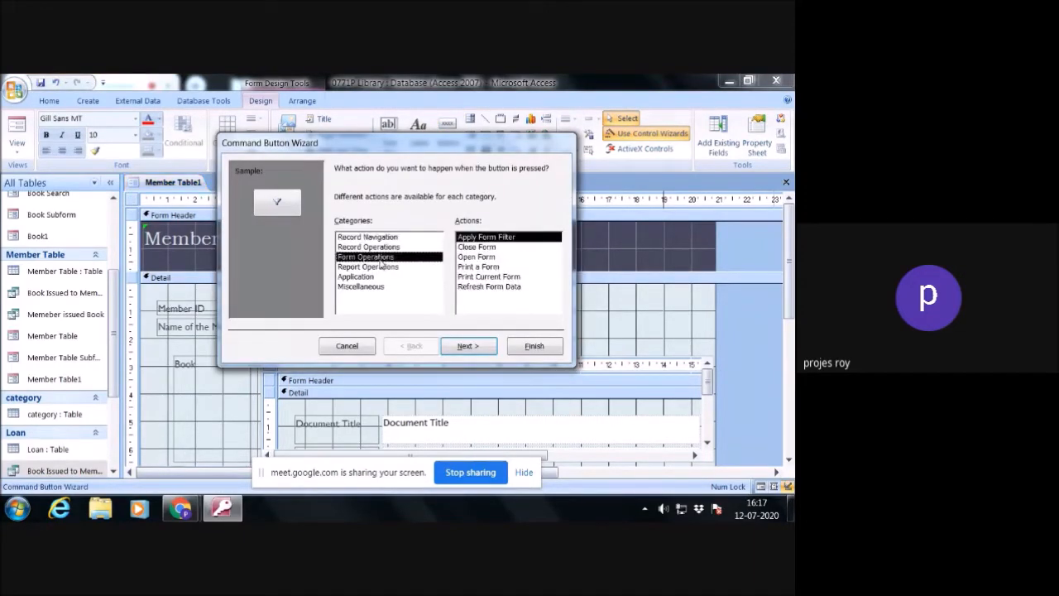
pyautogui.click(478, 247)
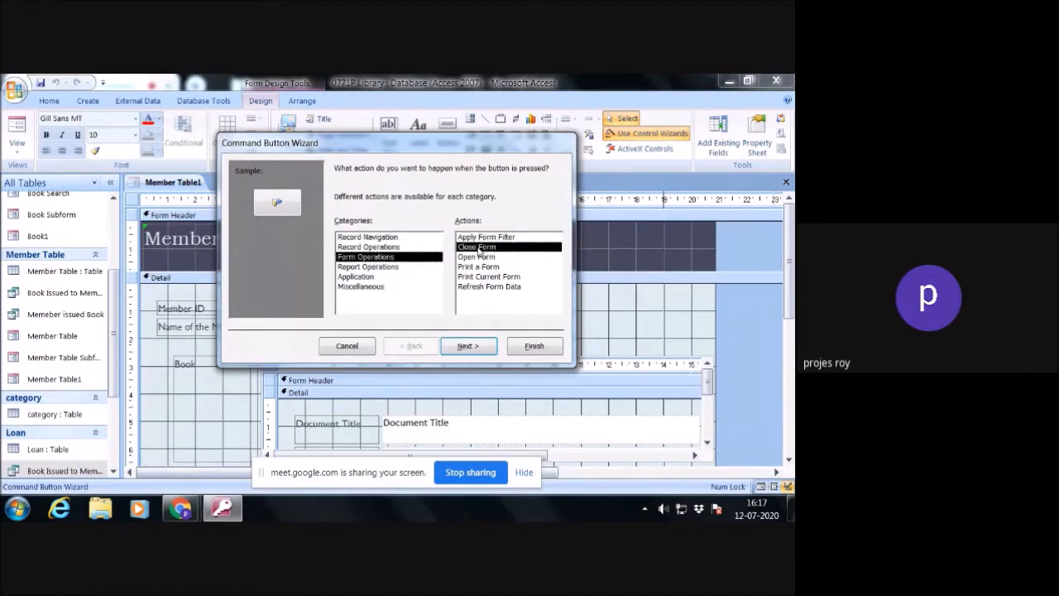
pyautogui.click(467, 346)
pyautogui.click(339, 227)
pyautogui.click(467, 346)
pyautogui.click(544, 349)
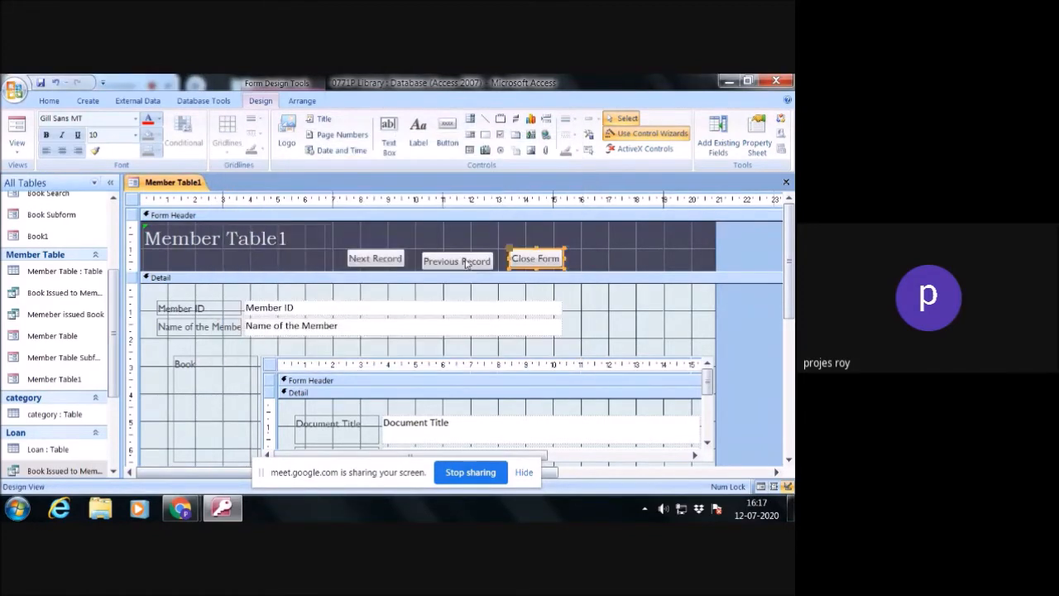
# - Close the Member Table1 form and save its design changes
pyautogui.click(556, 261)
pyautogui.click(601, 261)
pyautogui.click(611, 269)
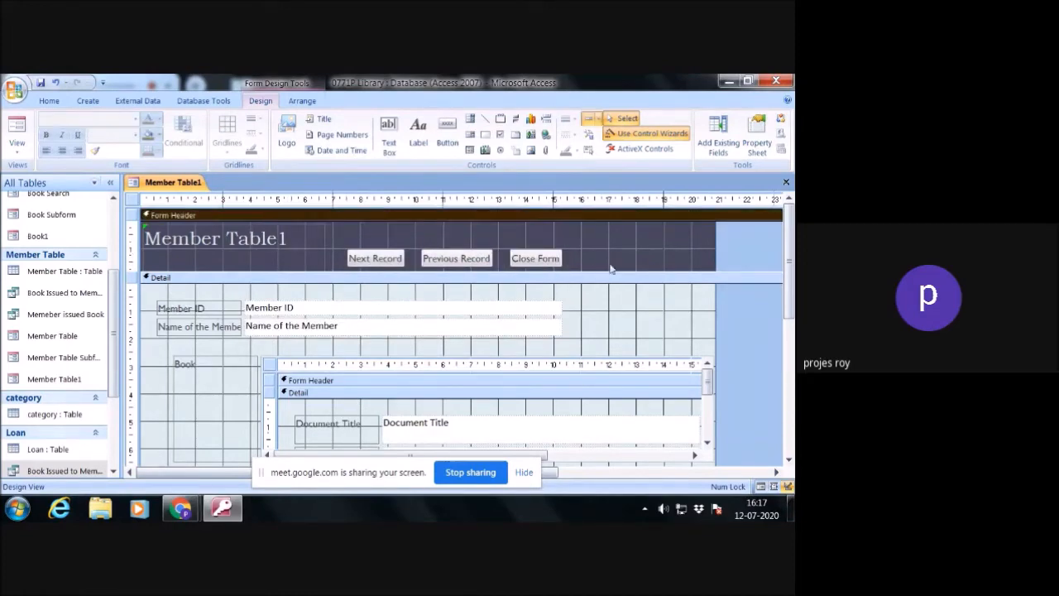
pyautogui.click(786, 182)
pyautogui.click(346, 326)
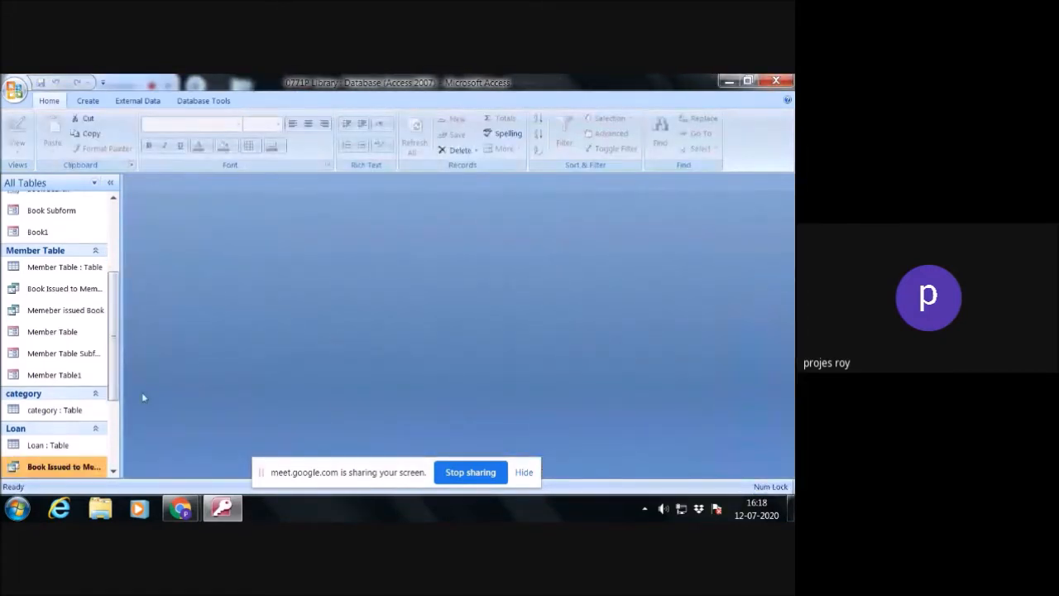
# - Open Main Form in Design View and shift the Book Search and Books with Member buttons left to make room for another button
pyautogui.scroll(-2, 66, 431)
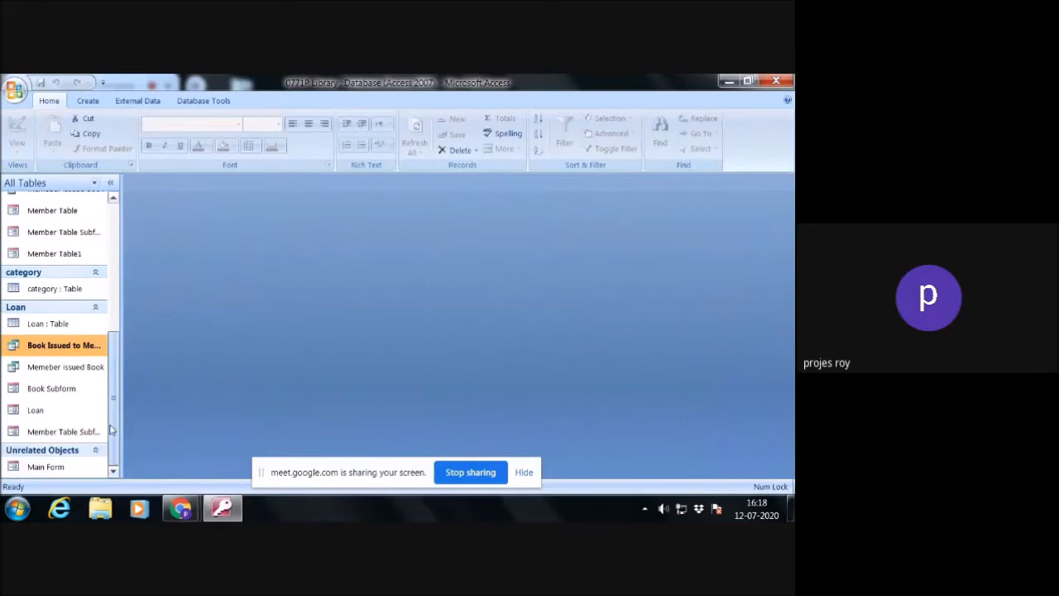
pyautogui.doubleClick(46, 466)
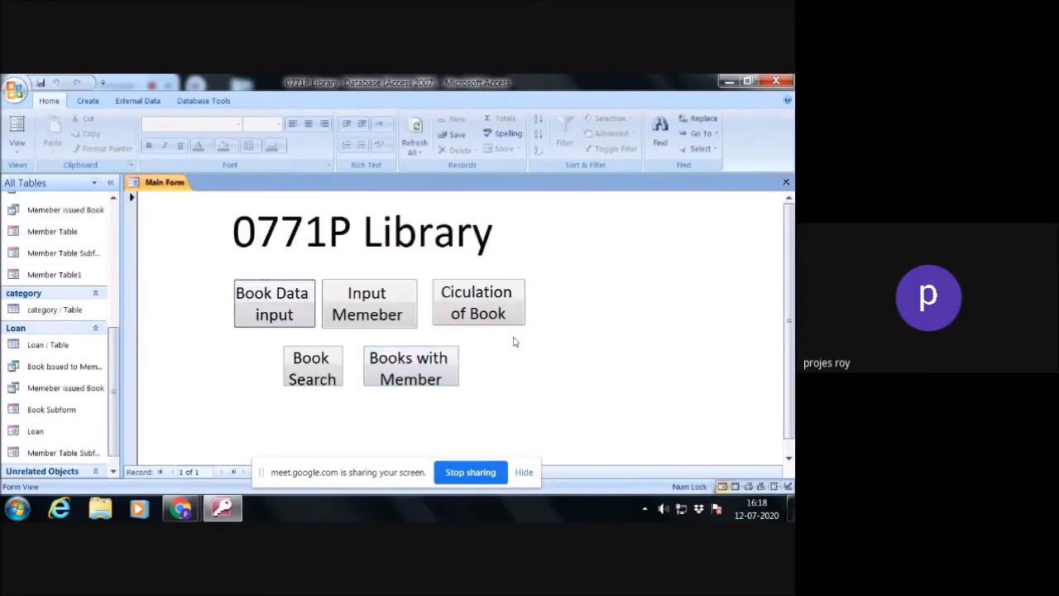
pyautogui.rightClick(559, 237)
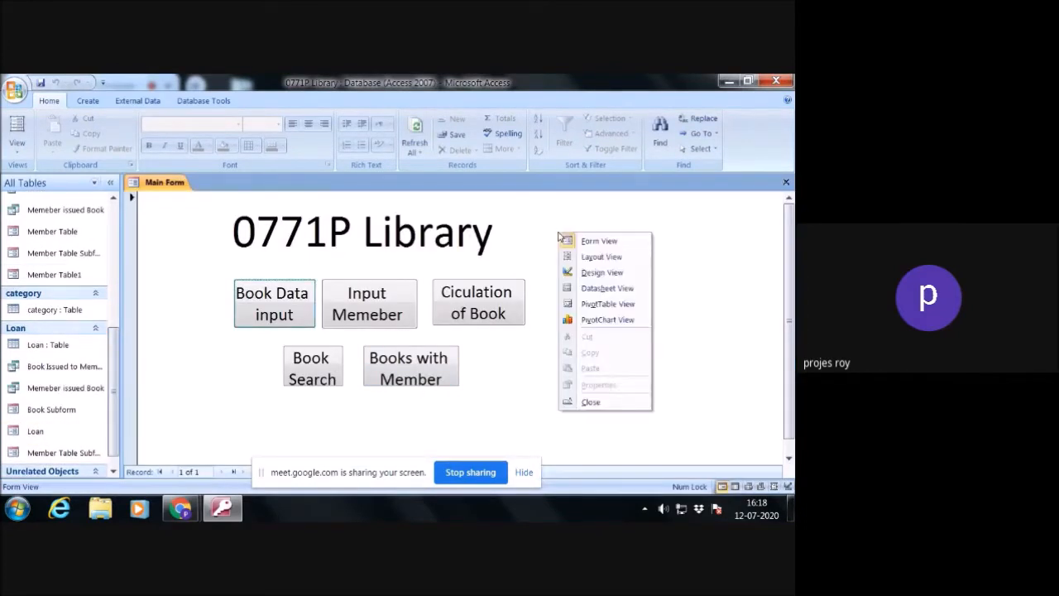
pyautogui.click(583, 273)
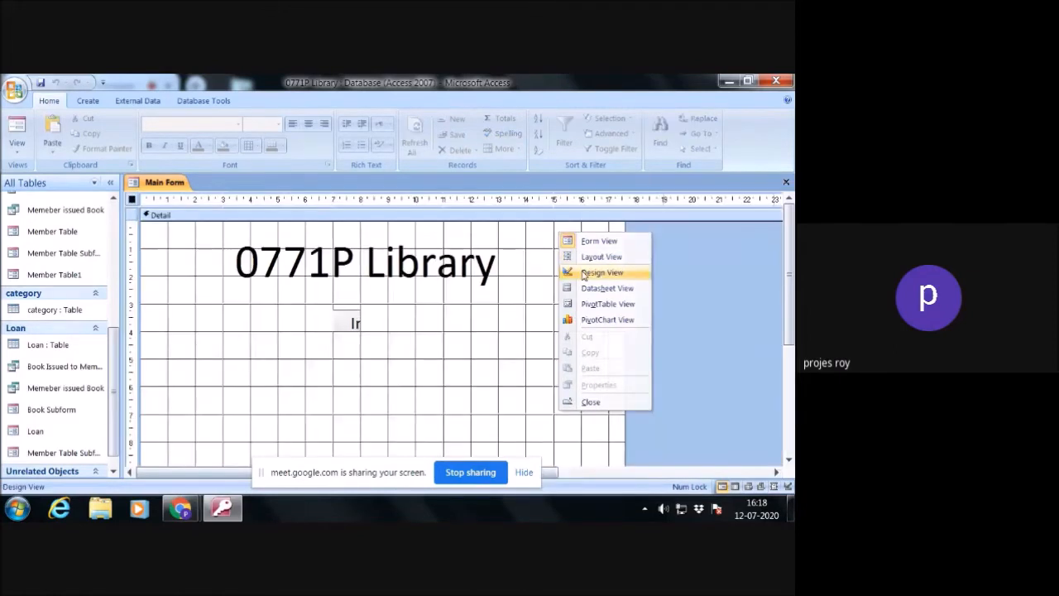
pyautogui.click(340, 401)
pyautogui.moveTo(339, 401); pyautogui.dragTo(302, 402)
pyautogui.click(420, 400)
pyautogui.moveTo(421, 399); pyautogui.dragTo(386, 399)
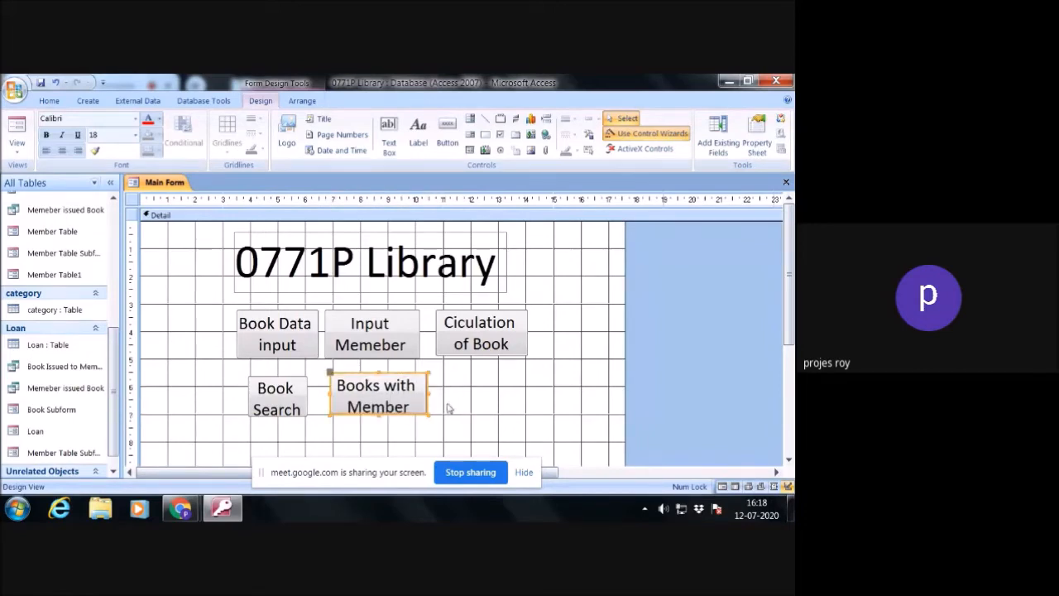
# - Add a command button beside Books with Member, using the Open Form action on the Member Table1 form
pyautogui.click(447, 128)
pyautogui.moveTo(444, 373); pyautogui.dragTo(531, 415)
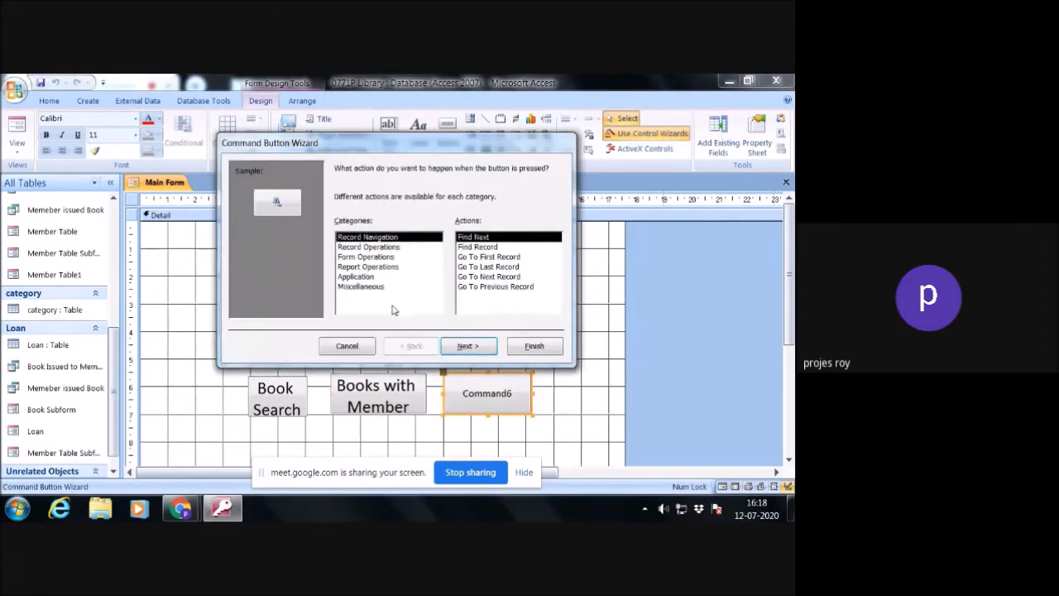
pyautogui.click(370, 257)
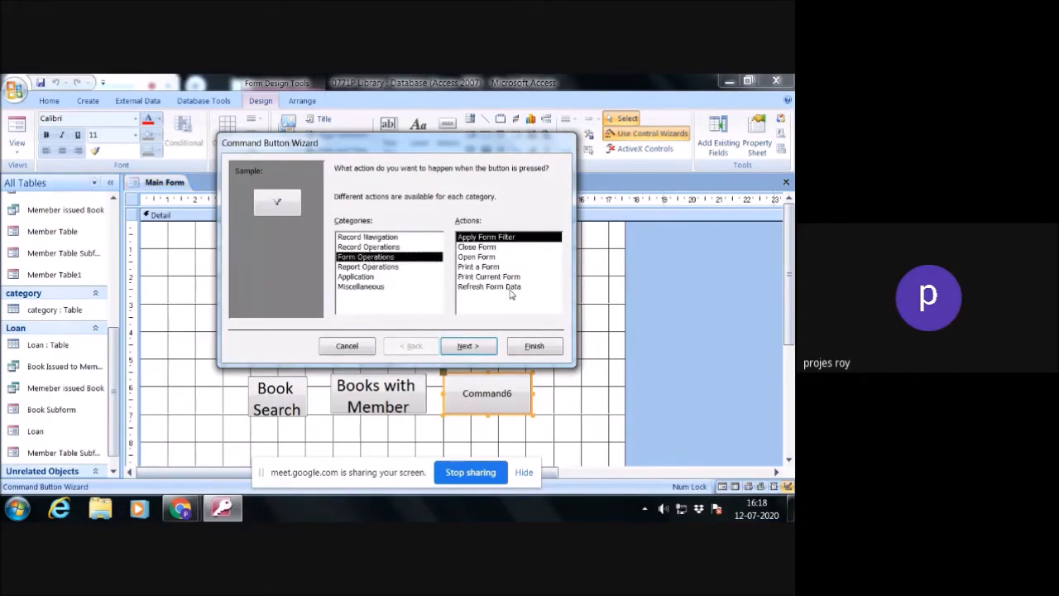
pyautogui.click(479, 258)
pyautogui.click(467, 345)
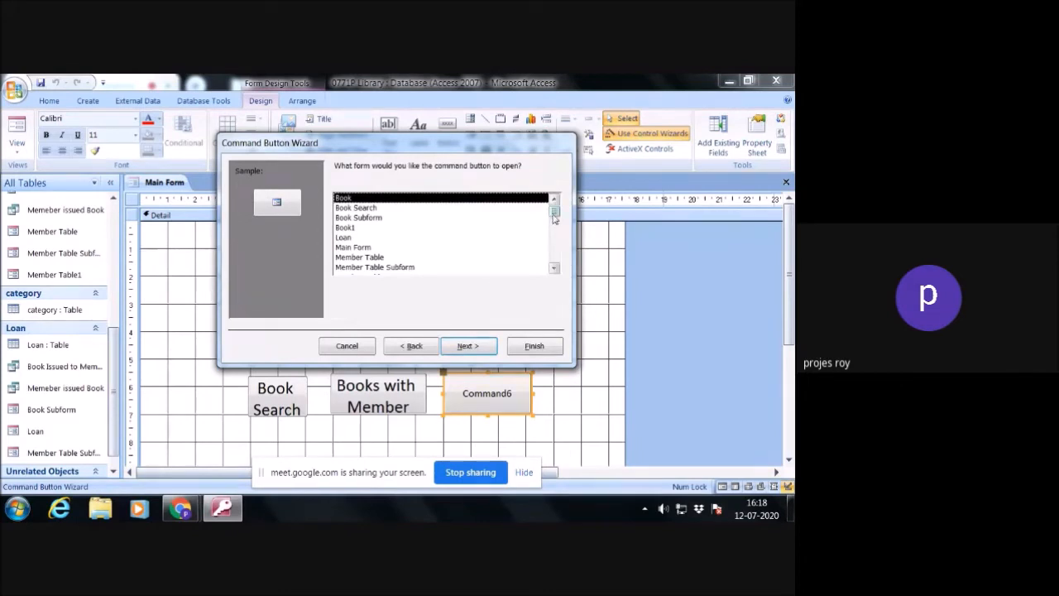
pyautogui.click(555, 269)
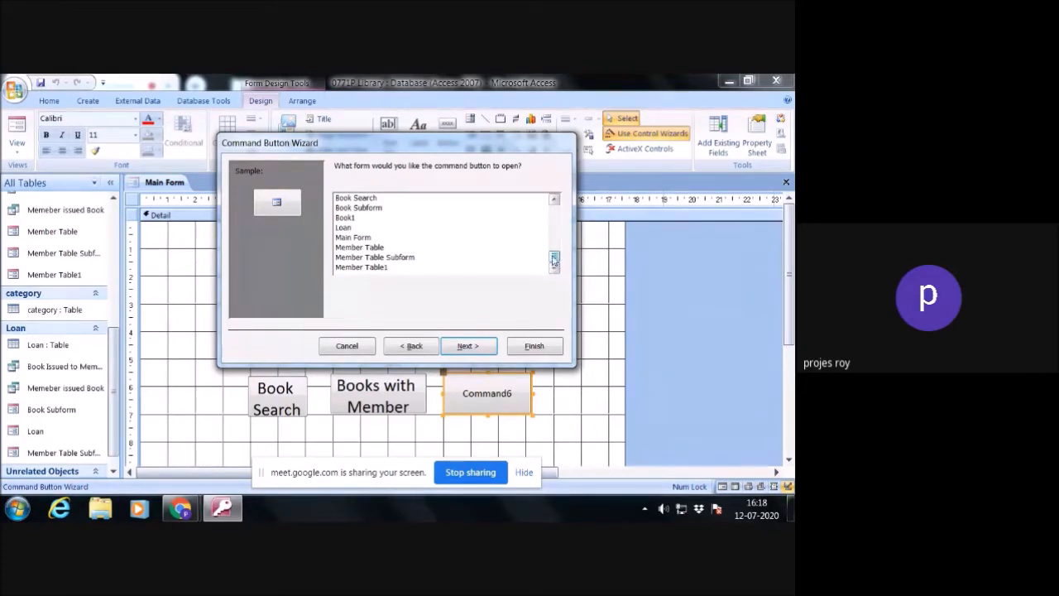
pyautogui.click(554, 202)
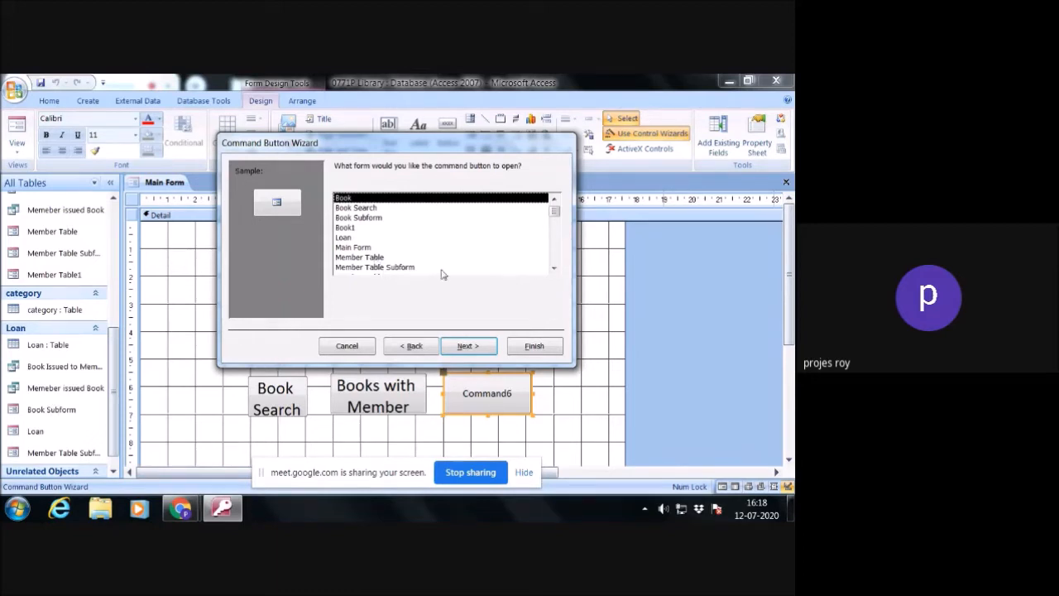
pyautogui.click(554, 268)
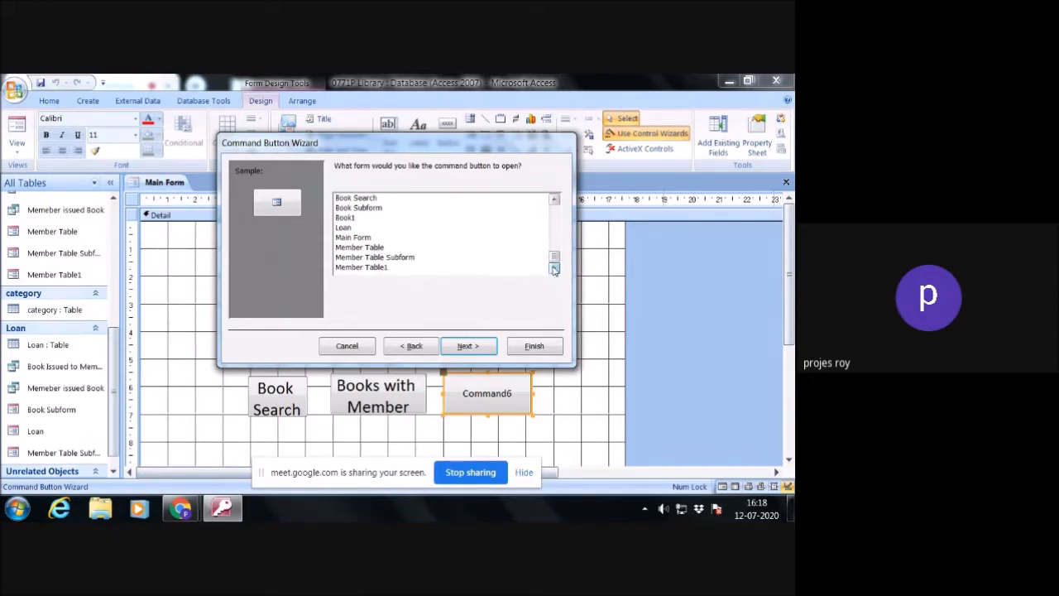
pyautogui.click(371, 268)
pyautogui.click(462, 345)
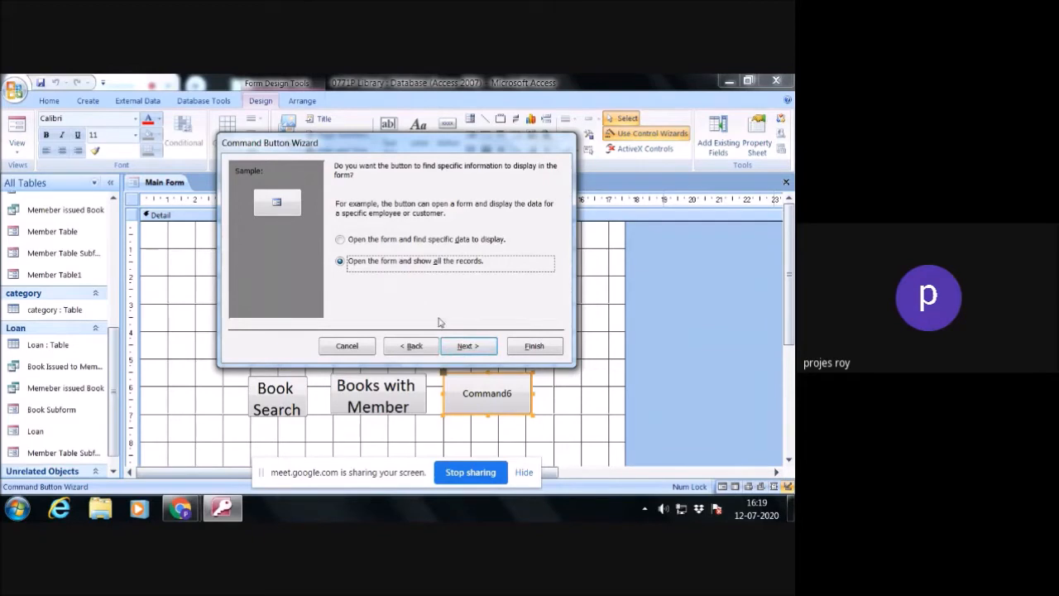
# - Have the button show all the records, label it with the text "Memebr Isuued Books", and finish the wizard
pyautogui.click(467, 345)
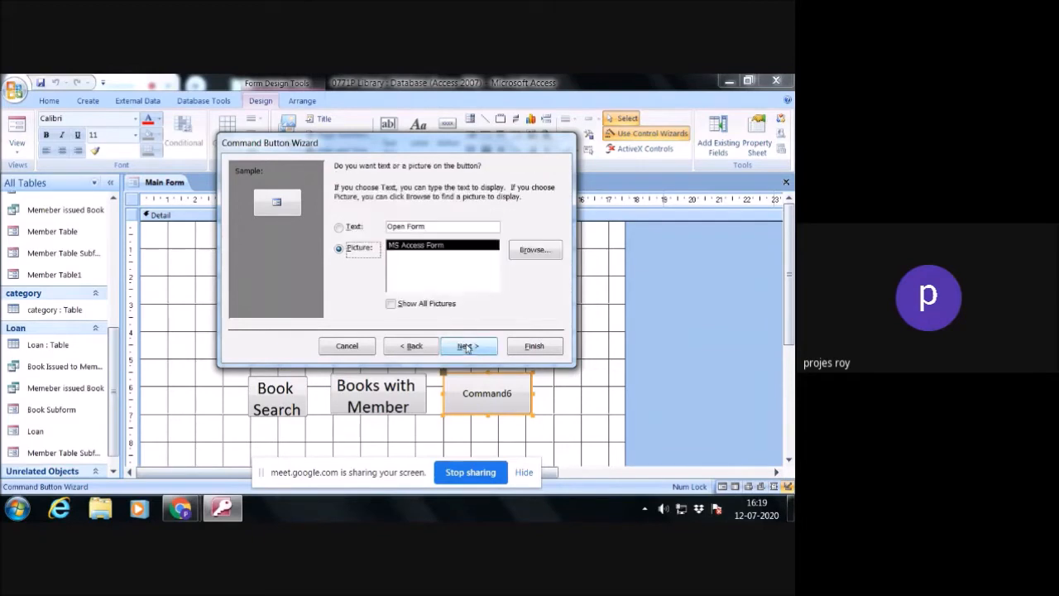
pyautogui.click(342, 227)
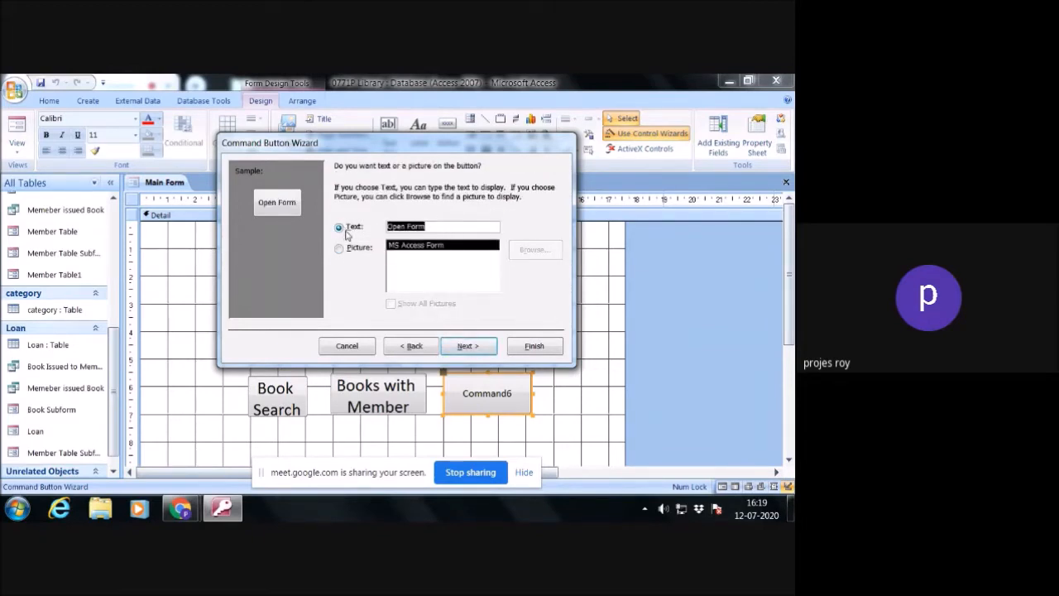
pyautogui.write('em')
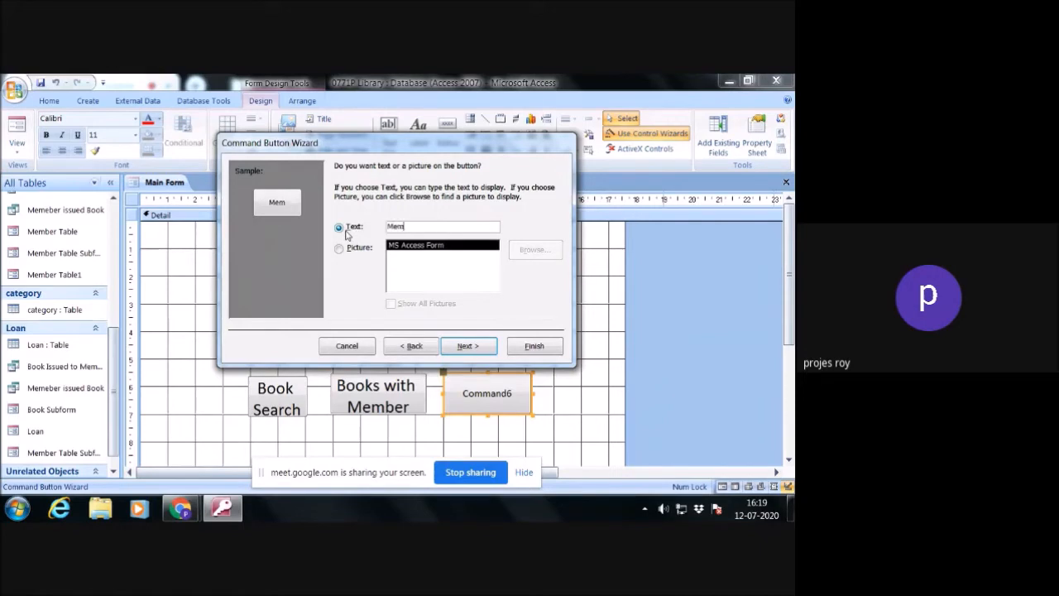
pyautogui.write('ebr Issued Books')
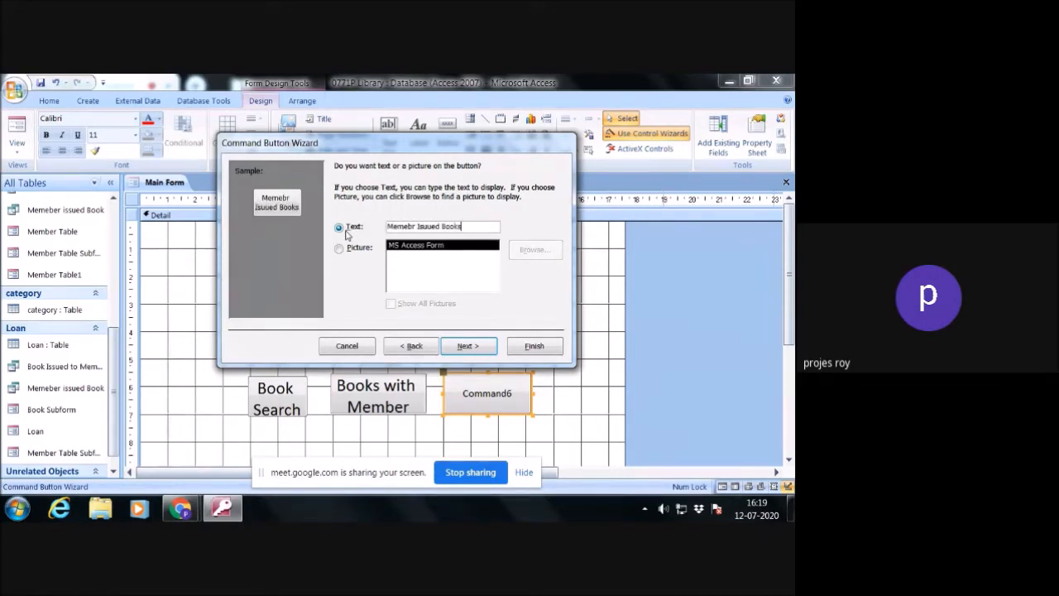
pyautogui.click(469, 346)
pyautogui.click(535, 346)
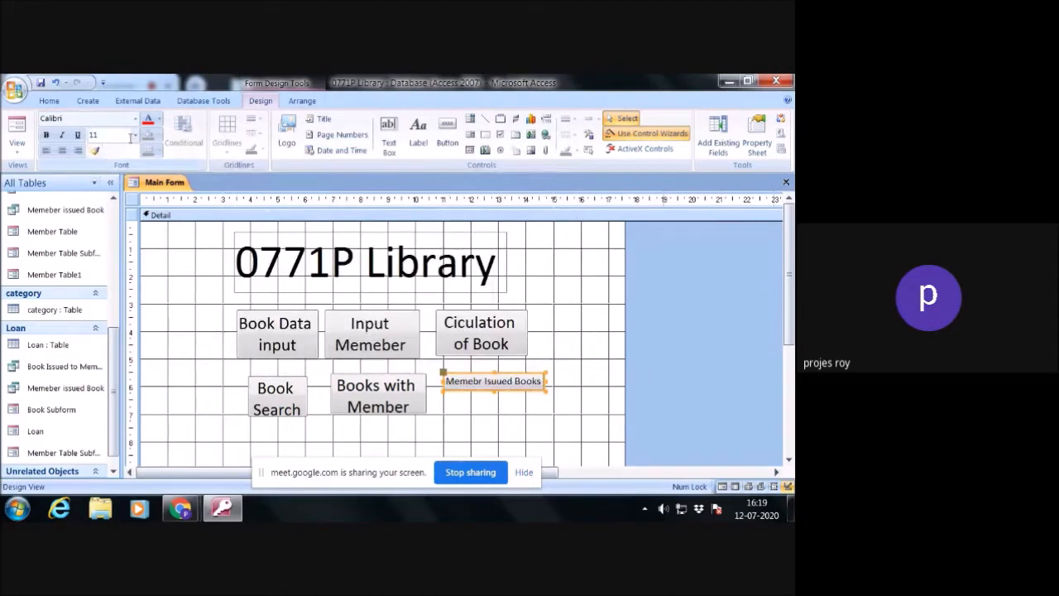
# - Set the Memebr Isuued Books button's font size to 18 and enlarge the button until its full label fits on two lines
pyautogui.click(135, 135)
pyautogui.click(106, 240)
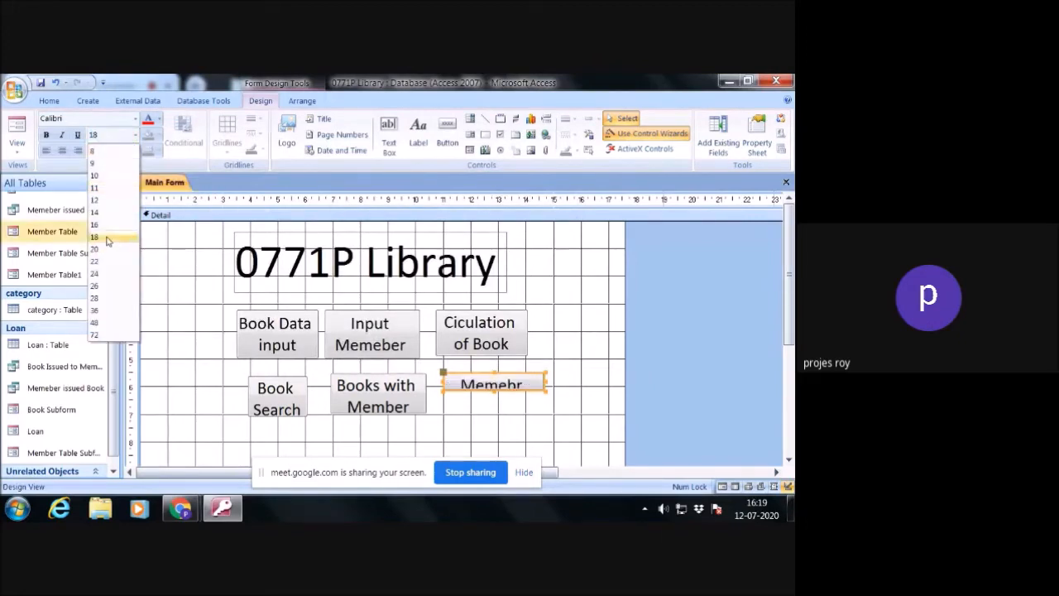
pyautogui.moveTo(546, 389); pyautogui.dragTo(542, 412)
pyautogui.click(551, 412)
pyautogui.click(533, 402)
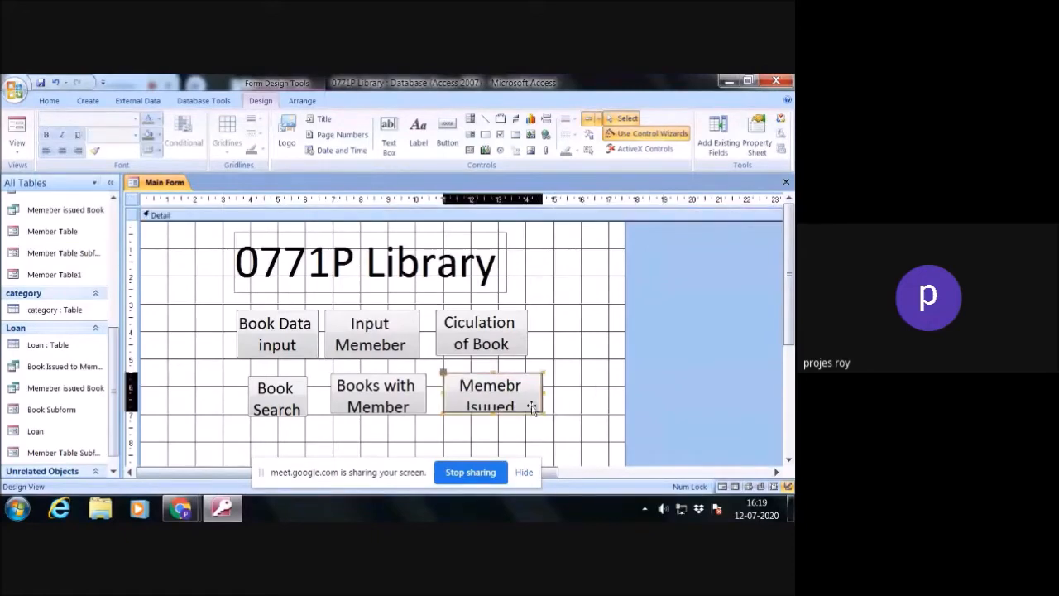
pyautogui.click(544, 418)
pyautogui.click(533, 402)
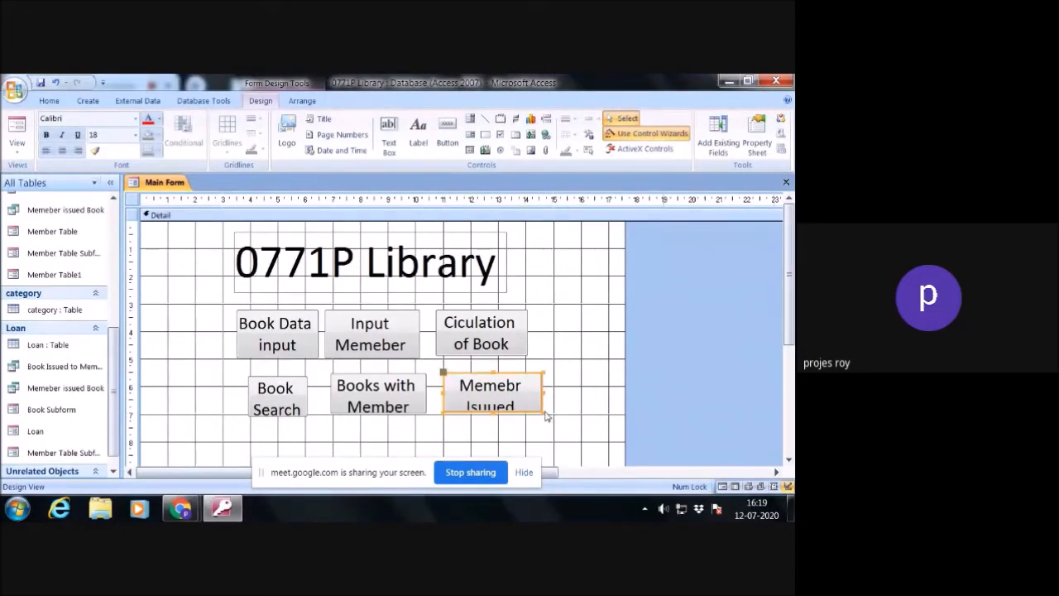
pyautogui.click(551, 417)
pyautogui.moveTo(555, 418); pyautogui.dragTo(577, 411)
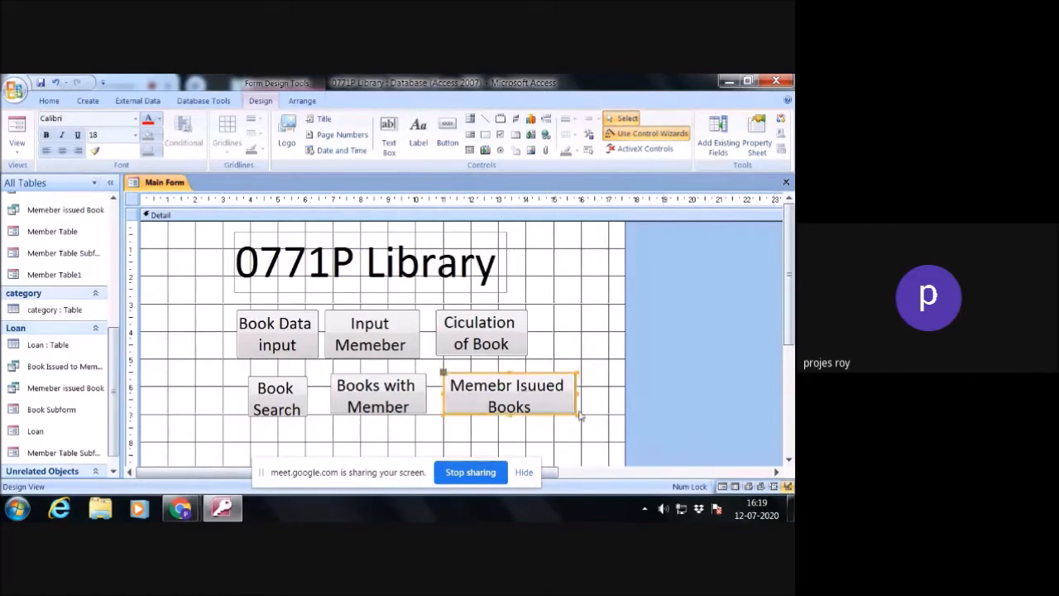
pyautogui.click(603, 400)
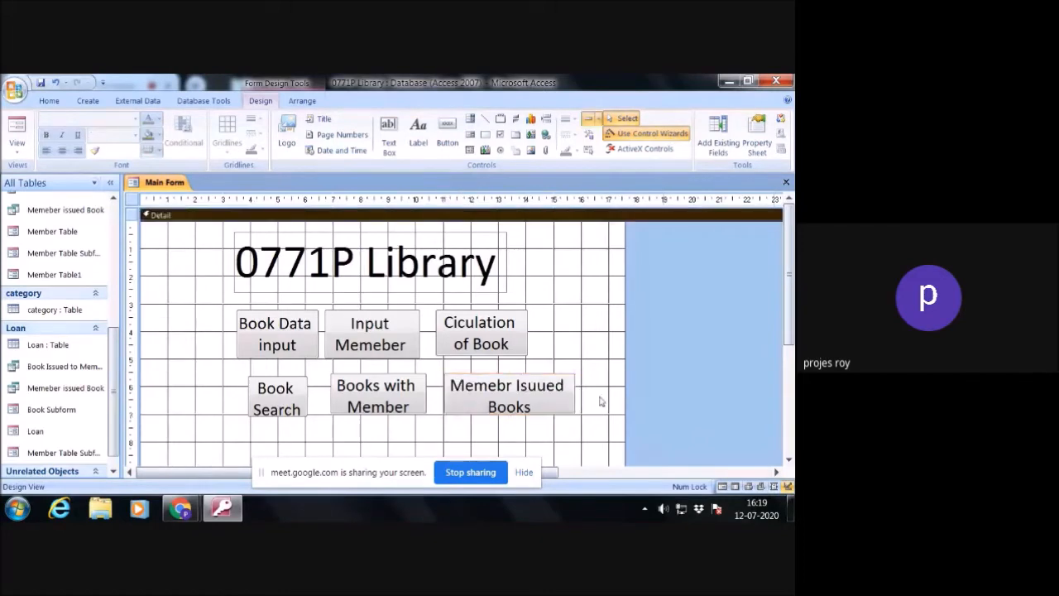
# - Widen the Book Search button slightly
pyautogui.click(303, 395)
pyautogui.moveTo(309, 380); pyautogui.dragTo(316, 379)
pyautogui.click(420, 381)
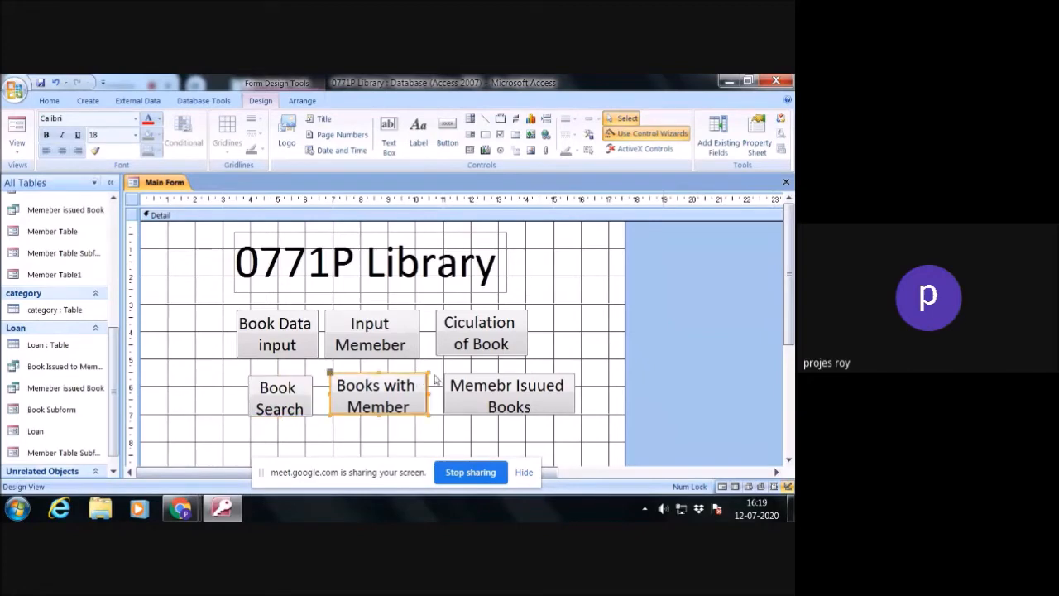
pyautogui.click(591, 369)
# - Shift the Book Search, Books with Member and Memebr Isuued Books buttons left and align Book Search with its row
pyautogui.click(275, 383)
pyautogui.moveTo(274, 383); pyautogui.dragTo(241, 383)
pyautogui.click(394, 385)
pyautogui.moveTo(379, 386); pyautogui.dragTo(361, 386)
pyautogui.click(474, 386)
pyautogui.moveTo(474, 387); pyautogui.dragTo(446, 386)
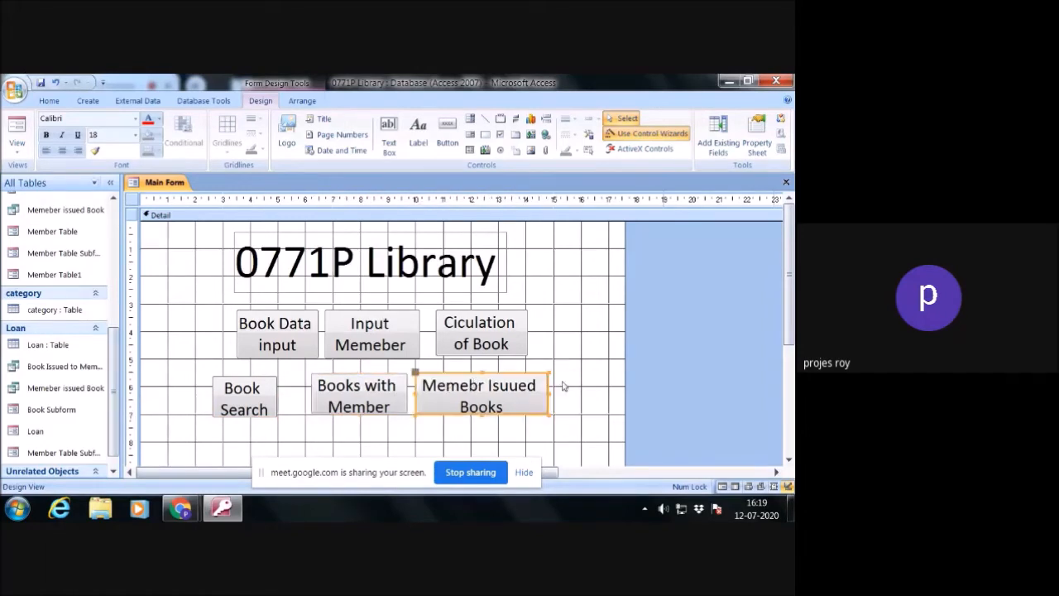
pyautogui.click(565, 385)
pyautogui.moveTo(246, 405); pyautogui.dragTo(259, 397)
pyautogui.click(605, 378)
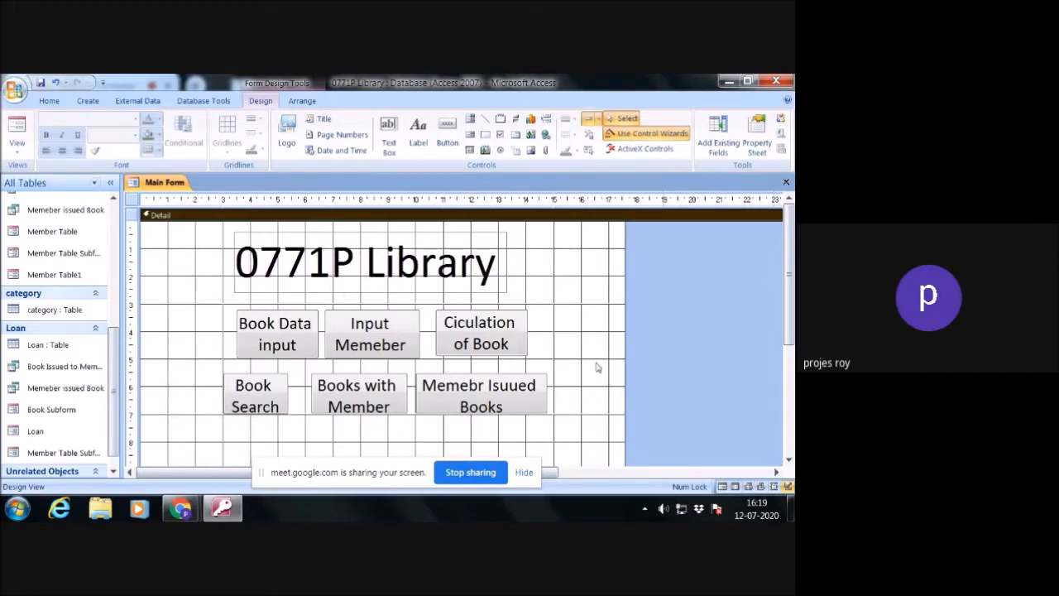
# - Close Main Form with its design changes saved, and reopen it in Form View
pyautogui.click(786, 181)
pyautogui.click(346, 326)
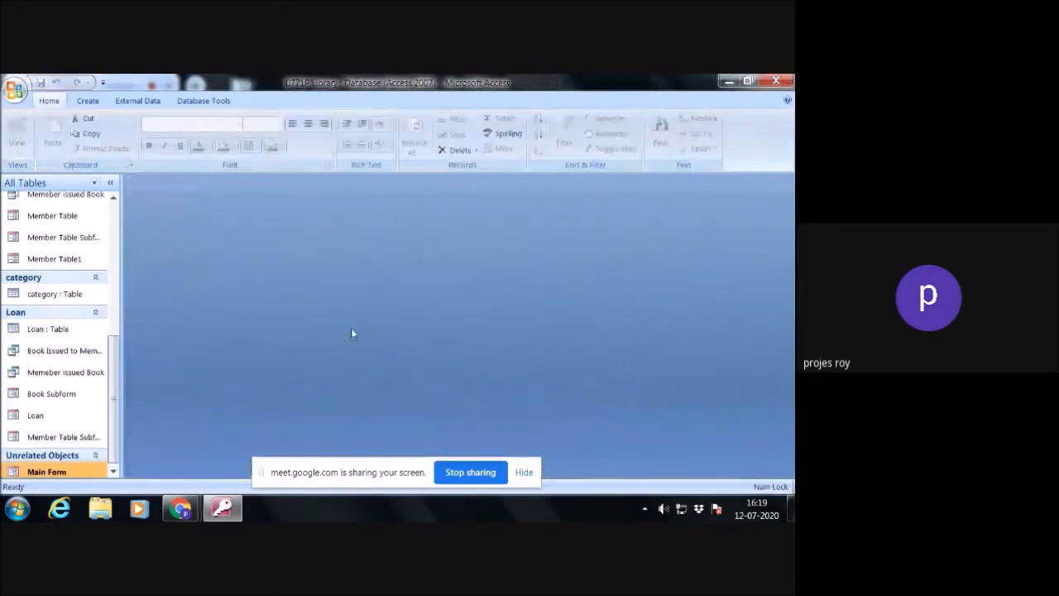
pyautogui.doubleClick(73, 472)
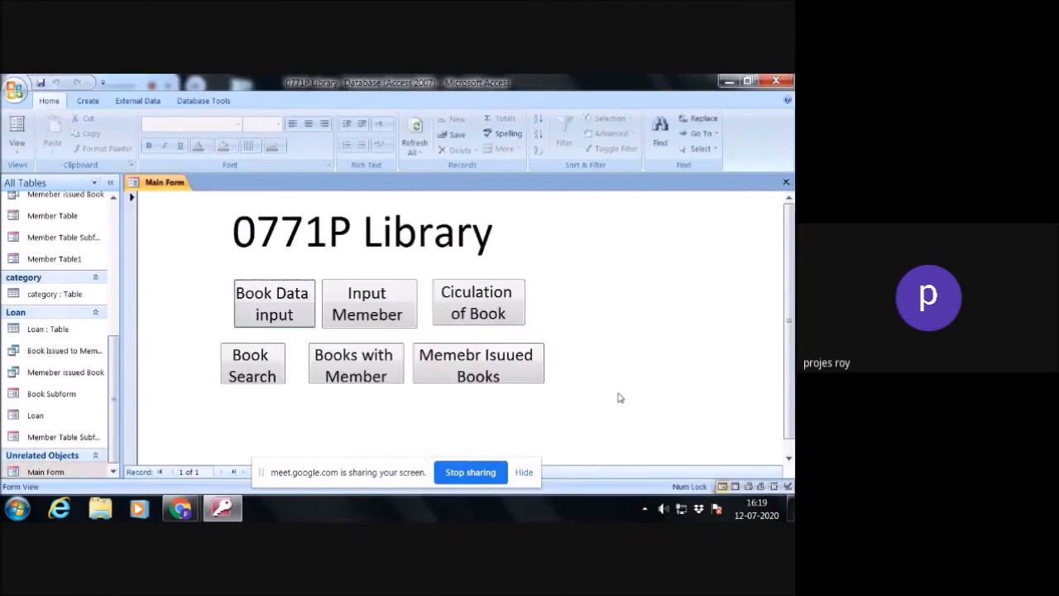
# - Test the Memebr Isuued Books button on Main Form and the Close Form button on the form it opens
pyautogui.click(505, 364)
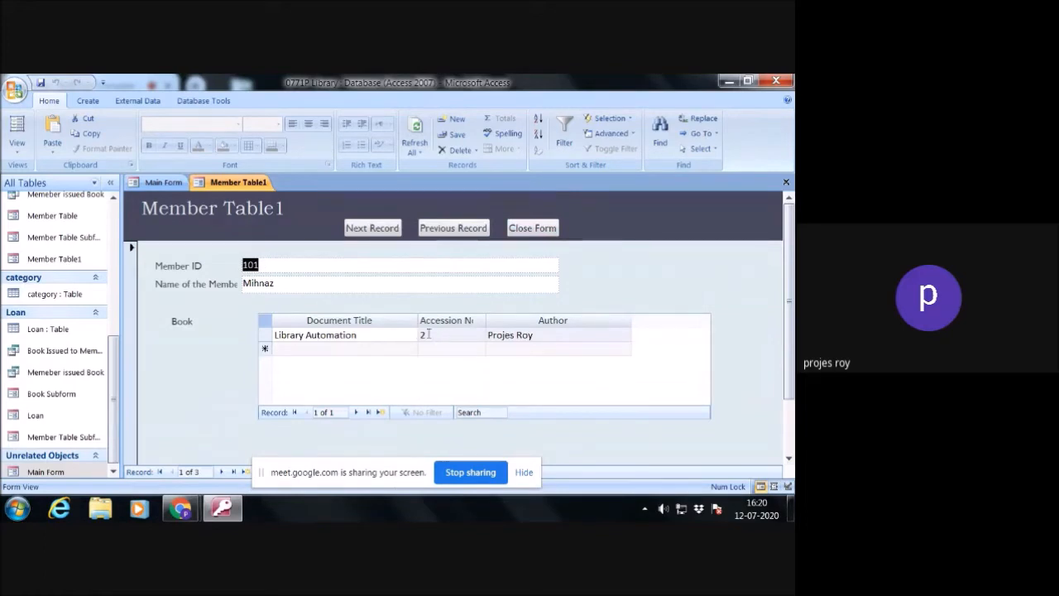
pyautogui.click(538, 229)
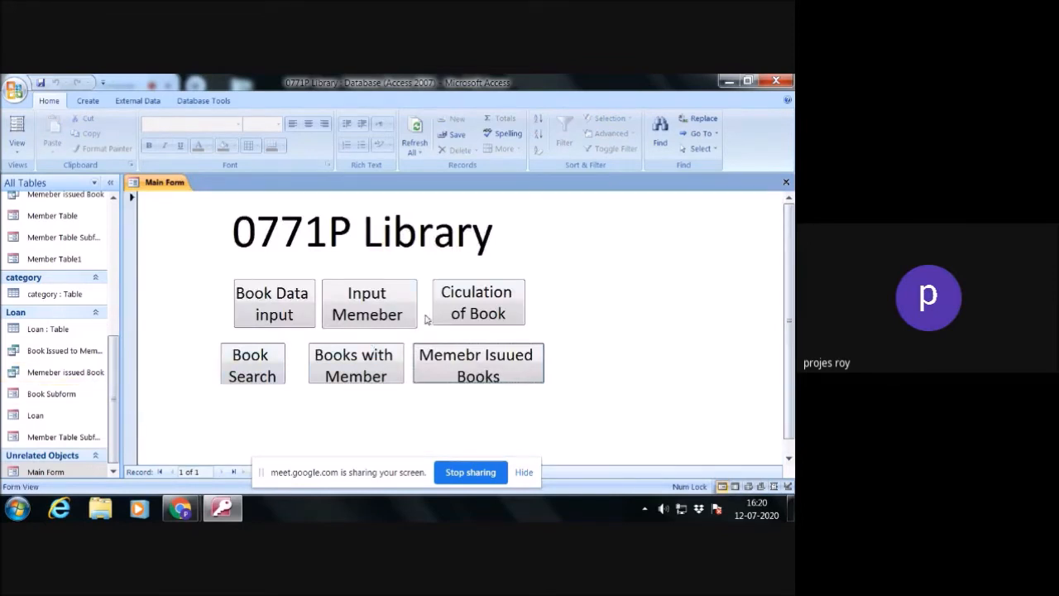
# - Open the Loan form from Main Form, enter an accession number in a new loan record, and close the form
pyautogui.click(488, 309)
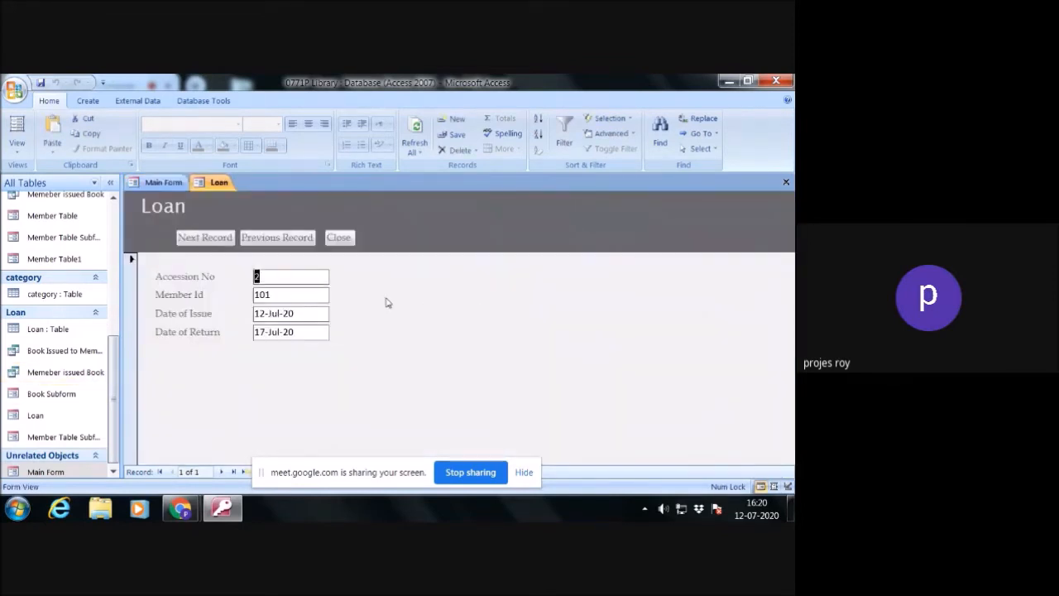
pyautogui.click(217, 241)
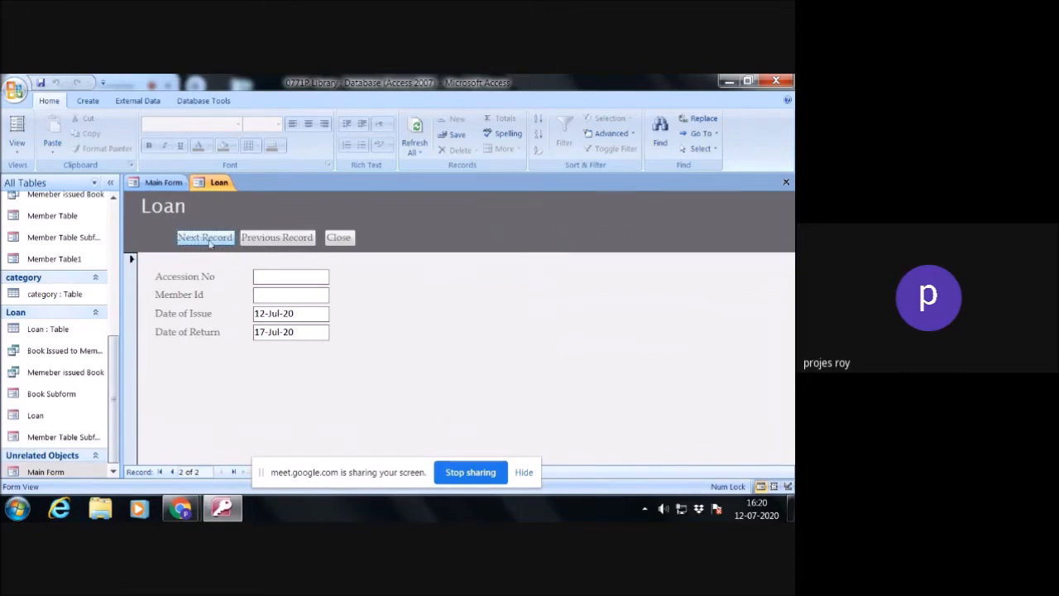
pyautogui.click(273, 275)
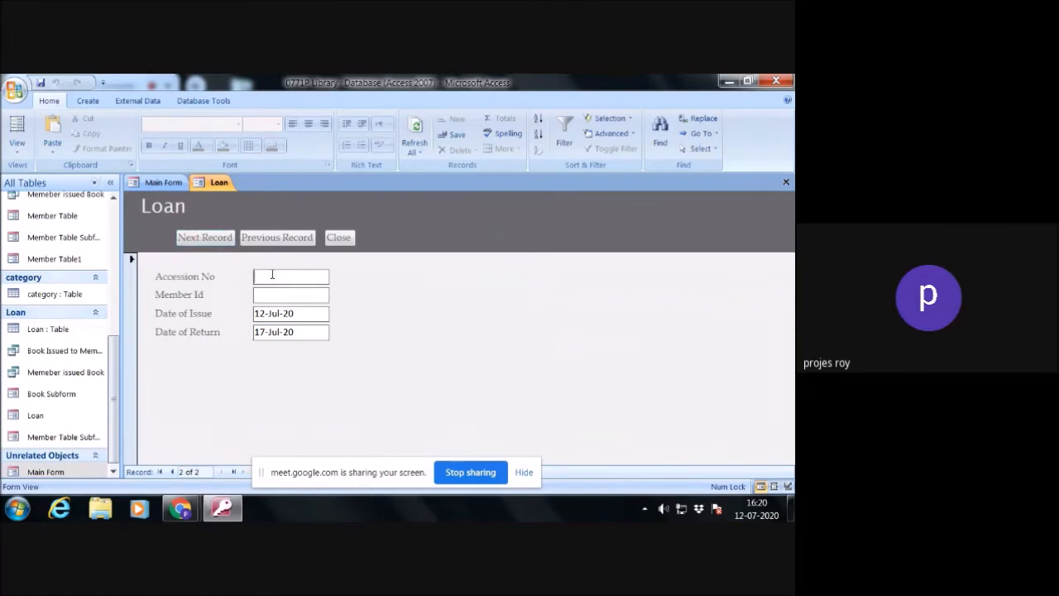
pyautogui.write('23')
pyautogui.click(207, 237)
pyautogui.click(339, 238)
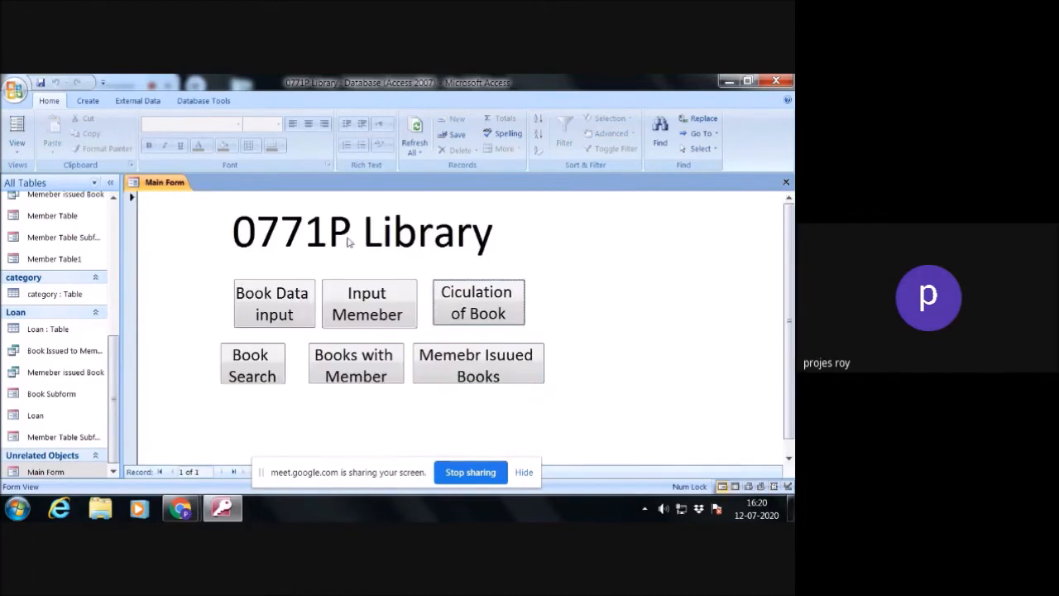
# - Open the member issued books form from Main Form, check its next and previous record navigation, and close it
pyautogui.click(508, 368)
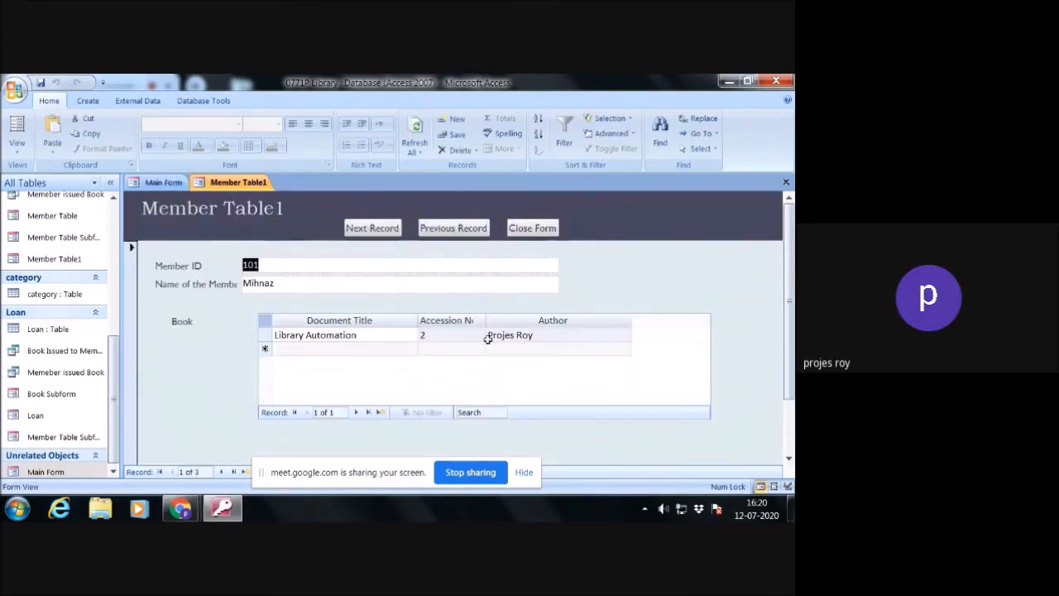
pyautogui.click(375, 231)
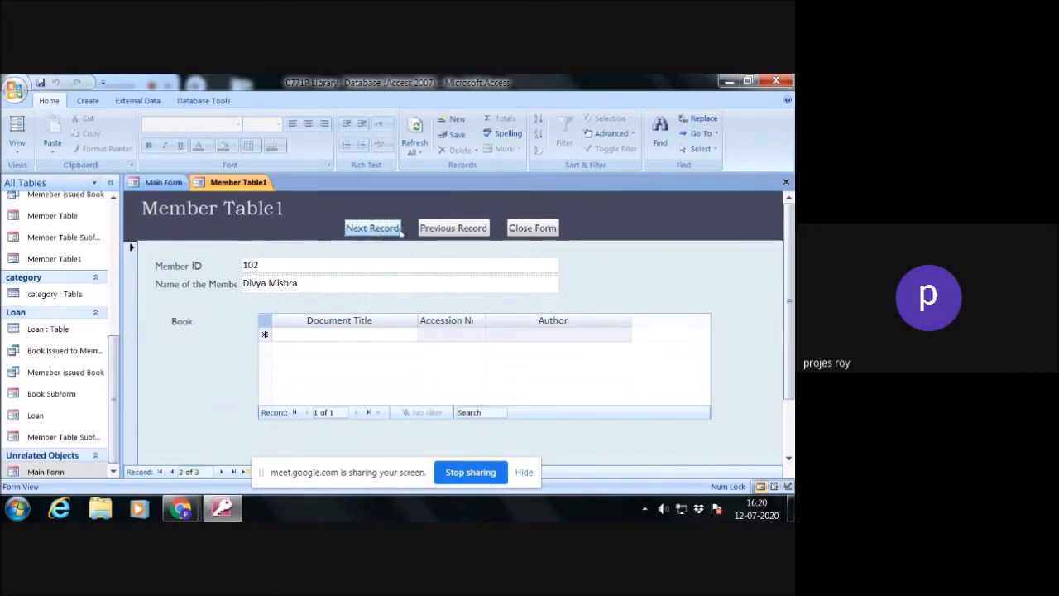
pyautogui.click(453, 231)
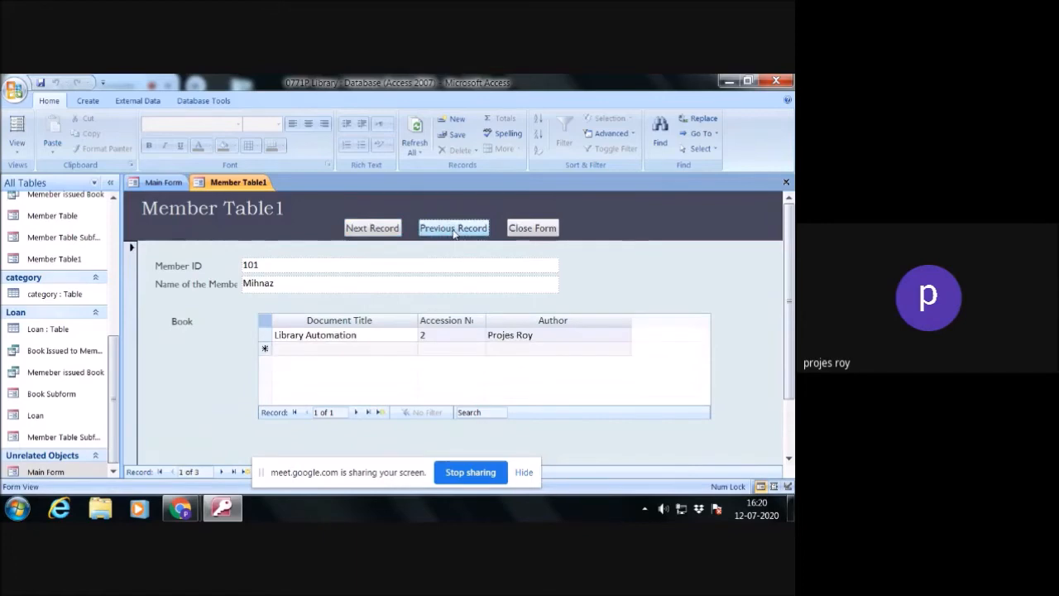
pyautogui.click(515, 229)
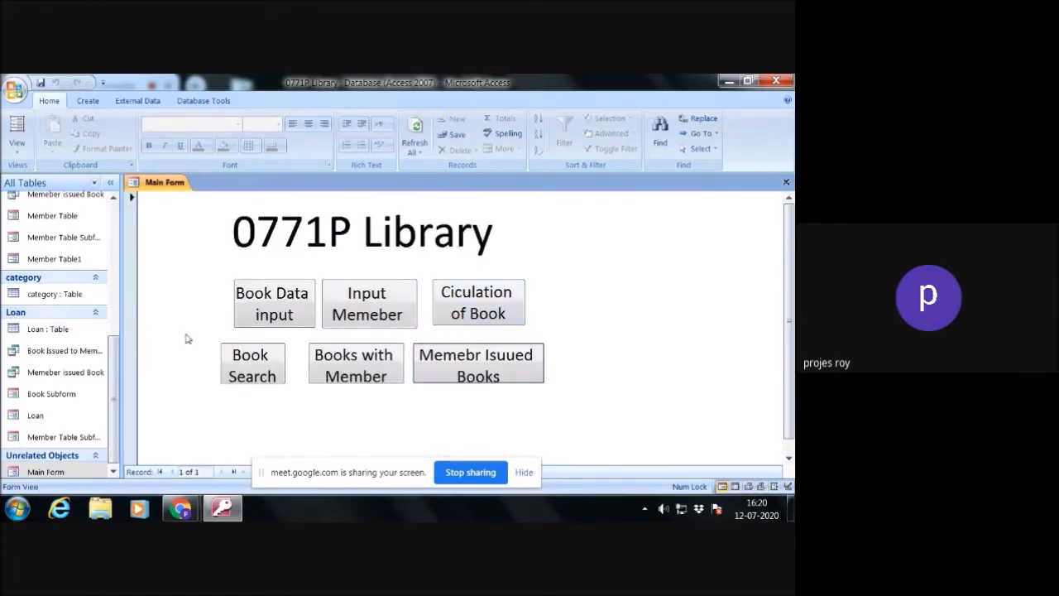
# - Open the Book form from Main Form, browse forward to the third book record, and close the form
pyautogui.click(303, 305)
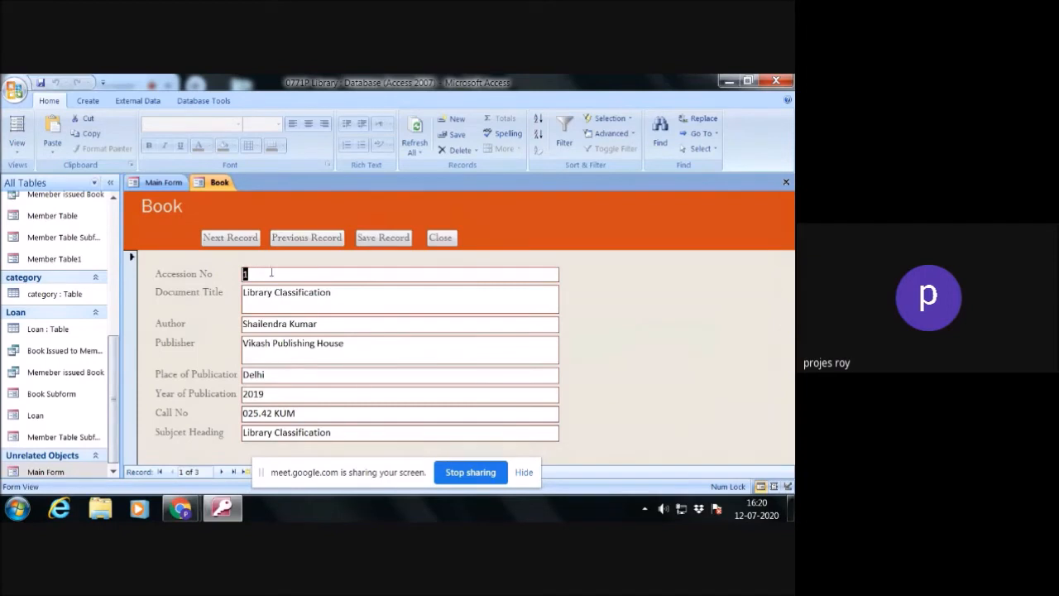
pyautogui.click(252, 239)
pyautogui.click(252, 239)
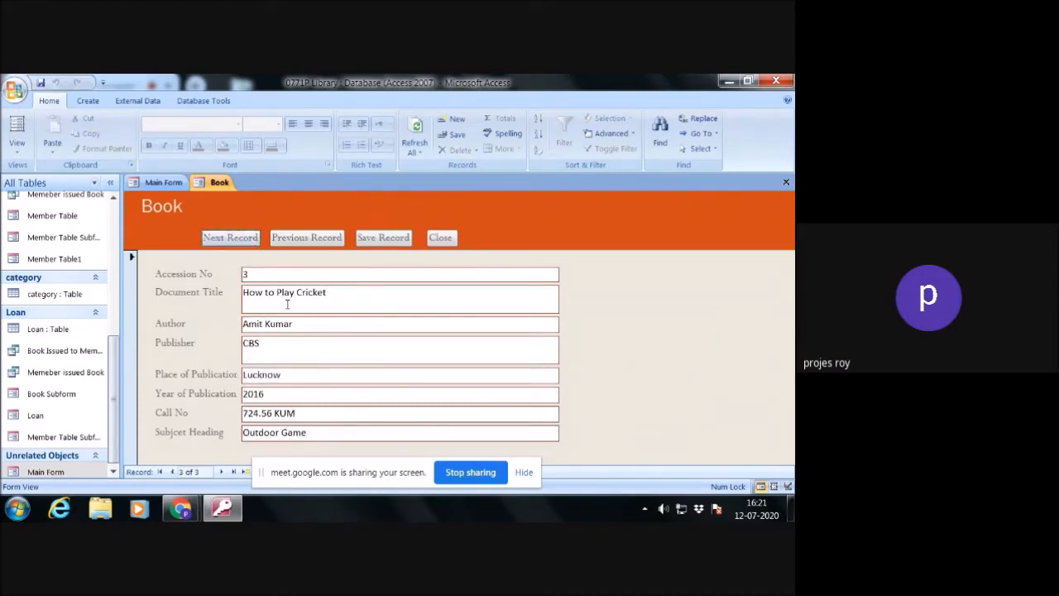
pyautogui.click(442, 238)
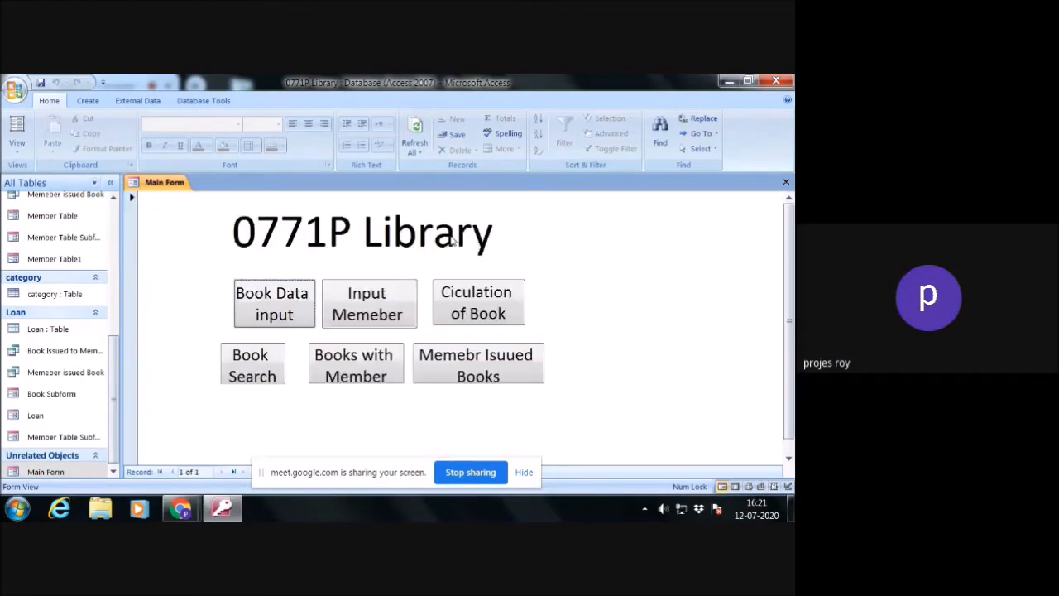
# - Open the Member Table form from Main Form, browse forward to the third member record, and close the form
pyautogui.click(363, 301)
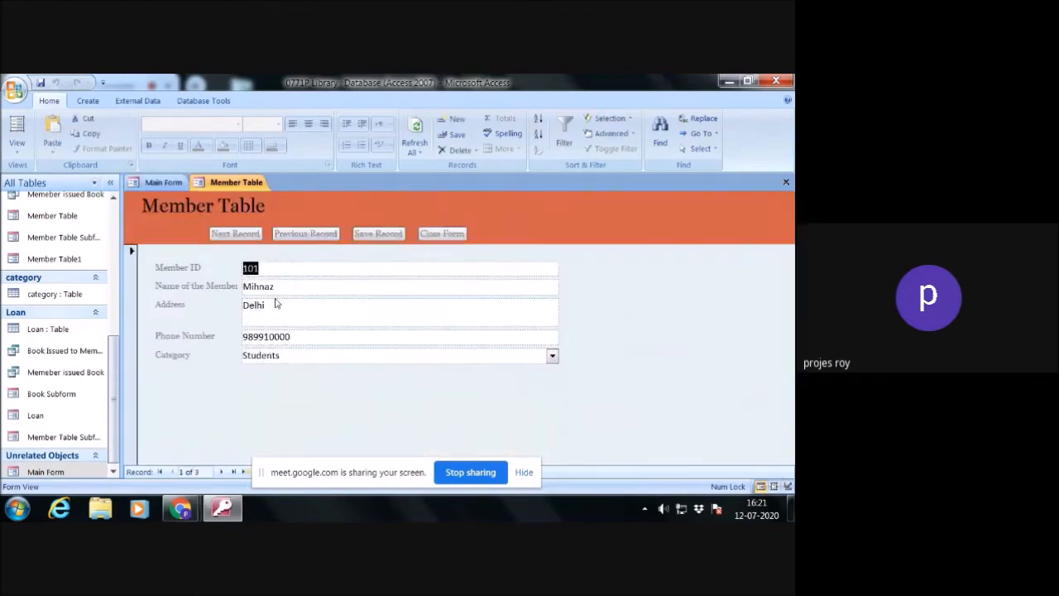
pyautogui.click(243, 238)
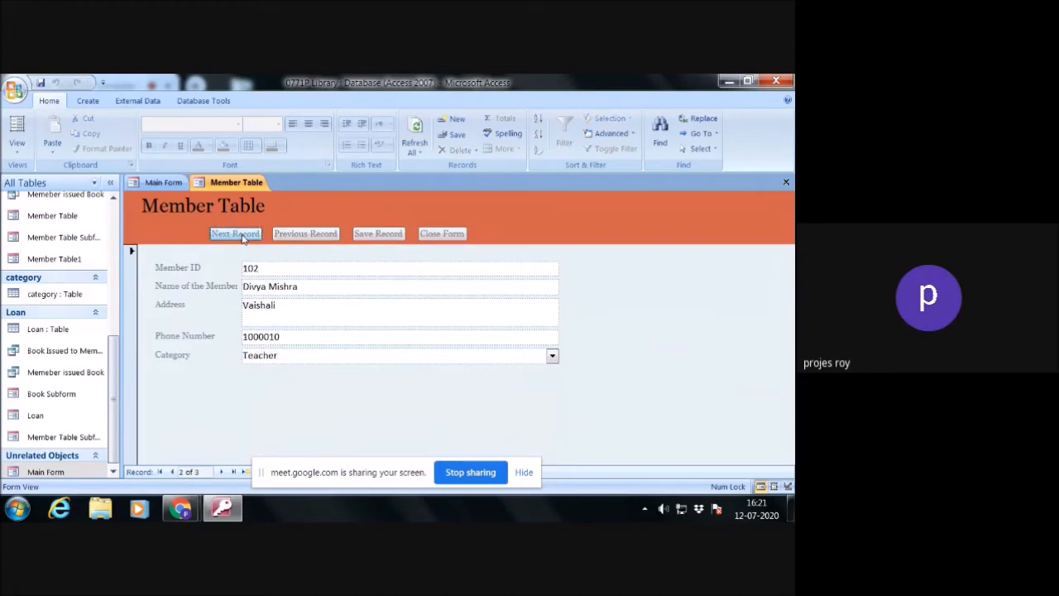
pyautogui.click(244, 237)
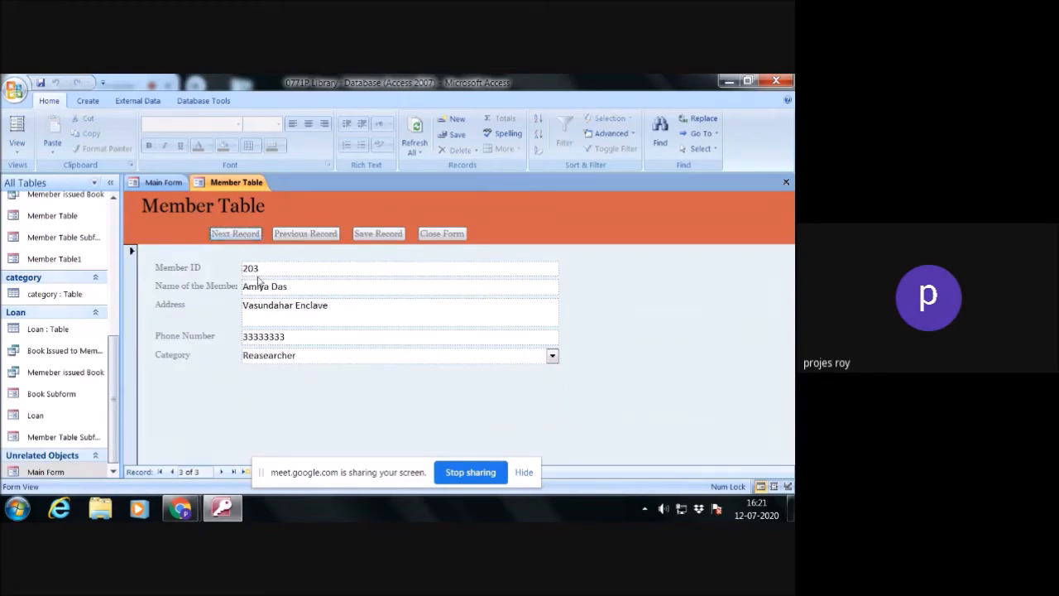
pyautogui.click(444, 237)
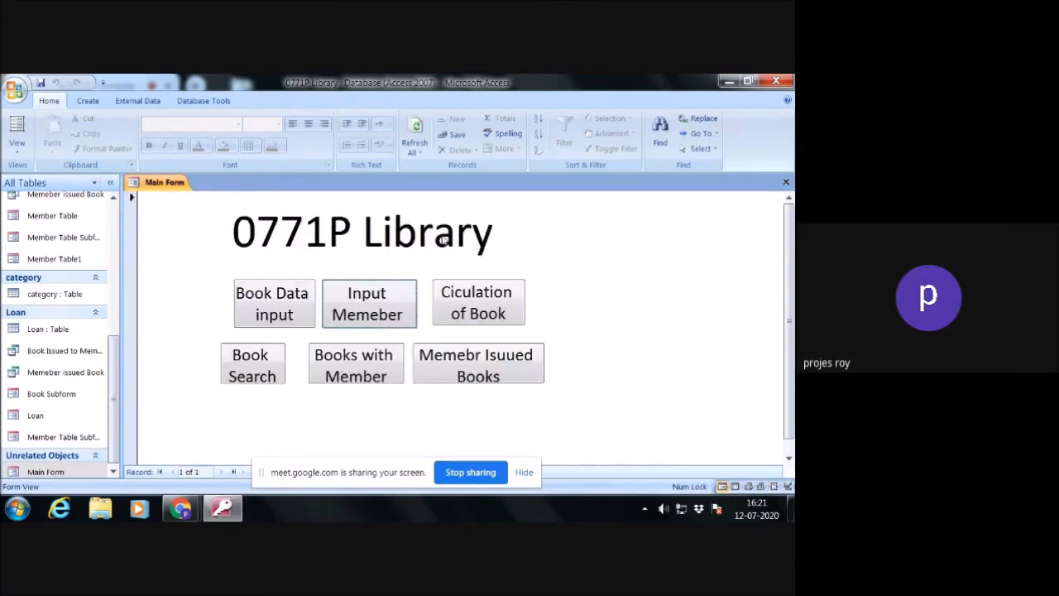
# - In the Loan form opened from Main Form, change the second loan record's Member Id to the third member's ID, and close the form
pyautogui.click(448, 312)
pyautogui.click(206, 240)
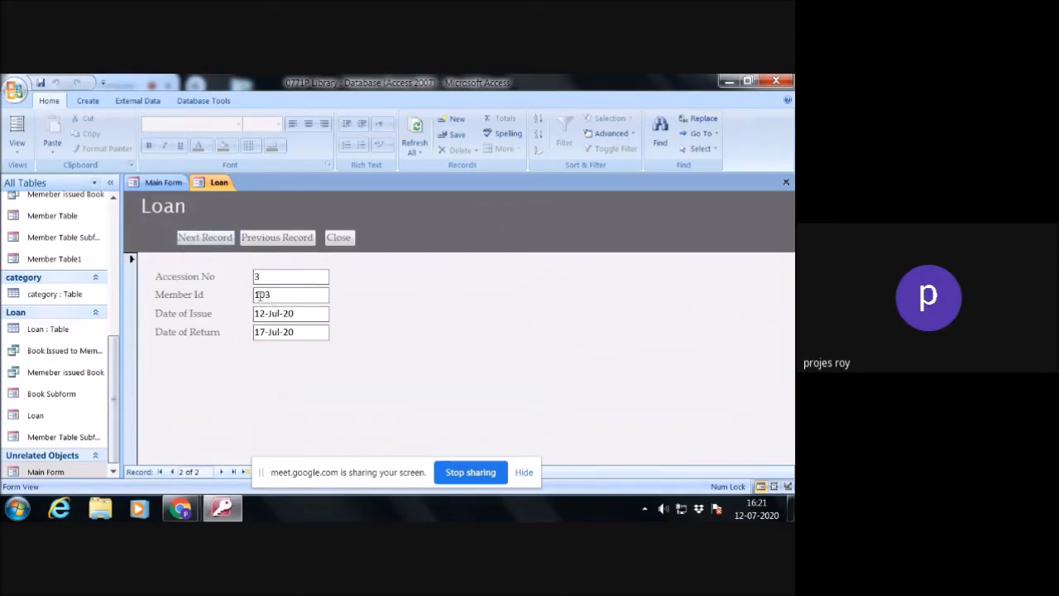
pyautogui.click(259, 295)
pyautogui.press('BackSpace')
pyautogui.write('2')
pyautogui.click(229, 241)
pyautogui.click(339, 238)
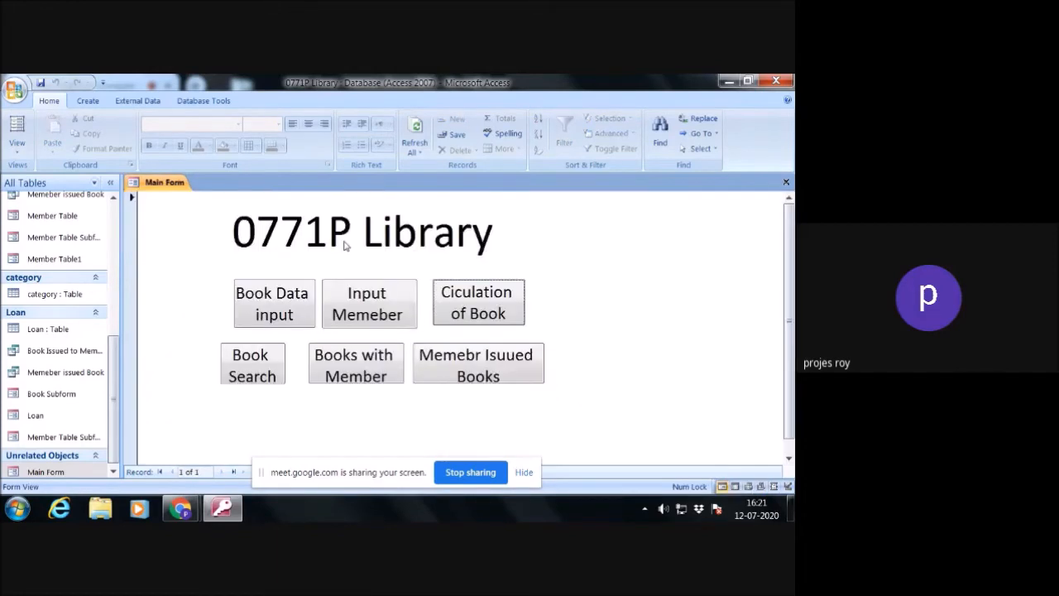
# - Open the member issued books form from Main Form, check the books issued to each of the three members, and close it
pyautogui.click(502, 372)
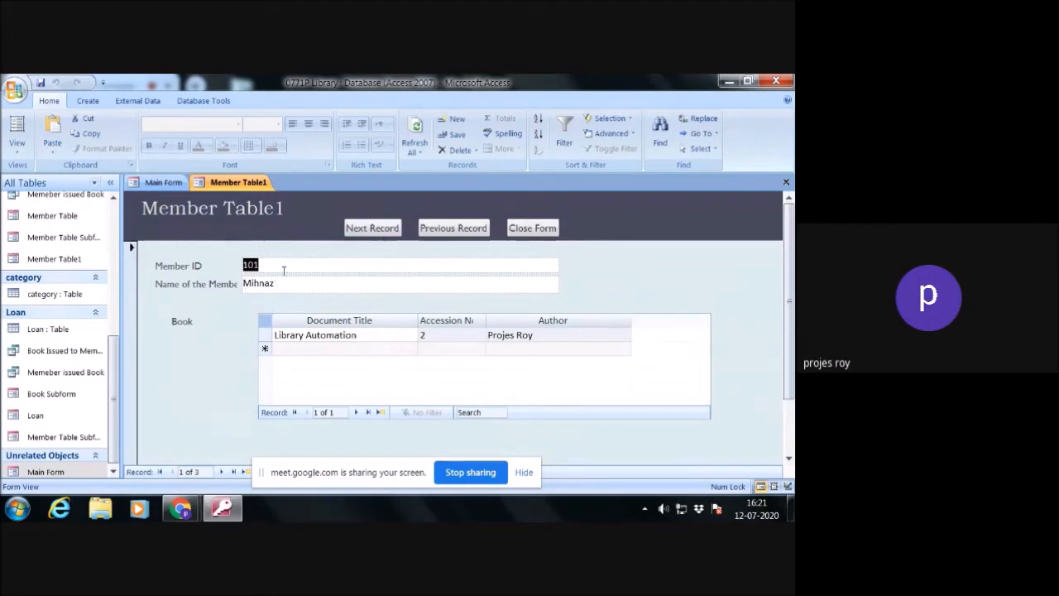
pyautogui.click(394, 232)
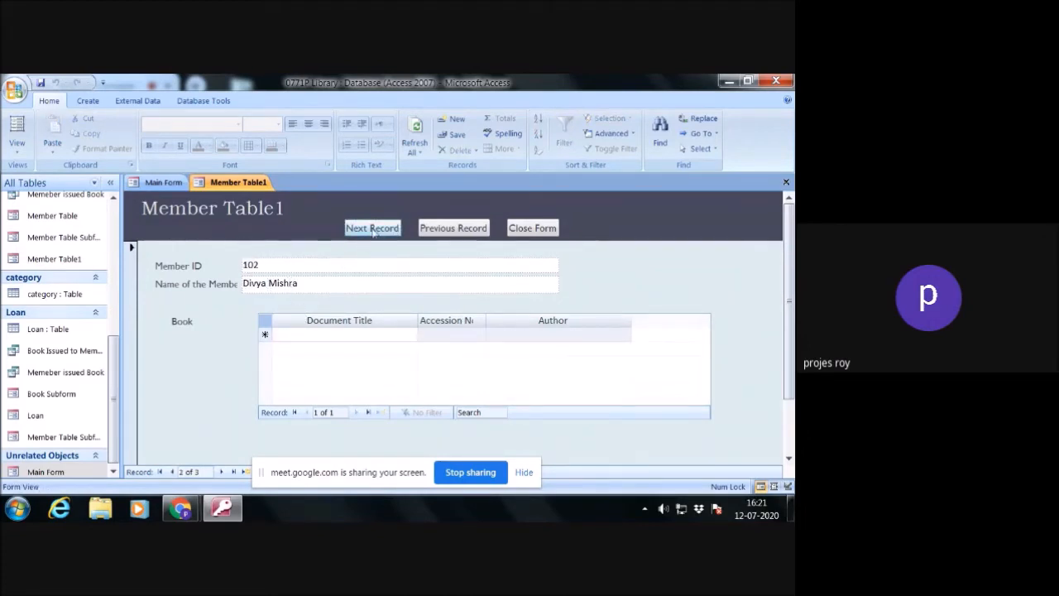
pyautogui.click(373, 230)
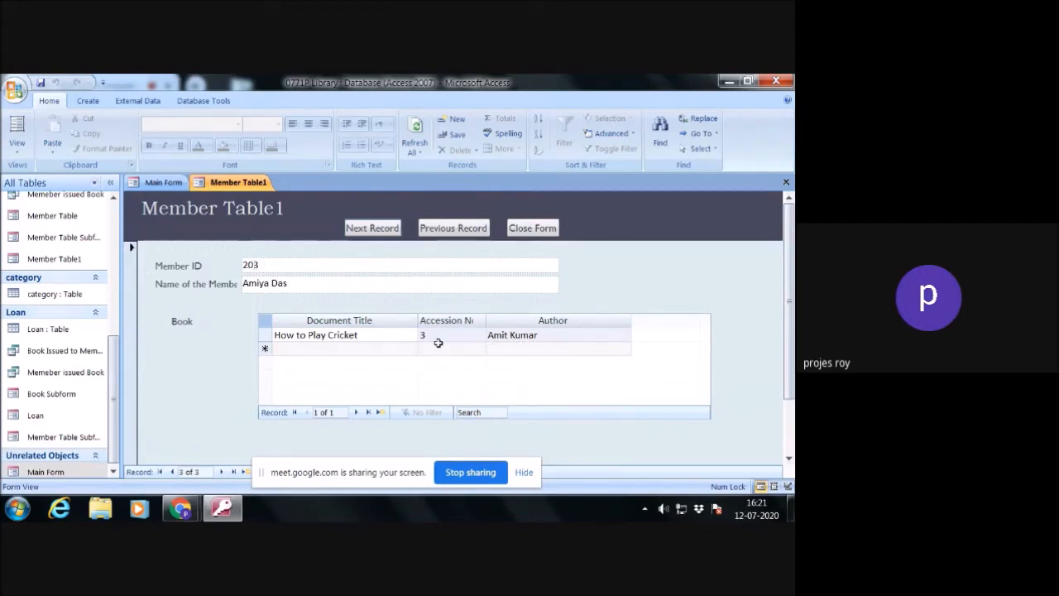
pyautogui.click(468, 233)
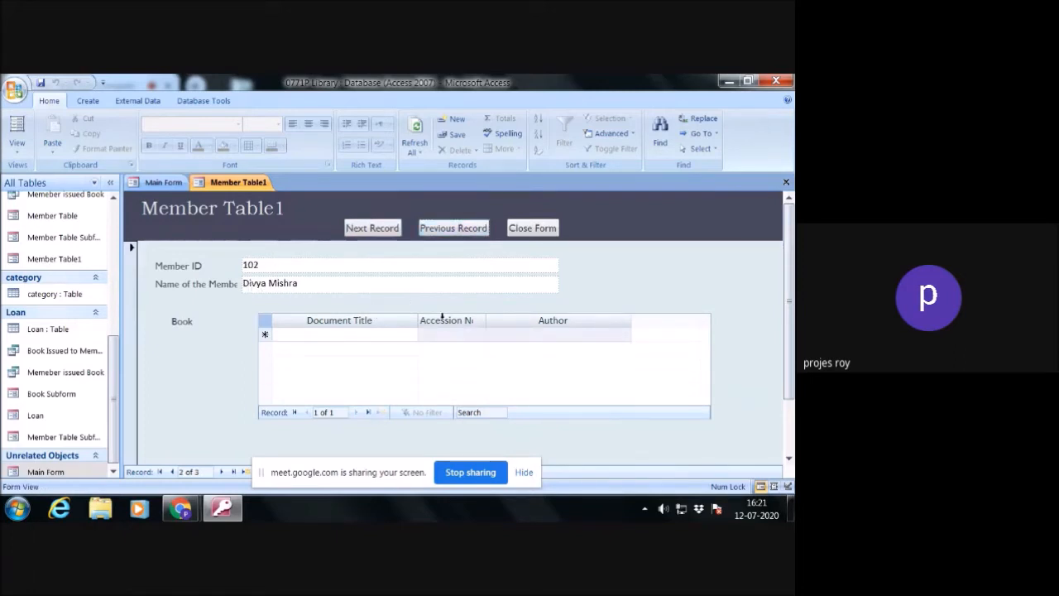
pyautogui.click(531, 232)
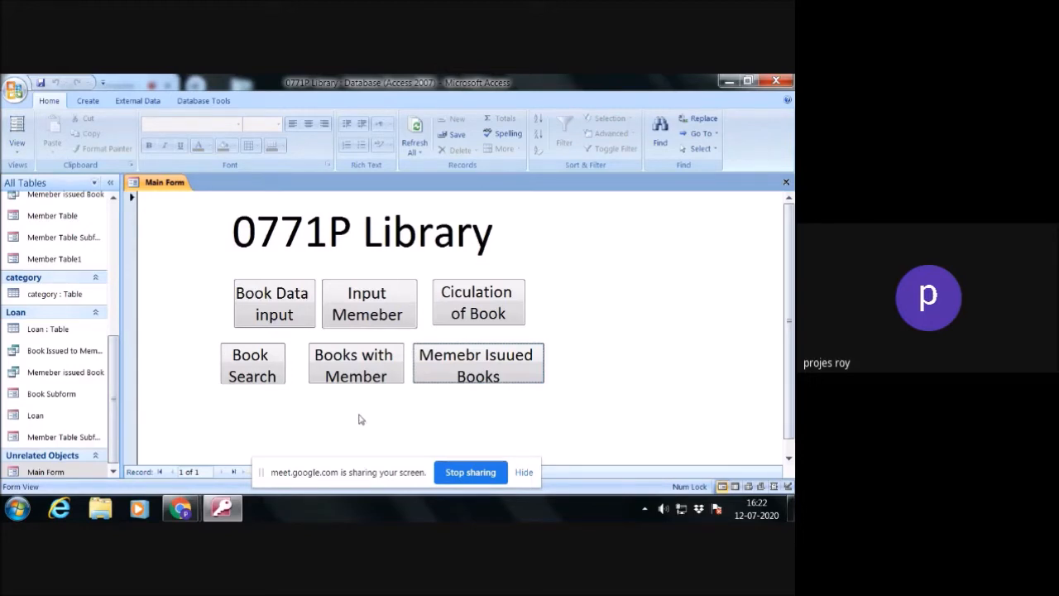
# - Start a Report Wizard report on the Book table with all of its fields and no grouping levels
pyautogui.click(86, 102)
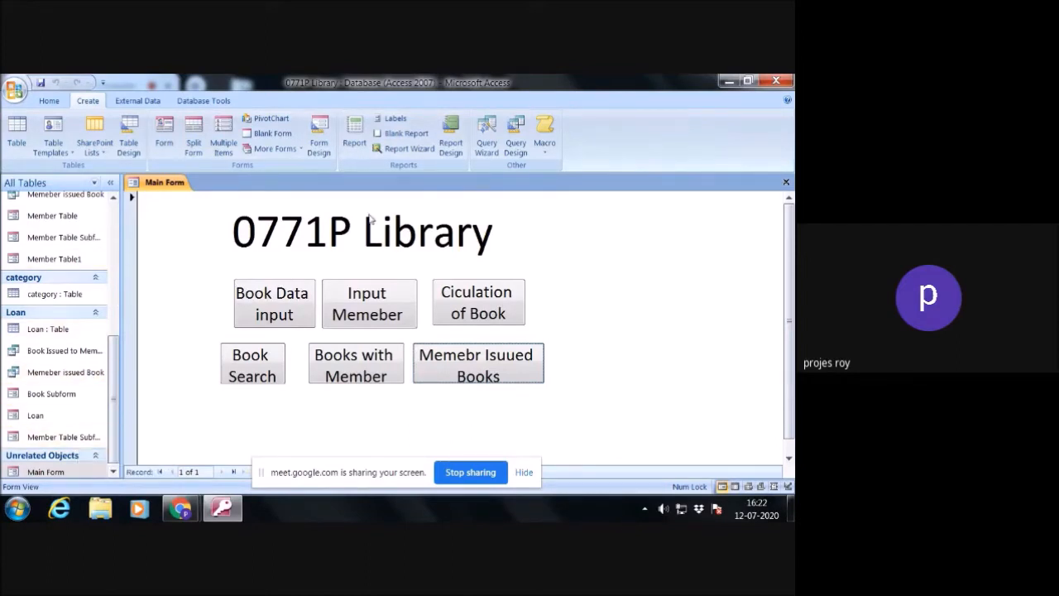
pyautogui.click(419, 155)
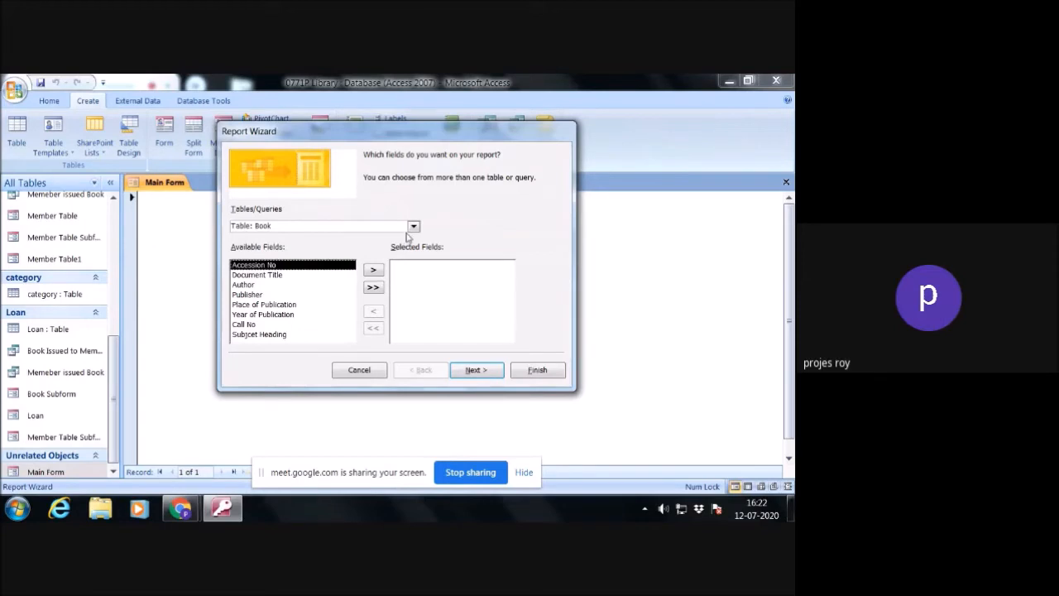
pyautogui.click(374, 288)
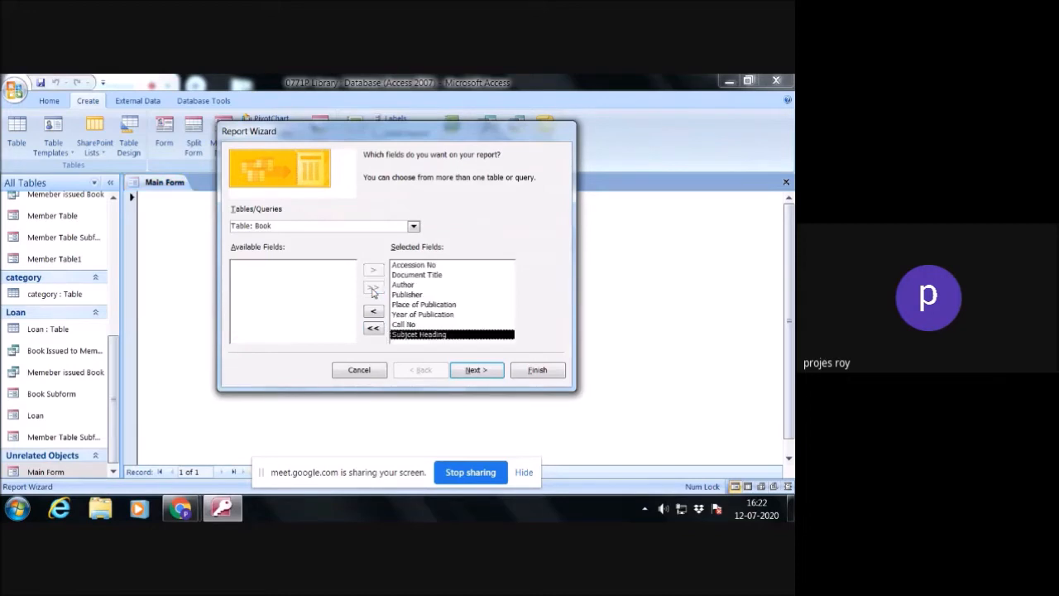
pyautogui.click(473, 370)
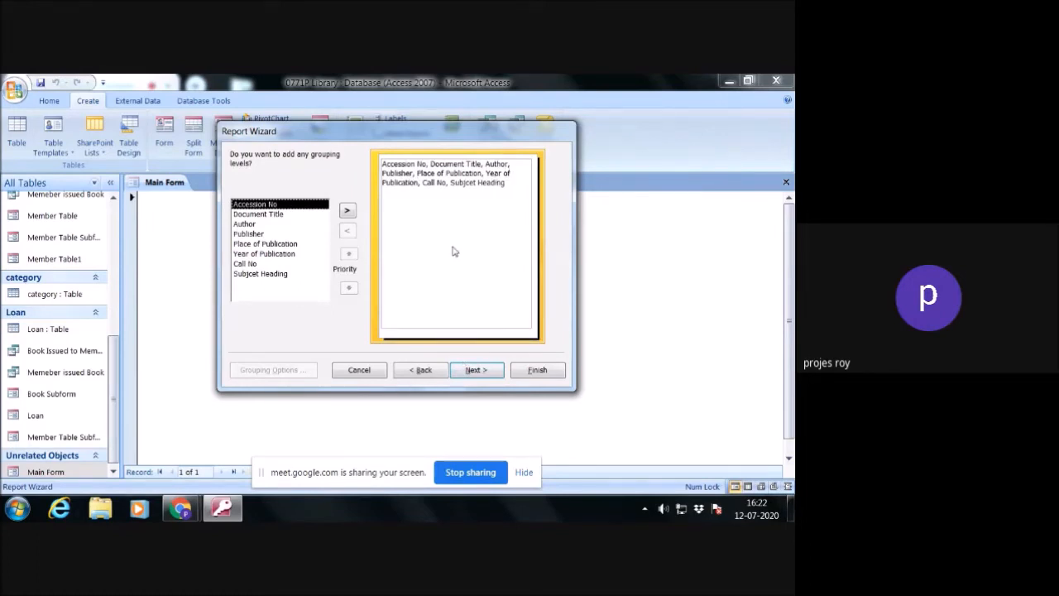
pyautogui.click(478, 372)
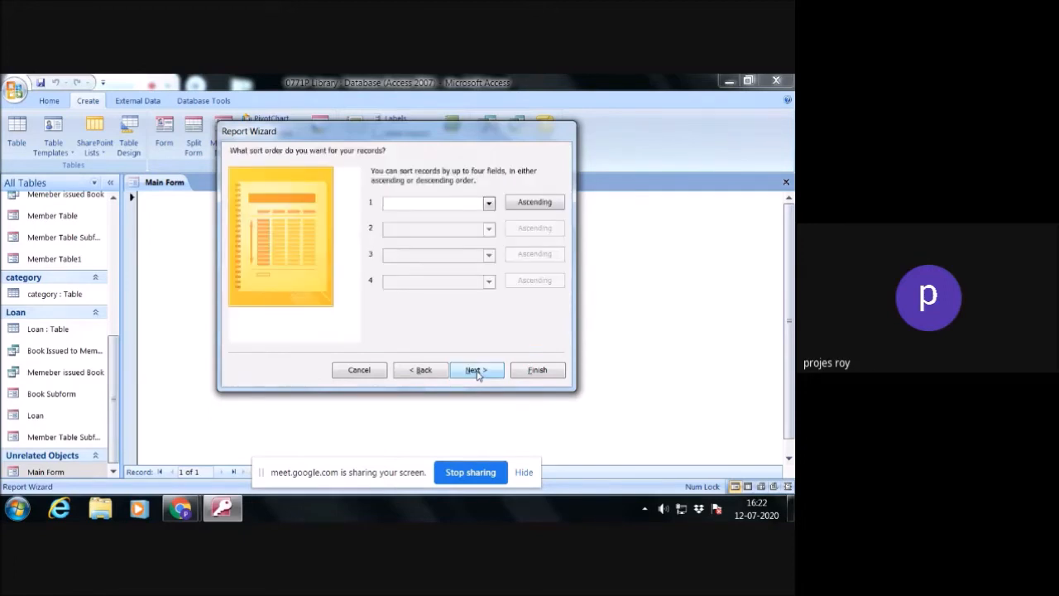
# - Sort the Book report's records by Document Title in ascending order
pyautogui.click(489, 203)
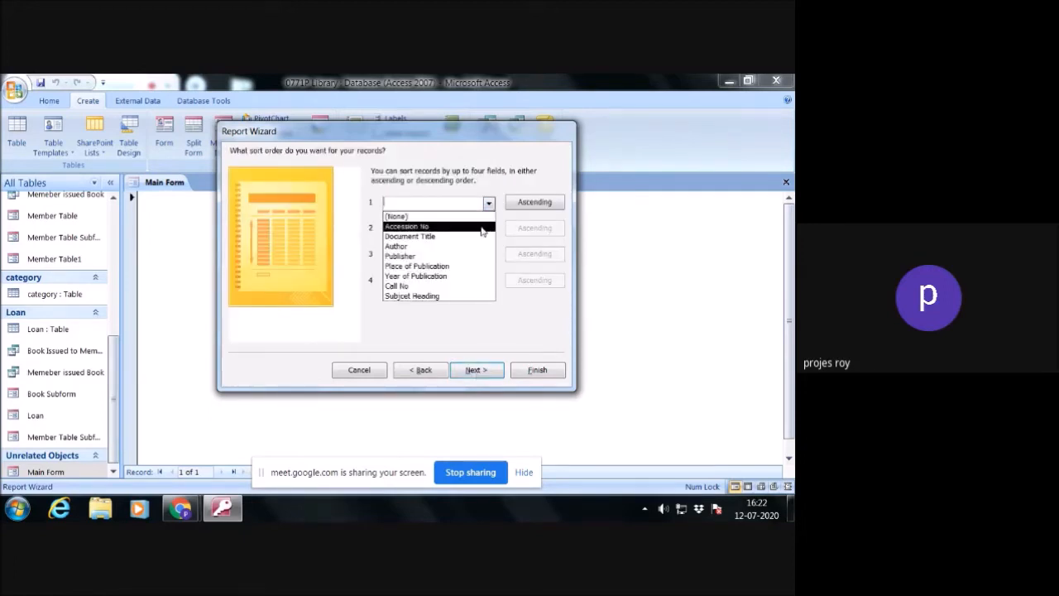
pyautogui.click(482, 237)
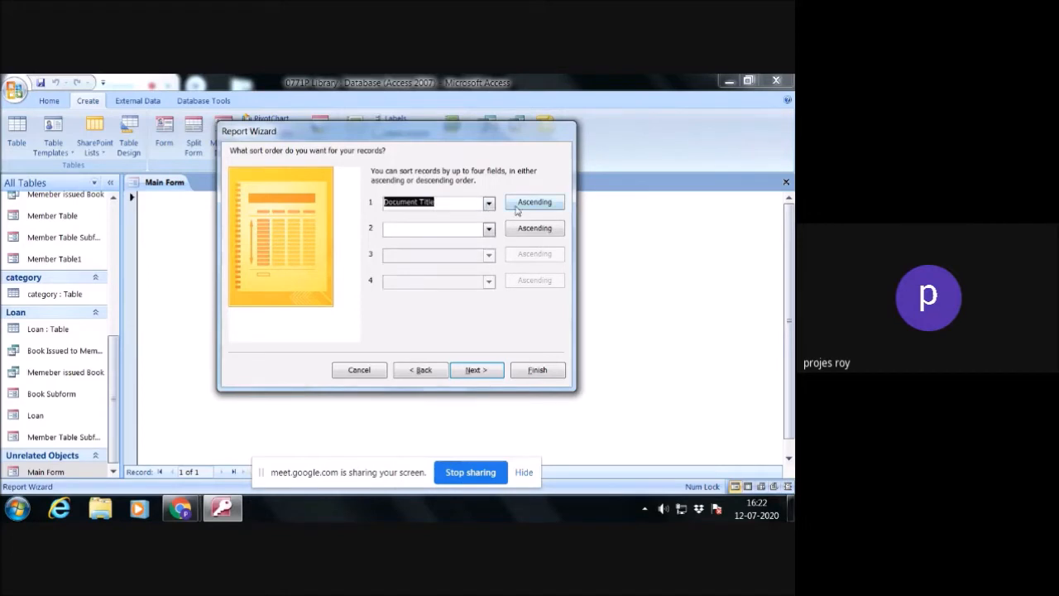
pyautogui.click(479, 374)
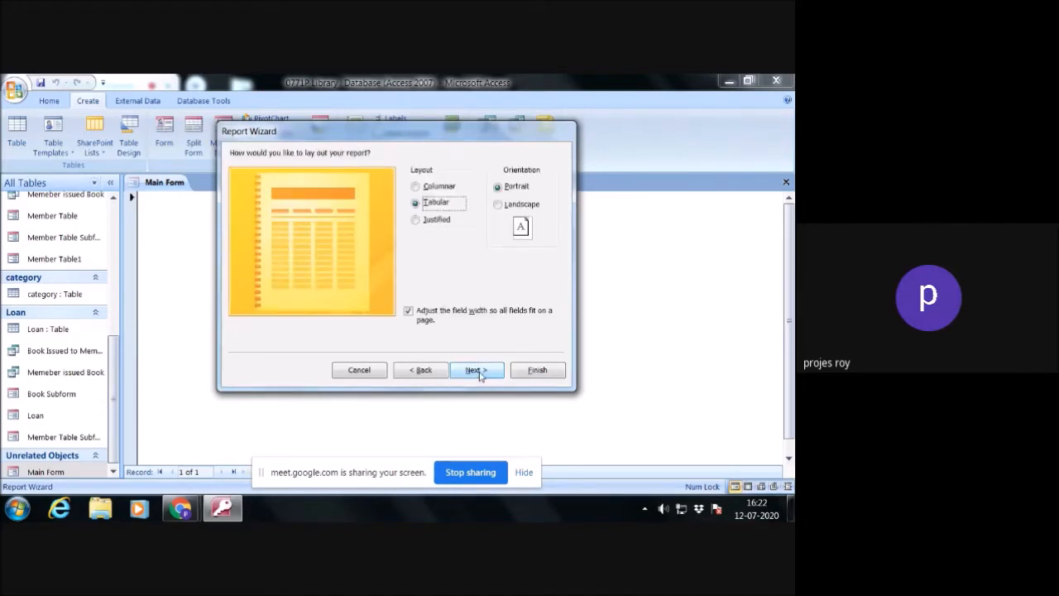
# - Give the report a Columnar portrait layout with the Office style, and generate it for preview under the title Book
pyautogui.click(420, 187)
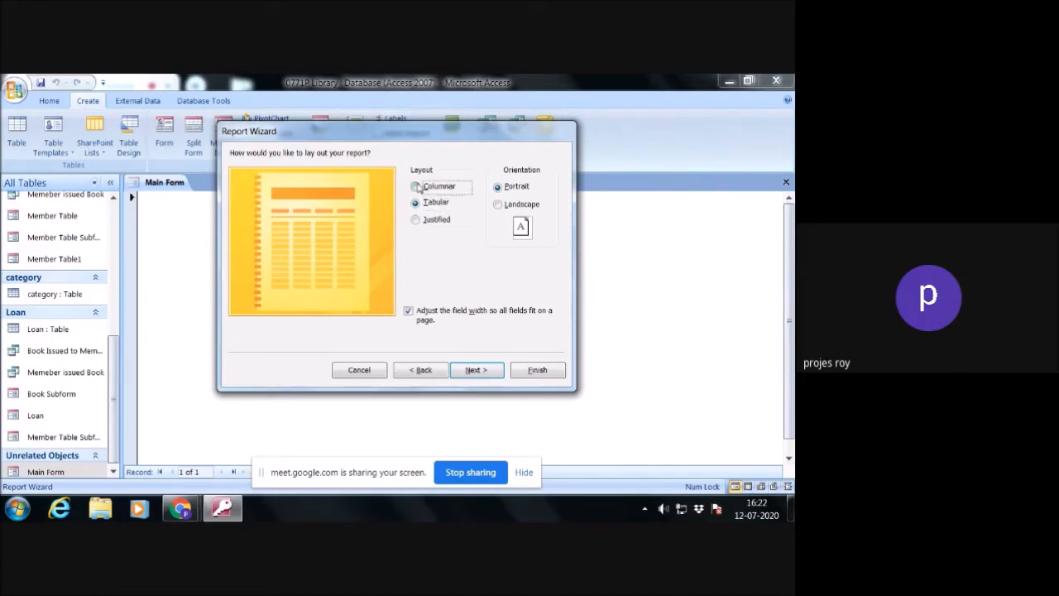
pyautogui.click(477, 370)
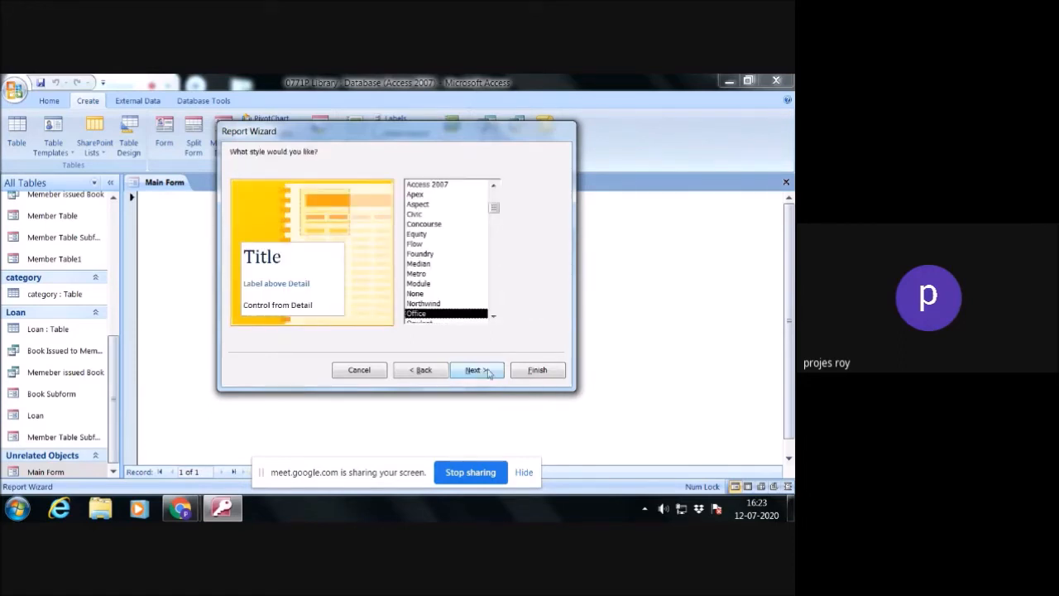
pyautogui.click(484, 371)
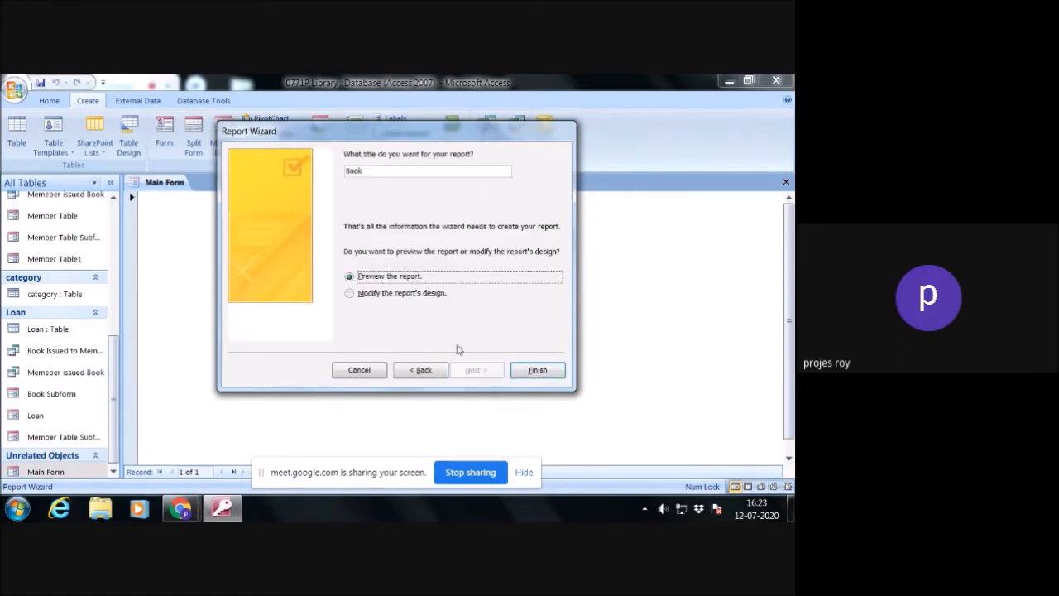
pyautogui.click(535, 373)
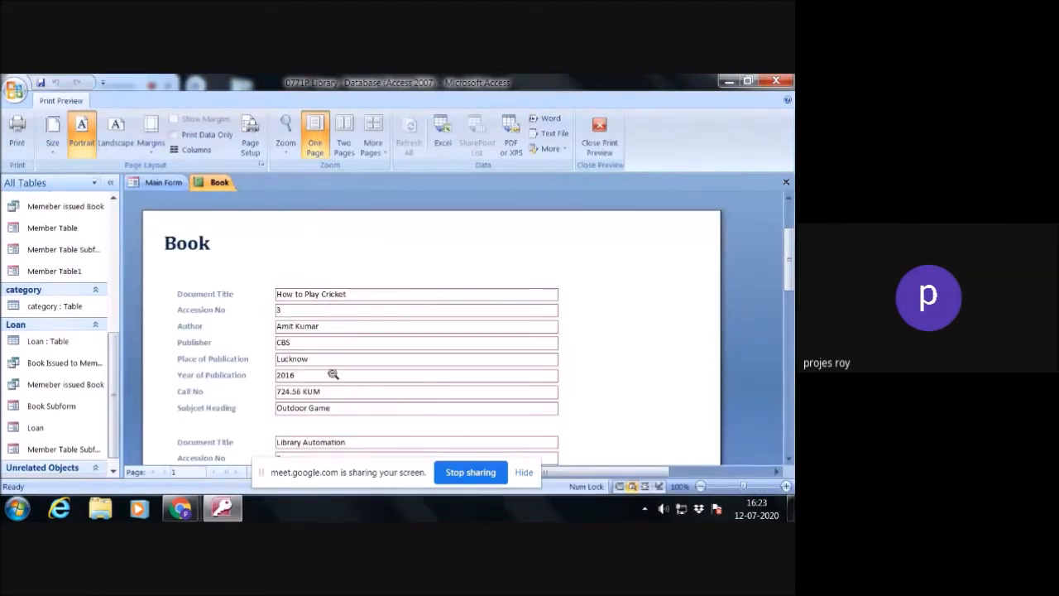
# - Review all the book records in the Book report's print preview, and close the report
pyautogui.scroll(-3, 343, 404)
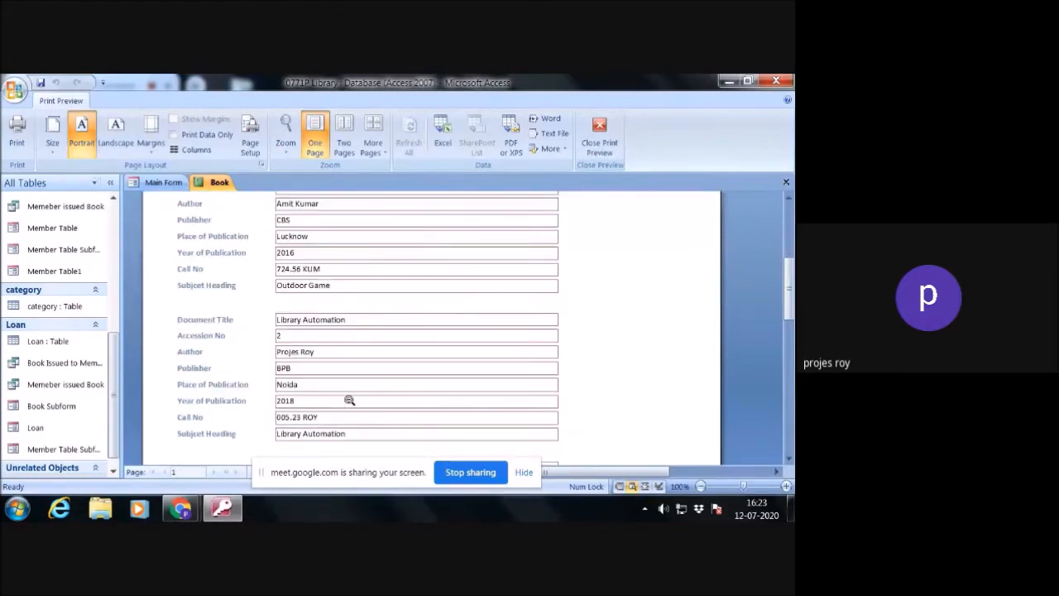
pyautogui.scroll(-6, 349, 399)
pyautogui.scroll(3, 349, 399)
pyautogui.scroll(7, 349, 400)
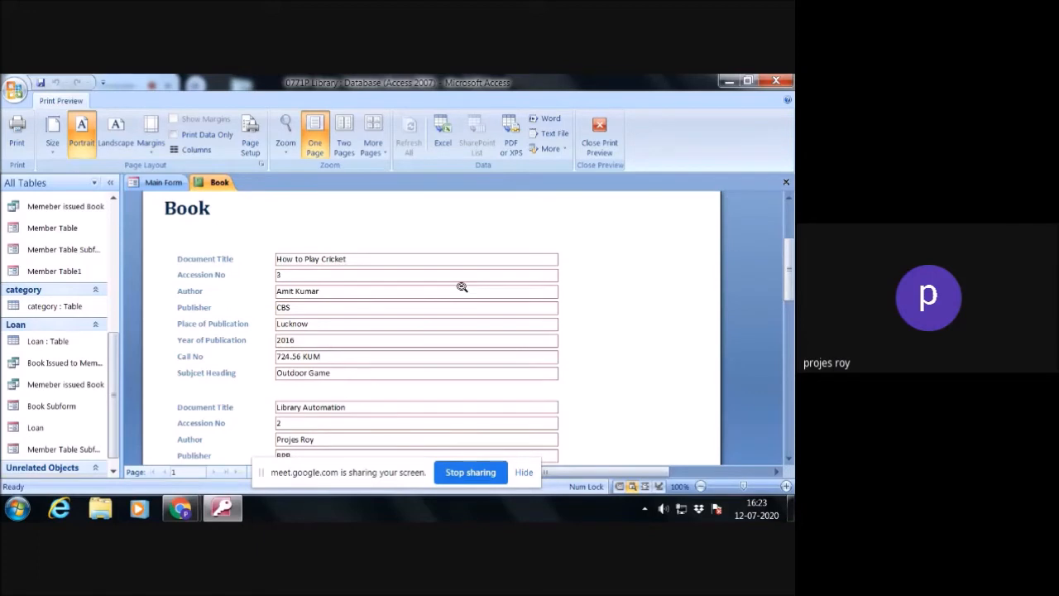
pyautogui.scroll(-3, 462, 286)
pyautogui.scroll(-6, 462, 286)
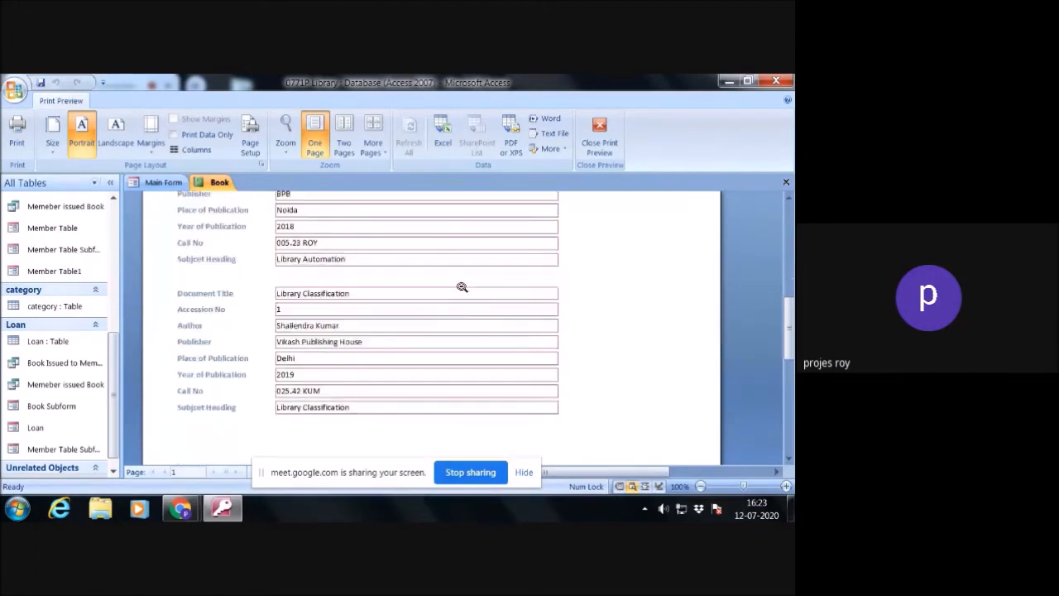
pyautogui.scroll(8, 461, 287)
pyautogui.scroll(3, 461, 287)
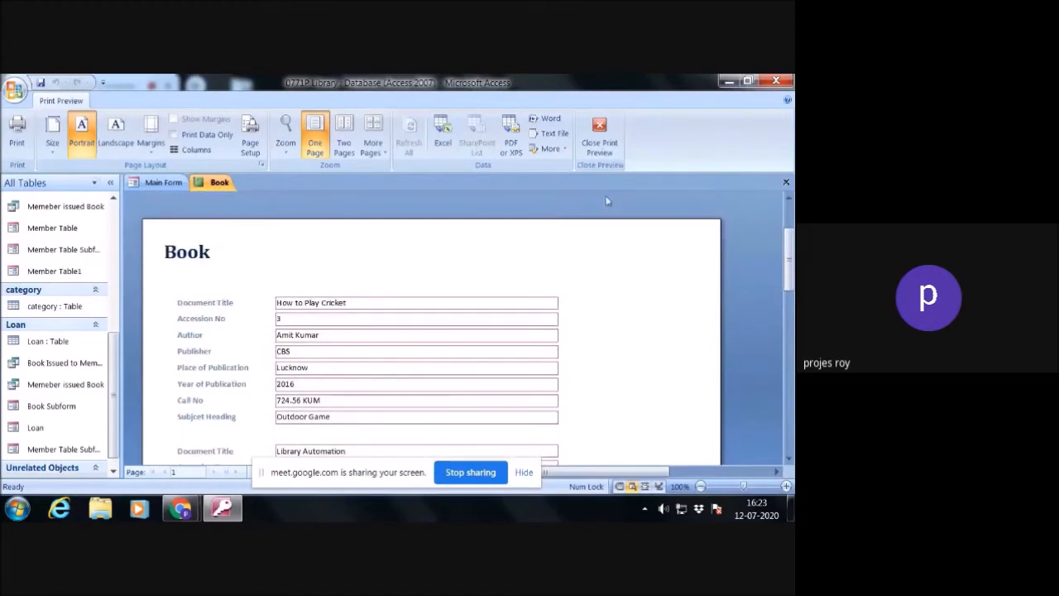
pyautogui.click(786, 182)
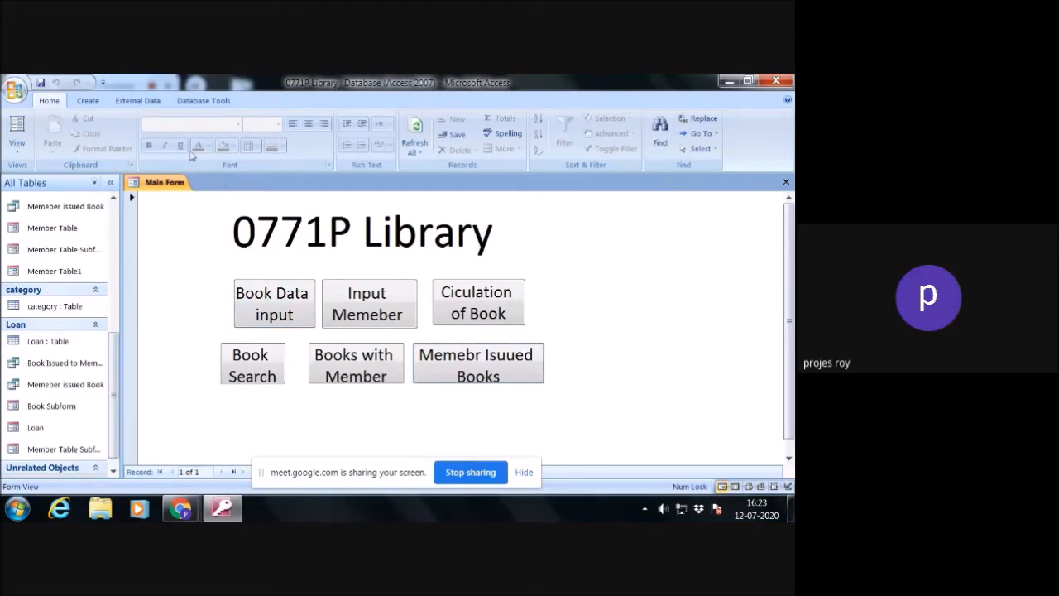
# - Start a Report Wizard report on the Book Issued to Member query with all of its fields, viewing the data by Book
pyautogui.click(92, 101)
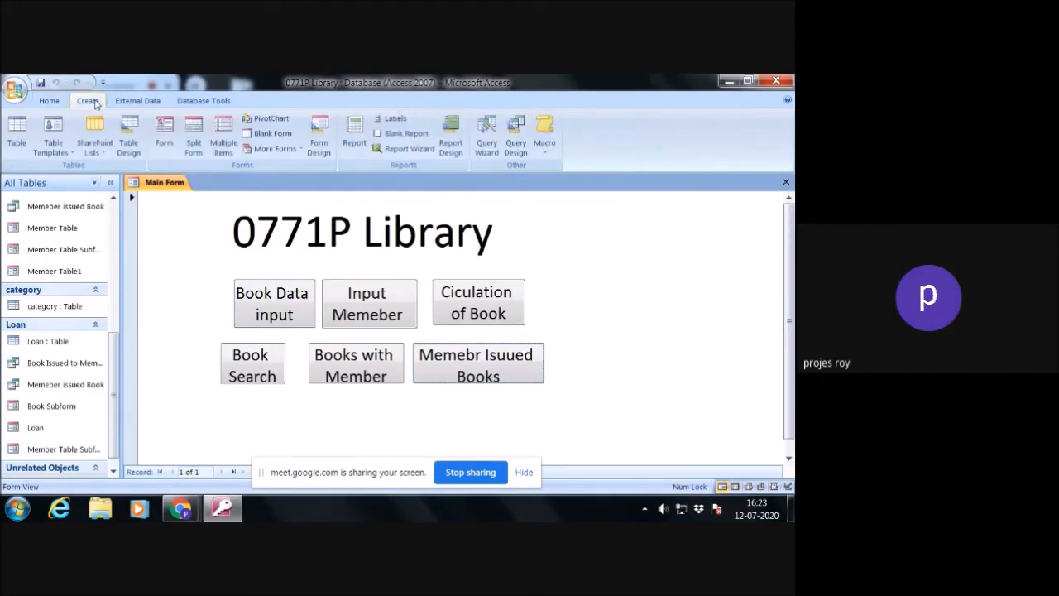
pyautogui.click(423, 151)
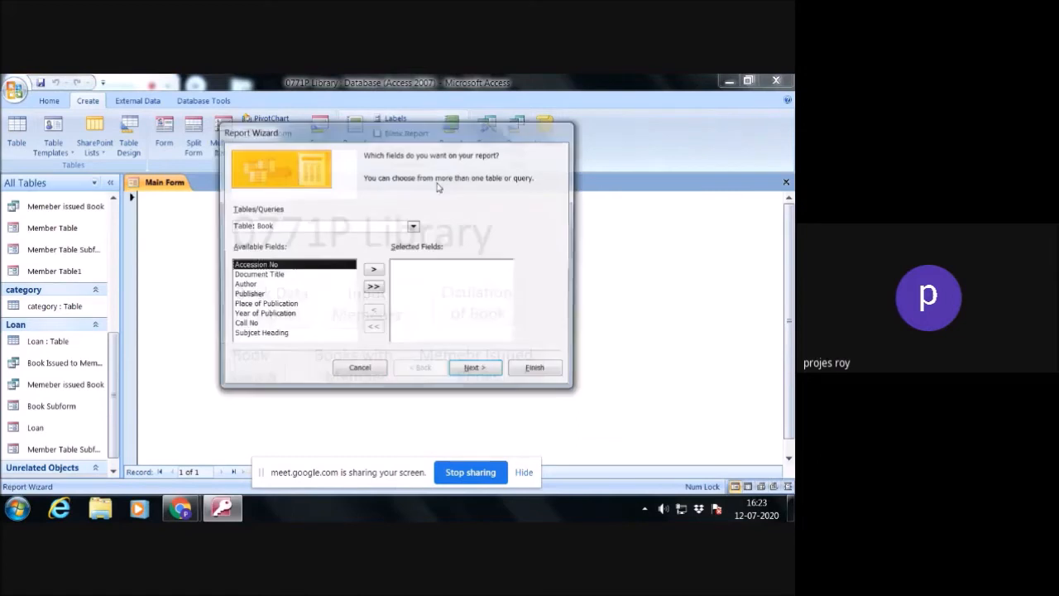
pyautogui.click(414, 226)
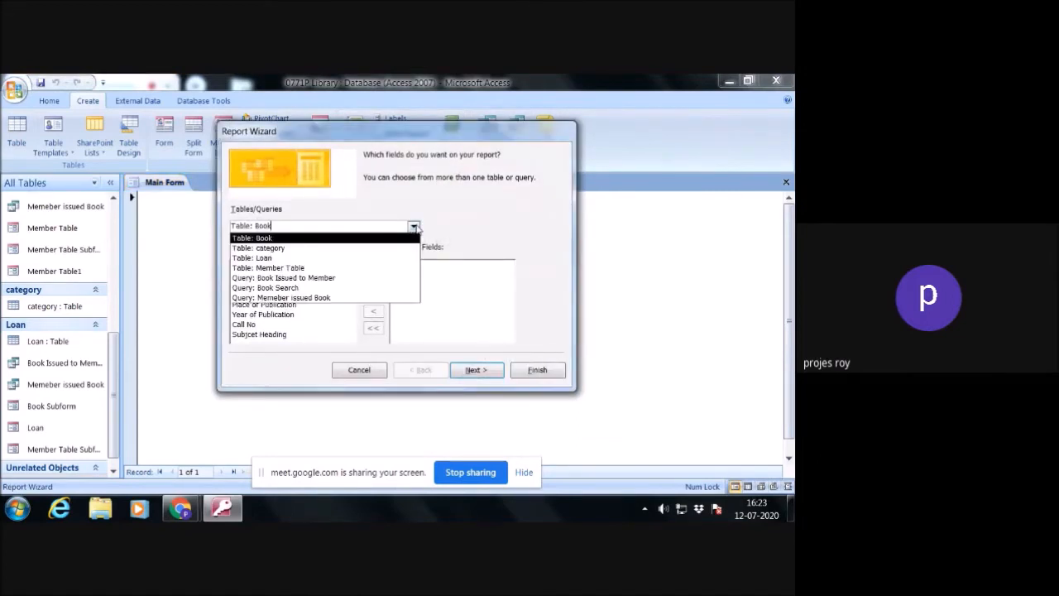
pyautogui.click(371, 279)
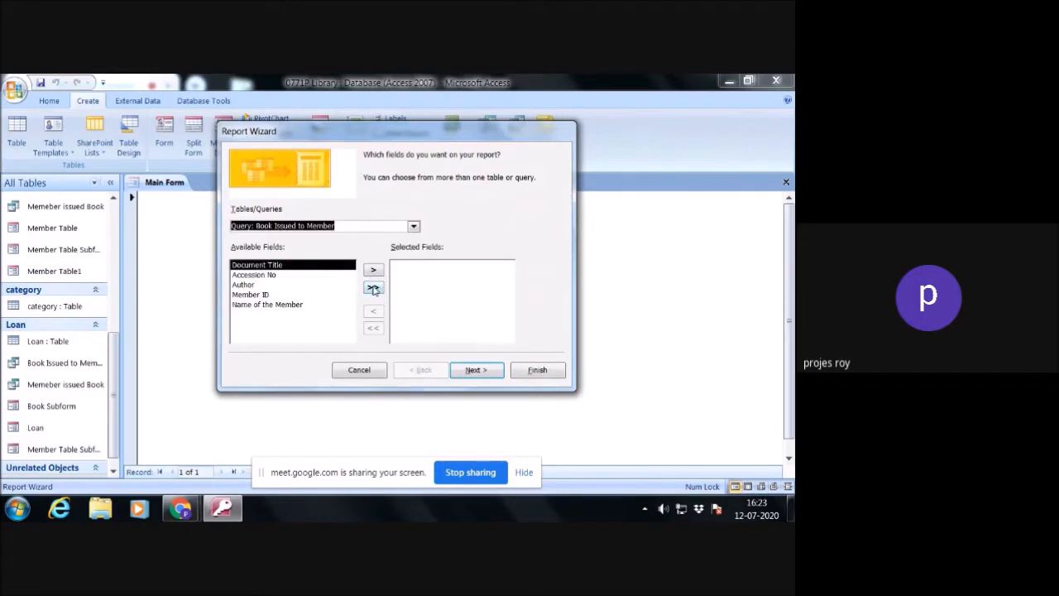
pyautogui.click(374, 288)
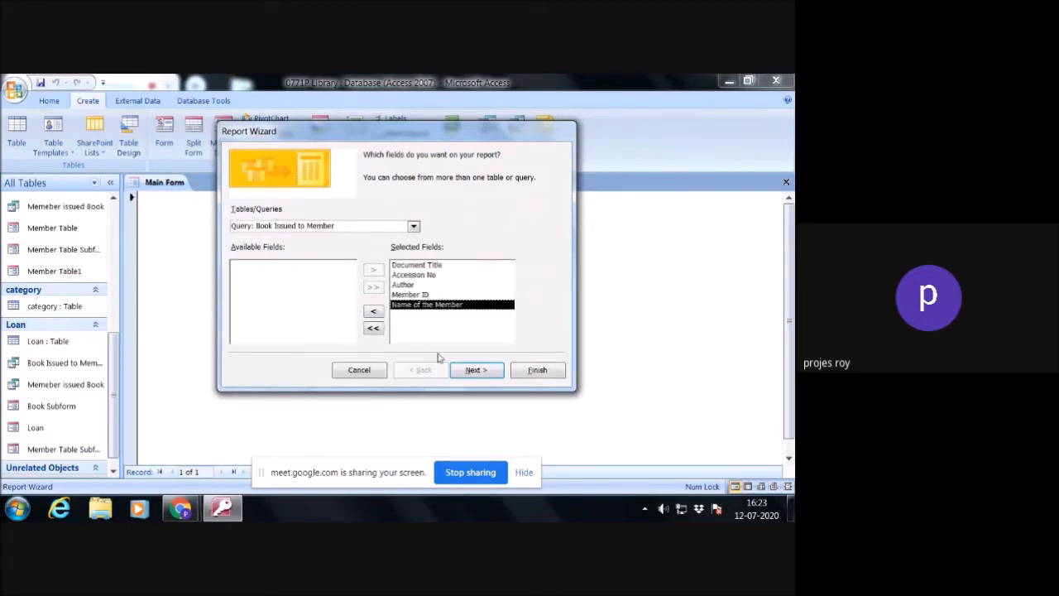
pyautogui.click(473, 370)
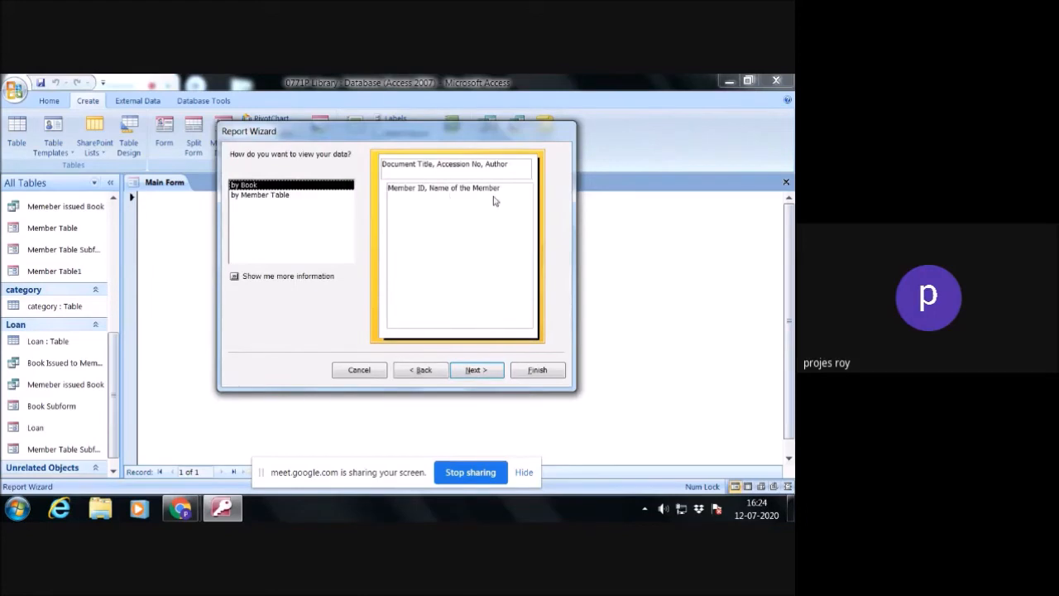
pyautogui.click(473, 371)
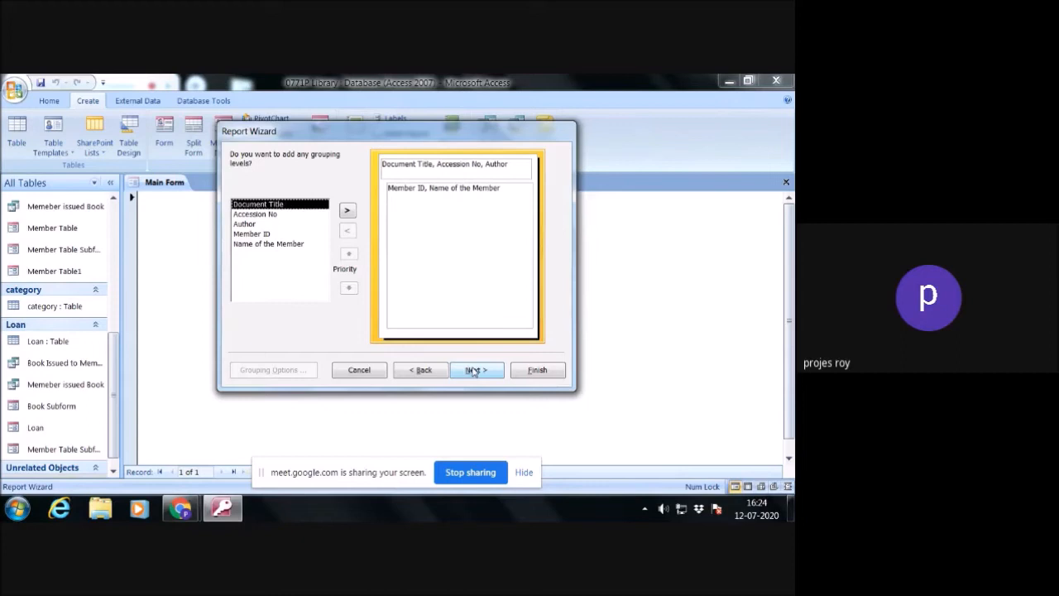
# - Leave the issued-book report without extra grouping levels and sort its detail records by Member ID in ascending order
pyautogui.click(473, 371)
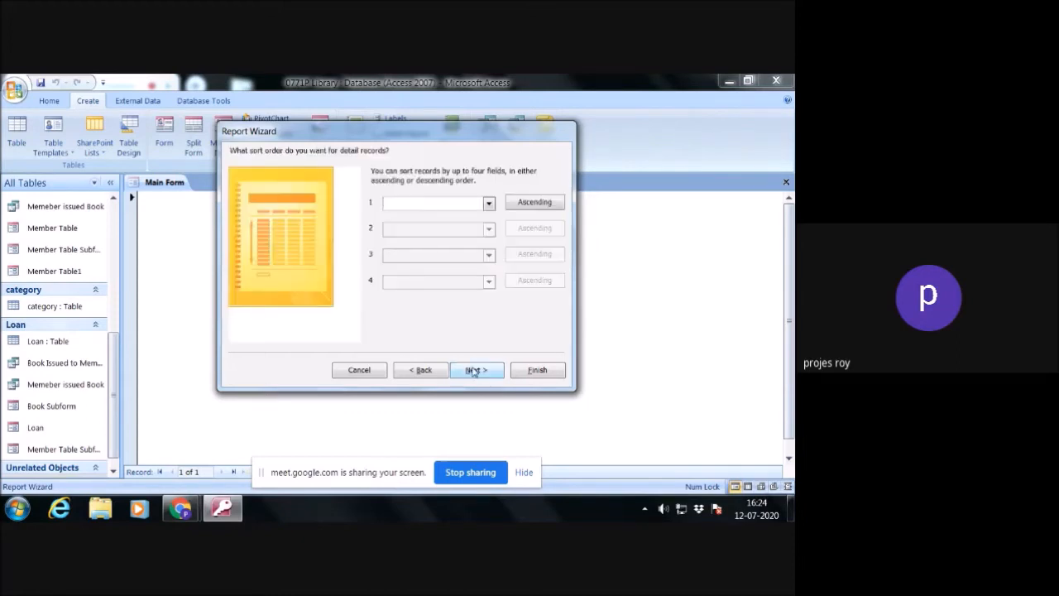
pyautogui.click(489, 202)
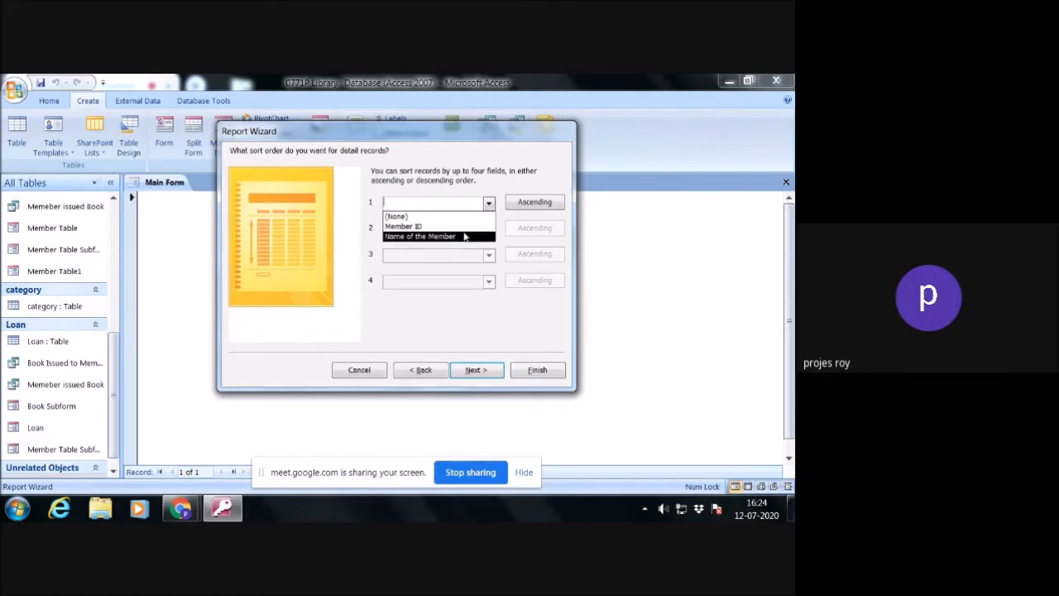
pyautogui.click(464, 226)
# - Keep the Stepped portrait layout for the issued-book report and generate it for preview under the title Book1
pyautogui.click(476, 369)
pyautogui.click(478, 369)
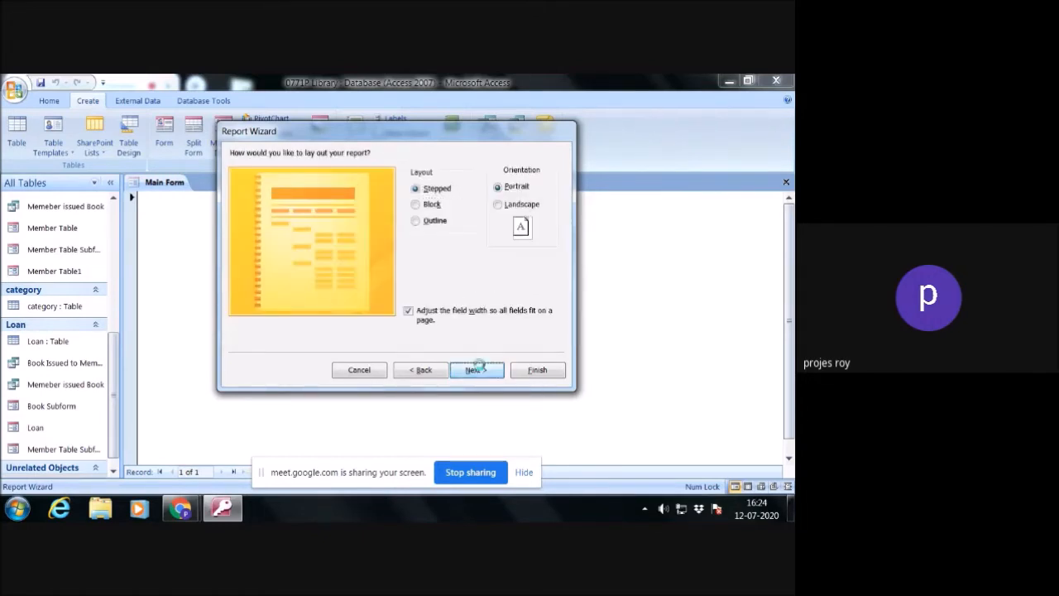
pyautogui.click(478, 369)
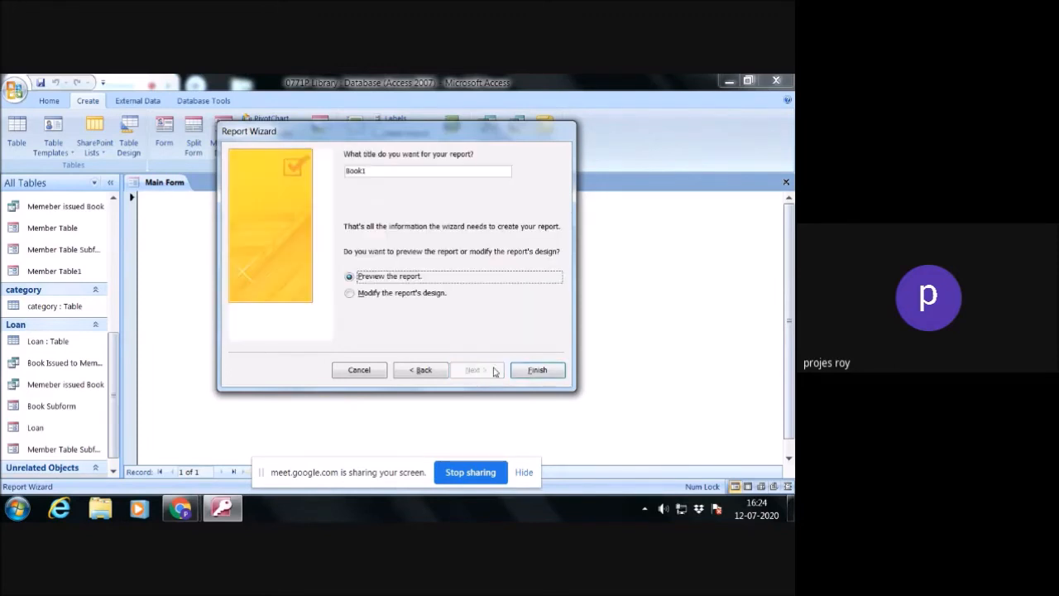
pyautogui.click(530, 373)
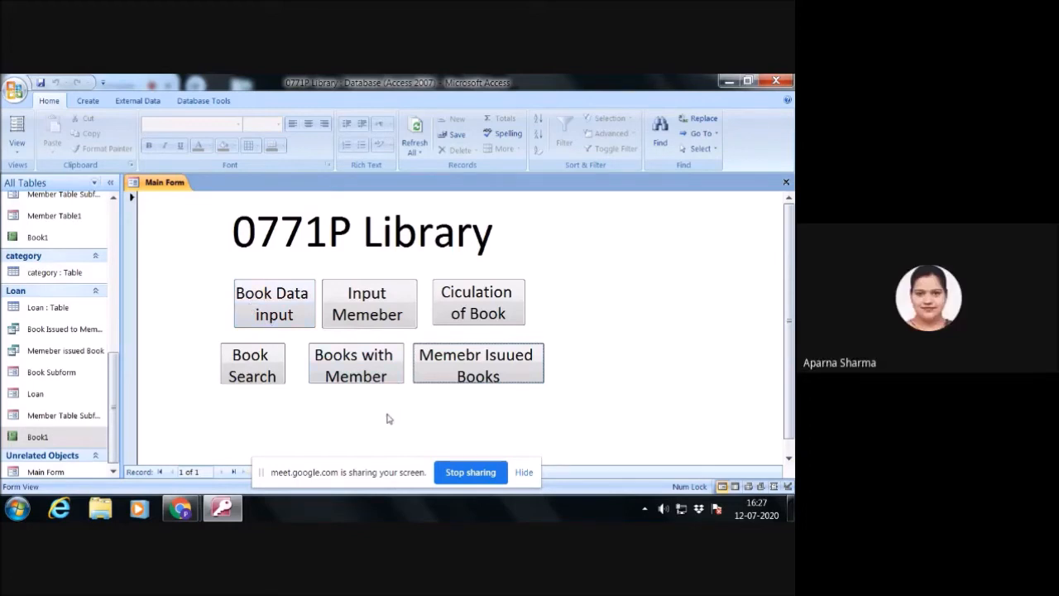
# - Change the heading on the Main Form to IGNOU Library in Design View
pyautogui.rightClick(589, 262)
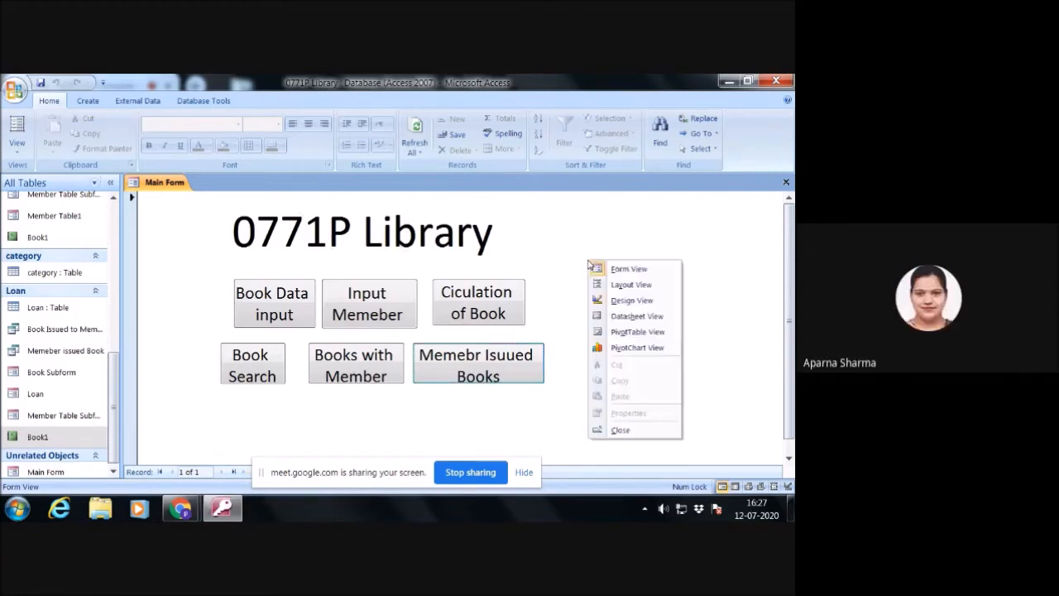
pyautogui.click(621, 301)
pyautogui.click(352, 268)
pyautogui.moveTo(354, 263); pyautogui.dragTo(235, 262)
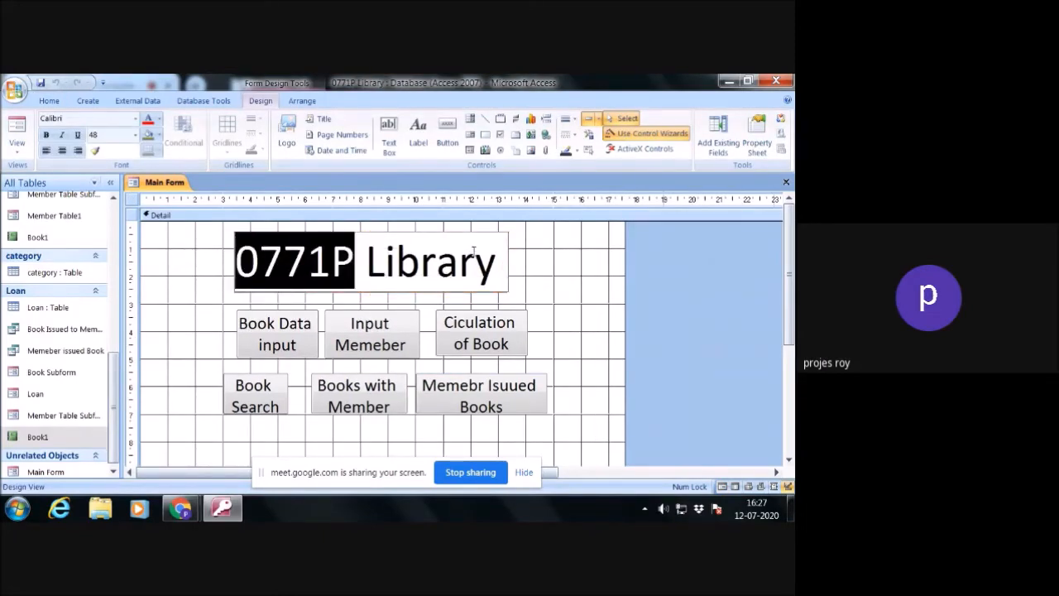
pyautogui.write('IGNOU')
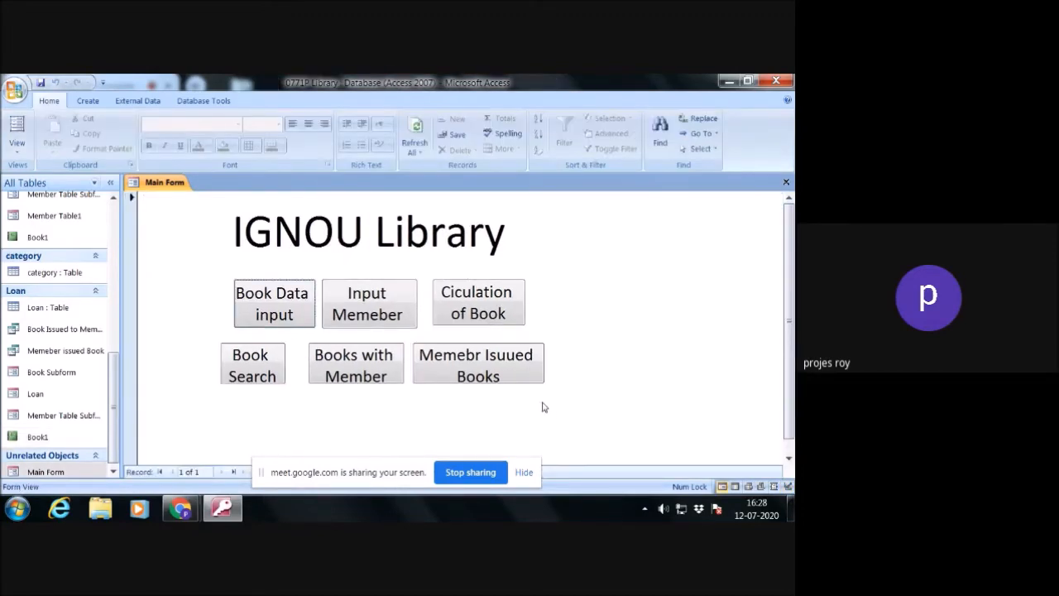
# - Test the Main Form's Book Data input, Input Memeber and Ciculation of Book buttons, closing each form they open
pyautogui.click(294, 316)
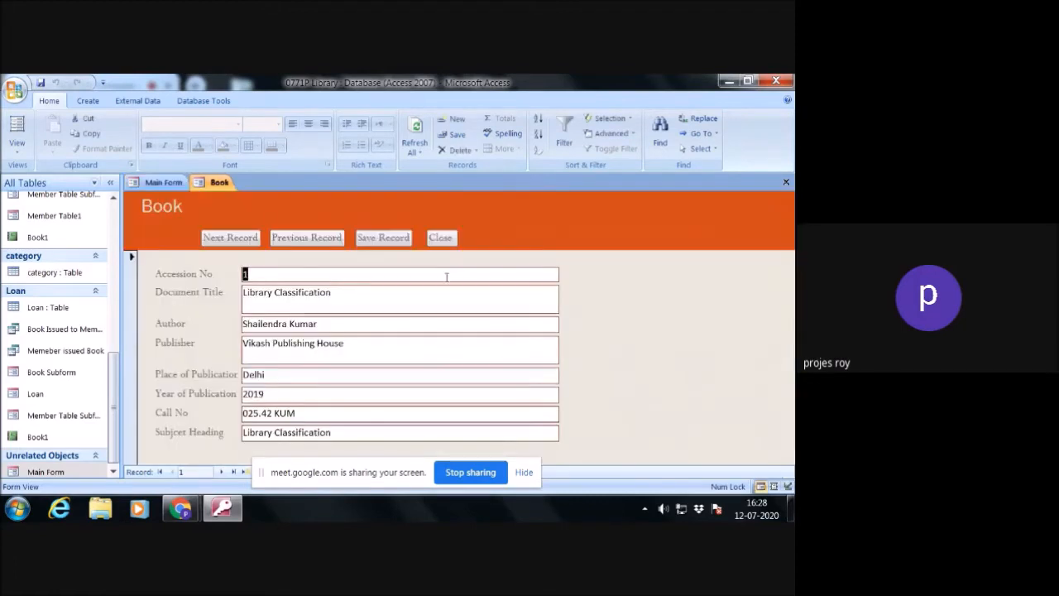
pyautogui.click(441, 238)
pyautogui.click(384, 301)
pyautogui.click(443, 234)
pyautogui.click(472, 310)
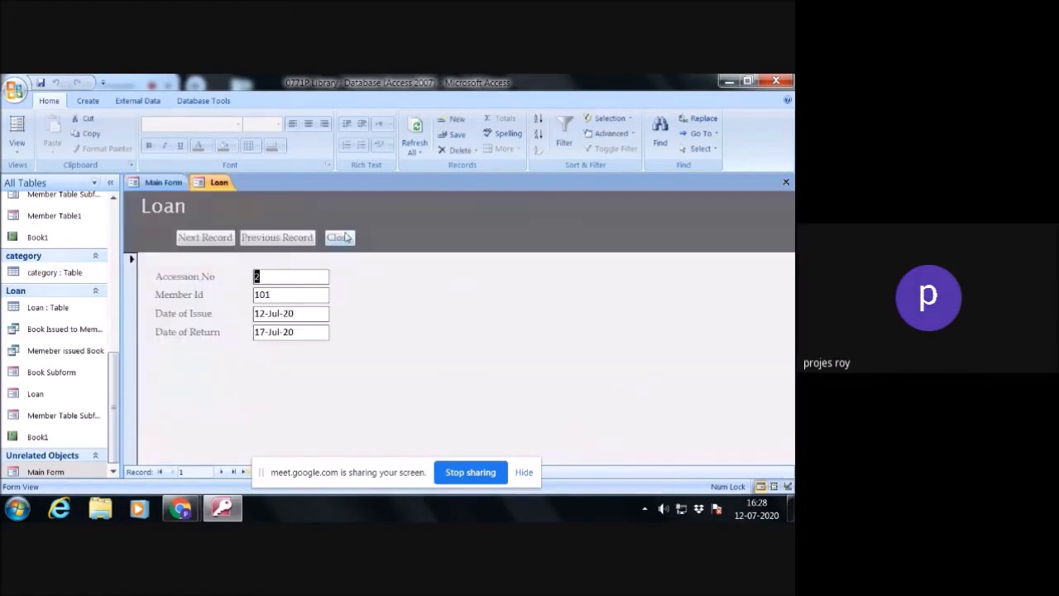
pyautogui.click(346, 238)
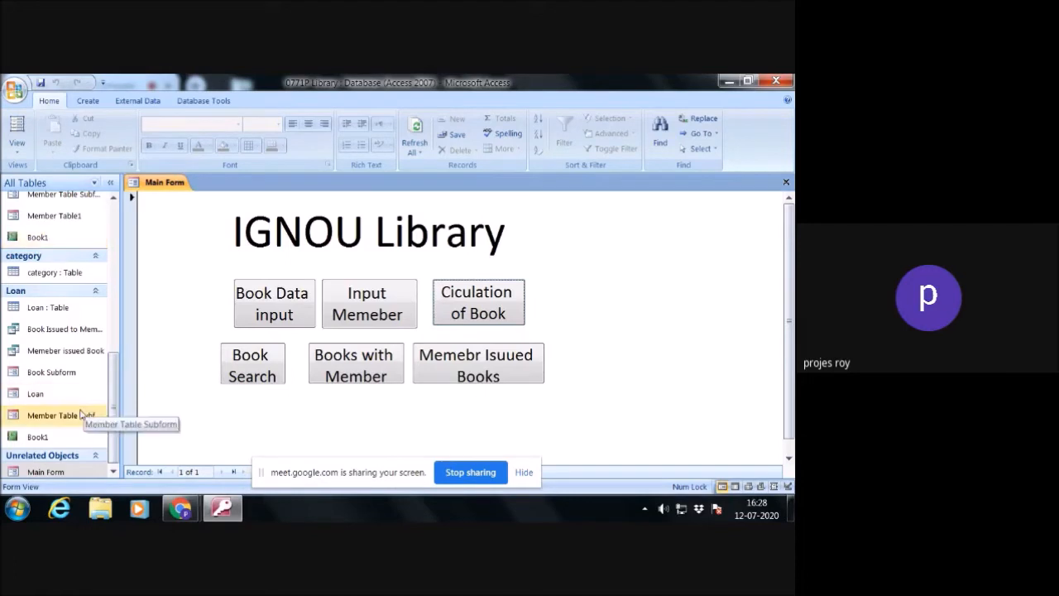
# - Check the contents of the Book1 and Book reports, closing each one after viewing
pyautogui.doubleClick(54, 441)
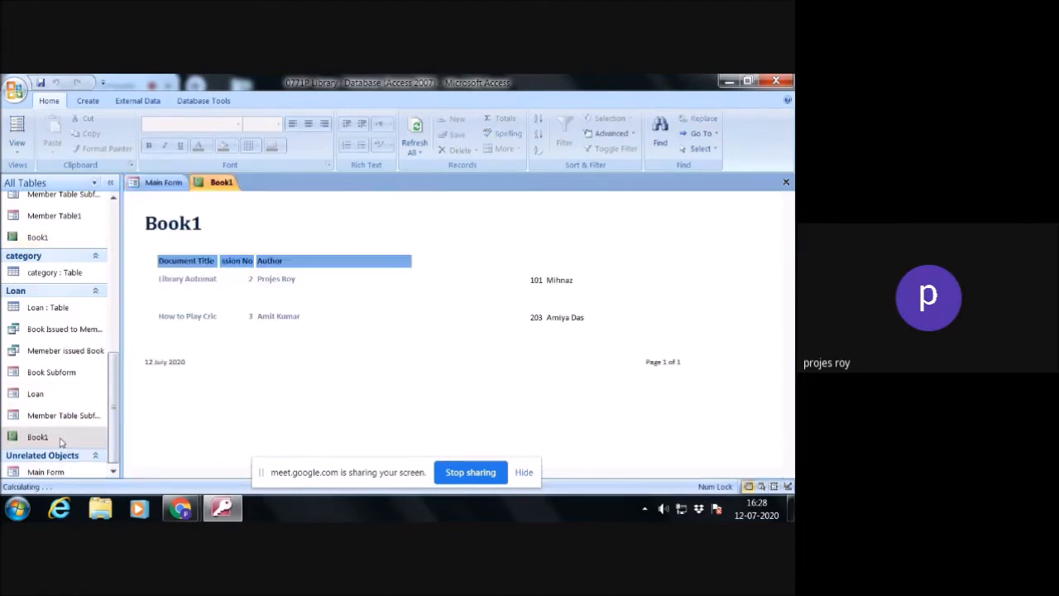
pyautogui.click(786, 181)
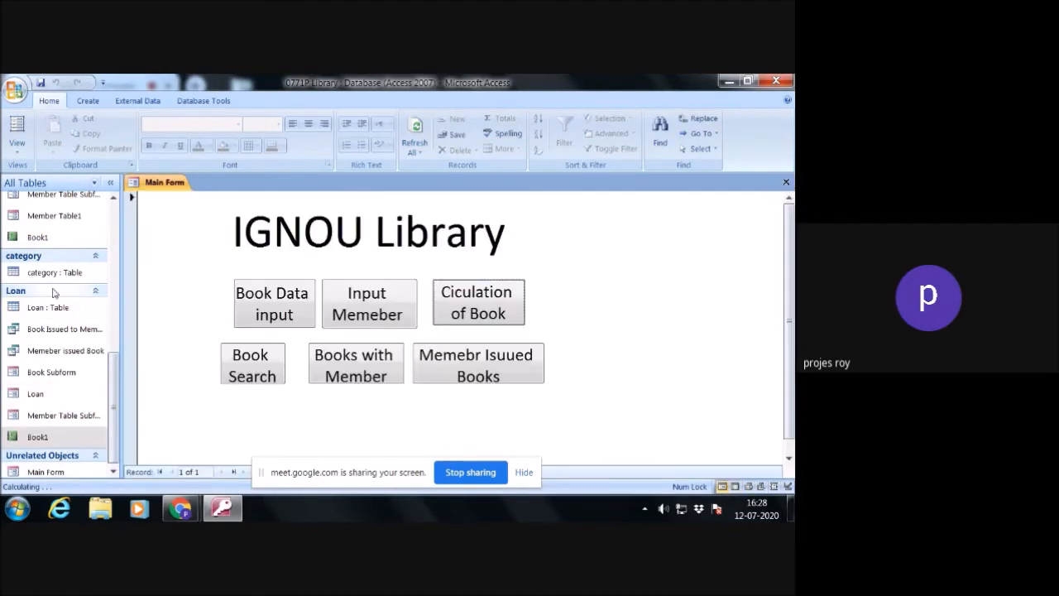
pyautogui.doubleClick(48, 238)
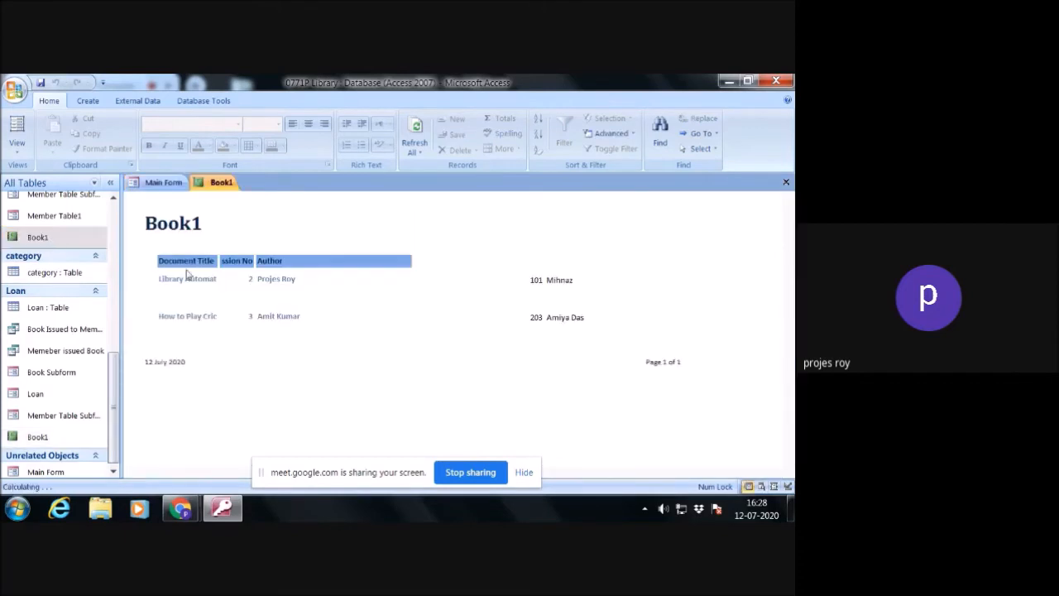
pyautogui.click(786, 181)
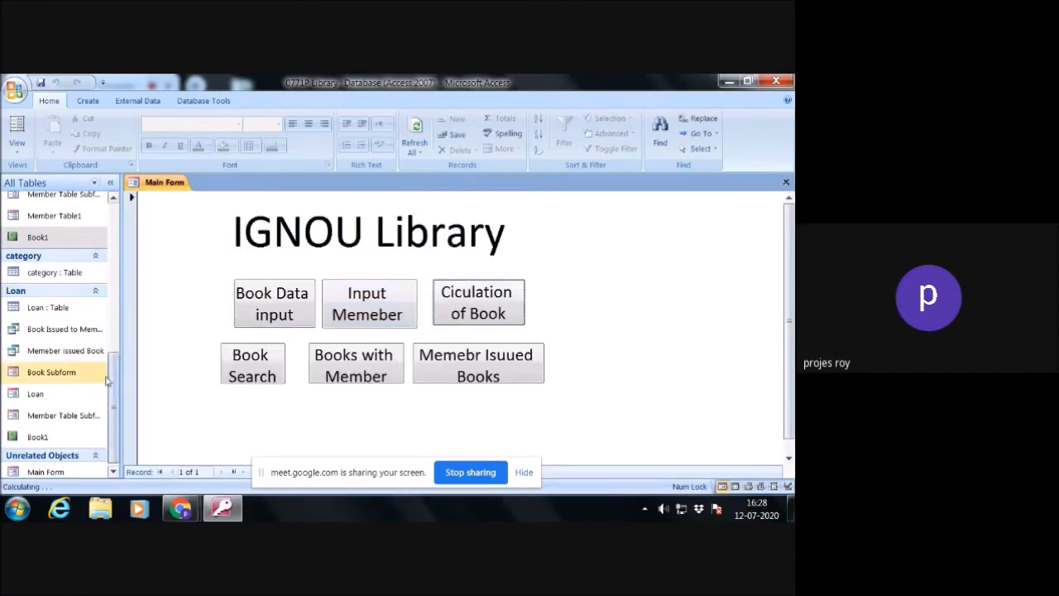
pyautogui.moveTo(115, 381); pyautogui.dragTo(129, 289)
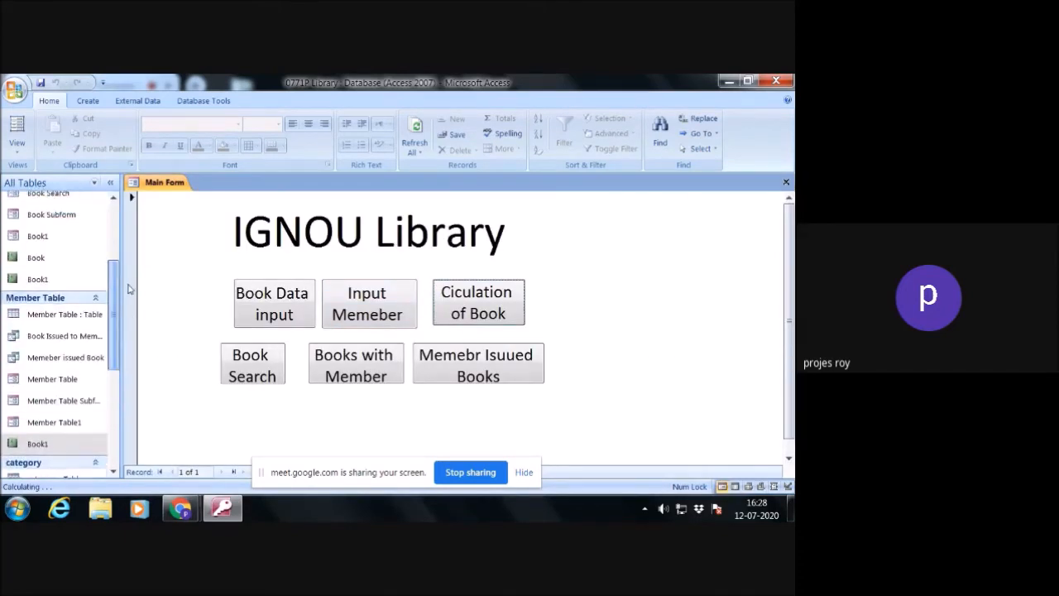
pyautogui.doubleClick(61, 260)
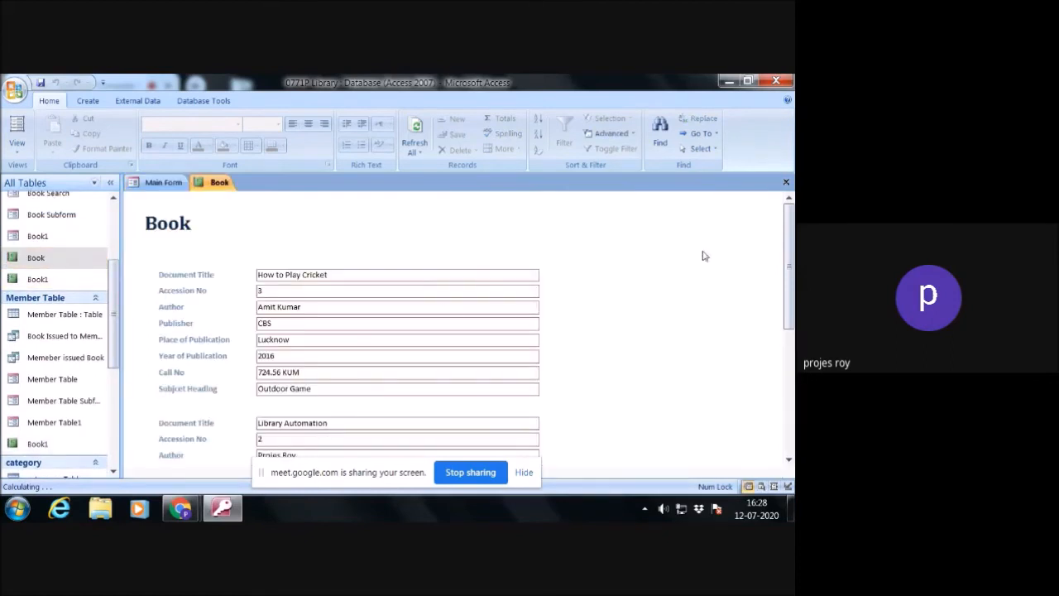
pyautogui.click(786, 181)
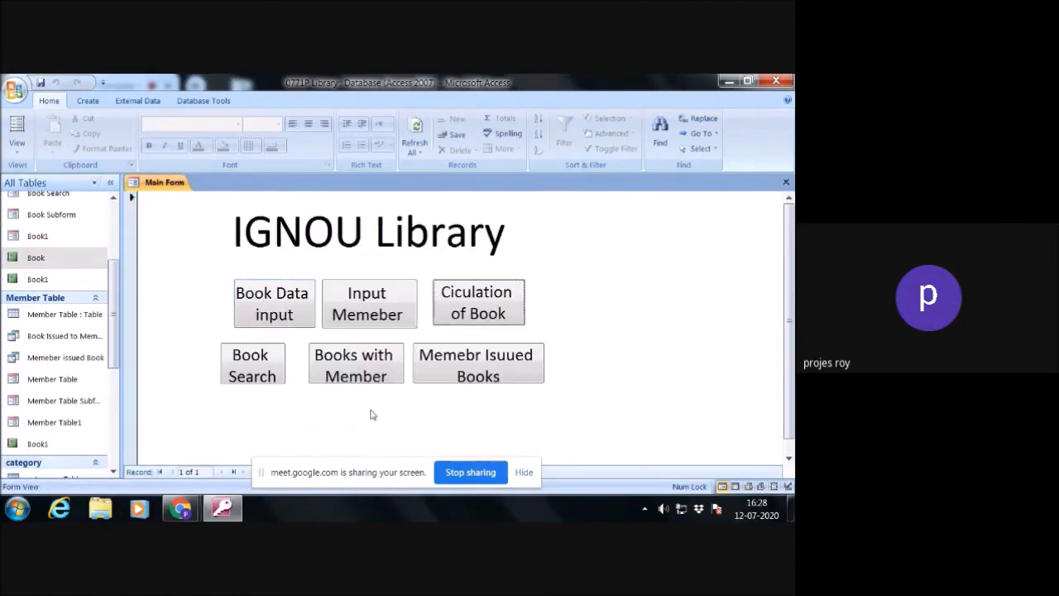
# - Add a command button to the Main Form beneath Books with Member that previews the Book report
pyautogui.rightClick(346, 420)
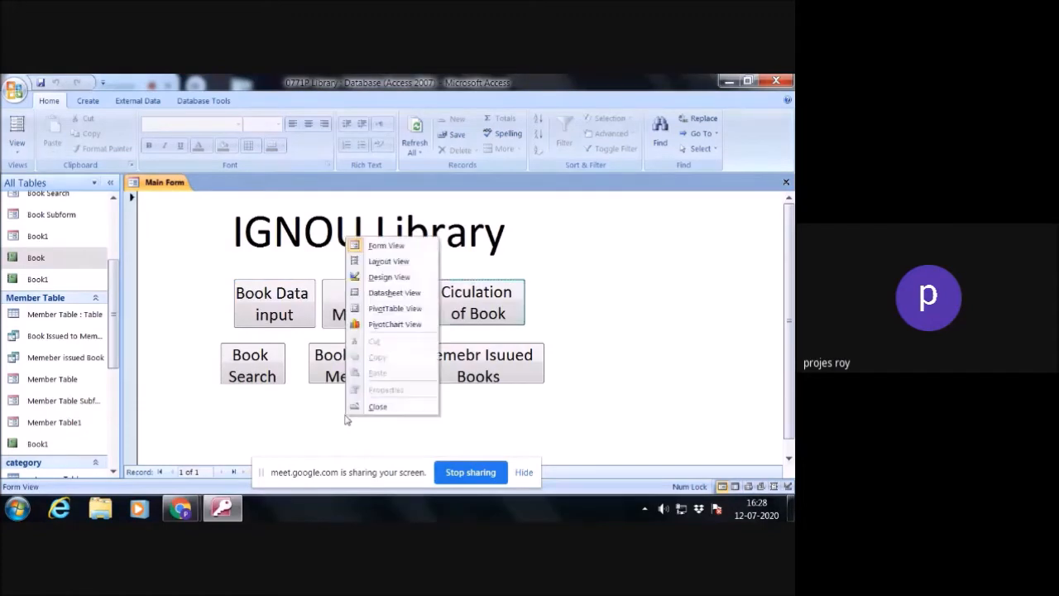
pyautogui.rightClick(612, 431)
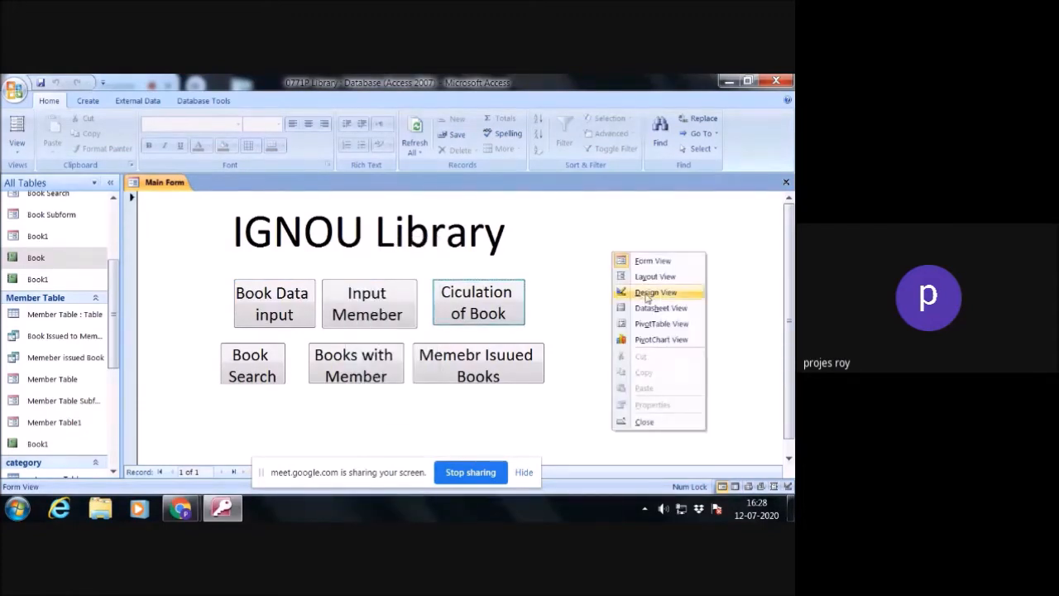
pyautogui.click(648, 295)
pyautogui.click(448, 132)
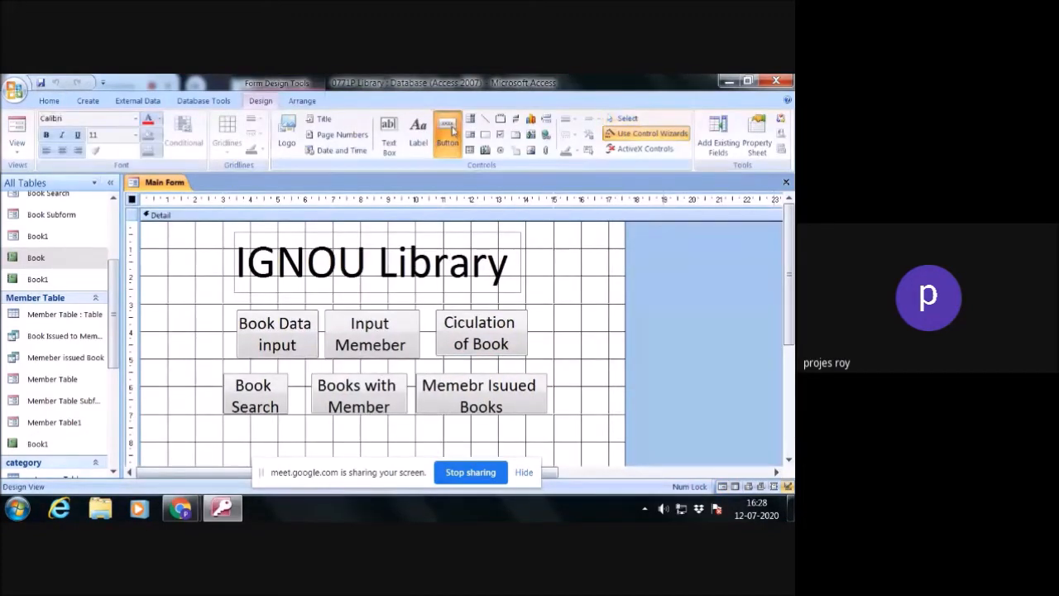
pyautogui.moveTo(278, 428); pyautogui.dragTo(367, 451)
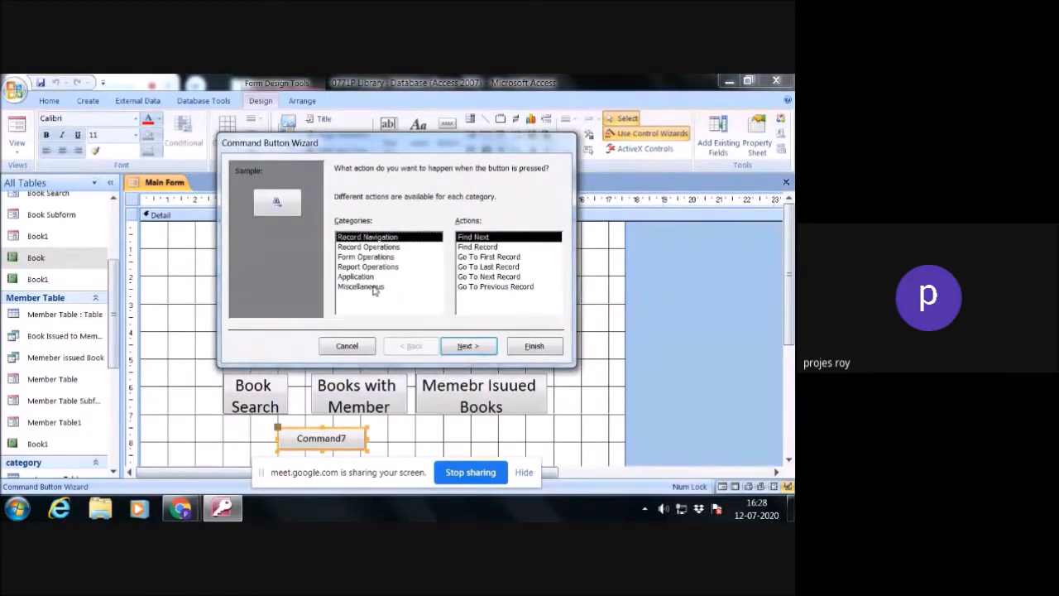
pyautogui.click(374, 268)
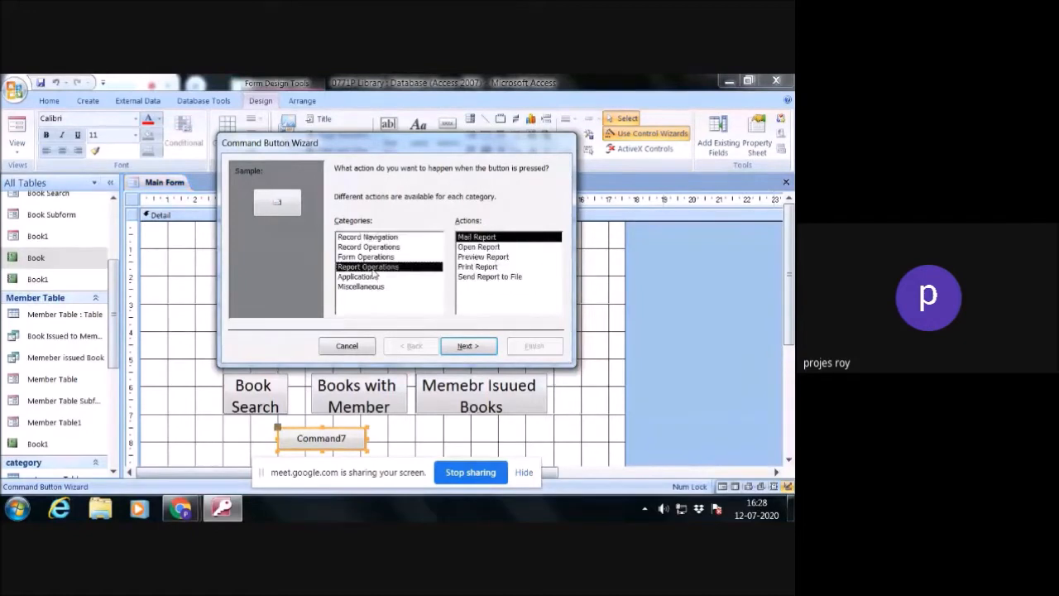
pyautogui.click(485, 248)
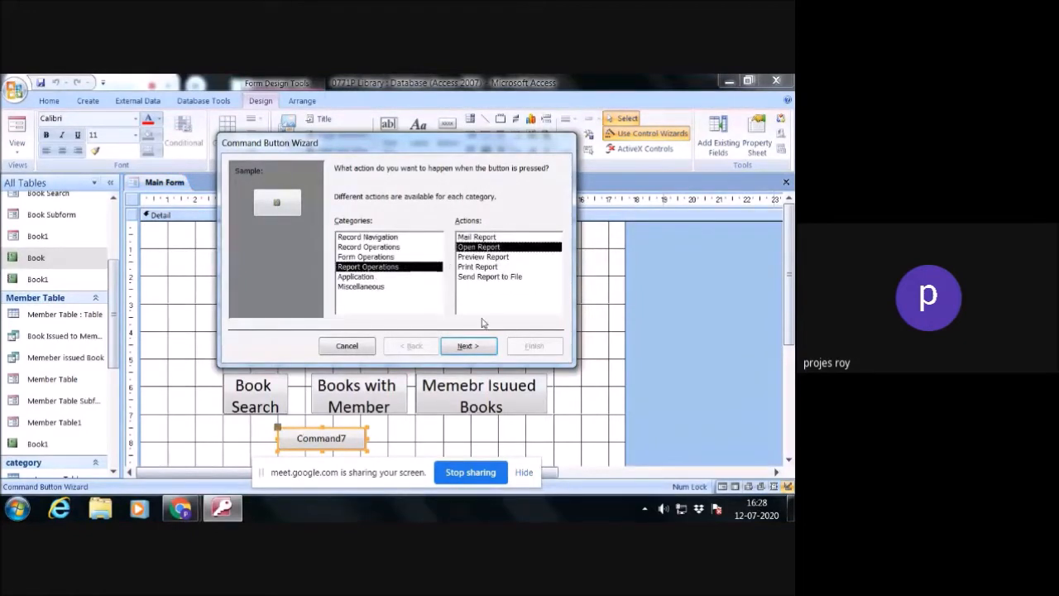
pyautogui.click(483, 258)
pyautogui.click(468, 346)
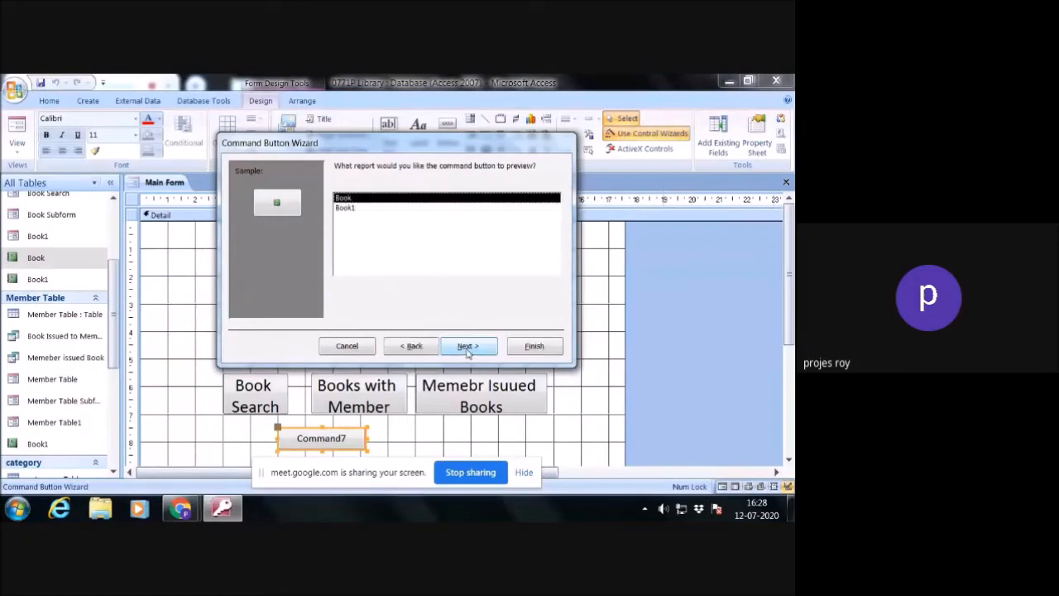
pyautogui.click(468, 346)
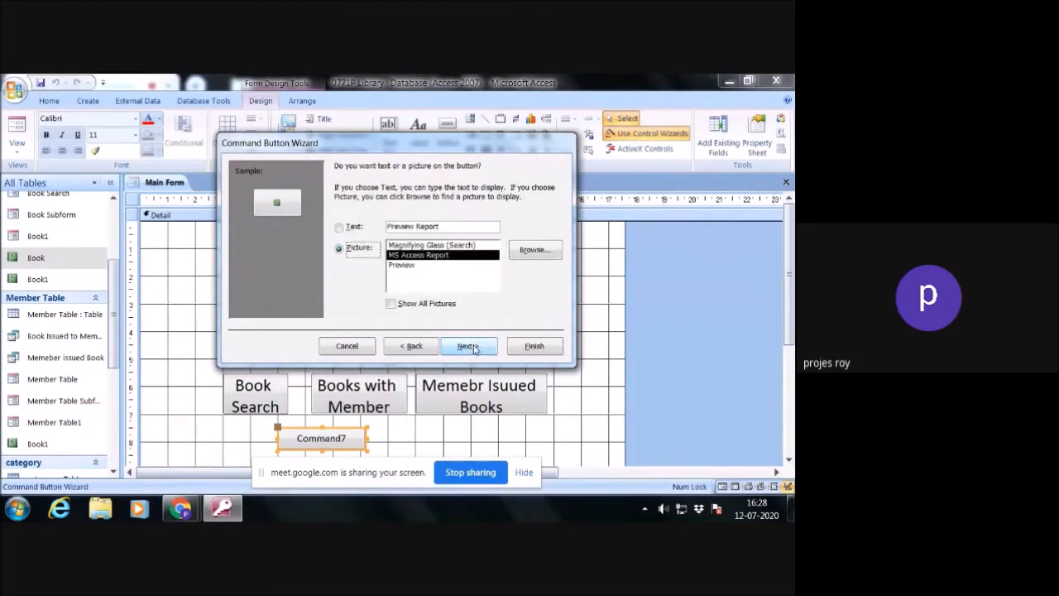
# - Give the new button the text caption Preview Book Strock Report and complete it with its default name
pyautogui.click(353, 227)
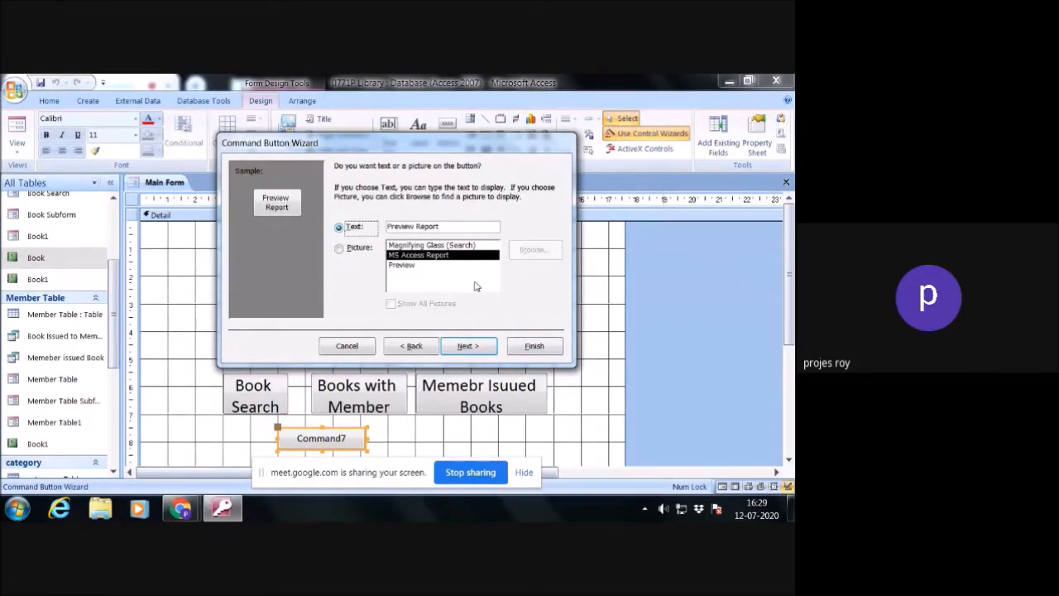
pyautogui.click(416, 227)
pyautogui.write('Book ')
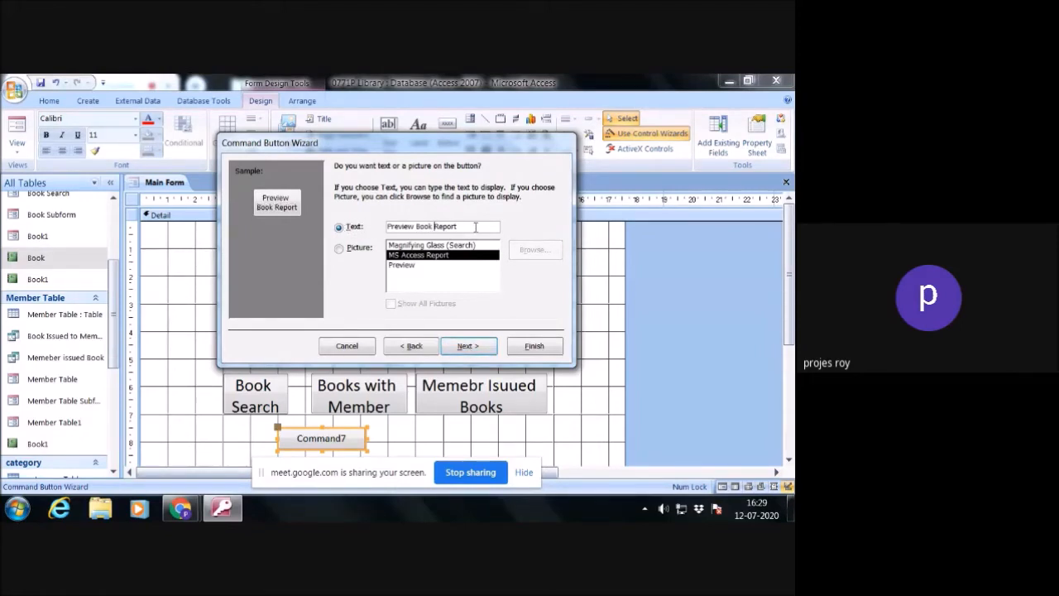
pyautogui.write('Stro')
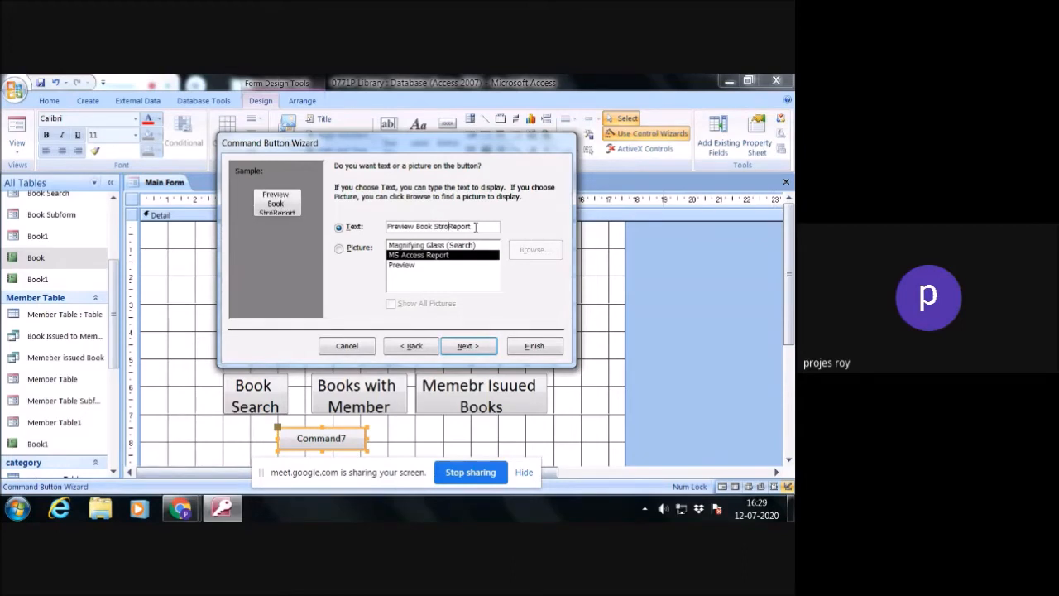
pyautogui.write('ck')
pyautogui.click(469, 346)
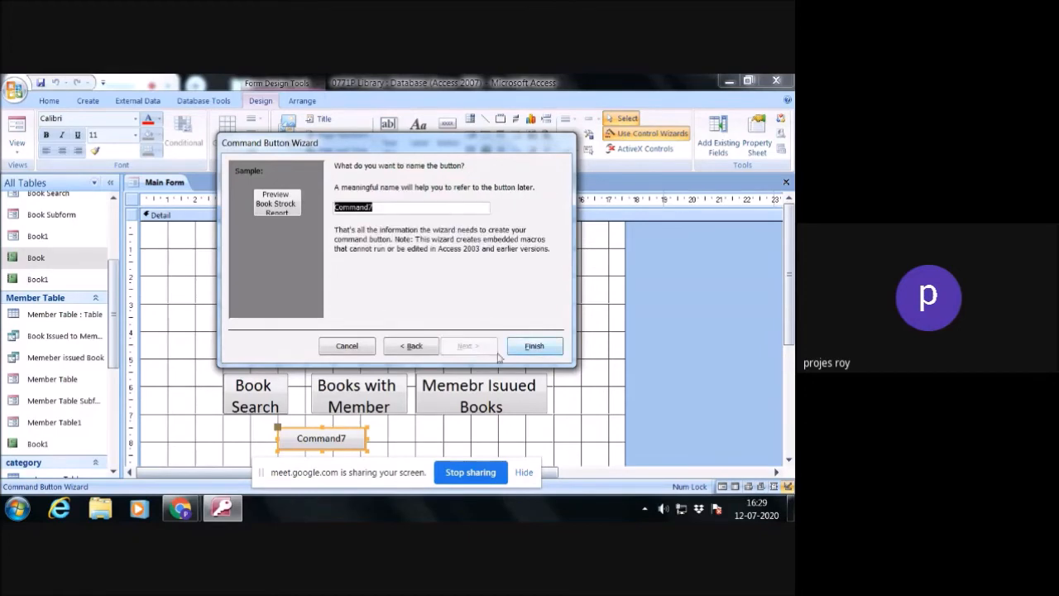
pyautogui.click(535, 347)
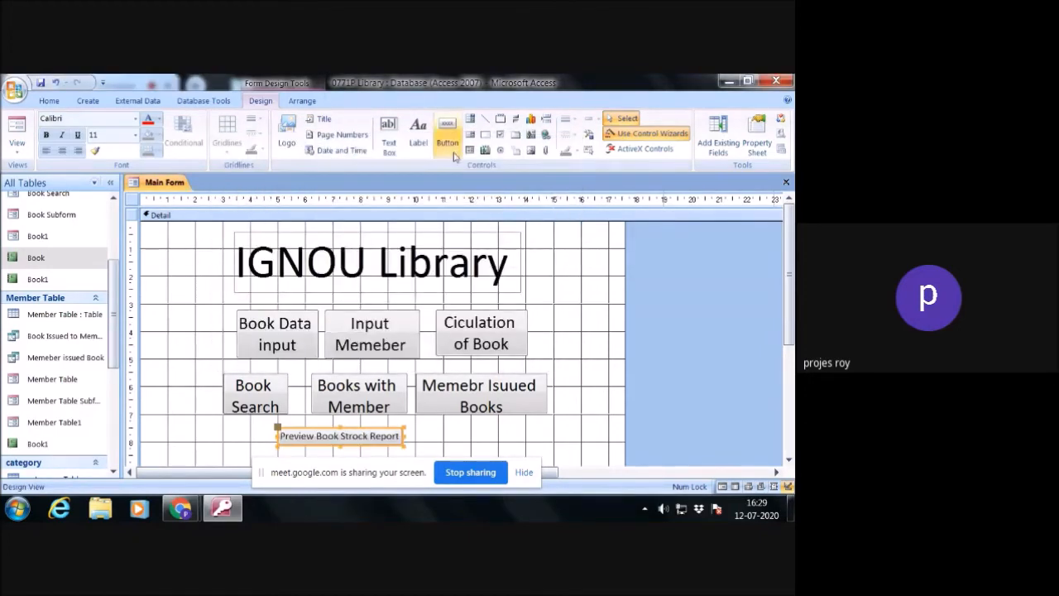
# - Add a command button beside Preview Book Strock Report on the Main Form that previews the Book1 report
pyautogui.click(449, 126)
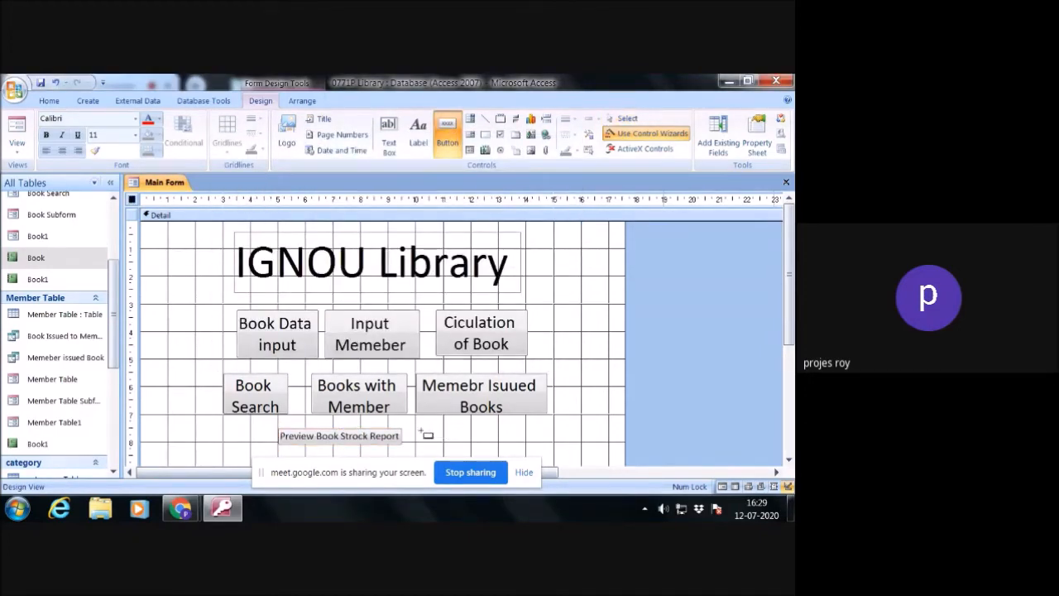
pyautogui.moveTo(421, 428); pyautogui.dragTo(534, 442)
pyautogui.click(379, 256)
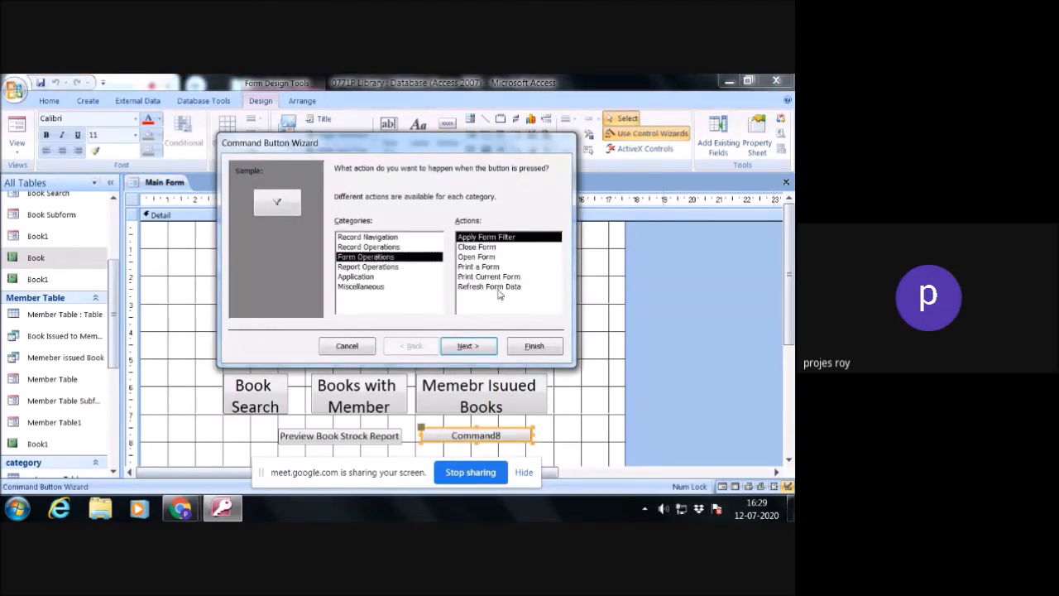
pyautogui.click(369, 267)
pyautogui.click(478, 257)
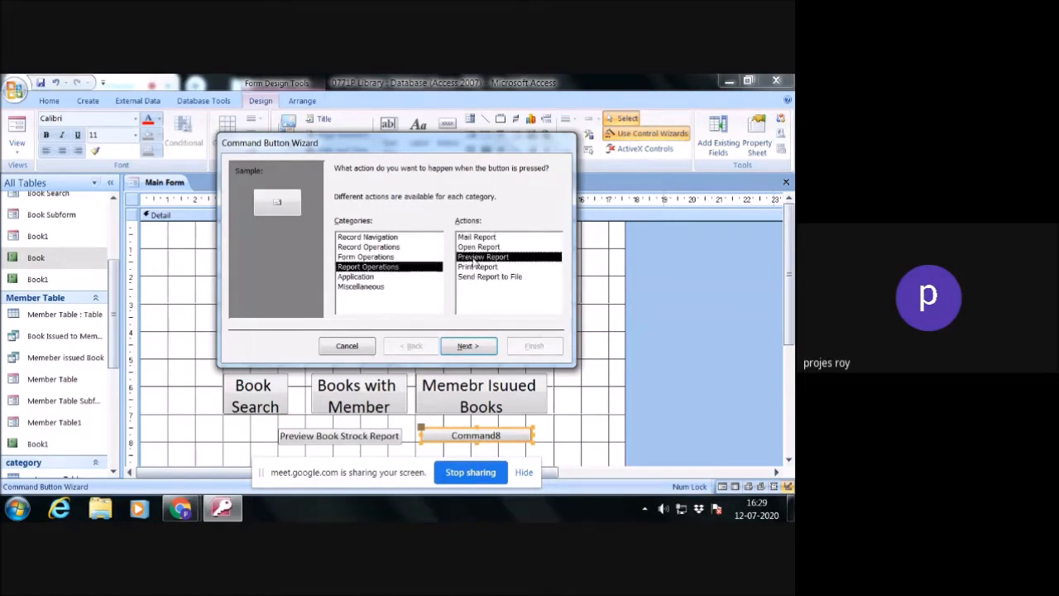
pyautogui.click(470, 346)
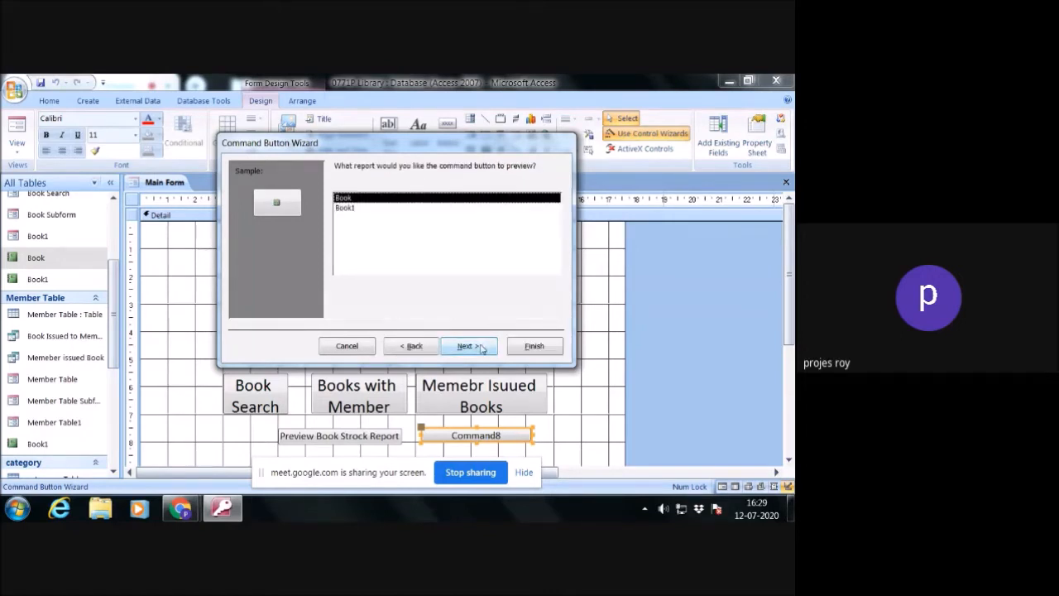
pyautogui.click(356, 210)
pyautogui.click(470, 346)
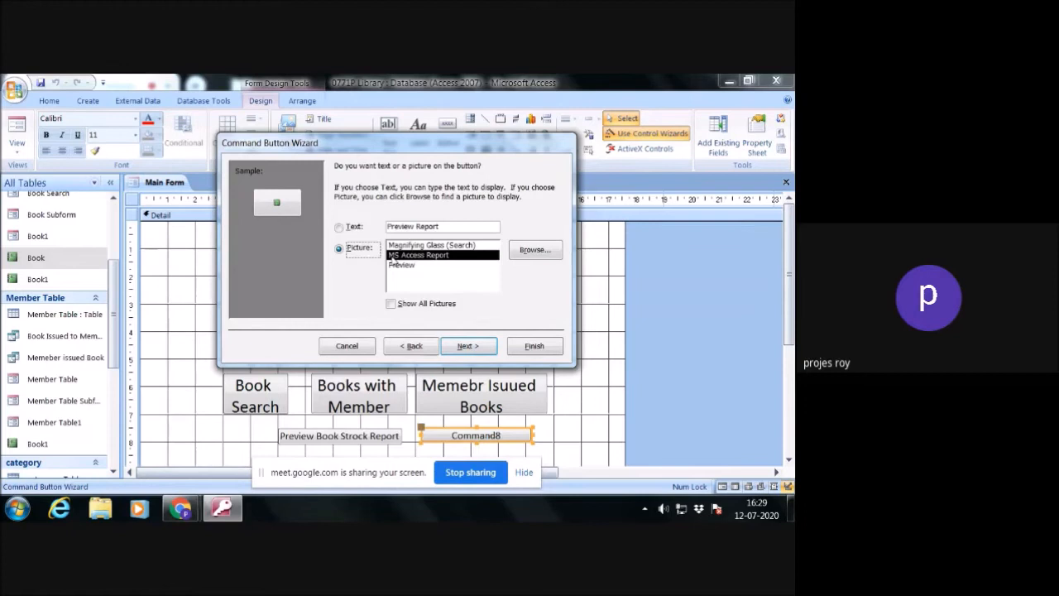
# - Give the new button the text caption Preview Circulation Report and complete it with its default name
pyautogui.click(343, 228)
pyautogui.moveTo(456, 228); pyautogui.dragTo(386, 228)
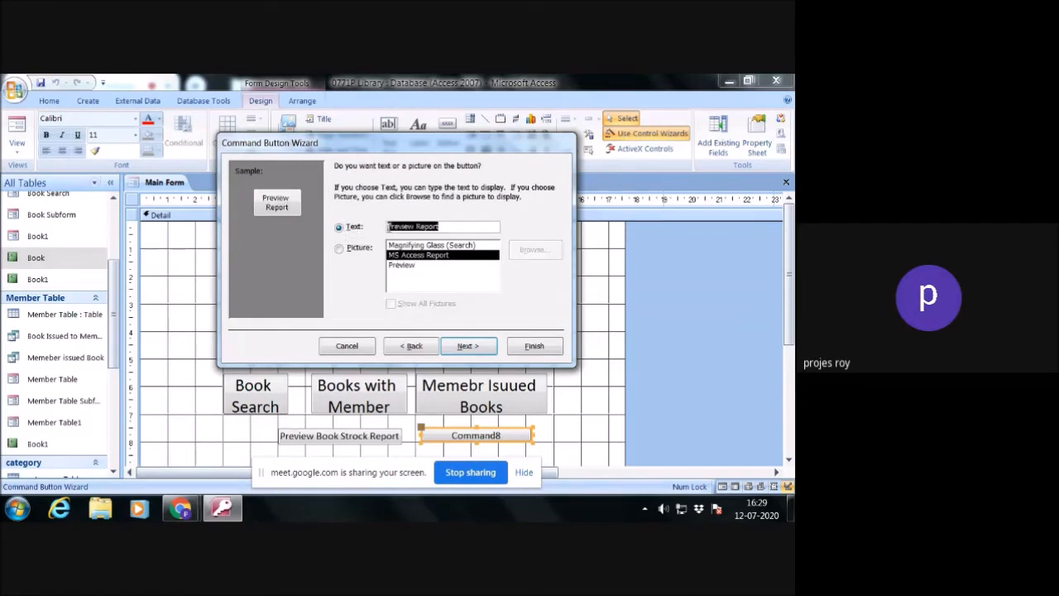
pyautogui.click(417, 229)
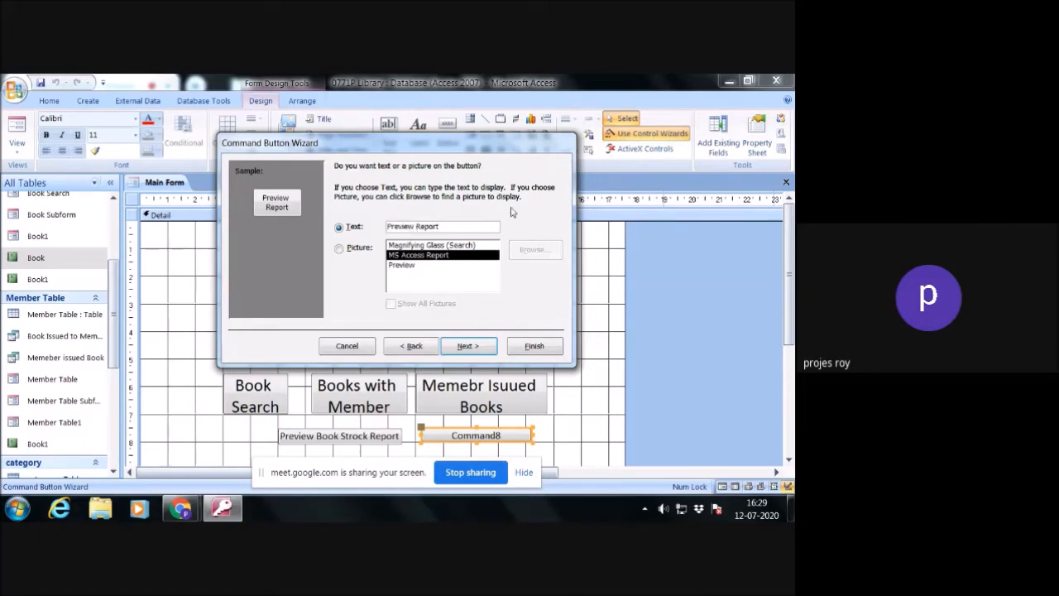
pyautogui.write('Circulation')
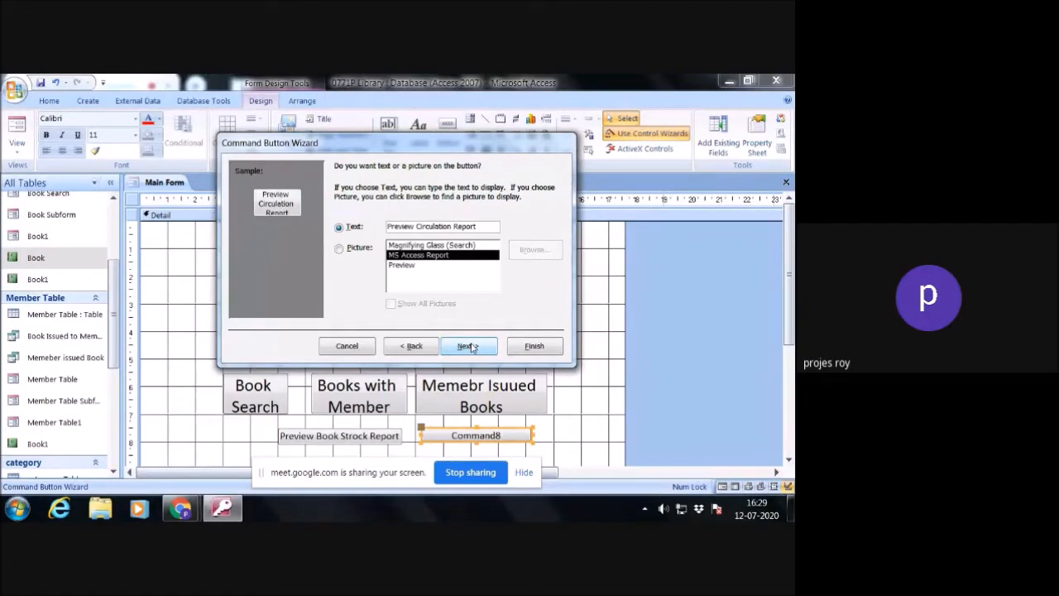
pyautogui.click(471, 346)
pyautogui.click(554, 347)
pyautogui.click(585, 361)
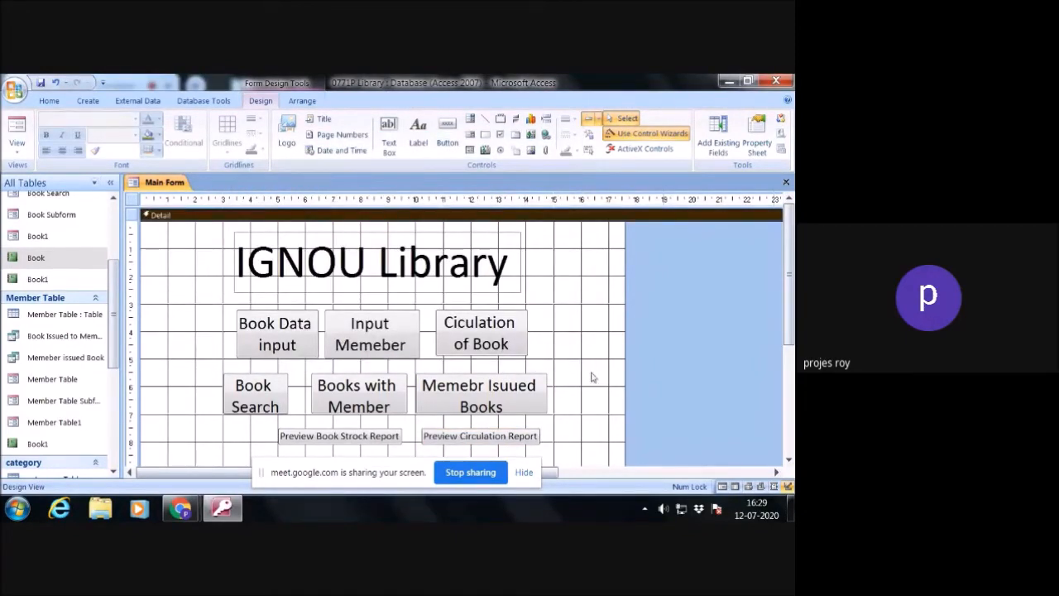
# - Close the Main Form, saving its design changes
pyautogui.click(786, 181)
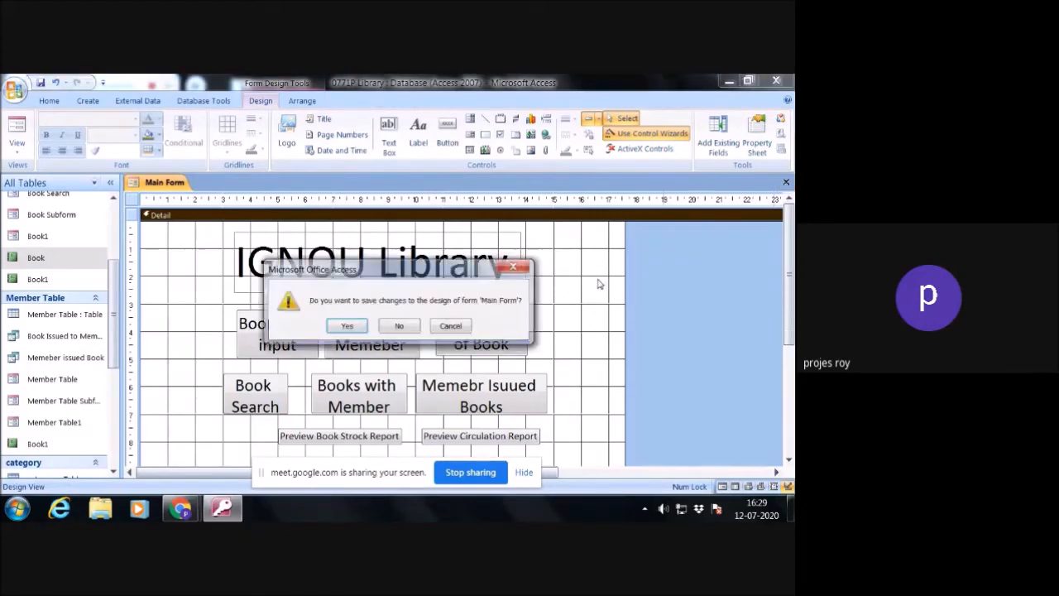
pyautogui.click(346, 326)
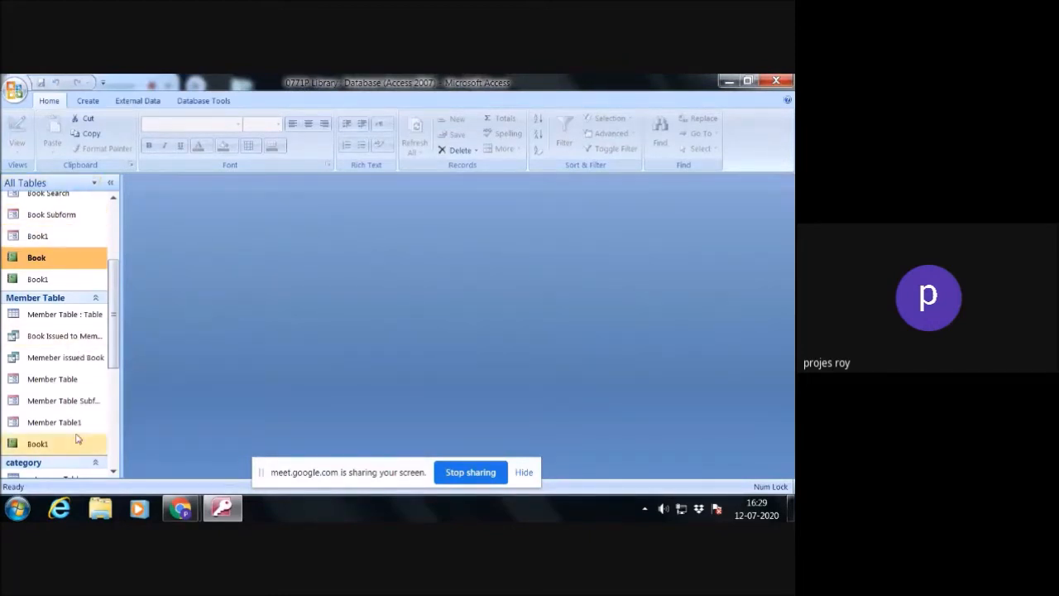
pyautogui.scroll(2, 95, 274)
pyautogui.scroll(-3, 95, 277)
pyautogui.scroll(-3, 97, 335)
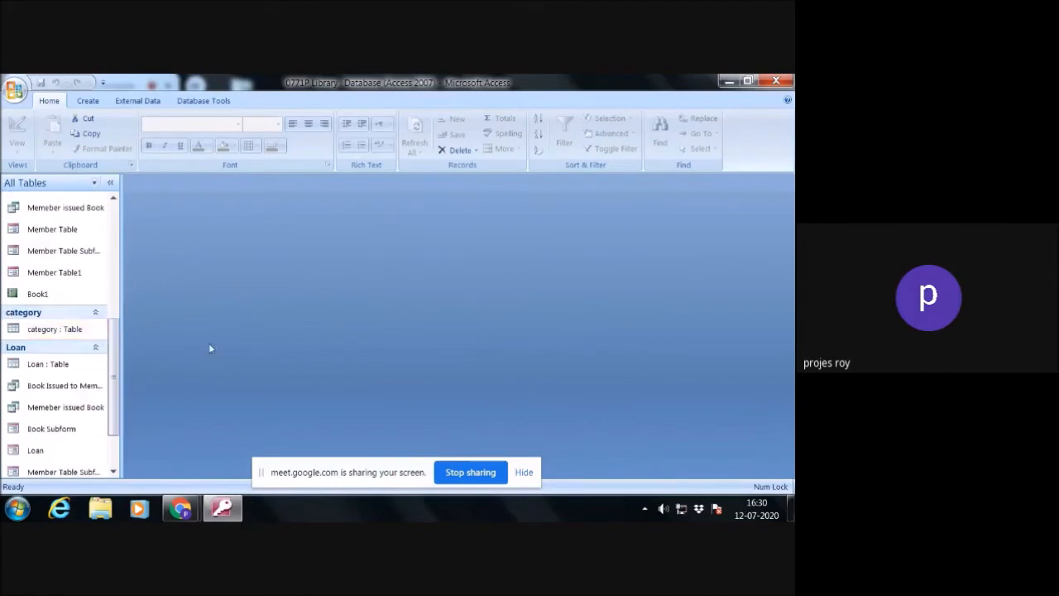
pyautogui.scroll(1, 87, 464)
pyautogui.scroll(-1, 87, 464)
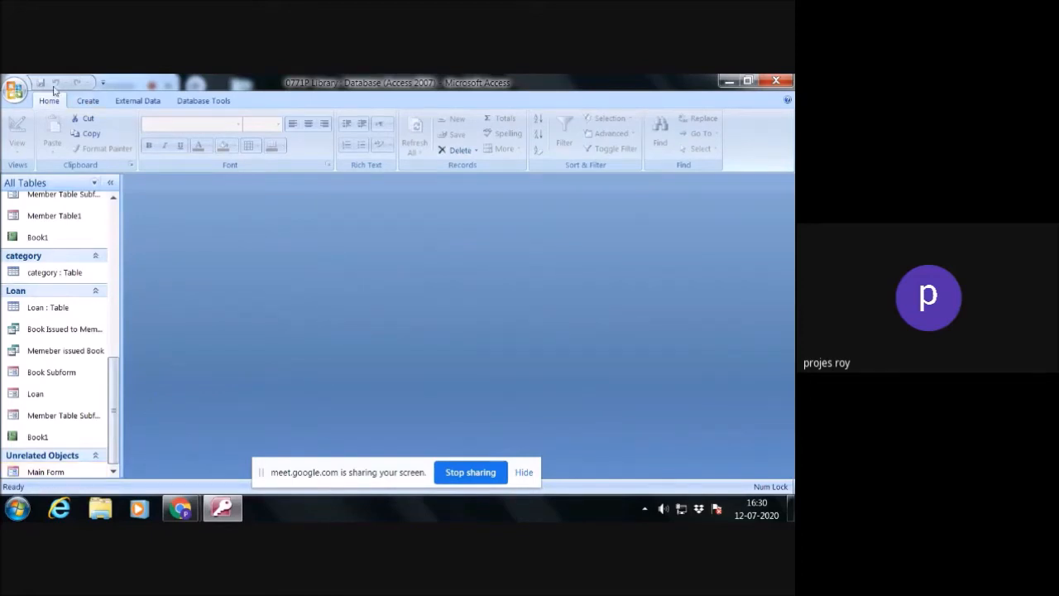
# - Set the current database's display form to Main Form in the Access options
pyautogui.click(19, 89)
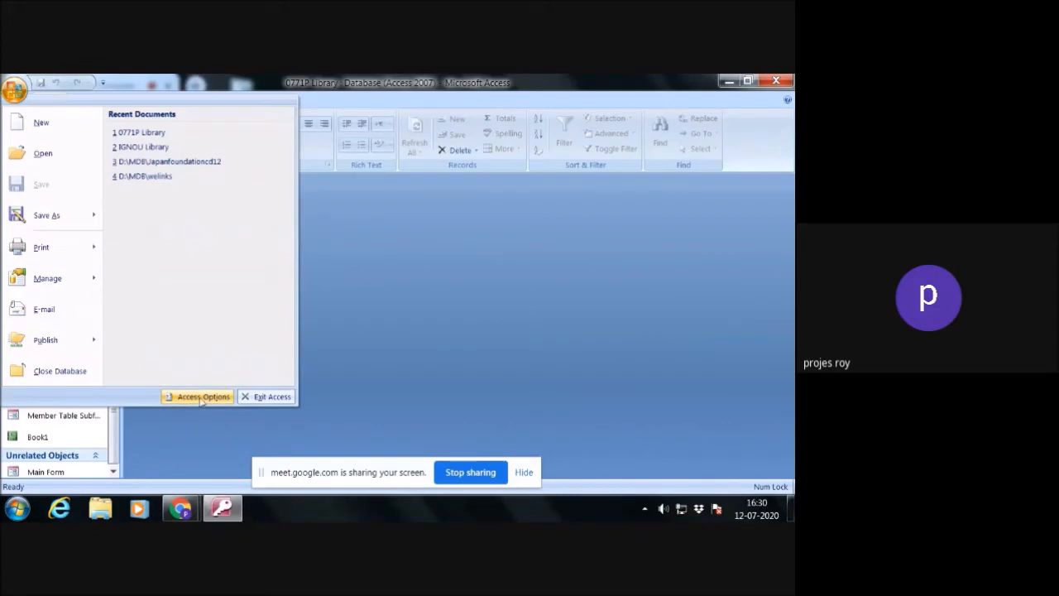
pyautogui.click(370, 334)
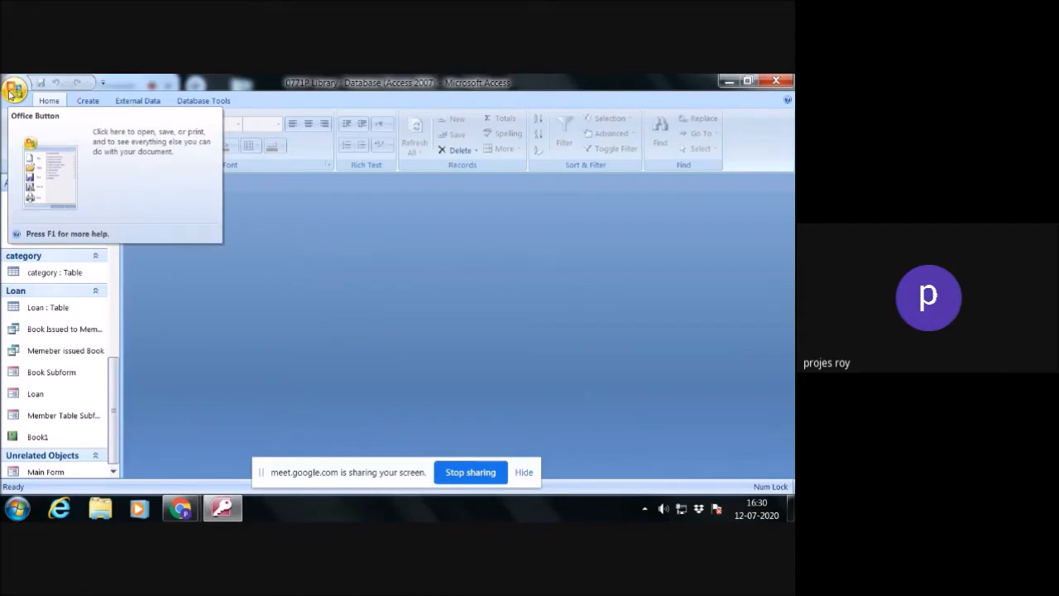
pyautogui.click(13, 88)
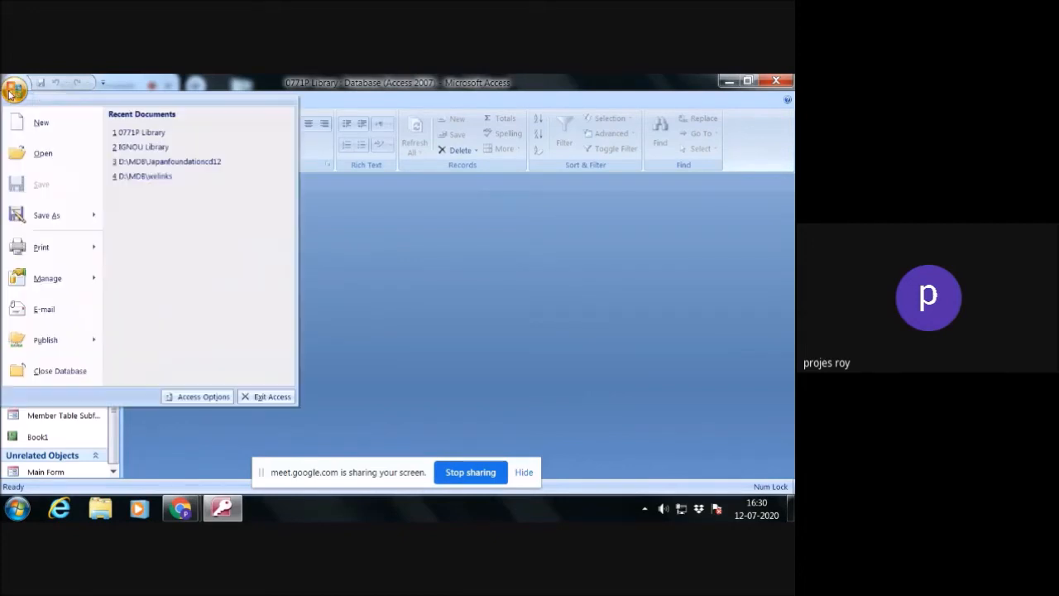
pyautogui.click(197, 396)
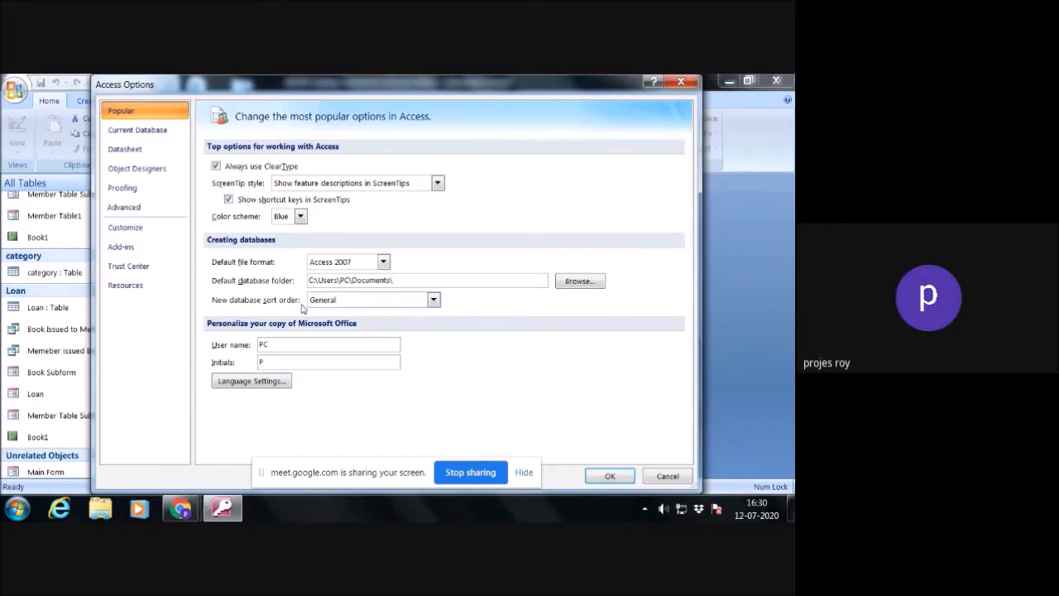
pyautogui.click(432, 300)
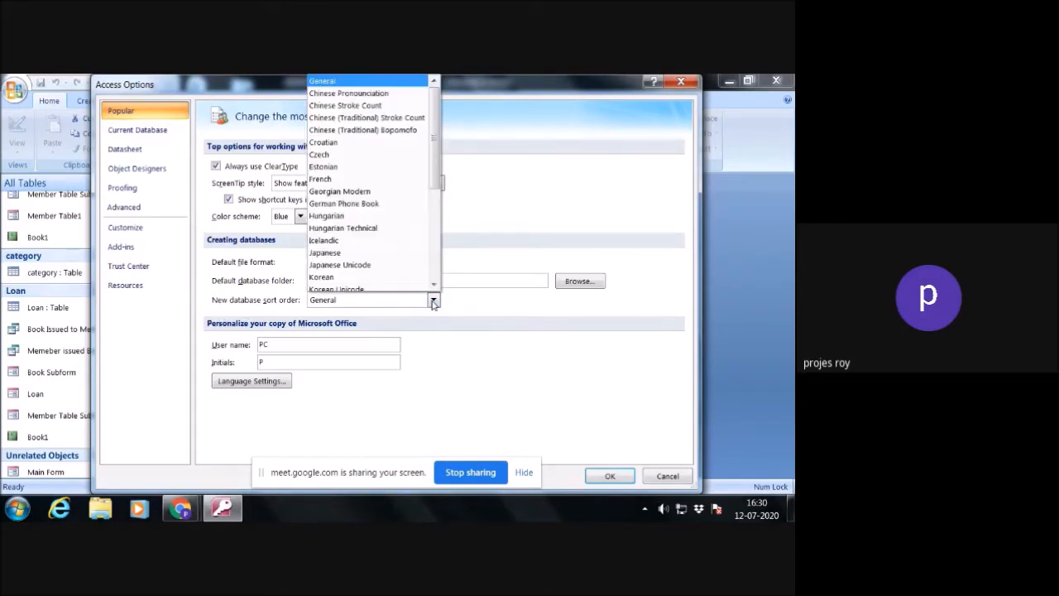
pyautogui.click(433, 300)
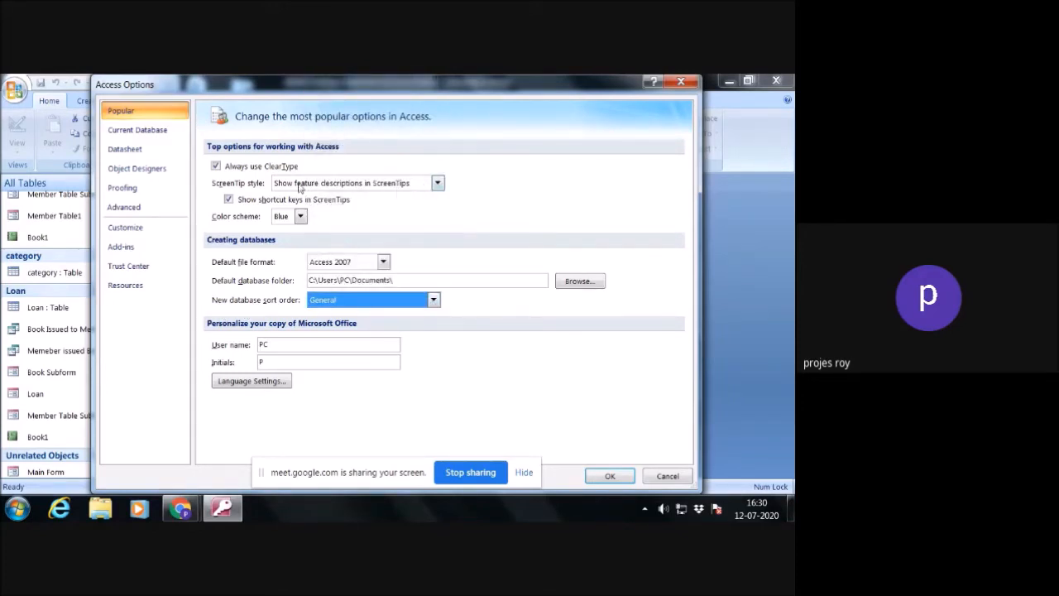
pyautogui.click(138, 130)
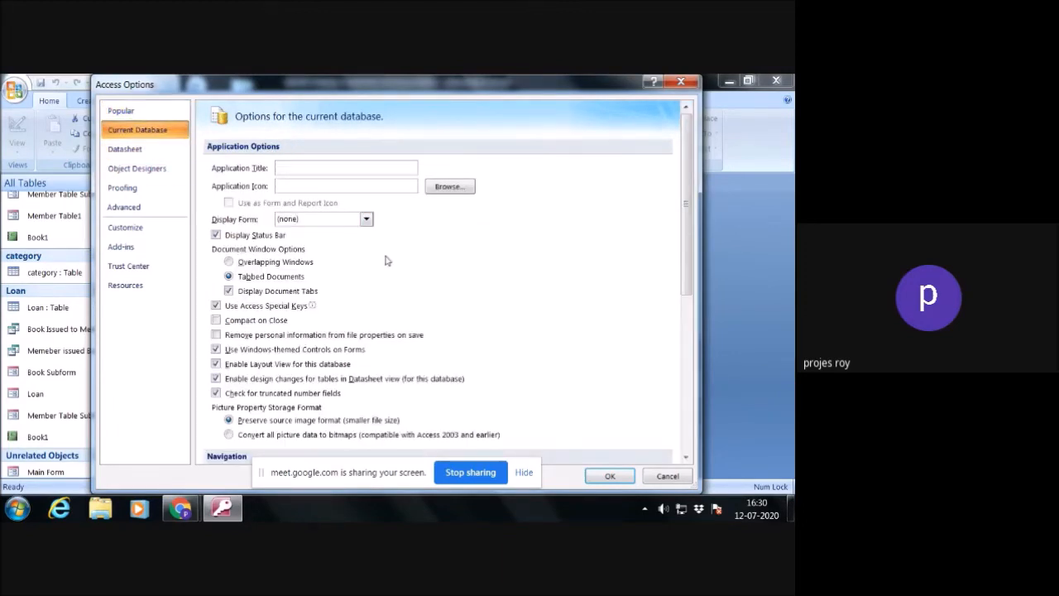
pyautogui.click(366, 219)
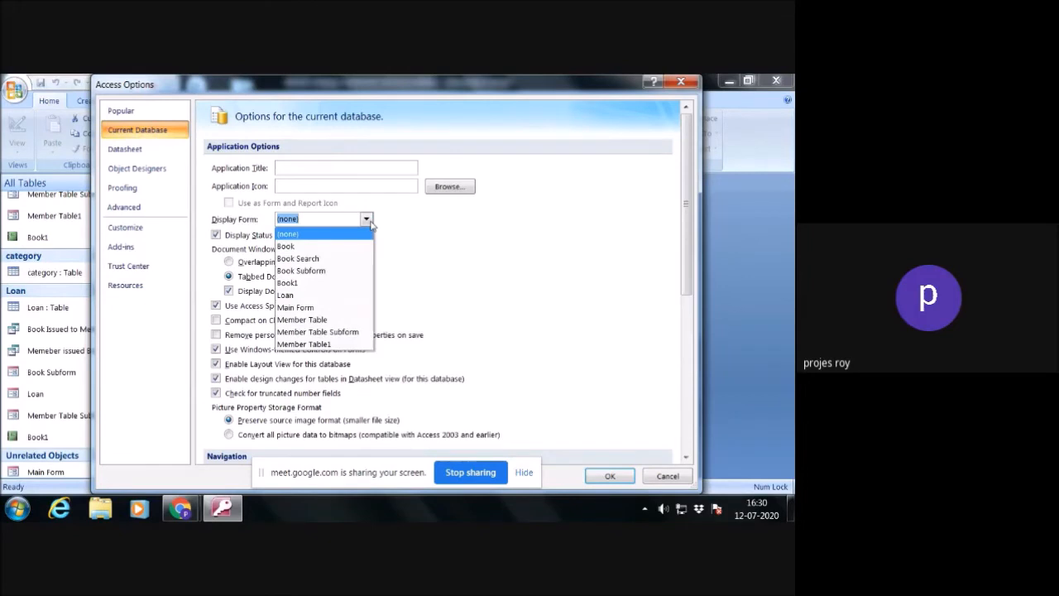
pyautogui.click(327, 307)
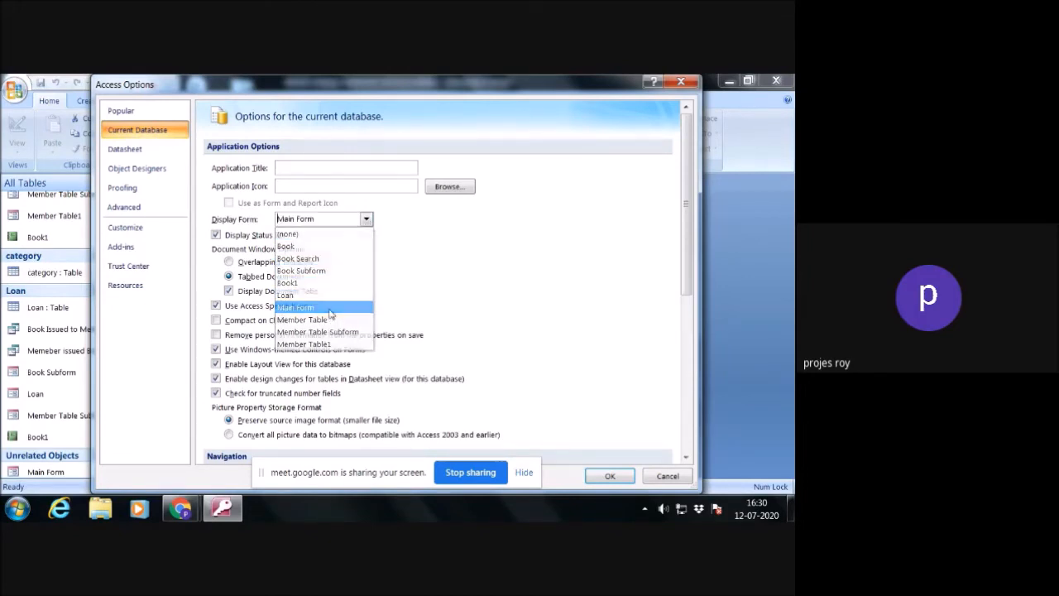
pyautogui.click(367, 219)
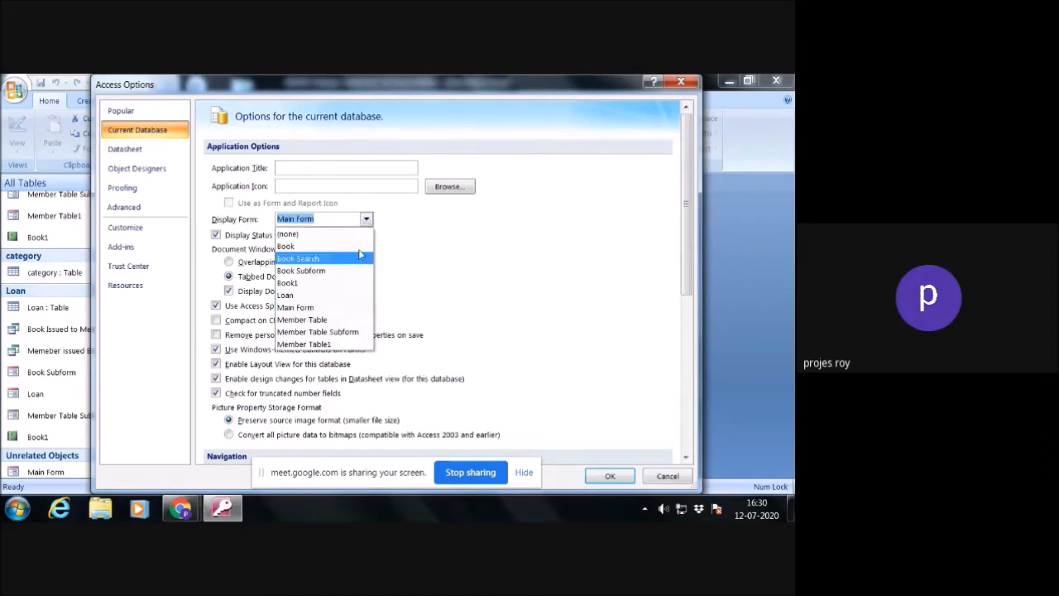
pyautogui.click(319, 310)
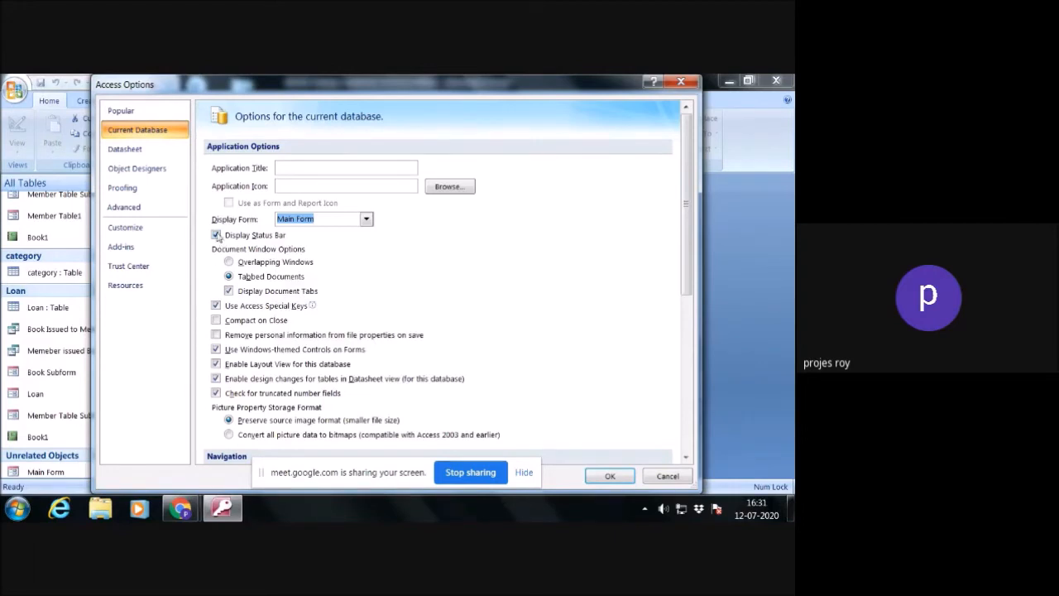
# - Turn off the status bar, document tabs, Access special keys, Windows-themed controls, Layout View, Datasheet-view design changes and truncated number checking
pyautogui.click(216, 235)
pyautogui.click(228, 291)
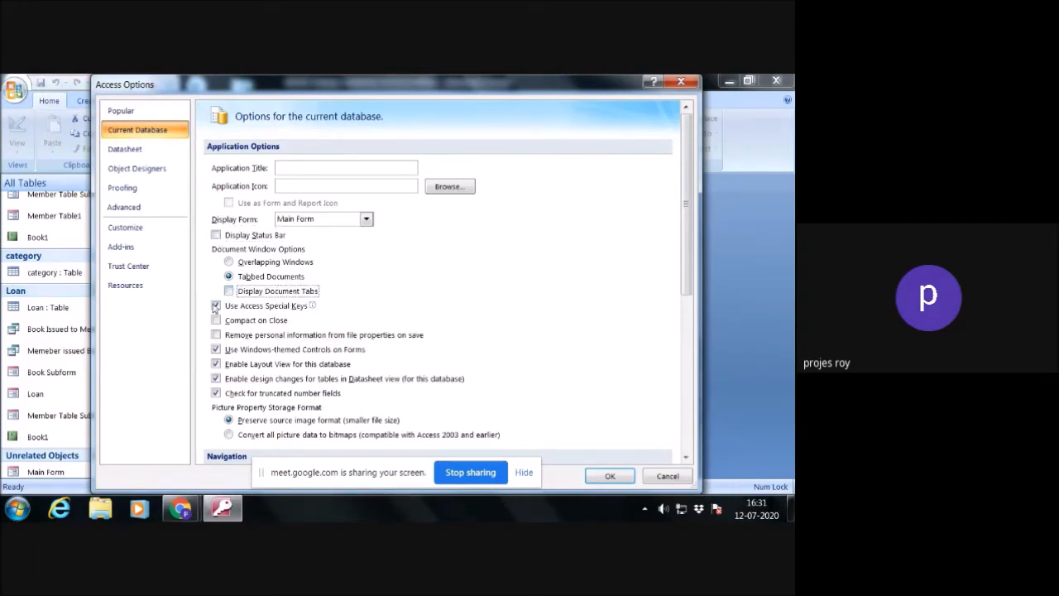
pyautogui.click(216, 306)
pyautogui.click(215, 349)
pyautogui.click(216, 363)
pyautogui.click(216, 378)
pyautogui.click(216, 393)
# - Turn off the Navigation Pane, full menus, default shortcut menus, name AutoCorrect tracking, and value lists for local indexed and nonindexed fields
pyautogui.scroll(-3, 271, 394)
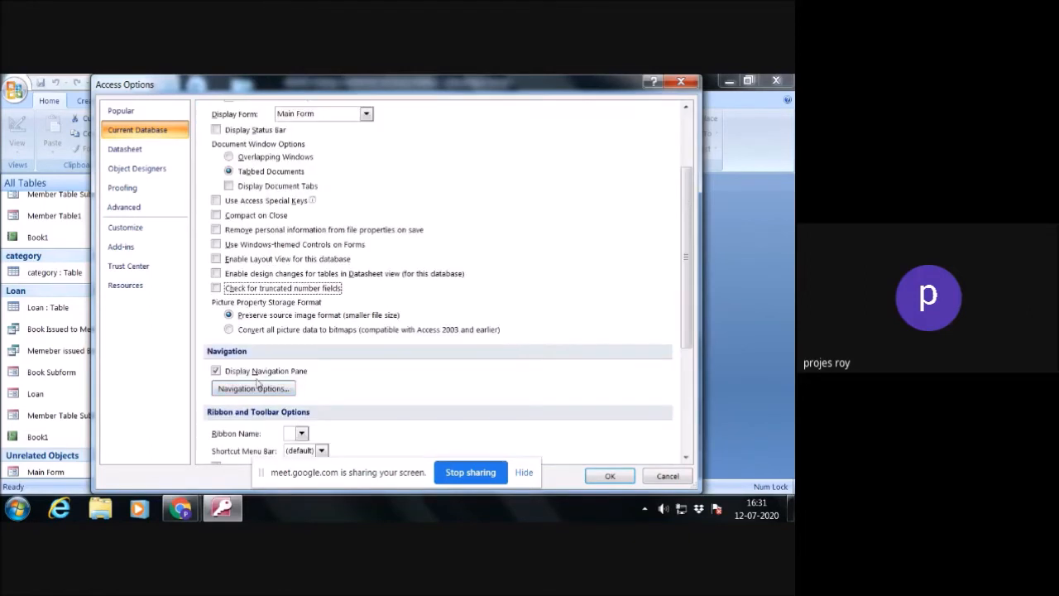
pyautogui.click(228, 371)
pyautogui.scroll(-4, 265, 372)
pyautogui.click(216, 326)
pyautogui.click(216, 340)
pyautogui.click(216, 382)
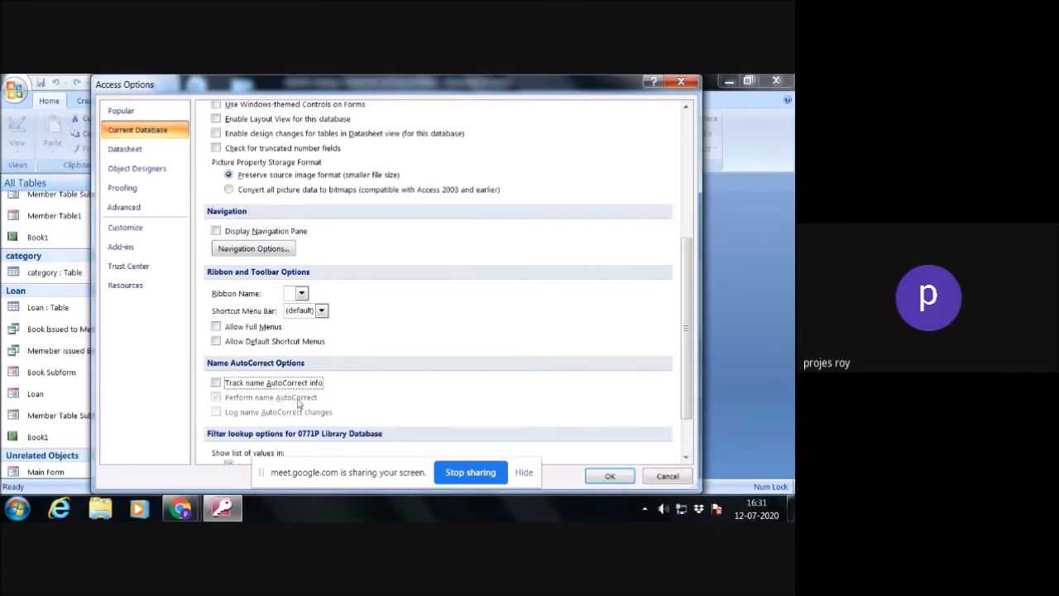
pyautogui.scroll(-2, 222, 397)
pyautogui.click(229, 403)
pyautogui.click(228, 418)
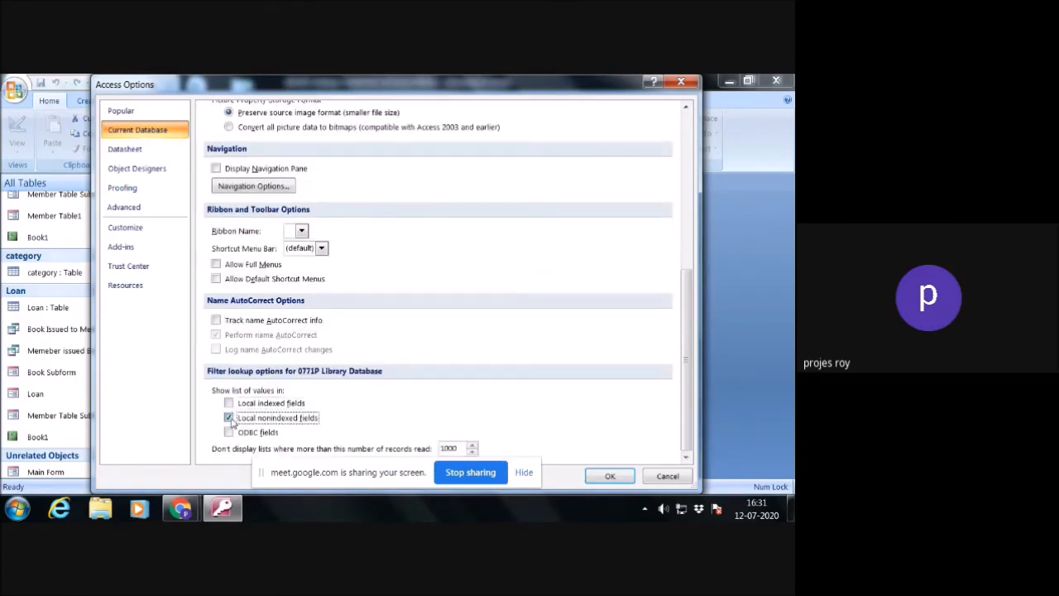
# - Set the application title to IGNOU Library without choosing an icon, and apply the current database options
pyautogui.scroll(8, 394, 374)
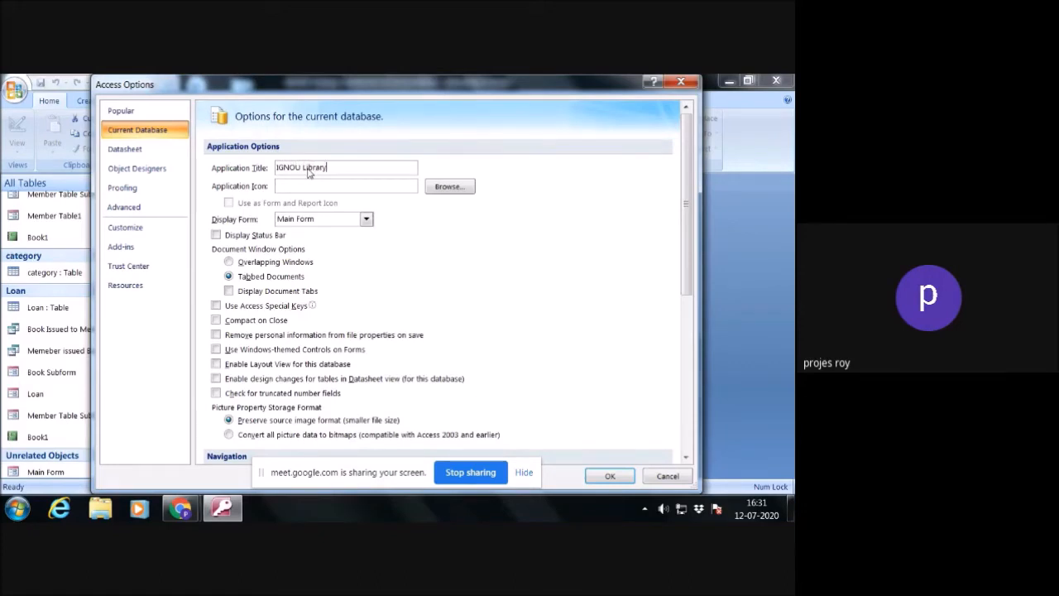
pyautogui.click(449, 187)
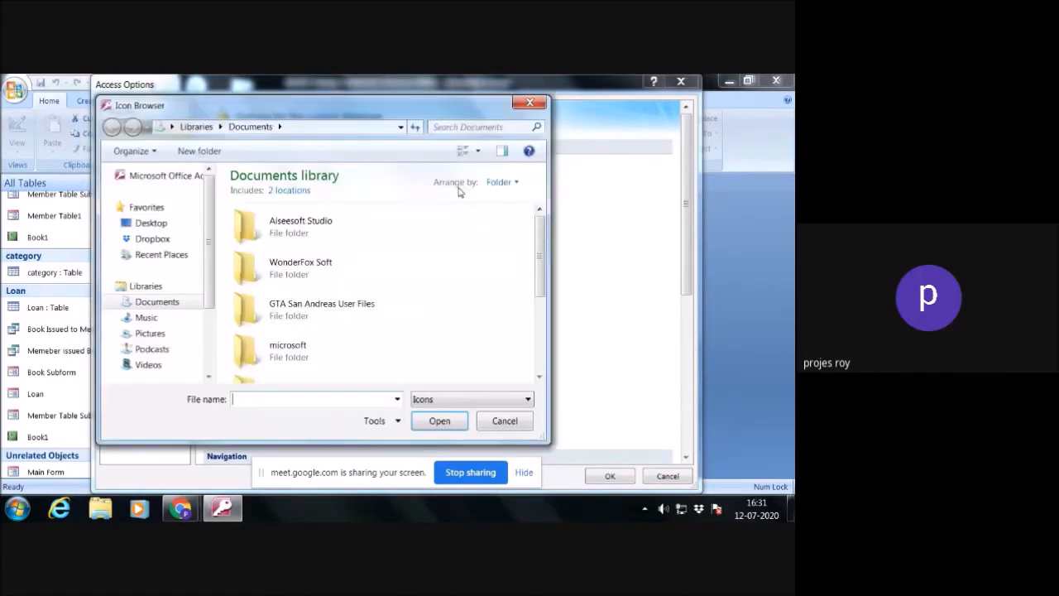
pyautogui.click(511, 427)
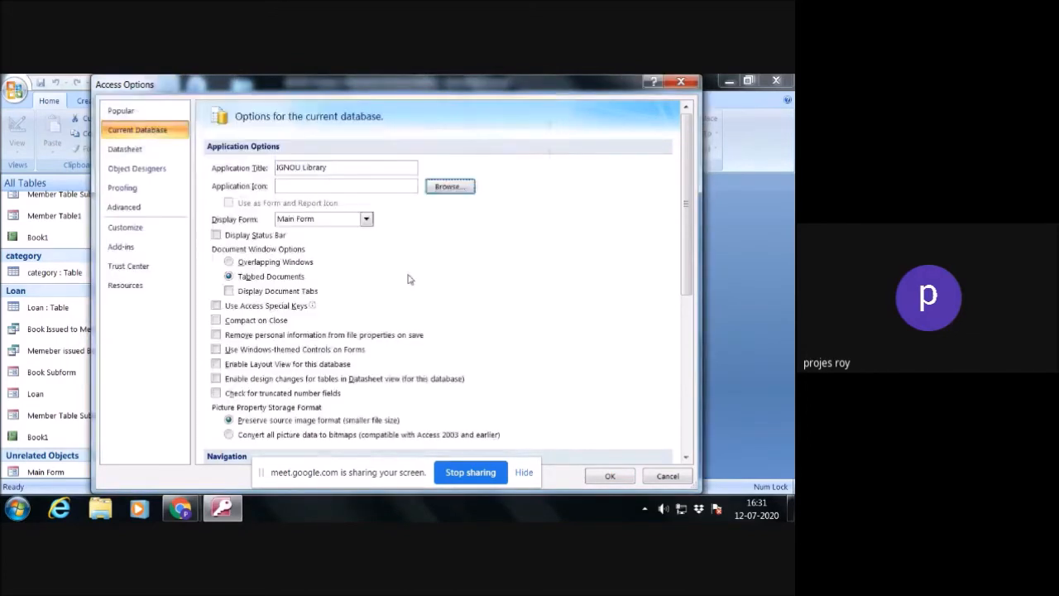
pyautogui.click(609, 477)
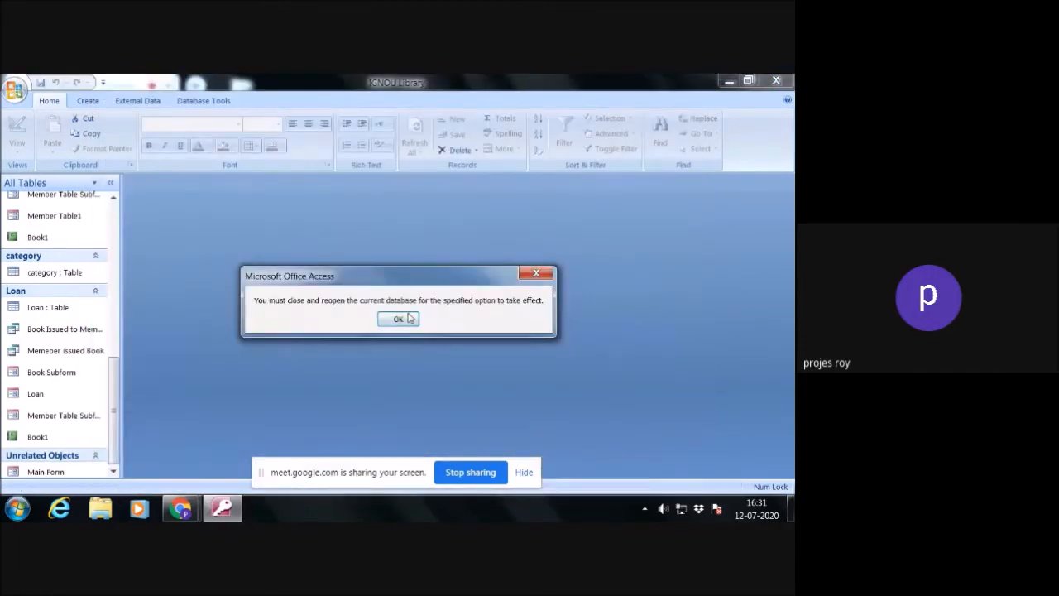
pyautogui.click(398, 319)
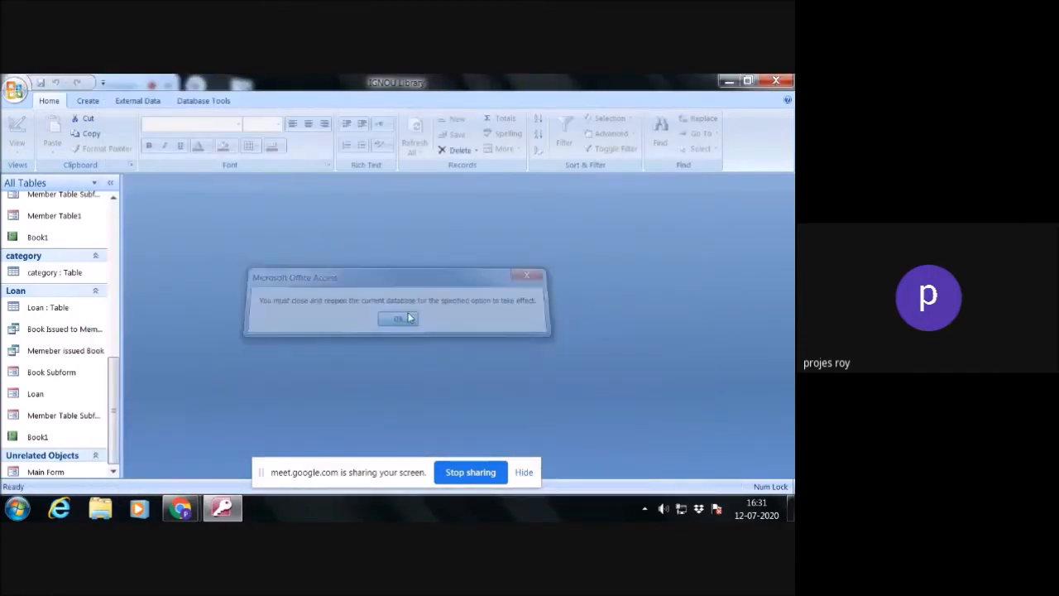
# - Restart Access with the 0771P Library database to load its startup form, and dismiss the security warning
pyautogui.click(790, 81)
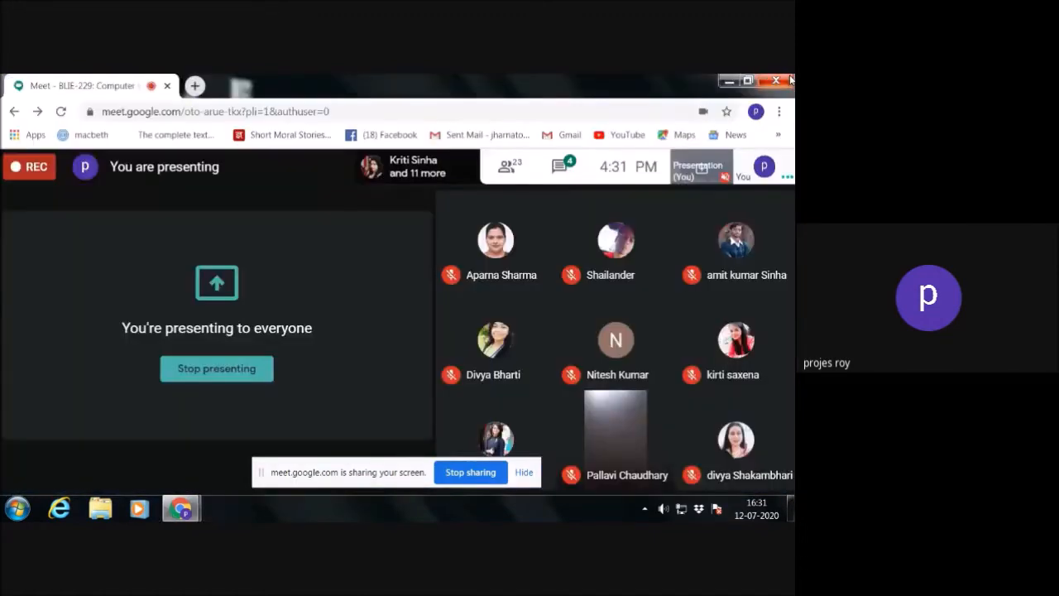
pyautogui.click(10, 515)
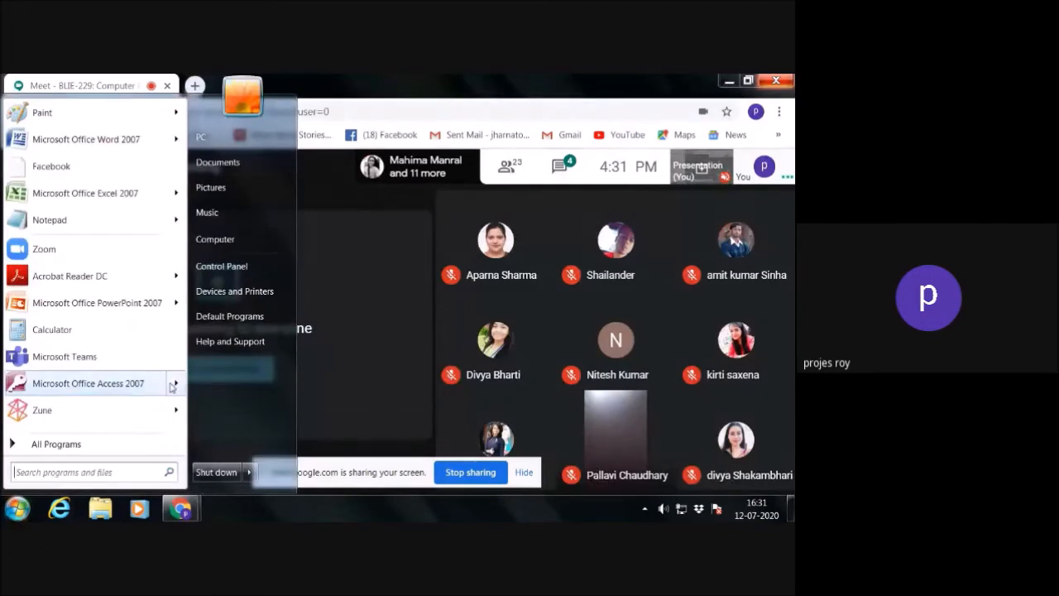
pyautogui.moveTo(107, 384)
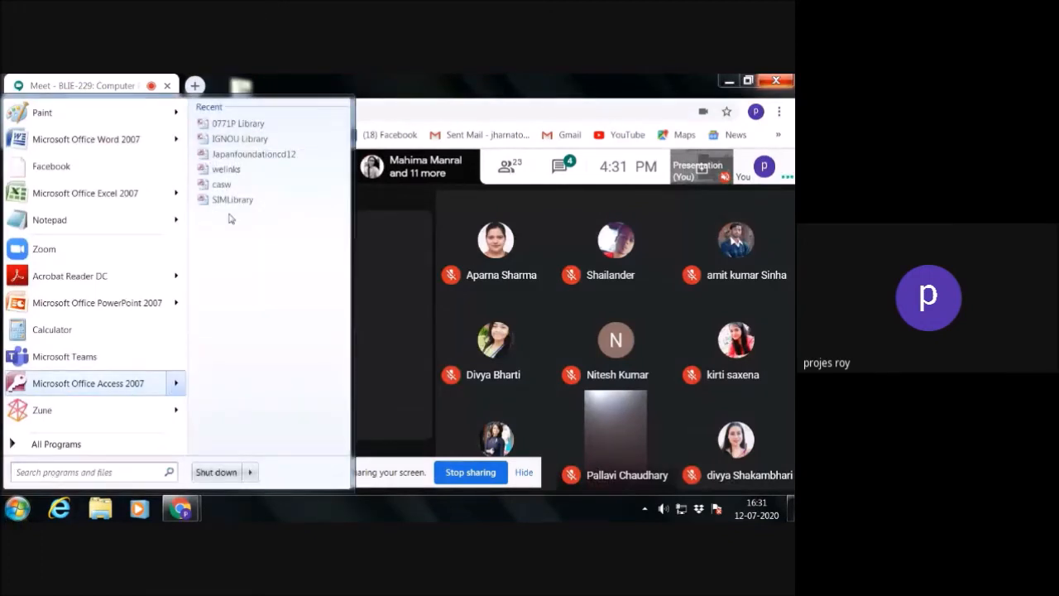
pyautogui.click(250, 125)
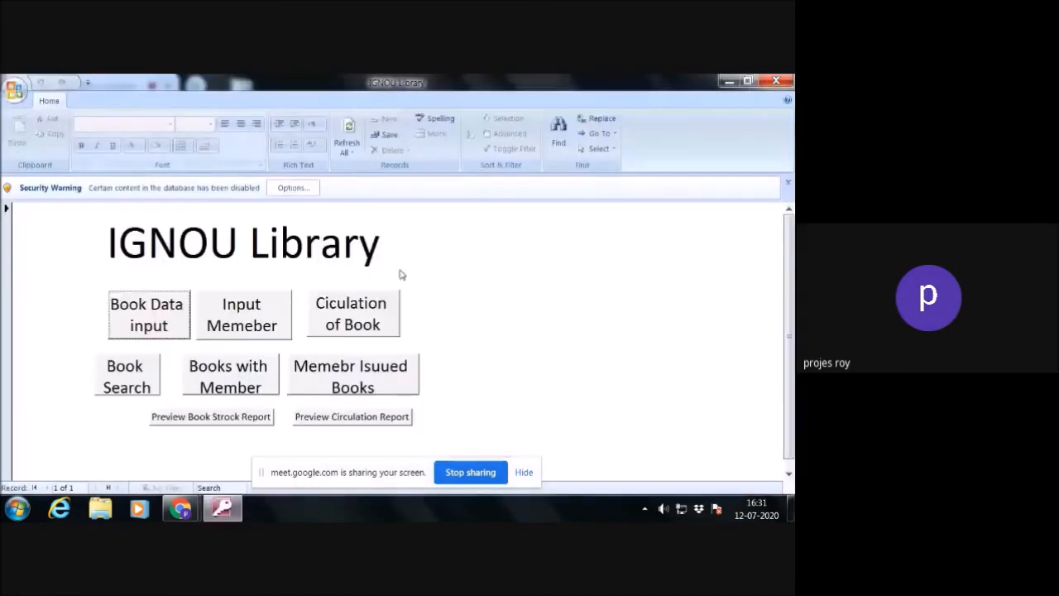
pyautogui.click(788, 183)
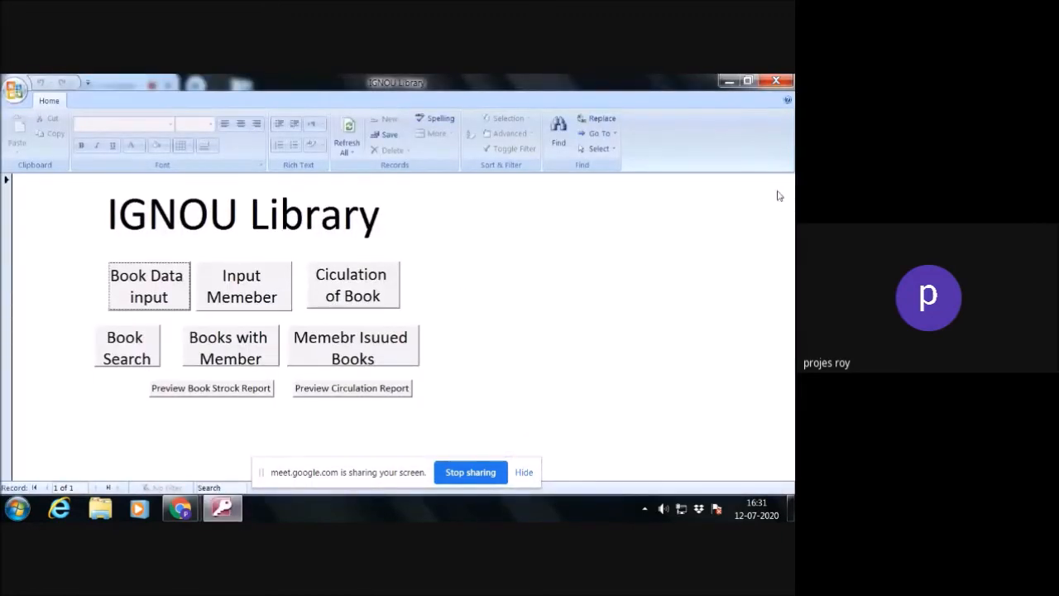
pyautogui.click(6, 182)
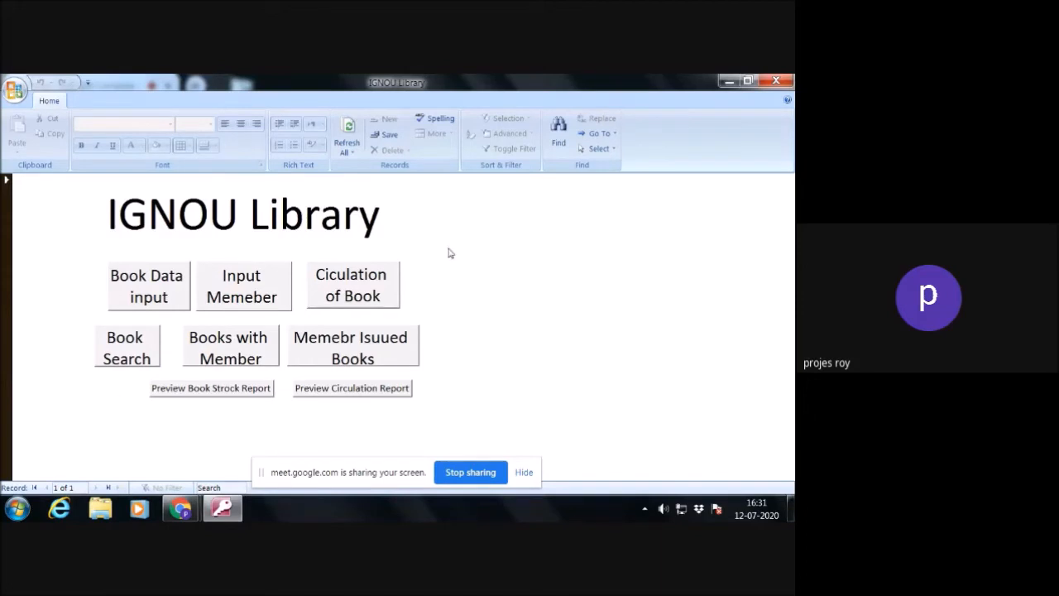
# - Check the main form's links to the Book, Member Table and Loan forms, closing each form after viewing it
pyautogui.click(169, 292)
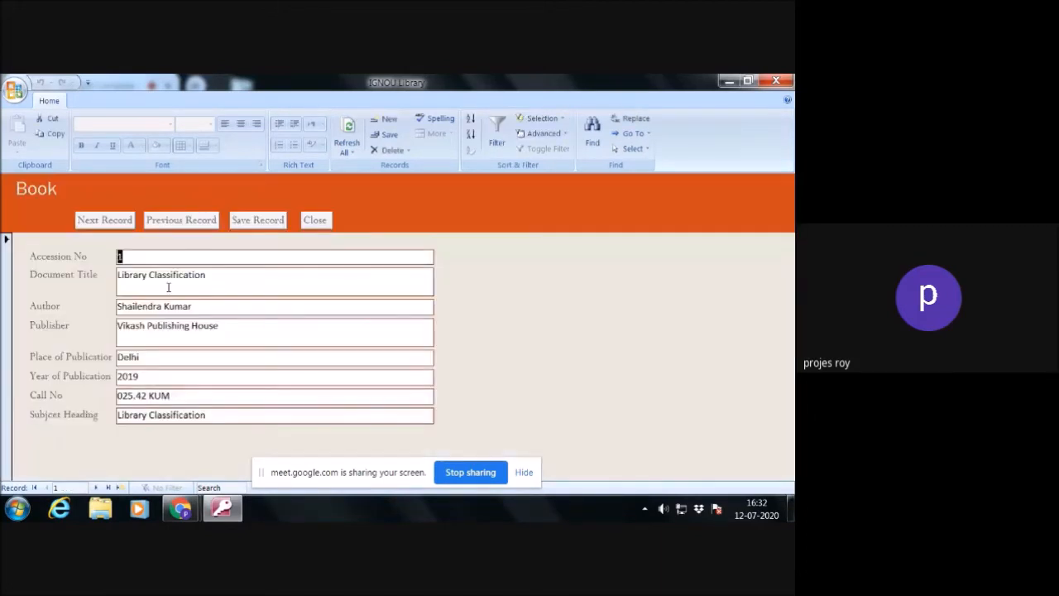
pyautogui.click(315, 220)
pyautogui.click(245, 286)
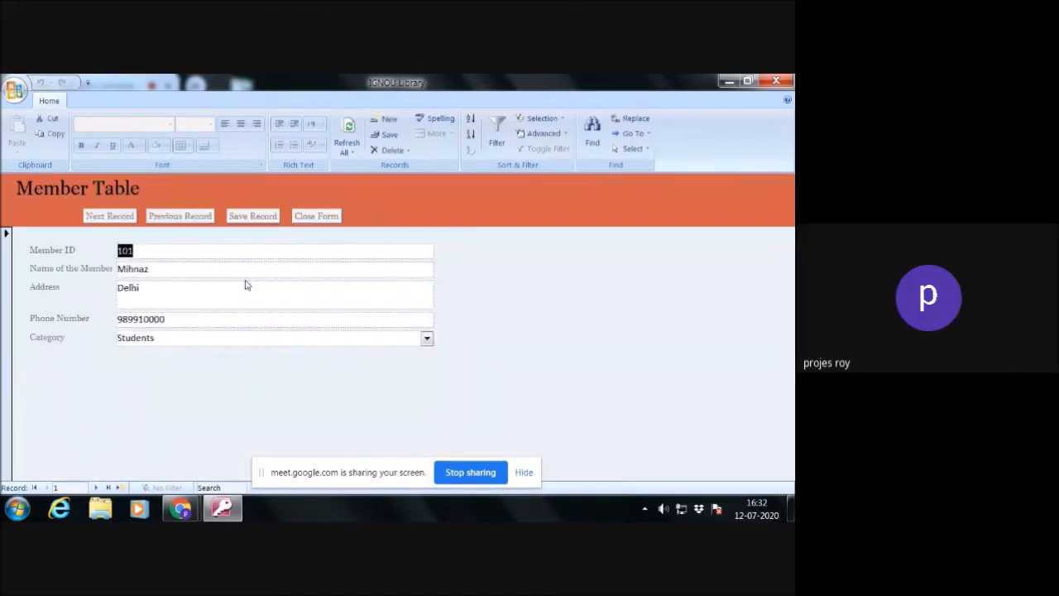
pyautogui.click(315, 220)
pyautogui.click(338, 283)
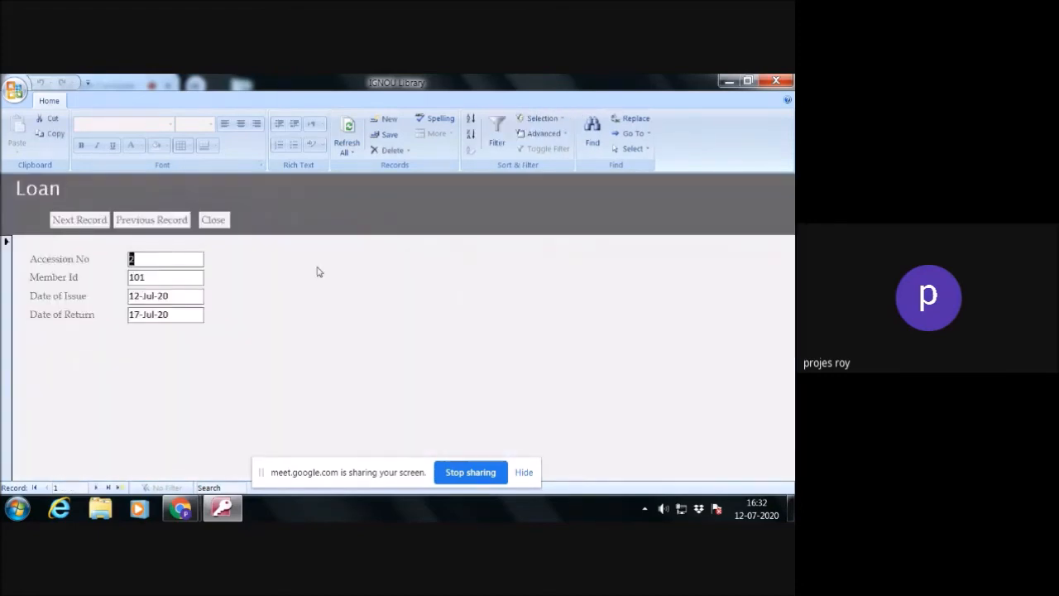
pyautogui.click(213, 219)
# - Check the main form's book search, books with member and member issued books links, leaving the book title search blank
pyautogui.click(126, 347)
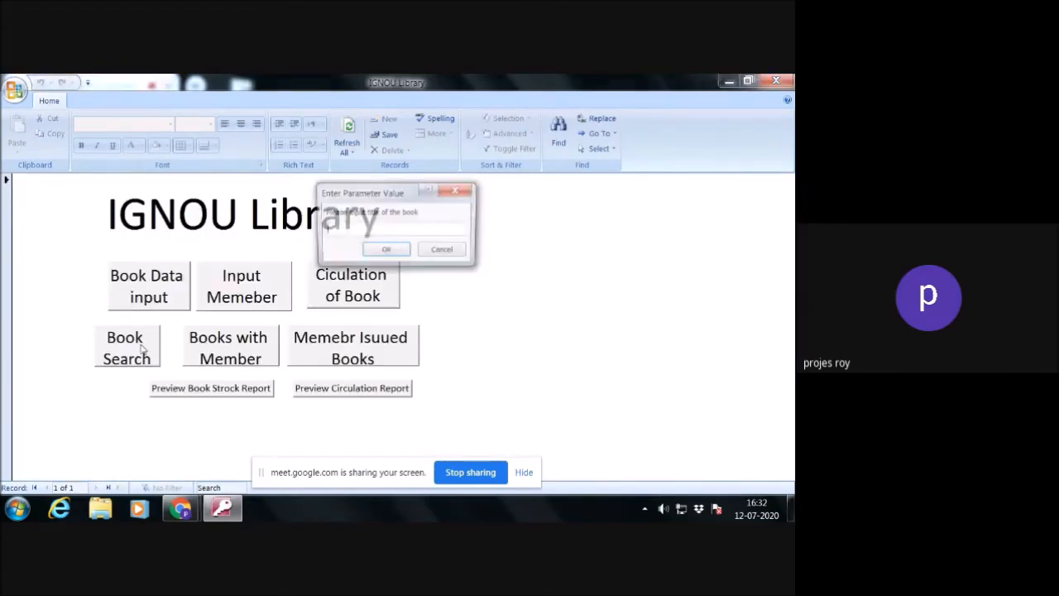
pyautogui.click(459, 253)
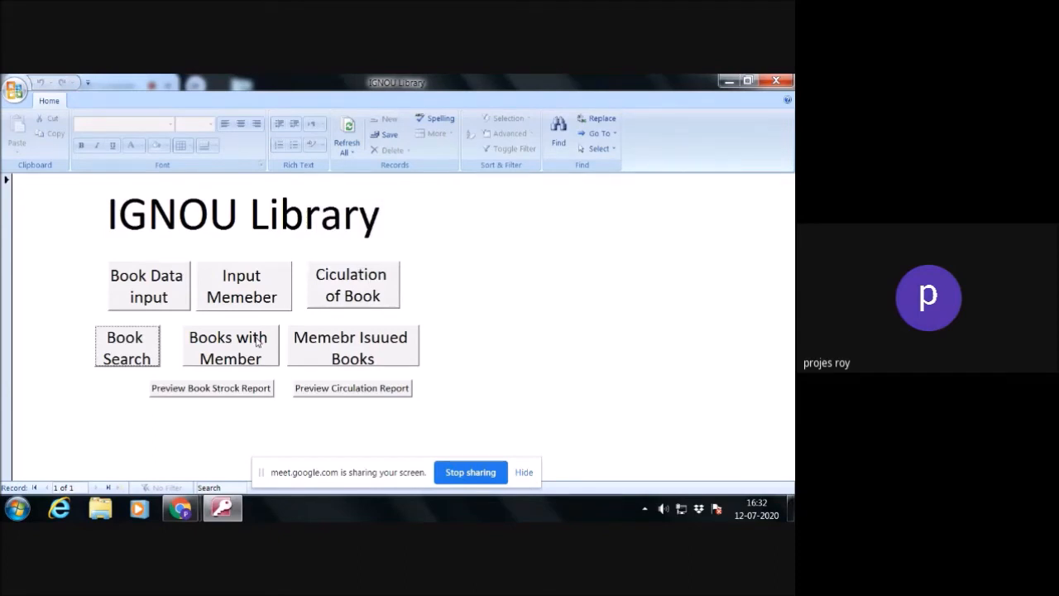
pyautogui.click(258, 343)
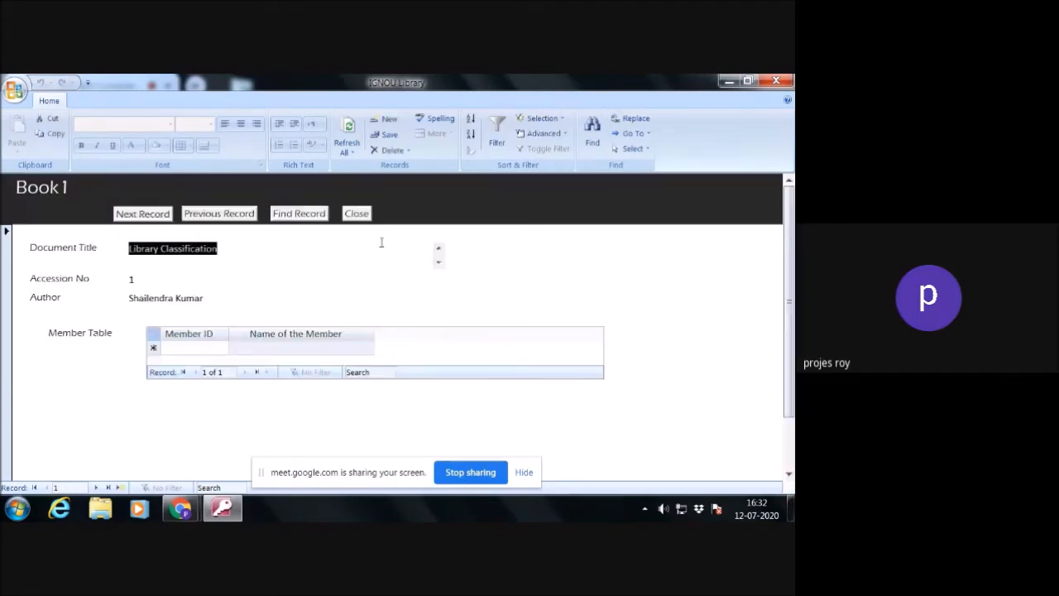
pyautogui.click(356, 214)
pyautogui.click(357, 346)
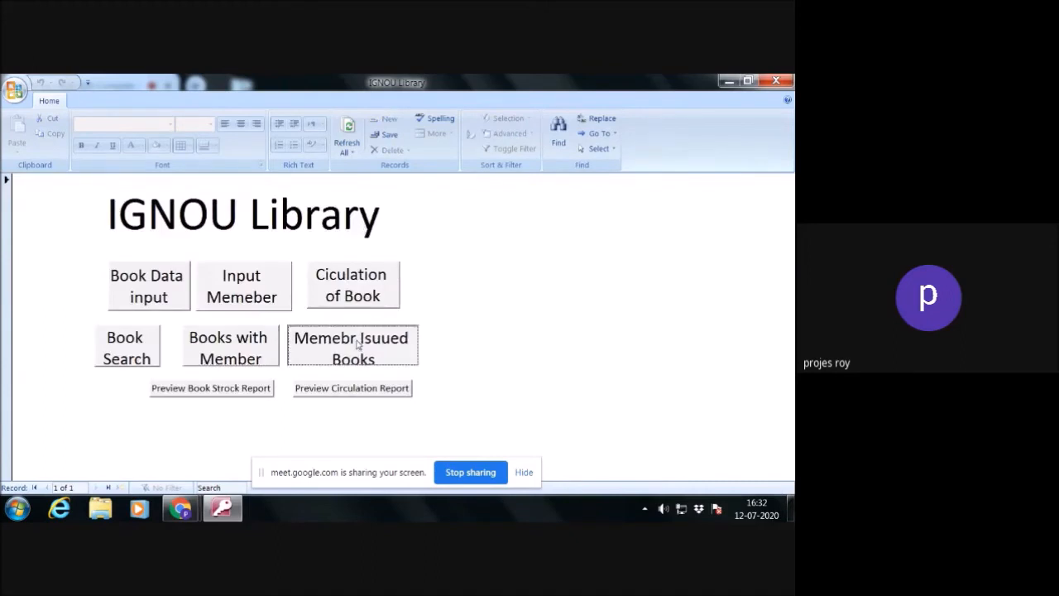
pyautogui.click(418, 210)
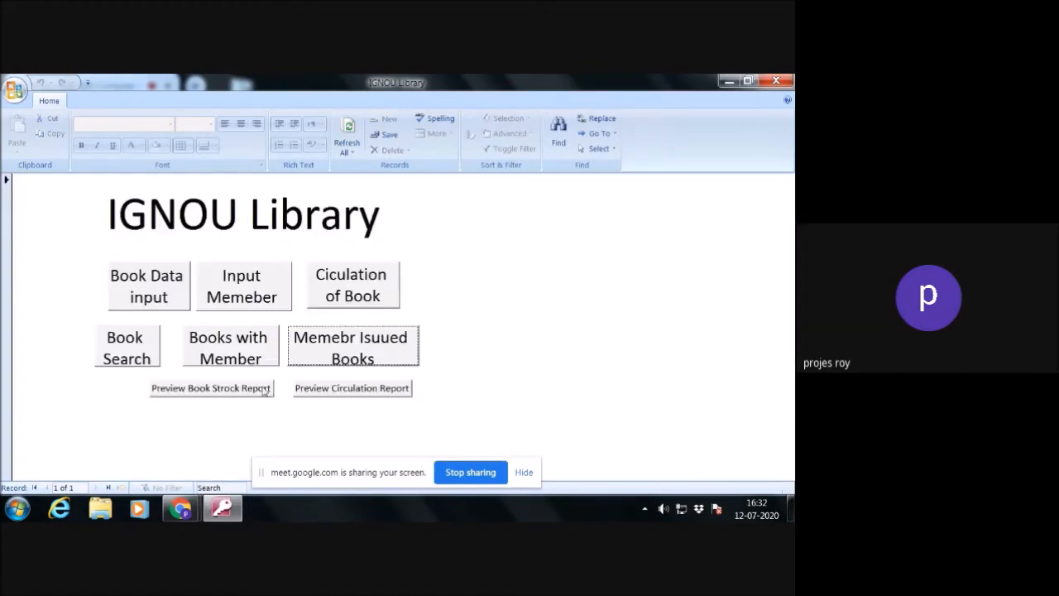
# - Preview the book stock report and the circulation report from the main form, closing each preview
pyautogui.click(235, 389)
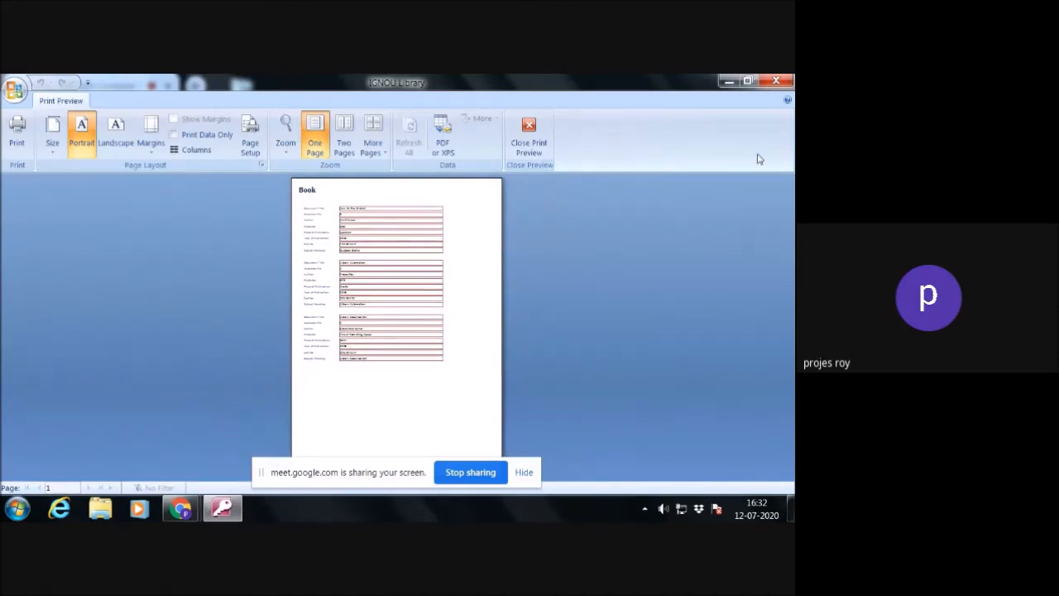
pyautogui.click(526, 155)
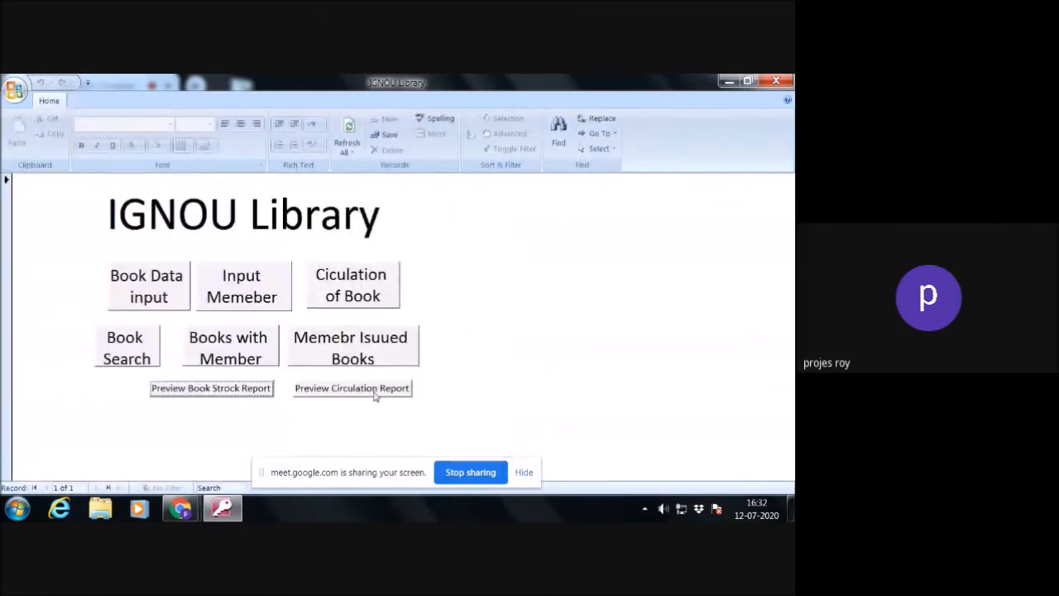
pyautogui.click(377, 392)
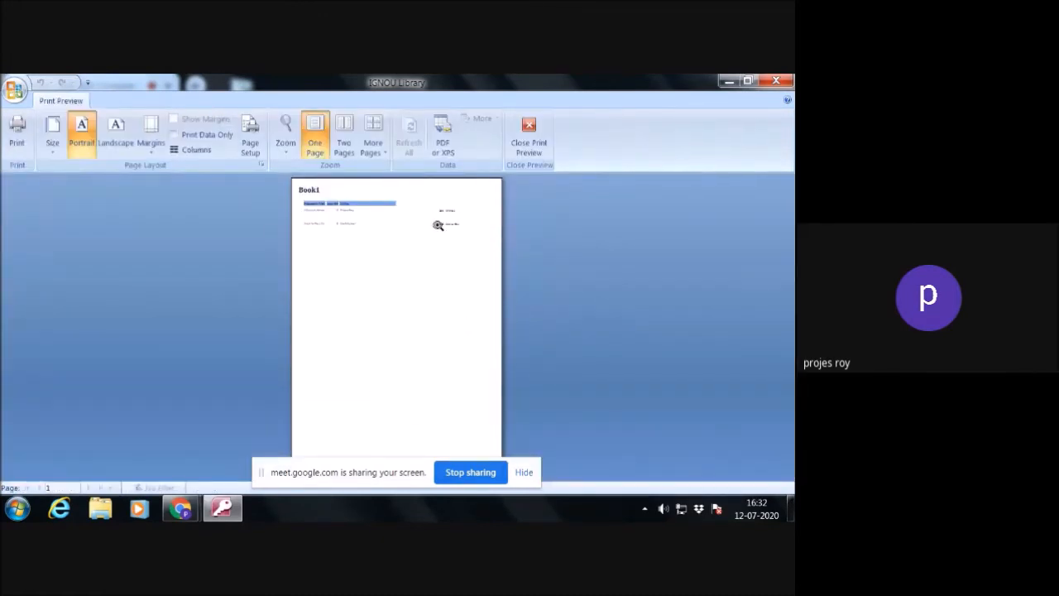
pyautogui.click(530, 144)
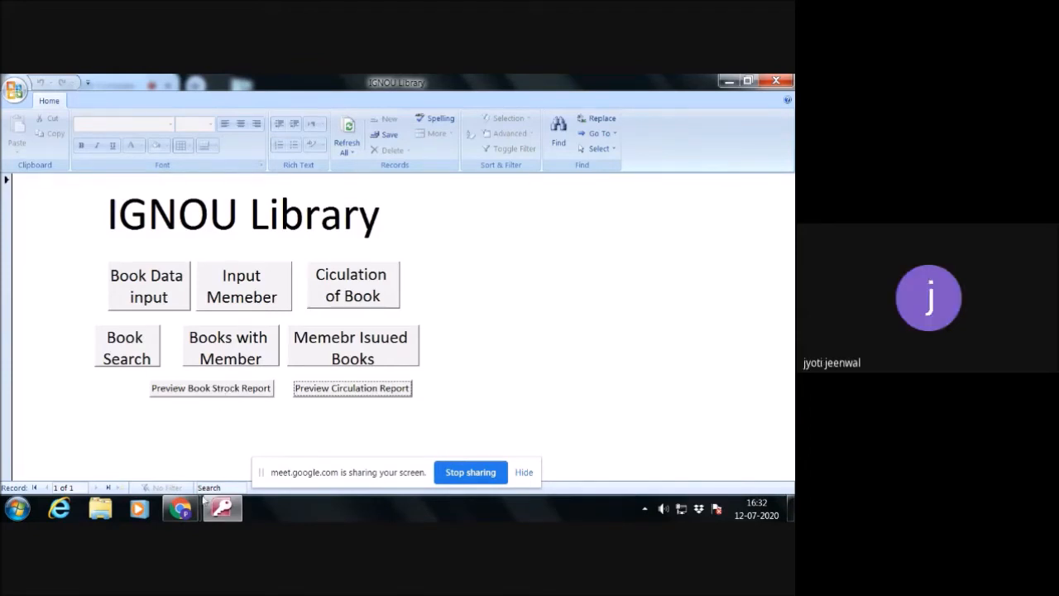
pyautogui.moveTo(181, 509)
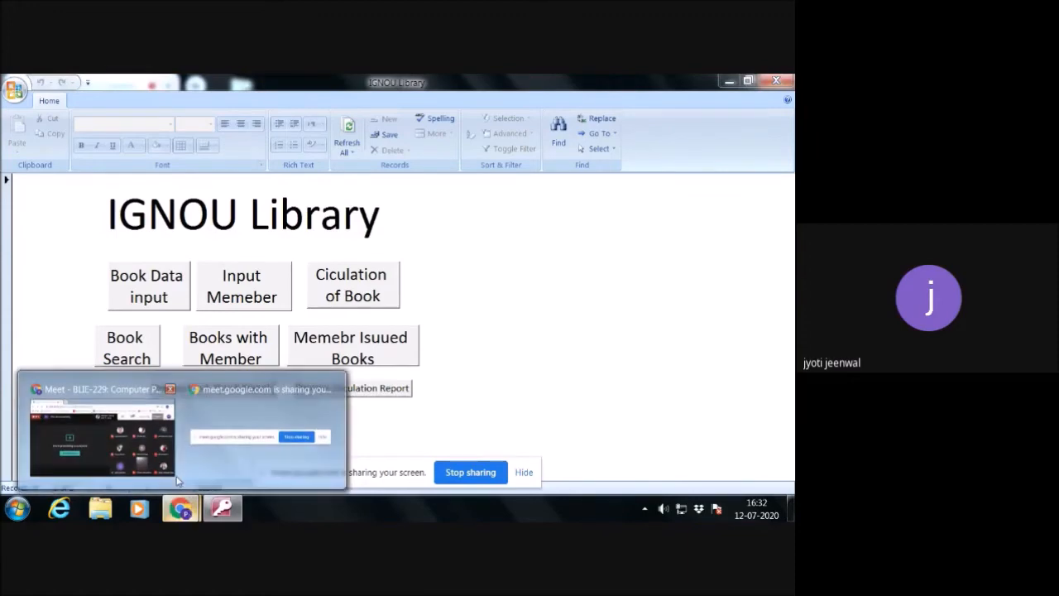
pyautogui.click(100, 439)
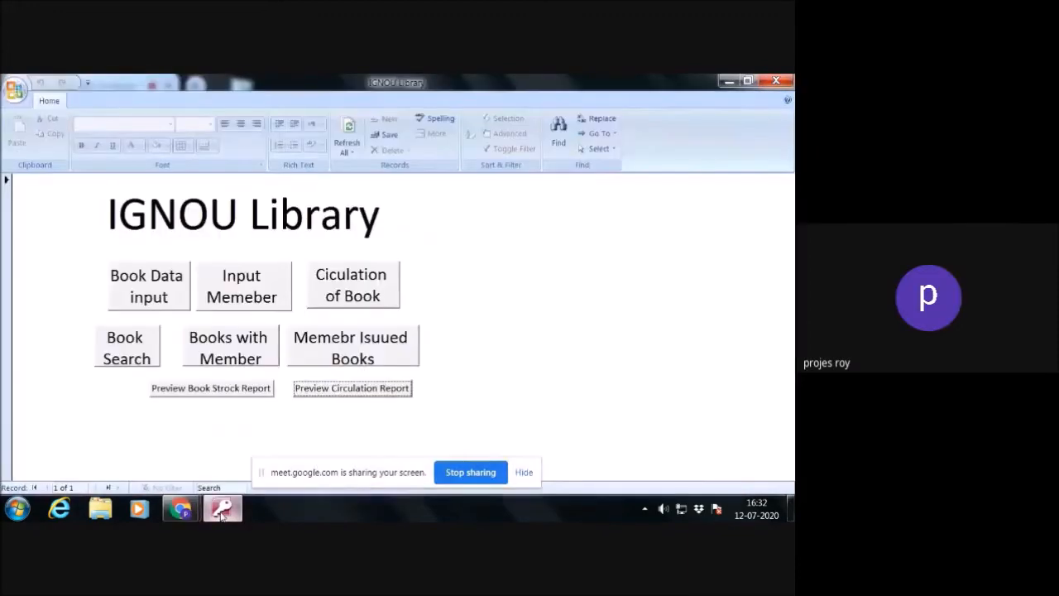
pyautogui.click(222, 508)
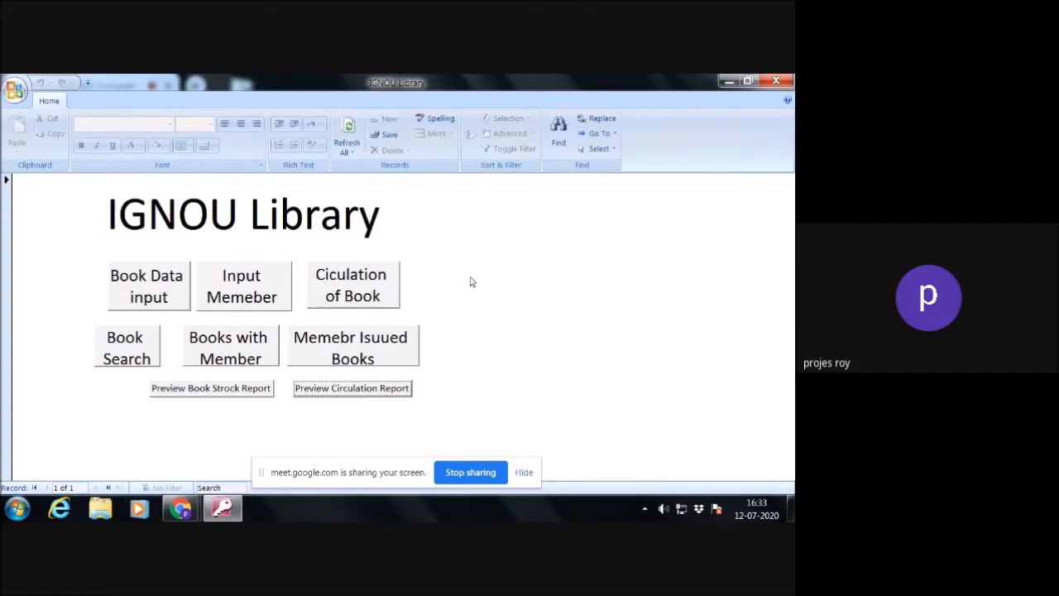
# - Close the locked-down database and reopen 0771P Library with its startup options bypassed
pyautogui.click(780, 84)
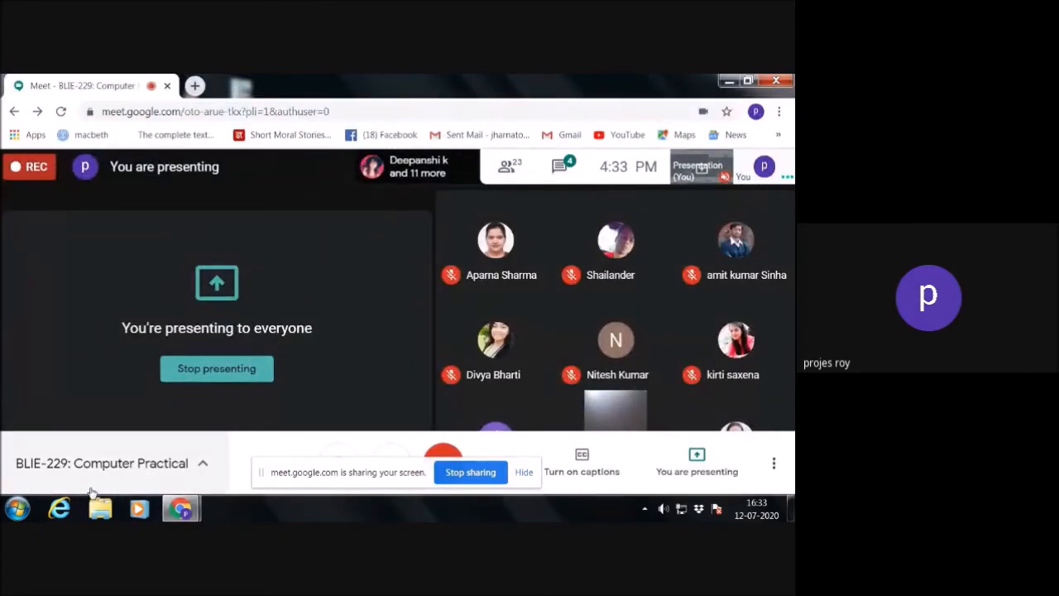
pyautogui.click(18, 509)
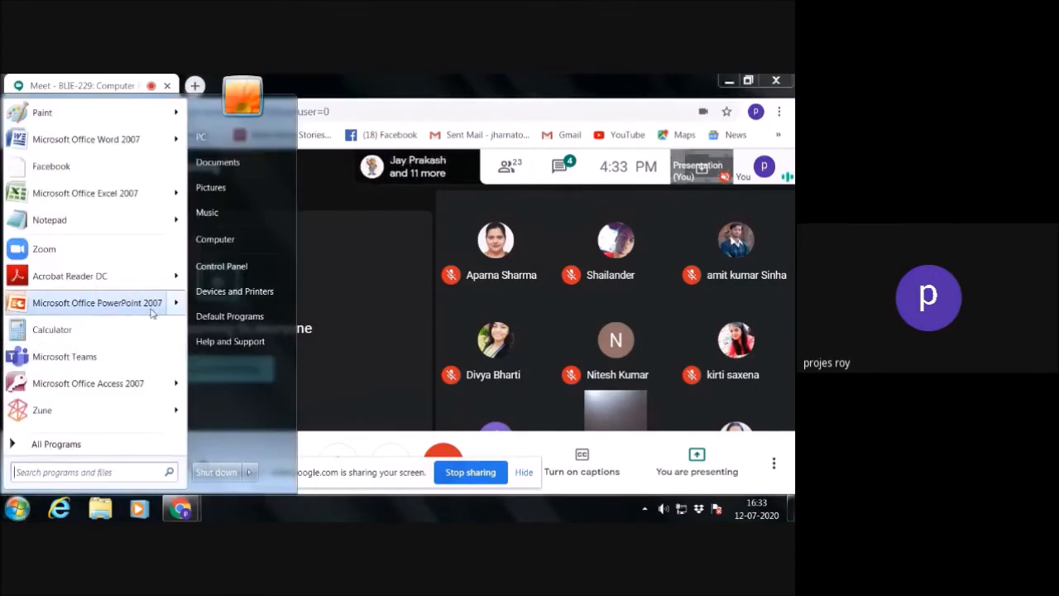
pyautogui.moveTo(174, 382)
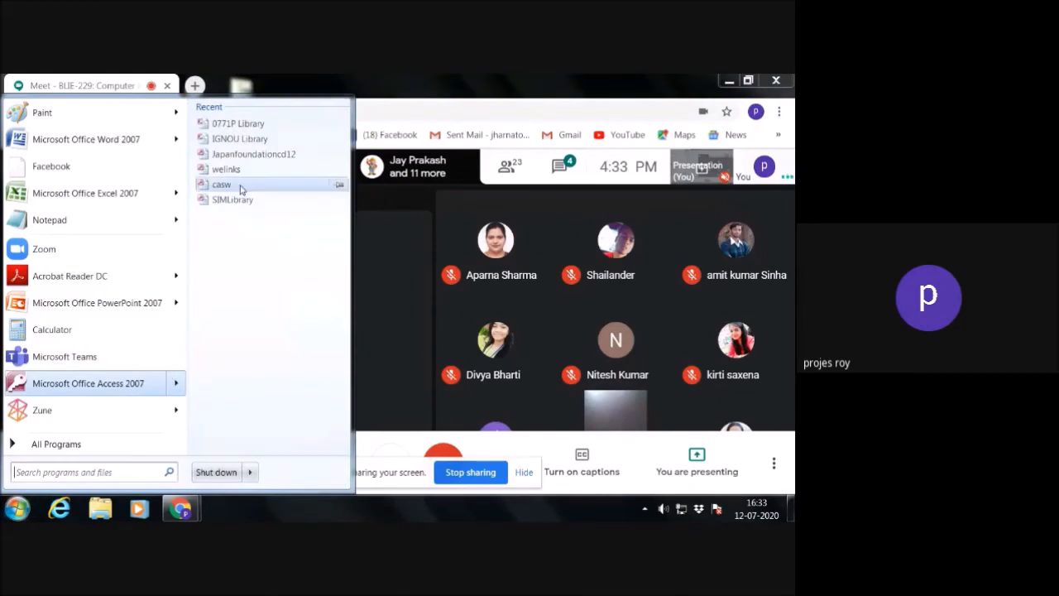
pyautogui.click(247, 128)
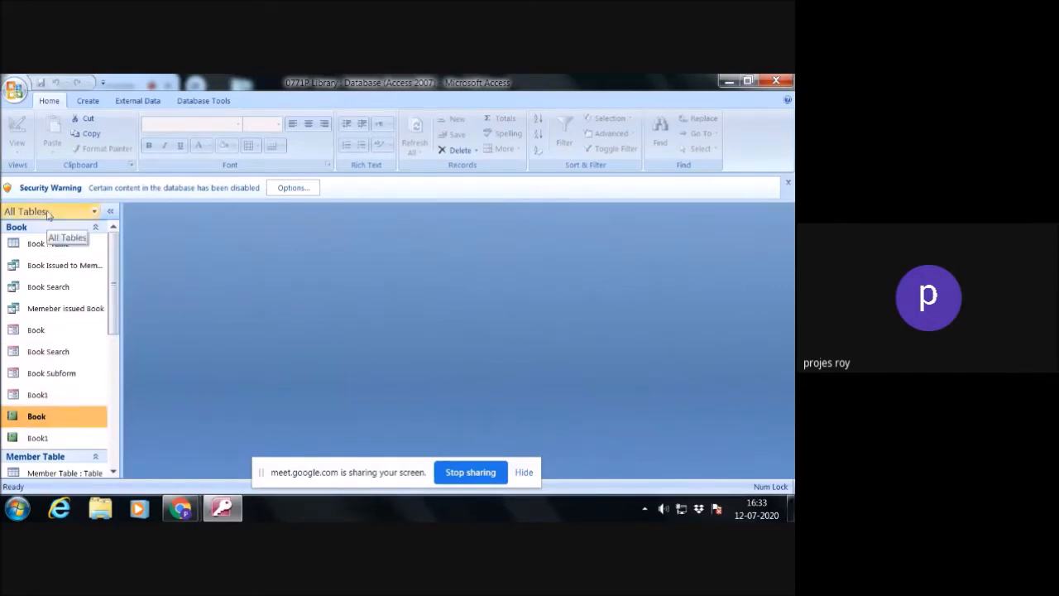
# - Look through the database's tables, queries, forms and reports, open the Loan table, and dismiss the security warning
pyautogui.scroll(-1, 79, 356)
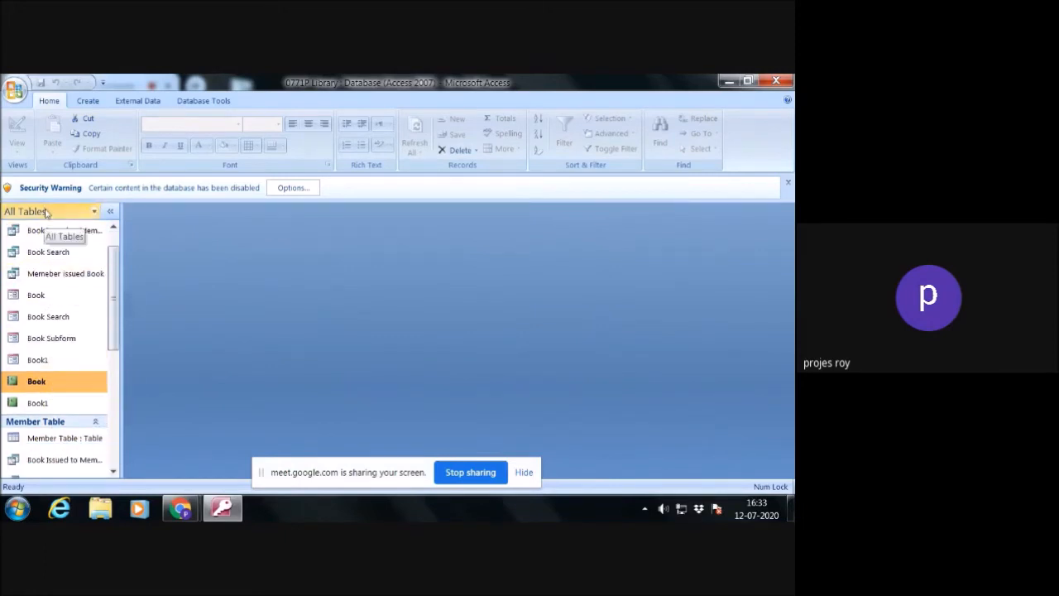
pyautogui.scroll(-1, 43, 403)
pyautogui.scroll(2, 48, 405)
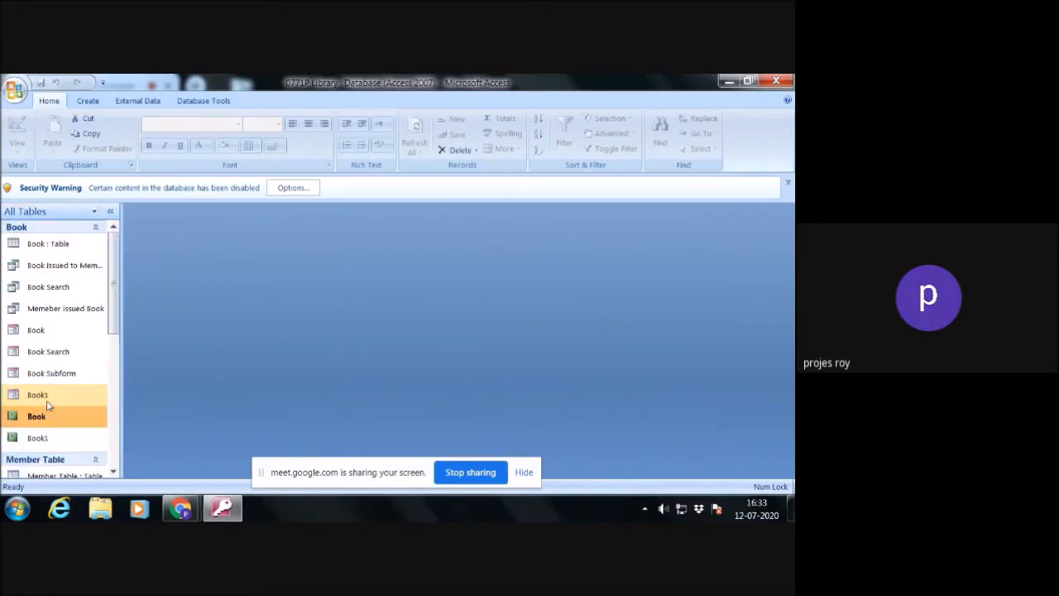
pyautogui.scroll(-4, 72, 327)
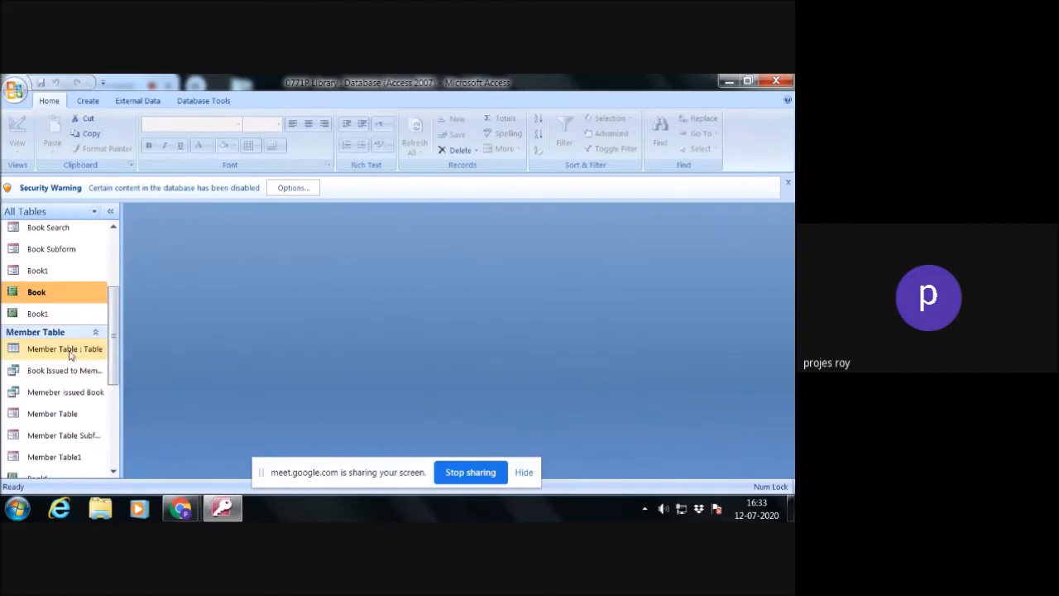
pyautogui.scroll(1, 71, 356)
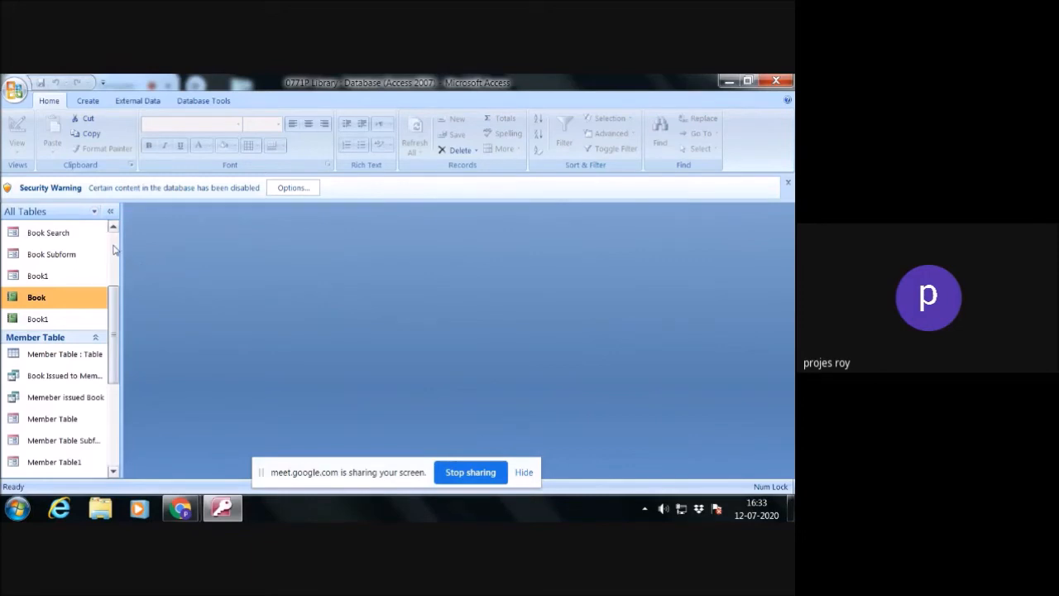
pyautogui.scroll(2, 114, 250)
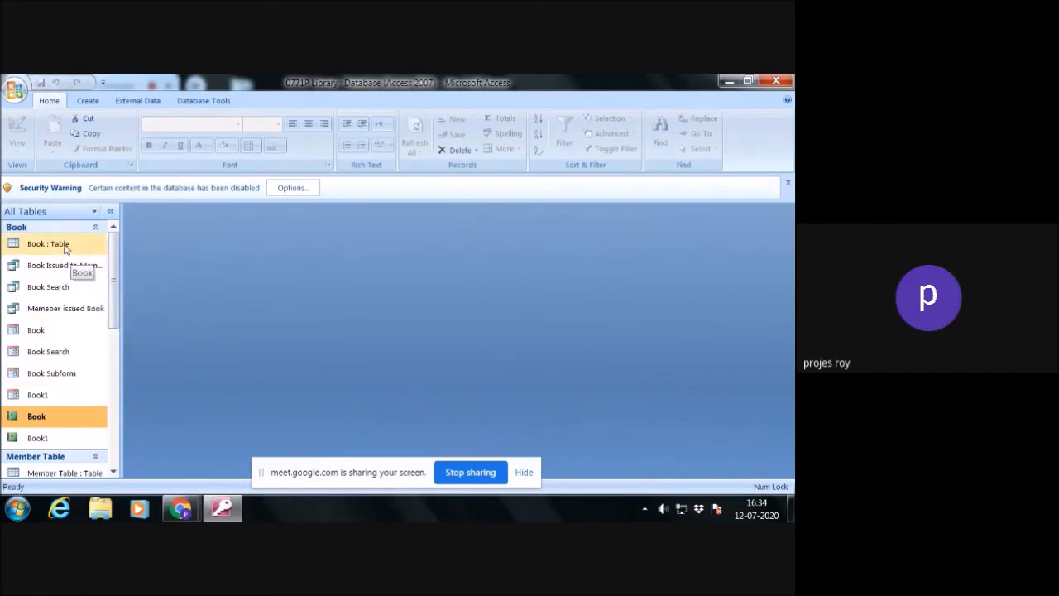
pyautogui.moveTo(112, 323); pyautogui.dragTo(108, 409)
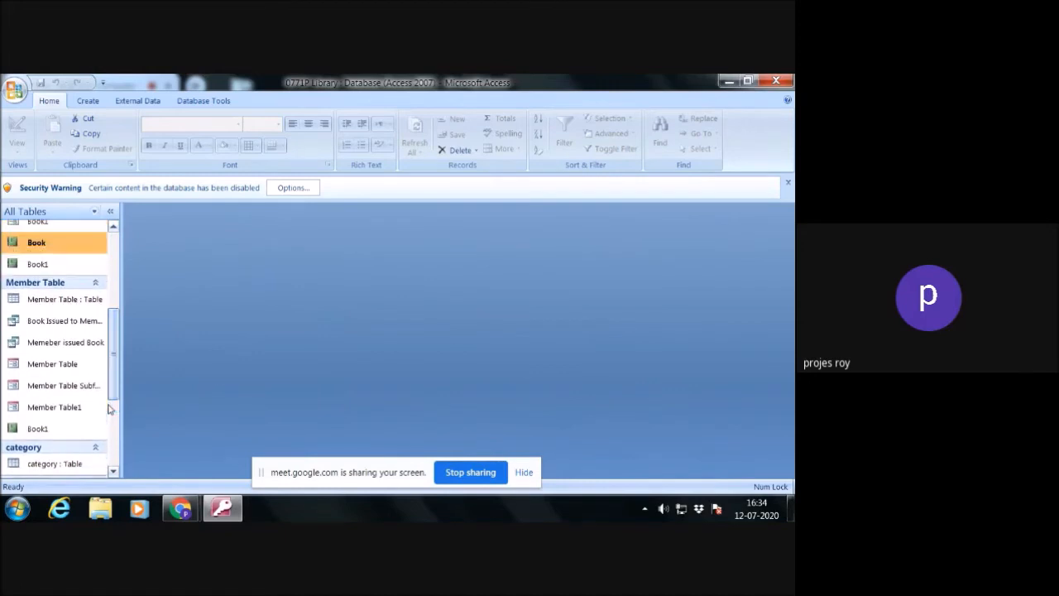
pyautogui.moveTo(116, 376); pyautogui.dragTo(114, 446)
pyautogui.scroll(1, 53, 414)
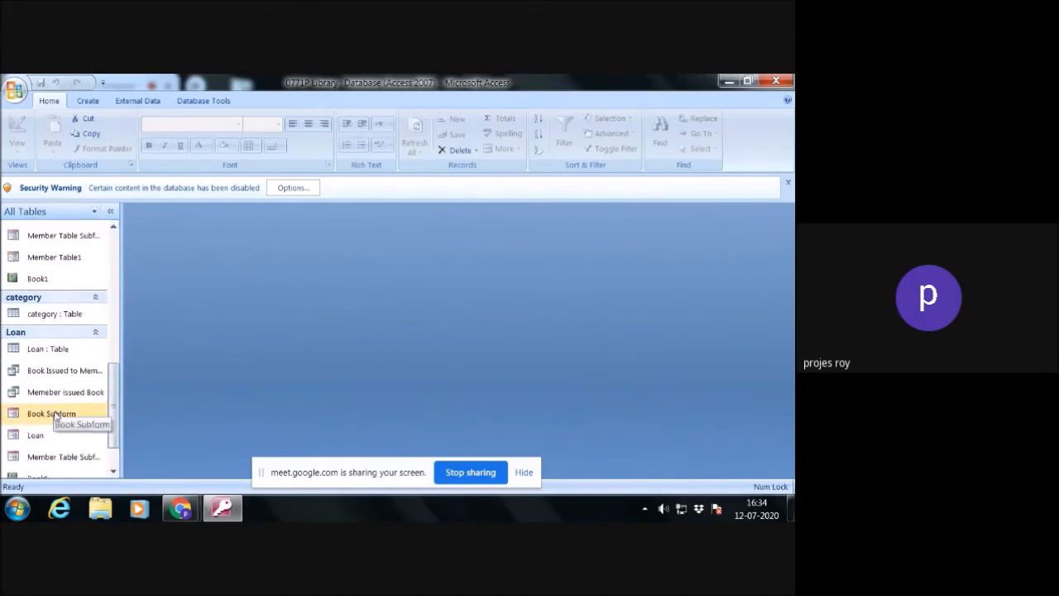
pyautogui.doubleClick(71, 350)
pyautogui.click(788, 182)
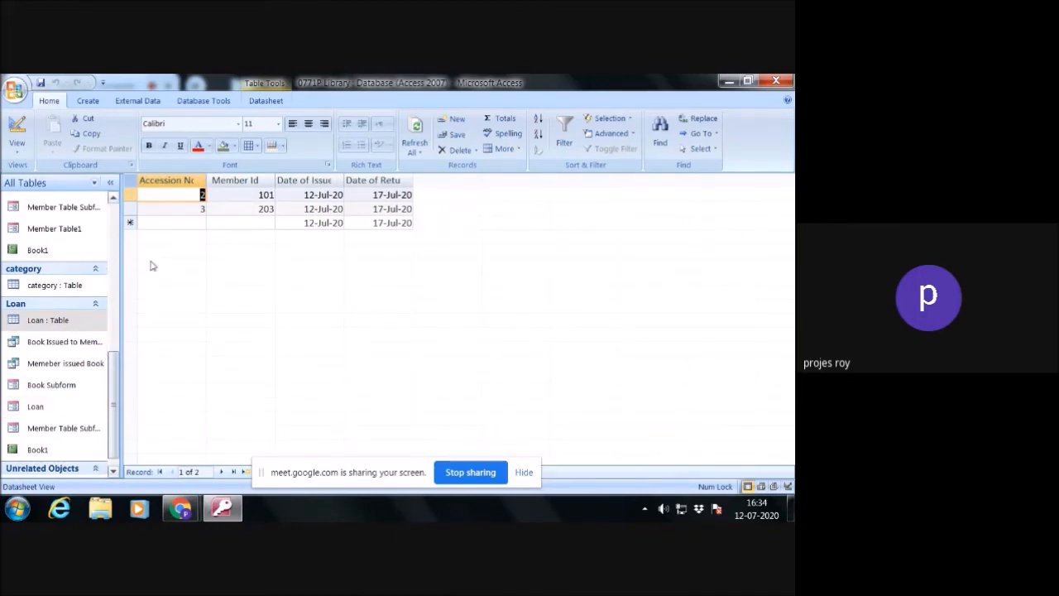
# - Create a new query in Design view based on the Loan table
pyautogui.click(91, 103)
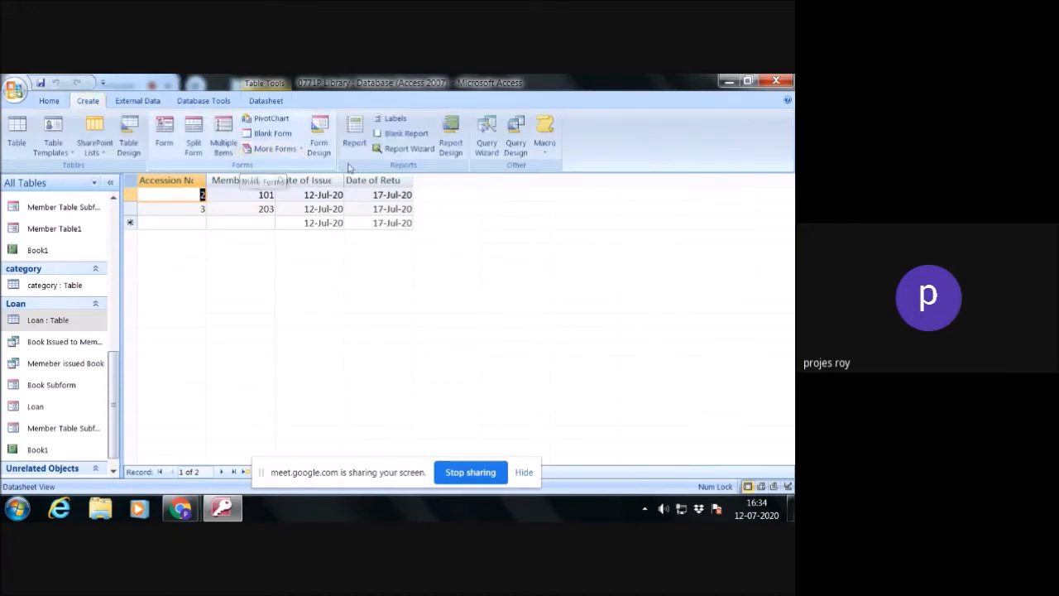
pyautogui.click(516, 146)
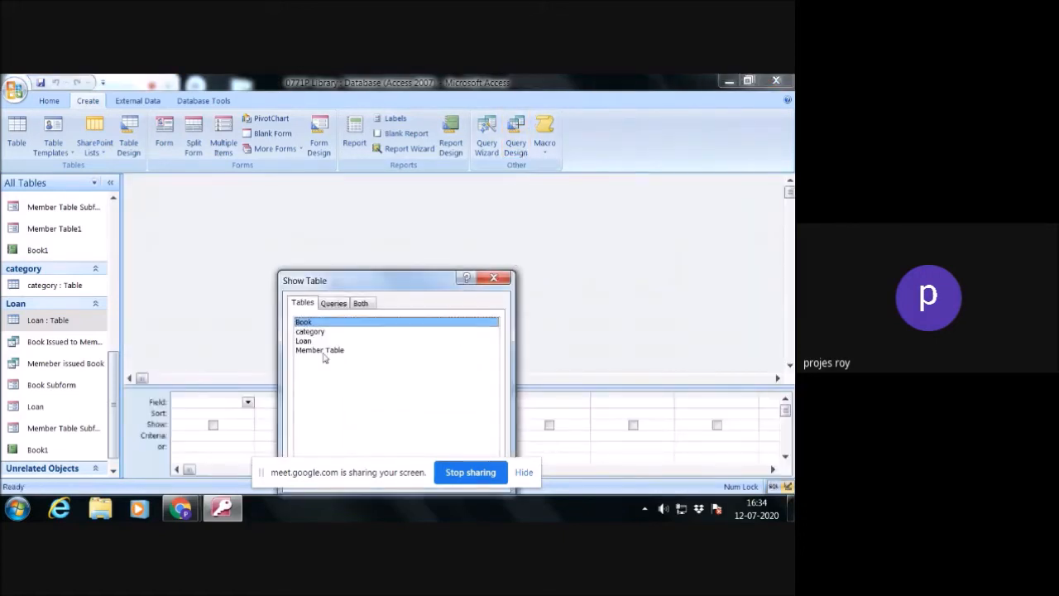
pyautogui.click(306, 341)
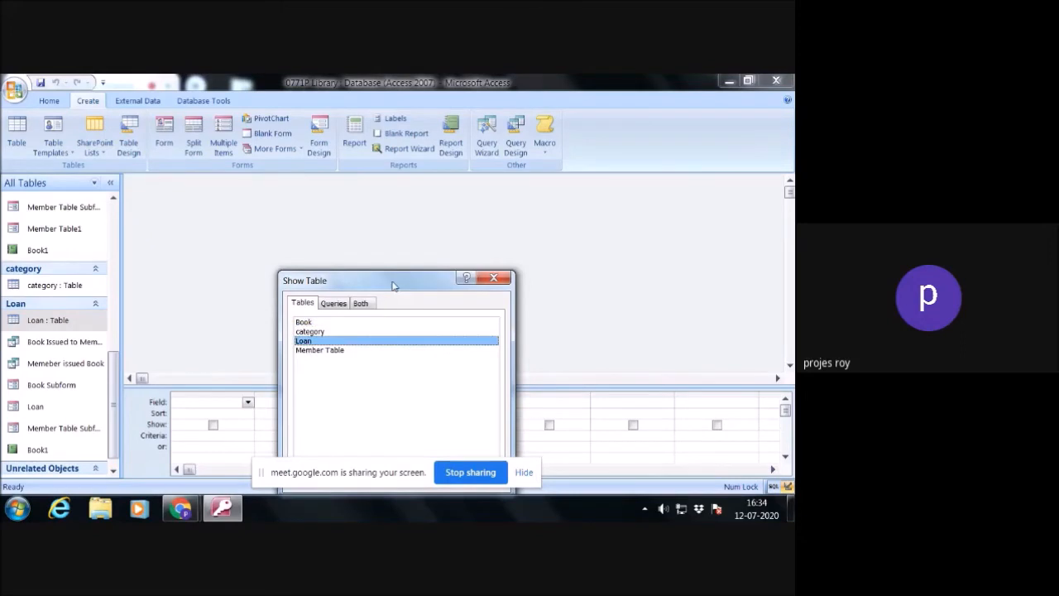
pyautogui.moveTo(394, 283); pyautogui.dragTo(403, 225)
pyautogui.click(444, 423)
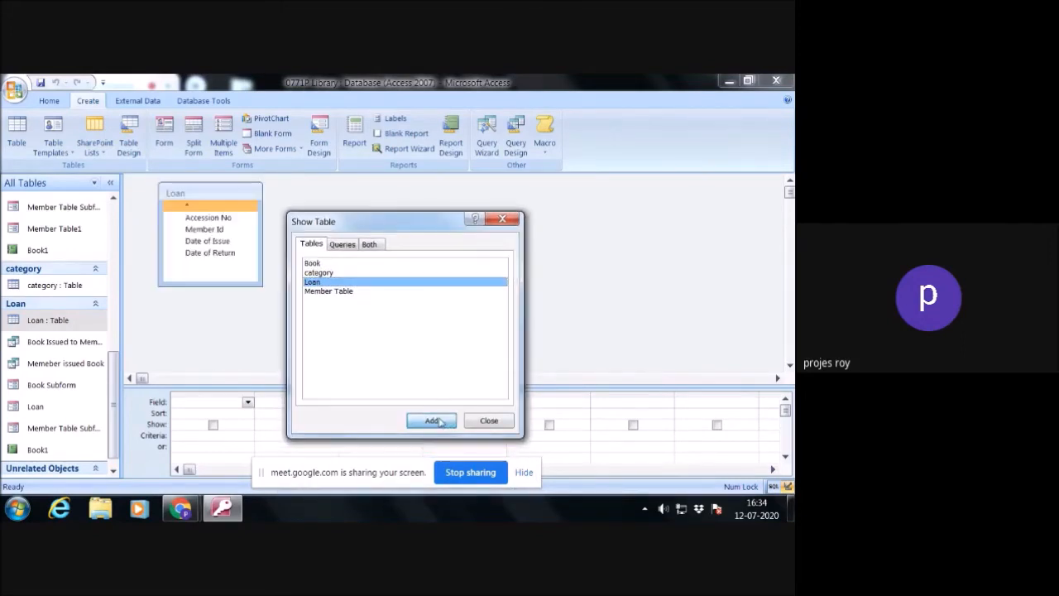
pyautogui.click(492, 422)
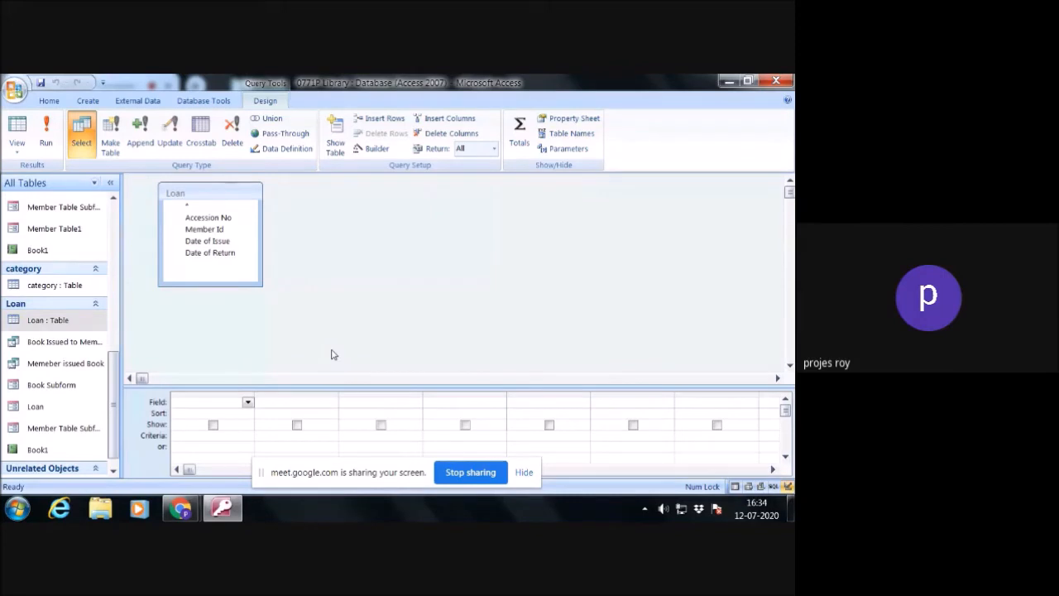
# - Add the Accession No, Member Id, Date of Issue and Date of Return fields to the query
pyautogui.click(222, 219)
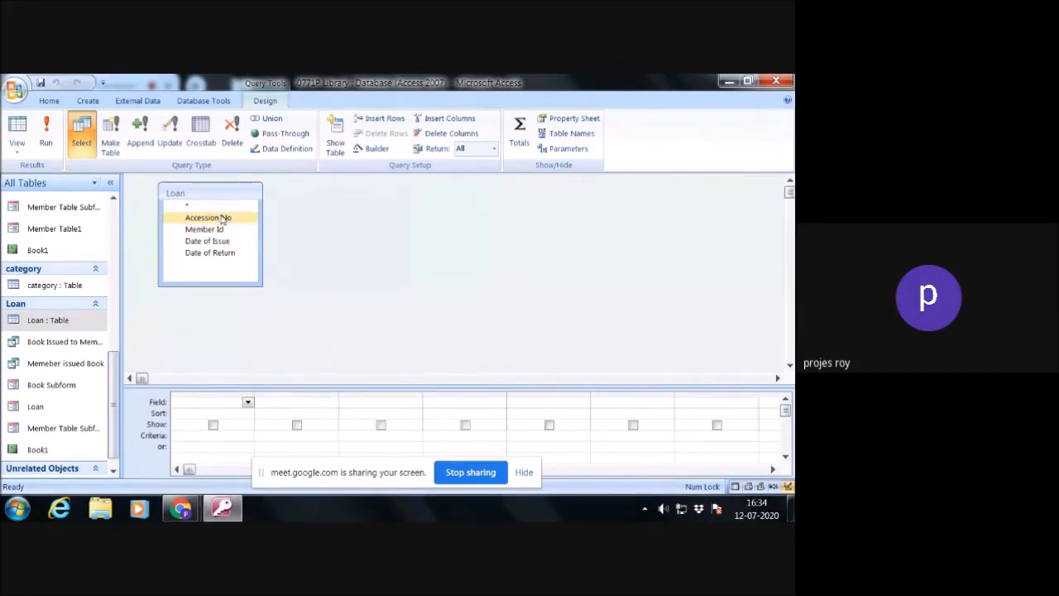
pyautogui.doubleClick(222, 218)
pyautogui.click(220, 230)
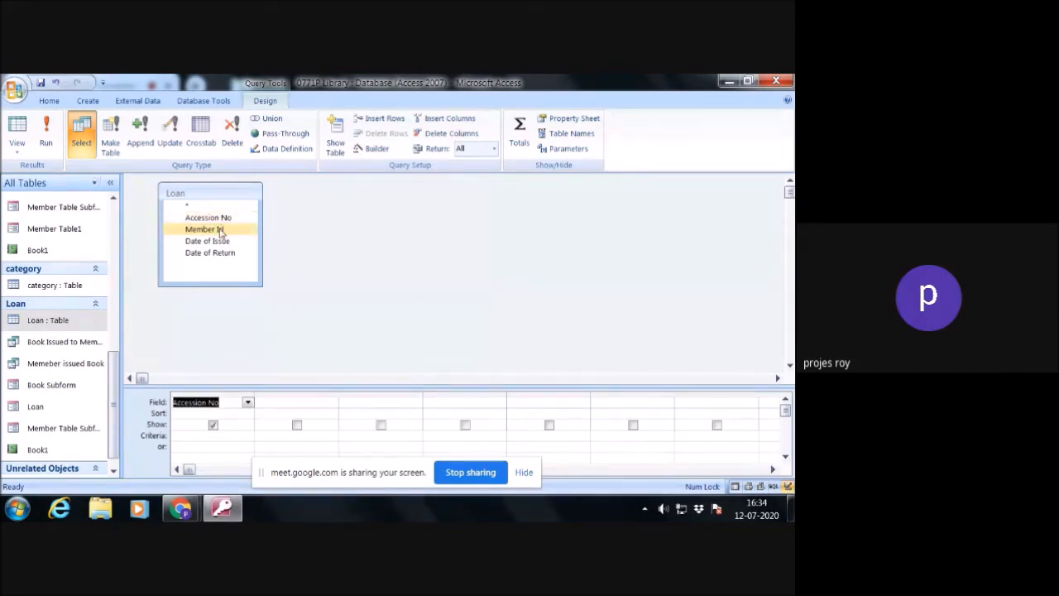
pyautogui.doubleClick(220, 230)
pyautogui.click(211, 241)
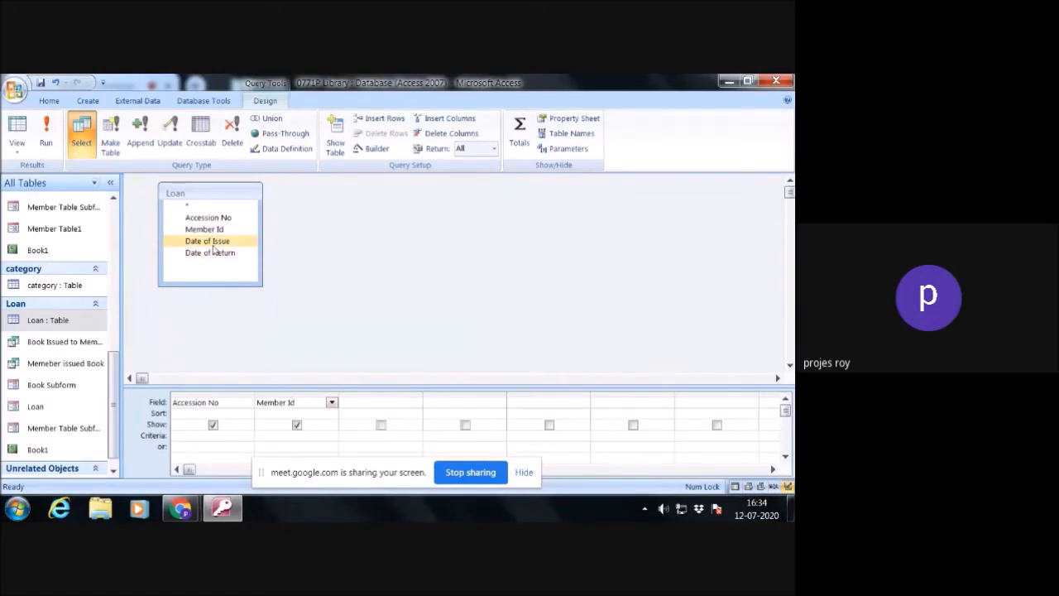
pyautogui.doubleClick(211, 241)
pyautogui.click(212, 252)
pyautogui.doubleClick(212, 253)
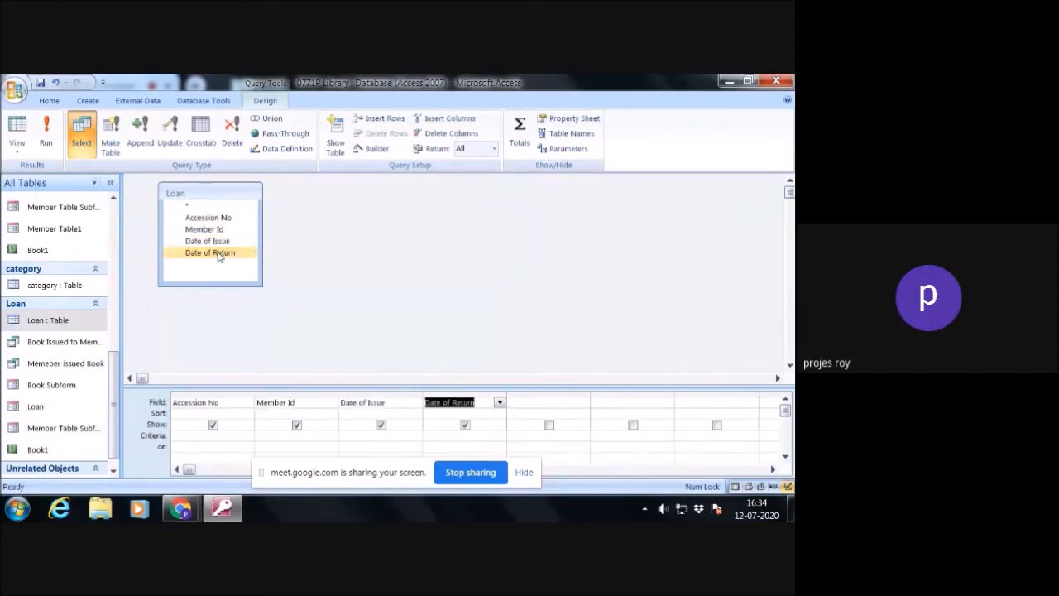
# - Try to start an = expression in the fifth column's Sort cell and pick Date of Return from the Loan table for it
pyautogui.click(546, 403)
pyautogui.click(542, 413)
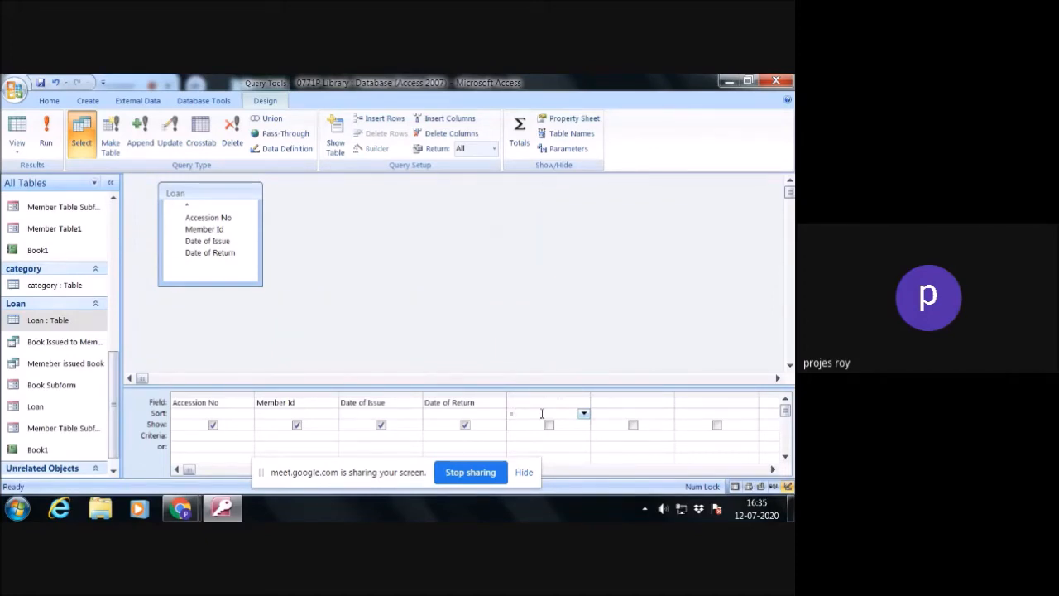
pyautogui.write('=date')
pyautogui.click(214, 253)
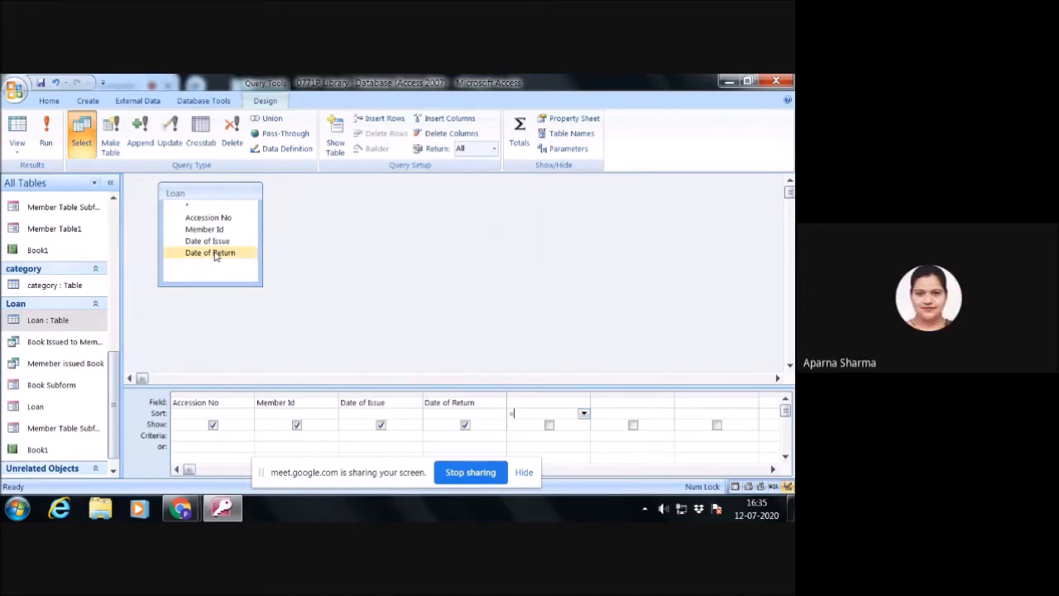
pyautogui.click(214, 255)
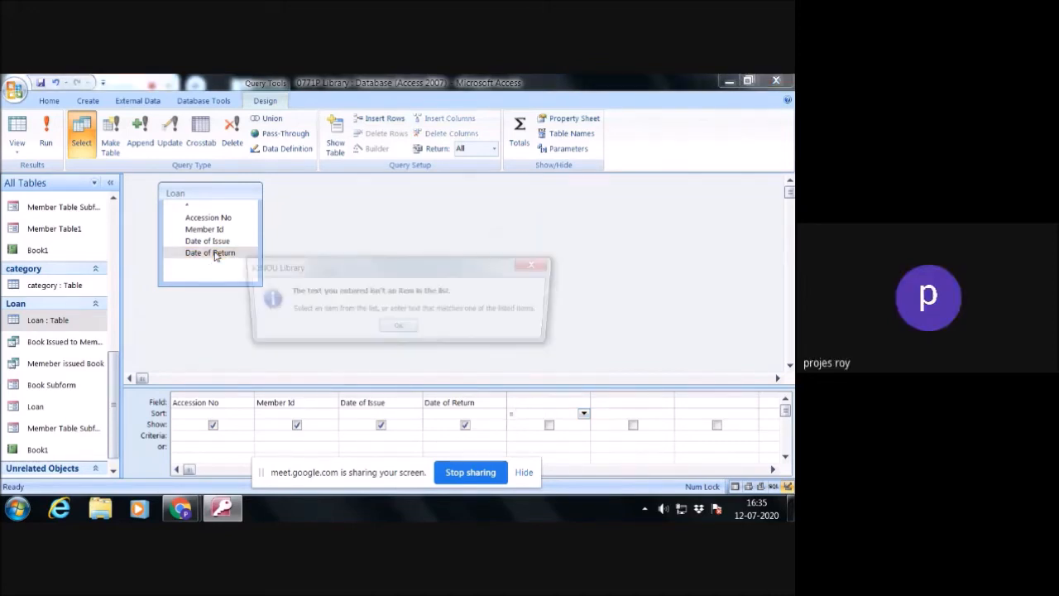
pyautogui.click(402, 329)
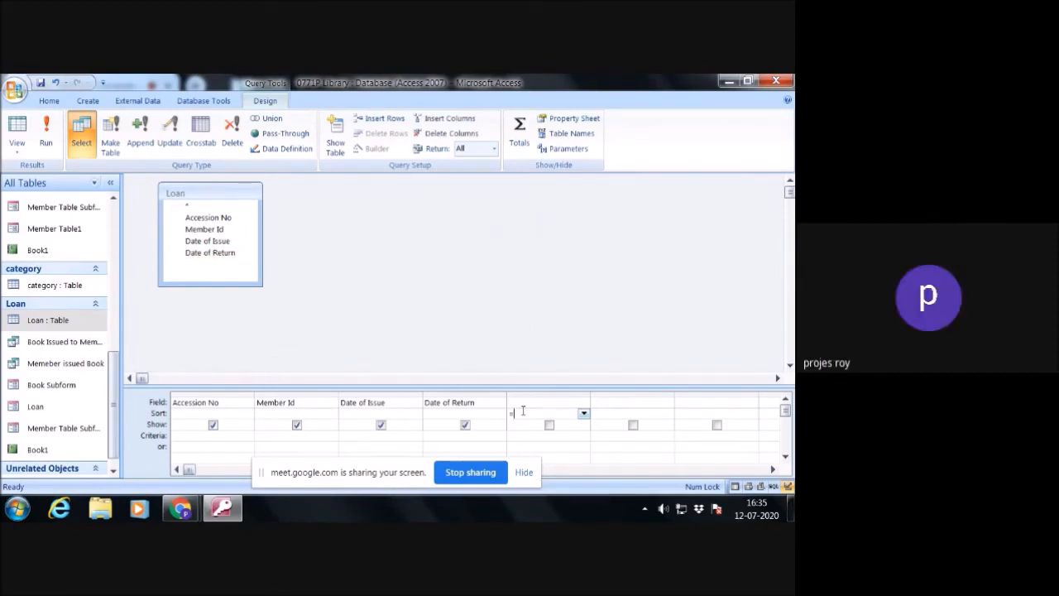
# - Try to enter an expression subtracting date() from date of Return in the fifth column's Sort cell
pyautogui.write('9')
pyautogui.press('BackSpace')
pyautogui.write('date of ')
pyautogui.write('Return')
pyautogui.write(']')
pyautogui.write('-')
pyautogui.write('date()')
pyautogui.click(527, 438)
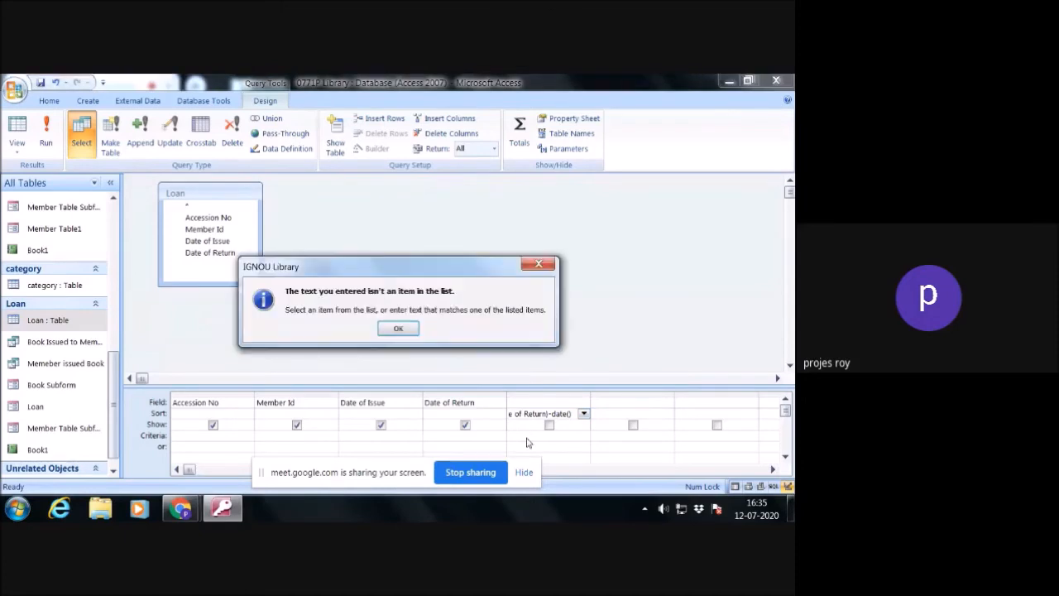
pyautogui.click(394, 328)
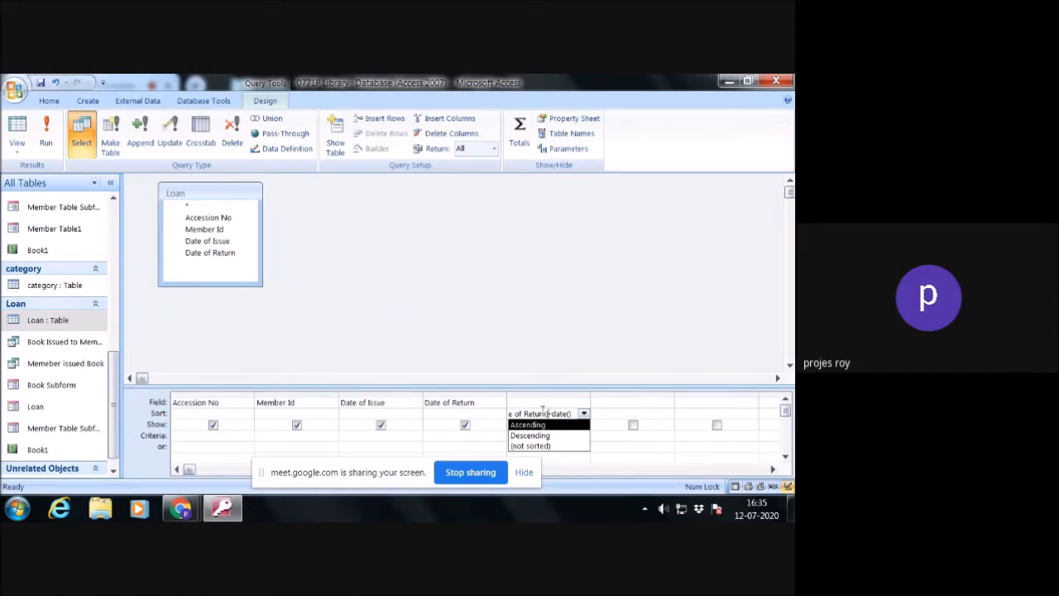
# - Try to correct the Sort cell expression to =[date of Return]-date() by fixing its opening square bracket
pyautogui.press('Home')
pyautogui.press('BackSpace')
pyautogui.write('[')
pyautogui.click(498, 432)
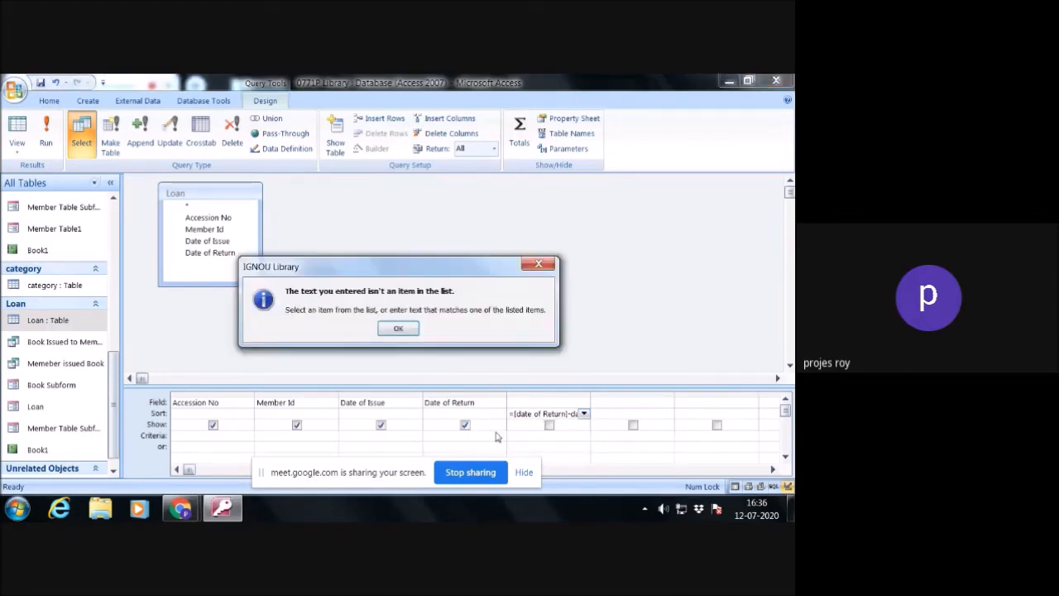
pyautogui.click(398, 329)
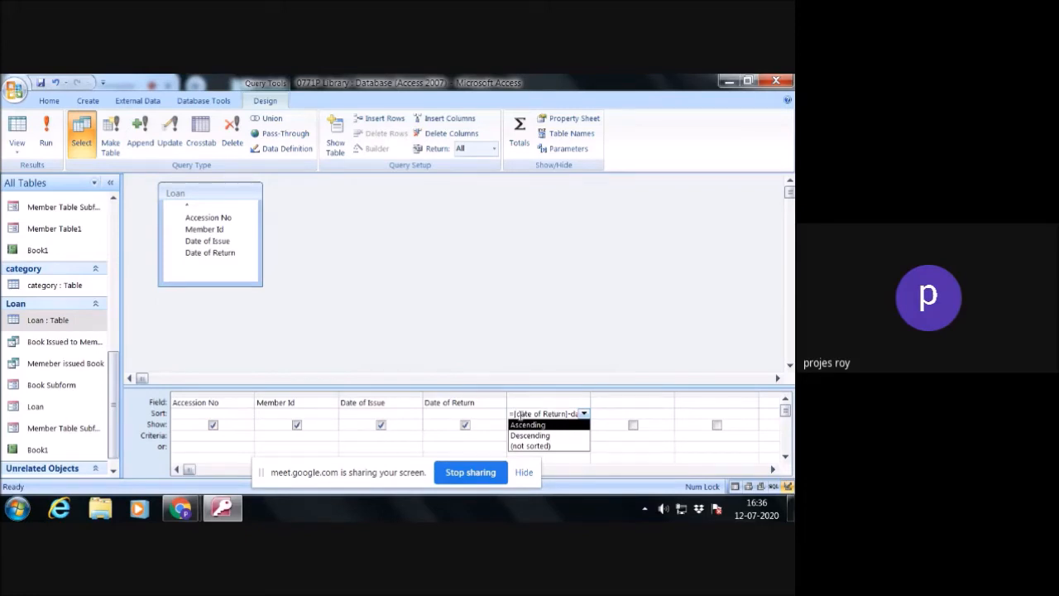
# - Try removing the opening bracket from the Sort cell expression and moving to the empty Field cell above it
pyautogui.press('BackSpace')
pyautogui.write('[')
pyautogui.press('BackSpace')
pyautogui.click(536, 395)
pyautogui.press('Return')
pyautogui.click(548, 394)
pyautogui.click(414, 335)
pyautogui.click(557, 403)
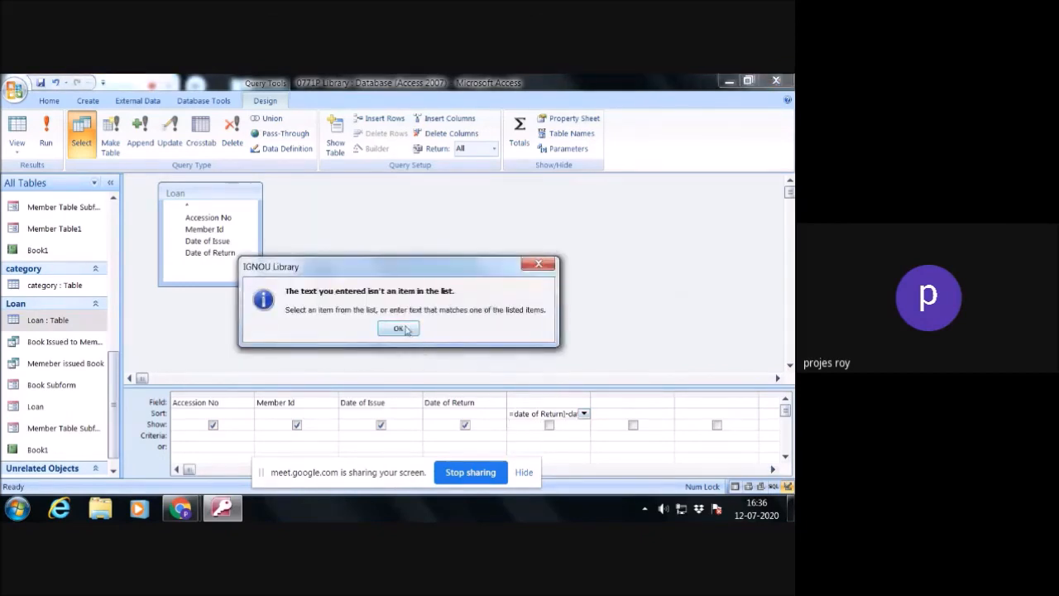
# - Clear the whole expression from the fifth column's Sort cell and leave the cell
pyautogui.click(408, 333)
pyautogui.moveTo(559, 414); pyautogui.dragTo(503, 417)
pyautogui.press('Delete')
pyautogui.press('Delete')
pyautogui.press('Delete')
pyautogui.press('Delete')
pyautogui.press('Delete')
pyautogui.press('Delete')
pyautogui.press('Delete')
pyautogui.press('Delete')
pyautogui.press('Delete')
pyautogui.press('Delete')
pyautogui.press('Delete')
pyautogui.press('Delete')
pyautogui.click(533, 402)
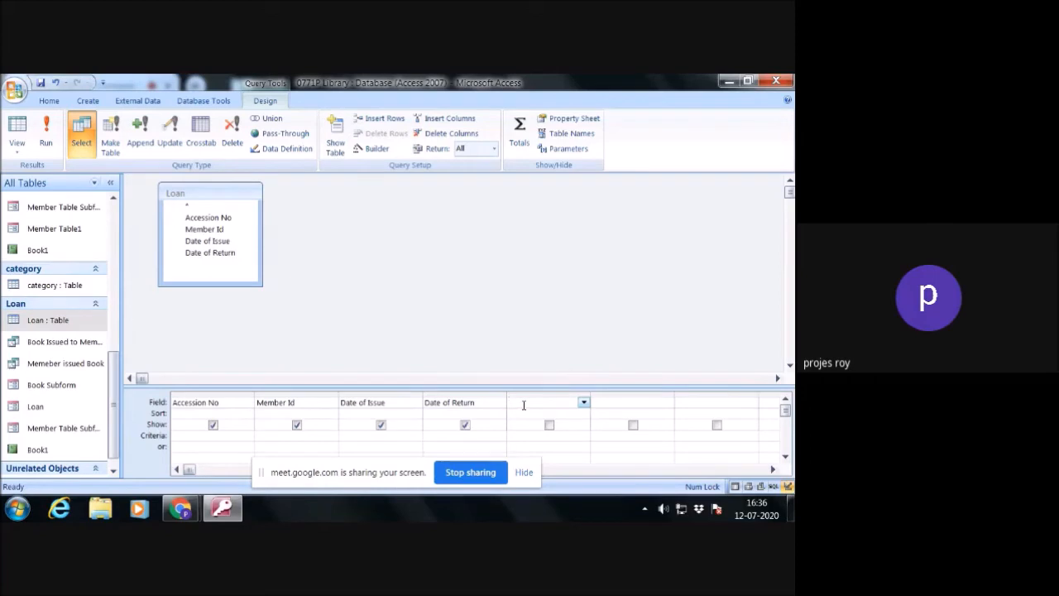
pyautogui.click(180, 413)
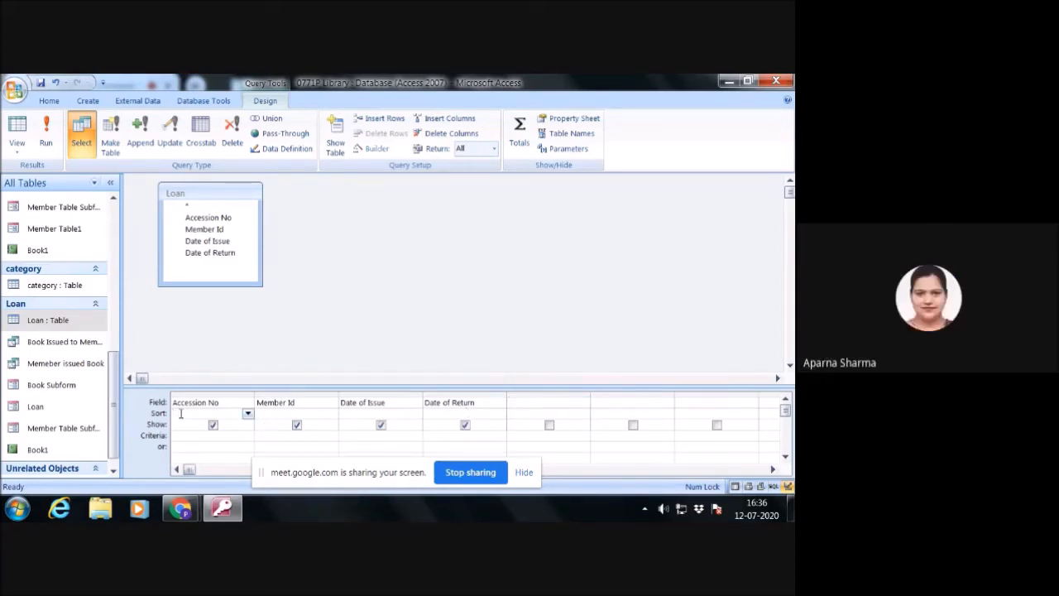
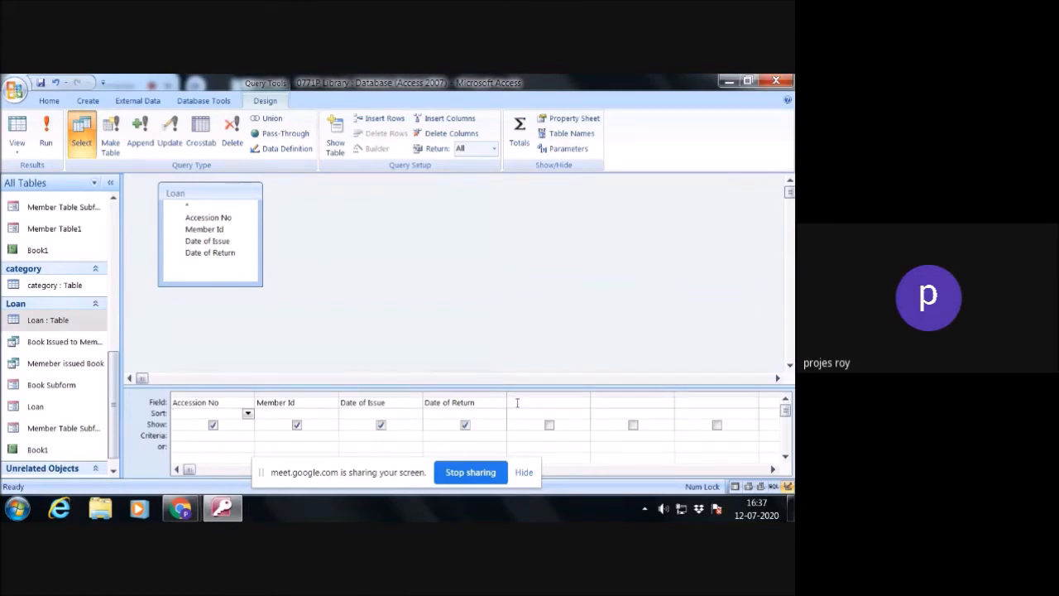
# - Add Date of Return to the empty fifth column of the query and try extending it to Date of Return-date()
pyautogui.click(520, 402)
pyautogui.doubleClick(210, 252)
pyautogui.click(562, 402)
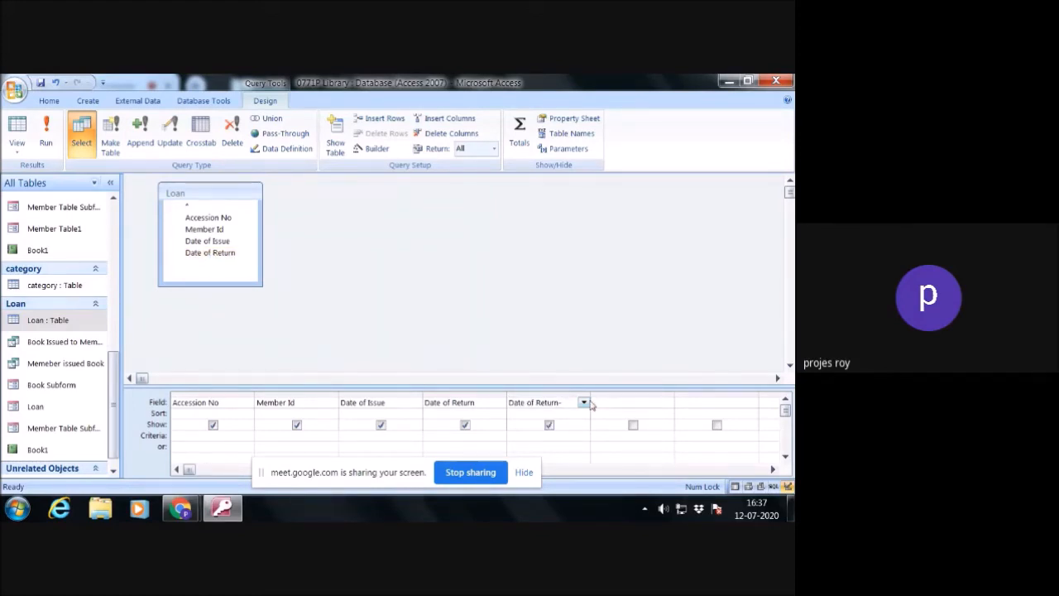
pyautogui.write('-date()')
pyautogui.click(590, 406)
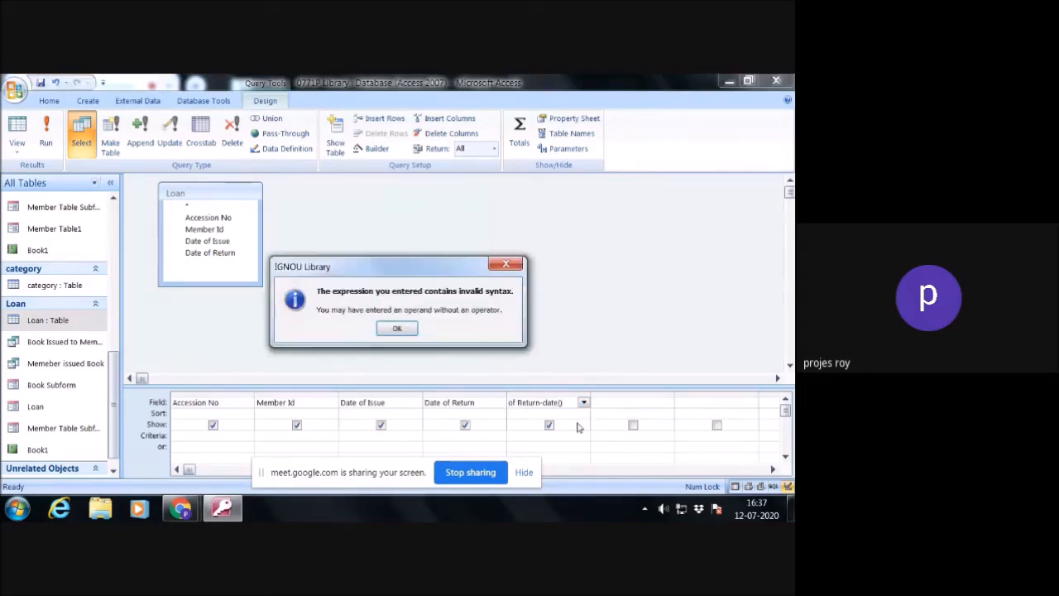
pyautogui.click(394, 329)
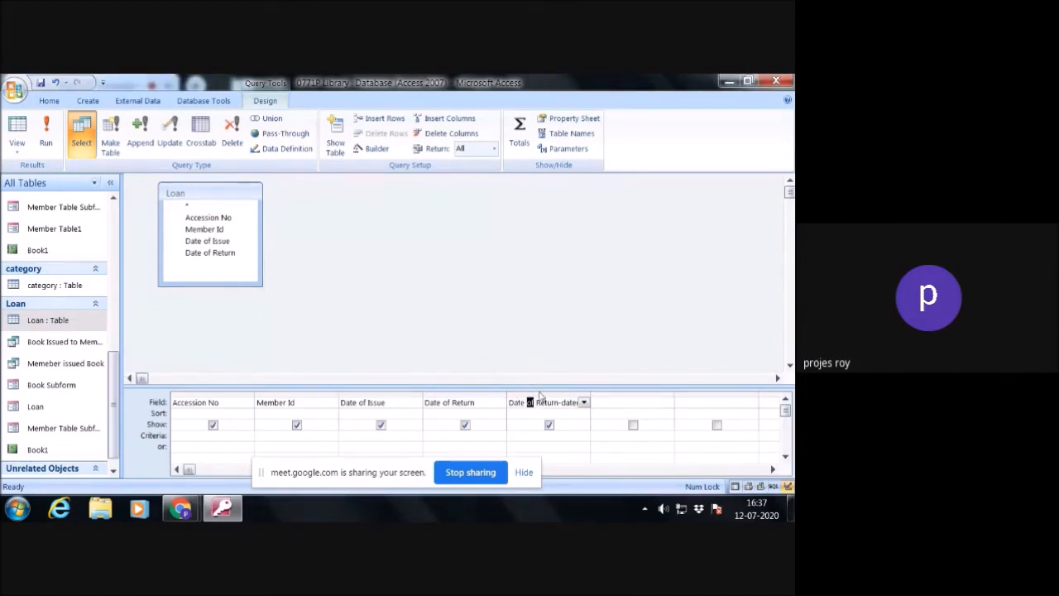
# - Enclose Date of Return in square brackets in the fifth column's expression so it subtracts date() from [Date of Return]
pyautogui.click(507, 405)
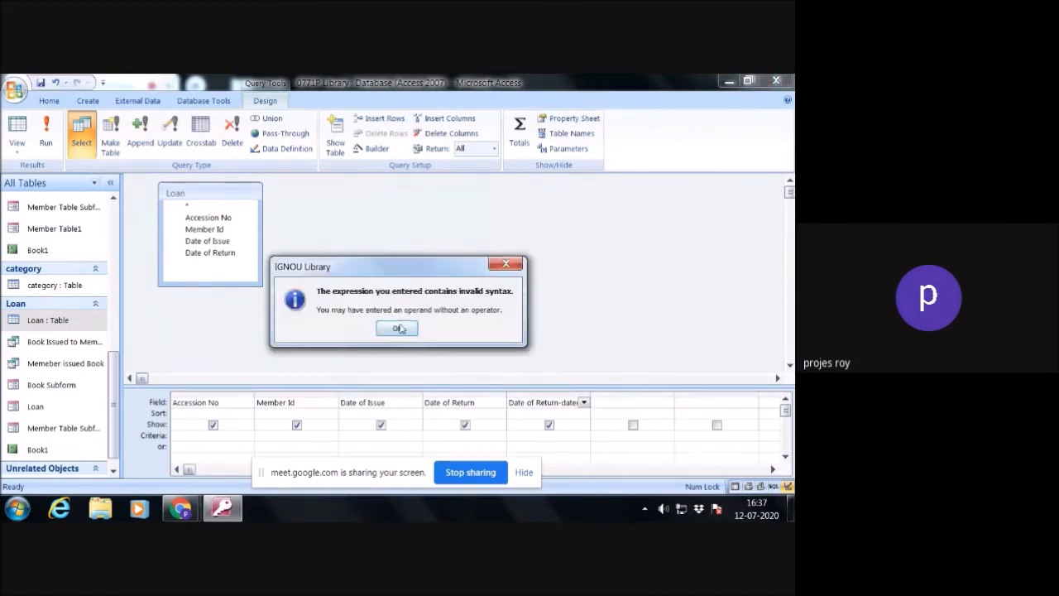
pyautogui.click(398, 329)
pyautogui.click(510, 404)
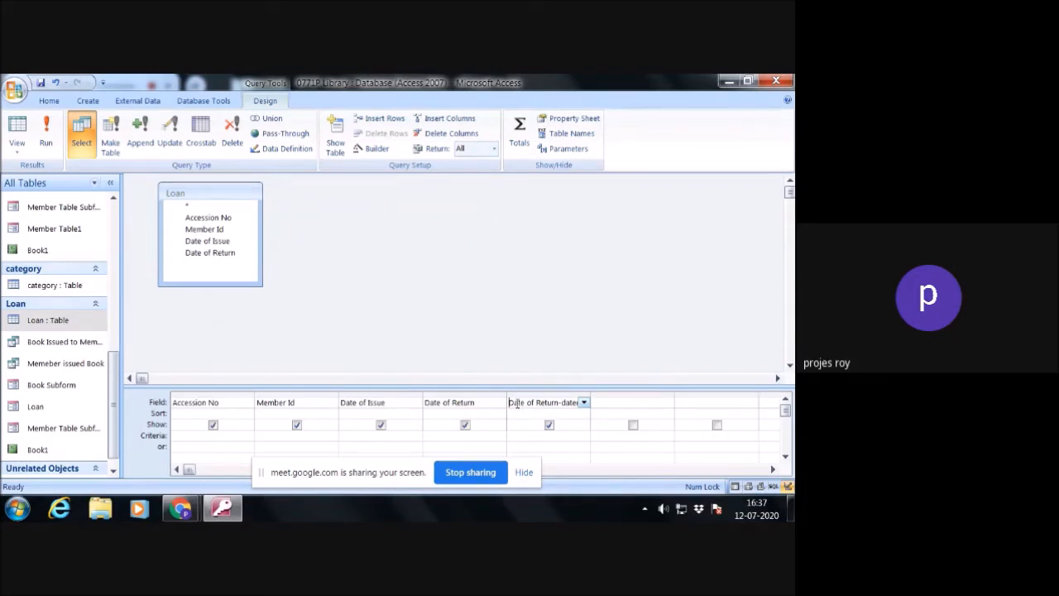
pyautogui.write('(')
pyautogui.press('Right')
pyautogui.press('Right')
pyautogui.press('Right')
pyautogui.press('Right')
pyautogui.press('Right')
pyautogui.press('Right')
pyautogui.press('Right')
pyautogui.press('Right')
pyautogui.press('Right')
pyautogui.press('Left')
pyautogui.write(']')
pyautogui.click(528, 425)
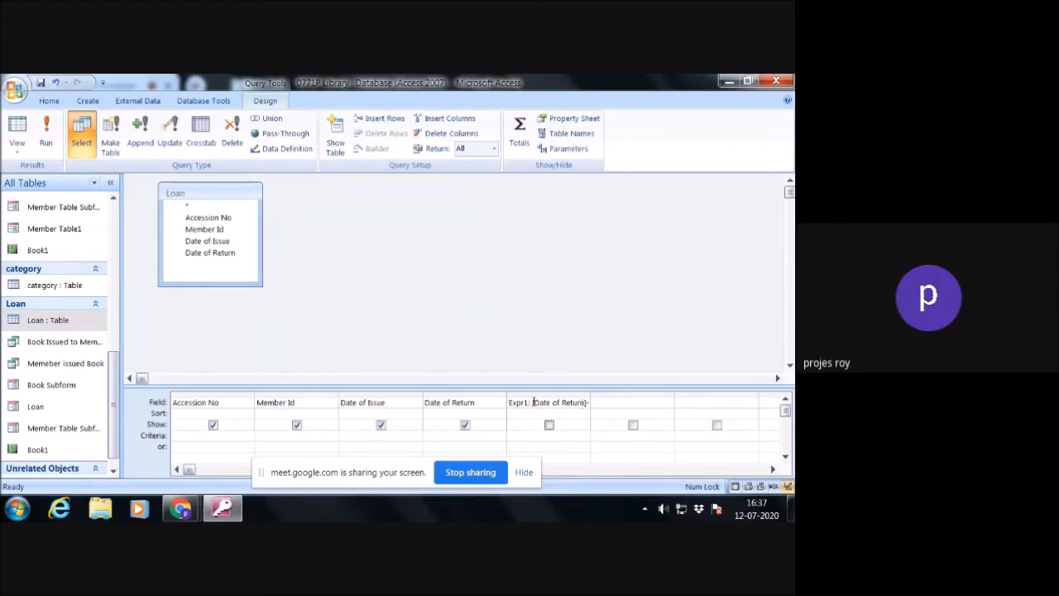
# - Try to enter like() as the criterion for the Accession No column
pyautogui.click(204, 436)
pyautogui.write('like90')
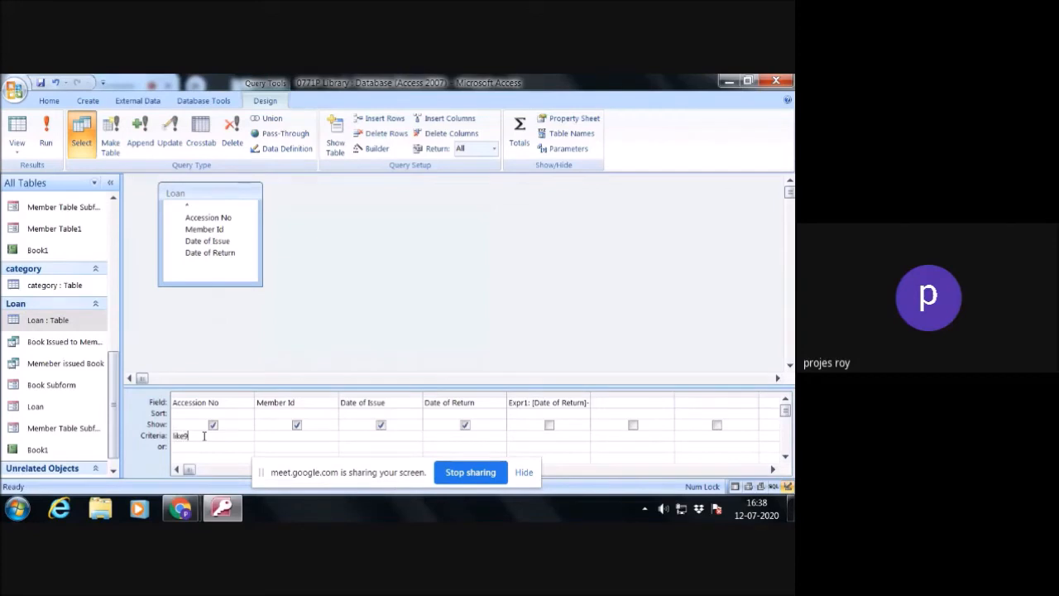
pyautogui.press('BackSpace')
pyautogui.press('BackSpace')
pyautogui.write('()')
pyautogui.press('Return')
pyautogui.click(399, 328)
pyautogui.press('Return')
pyautogui.click(390, 331)
# - Try putting an equals sign before the Accession No criterion, making it =like()
pyautogui.write('=')
pyautogui.press('Return')
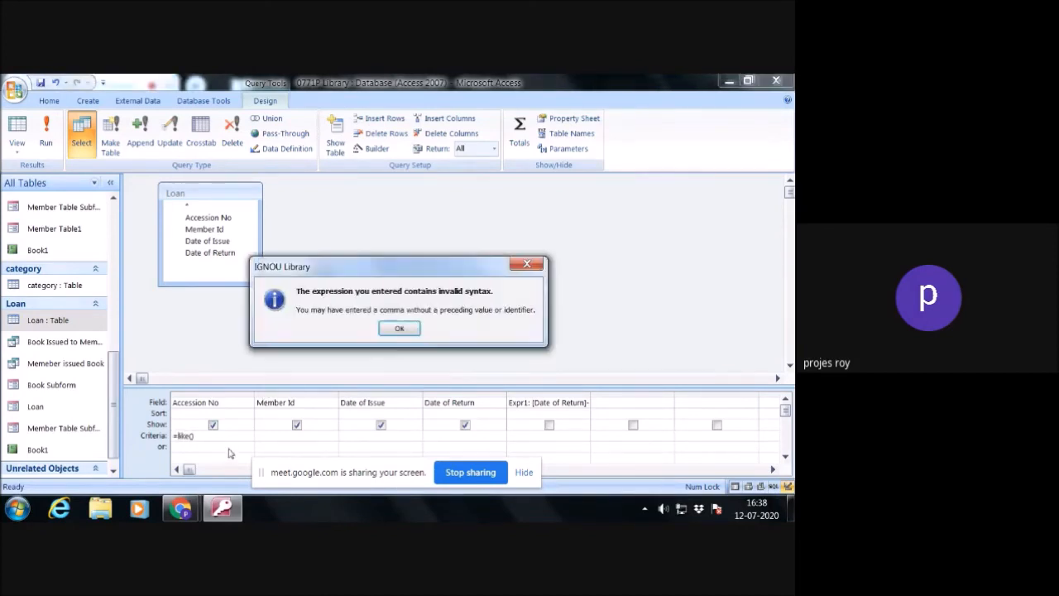
pyautogui.click(399, 328)
# - Replace the Accession No criterion with like [] using empty square brackets
pyautogui.click(211, 438)
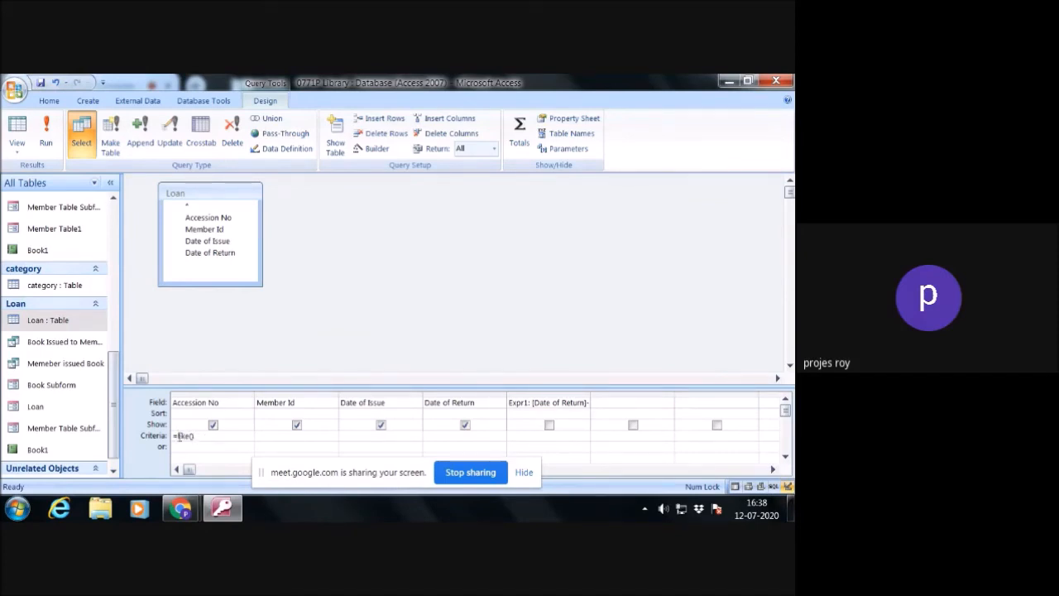
pyautogui.moveTo(194, 436); pyautogui.dragTo(173, 436)
pyautogui.write('like(')
pyautogui.press('BackSpace')
pyautogui.press('BackSpace')
pyautogui.write('[]')
pyautogui.click(173, 447)
# - Open the query's parameter definitions and set the data type of the [] parameter to Text
pyautogui.rightClick(329, 345)
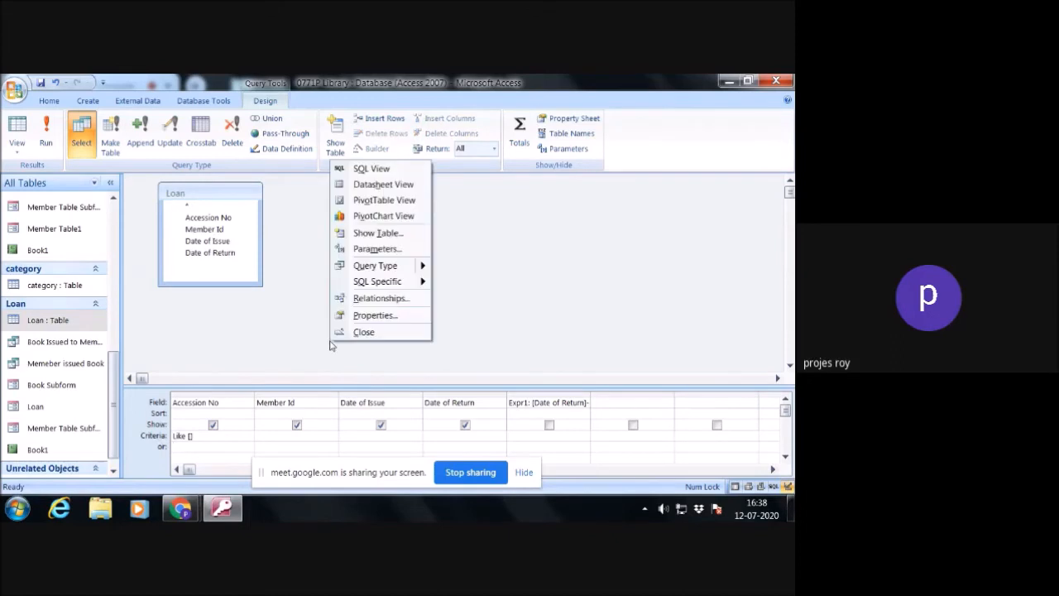
pyautogui.rightClick(324, 368)
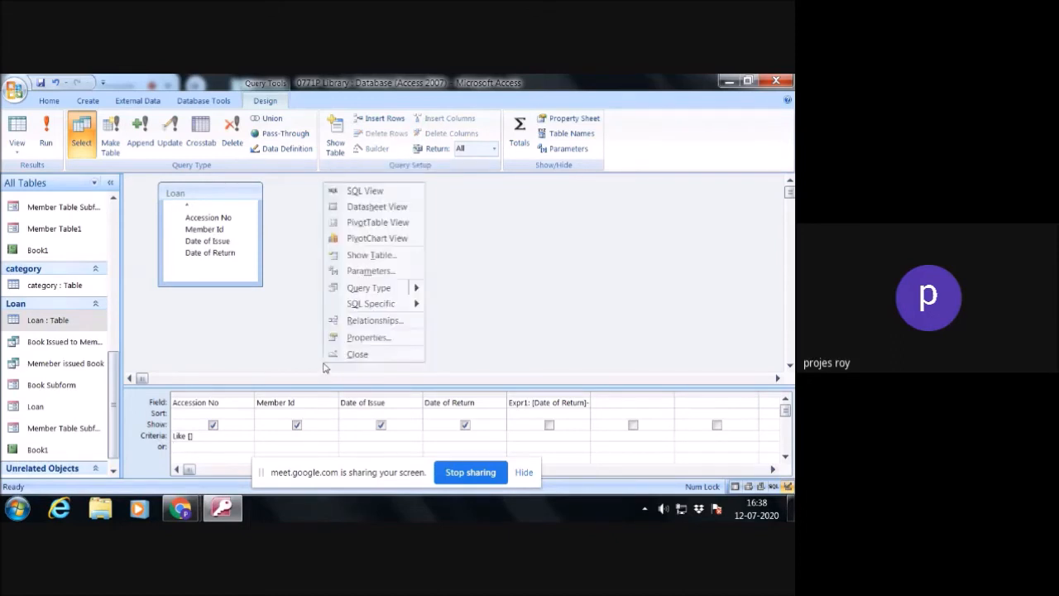
pyautogui.click(356, 272)
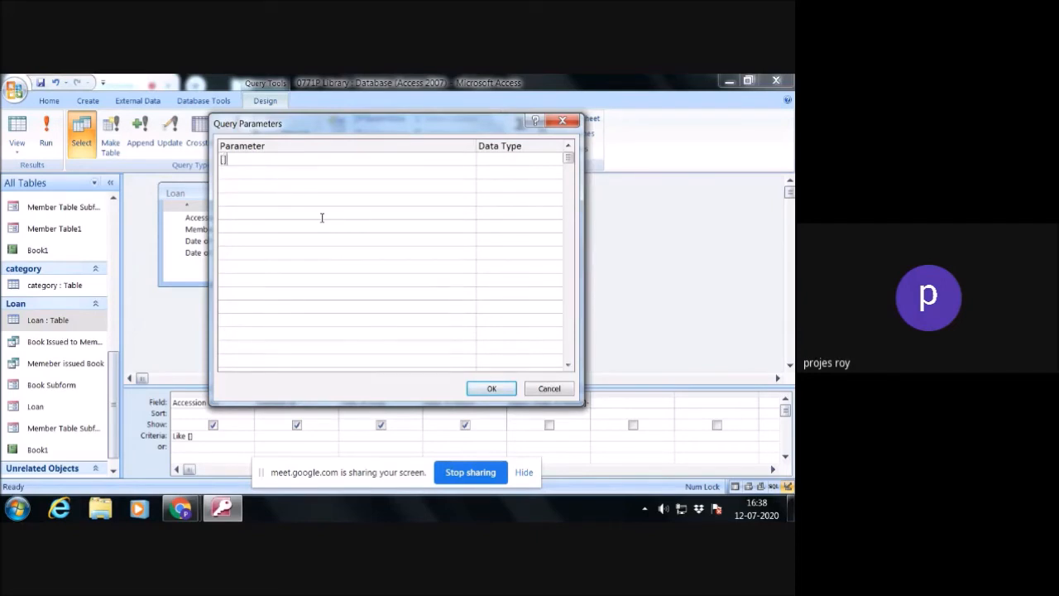
pyautogui.click(534, 162)
pyautogui.click(556, 160)
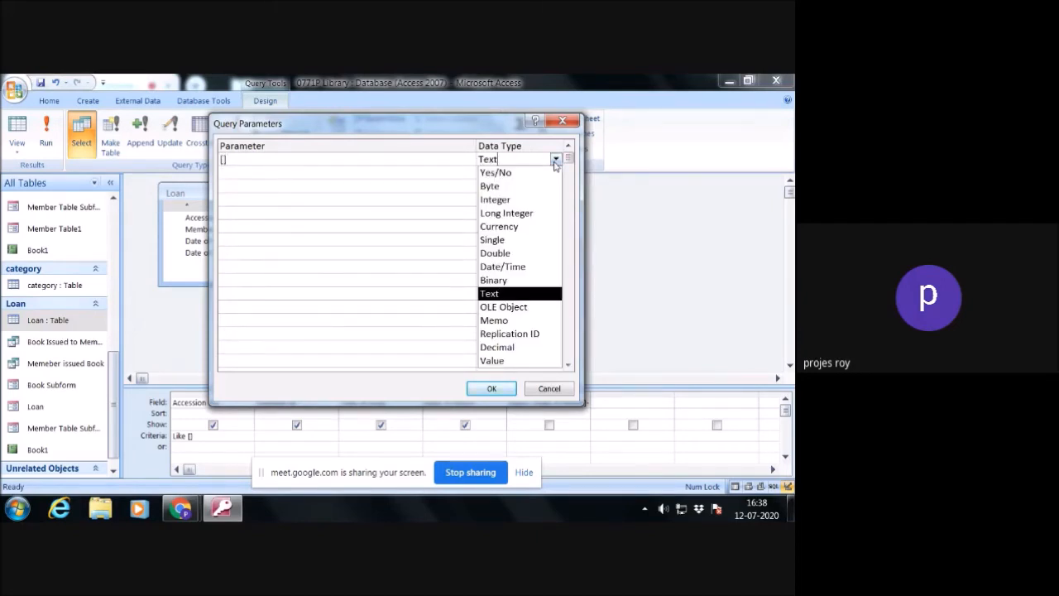
pyautogui.click(518, 200)
pyautogui.click(556, 159)
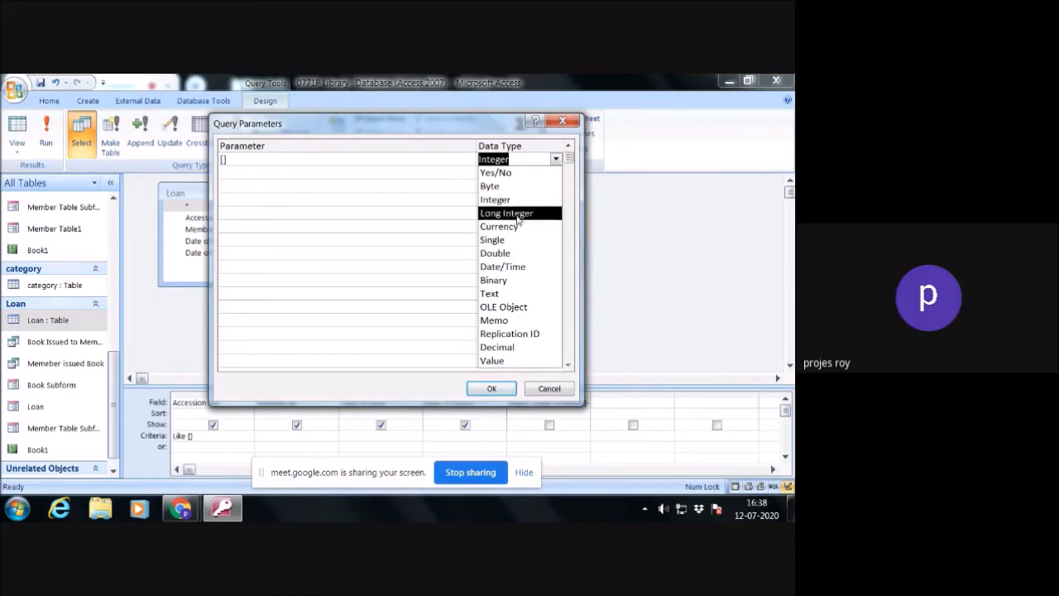
pyautogui.click(513, 293)
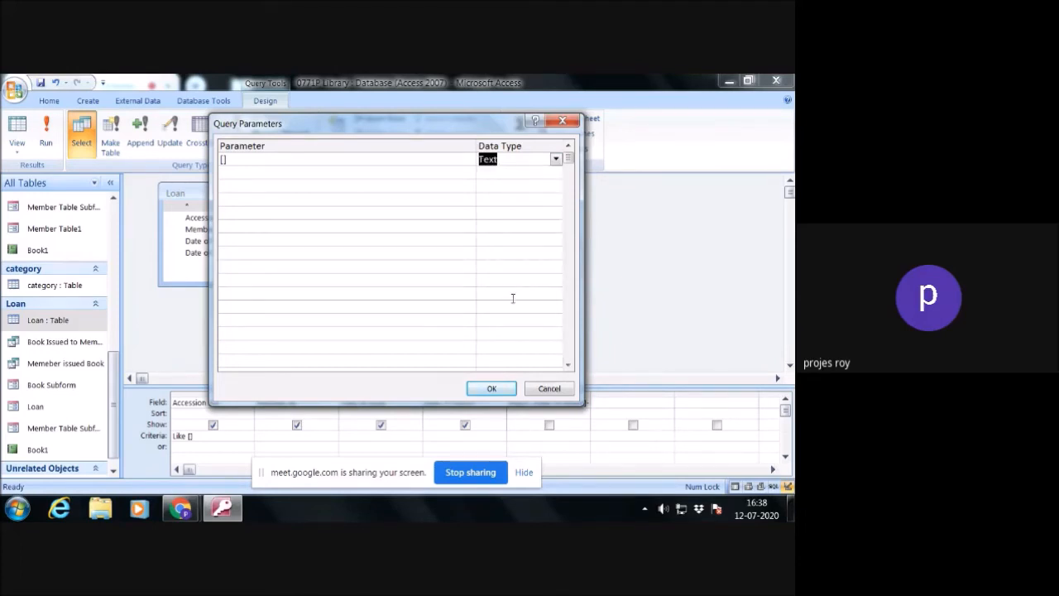
pyautogui.click(503, 389)
# - Name the Text parameter [Input Accession of the Book] in the query parameters
pyautogui.click(223, 161)
pyautogui.write('[Accession of')
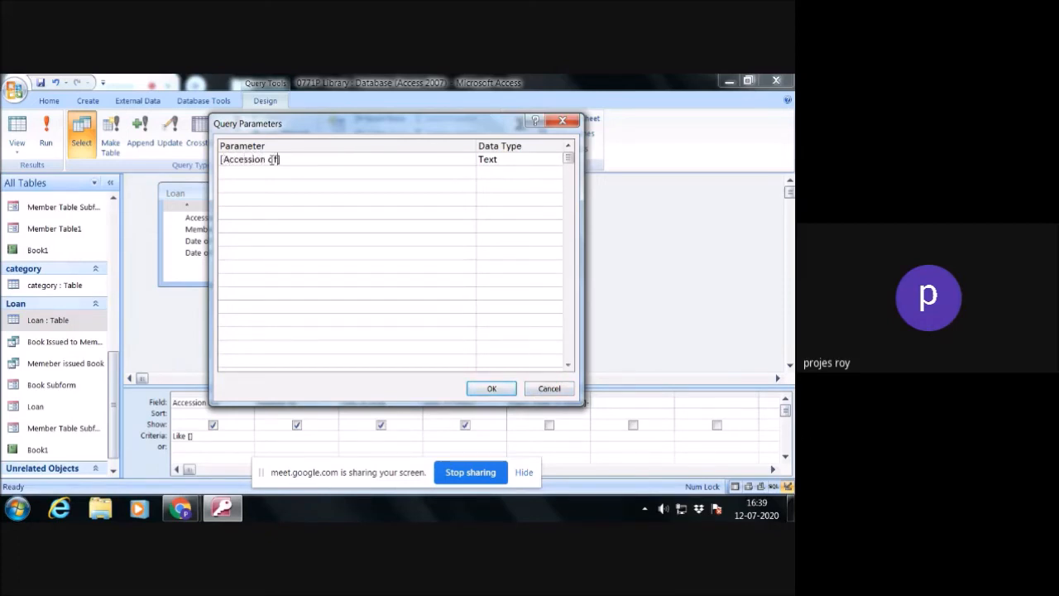
pyautogui.write(' the B')
pyautogui.write('ook')
pyautogui.write('Inpu')
pyautogui.write('t')
pyautogui.click(245, 181)
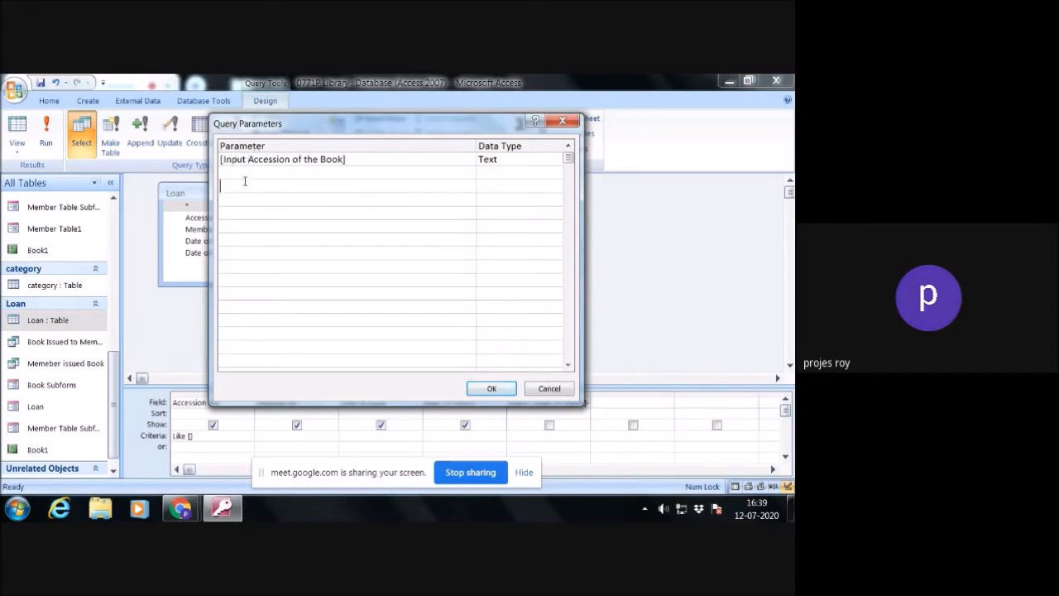
# - Copy the parameter's wording without brackets, accept the query parameters, and paste it between the brackets of the Accession No Like criterion
pyautogui.moveTo(344, 159); pyautogui.dragTo(223, 162)
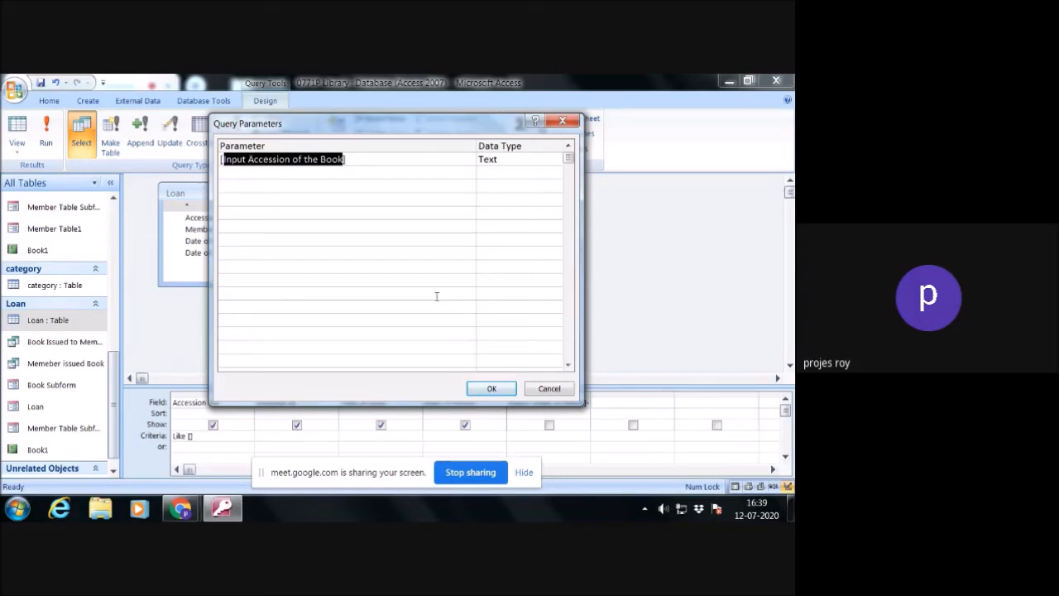
pyautogui.click(492, 388)
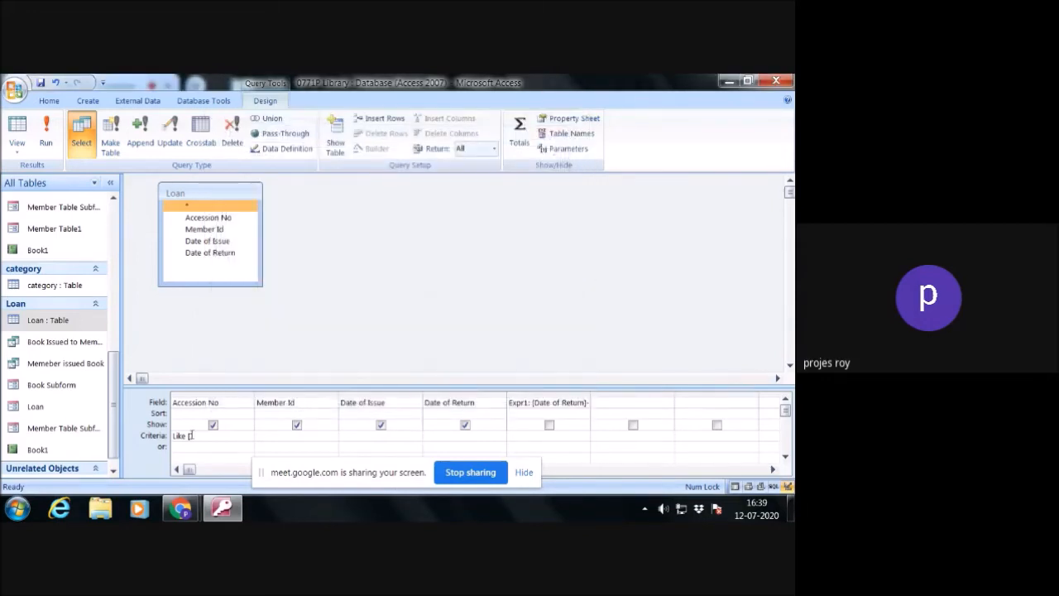
pyautogui.hotkey('ctrl', 'v')
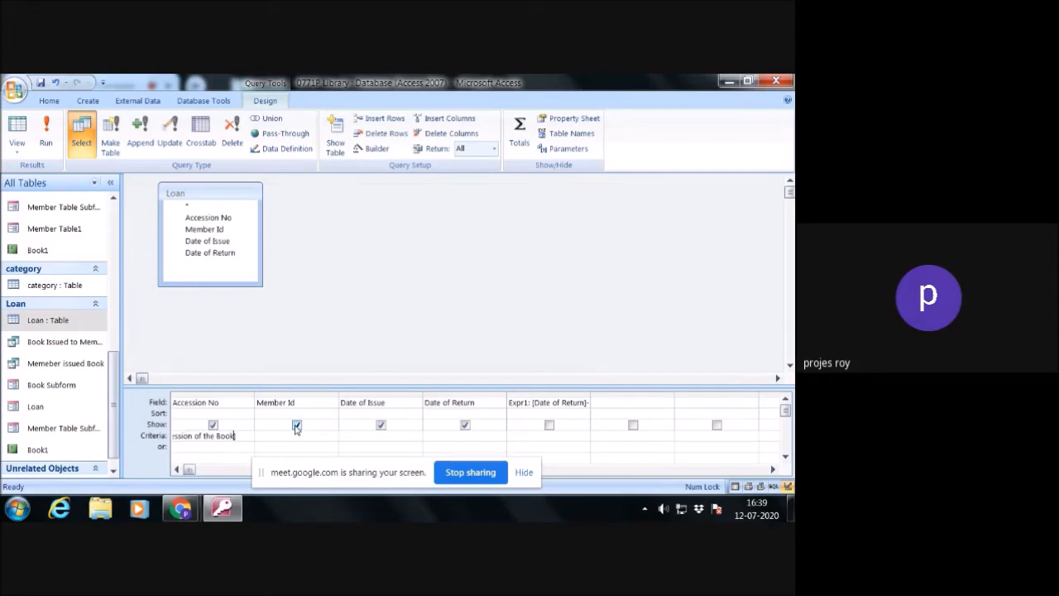
pyautogui.click(378, 351)
# - In the program's object designer options, enable Show table names, Output all fields, Show Property Update Options buttons and AutoJoin
pyautogui.click(15, 89)
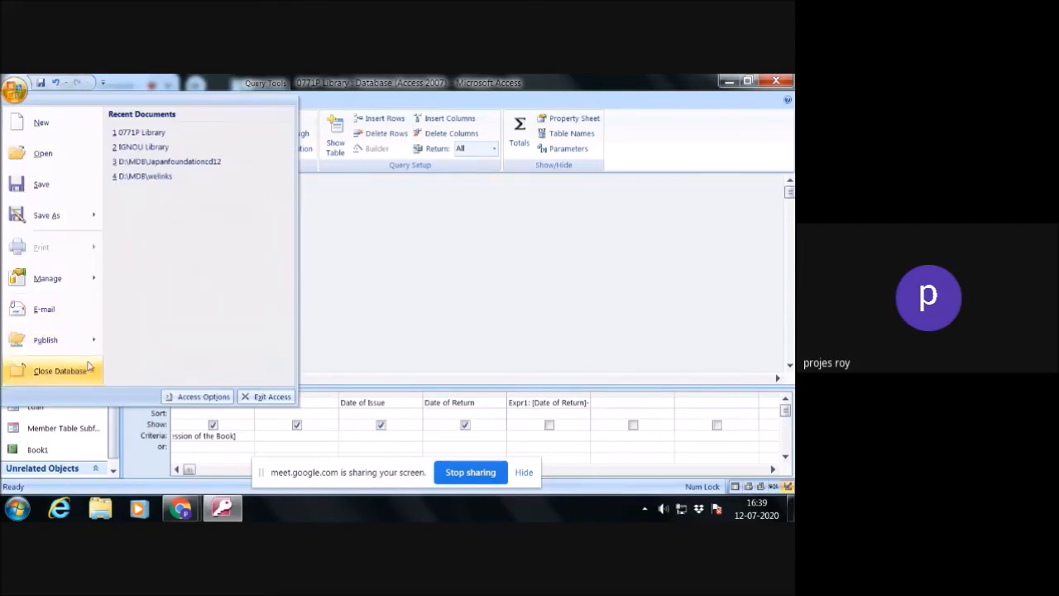
pyautogui.click(215, 398)
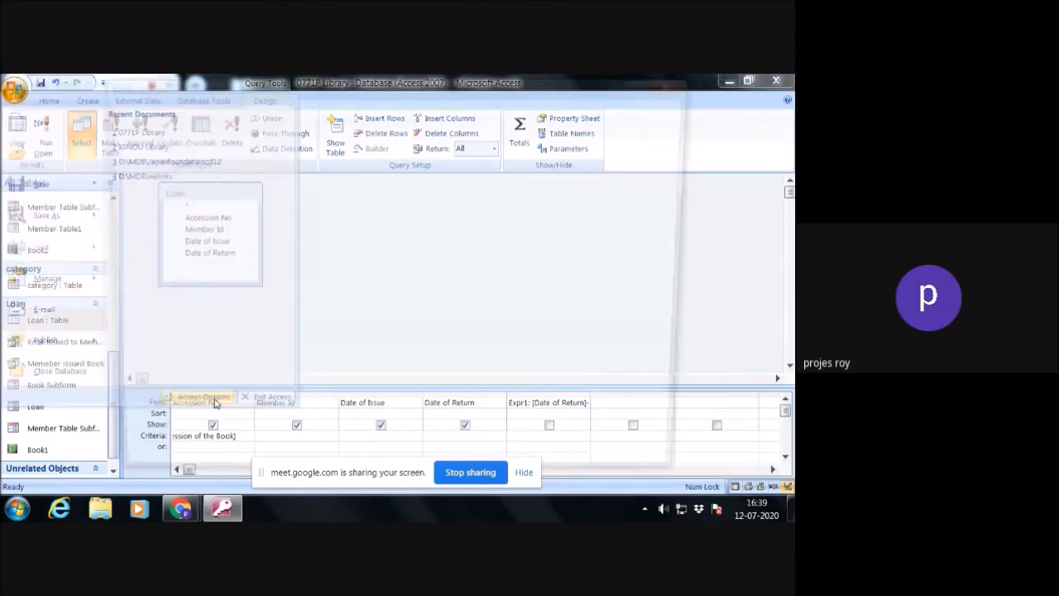
pyautogui.click(125, 149)
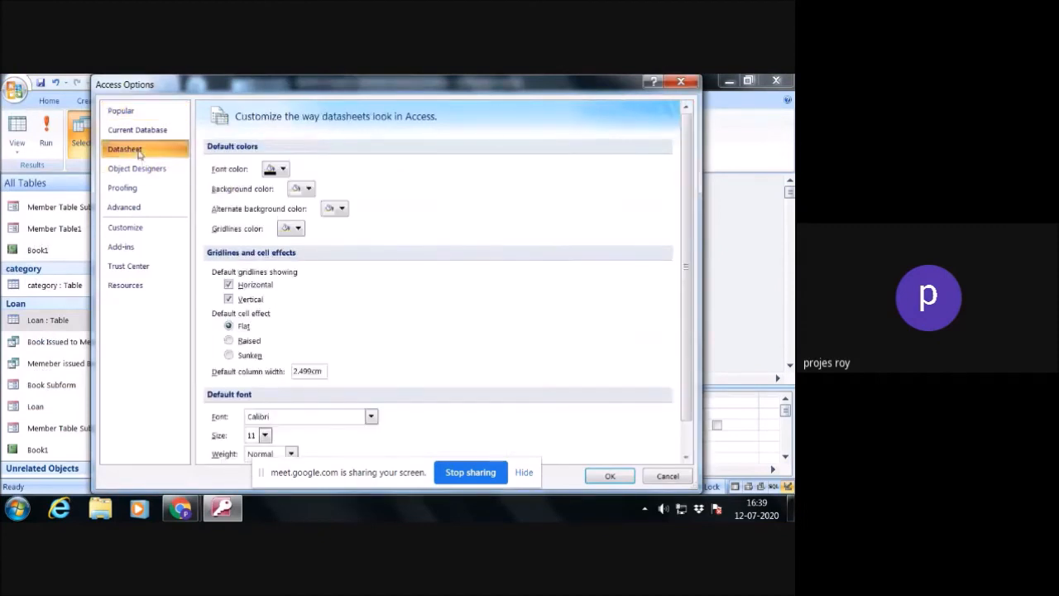
pyautogui.click(137, 169)
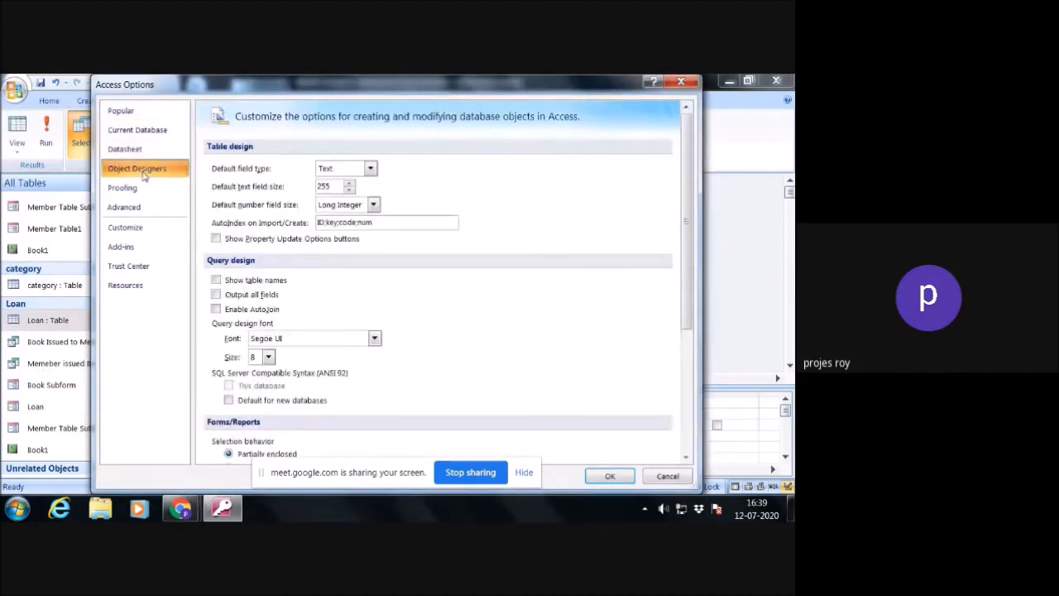
pyautogui.click(216, 281)
pyautogui.click(216, 294)
pyautogui.click(216, 239)
pyautogui.click(216, 309)
# - For forms and reports, choose Partially enclosed selection behavior and enable Always use event procedures
pyautogui.scroll(-1, 267, 342)
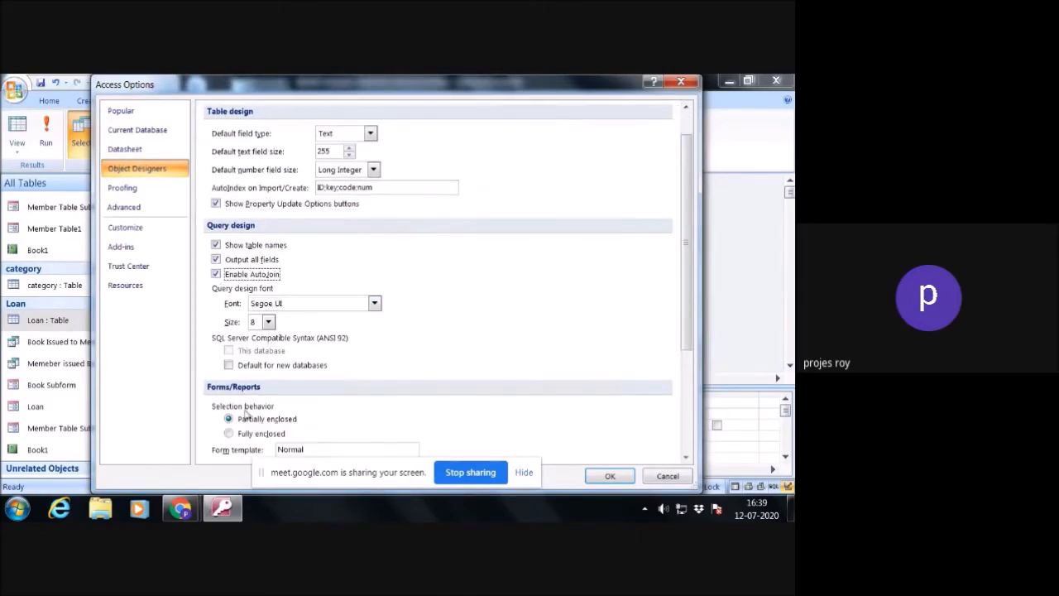
pyautogui.scroll(-2, 245, 427)
pyautogui.click(229, 366)
pyautogui.click(230, 348)
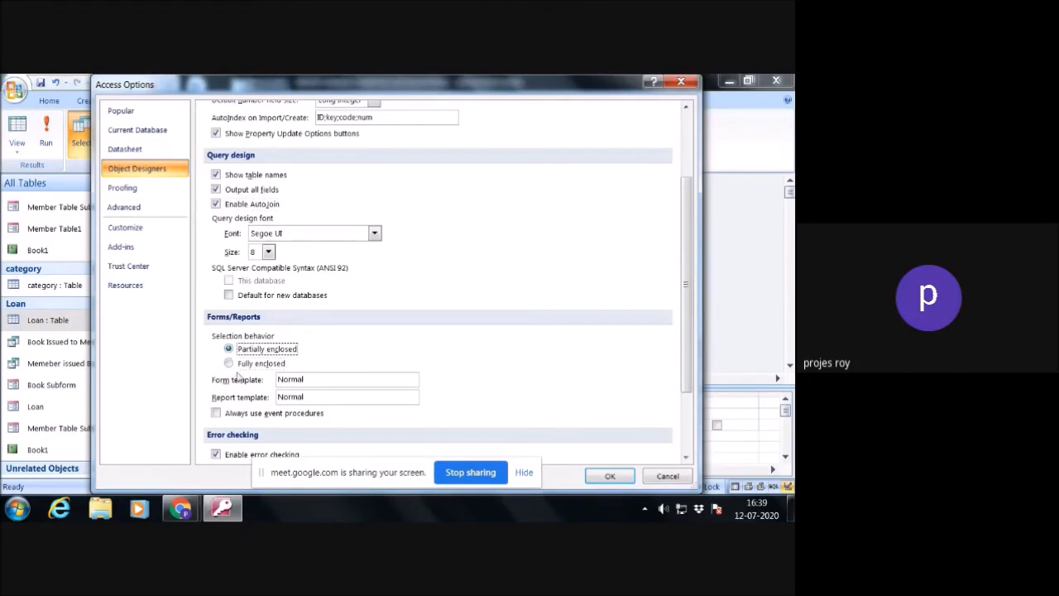
pyautogui.scroll(-1, 234, 387)
pyautogui.click(218, 379)
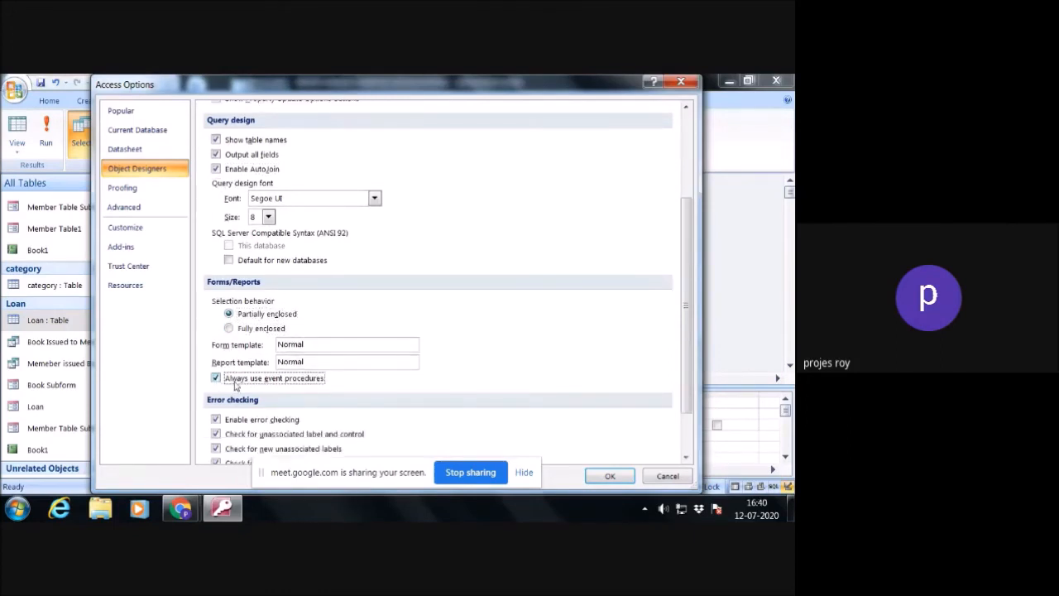
pyautogui.scroll(-2, 248, 387)
pyautogui.scroll(6, 248, 387)
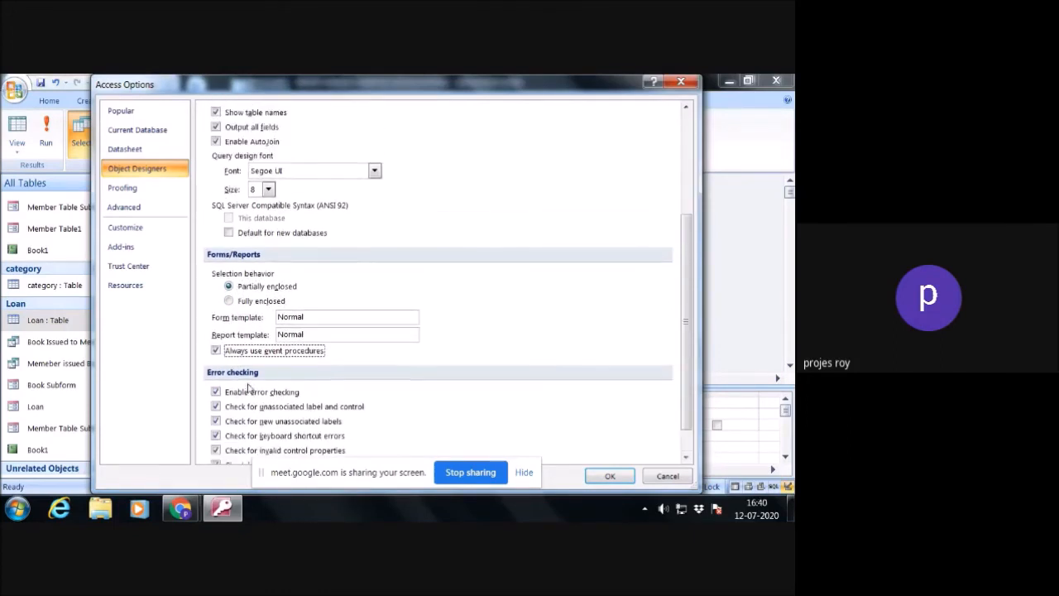
# - In the current database options, enable Use Access Special Keys, Compact on Close and Display Status Bar
pyautogui.click(142, 154)
pyautogui.scroll(-1, 291, 343)
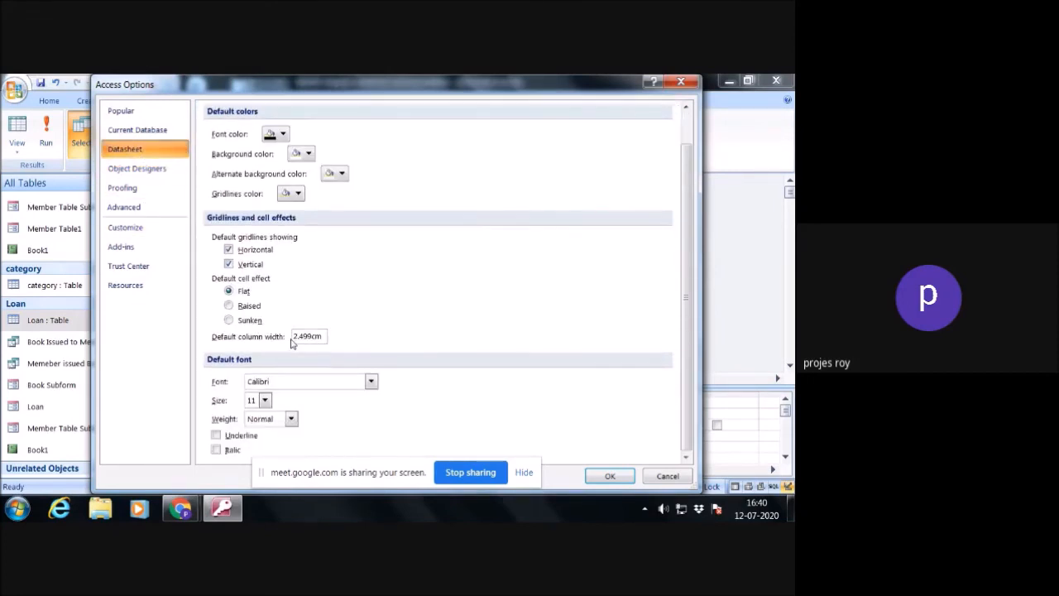
pyautogui.scroll(1, 240, 388)
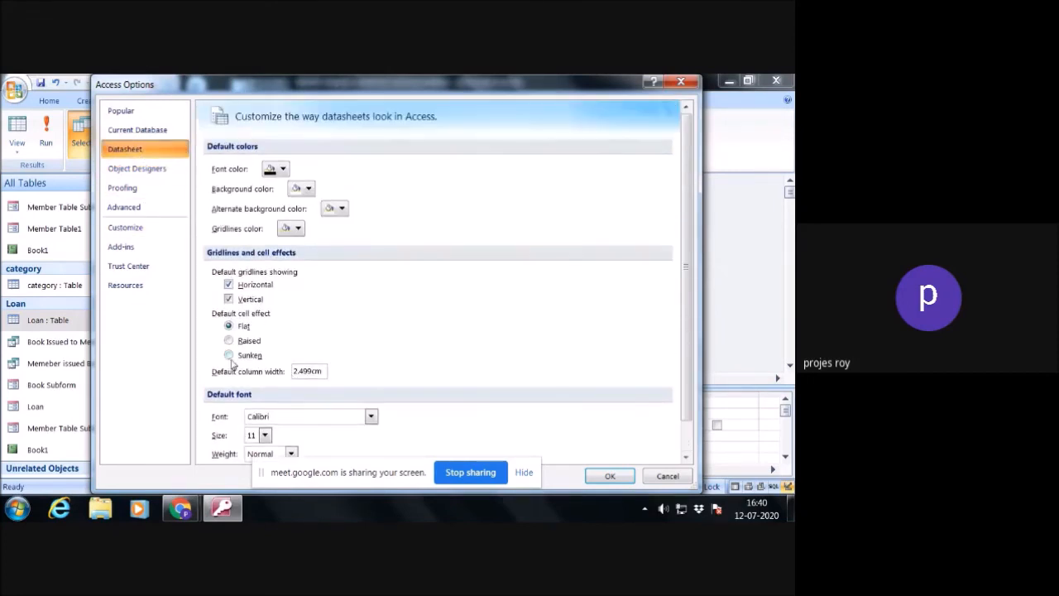
pyautogui.click(141, 130)
pyautogui.click(216, 305)
pyautogui.click(216, 320)
pyautogui.click(216, 235)
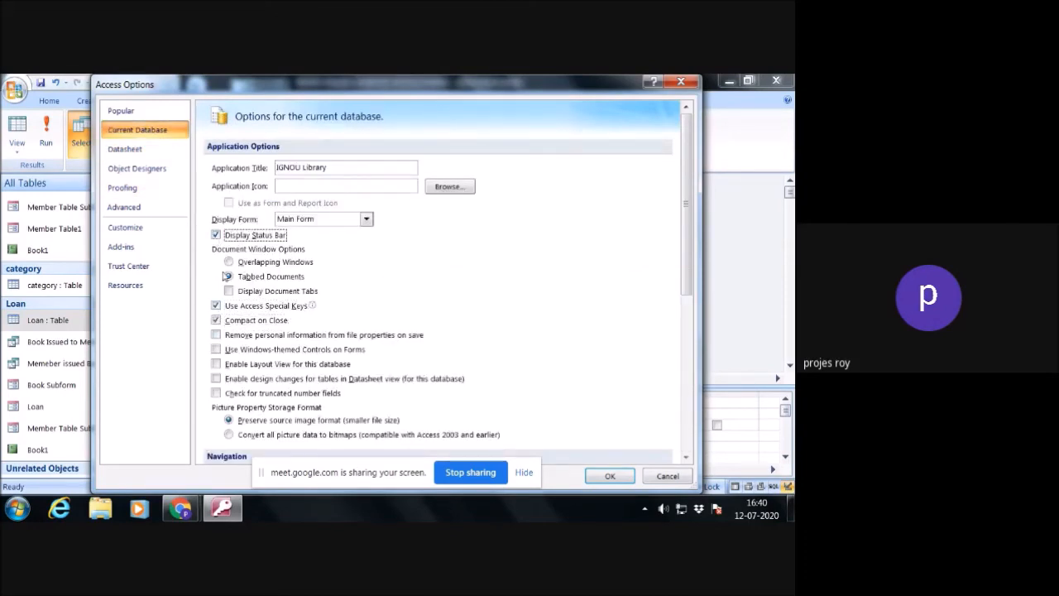
# - Enable personal information removal on save, Windows-themed form controls, Layout View, Datasheet view design changes and the truncated number field check
pyautogui.click(216, 334)
pyautogui.click(216, 349)
pyautogui.click(216, 364)
pyautogui.click(216, 378)
pyautogui.click(216, 393)
# - Allow full menus and default shortcut menus for the current database
pyautogui.scroll(-3, 240, 391)
pyautogui.scroll(-1, 240, 390)
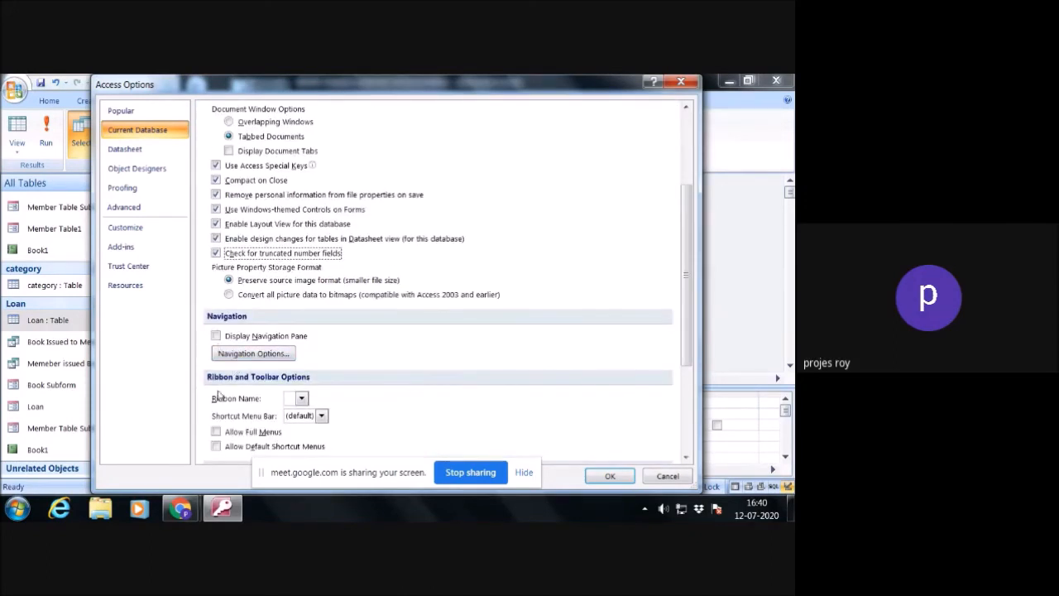
pyautogui.click(216, 432)
pyautogui.click(216, 446)
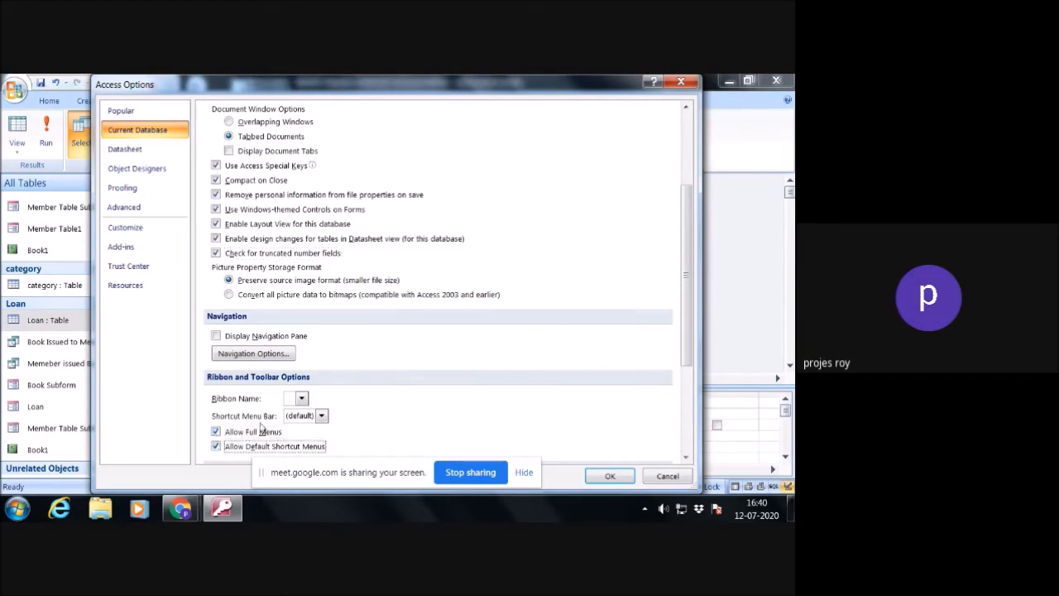
# - Enable filter lookup value lists for local indexed fields, local nonindexed fields and ODBC fields
pyautogui.scroll(-5, 217, 447)
pyautogui.click(232, 403)
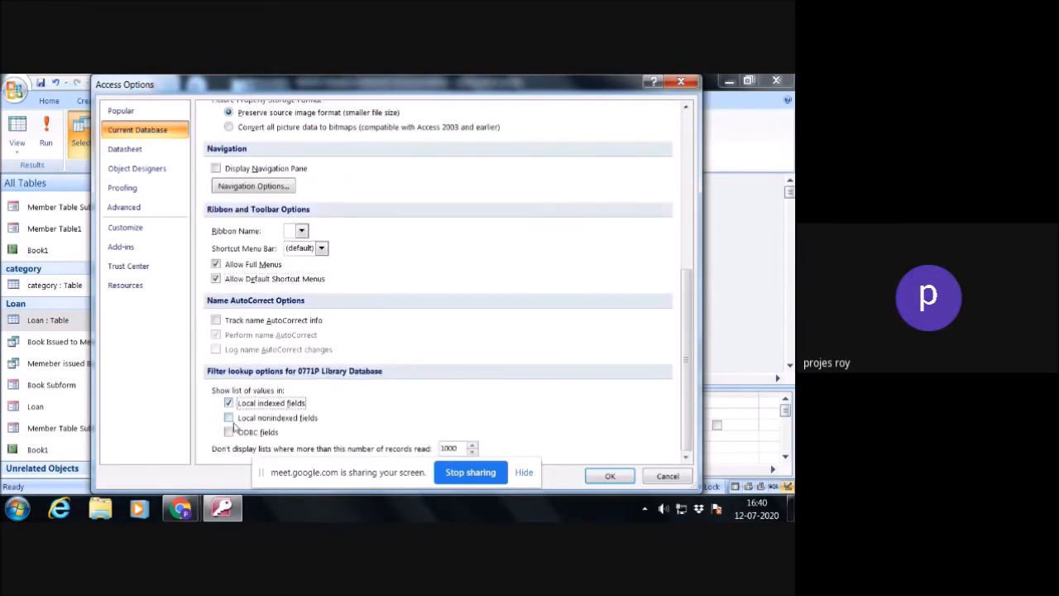
pyautogui.click(230, 418)
pyautogui.click(230, 433)
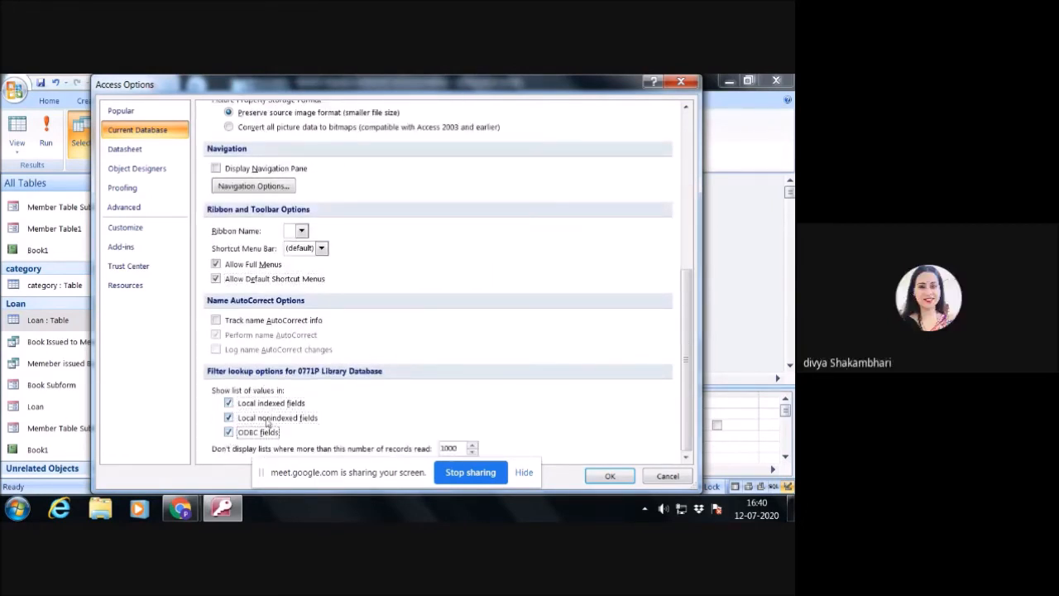
# - Apply the changed current database options and return to the query design
pyautogui.click(610, 476)
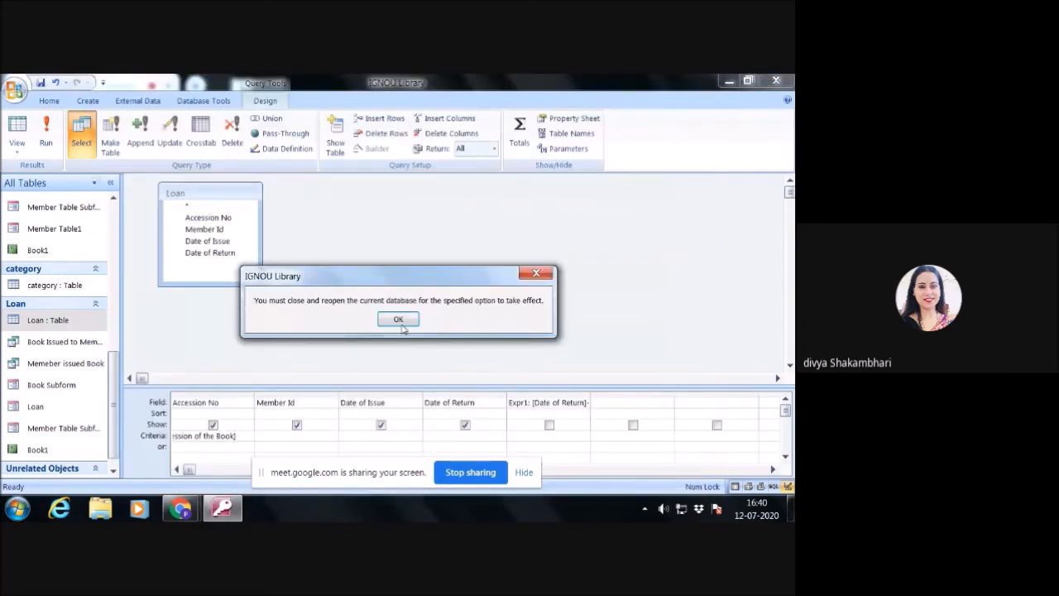
pyautogui.click(401, 322)
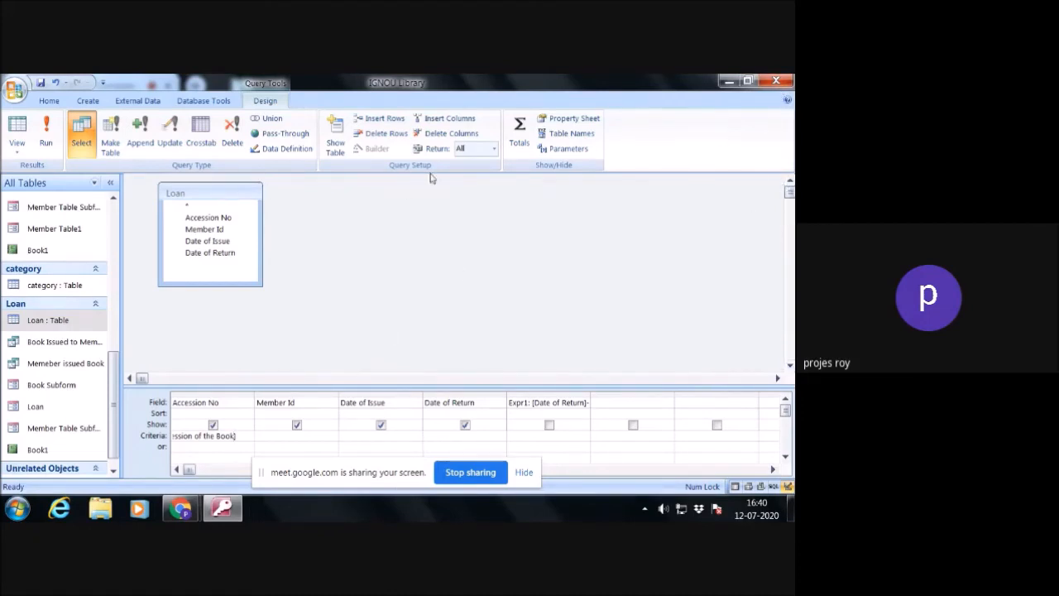
# - Review the records of the Member Table Subform, the Loan table and the category table
pyautogui.click(71, 208)
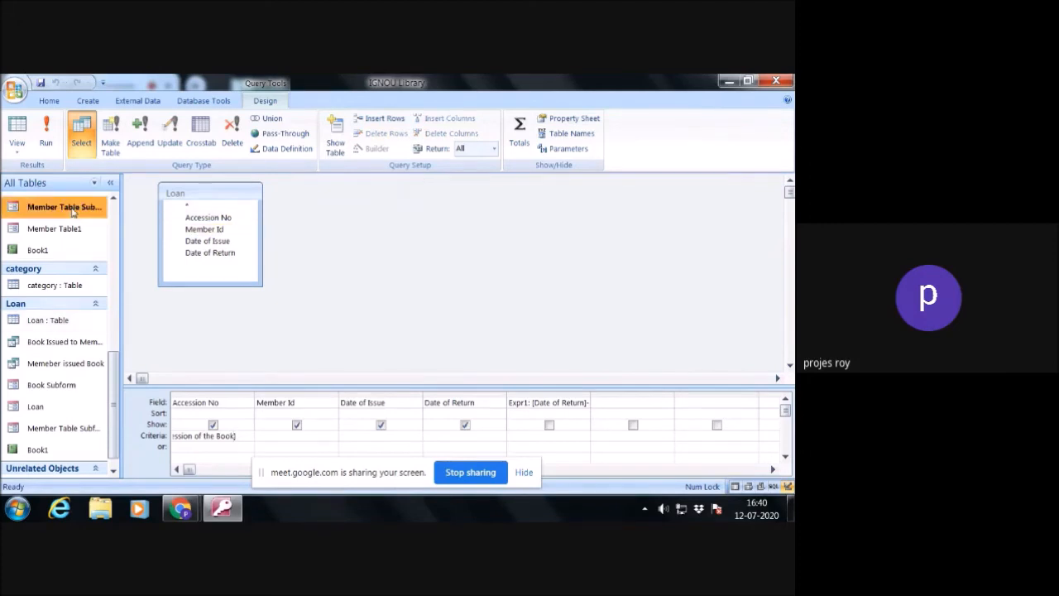
pyautogui.doubleClick(72, 208)
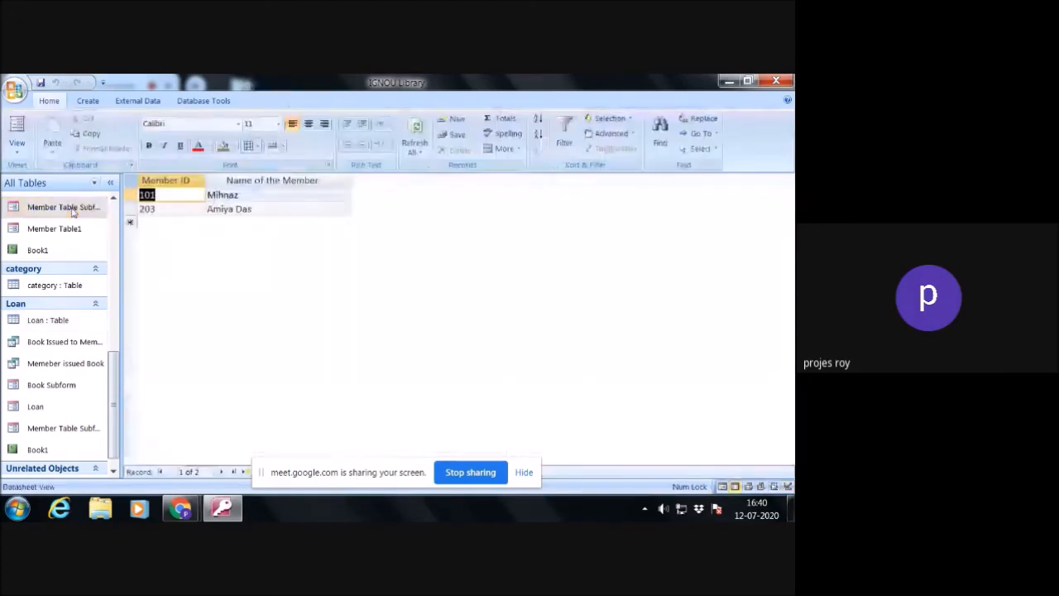
pyautogui.doubleClick(77, 321)
pyautogui.scroll(-1, 116, 413)
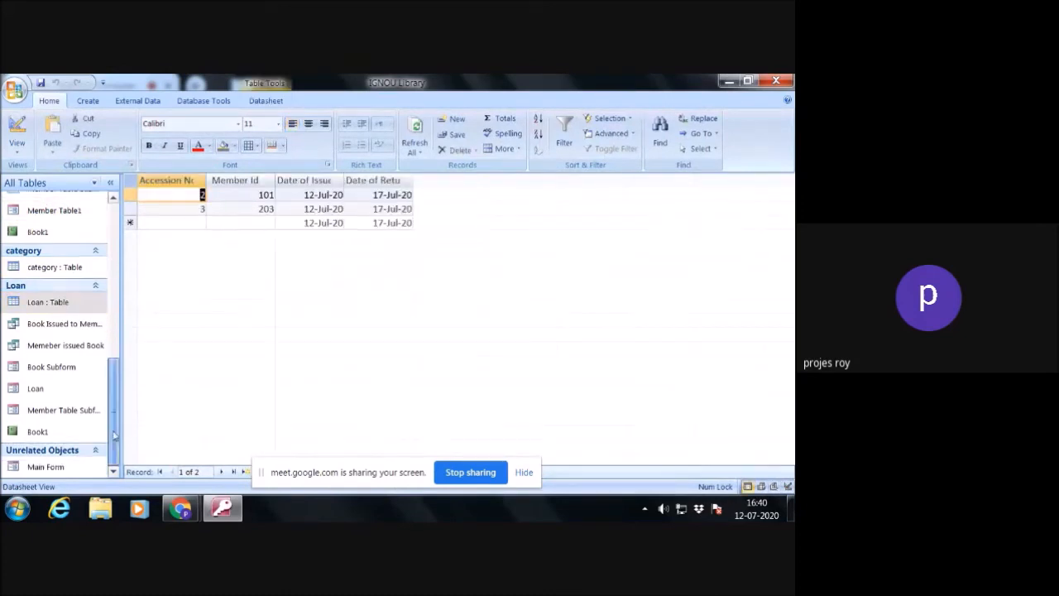
pyautogui.scroll(1, 78, 418)
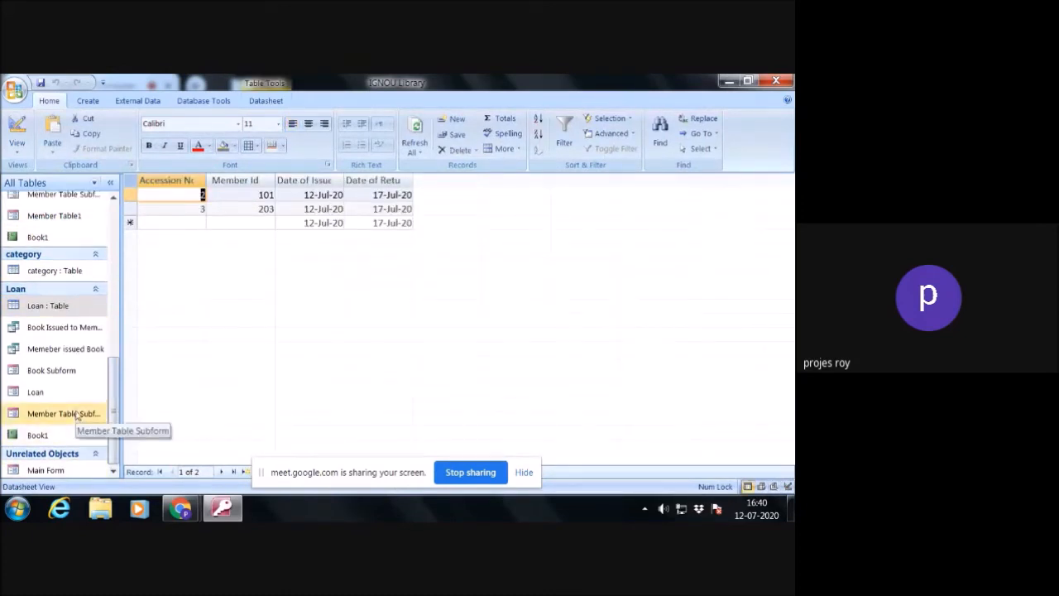
pyautogui.click(81, 338)
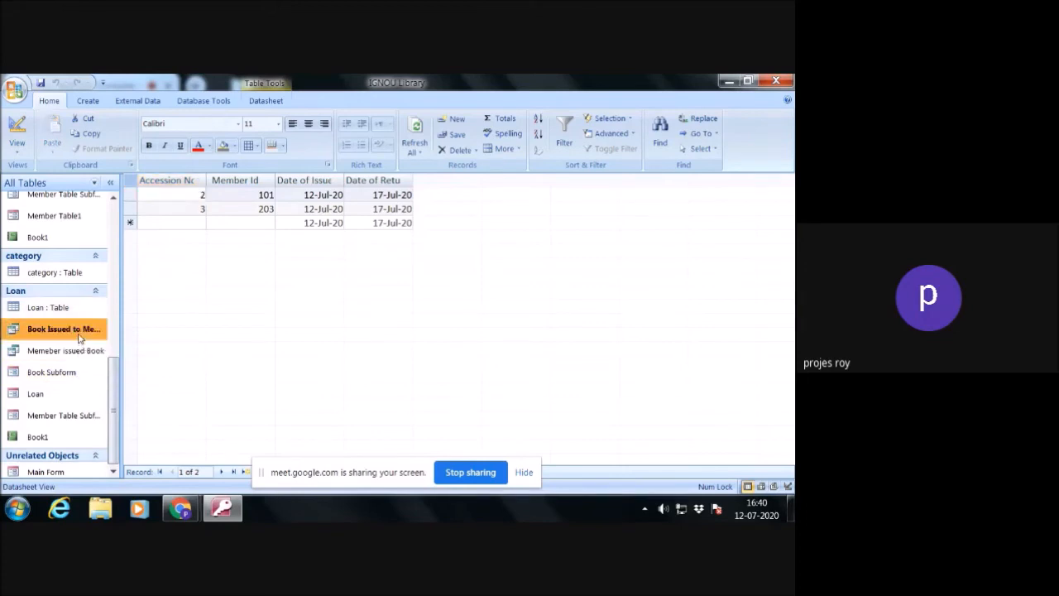
pyautogui.doubleClick(72, 316)
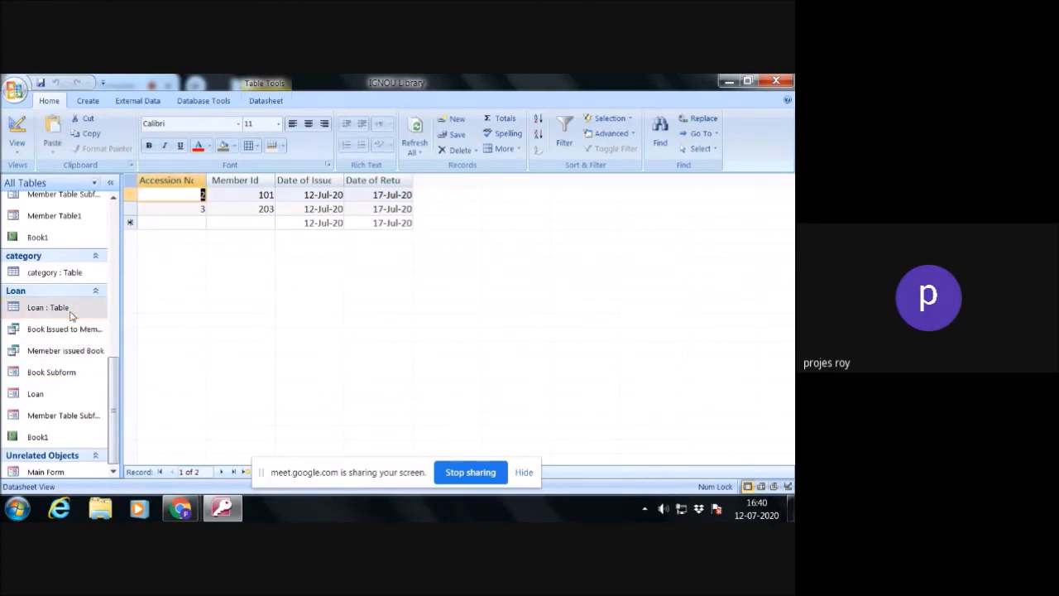
pyautogui.doubleClick(70, 273)
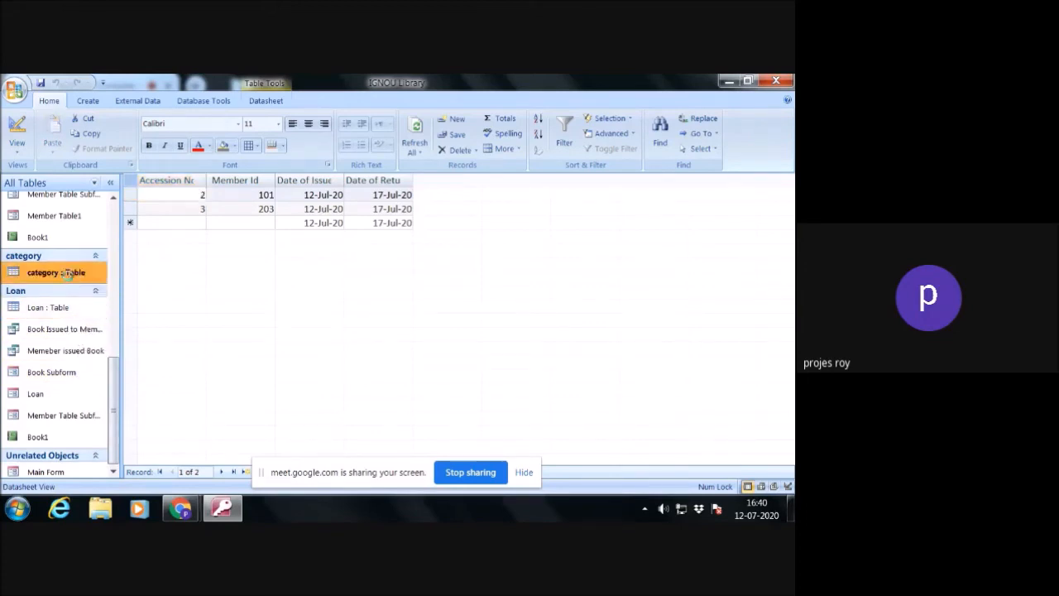
# - Review the Book table and the Book Issued to Member, Book Search and Memeber issued Book queries, leaving the title search unfilled
pyautogui.scroll(10, 115, 215)
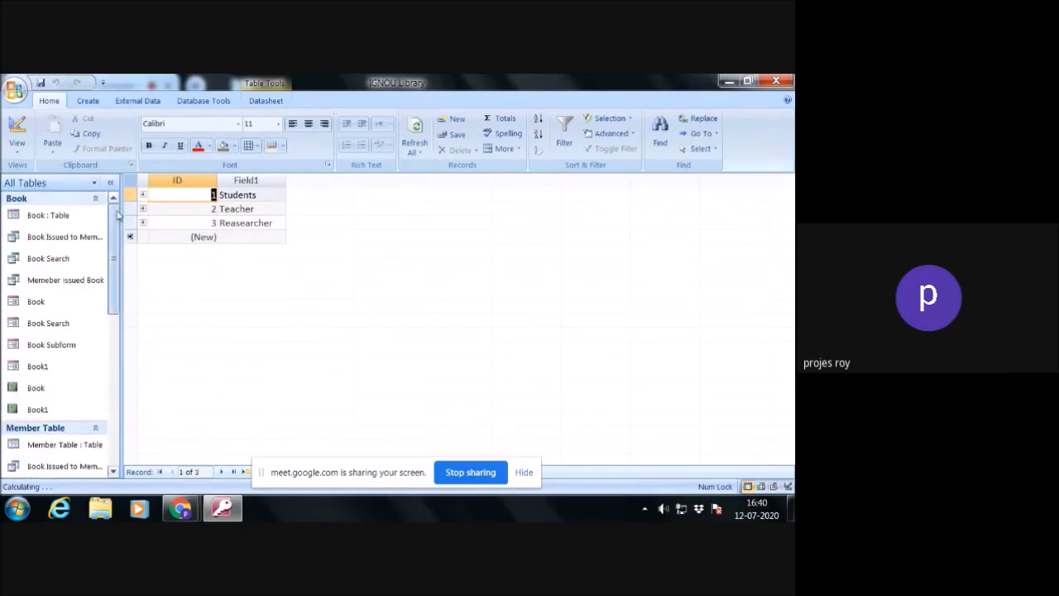
pyautogui.doubleClick(73, 215)
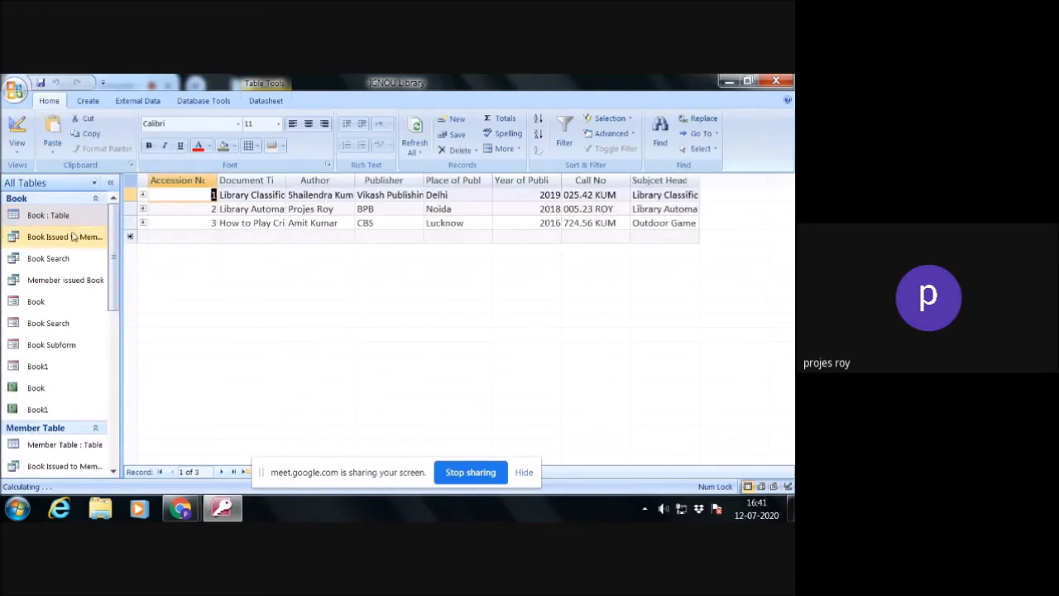
pyautogui.doubleClick(73, 236)
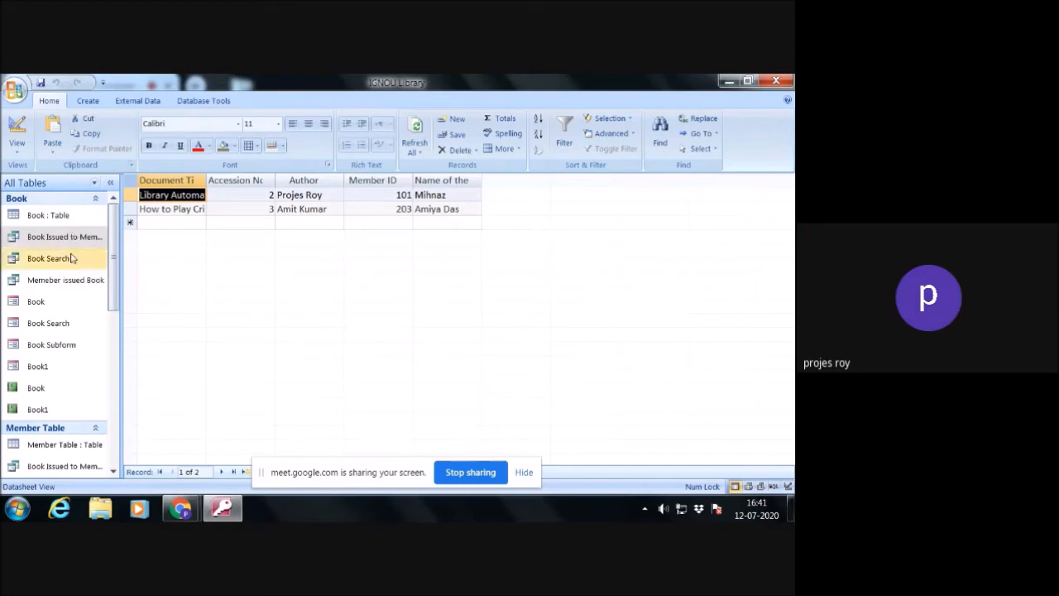
pyautogui.doubleClick(49, 258)
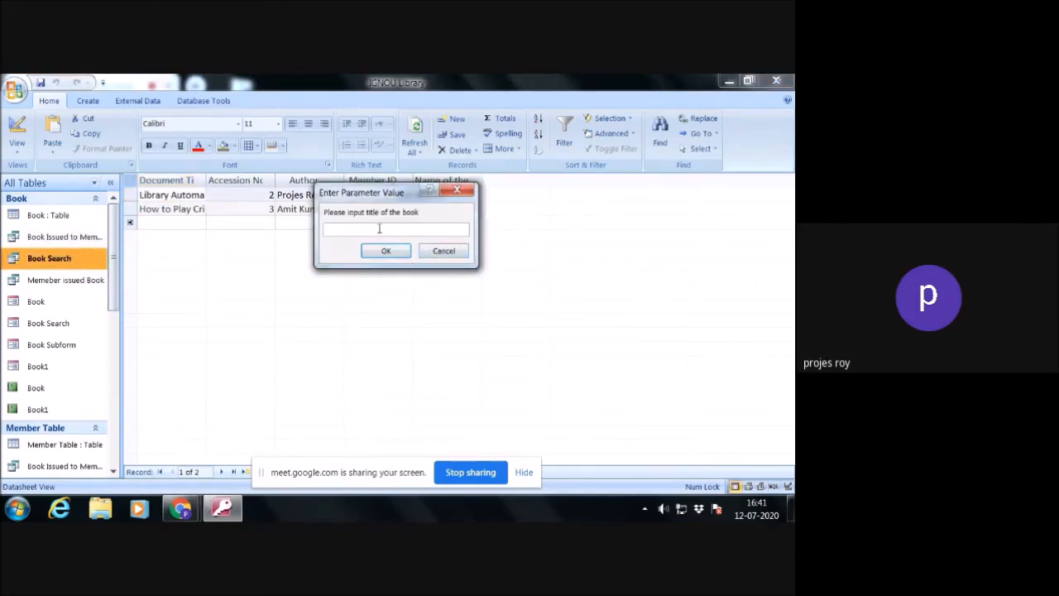
pyautogui.click(437, 253)
pyautogui.click(70, 282)
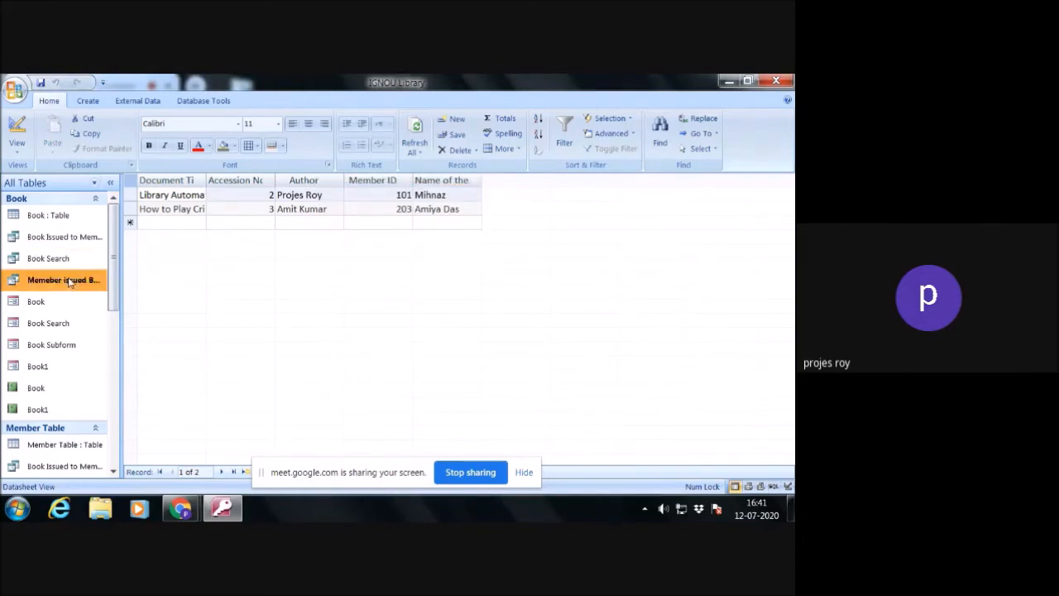
pyautogui.doubleClick(69, 282)
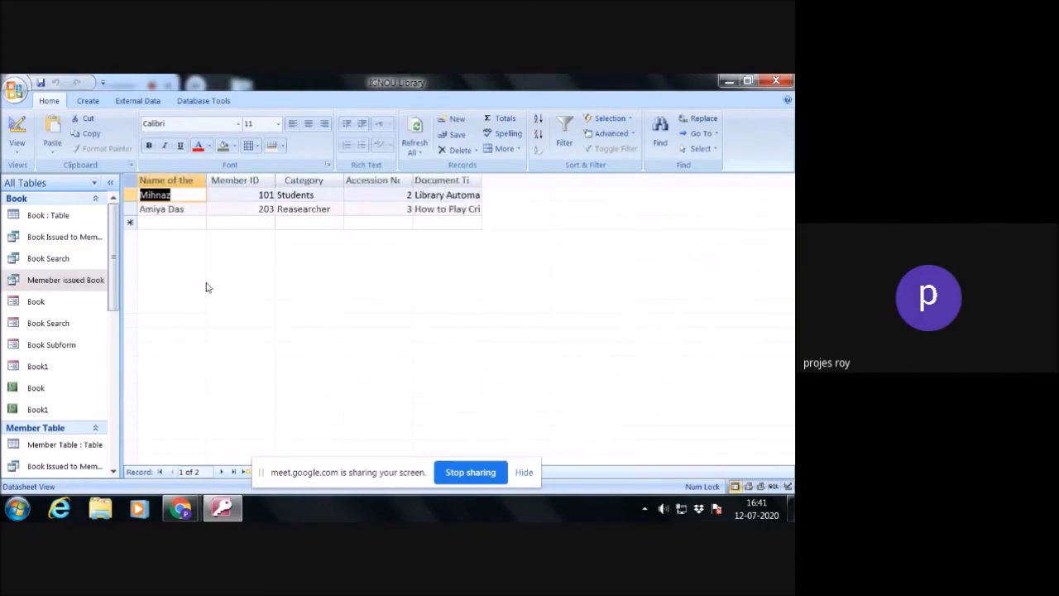
# - Close the database and save the new loan query as Return of Book
pyautogui.click(777, 81)
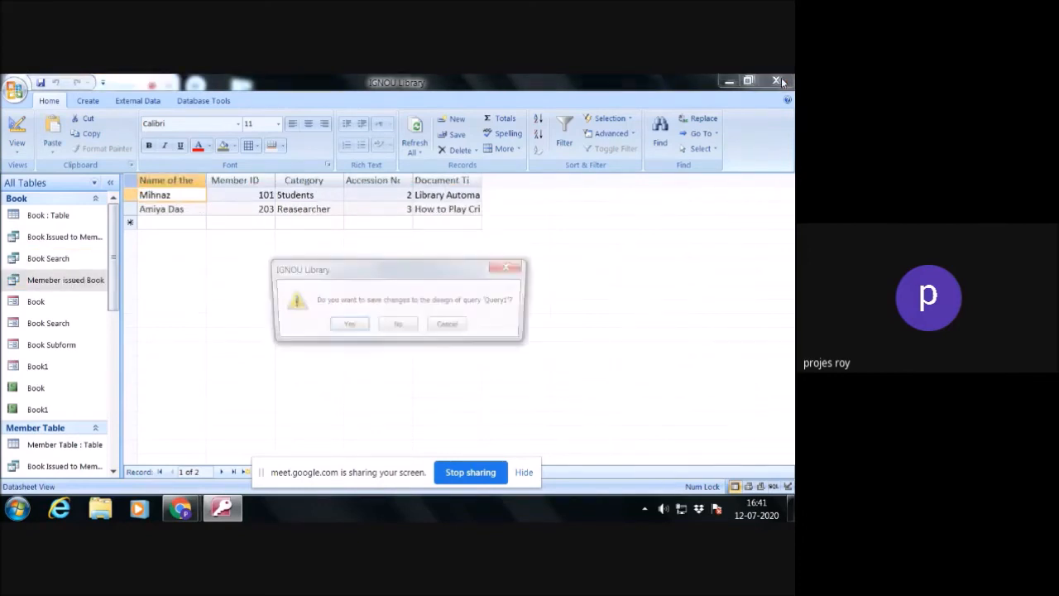
pyautogui.click(347, 326)
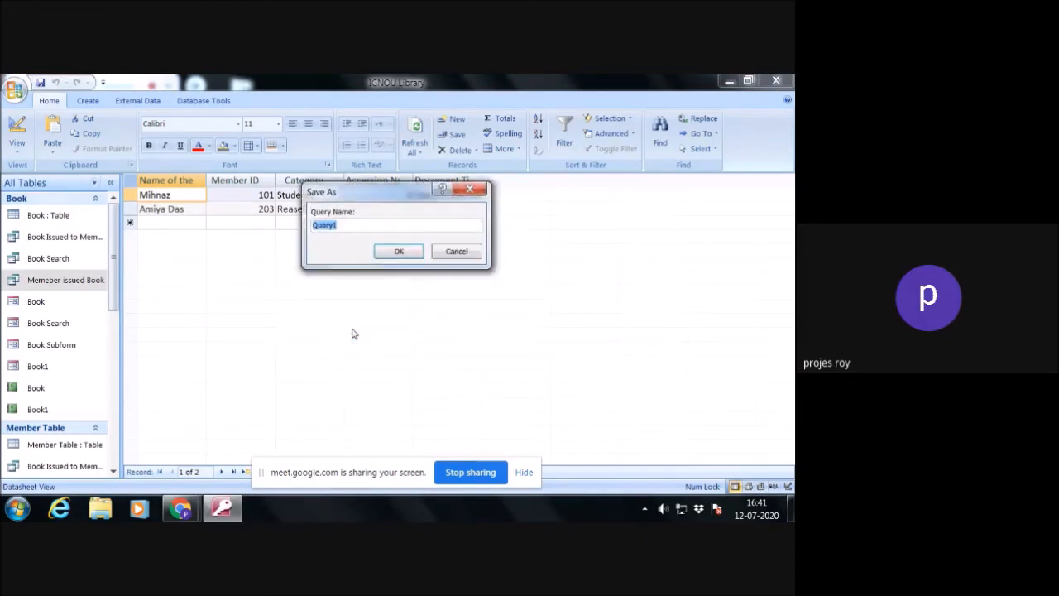
pyautogui.write('Re')
pyautogui.write('turn of Book')
pyautogui.click(397, 250)
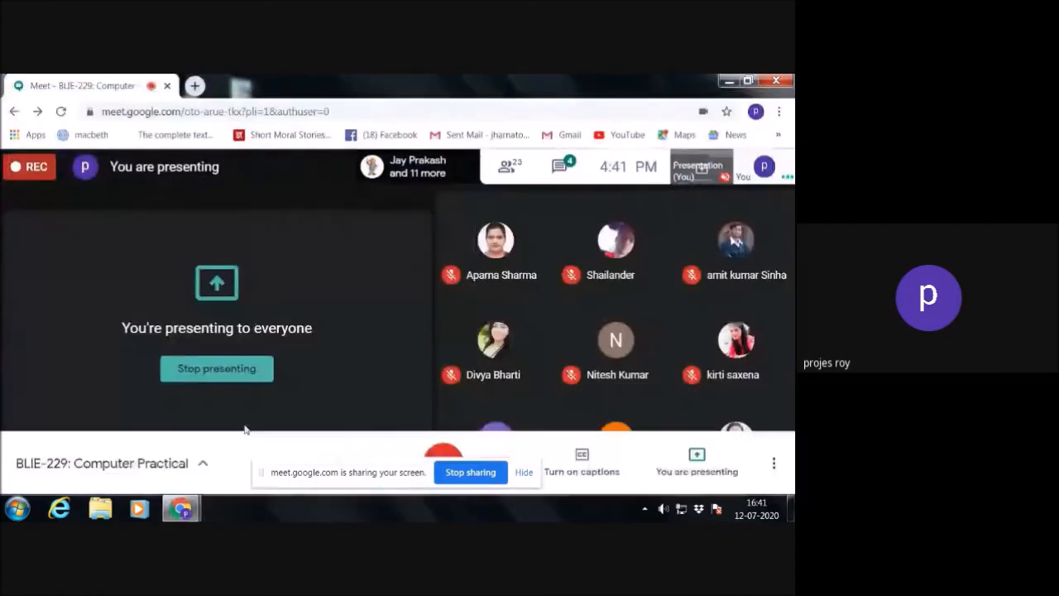
# - Reopen the recent 0771P Library database in Microsoft Office Access 2007
pyautogui.click(17, 508)
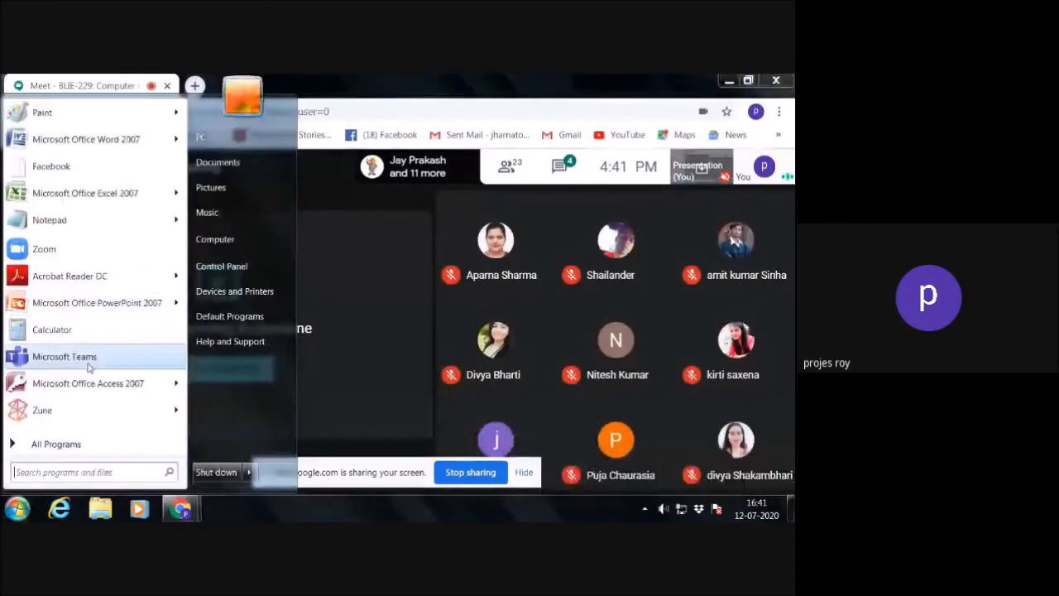
pyautogui.moveTo(174, 388)
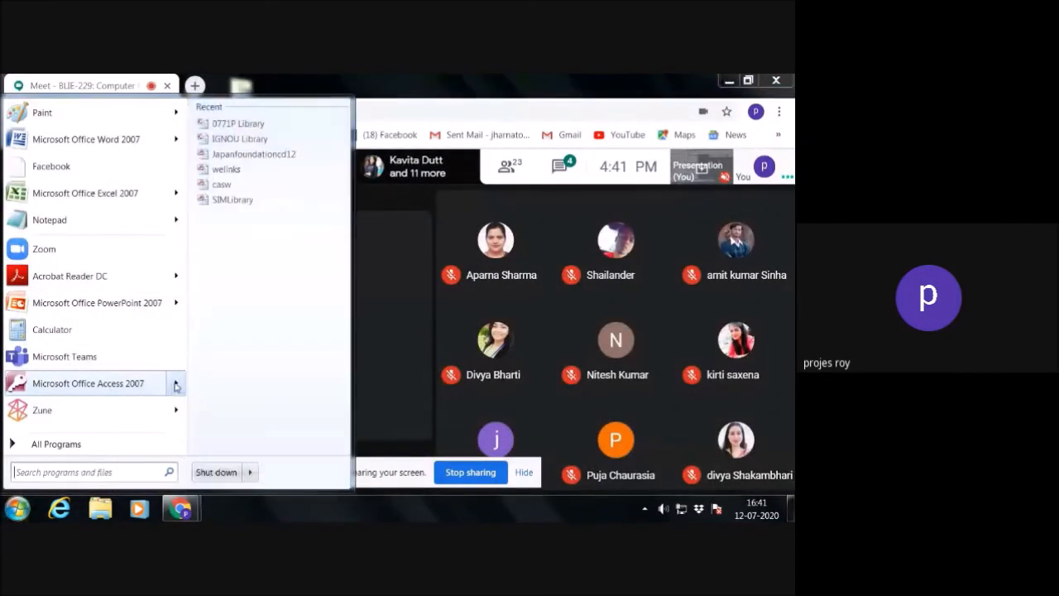
pyautogui.click(242, 126)
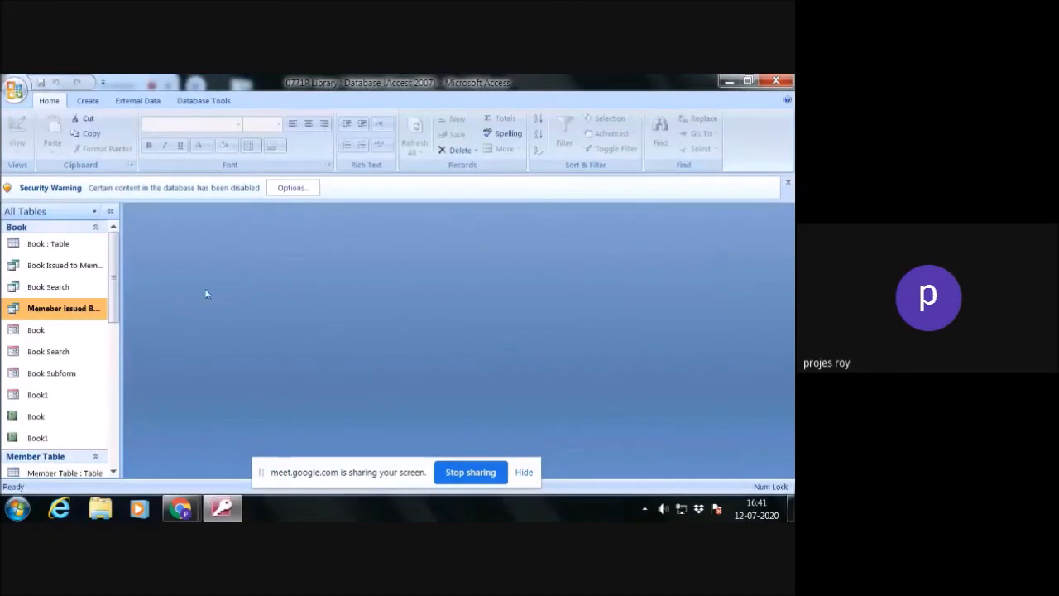
# - Open the Memeber issued Book query and dismiss the security warning without enabling the content
pyautogui.scroll(-2, 196, 285)
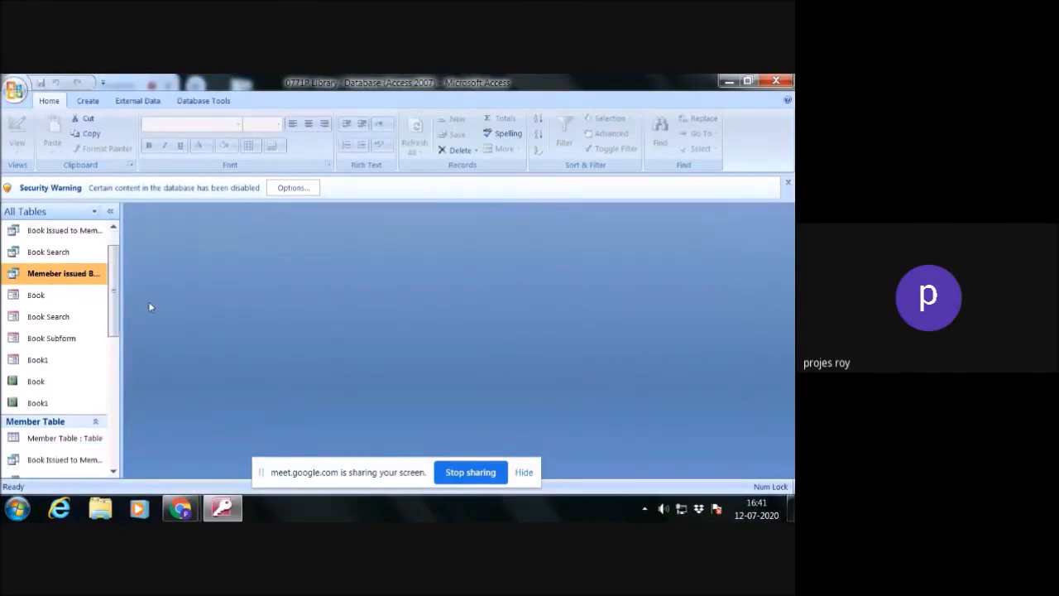
pyautogui.doubleClick(74, 273)
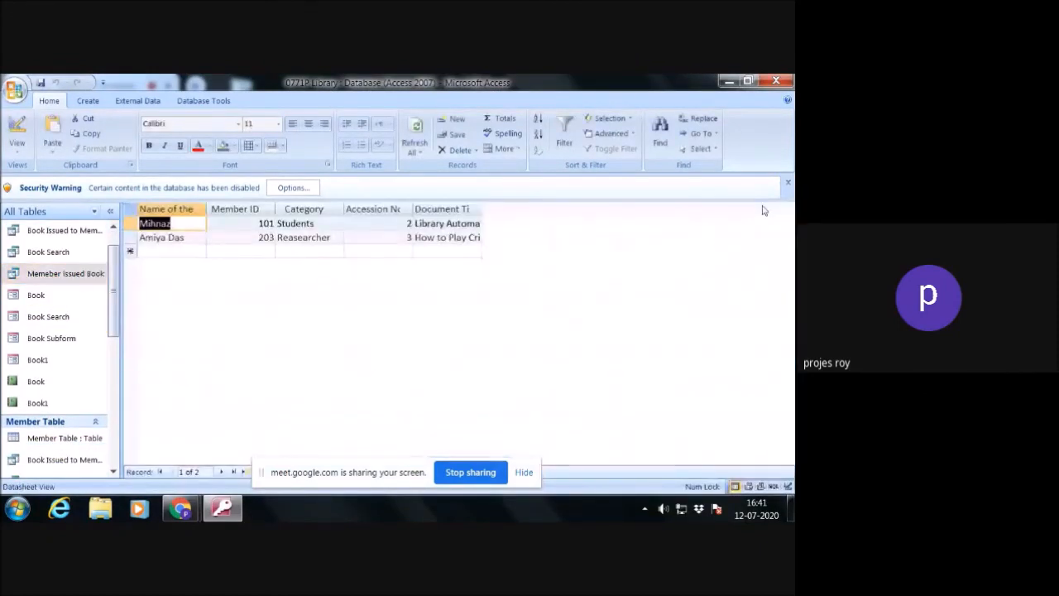
pyautogui.click(789, 182)
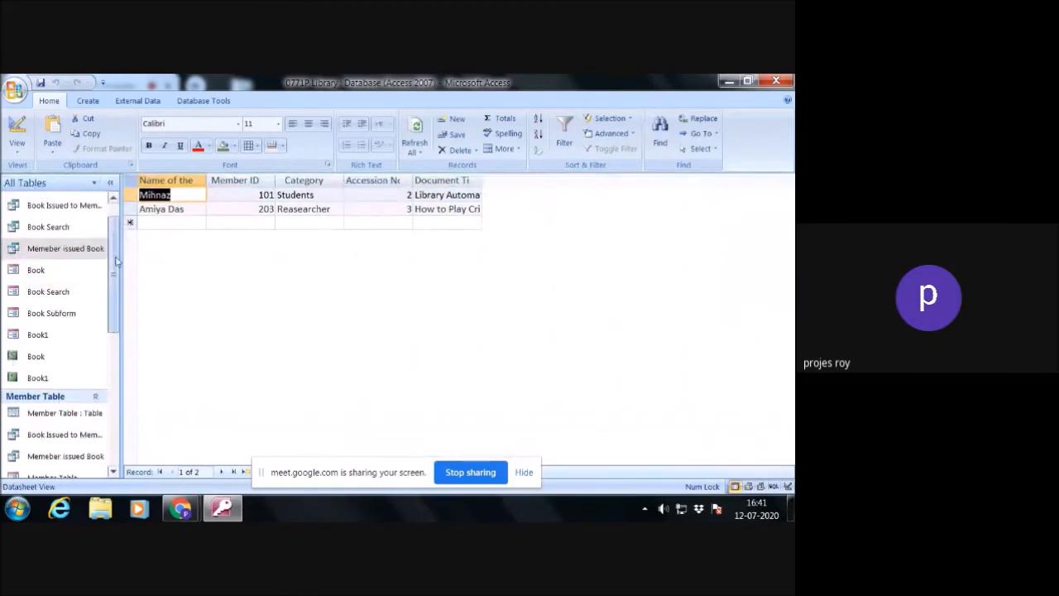
# - Find the Return of Book query under the Loan group and run it for accession number 2
pyautogui.scroll(2, 117, 261)
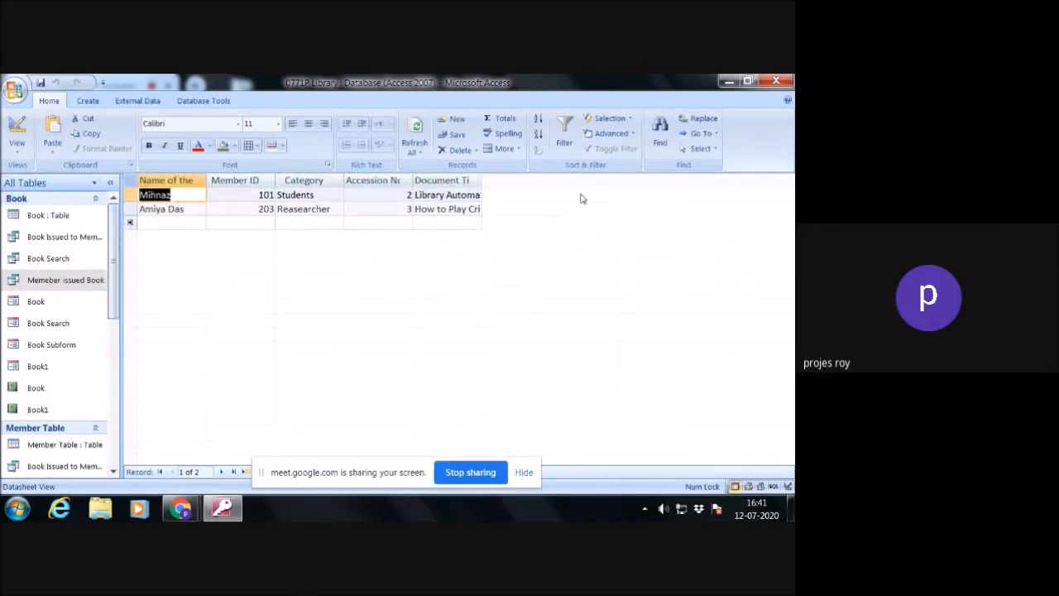
pyautogui.click(117, 414)
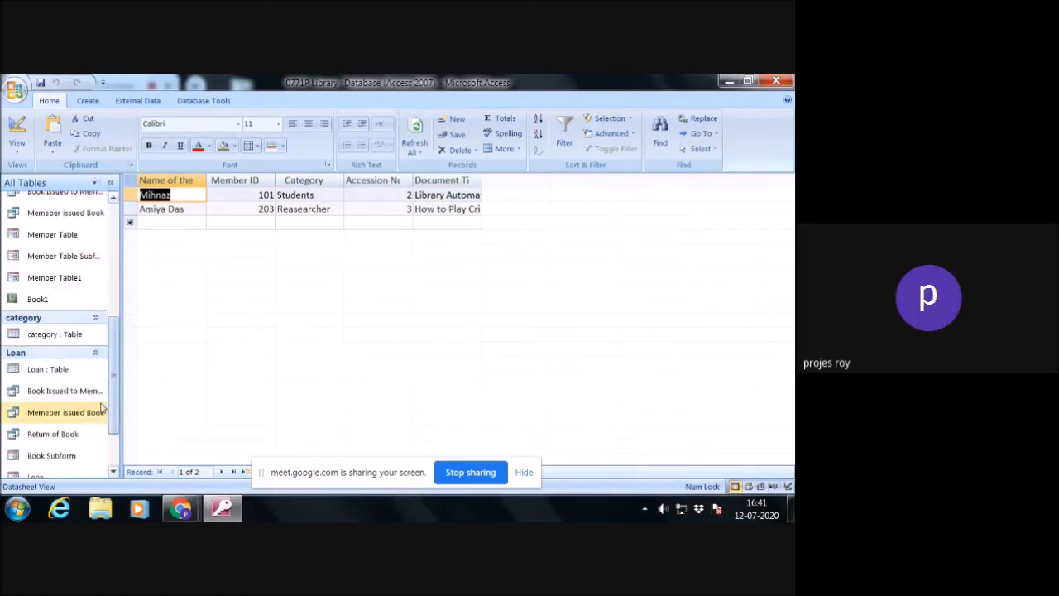
pyautogui.scroll(2, 87, 404)
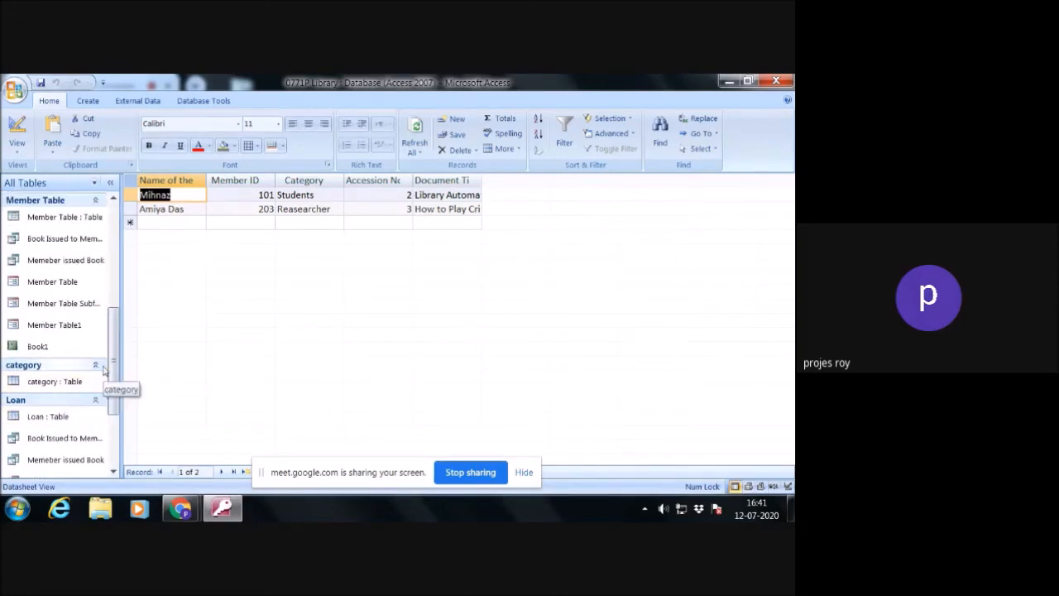
pyautogui.moveTo(111, 346); pyautogui.dragTo(101, 388)
pyautogui.scroll(1, 101, 389)
pyautogui.doubleClick(101, 392)
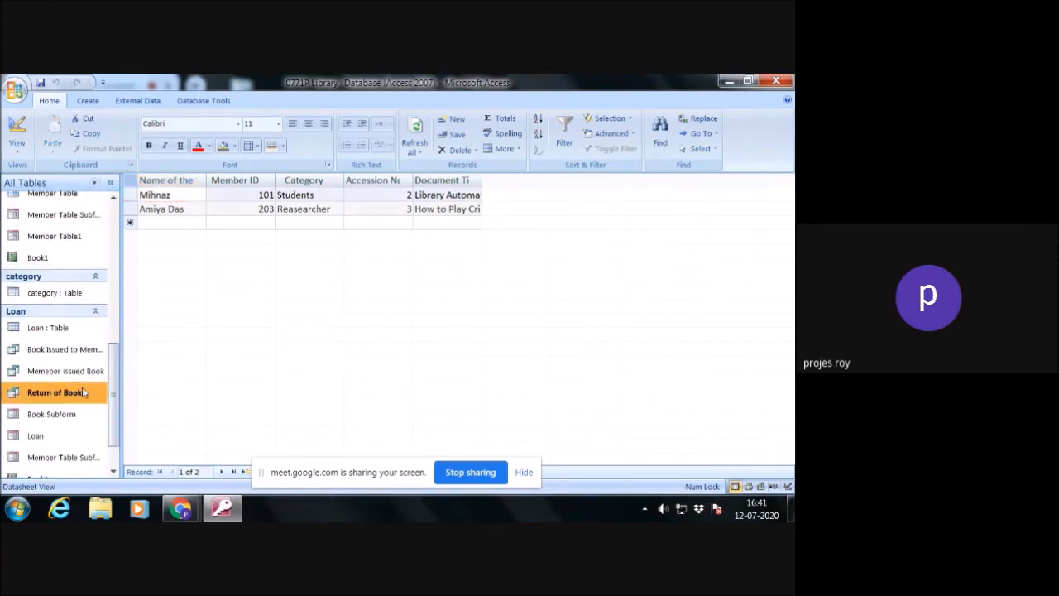
pyautogui.write('2')
pyautogui.click(401, 253)
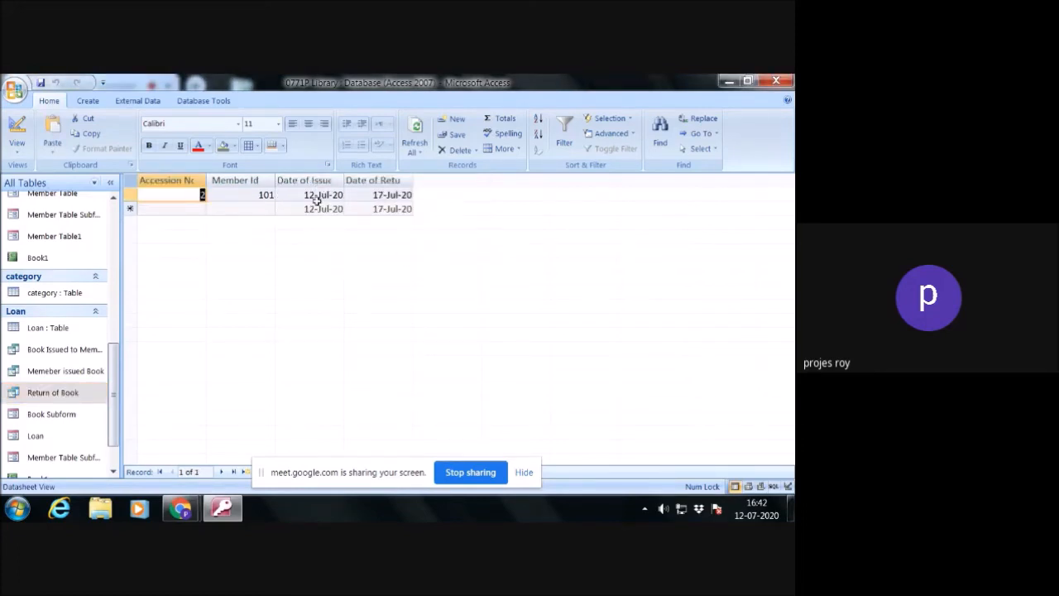
# - Start a Form Wizard form on the Return of Book query with Accession No, Member Id, Date of Issue and Date of Return
pyautogui.click(88, 101)
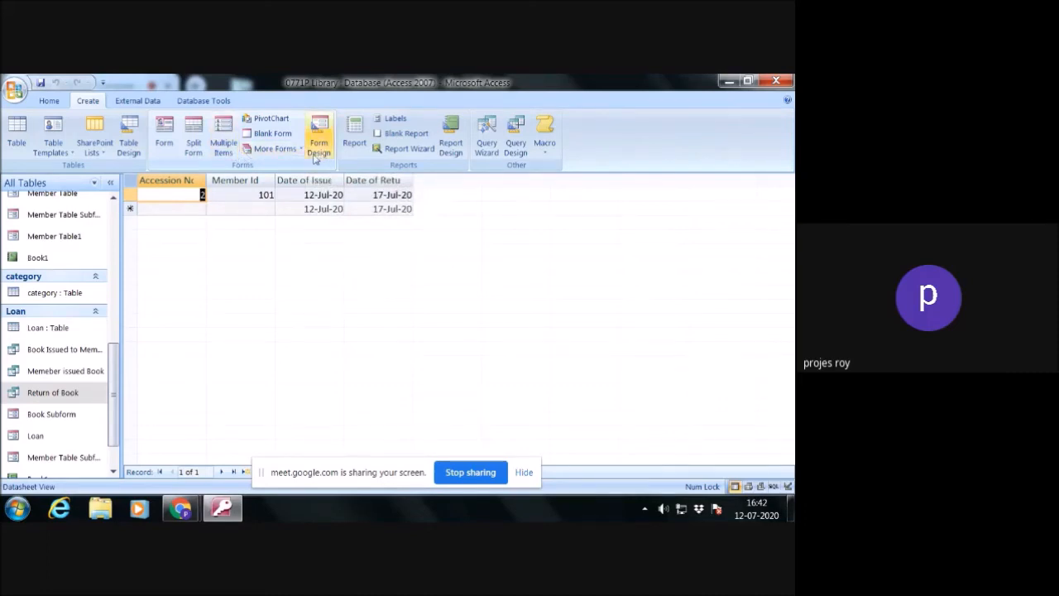
pyautogui.click(273, 148)
pyautogui.click(303, 173)
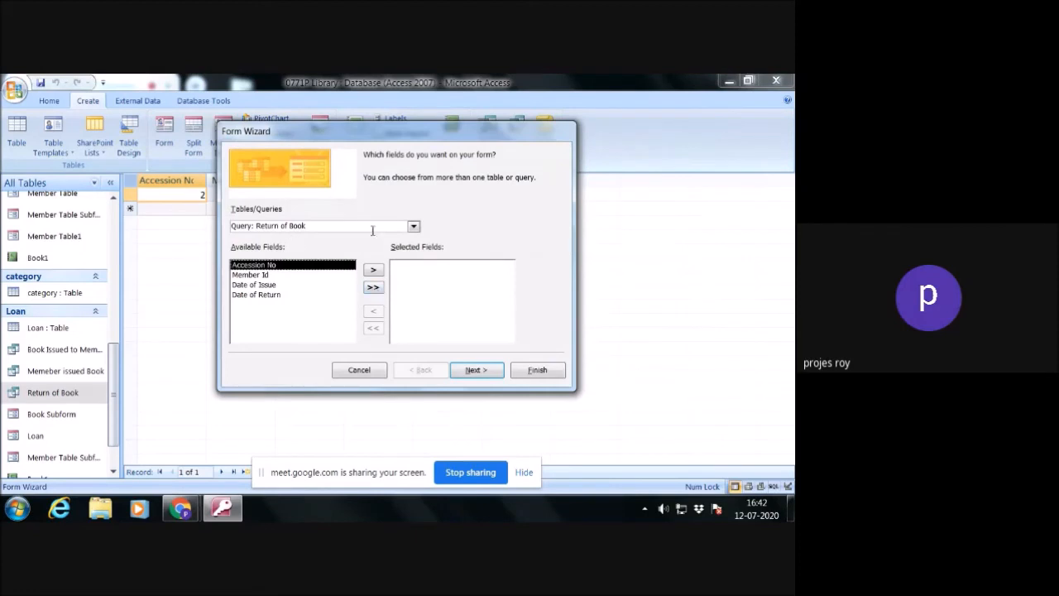
pyautogui.click(373, 286)
pyautogui.click(486, 374)
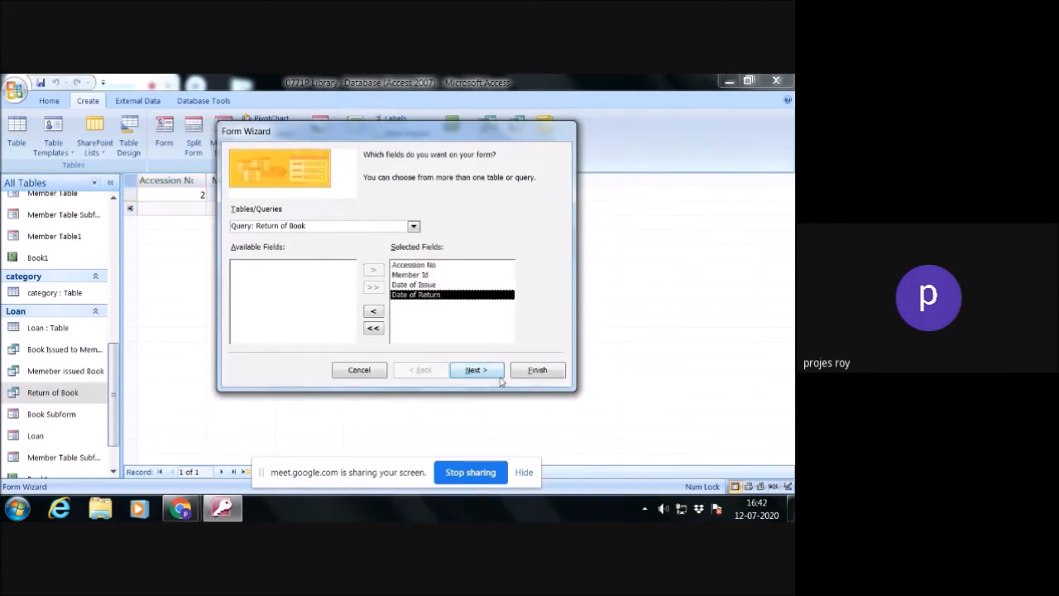
pyautogui.click(490, 374)
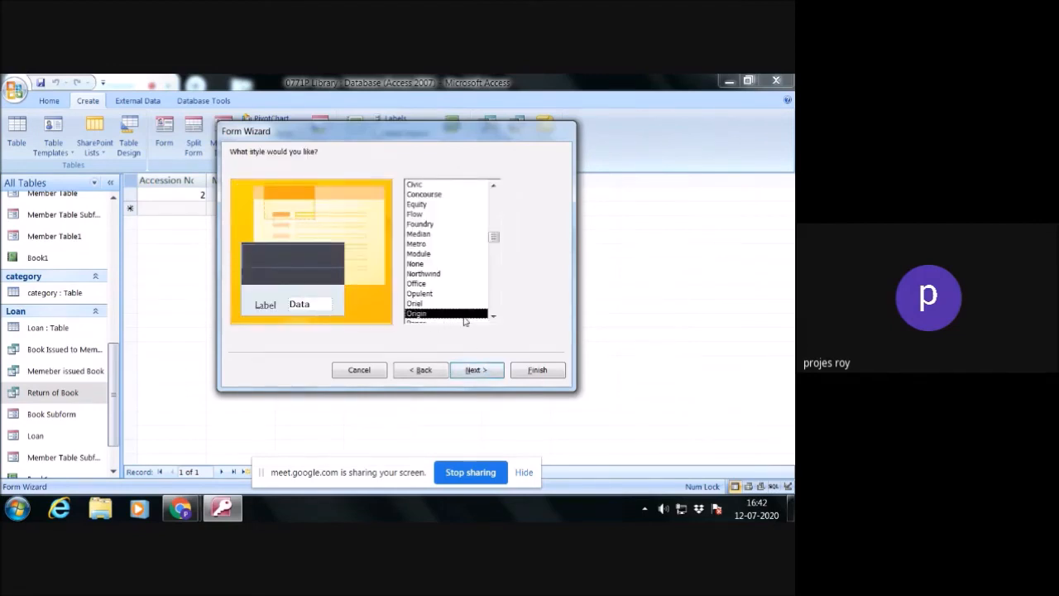
# - Choose the Windows Vista style for the Return of Book form and continue to the form's title settings
pyautogui.click(493, 316)
pyautogui.click(493, 317)
pyautogui.click(493, 316)
pyautogui.click(493, 318)
pyautogui.click(493, 317)
pyautogui.click(493, 318)
pyautogui.click(494, 318)
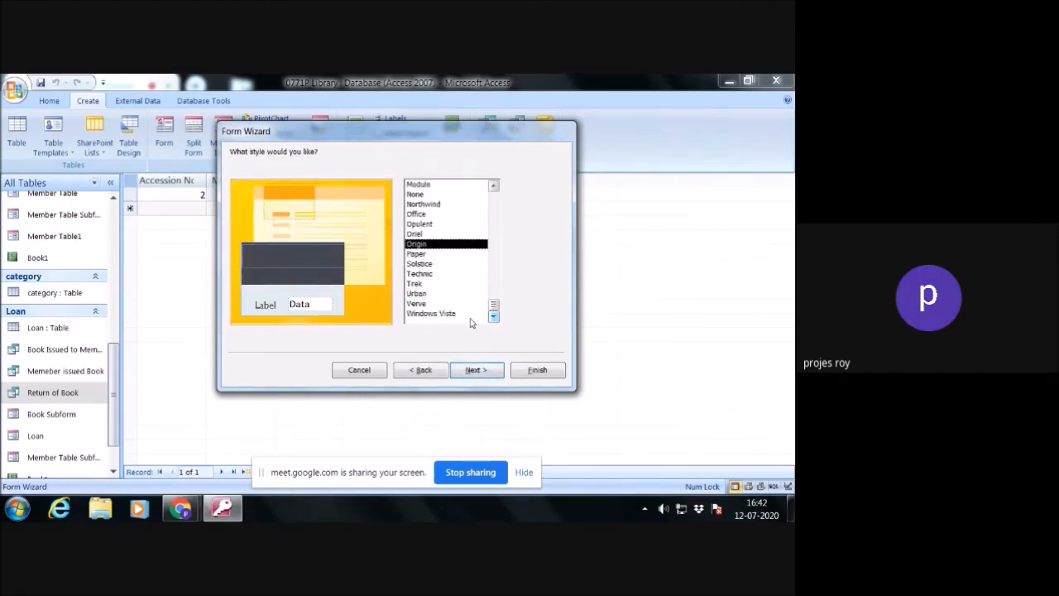
pyautogui.click(455, 314)
pyautogui.click(475, 370)
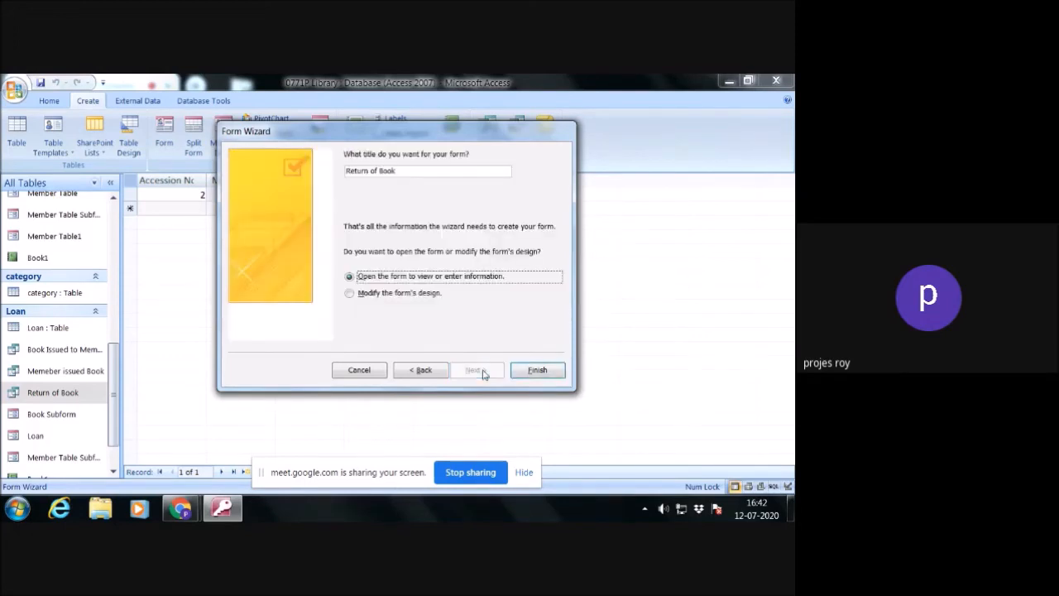
# - Finish the Return of Book form, opening it to view information for accession number 2
pyautogui.click(536, 370)
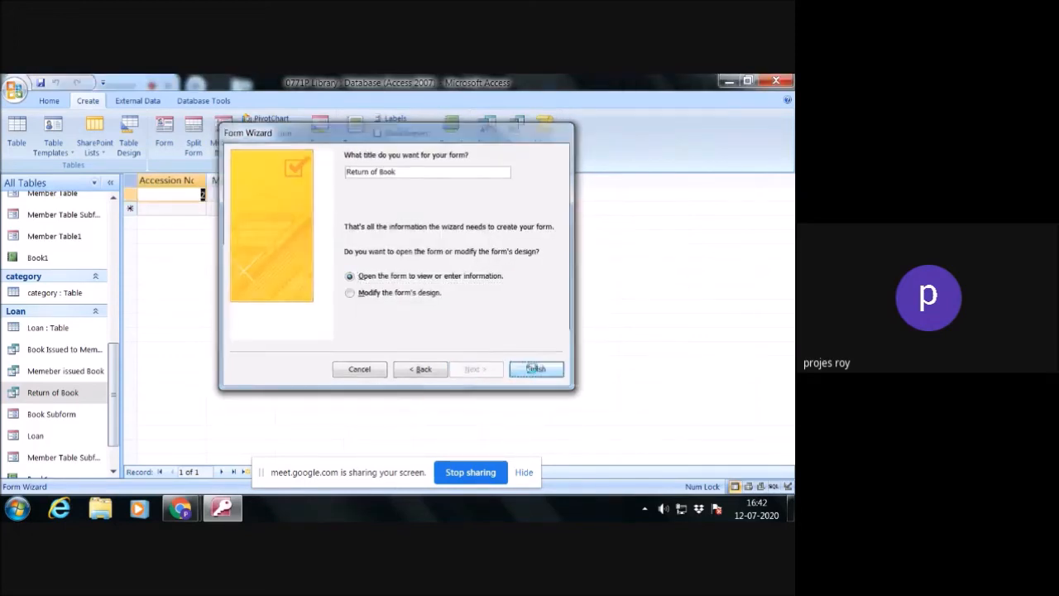
pyautogui.write('2')
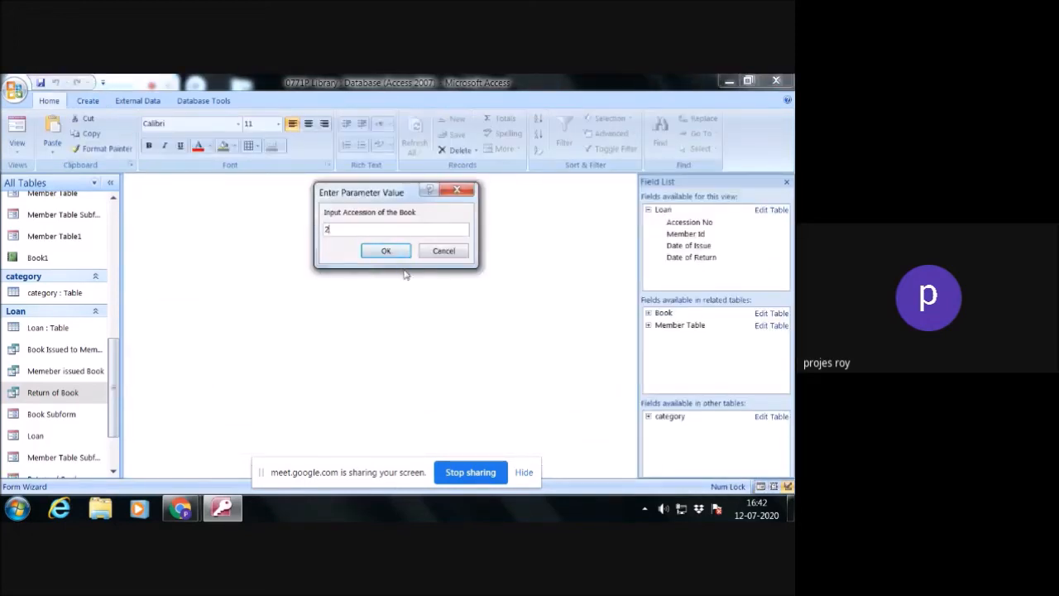
pyautogui.click(379, 254)
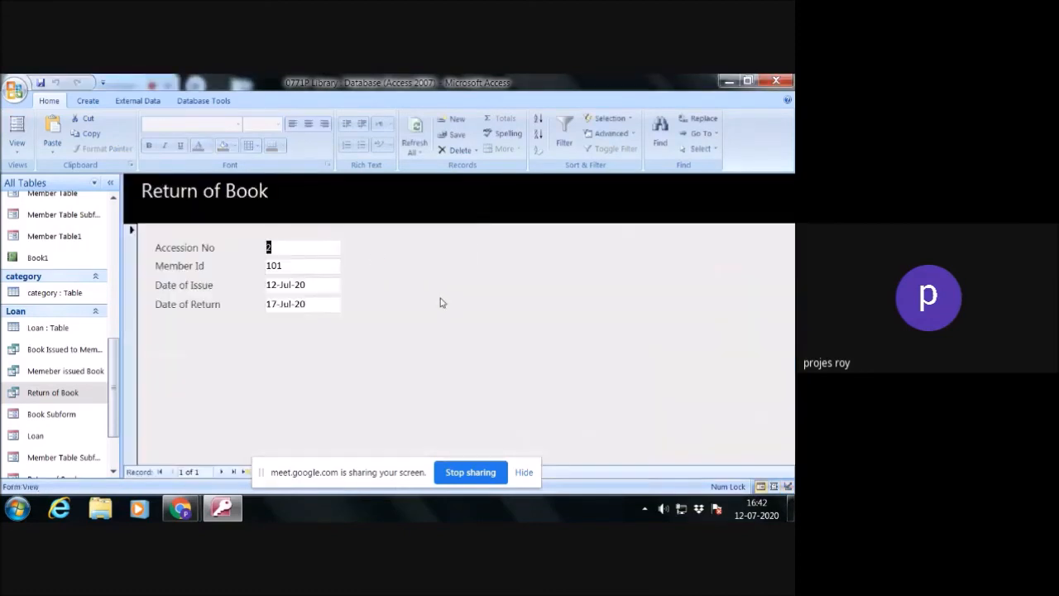
# - Switch the Return of Book form to Design View and widen it to about 11 cm
pyautogui.rightClick(439, 258)
pyautogui.click(478, 296)
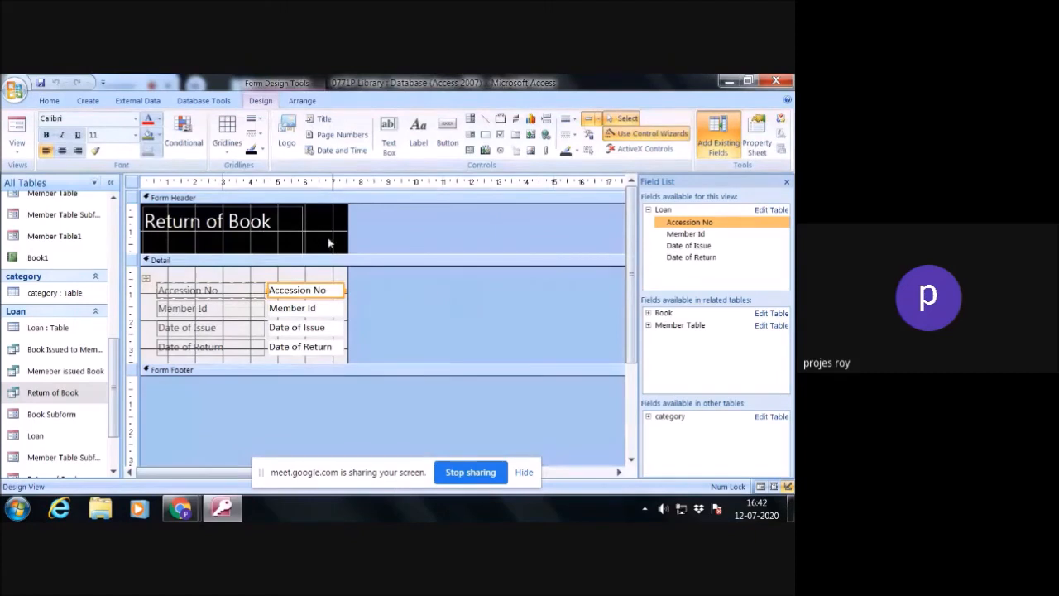
pyautogui.moveTo(348, 238); pyautogui.dragTo(451, 243)
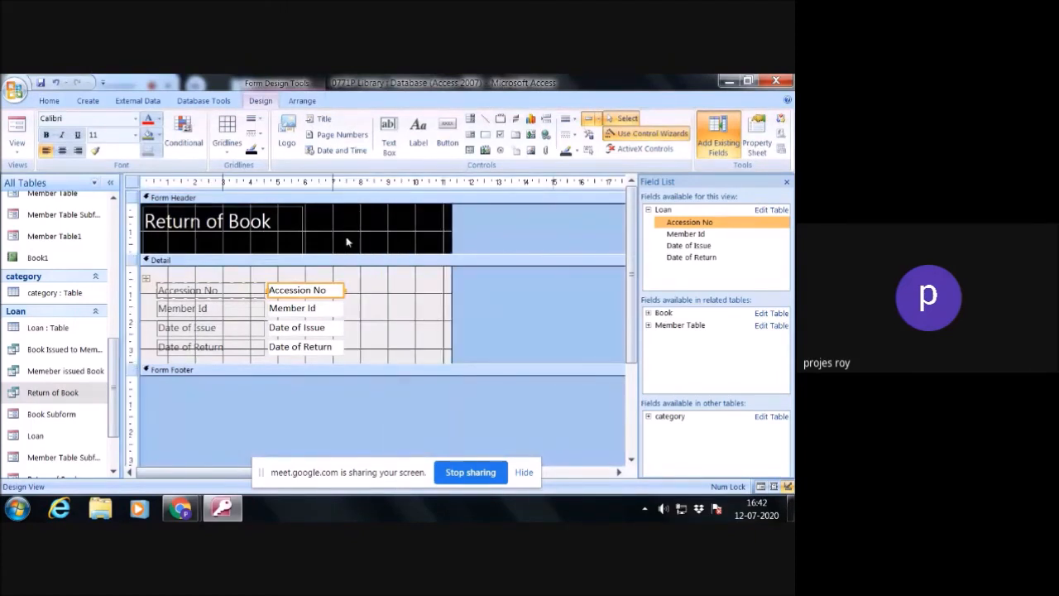
# - Add a command button in the form header below the title, with the Delete Record action from Record Operations
pyautogui.click(445, 128)
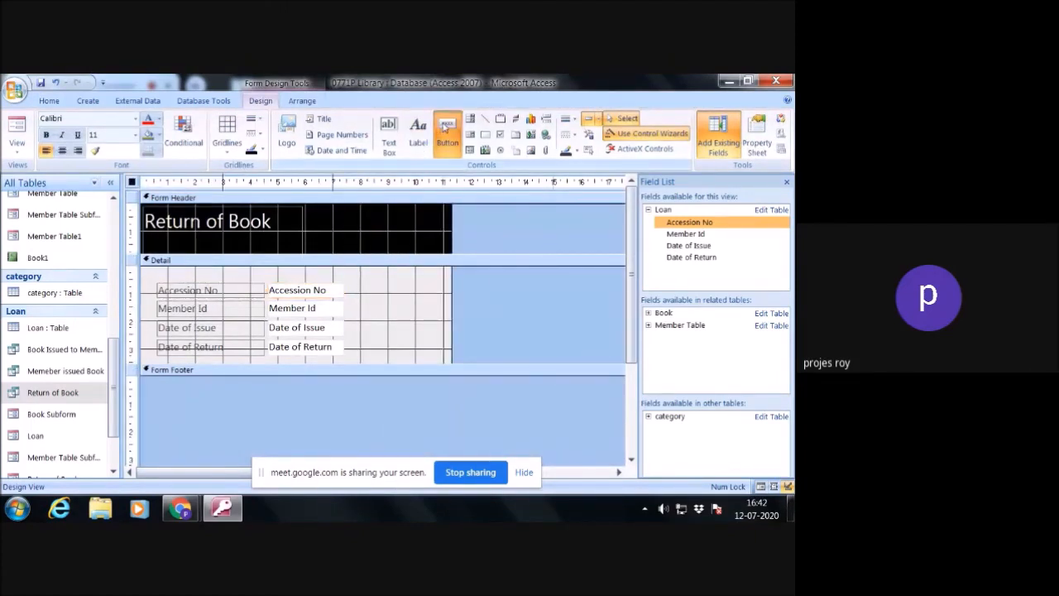
pyautogui.moveTo(315, 234); pyautogui.dragTo(368, 252)
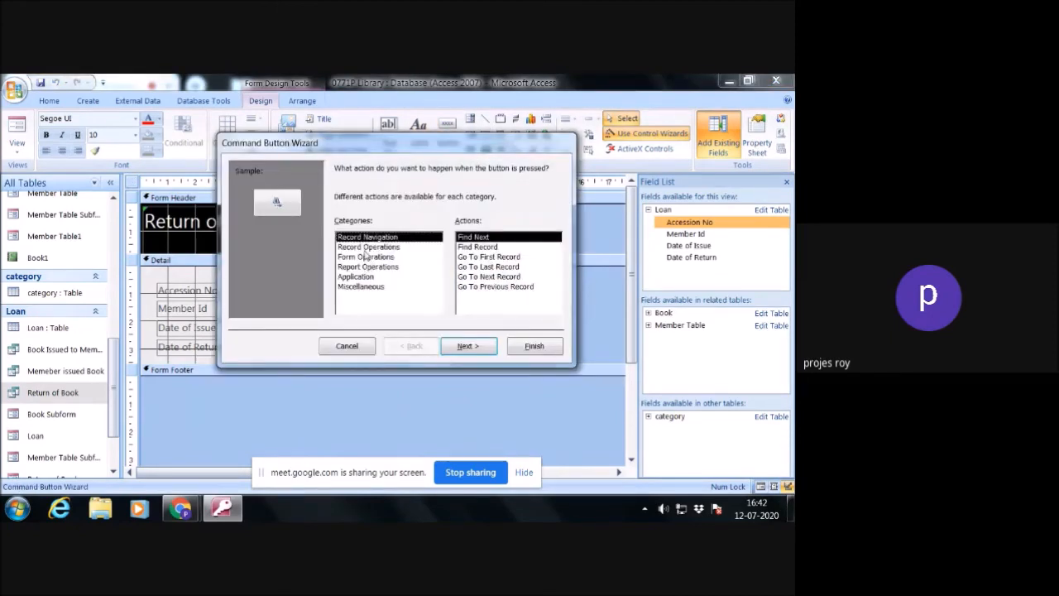
pyautogui.click(367, 247)
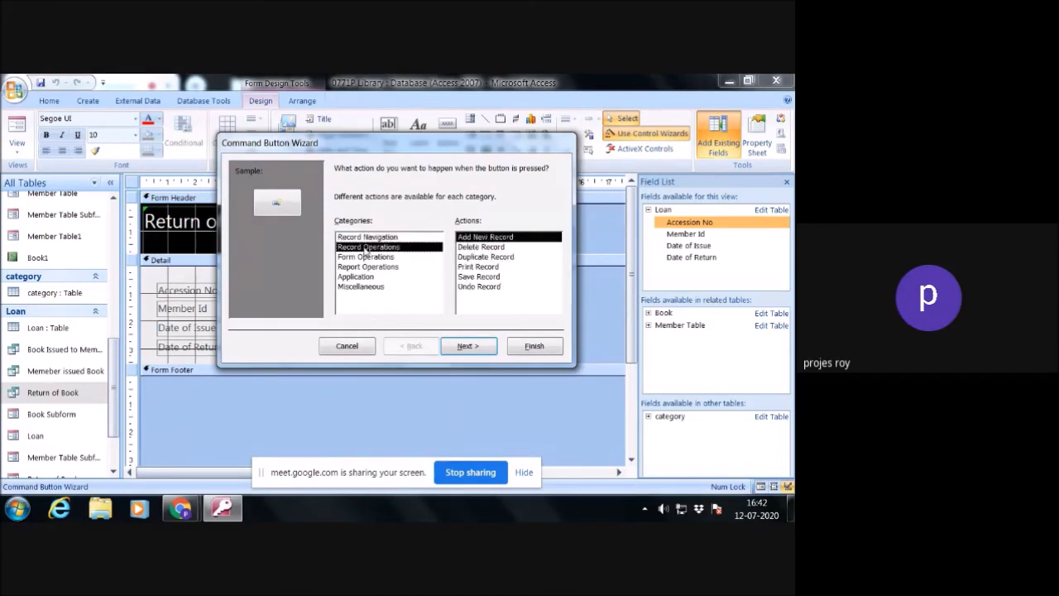
pyautogui.click(476, 248)
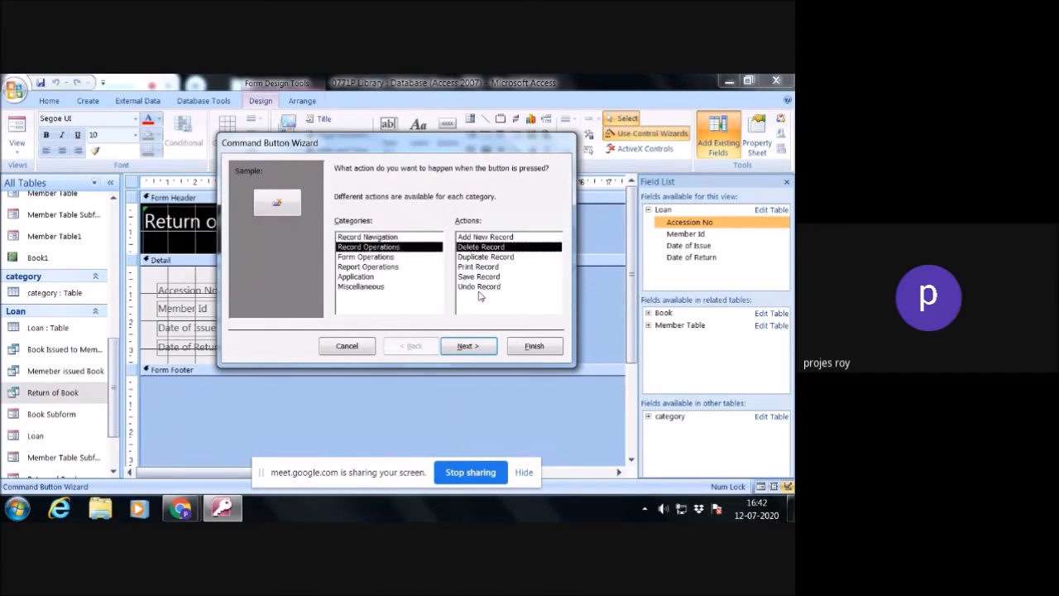
pyautogui.click(483, 347)
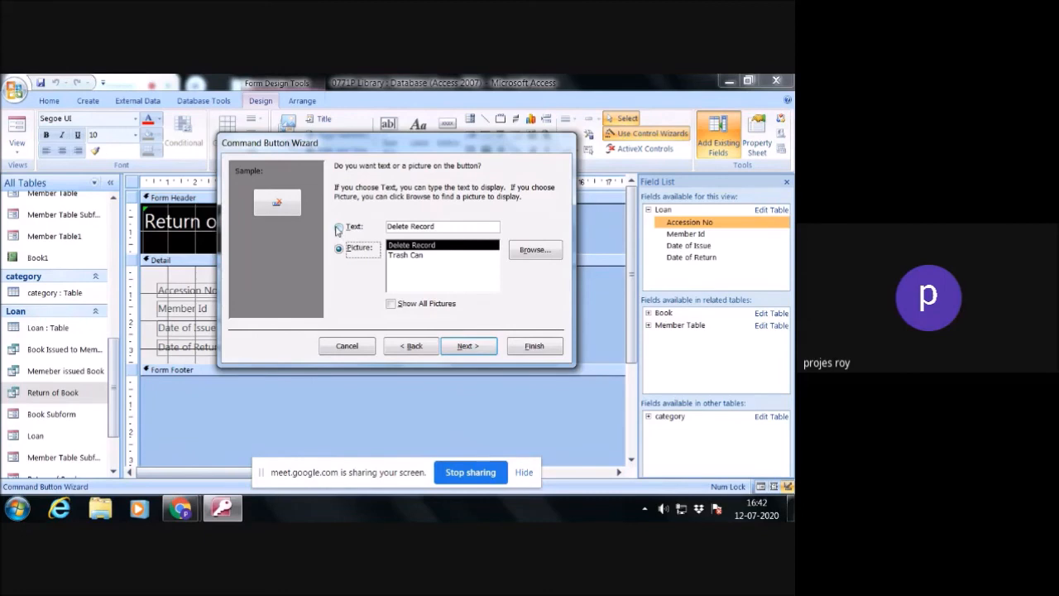
# - Give the delete button the text caption Return Confirm and finish its wizard with the default name
pyautogui.click(338, 226)
pyautogui.moveTo(444, 225); pyautogui.dragTo(383, 229)
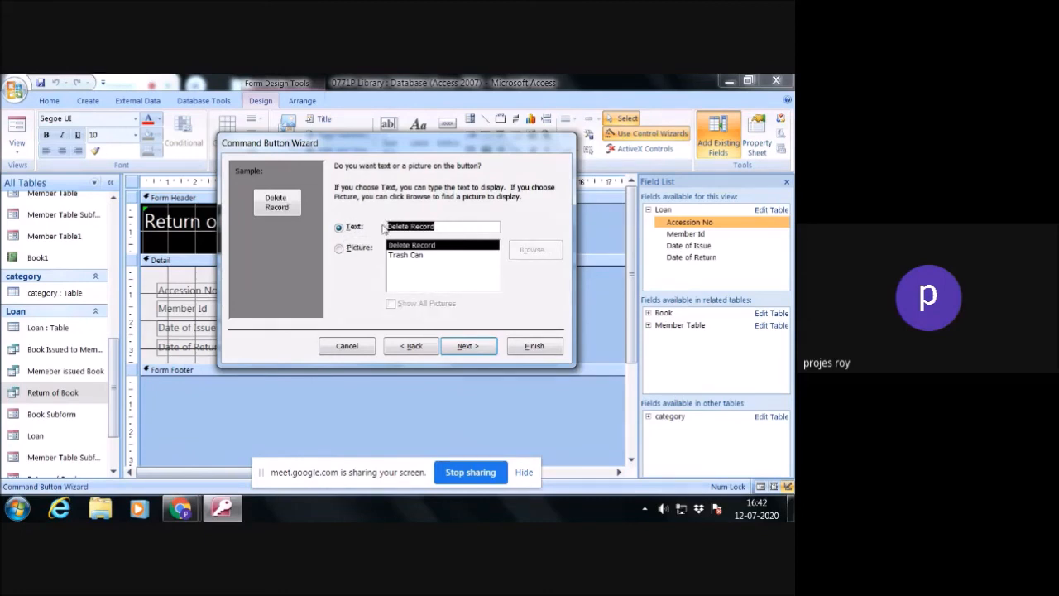
pyautogui.write('Retur')
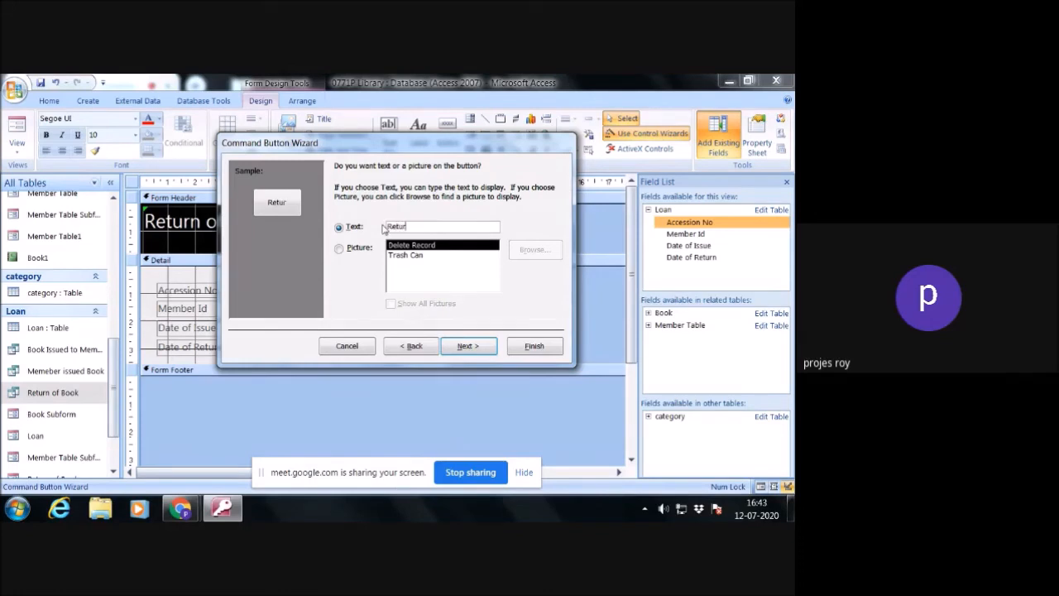
pyautogui.write('n Confirm')
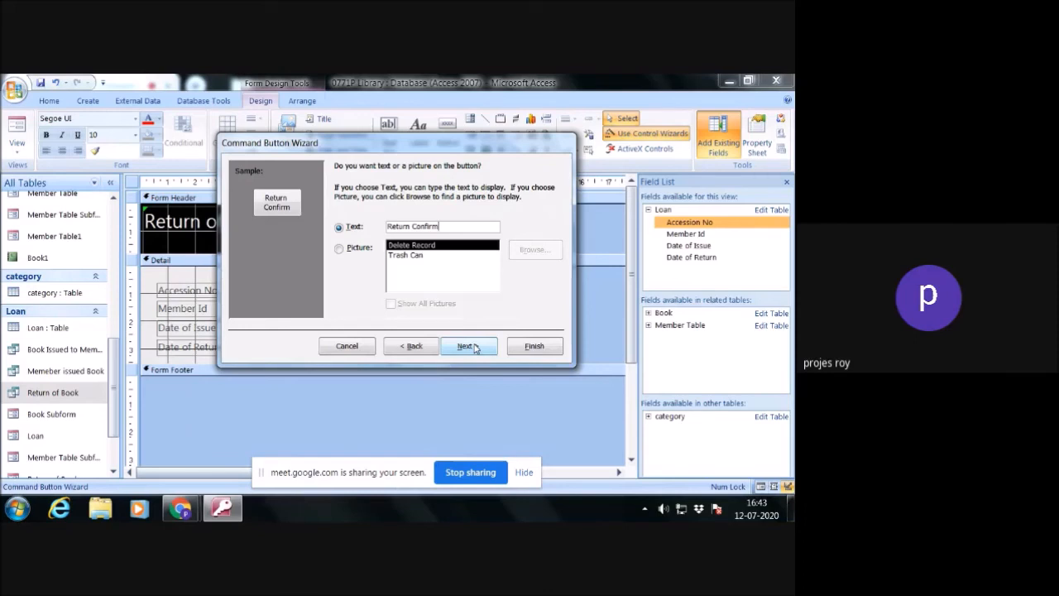
pyautogui.click(468, 346)
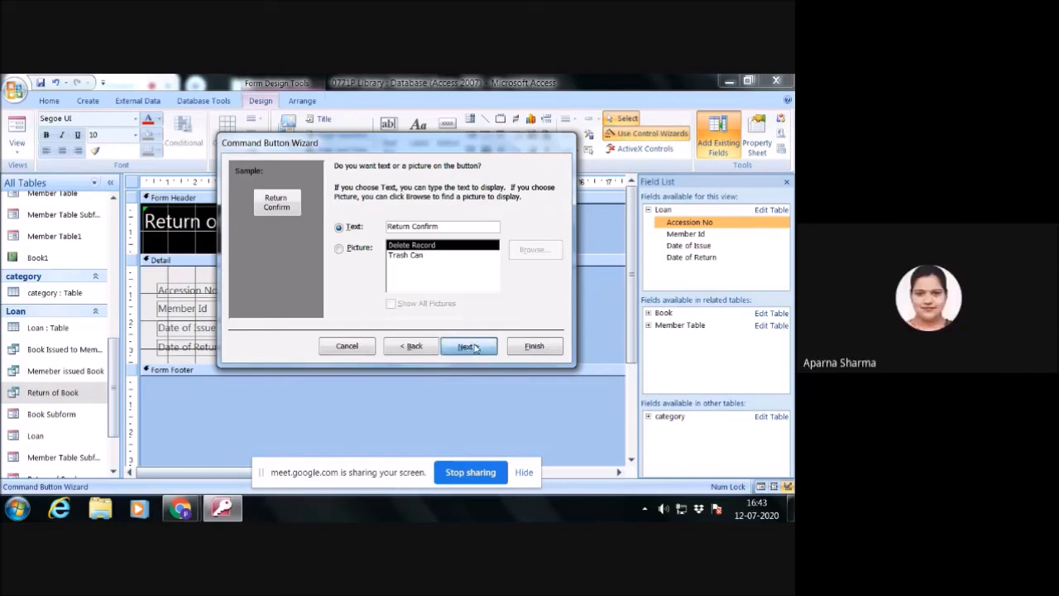
pyautogui.click(534, 347)
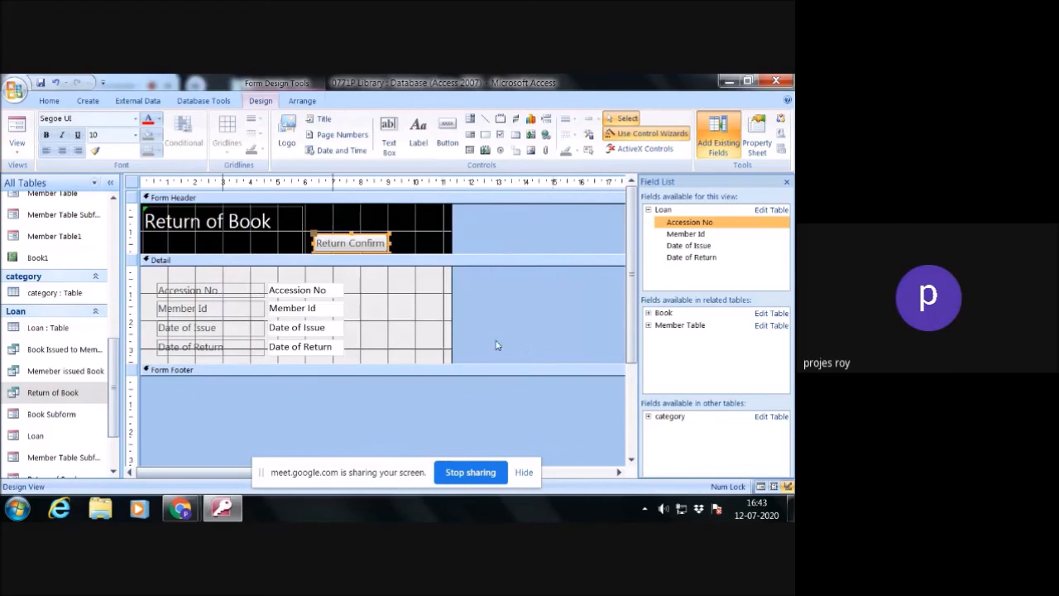
# - Widen the form to about 14 cm and add a header button beside Return Confirm that opens the Loan form showing all records
pyautogui.moveTo(452, 221); pyautogui.dragTo(534, 227)
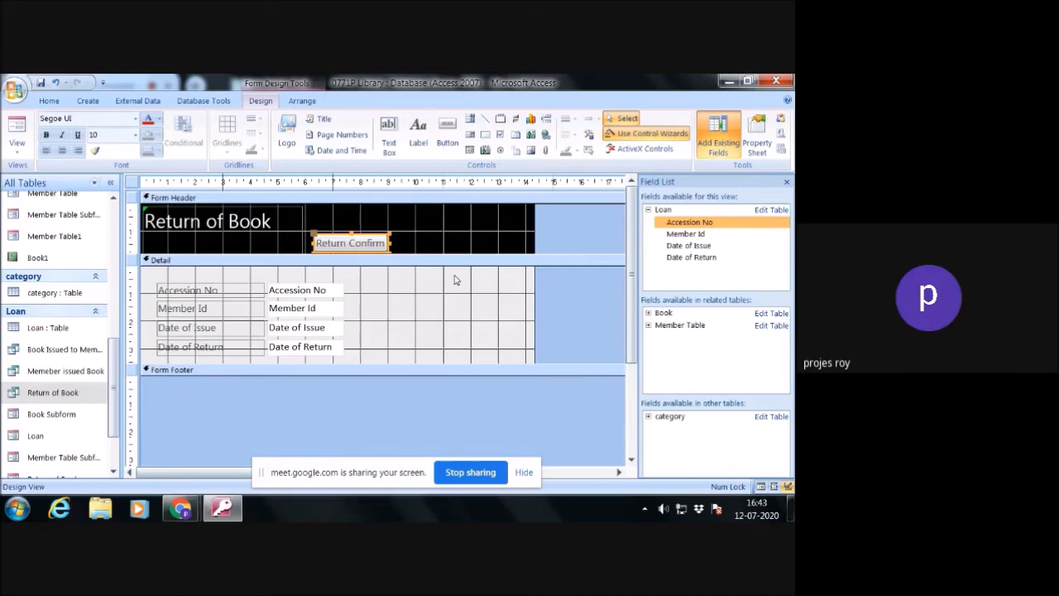
pyautogui.click(447, 133)
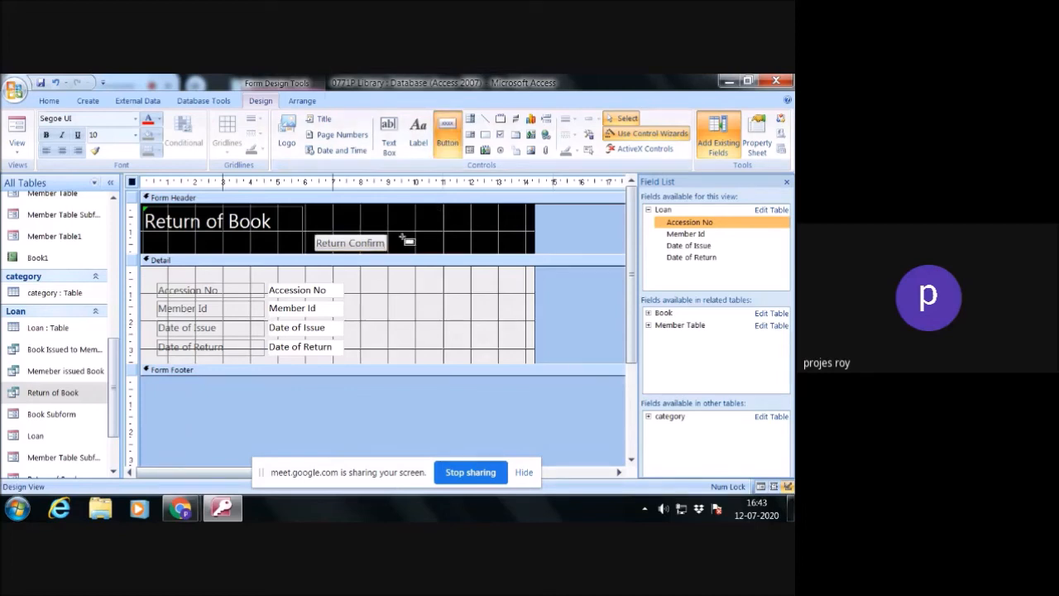
pyautogui.moveTo(396, 237); pyautogui.dragTo(459, 250)
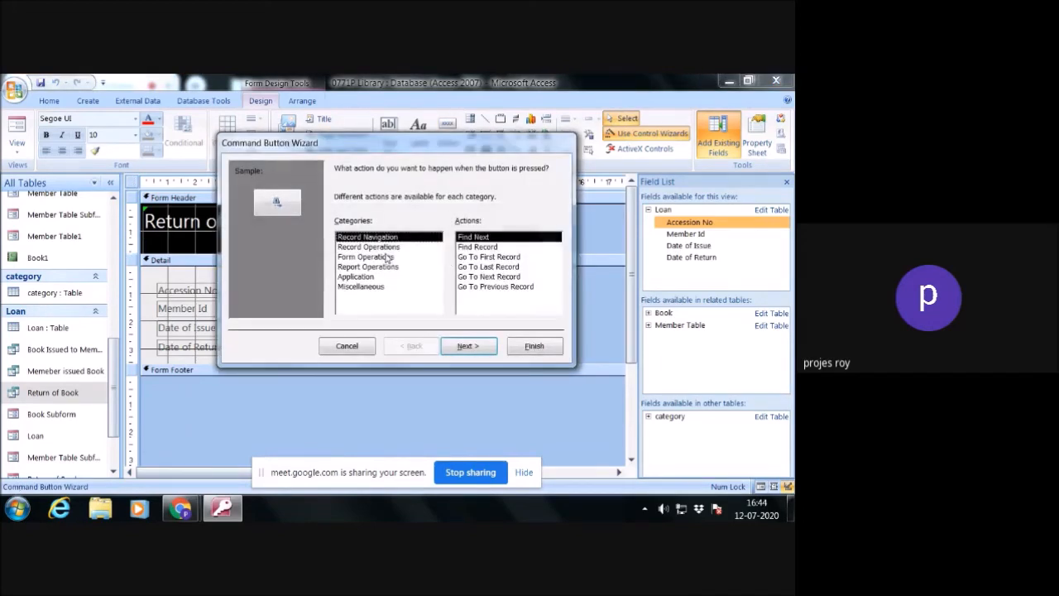
pyautogui.click(382, 256)
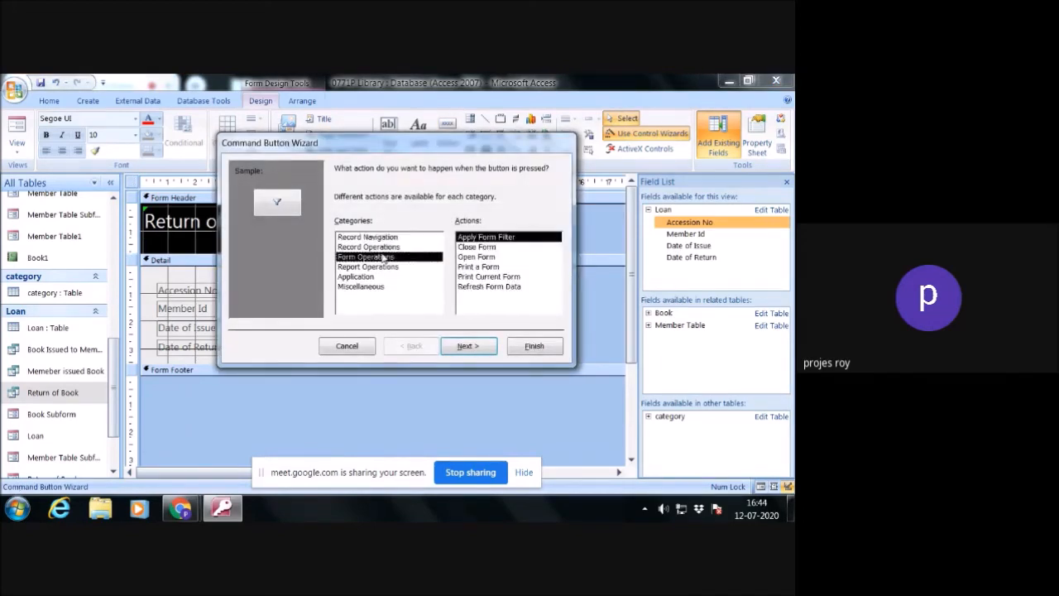
pyautogui.click(478, 257)
pyautogui.click(468, 346)
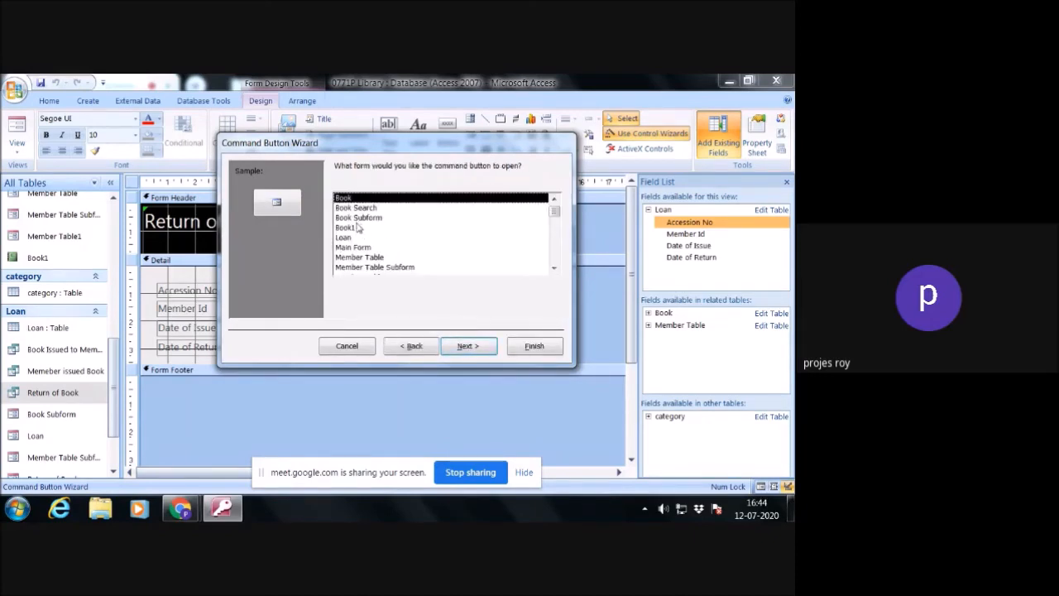
pyautogui.click(344, 239)
pyautogui.click(466, 347)
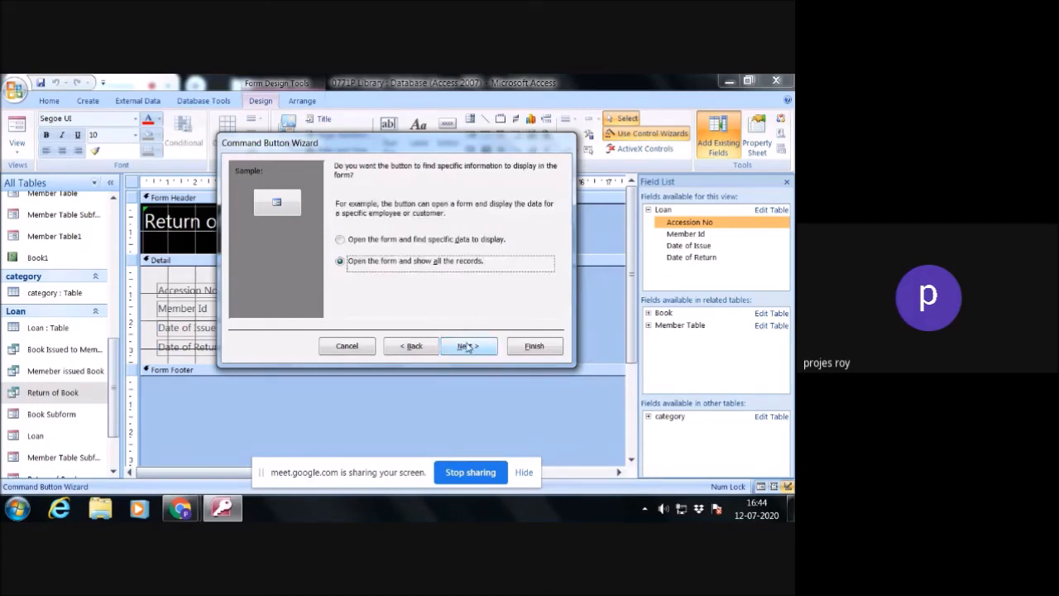
pyautogui.click(467, 347)
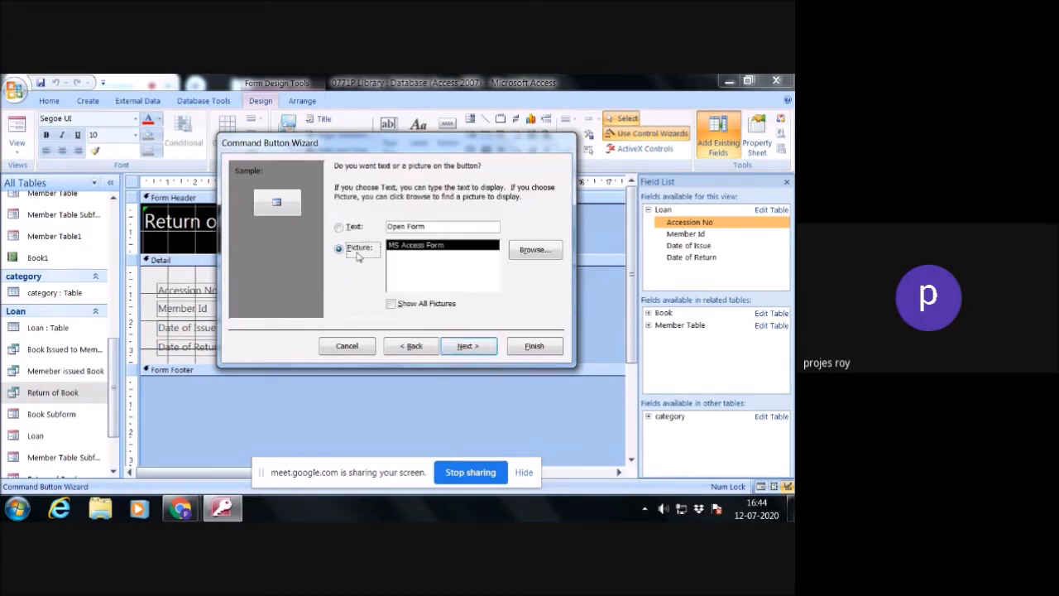
# - Caption the Loan form button Go to Book Issue, finish its wizard and line it up with the Return Confirm button
pyautogui.click(354, 226)
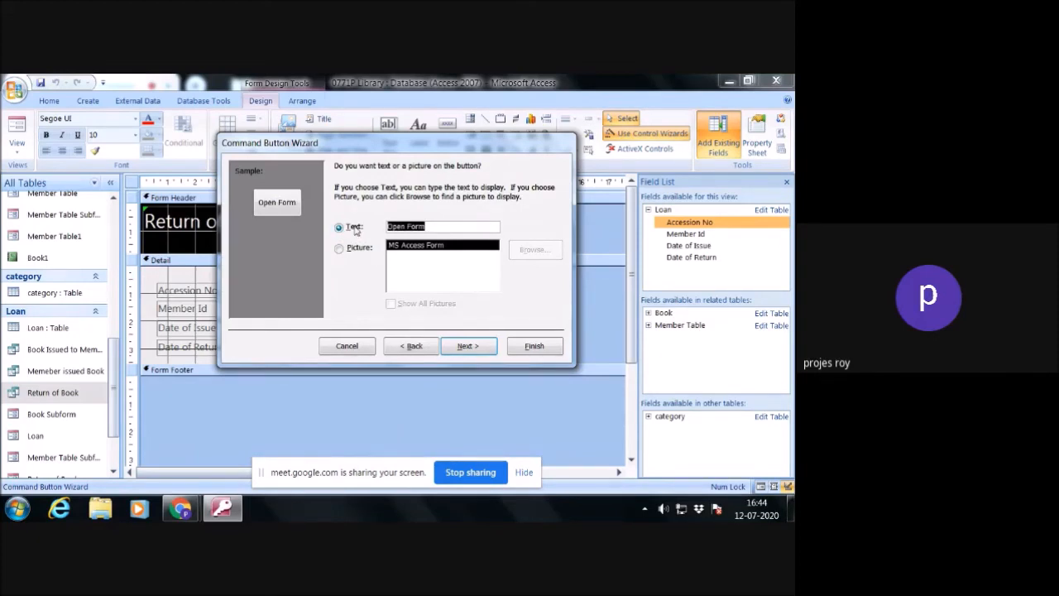
pyautogui.write('Gp')
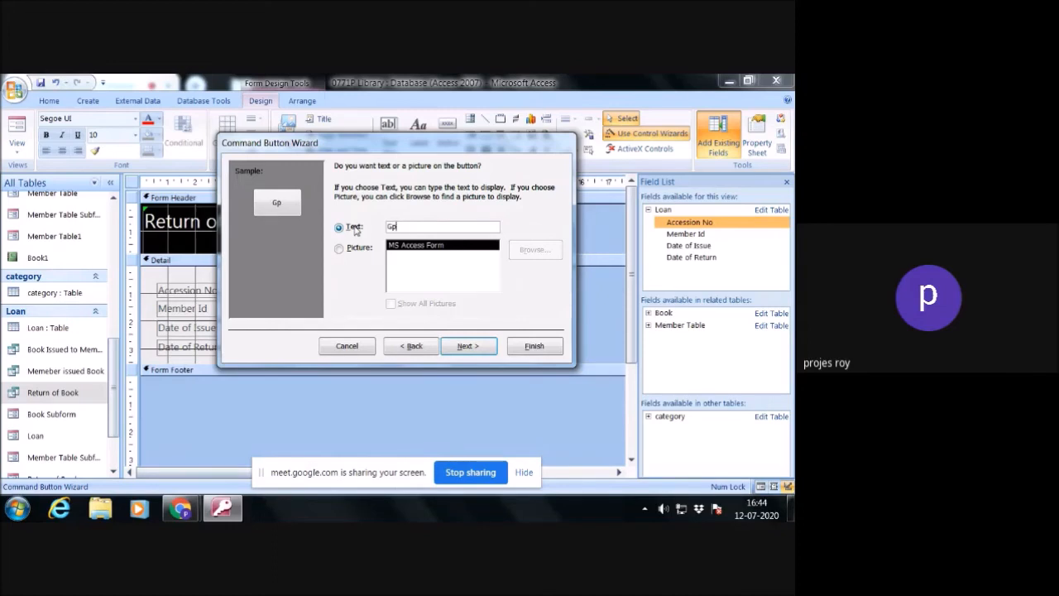
pyautogui.write('o to Book issue')
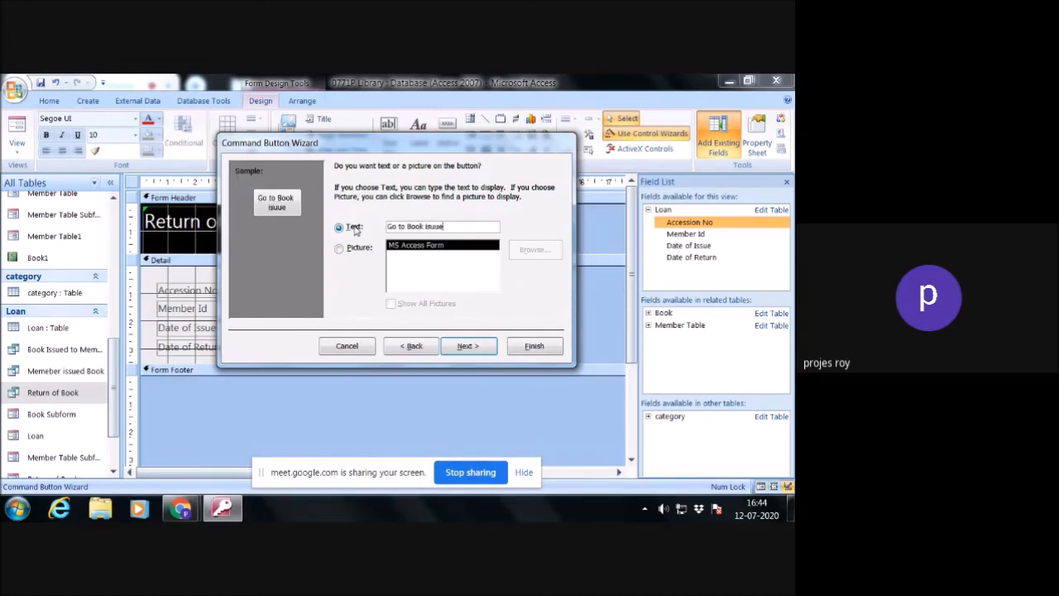
pyautogui.press('BackSpace')
pyautogui.press('BackSpace')
pyautogui.press('BackSpace')
pyautogui.press('BackSpace')
pyautogui.press('BackSpace')
pyautogui.write('Issue')
pyautogui.click(466, 346)
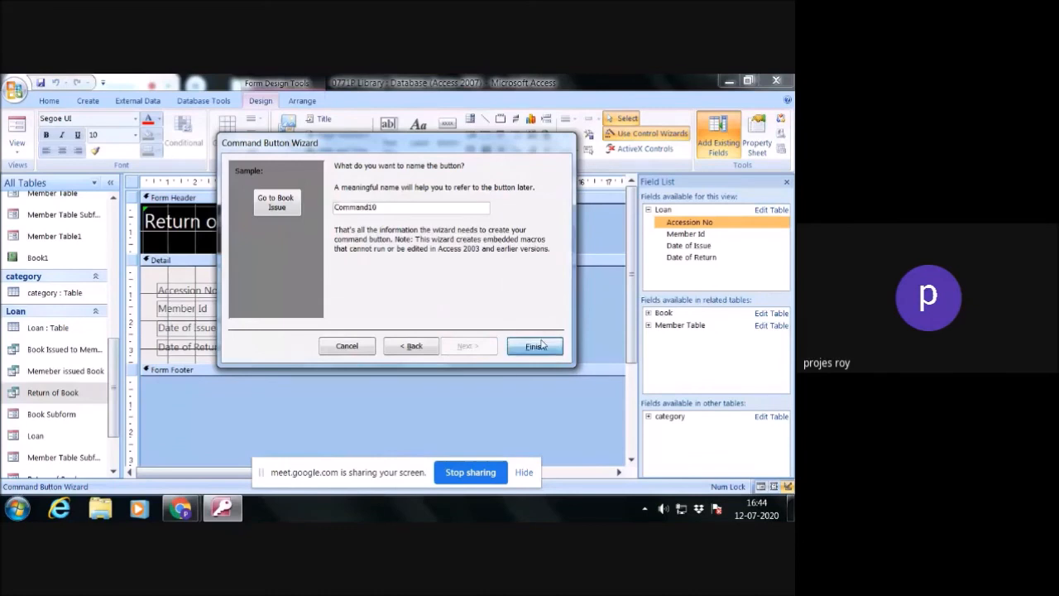
pyautogui.click(535, 345)
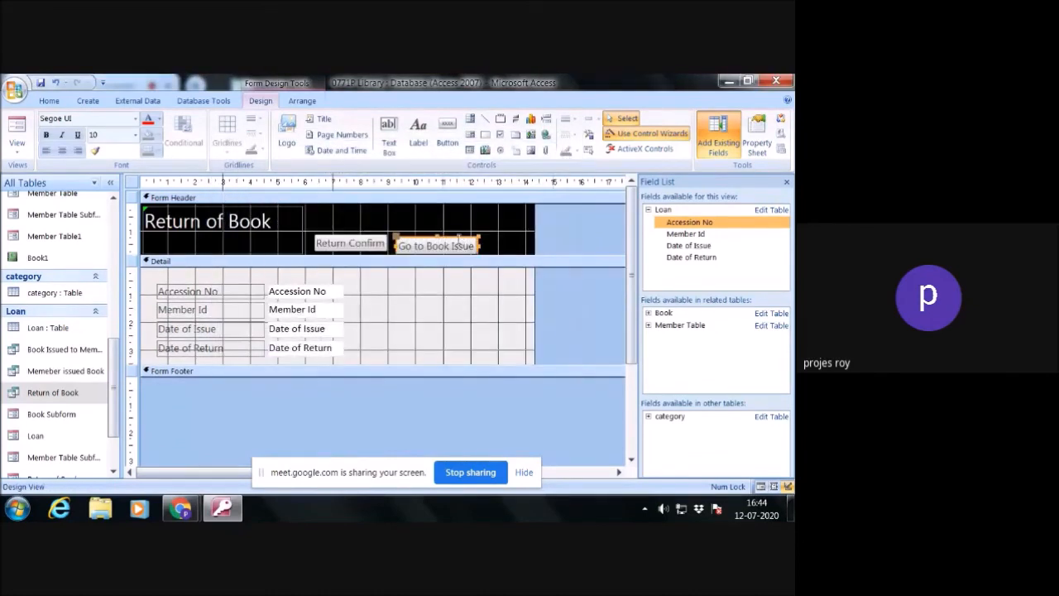
pyautogui.moveTo(456, 238); pyautogui.dragTo(458, 236)
pyautogui.click(501, 248)
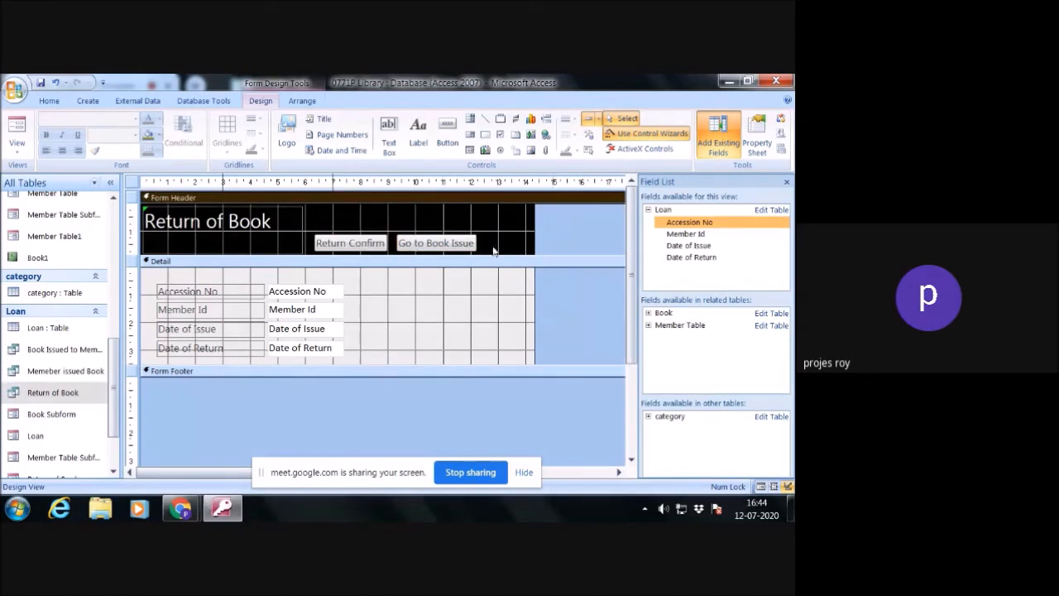
# - Add a header button beside Go to Book Issue with the Close Form action, text caption Close Form and the default name
pyautogui.rightClick(493, 247)
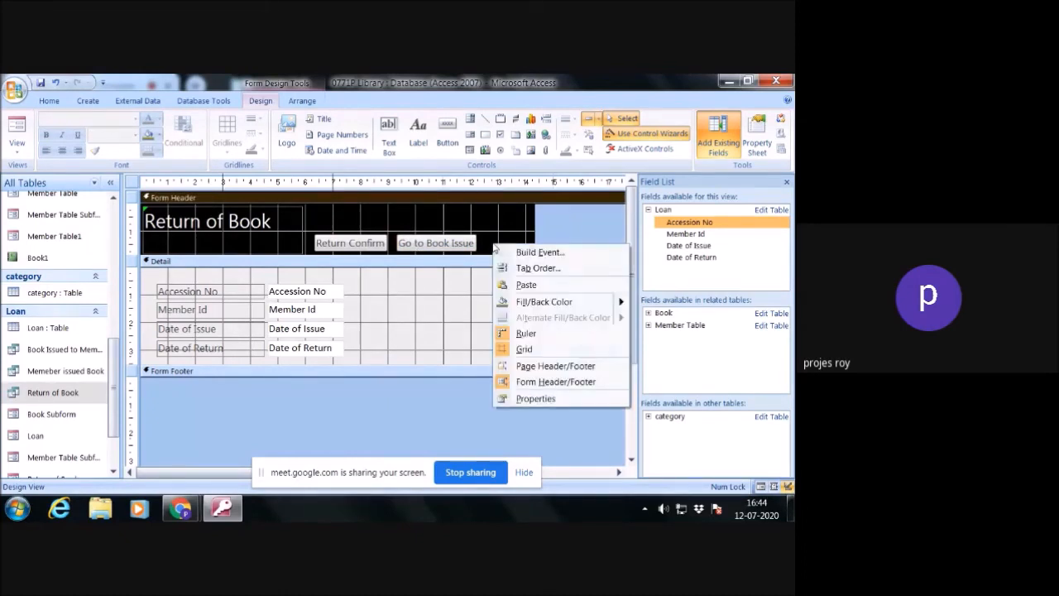
pyautogui.click(444, 125)
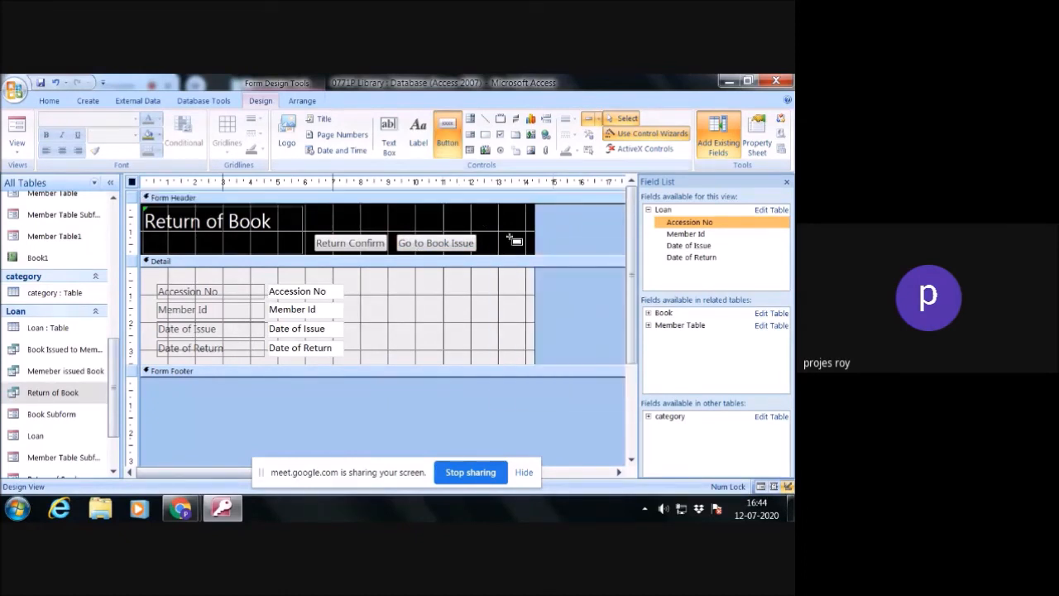
pyautogui.moveTo(494, 237); pyautogui.dragTo(531, 256)
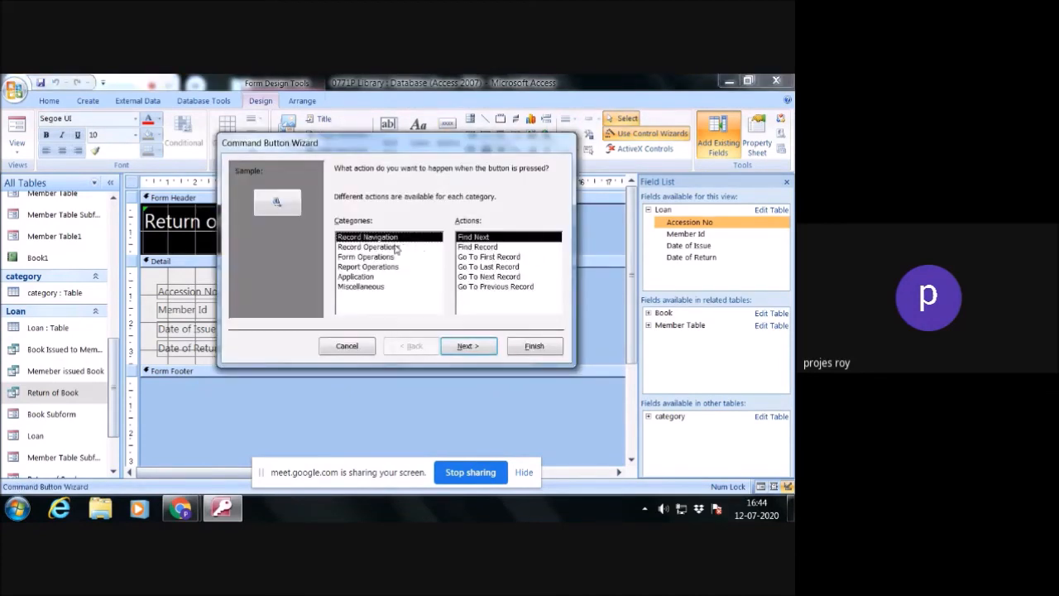
pyautogui.click(396, 247)
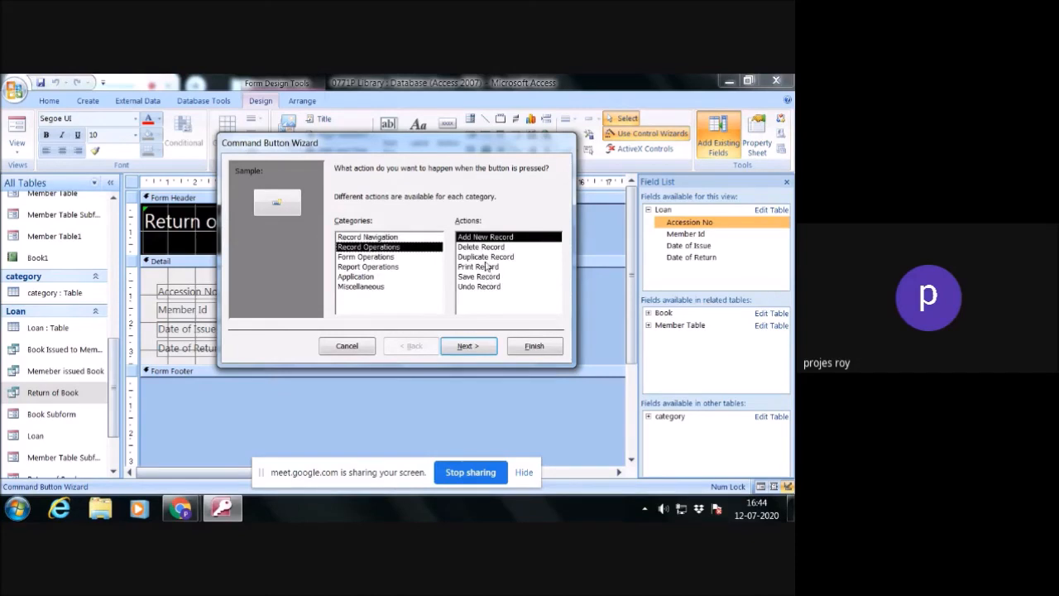
pyautogui.click(386, 258)
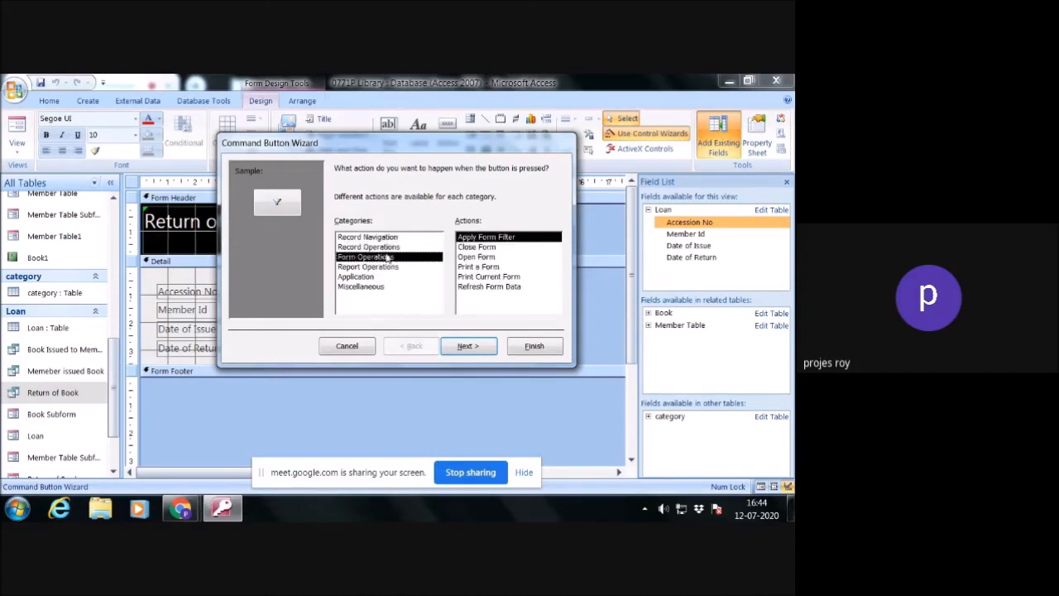
pyautogui.click(486, 247)
pyautogui.click(489, 345)
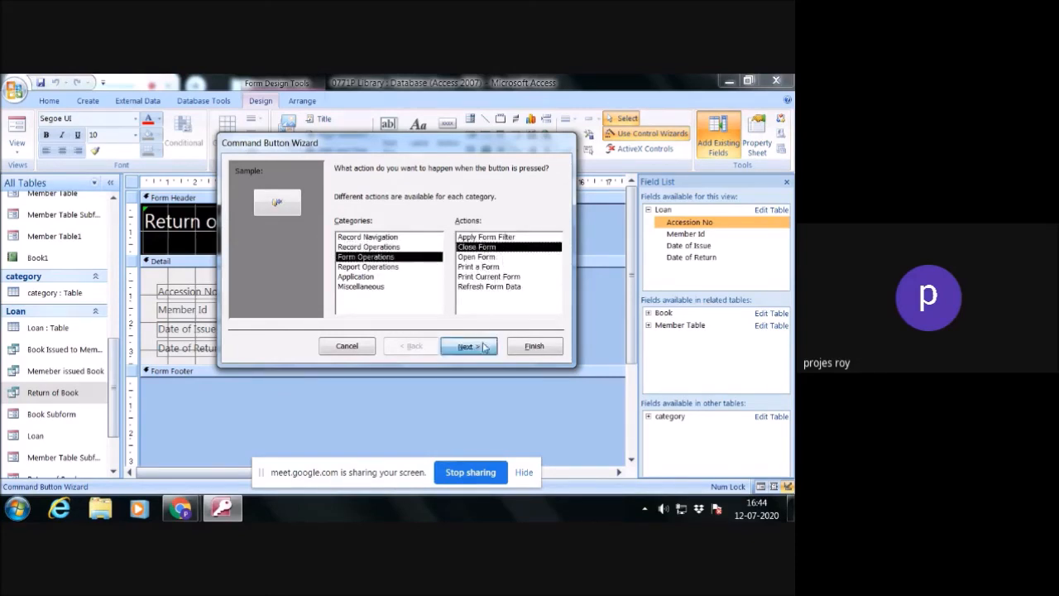
pyautogui.click(346, 229)
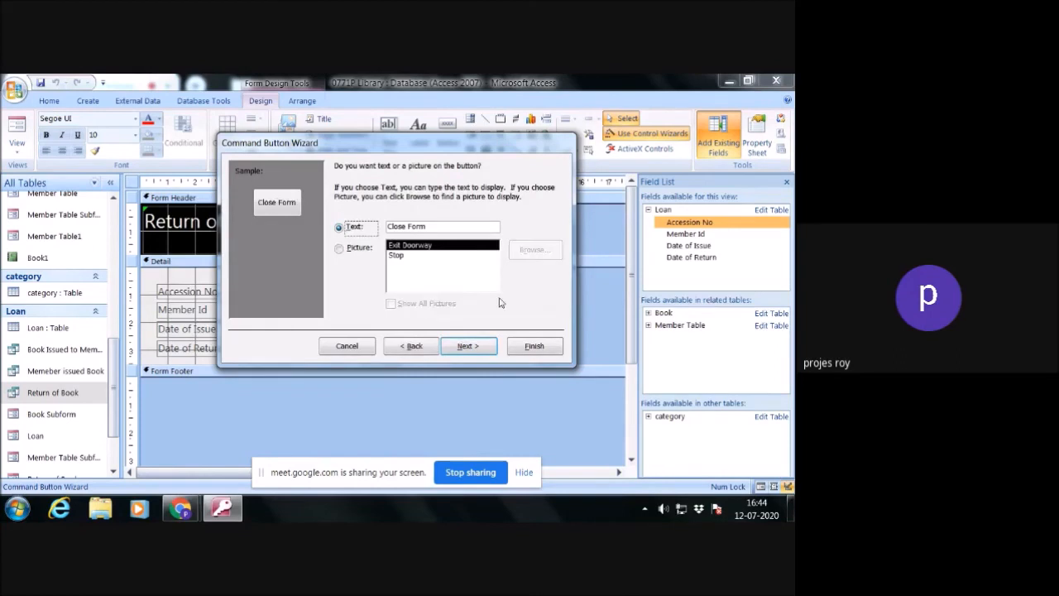
pyautogui.click(468, 346)
pyautogui.click(535, 346)
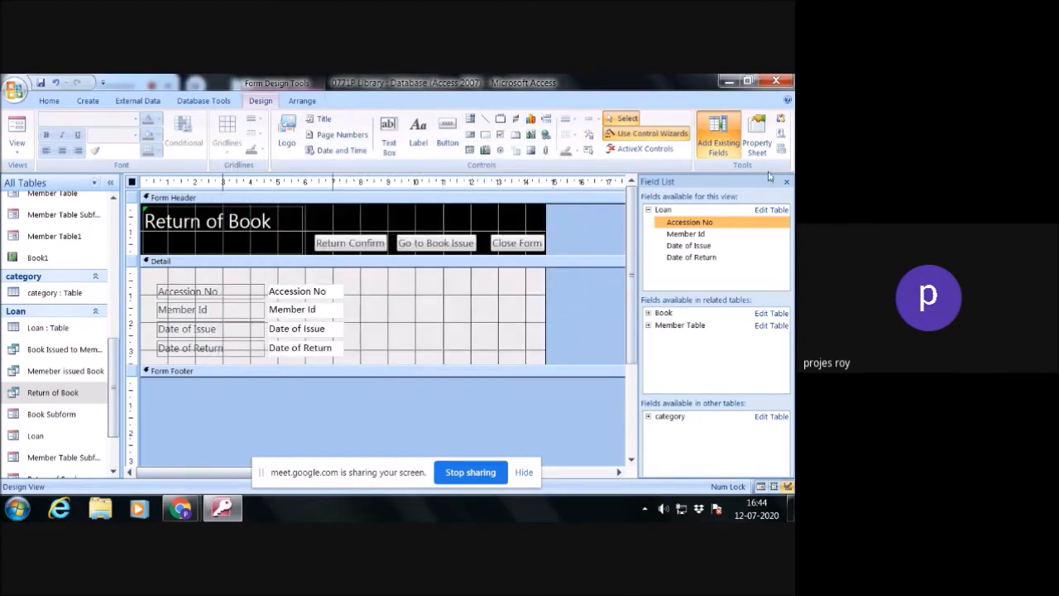
# - Hide the field list and open Main Form in Design view
pyautogui.click(786, 183)
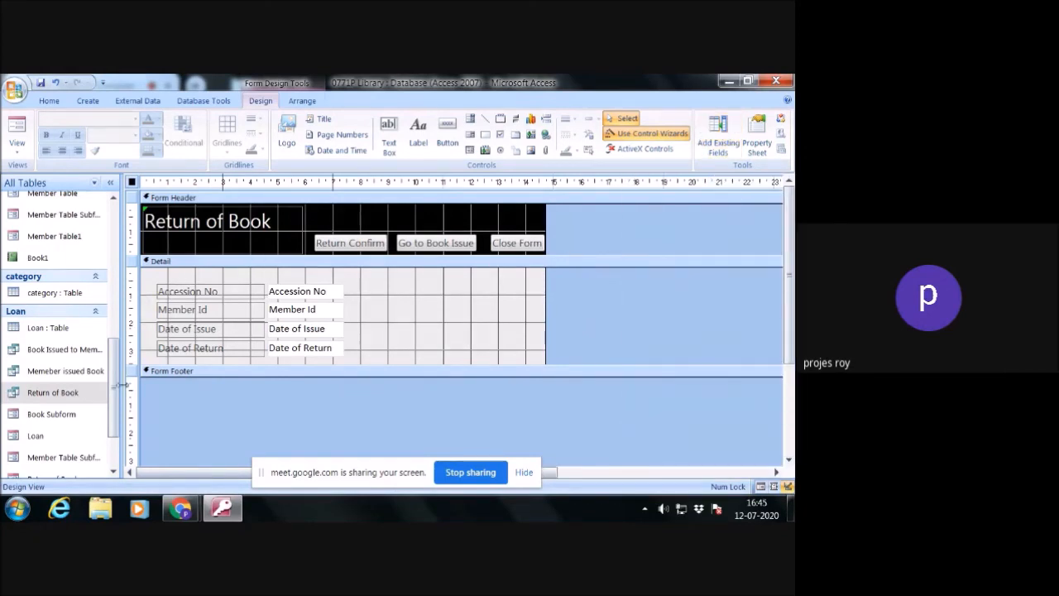
pyautogui.moveTo(116, 394); pyautogui.dragTo(110, 472)
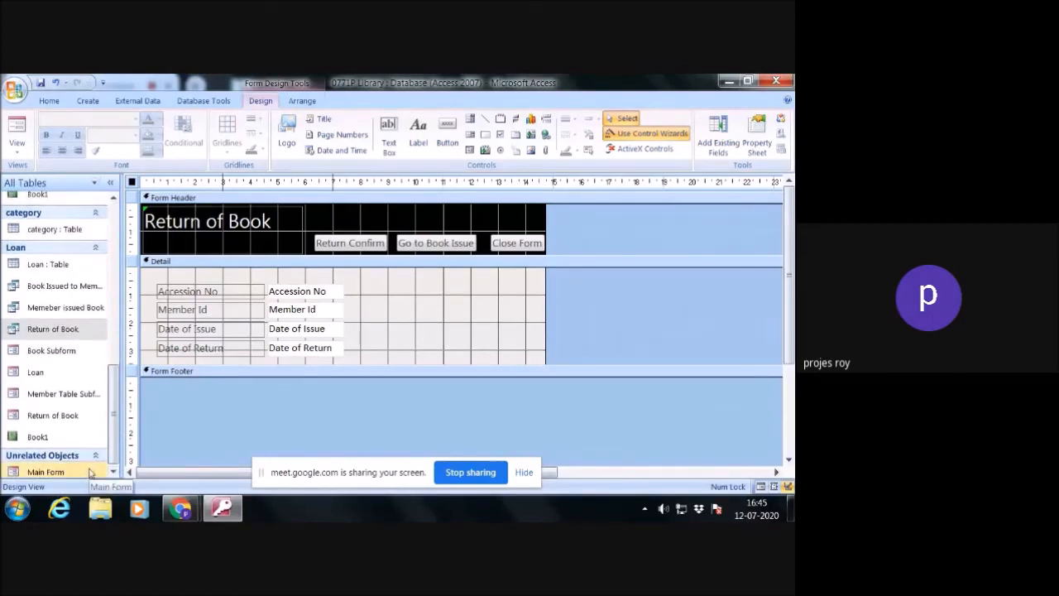
pyautogui.click(89, 472)
pyautogui.doubleClick(90, 471)
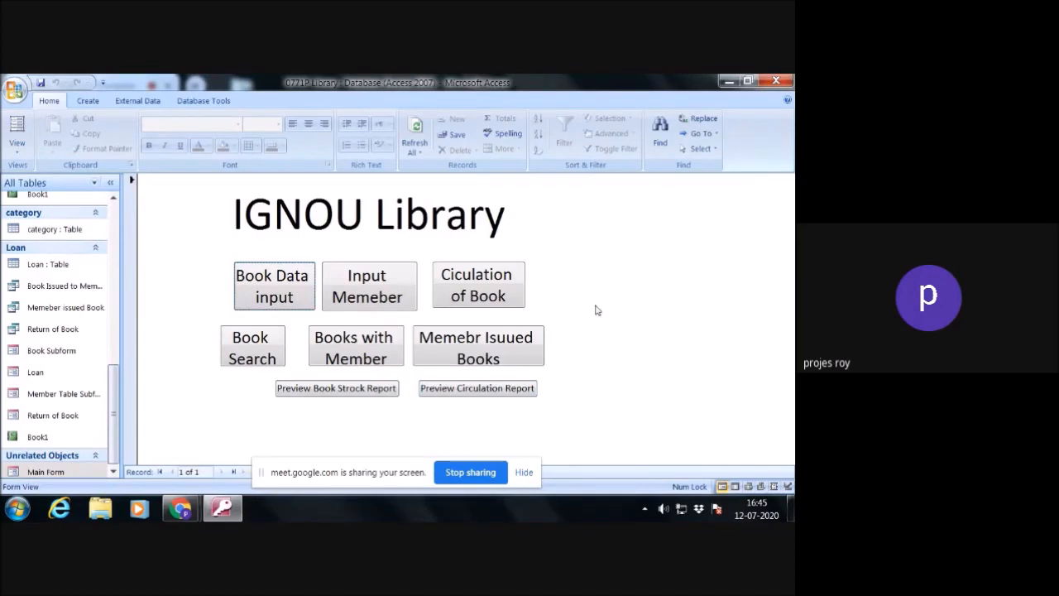
pyautogui.rightClick(556, 227)
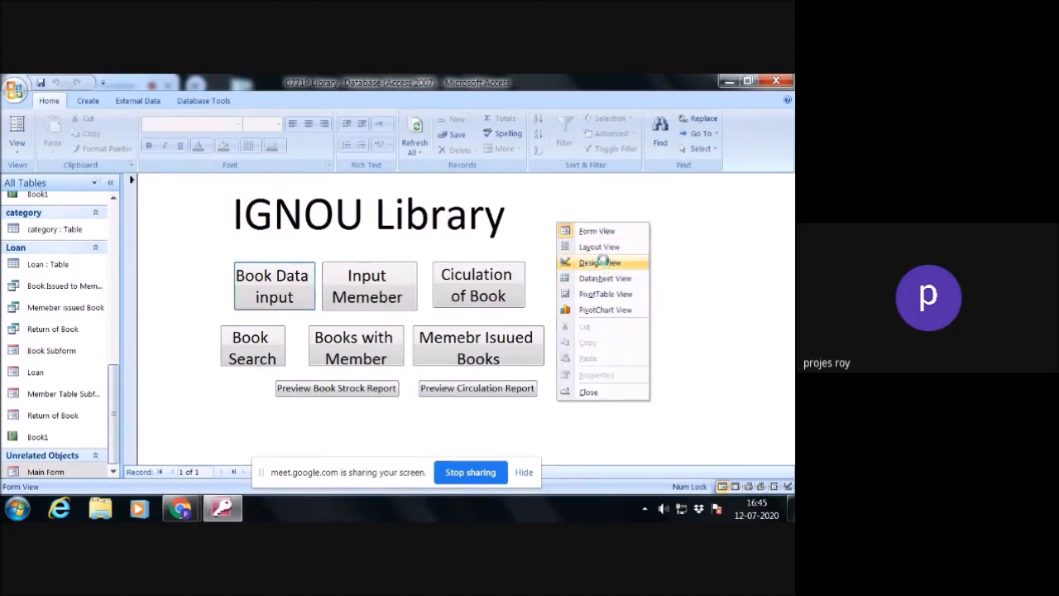
pyautogui.click(601, 262)
# - Add a command button beside Ciculation of Book on Main Form with the Open Form action for the Return of Book form
pyautogui.click(447, 133)
pyautogui.moveTo(546, 286); pyautogui.dragTo(613, 338)
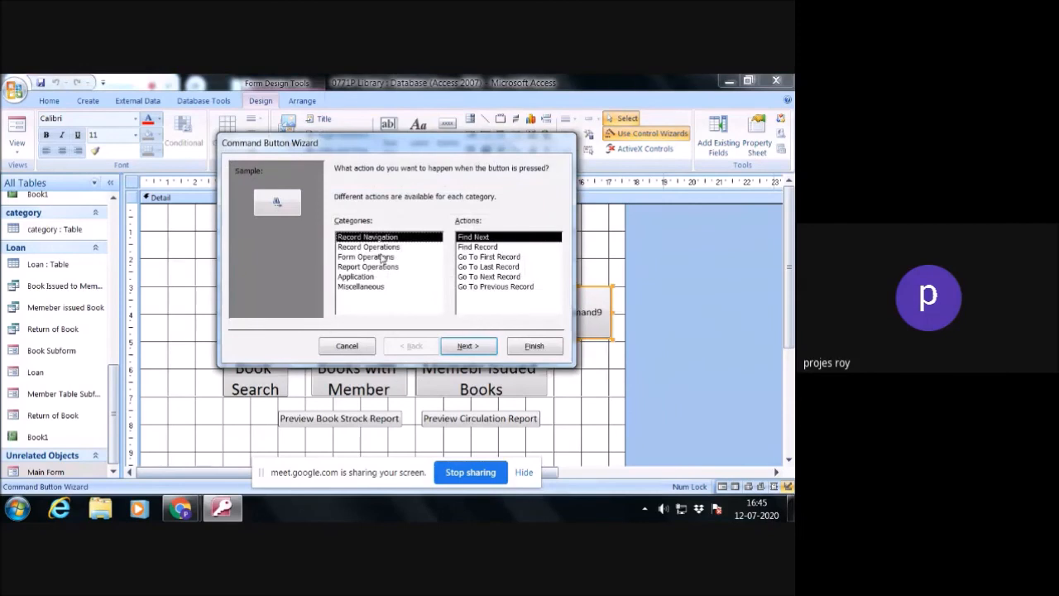
pyautogui.click(379, 257)
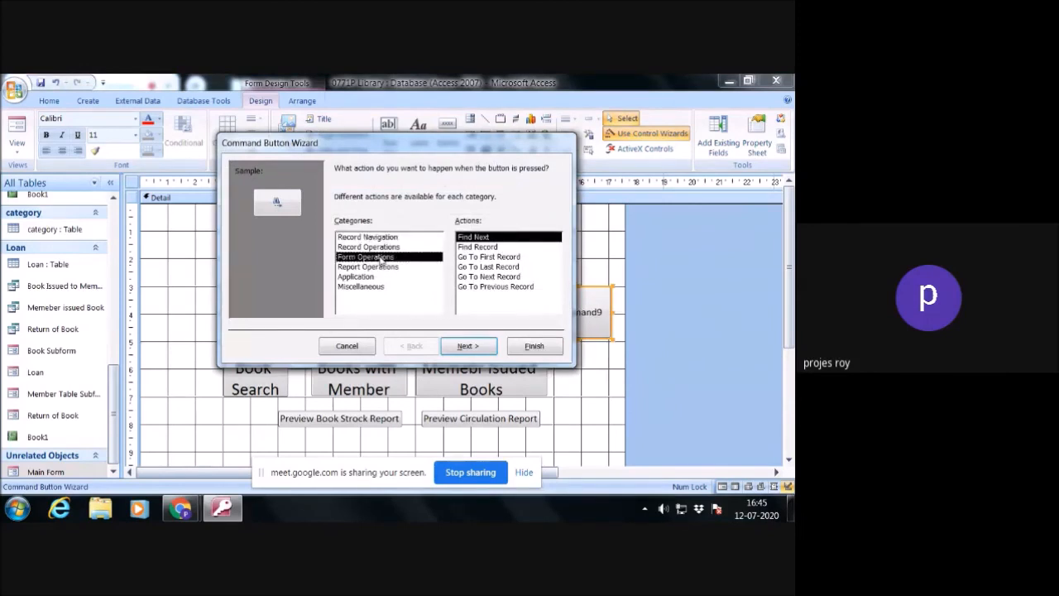
pyautogui.click(485, 258)
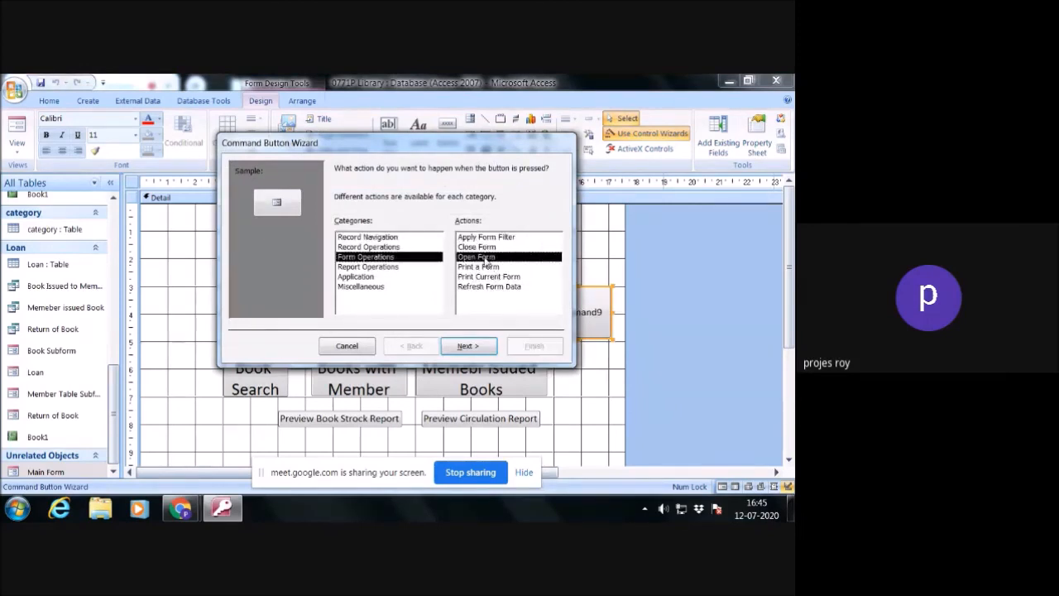
pyautogui.click(468, 346)
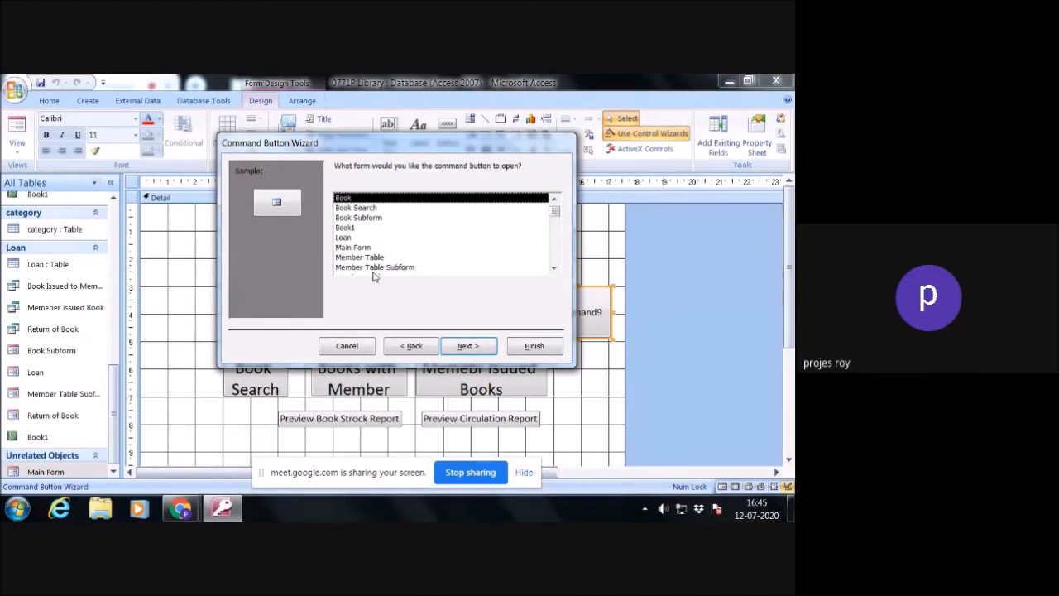
pyautogui.click(554, 268)
pyautogui.click(555, 268)
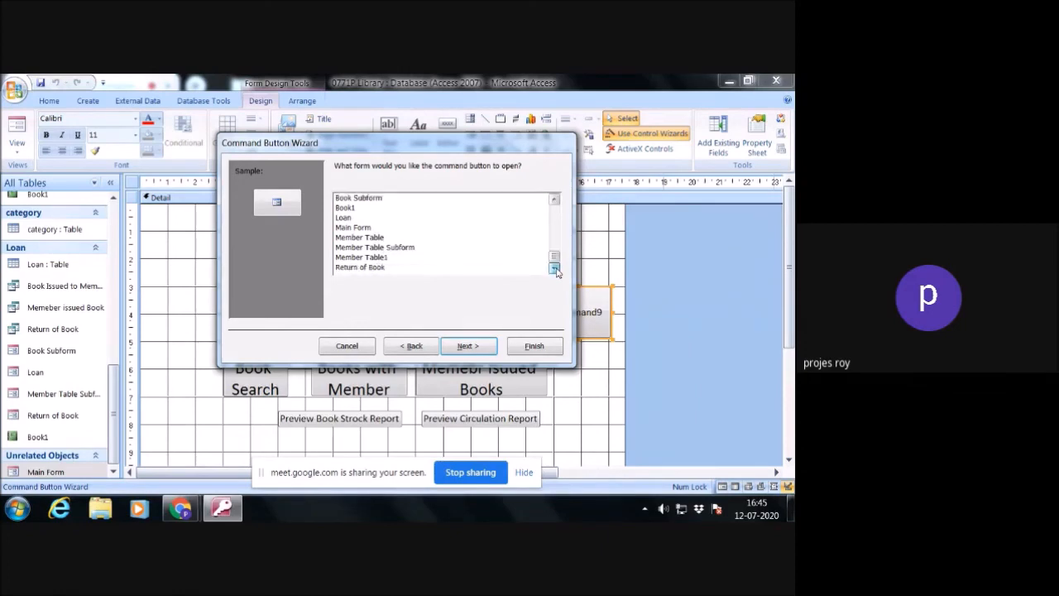
pyautogui.click(373, 268)
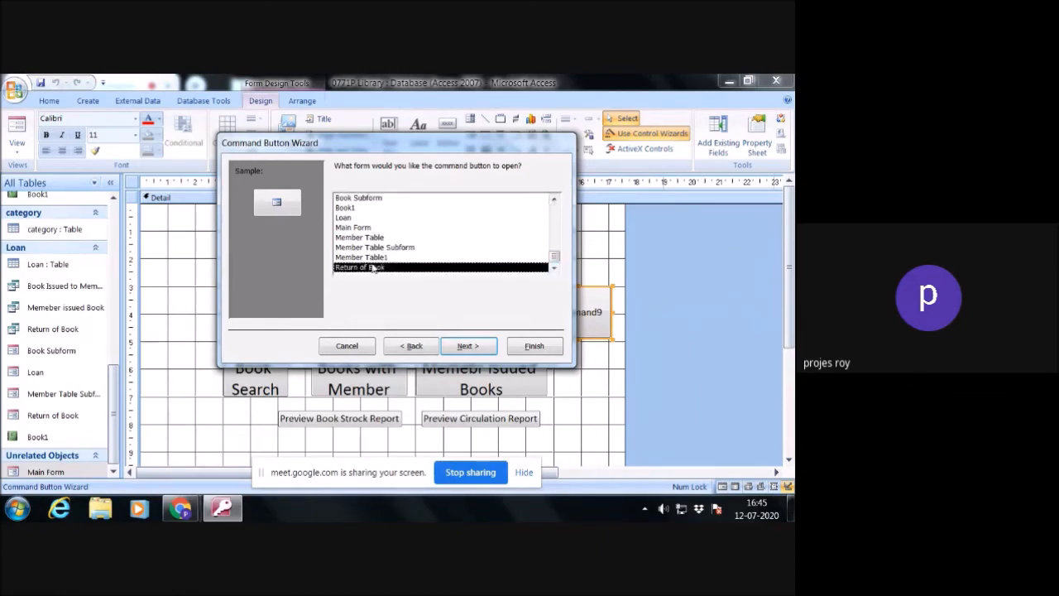
# - Give the new Main Form button the text caption Return and finish its wizard with the default name
pyautogui.click(468, 346)
pyautogui.click(477, 351)
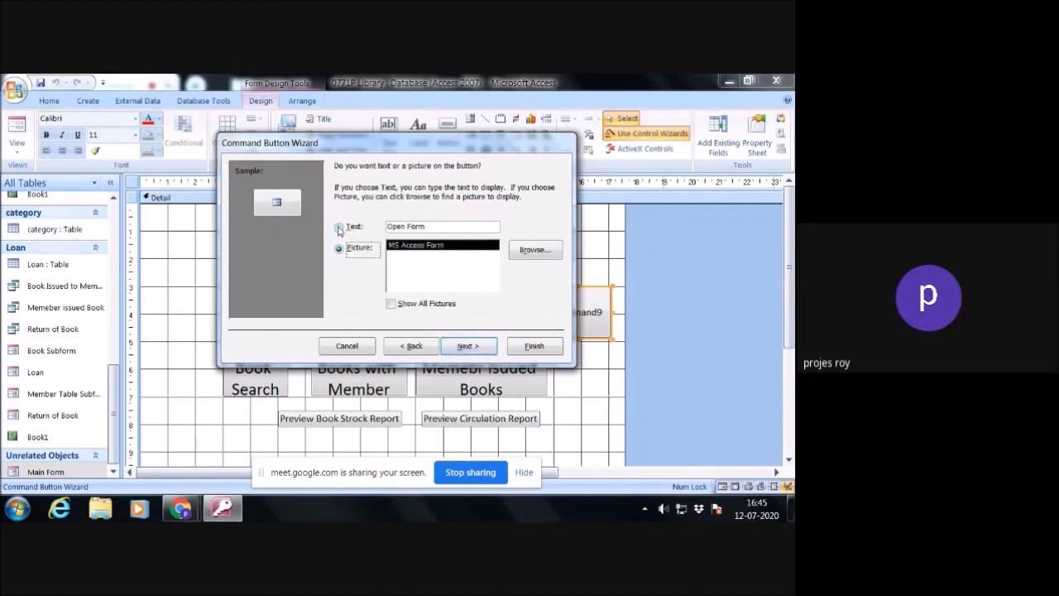
pyautogui.click(338, 227)
pyautogui.moveTo(430, 229); pyautogui.dragTo(385, 229)
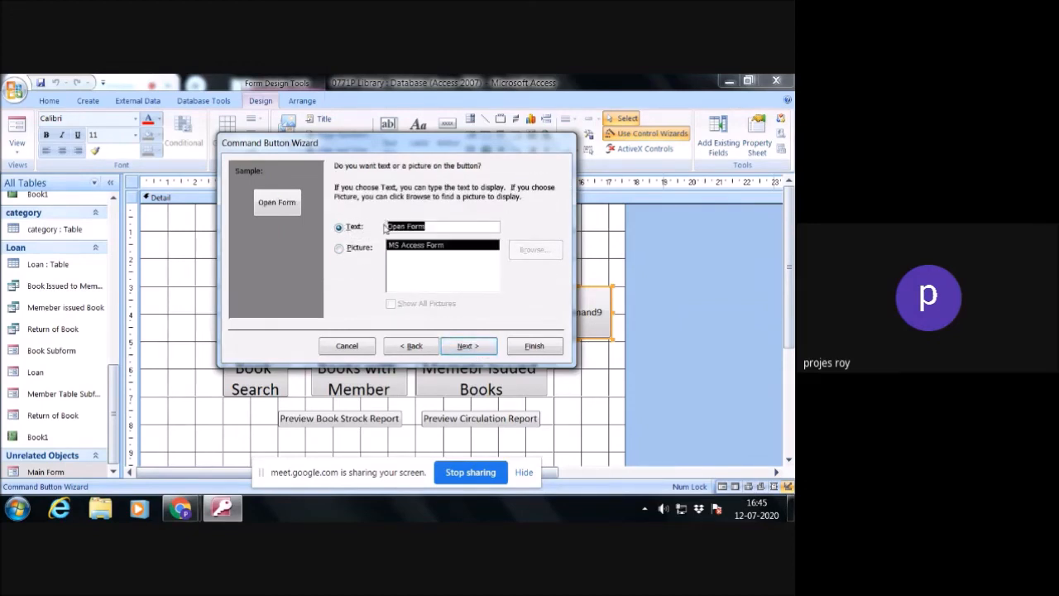
pyautogui.write('Ret')
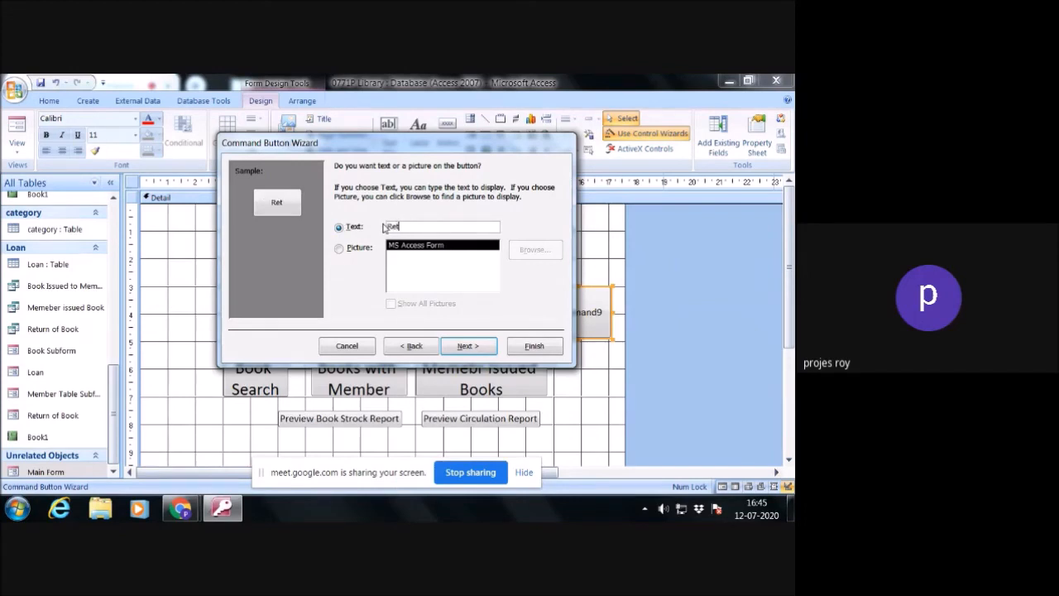
pyautogui.write('urn')
pyautogui.click(467, 346)
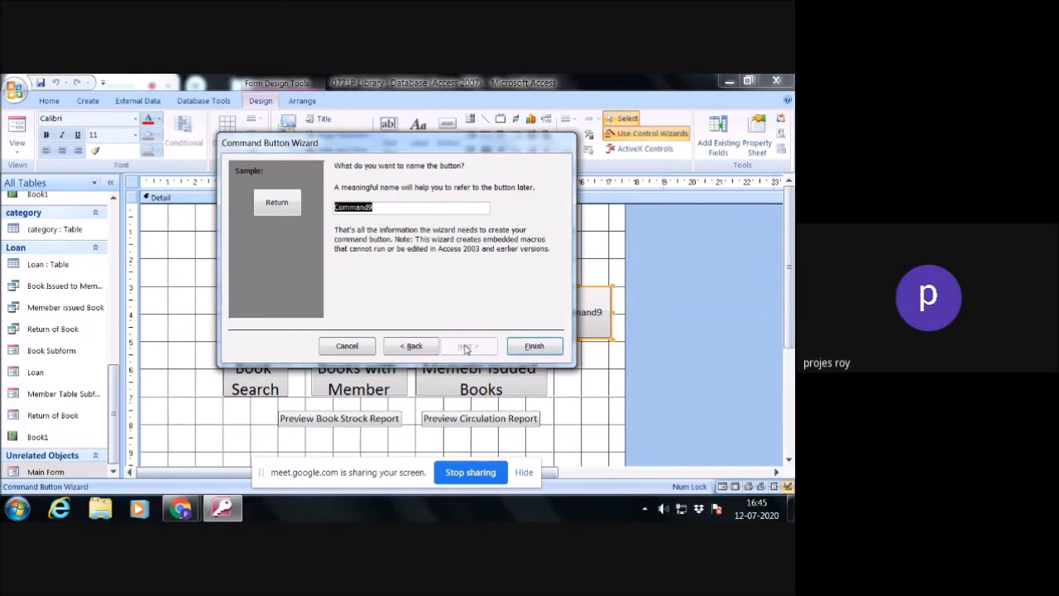
pyautogui.click(534, 346)
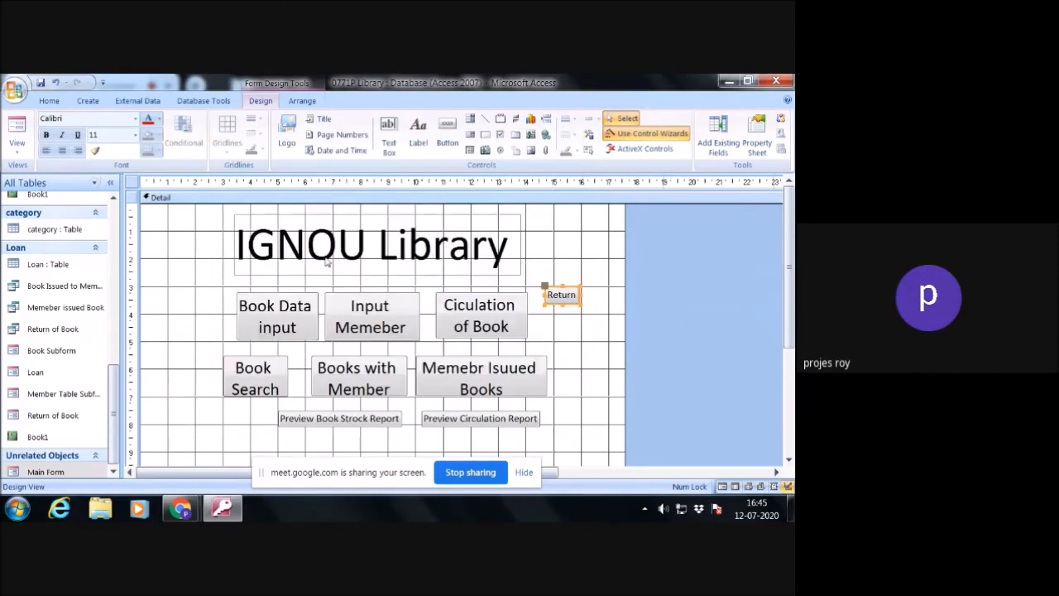
# - Set the Return button's font size to 18 and enlarge it to about 2.3 cm wide and 1.8 cm high
pyautogui.click(135, 135)
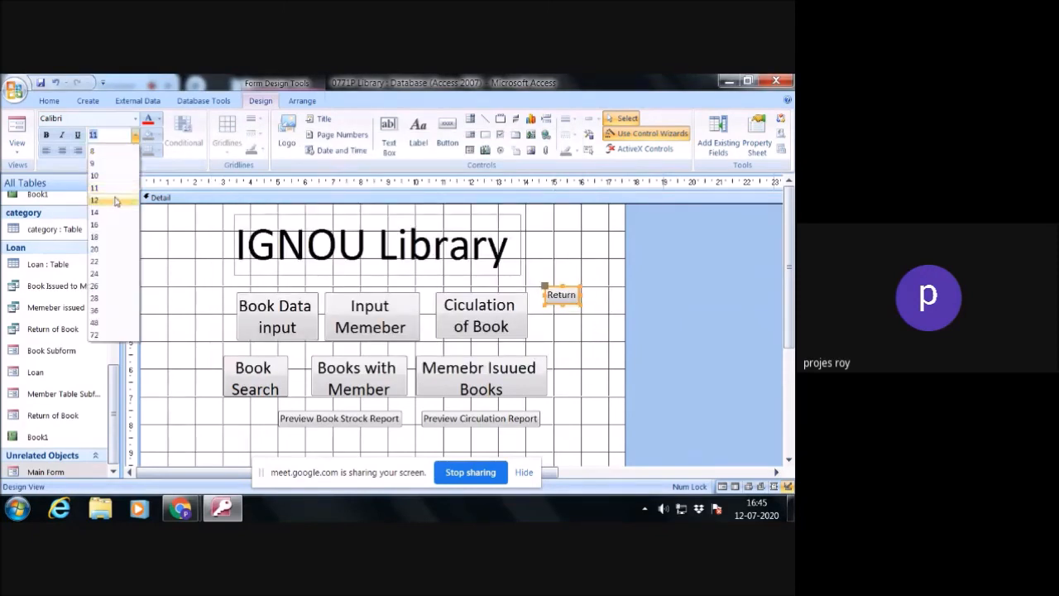
pyautogui.click(95, 236)
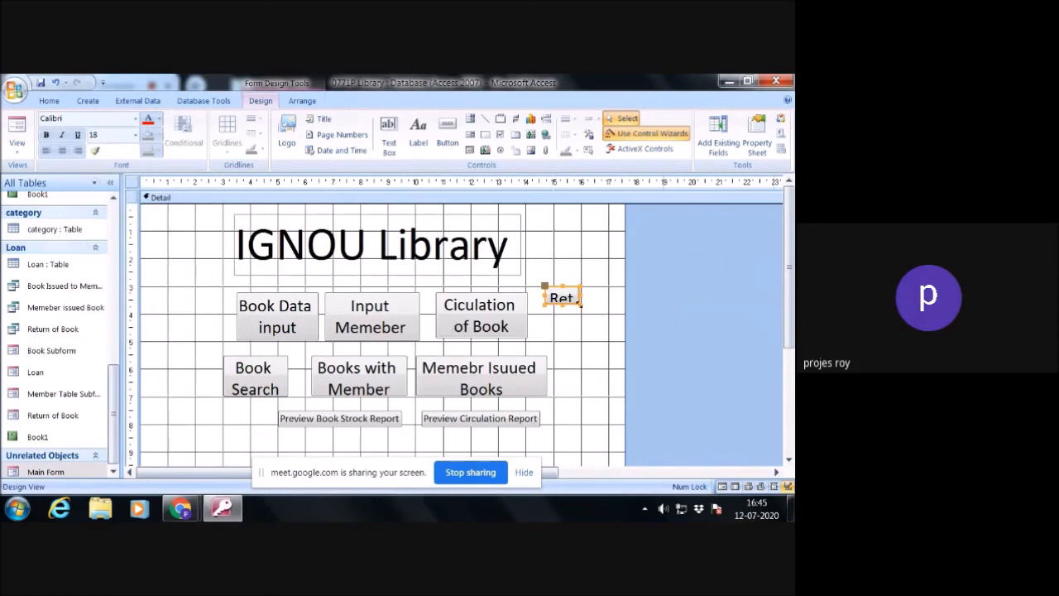
pyautogui.moveTo(580, 306); pyautogui.dragTo(608, 337)
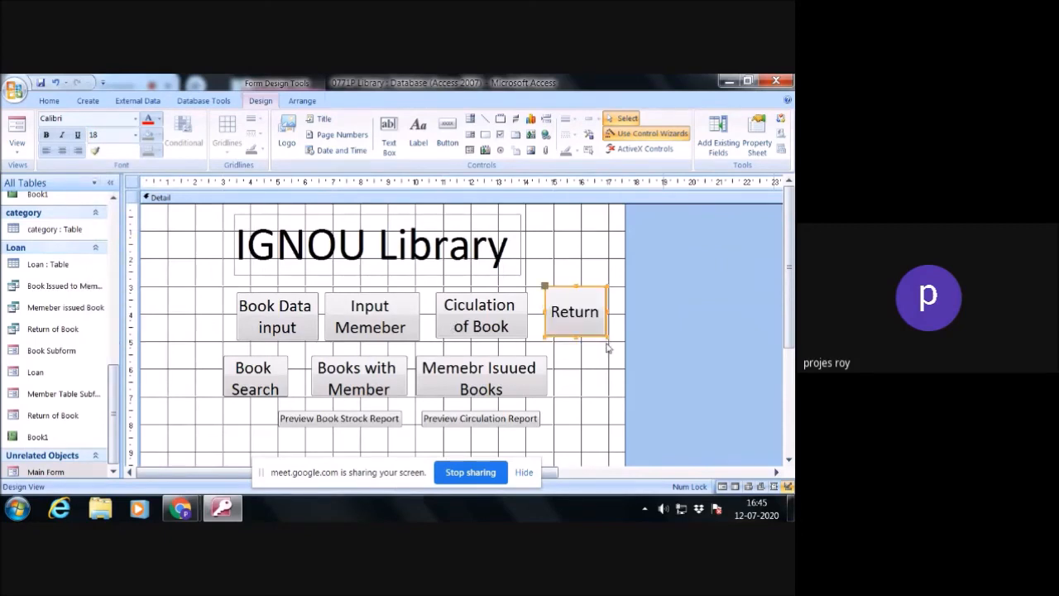
pyautogui.click(608, 356)
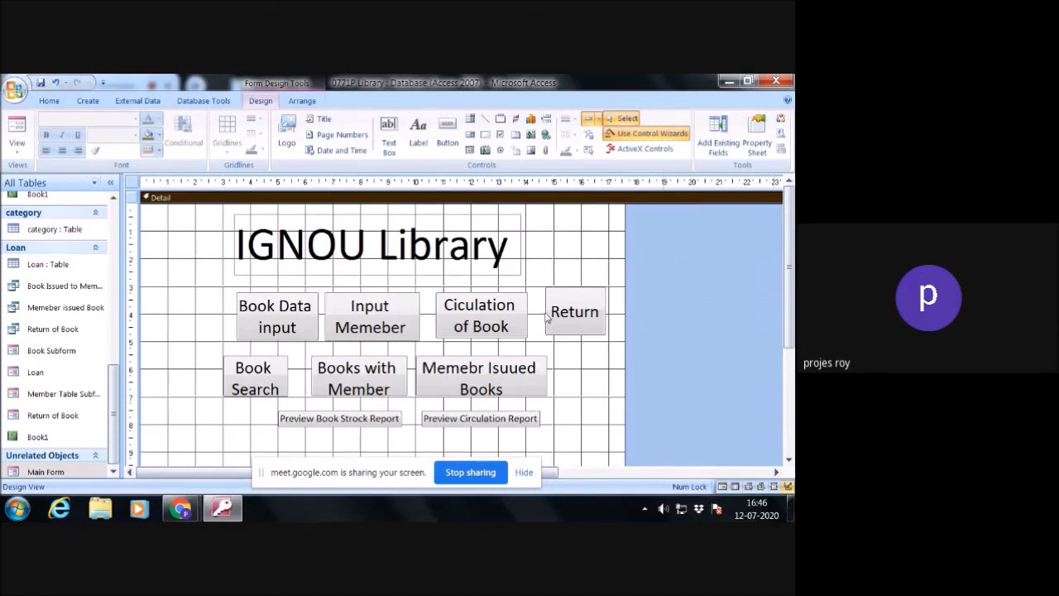
# - Close the database, saving the design changes, and reopen the recent database 0771P Library
pyautogui.click(788, 100)
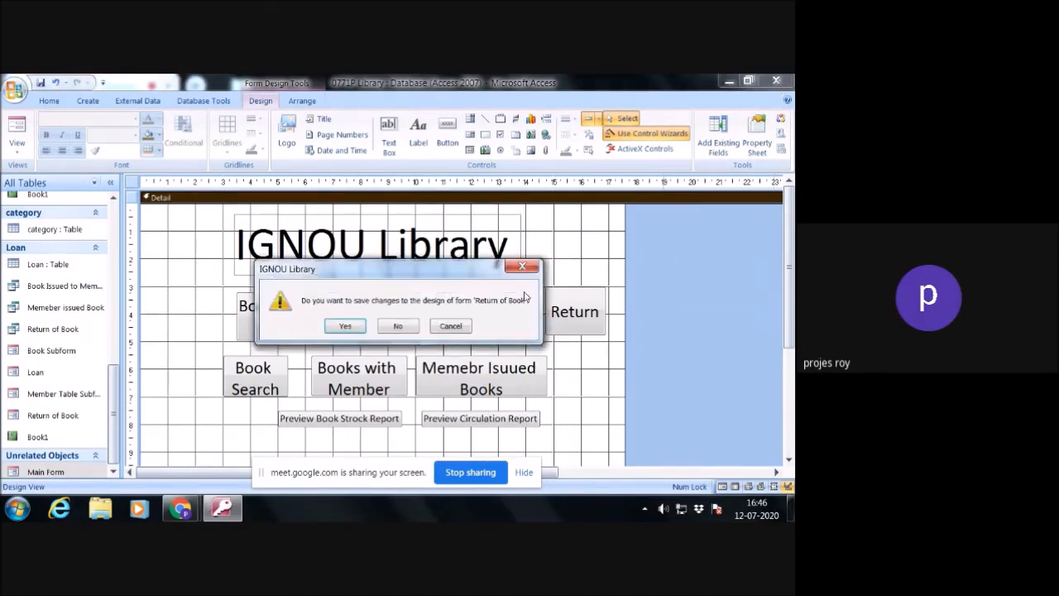
pyautogui.click(348, 327)
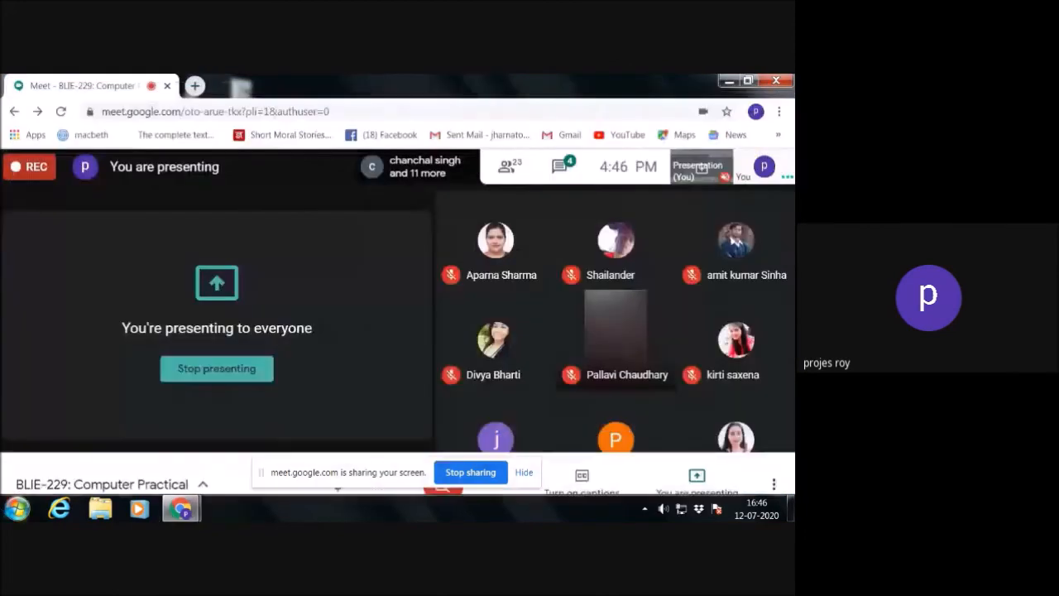
pyautogui.click(16, 508)
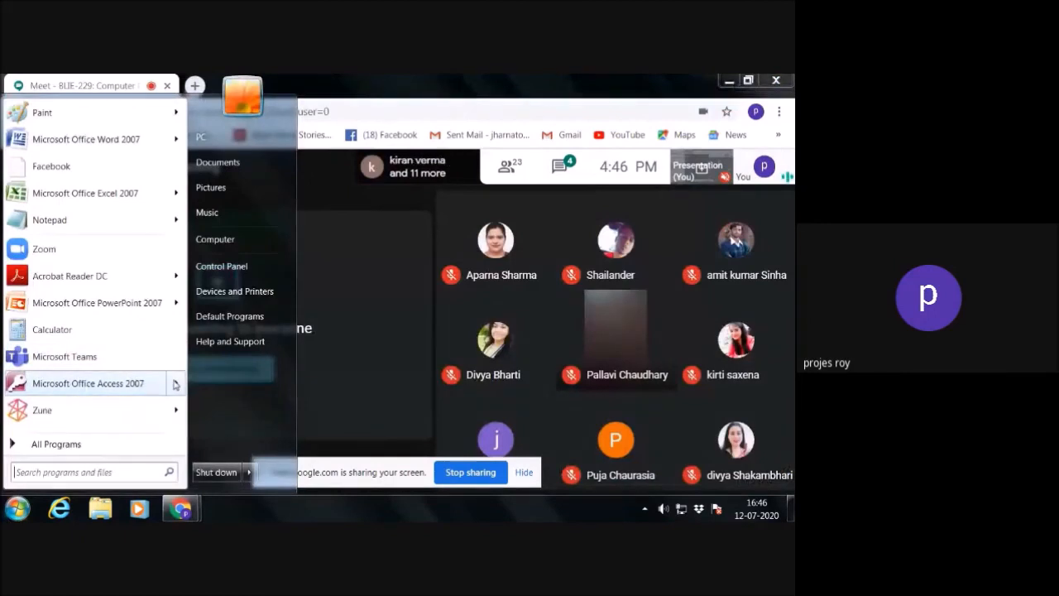
pyautogui.moveTo(175, 384)
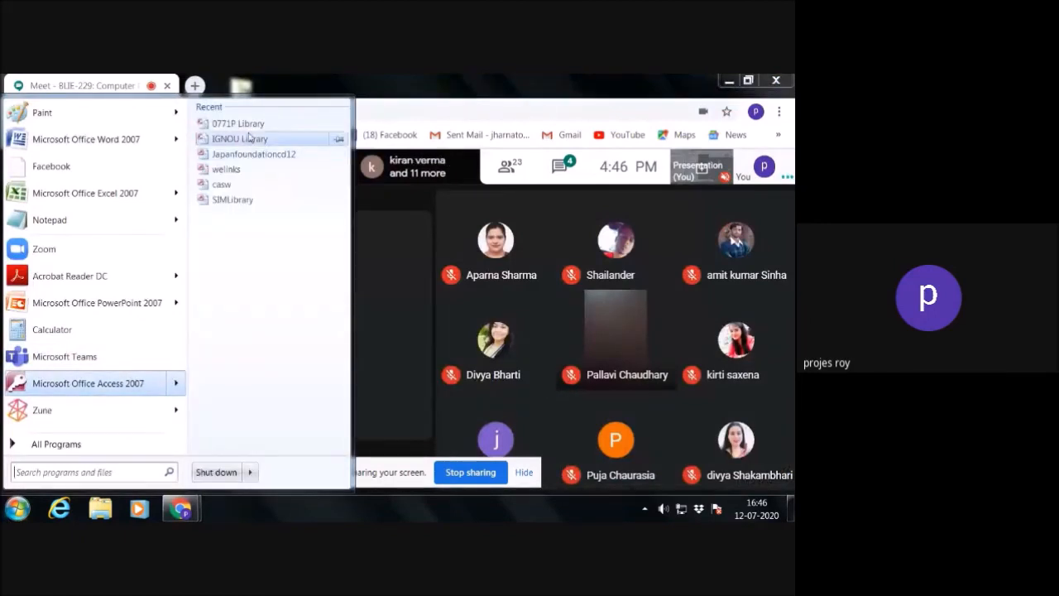
pyautogui.click(249, 128)
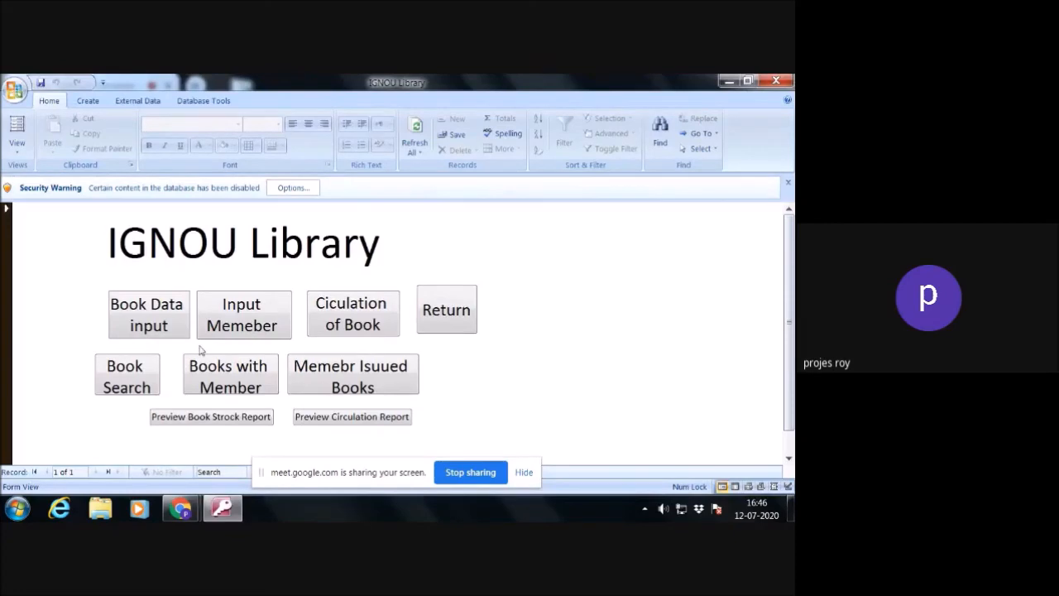
# - Test the main form's buttons by opening and closing the Book and Member Table forms and opening the Loan form
pyautogui.click(173, 325)
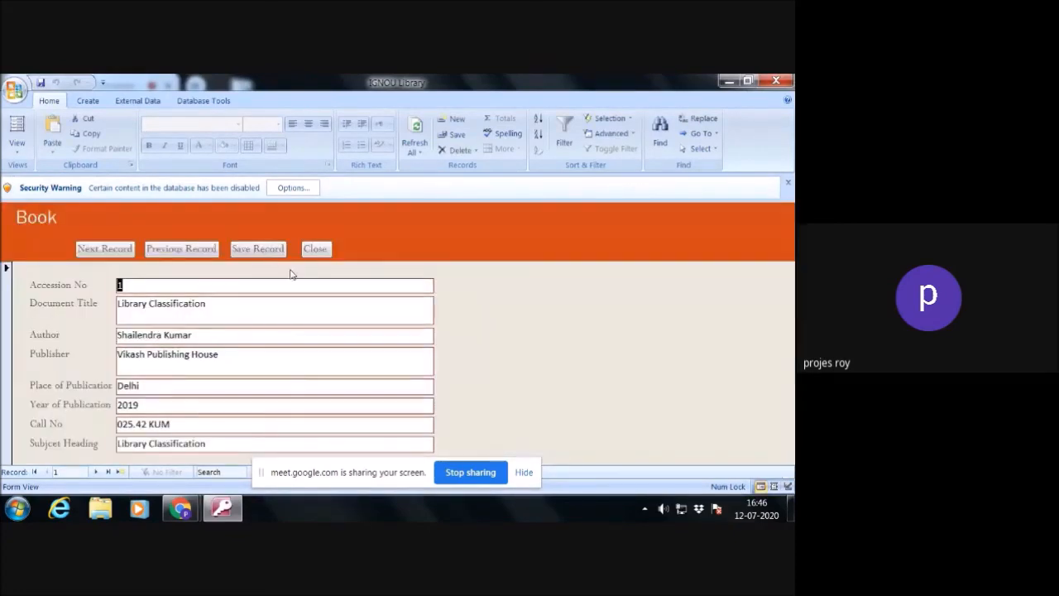
pyautogui.click(317, 248)
pyautogui.click(244, 302)
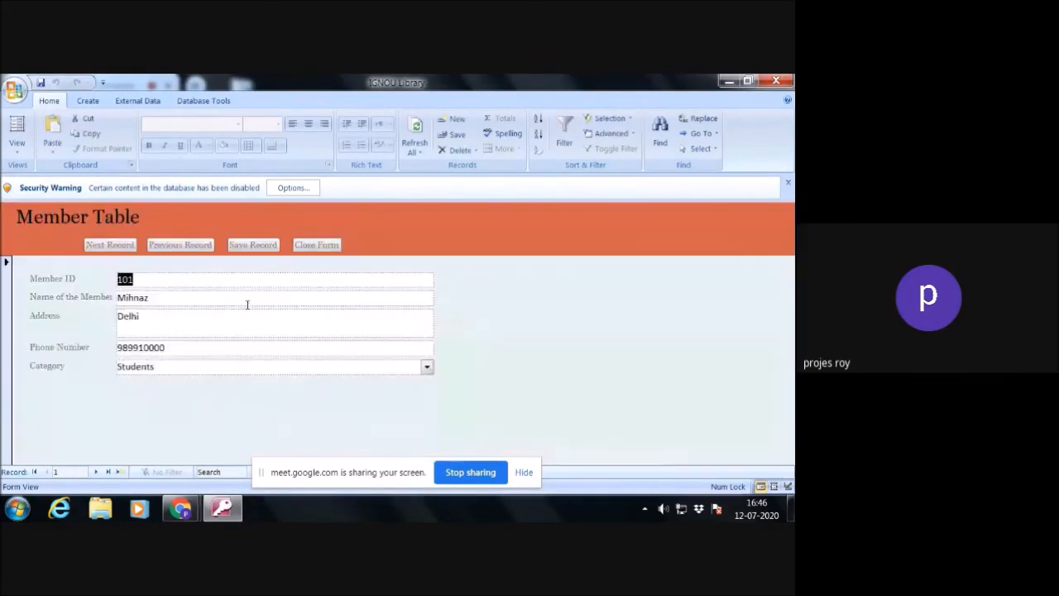
pyautogui.click(331, 251)
pyautogui.click(346, 325)
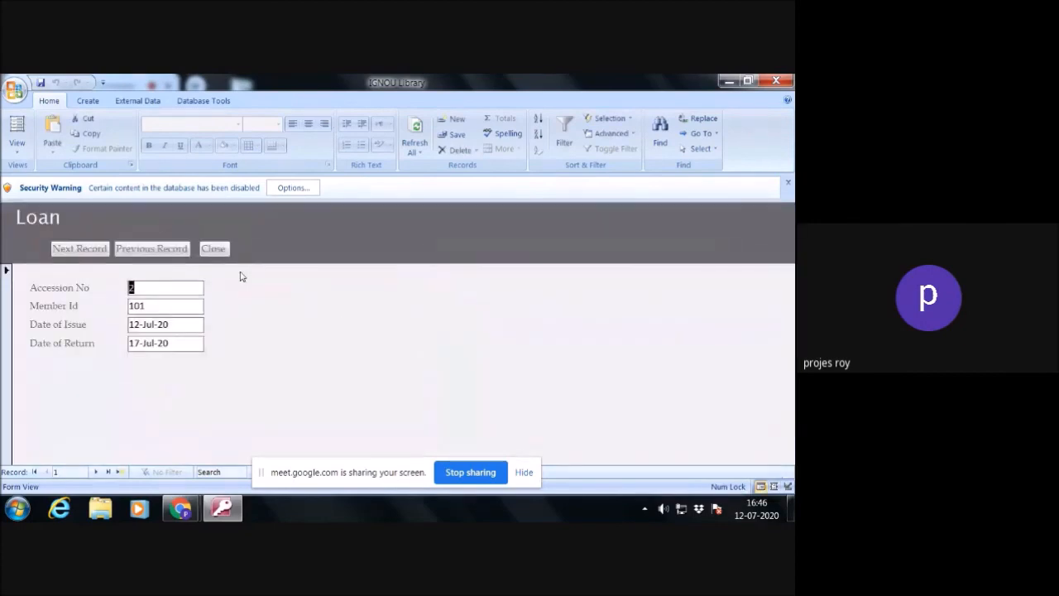
# - Close the Loan form, open the Return form for accession number 2, and close it again
pyautogui.click(217, 248)
pyautogui.click(460, 317)
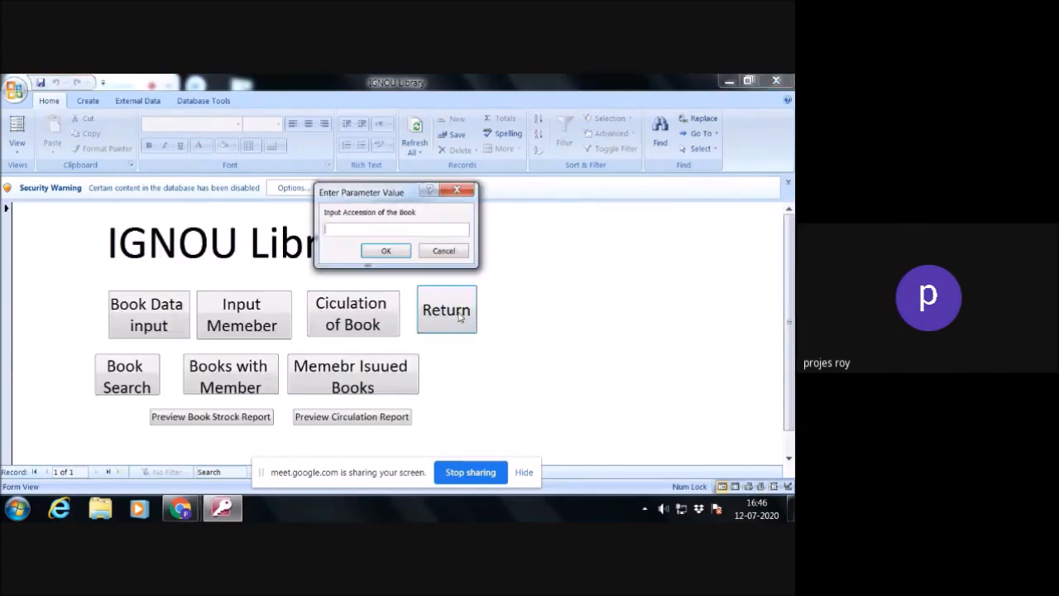
pyautogui.click(389, 250)
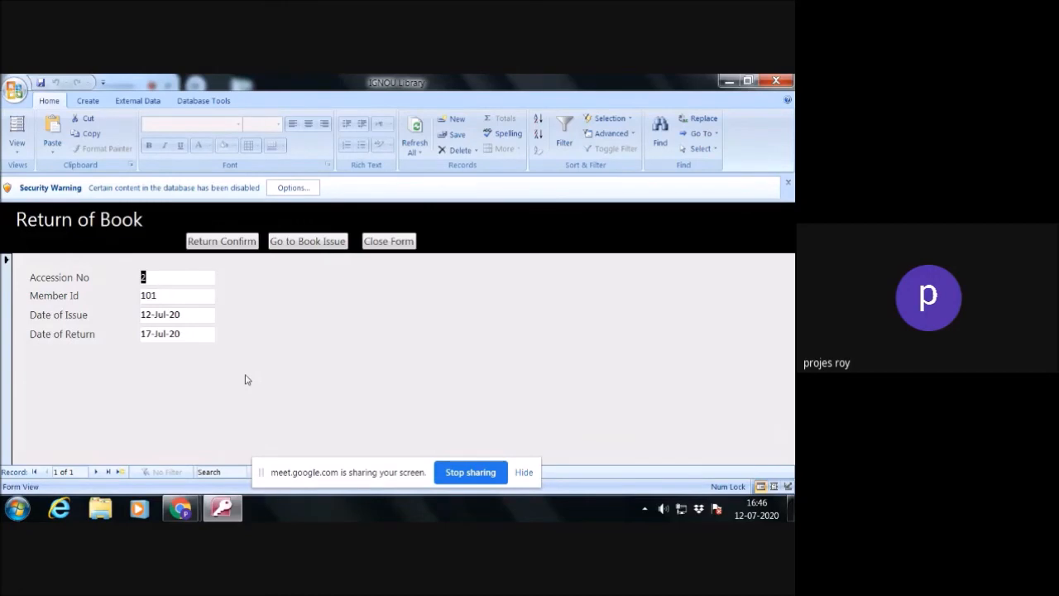
pyautogui.click(389, 243)
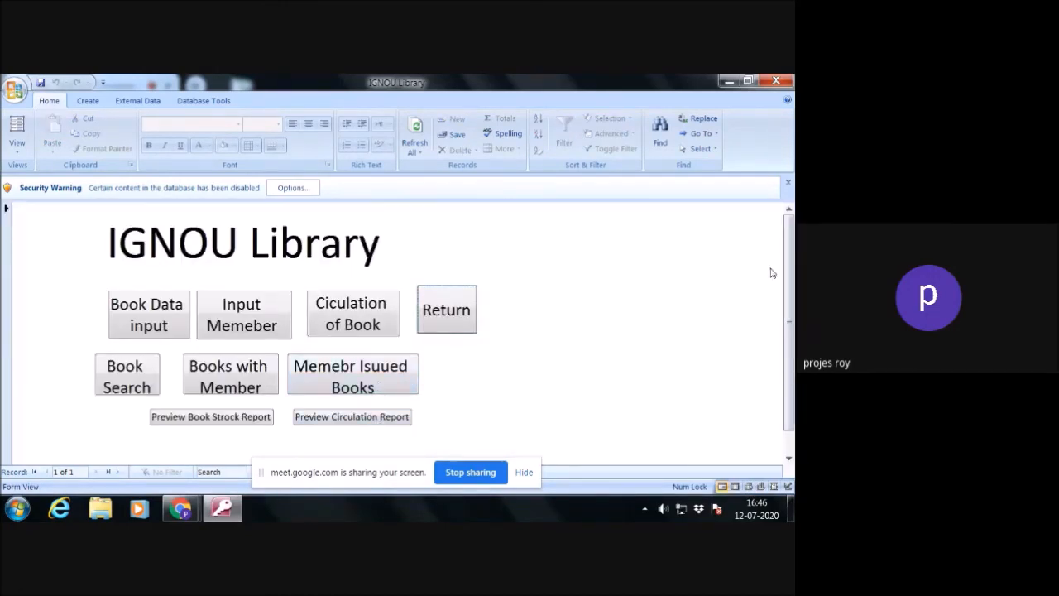
# - Exit the library application and reopen the recent database 0771P Library with its full object list
pyautogui.click(778, 82)
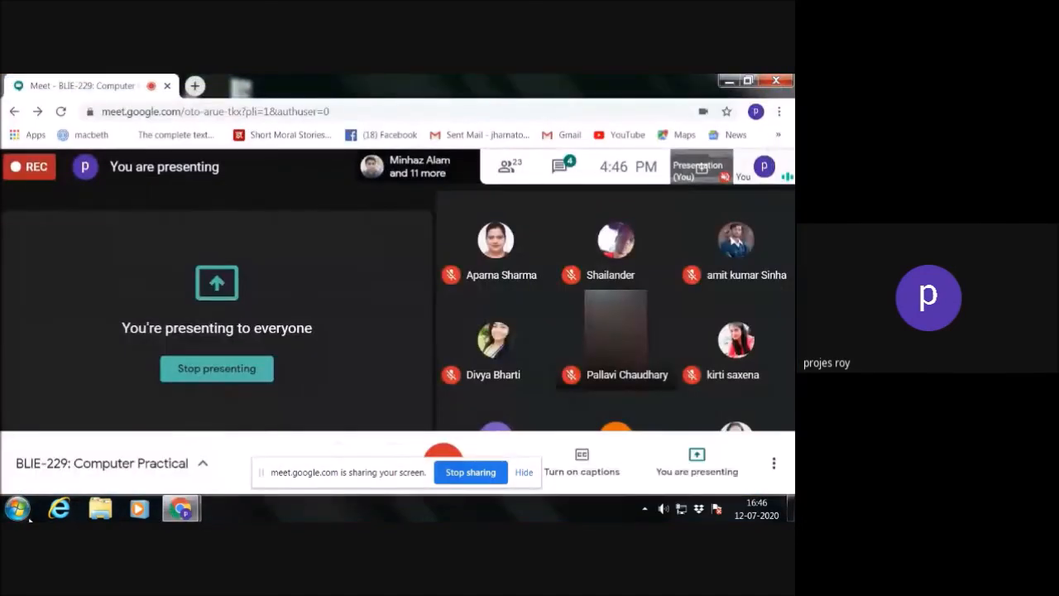
pyautogui.click(25, 512)
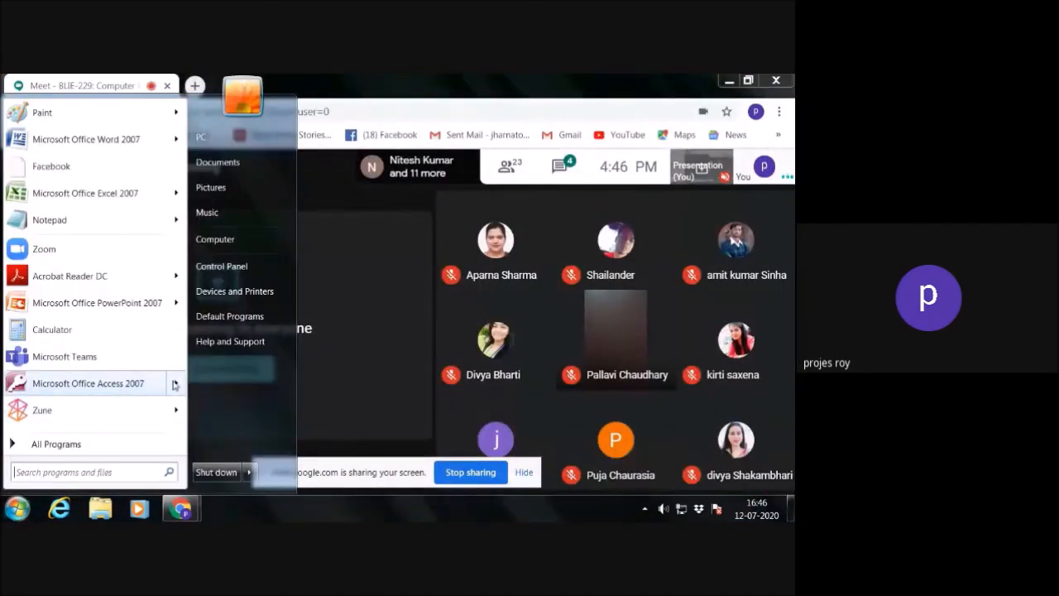
pyautogui.moveTo(174, 385)
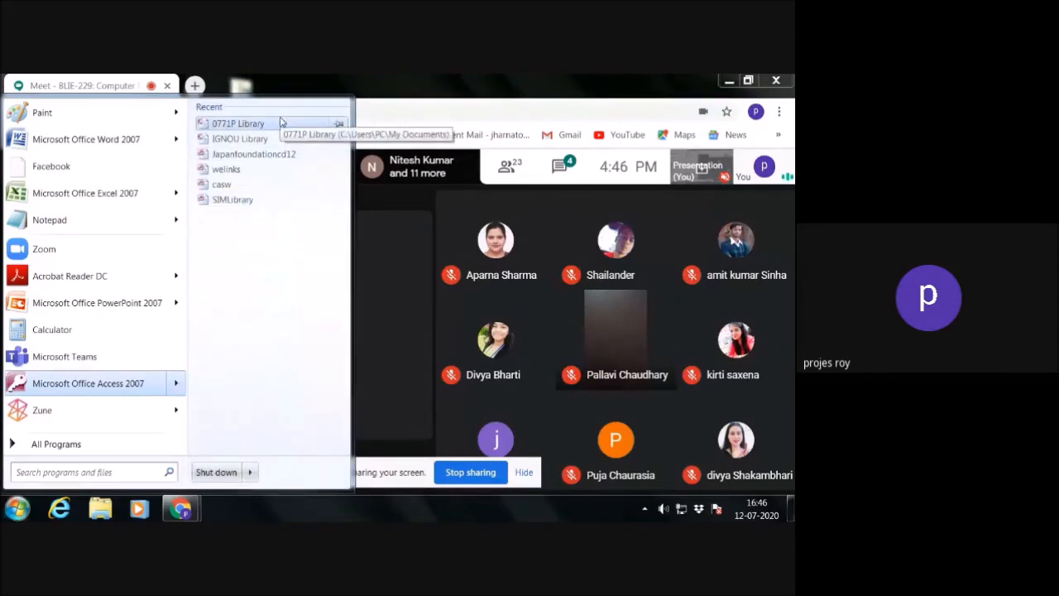
pyautogui.click(280, 122)
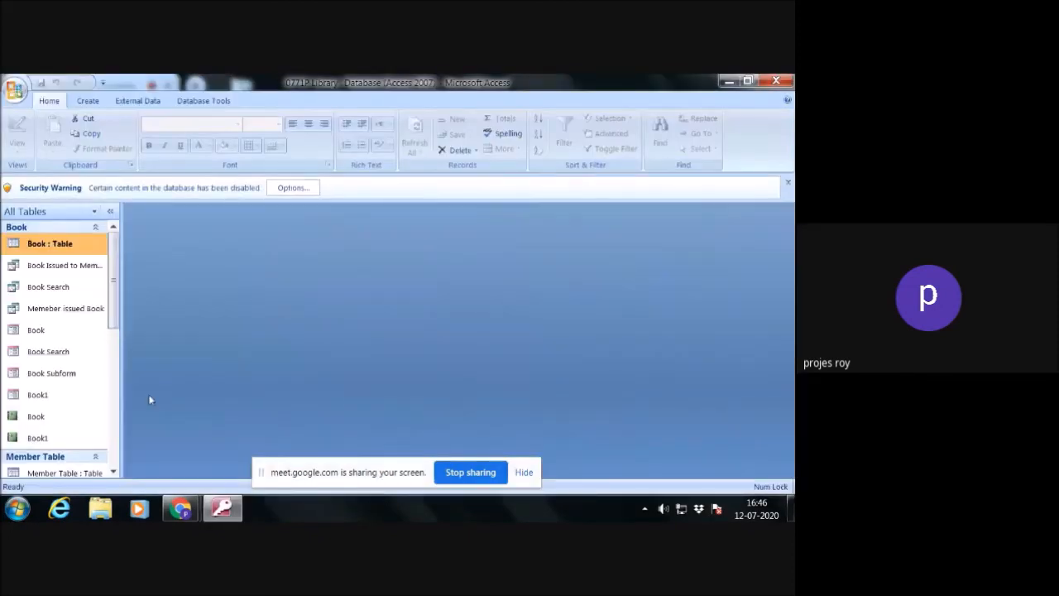
# - Run the Return of Book query for accession number 2
pyautogui.moveTo(114, 323); pyautogui.dragTo(114, 445)
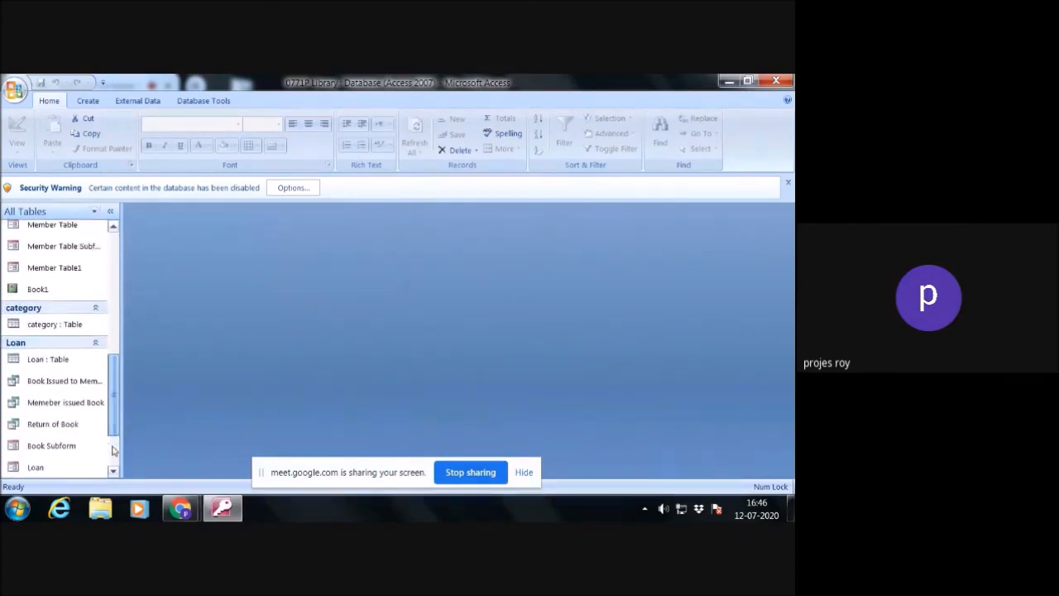
pyautogui.doubleClick(59, 427)
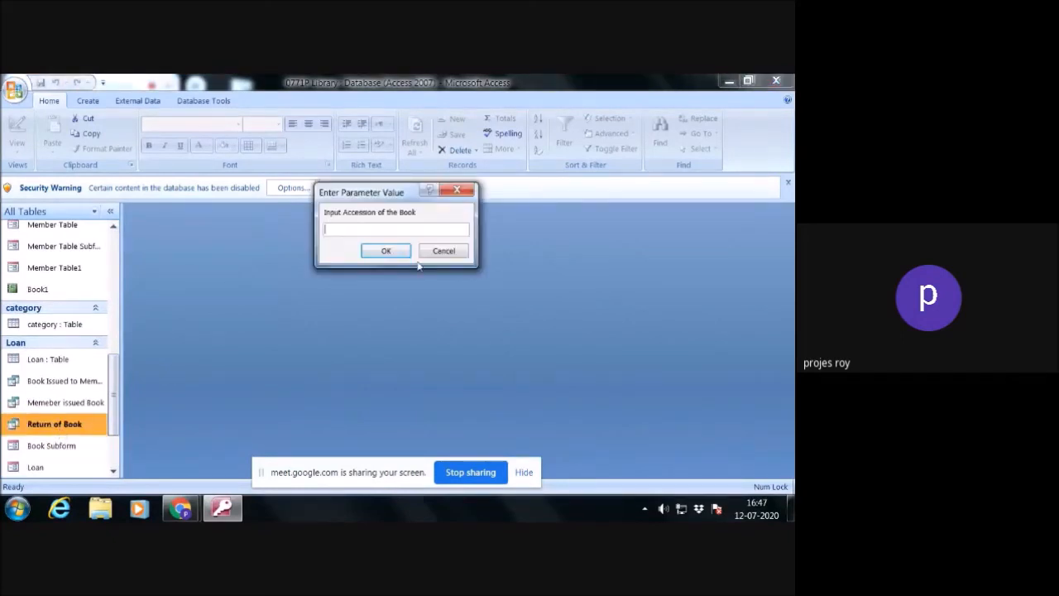
pyautogui.write('2')
pyautogui.click(397, 251)
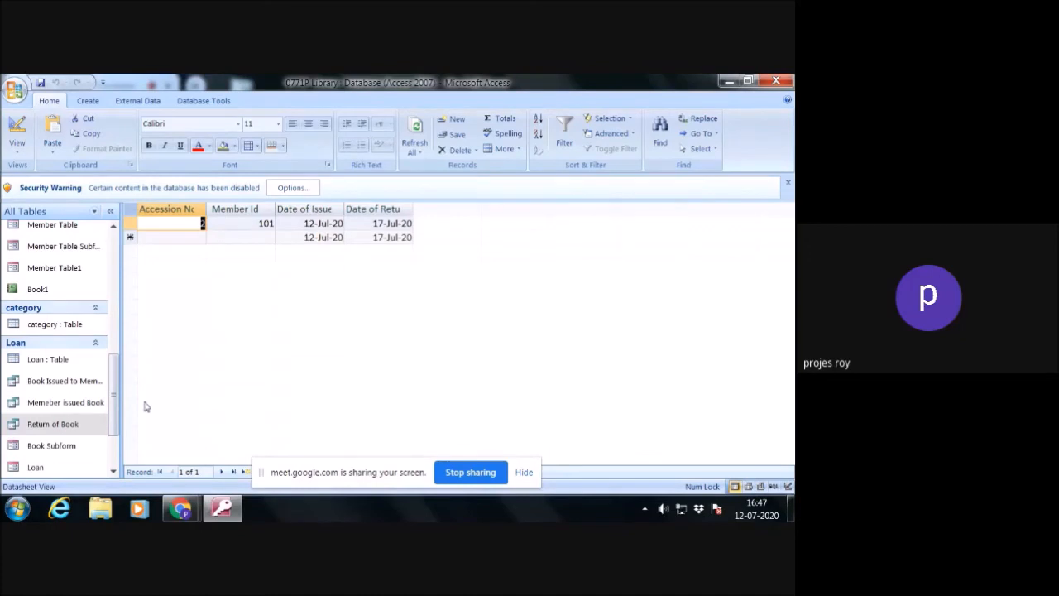
# - Open the Return of Book query in Design View and add the calculated column Date of Return-date()
pyautogui.rightClick(68, 426)
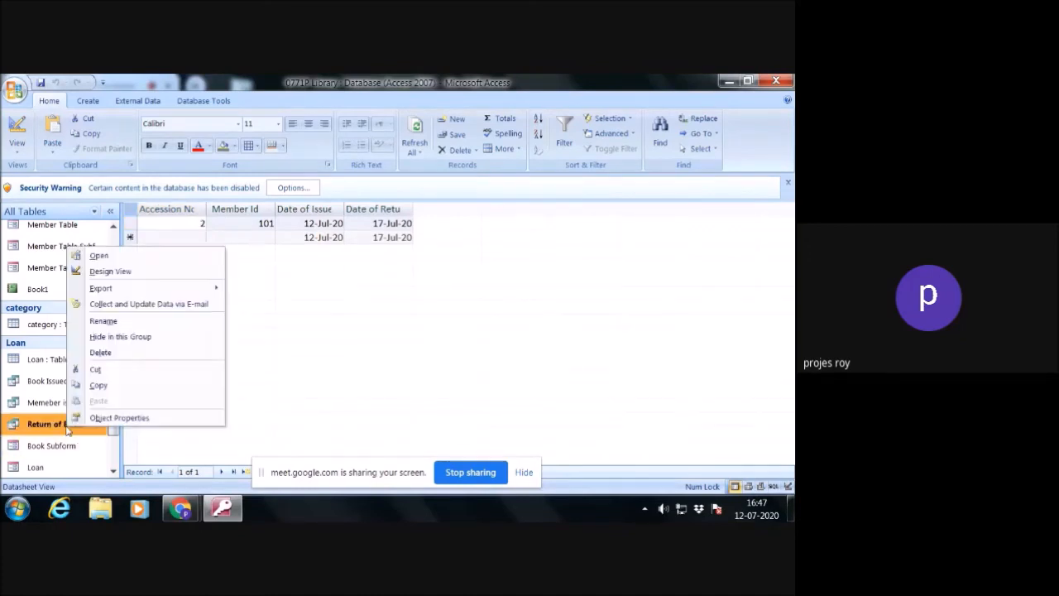
pyautogui.click(124, 272)
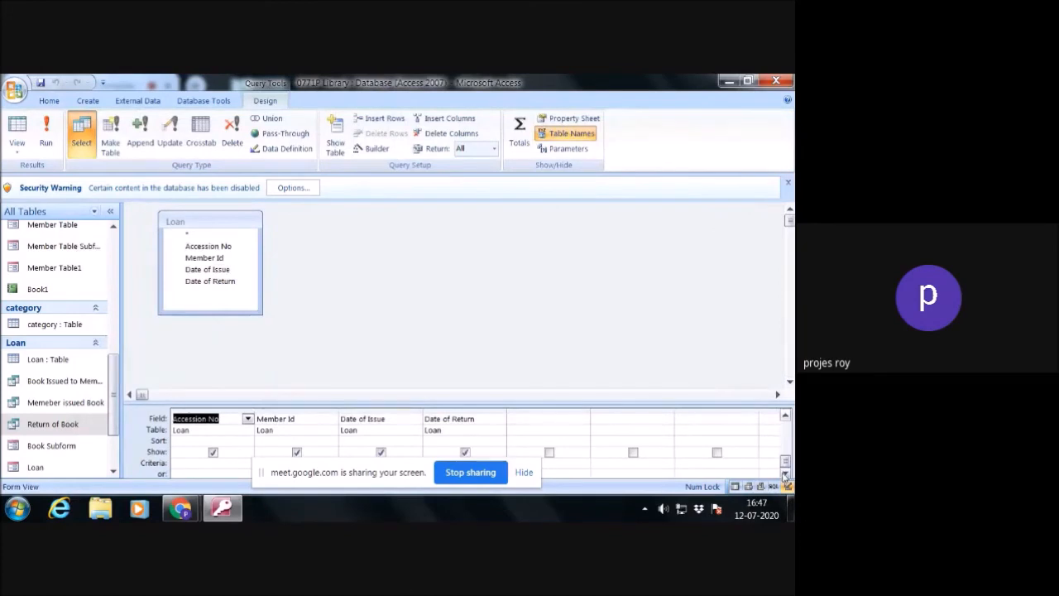
pyautogui.click(530, 422)
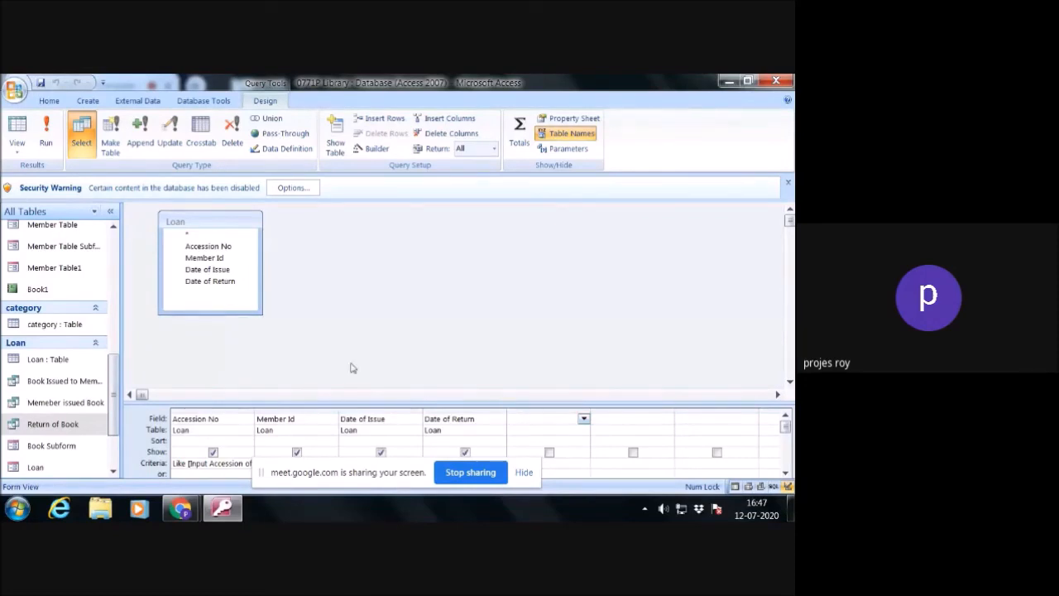
pyautogui.click(221, 286)
pyautogui.doubleClick(222, 285)
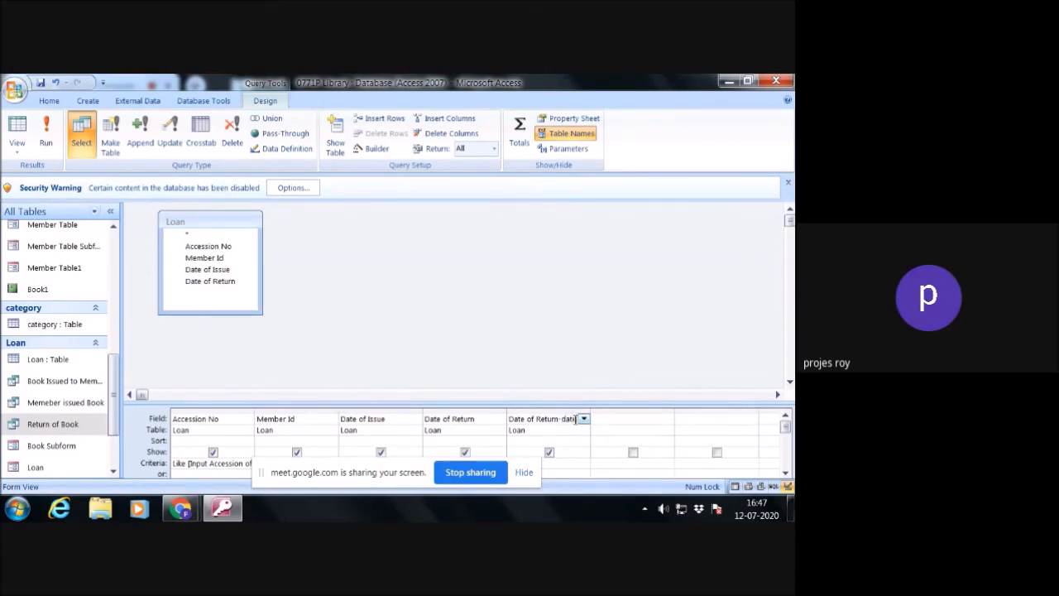
pyautogui.write('-date()')
pyautogui.click(573, 432)
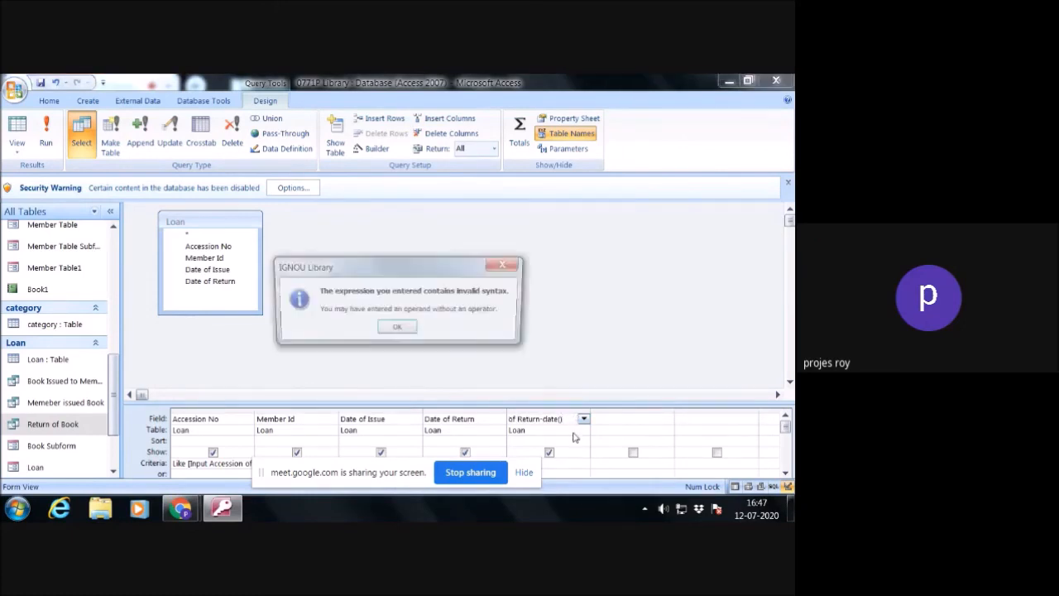
# - Correct the calculated column by bracketing the field name, making the expression [Date of Return]-date()
pyautogui.click(396, 331)
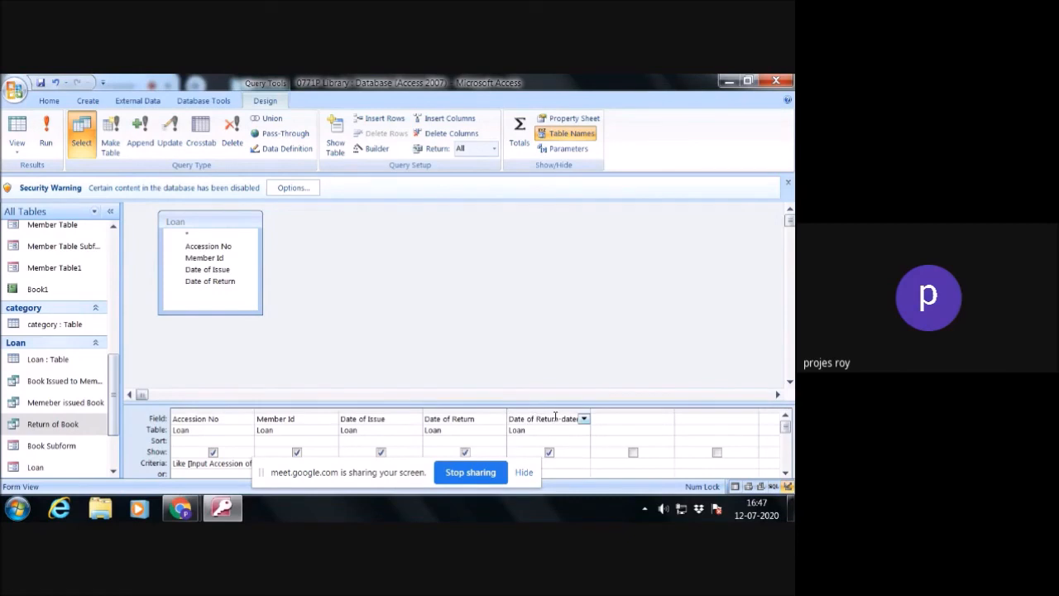
pyautogui.press('Home')
pyautogui.click(562, 418)
pyautogui.write(']')
pyautogui.click(728, 323)
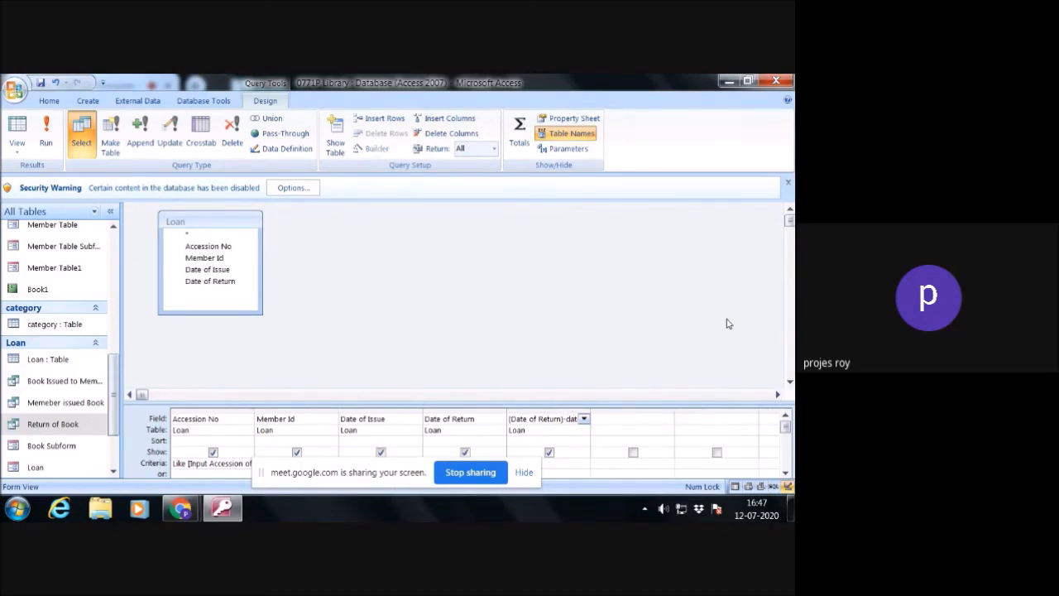
# - Dismiss the security message, close the database saving the query changes, and reopen the recent database 0771P Library
pyautogui.click(788, 184)
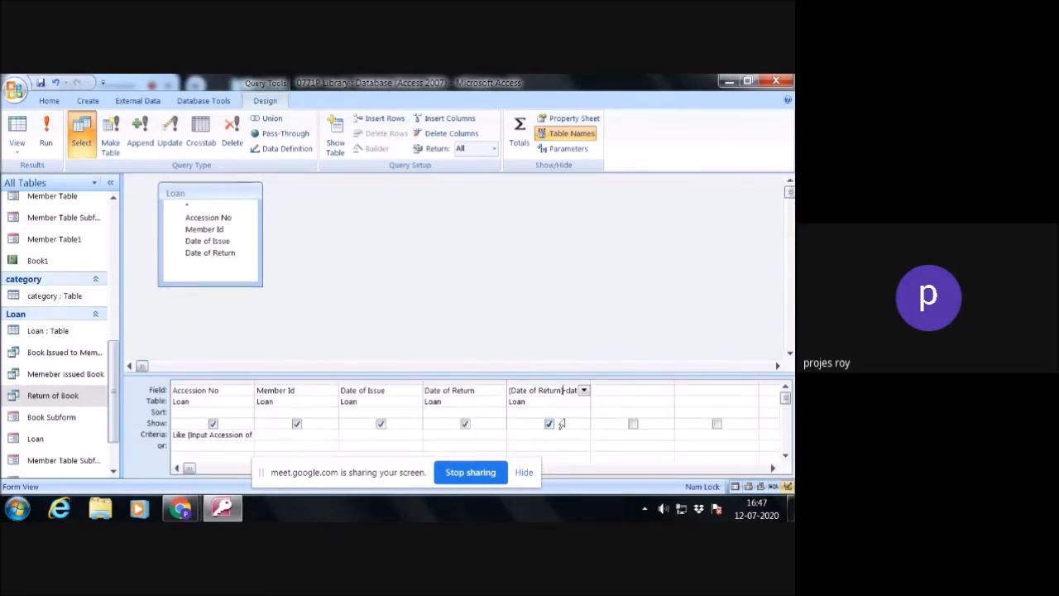
pyautogui.click(776, 81)
pyautogui.click(348, 328)
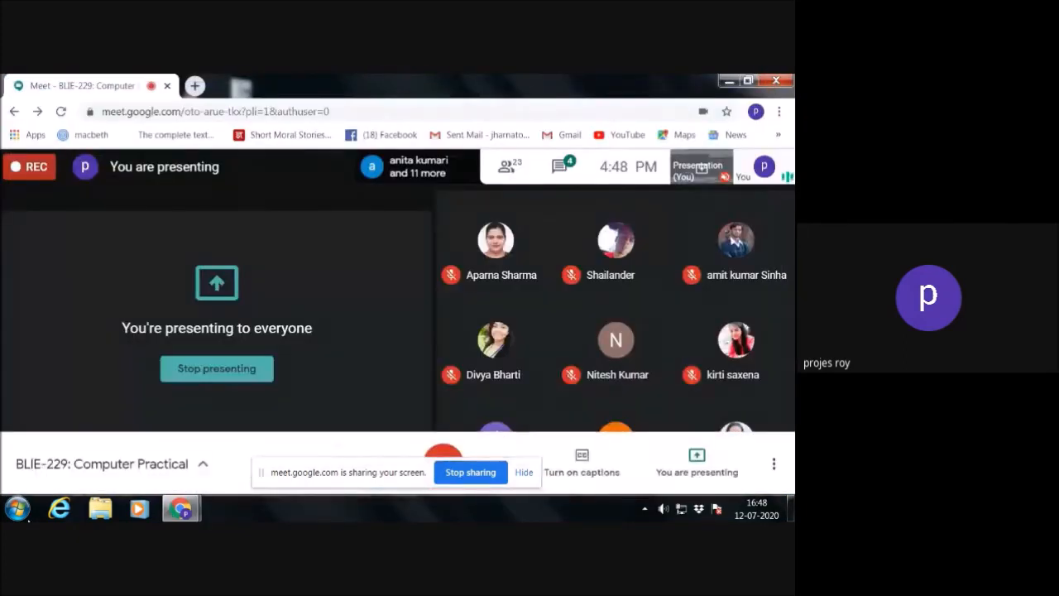
pyautogui.click(19, 509)
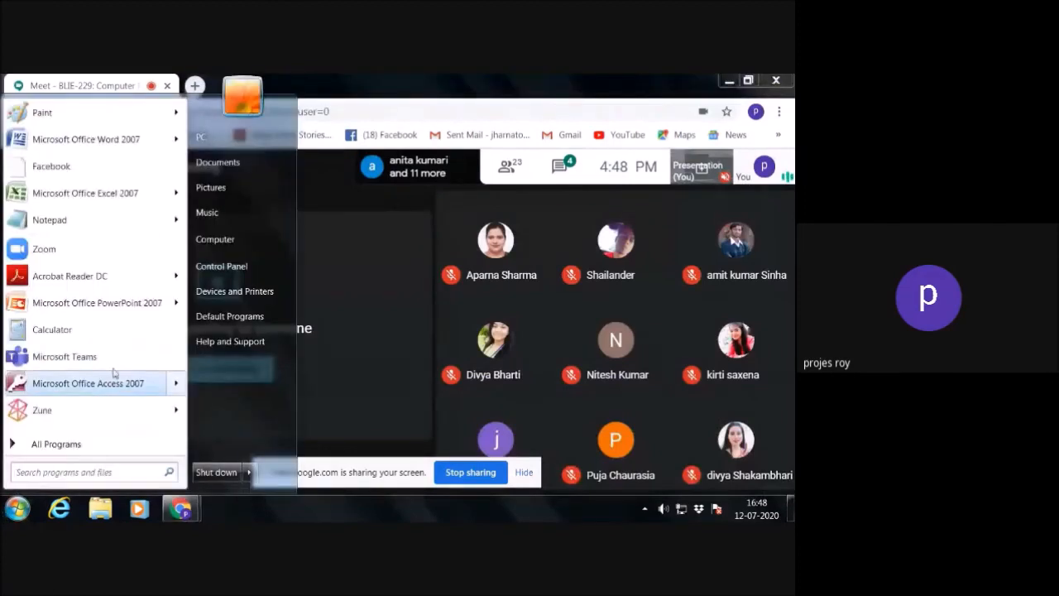
pyautogui.moveTo(178, 391)
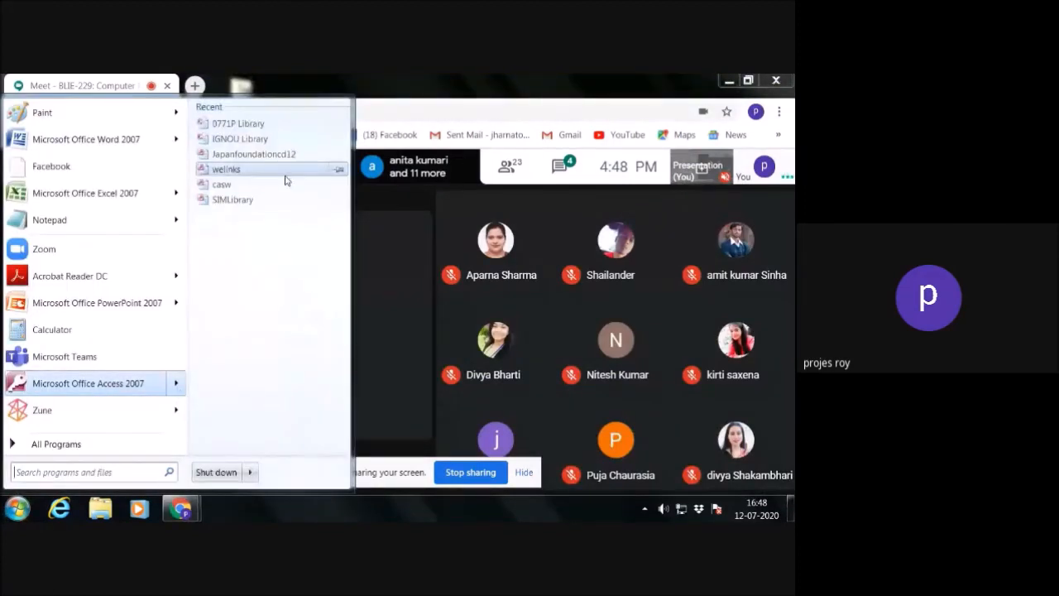
pyautogui.click(276, 128)
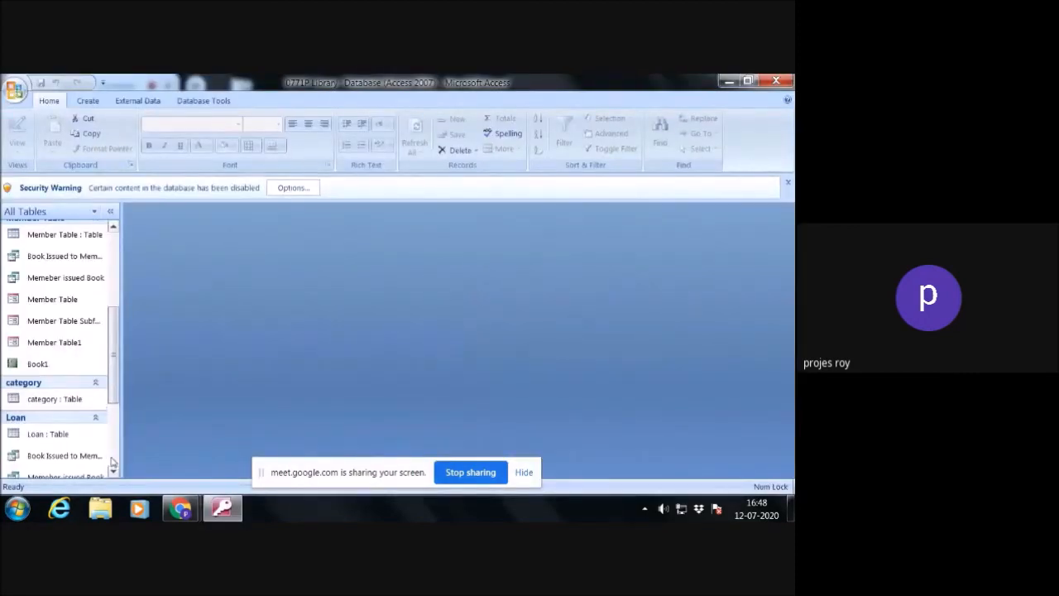
# - Run the modified Return of Book query with accession number 2 to check the calculated column
pyautogui.scroll(-3, 113, 465)
pyautogui.scroll(-1, 114, 465)
pyautogui.scroll(2, 114, 466)
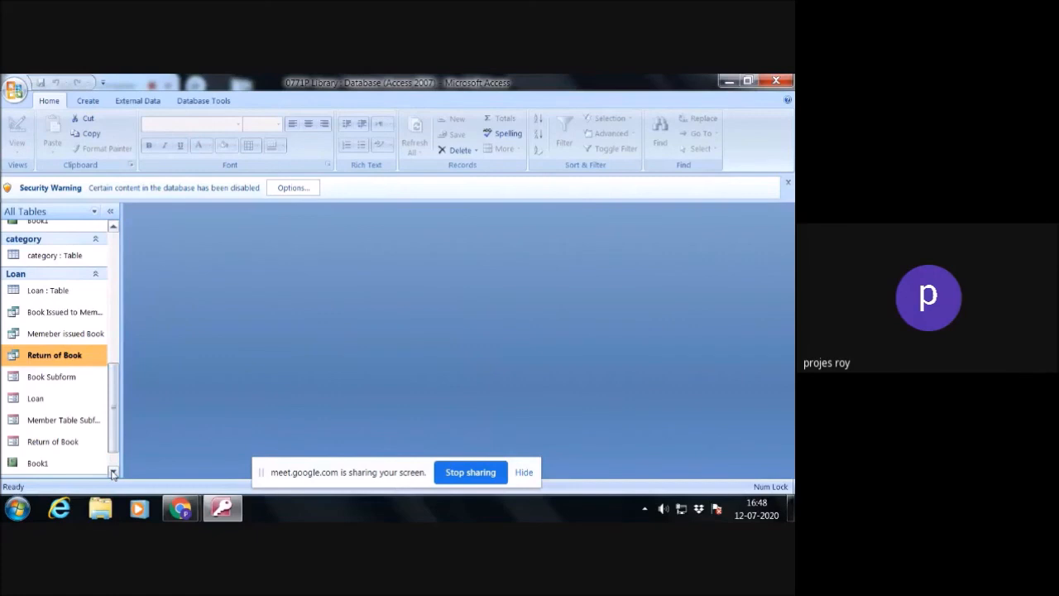
pyautogui.click(114, 467)
pyautogui.moveTo(114, 443); pyautogui.dragTo(116, 392)
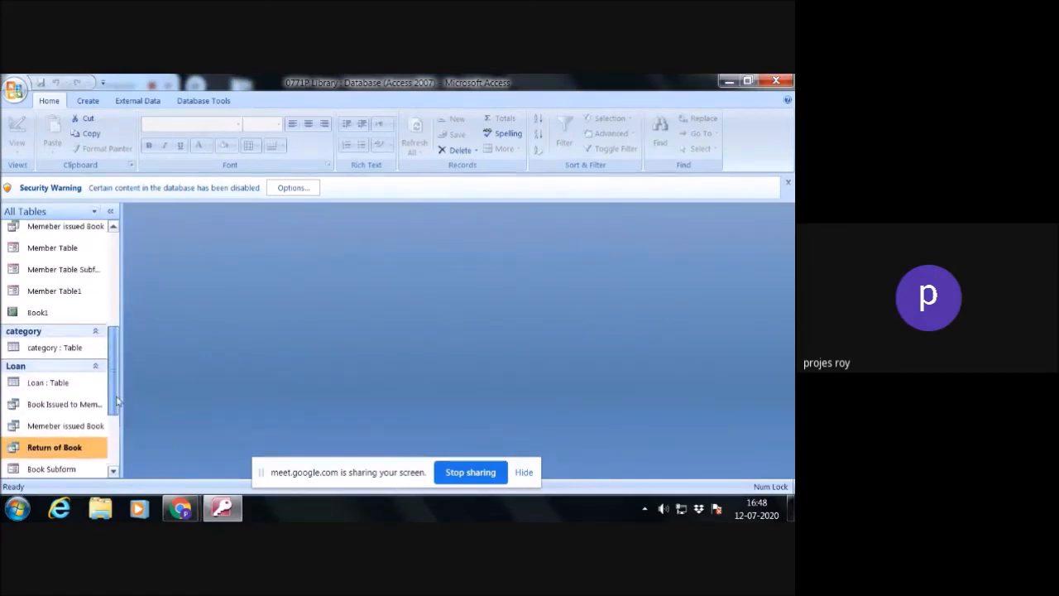
pyautogui.doubleClick(68, 448)
pyautogui.write('2')
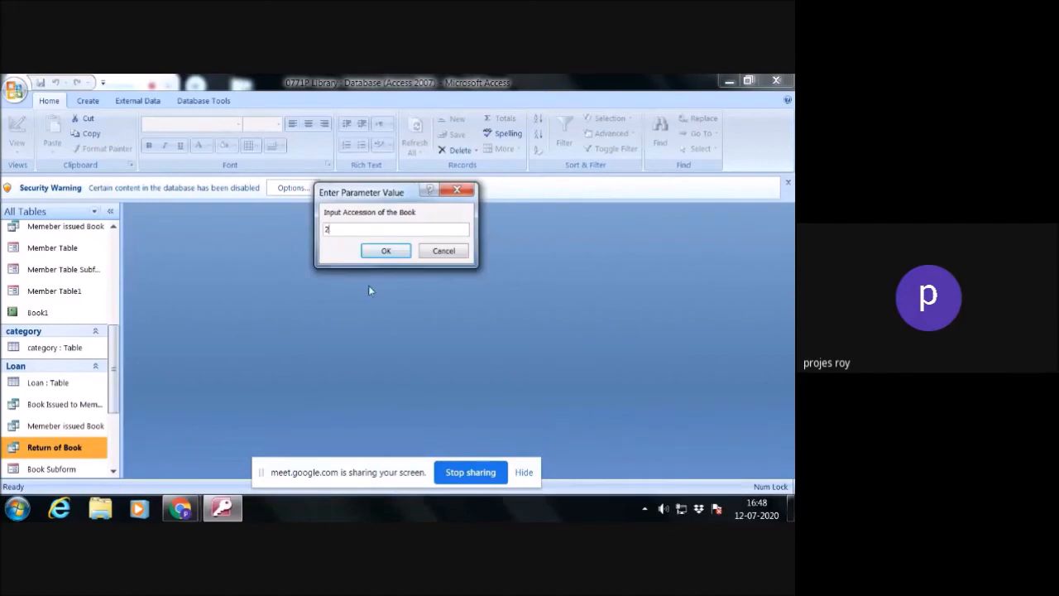
pyautogui.click(381, 253)
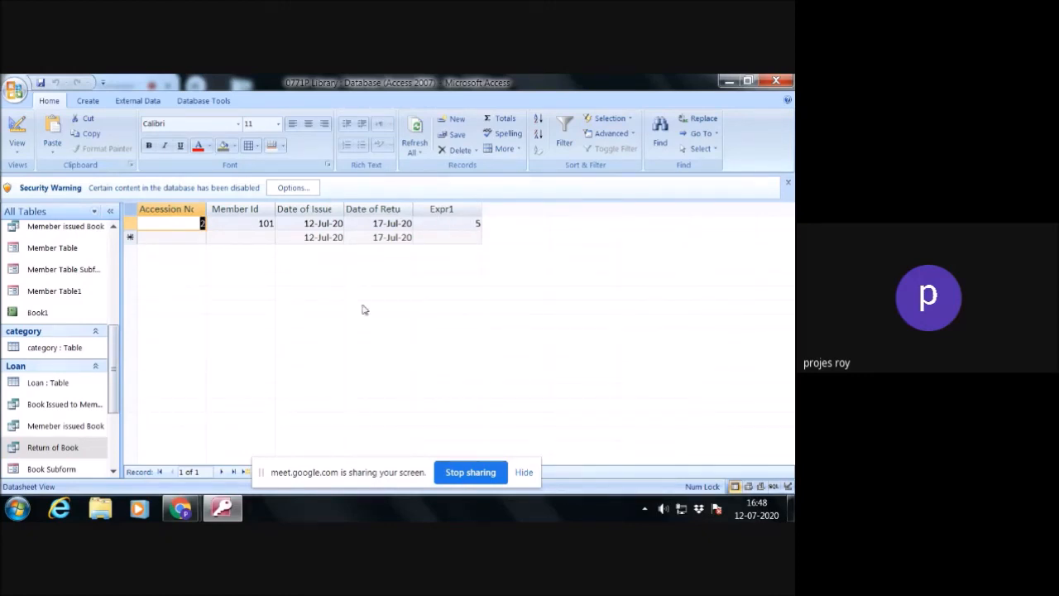
# - Open the Return of Book form in Design View and show the list of existing fields
pyautogui.click(113, 470)
pyautogui.click(113, 470)
pyautogui.click(114, 471)
pyautogui.click(113, 471)
pyautogui.click(113, 471)
pyautogui.click(113, 471)
pyautogui.click(114, 471)
pyautogui.click(113, 471)
pyautogui.click(113, 471)
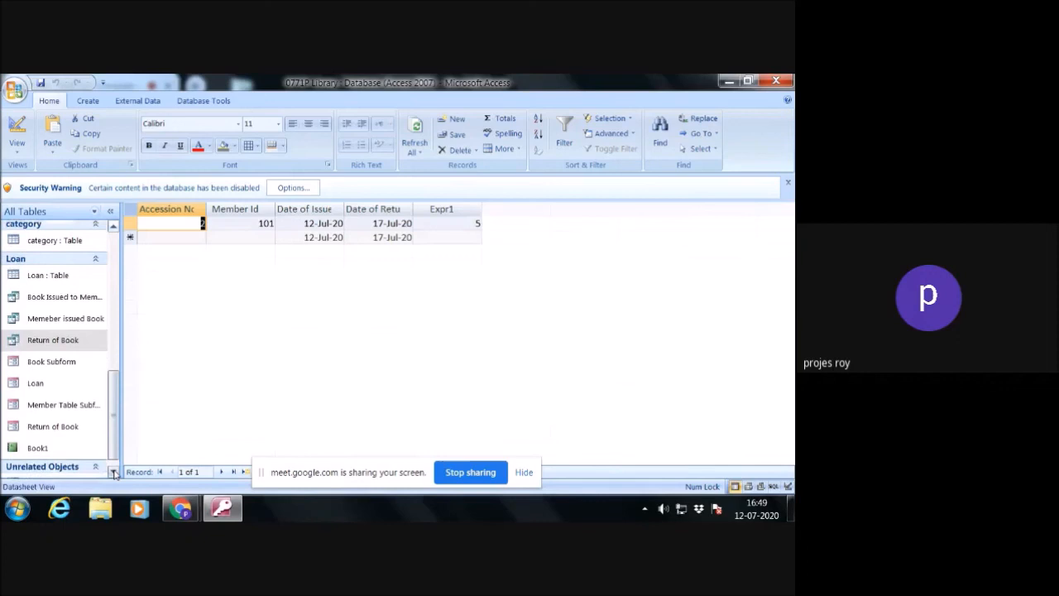
pyautogui.click(113, 471)
pyautogui.moveTo(114, 443)
pyautogui.mouseDown()
pyautogui.moveTo(124, 380)
pyautogui.moveTo(115, 424)
pyautogui.mouseUp()
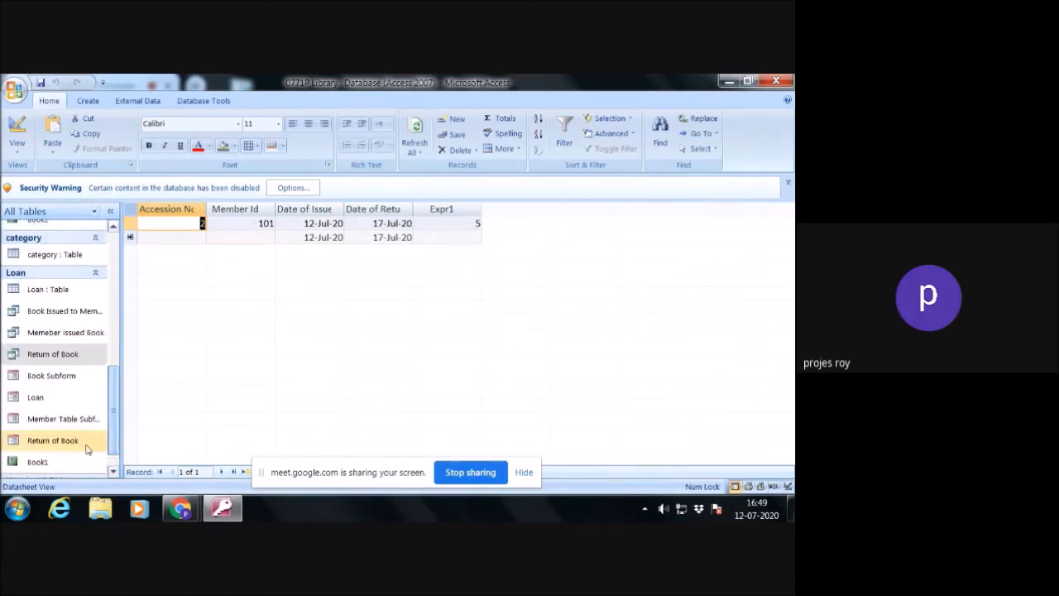
pyautogui.click(63, 447)
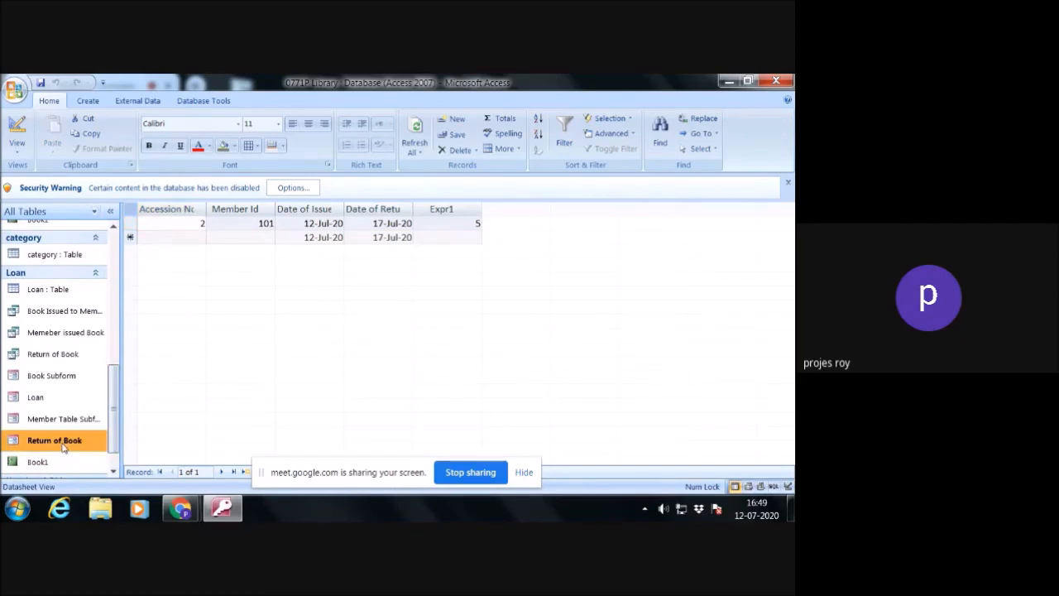
pyautogui.rightClick(64, 447)
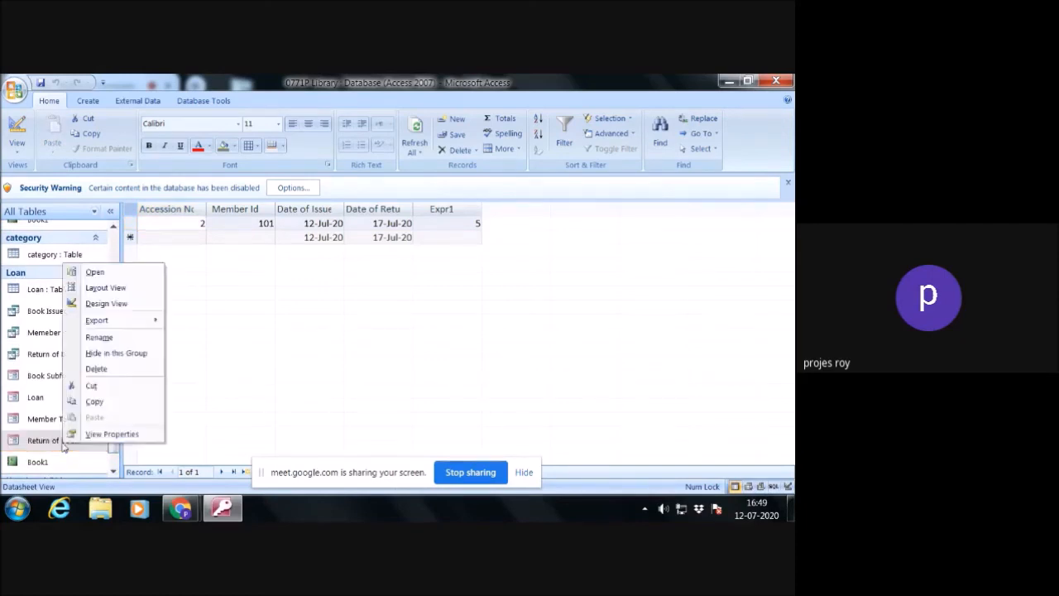
pyautogui.click(115, 304)
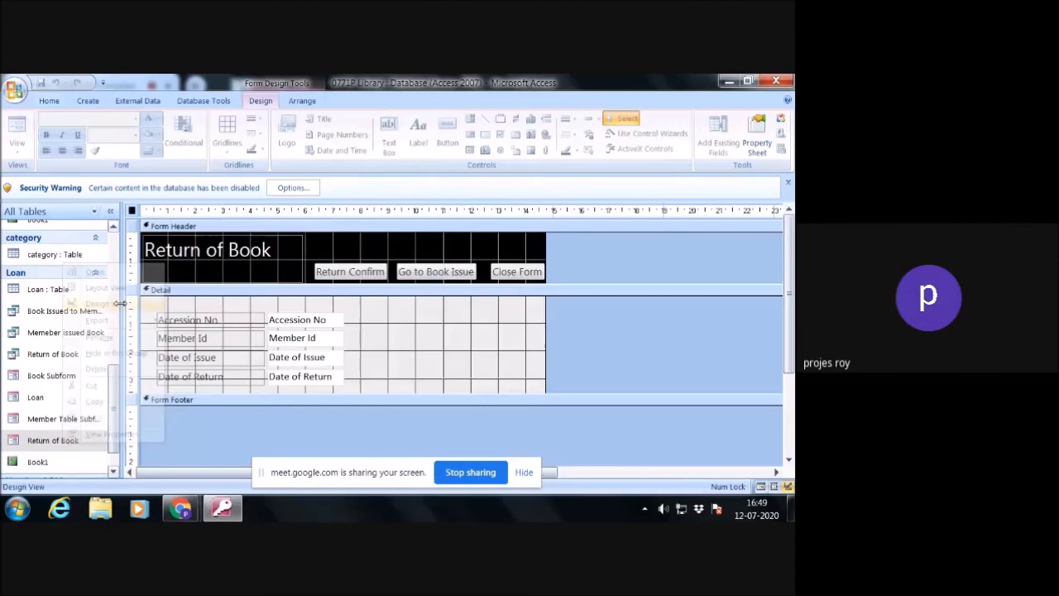
pyautogui.click(719, 158)
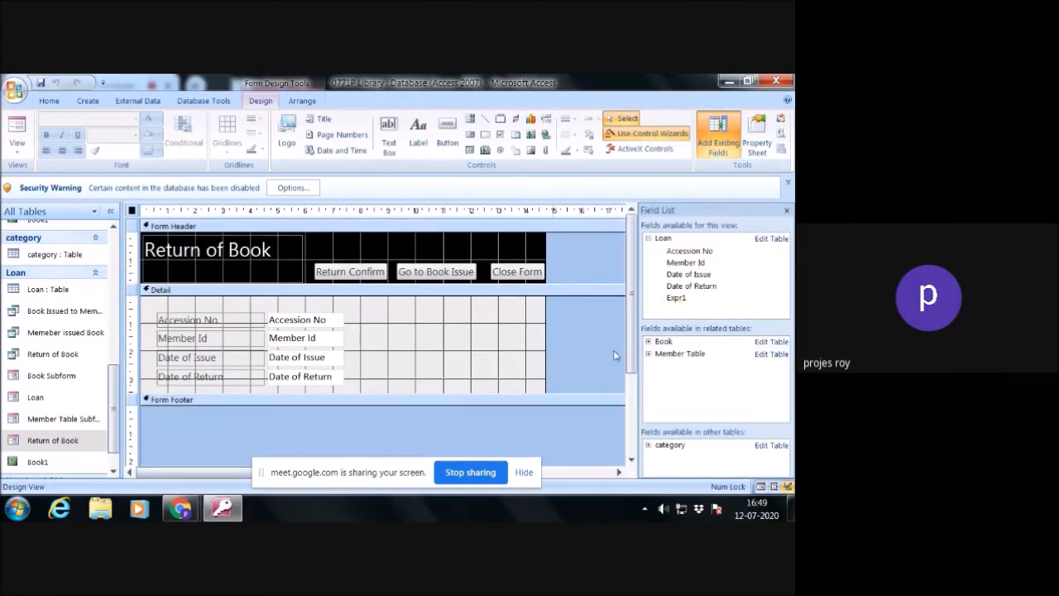
# - Extend the form's Detail section to about 4.3 cm high and add the Expr1 field below Date of Return
pyautogui.moveTo(560, 395); pyautogui.dragTo(560, 412)
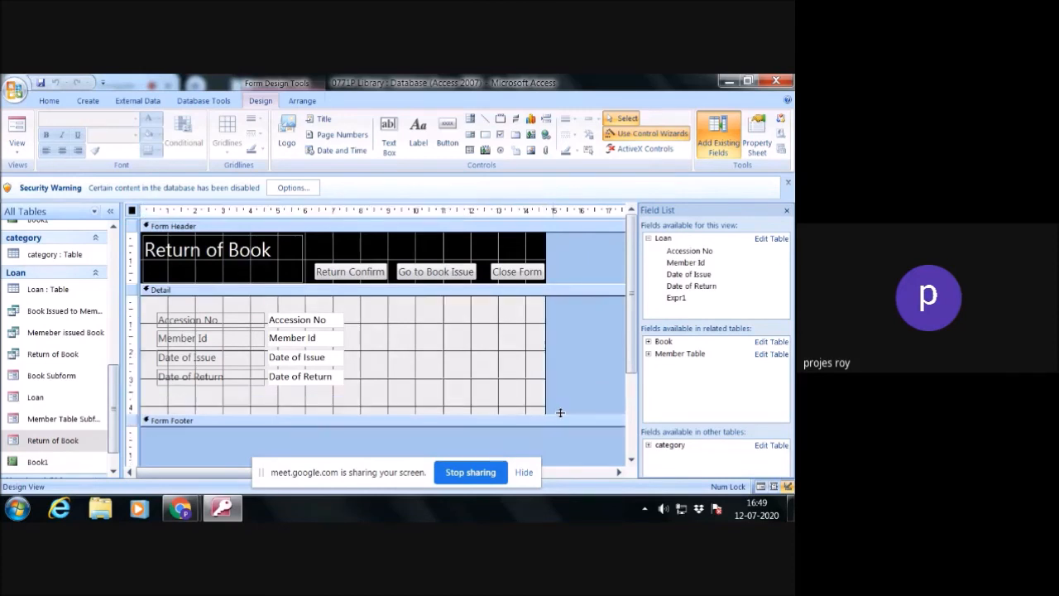
pyautogui.moveTo(684, 301); pyautogui.dragTo(189, 390)
pyautogui.click(215, 392)
pyautogui.click(240, 391)
pyautogui.moveTo(241, 391); pyautogui.dragTo(325, 394)
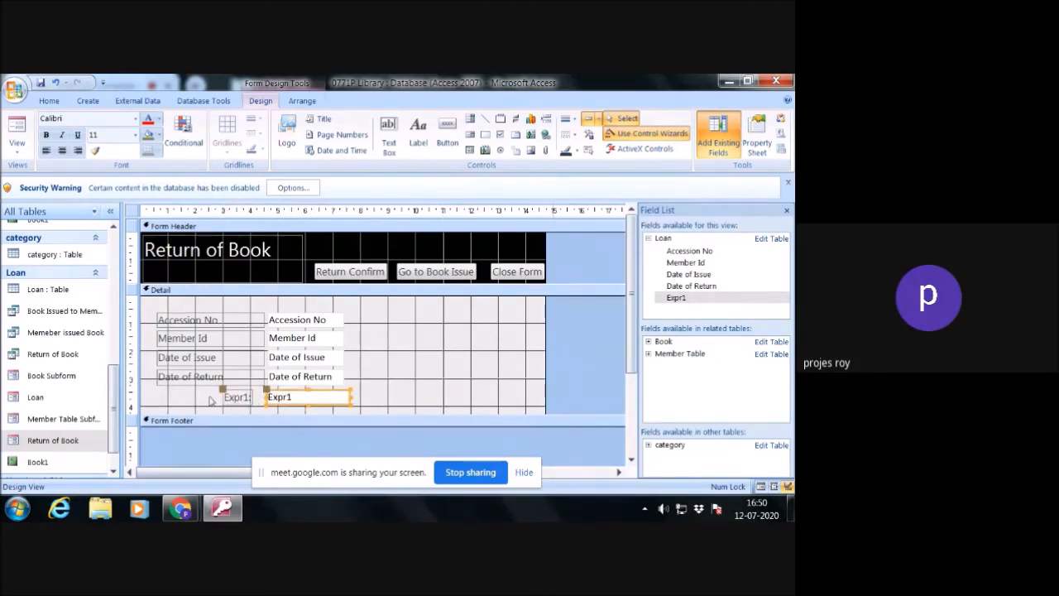
# - Narrow the Expr1 text box to match the width of the field boxes above it
pyautogui.click(396, 383)
pyautogui.click(344, 396)
pyautogui.moveTo(350, 398); pyautogui.dragTo(345, 398)
pyautogui.click(356, 402)
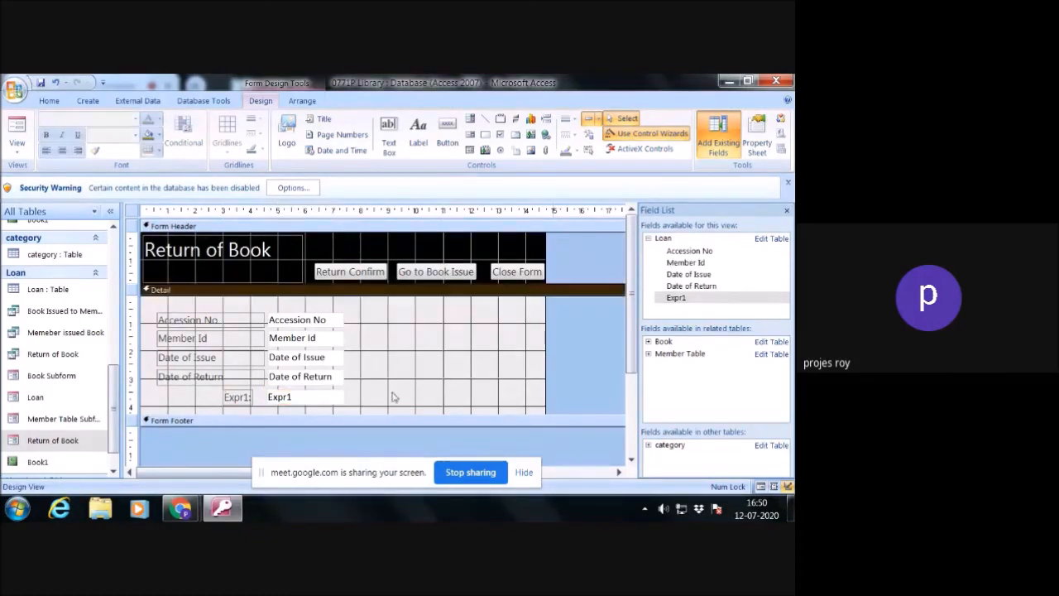
# - Hide the field list, then close the database and save the design changes to the Return of Book form
pyautogui.click(786, 212)
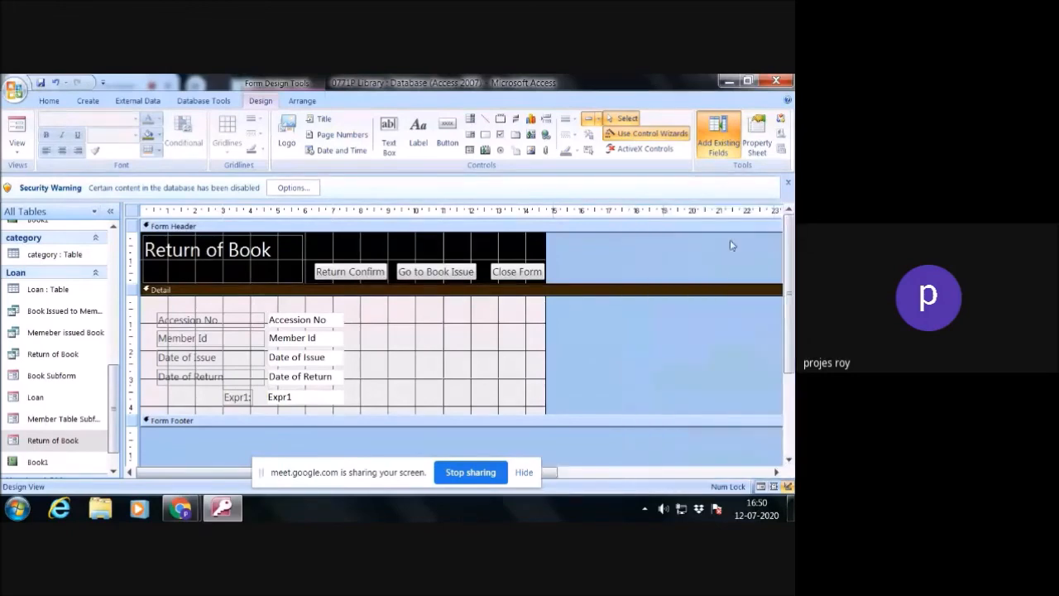
pyautogui.click(785, 83)
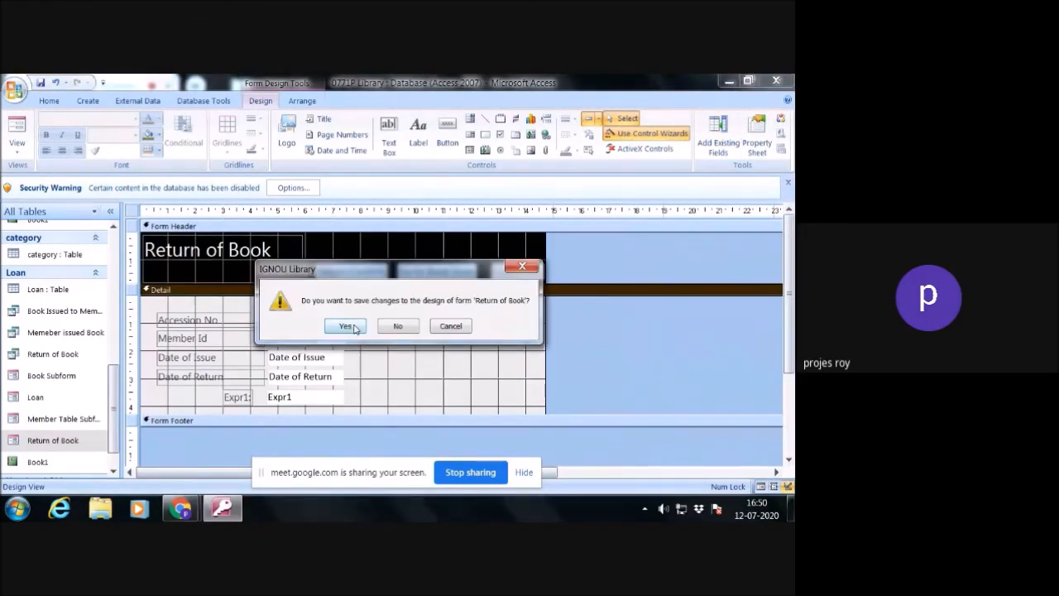
pyautogui.click(346, 326)
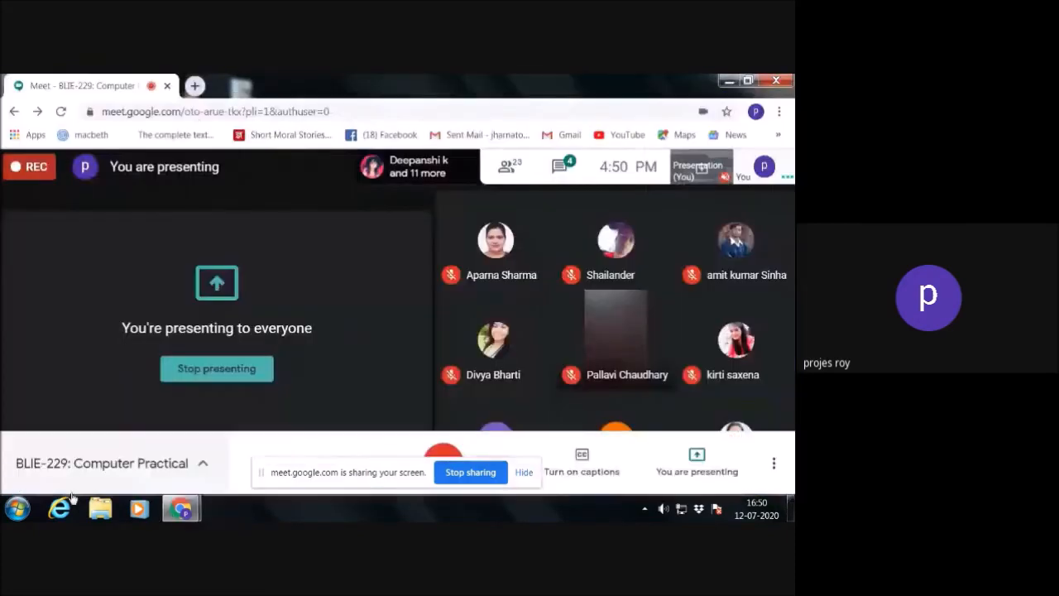
# - Reopen the 0771P Library database from the recent Access files
pyautogui.click(17, 508)
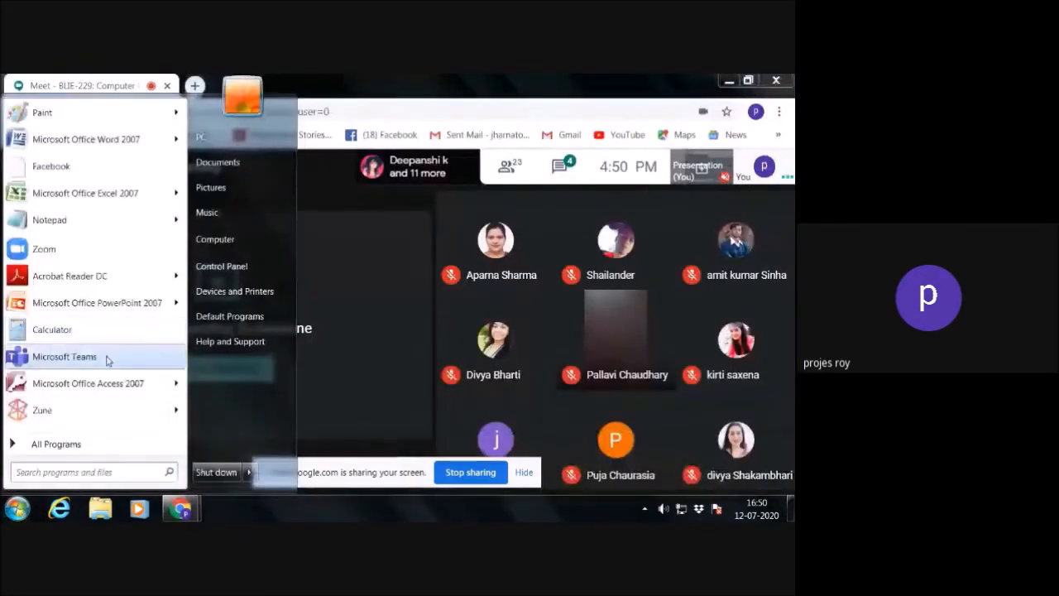
pyautogui.moveTo(171, 393)
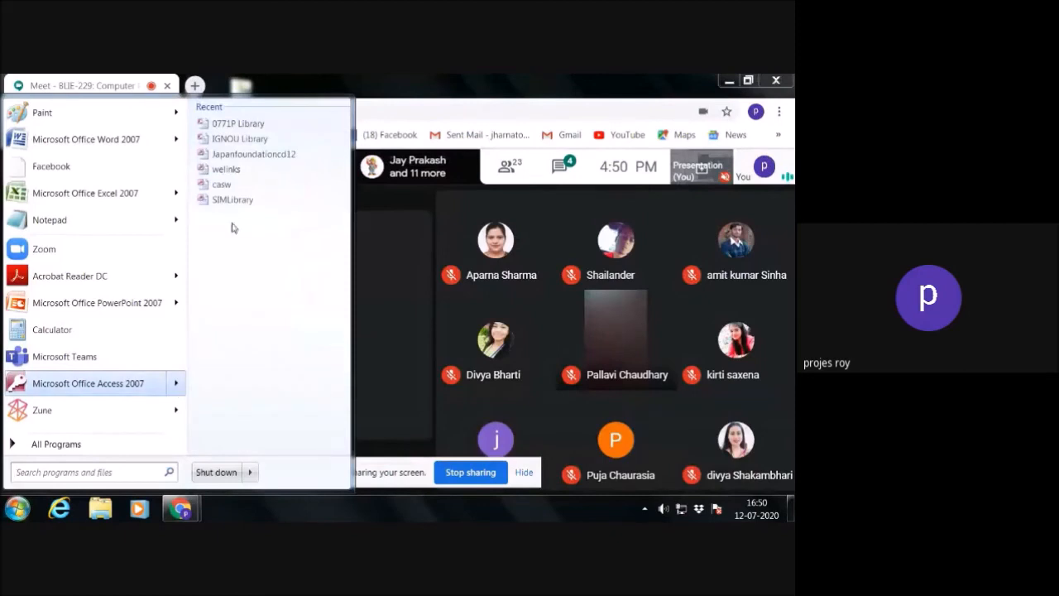
pyautogui.click(261, 124)
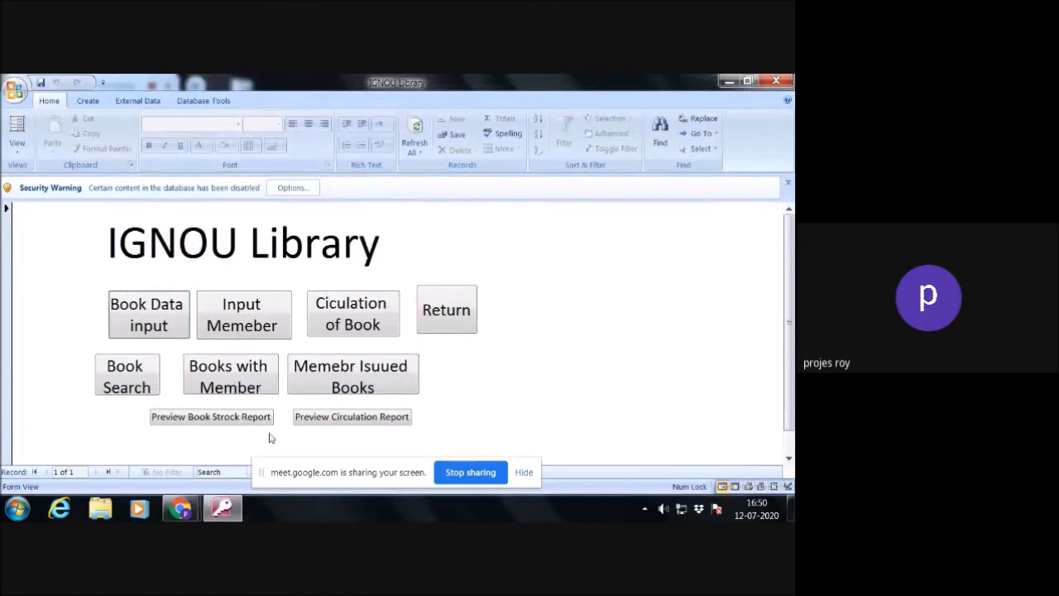
# - Open the Return form for accession number 2 to check the calculated Expr1 field, and close the form
pyautogui.click(450, 321)
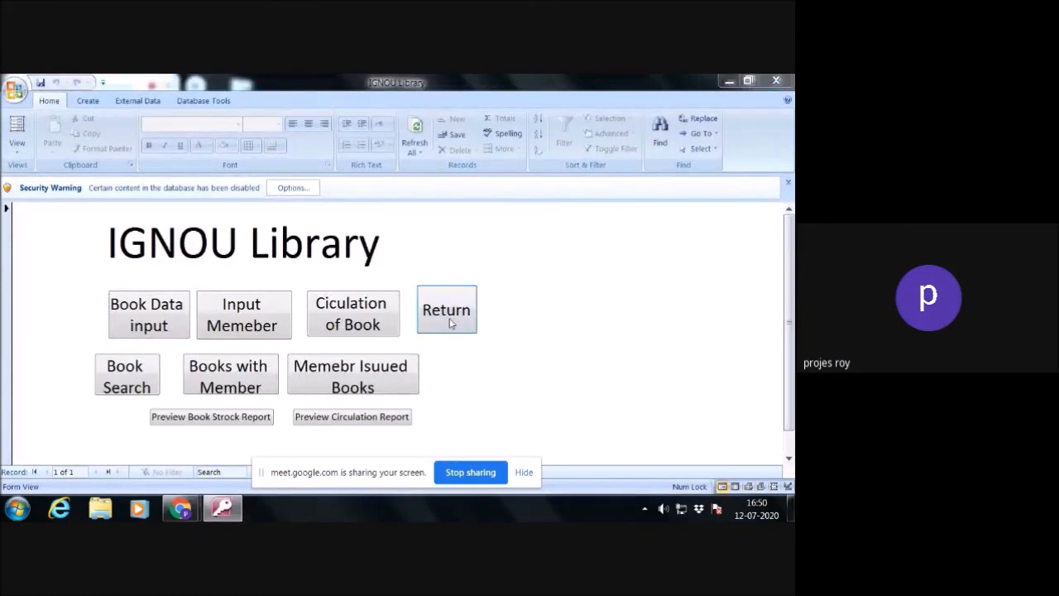
pyautogui.write('2')
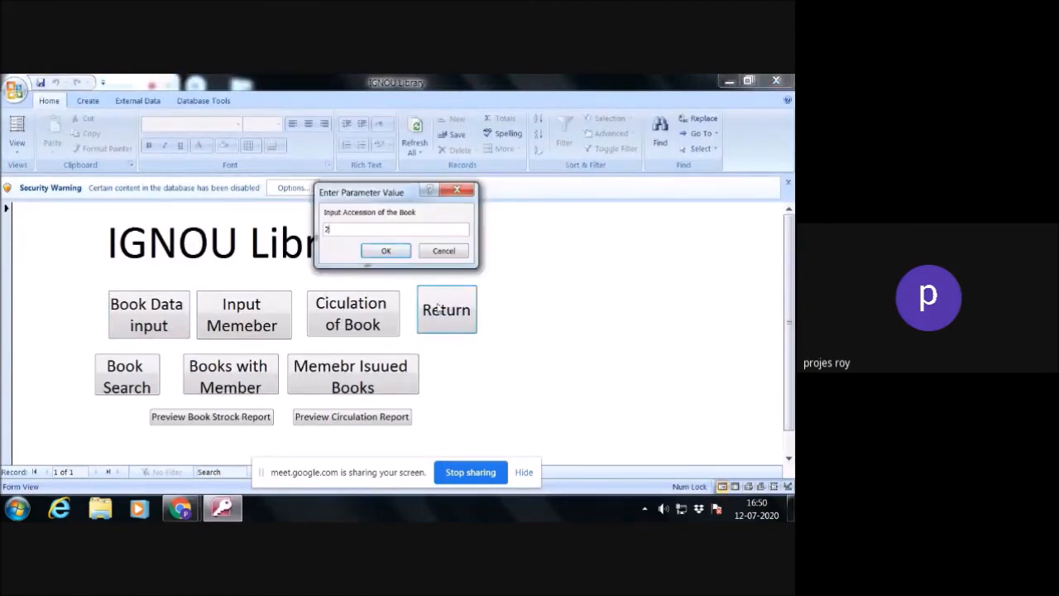
pyautogui.click(398, 252)
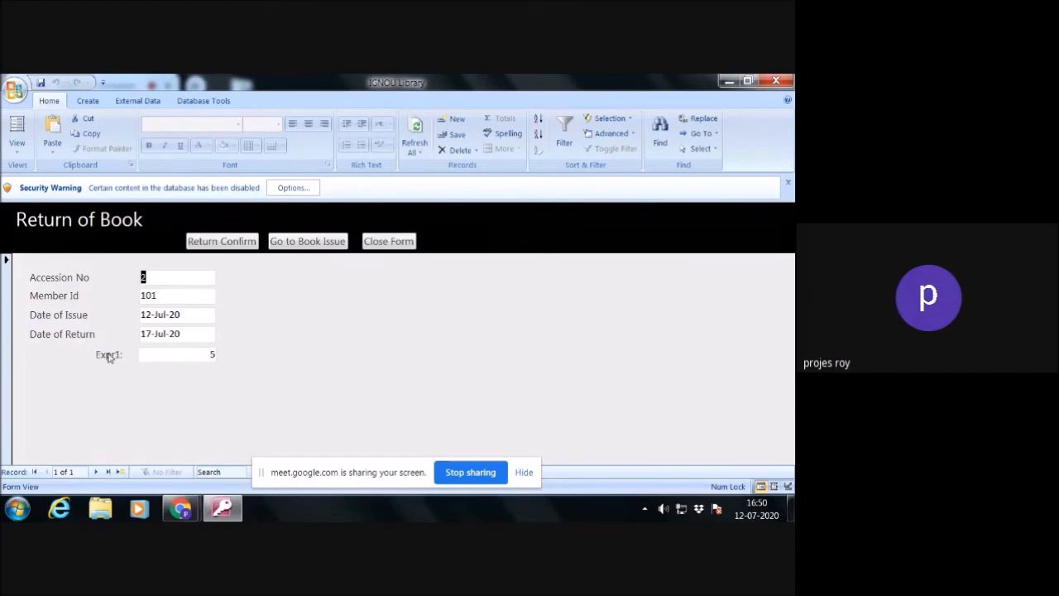
pyautogui.click(404, 244)
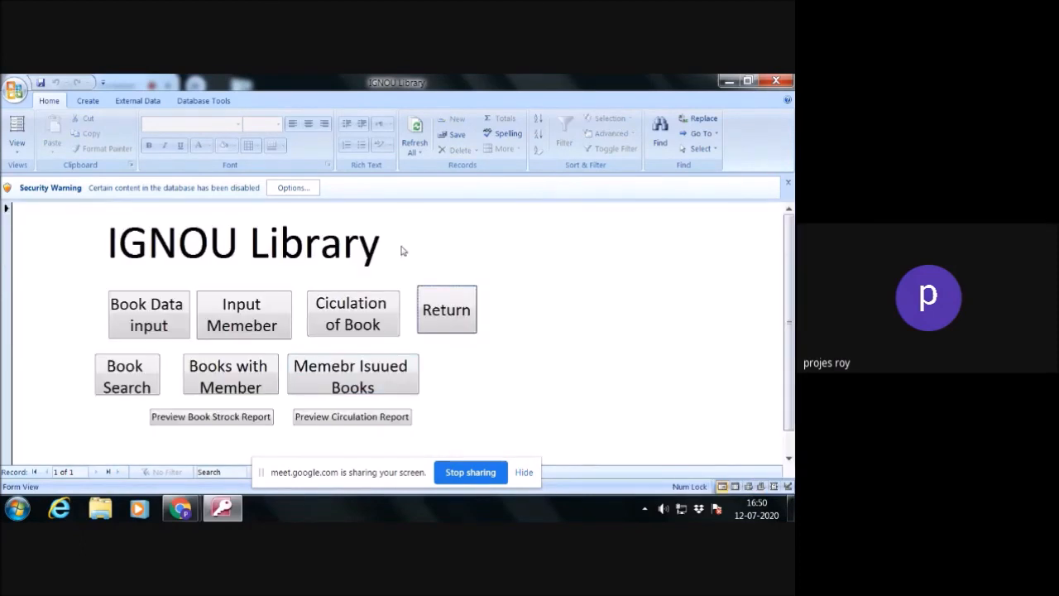
# - Run the book search for the title "library", review the matching records and close the search form
pyautogui.click(137, 374)
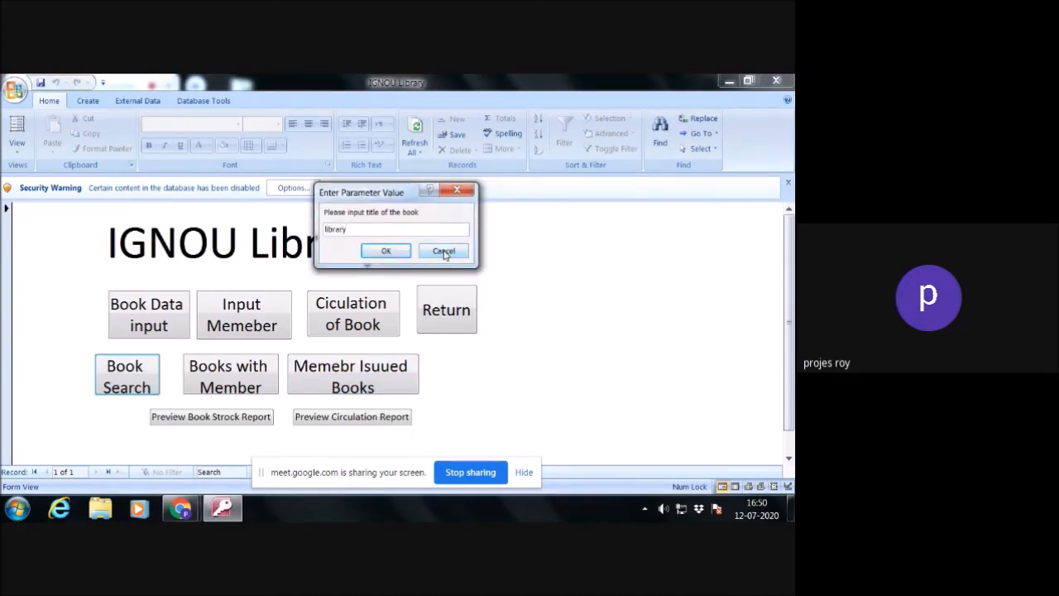
pyautogui.press('Return')
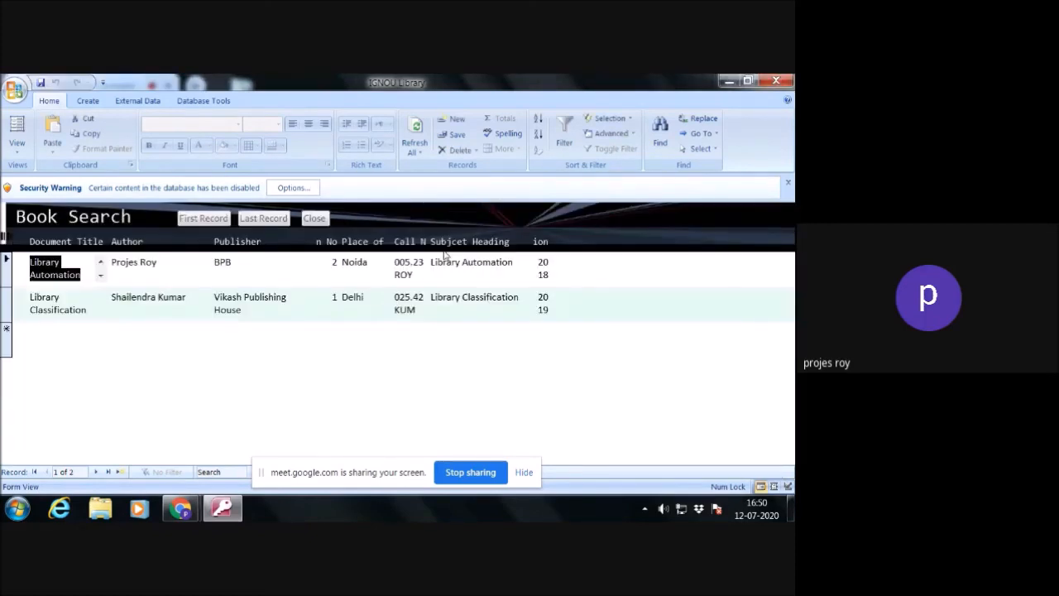
pyautogui.click(313, 220)
# - Open the Books with Member form, browse forward and back through the book records to check their borrowers, and close it
pyautogui.click(246, 374)
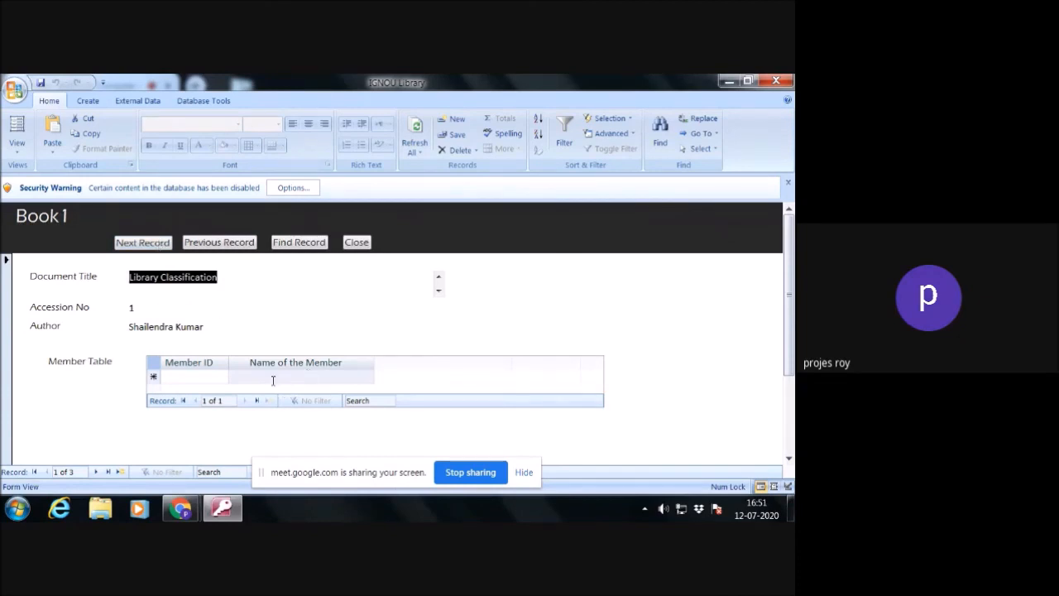
pyautogui.click(142, 243)
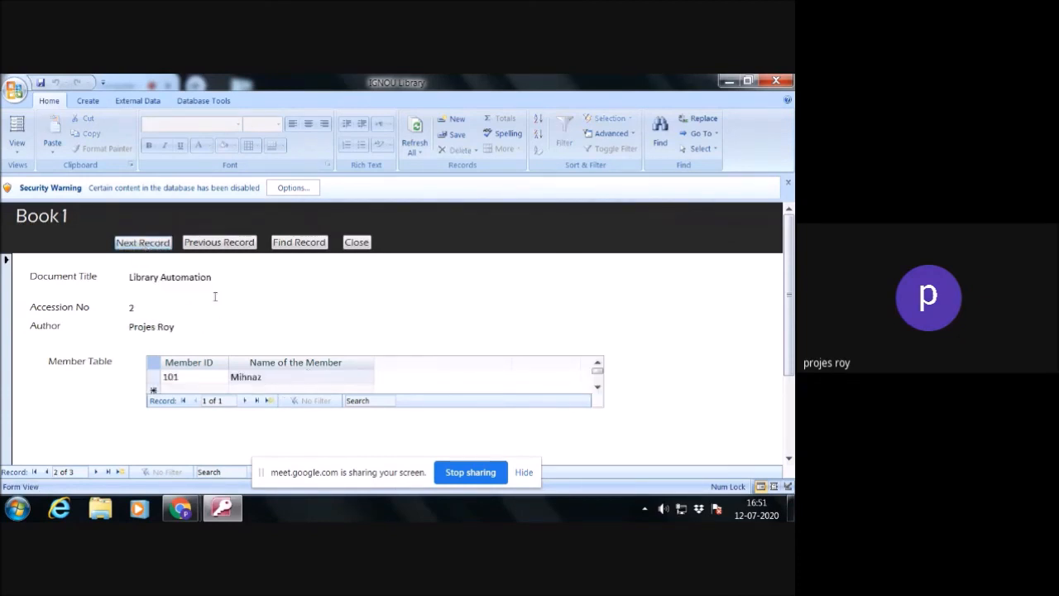
pyautogui.click(149, 243)
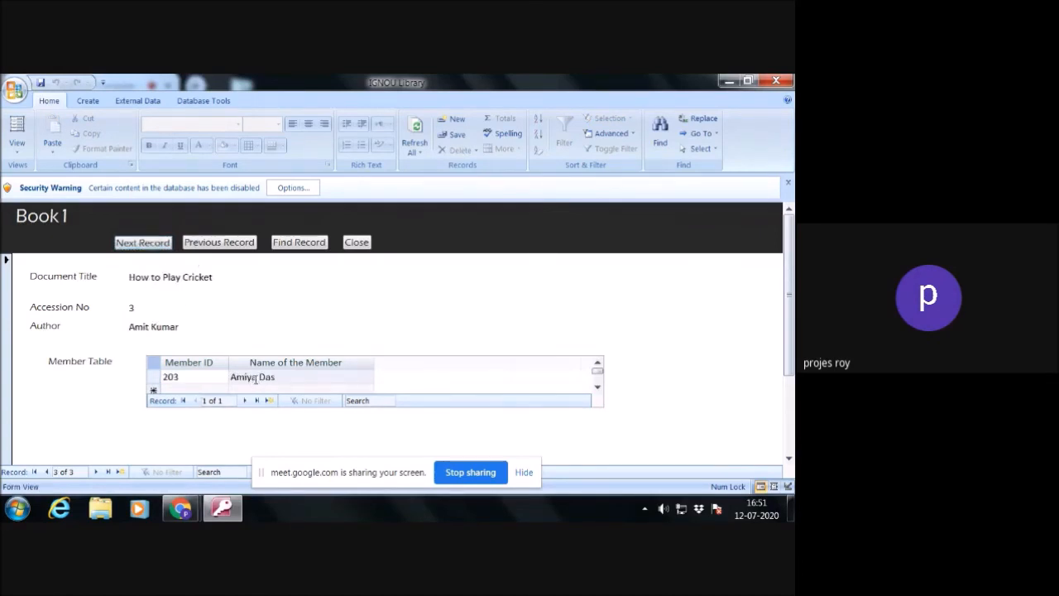
pyautogui.click(162, 245)
pyautogui.click(214, 244)
pyautogui.click(223, 244)
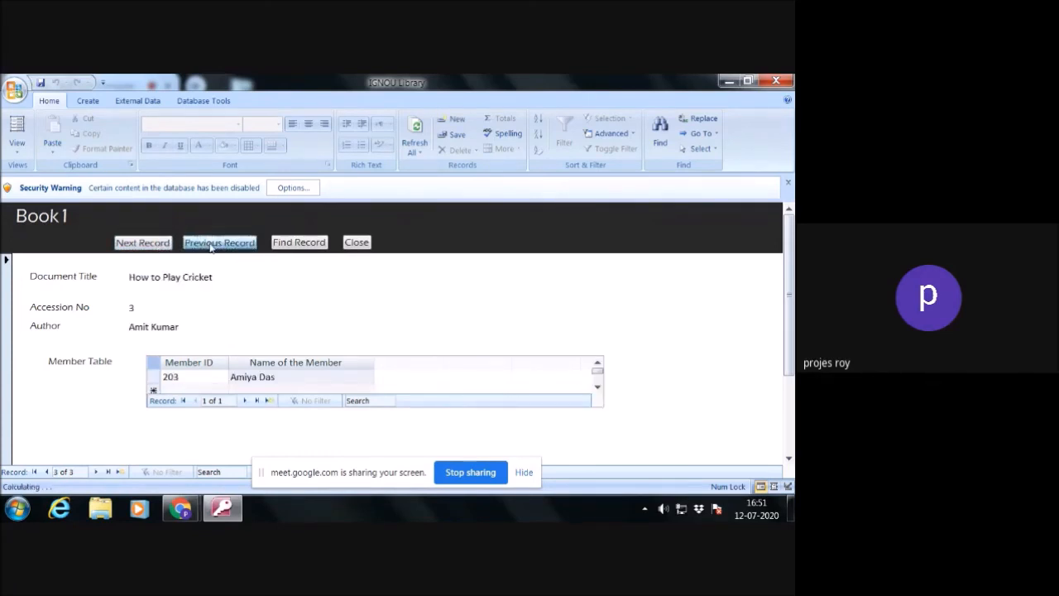
pyautogui.click(236, 244)
pyautogui.click(250, 246)
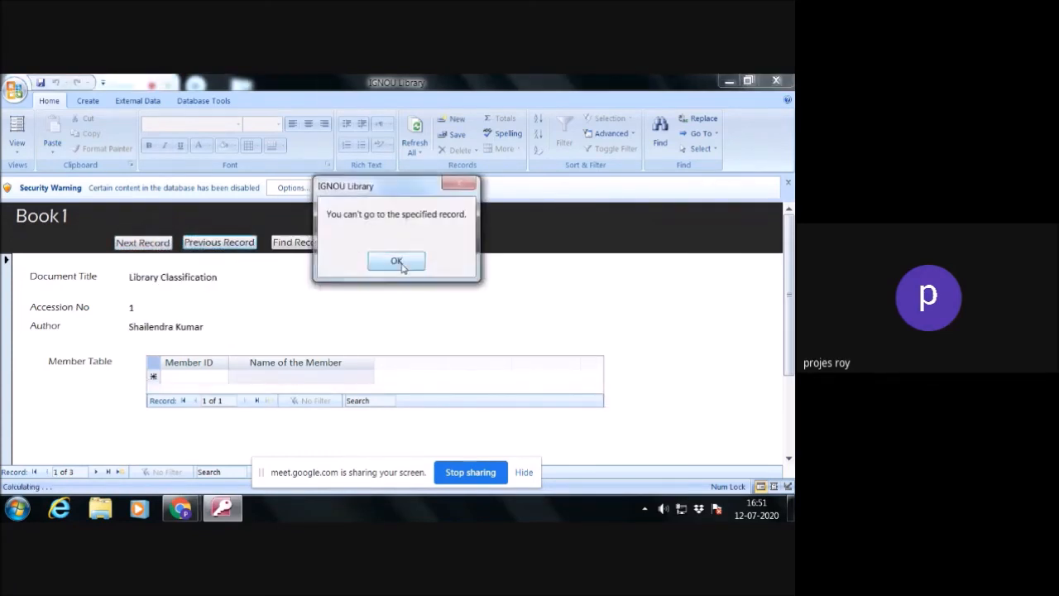
pyautogui.click(400, 263)
pyautogui.click(357, 243)
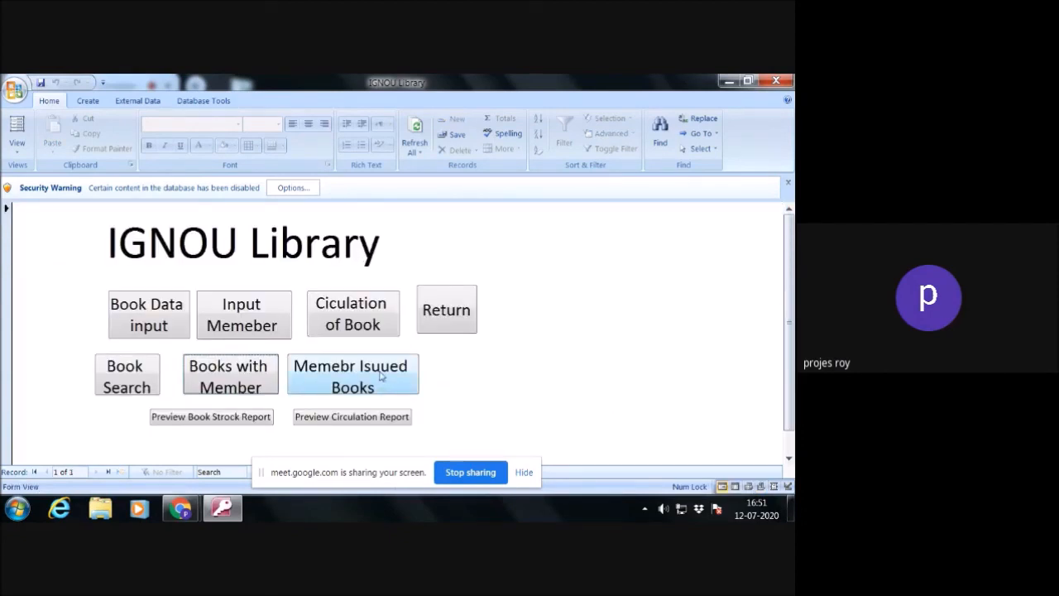
# - Open the form of books issued to members, browse all member records in both directions, and close it
pyautogui.click(379, 376)
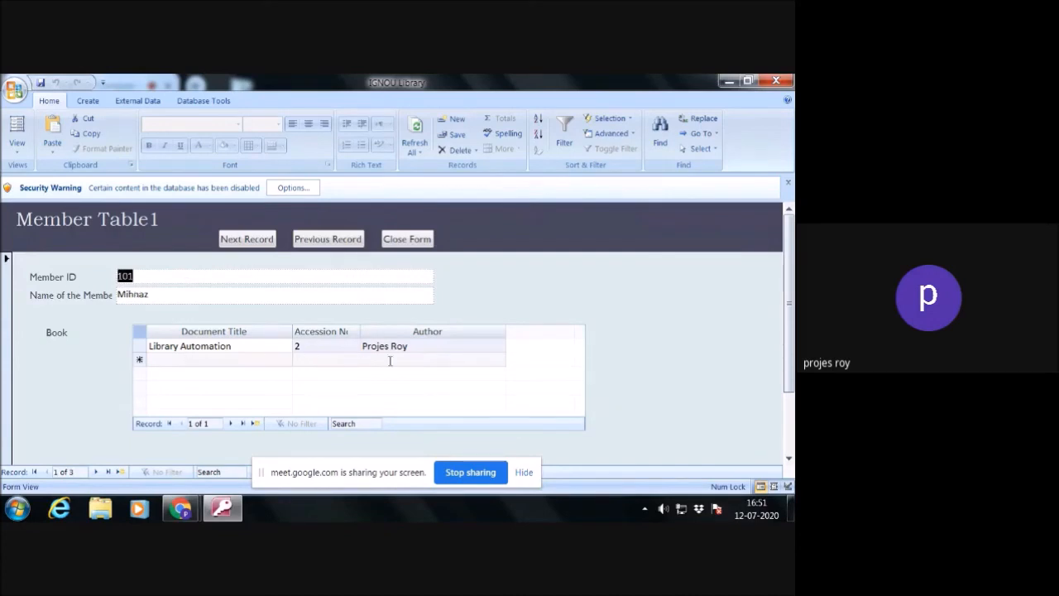
pyautogui.click(246, 239)
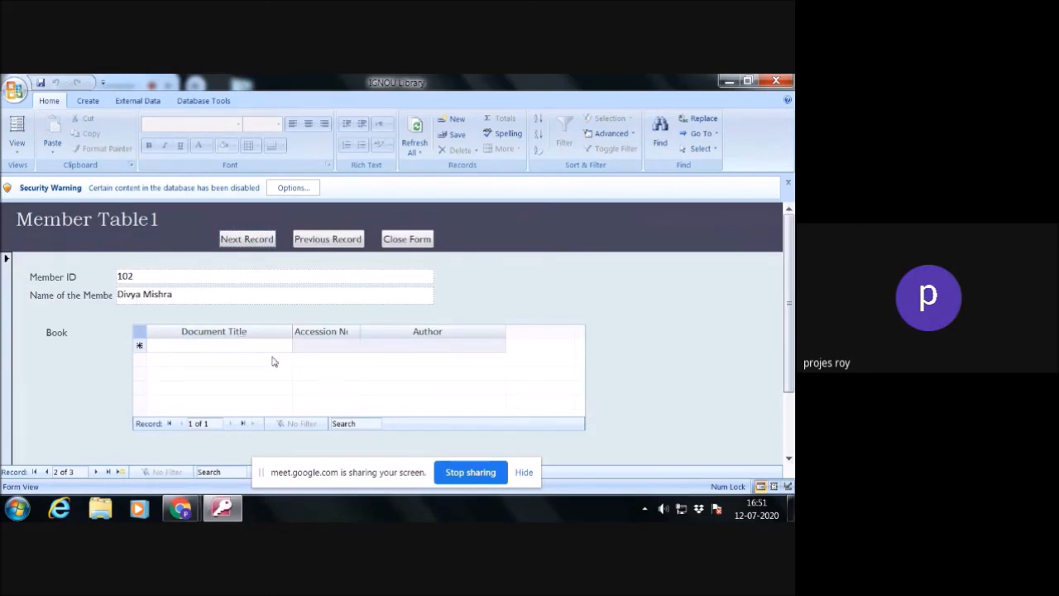
pyautogui.click(247, 239)
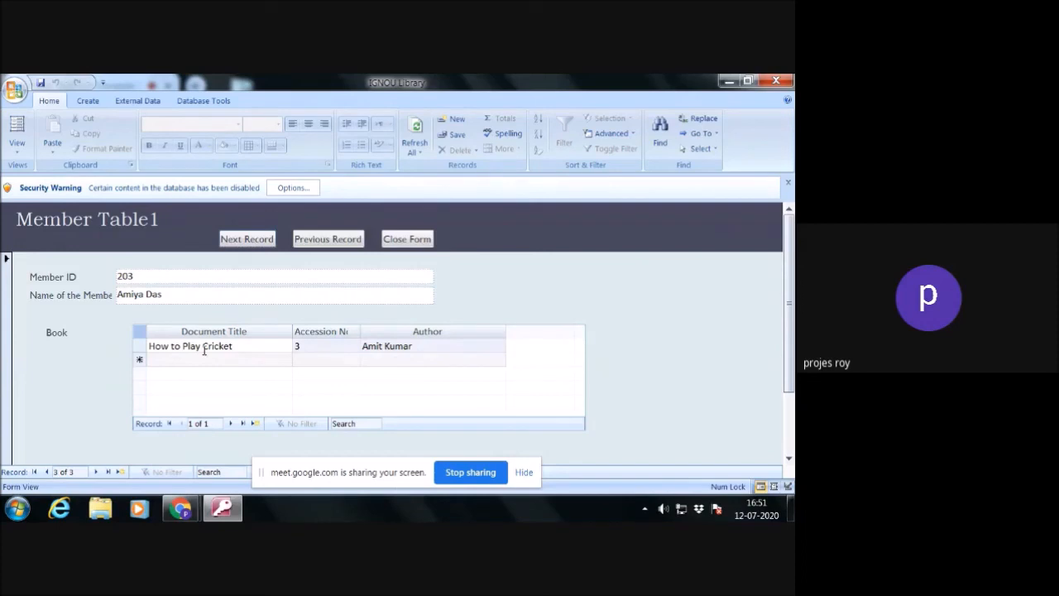
pyautogui.click(247, 241)
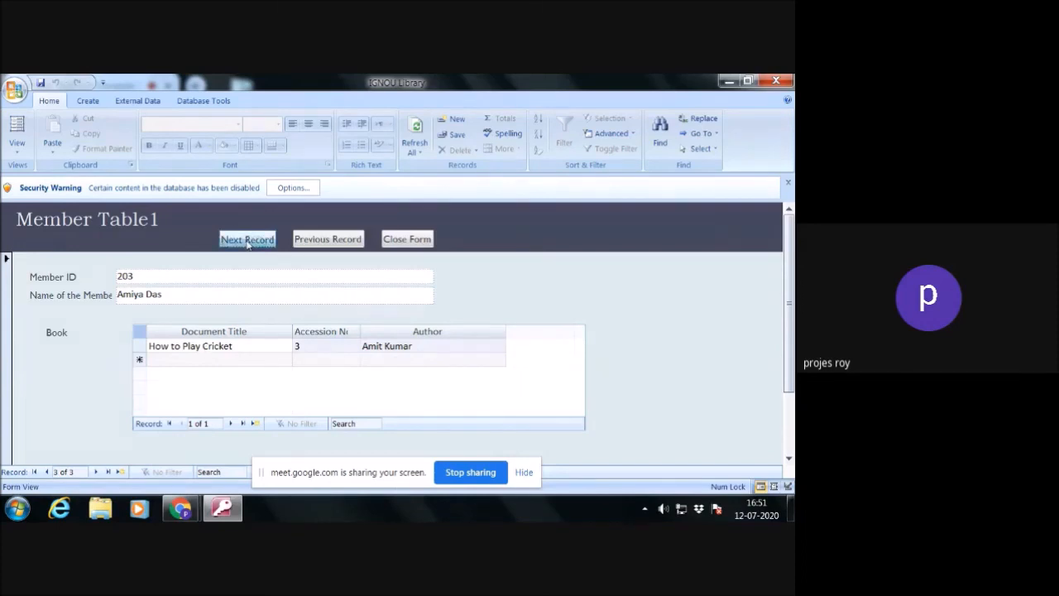
pyautogui.click(349, 241)
pyautogui.click(349, 241)
pyautogui.click(349, 242)
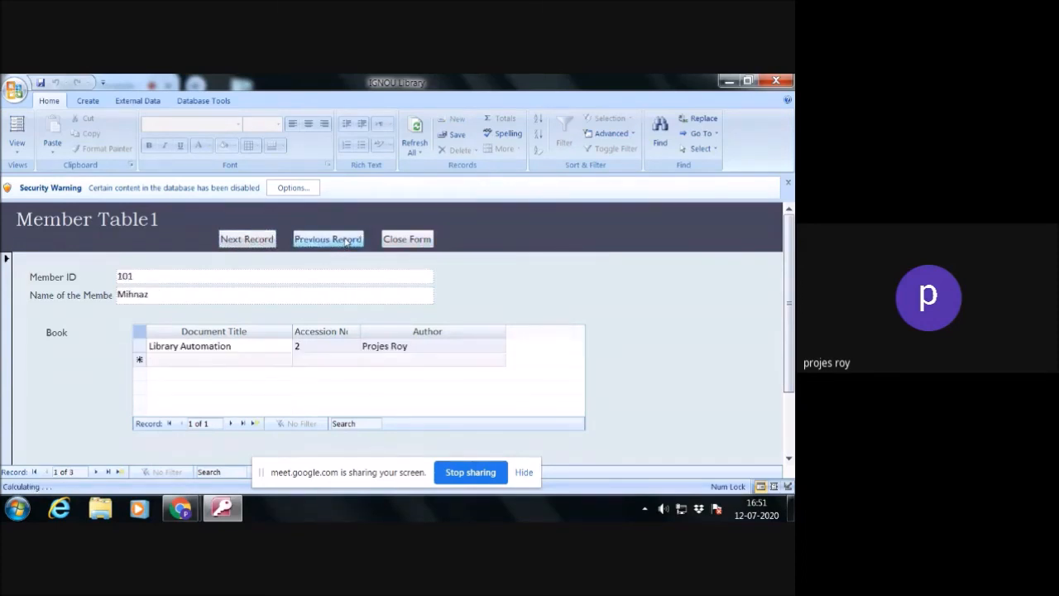
pyautogui.click(349, 241)
pyautogui.click(397, 261)
pyautogui.click(405, 239)
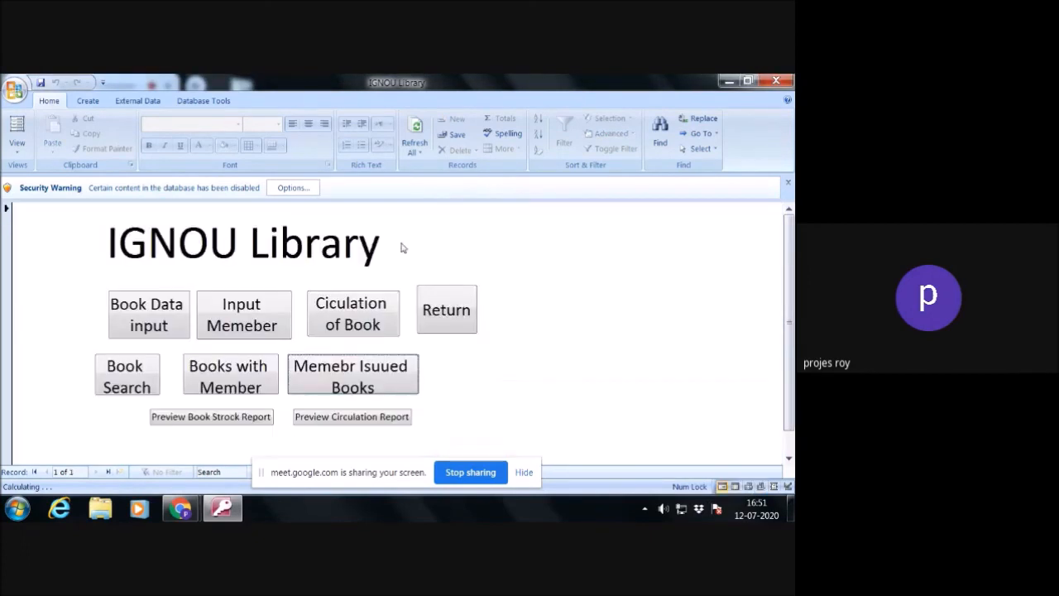
# - Preview the book stock report, examine its book entries at 100% zoom and close the preview
pyautogui.click(211, 417)
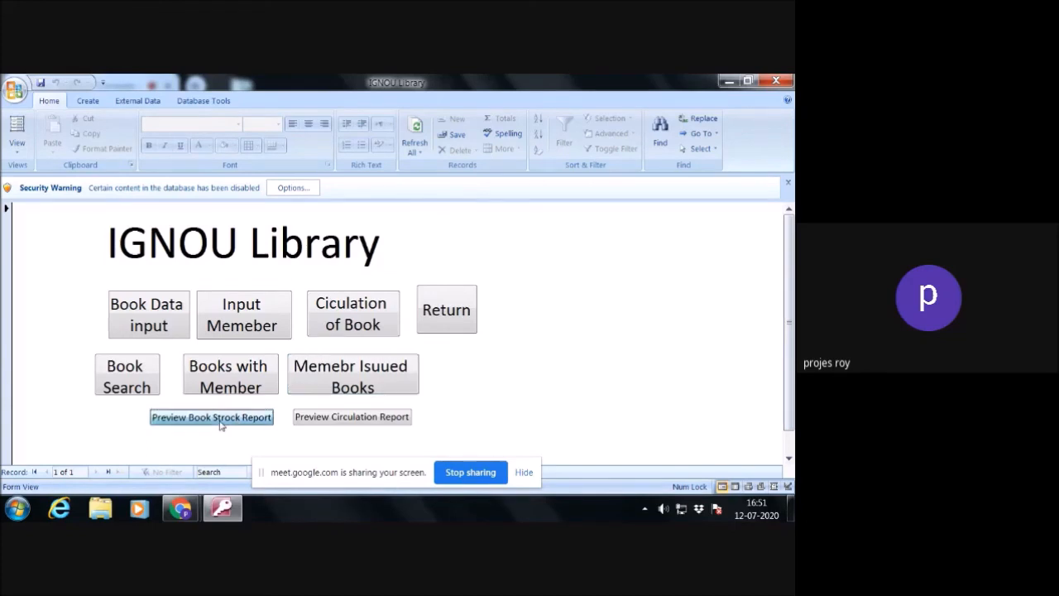
pyautogui.click(394, 278)
pyautogui.click(393, 278)
pyautogui.click(393, 278)
pyautogui.click(393, 276)
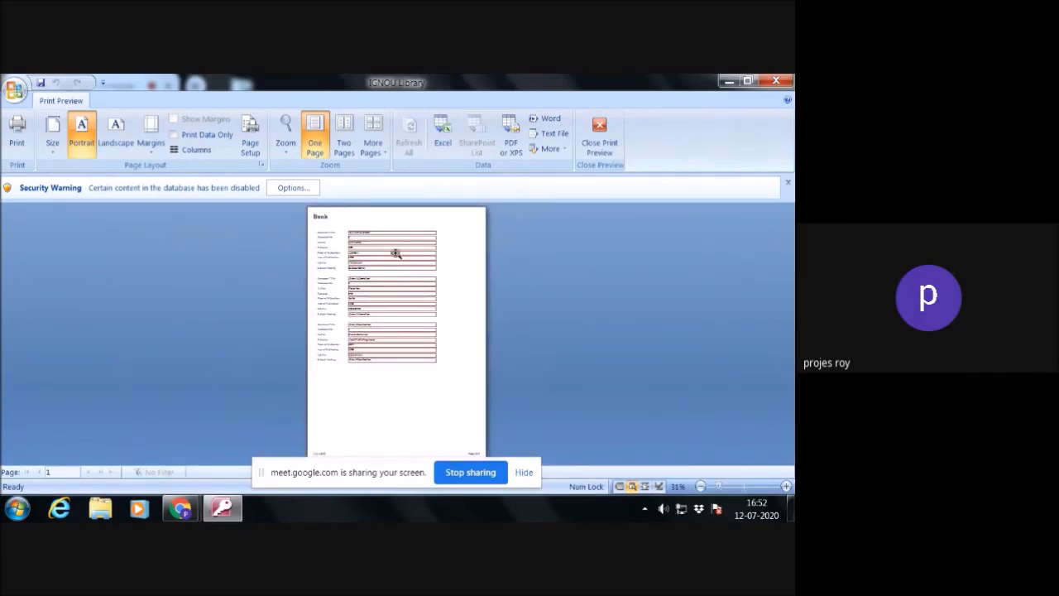
pyautogui.click(397, 254)
pyautogui.scroll(2, 417, 306)
pyautogui.scroll(-10, 417, 306)
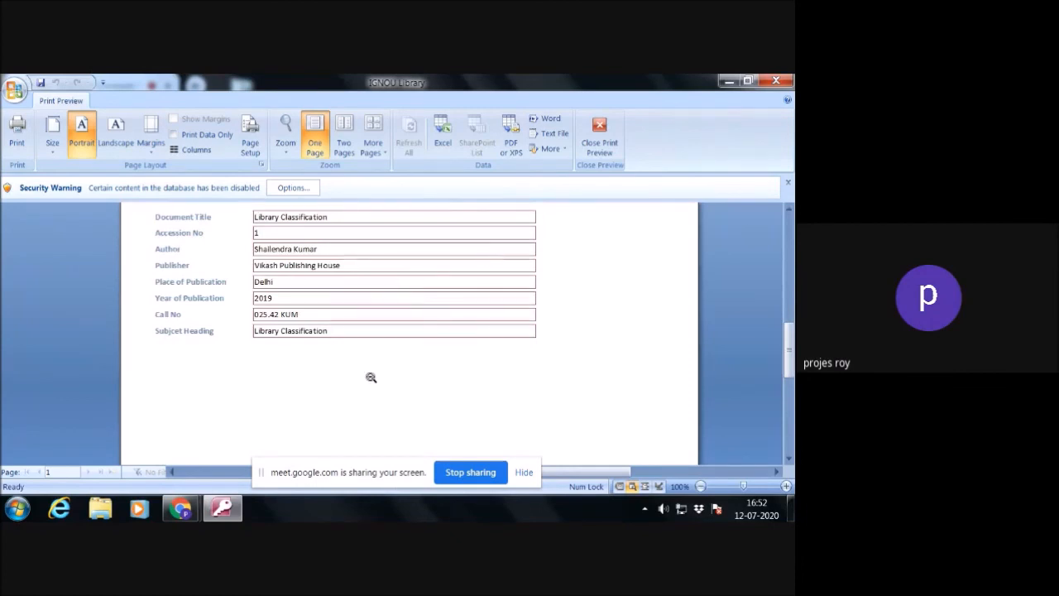
pyautogui.scroll(8, 355, 406)
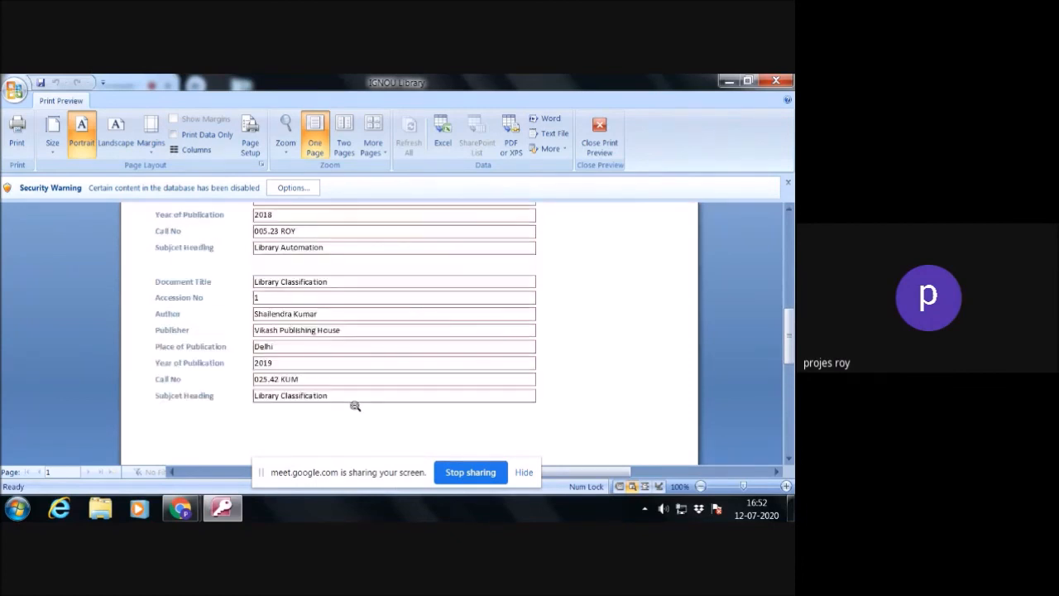
pyautogui.scroll(2, 354, 405)
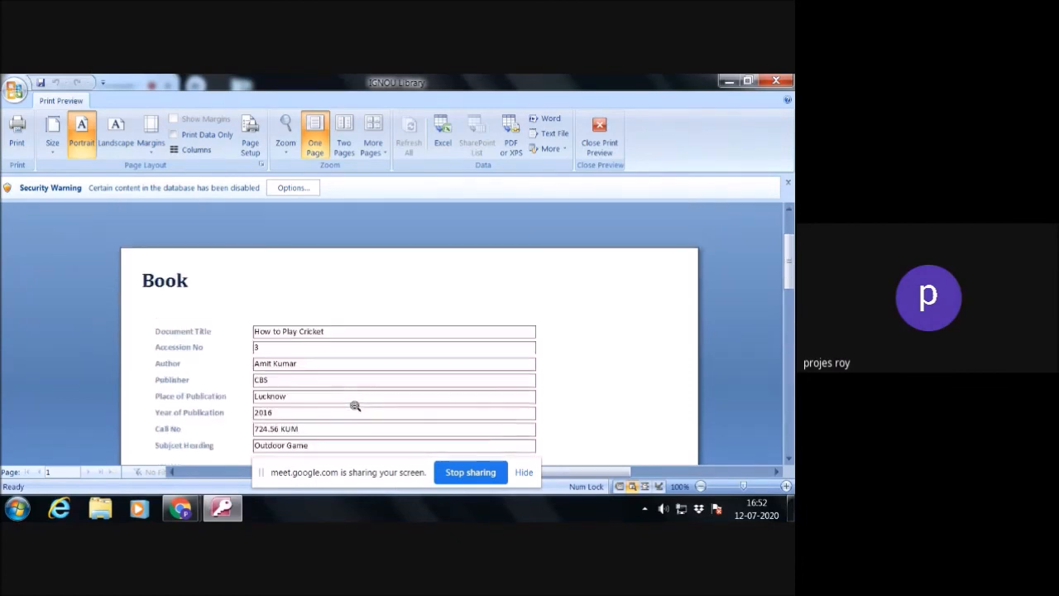
pyautogui.click(592, 154)
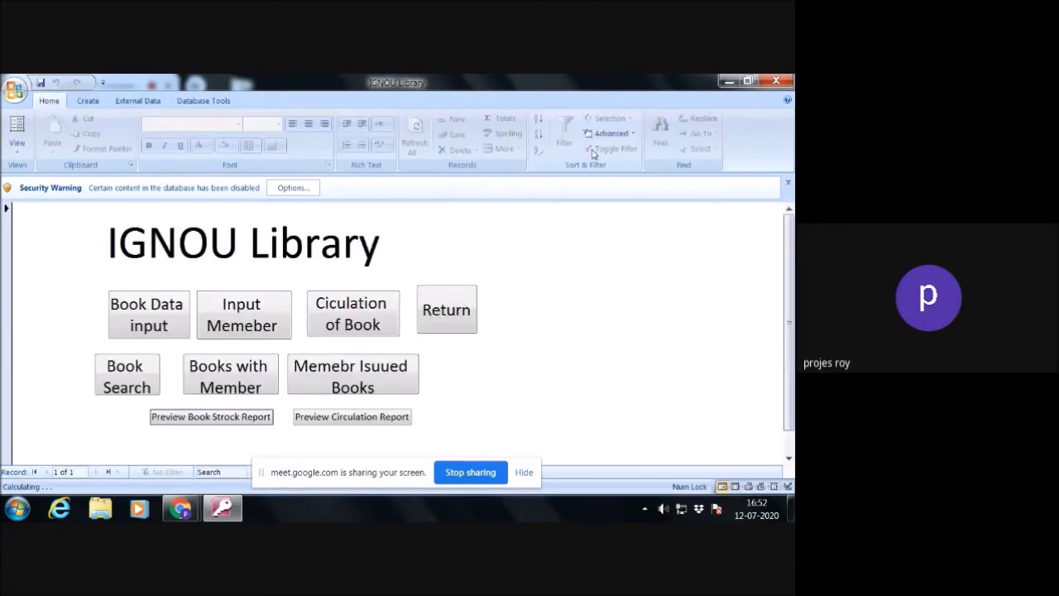
# - Preview the circulation report, examine the issued books and their members at 100% zoom, and close the preview
pyautogui.click(383, 416)
pyautogui.click(438, 286)
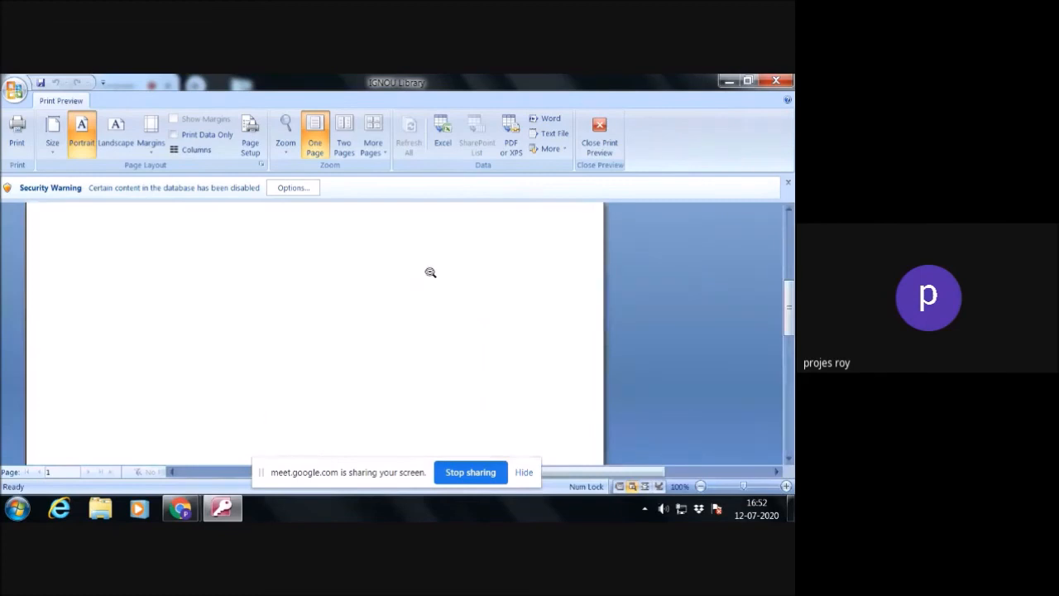
pyautogui.click(430, 273)
pyautogui.click(390, 230)
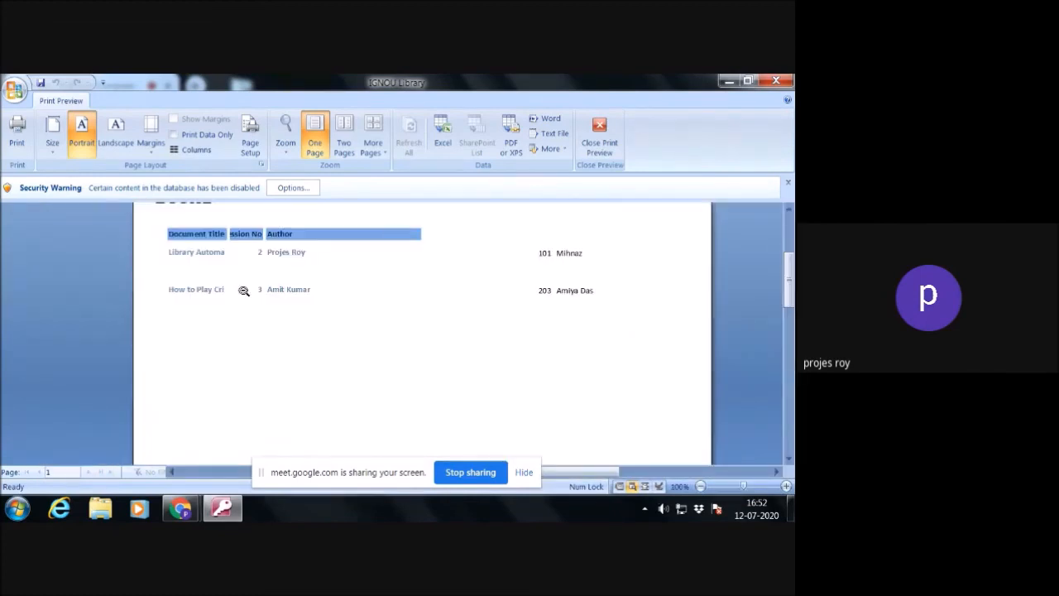
pyautogui.click(596, 137)
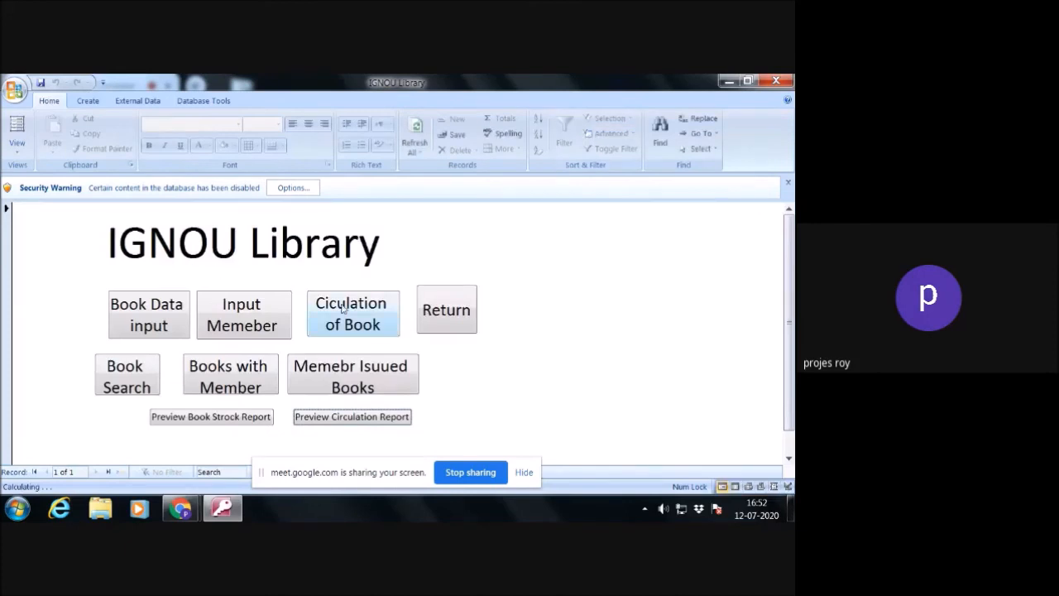